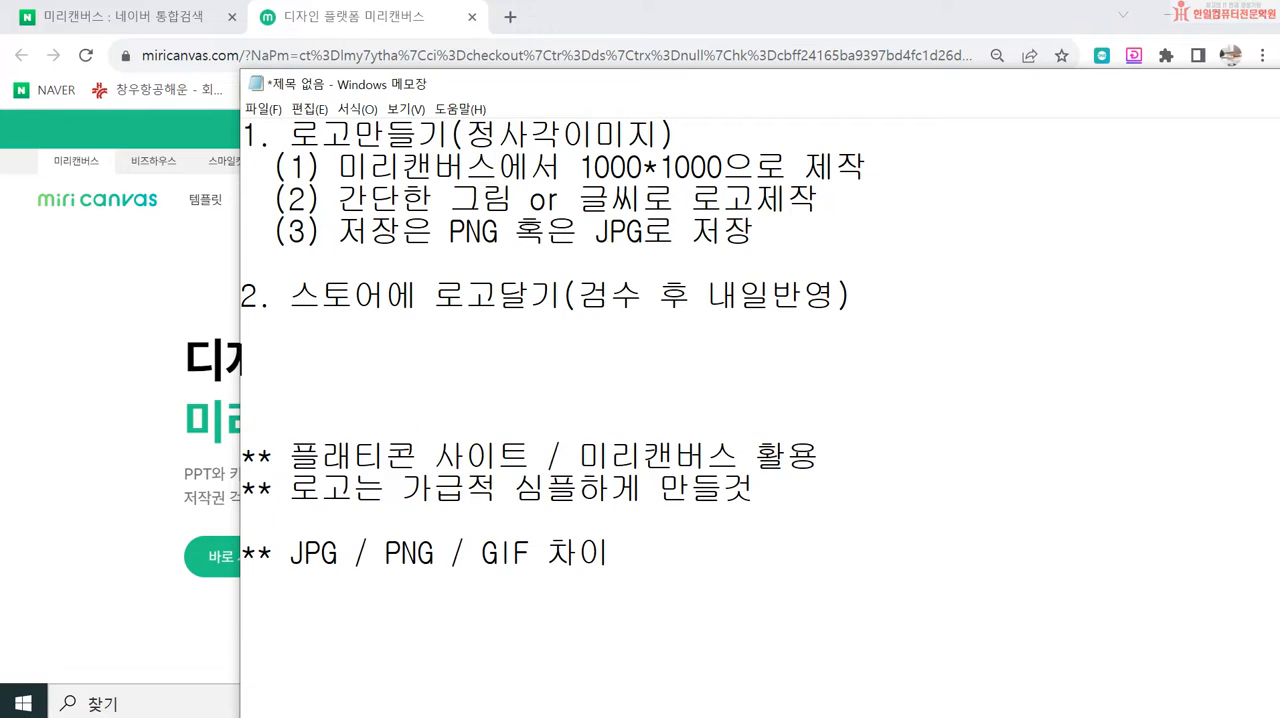
Step: Add the outline items "3. 스토어색깔 정하기" and "4. 프로모션이미지" below item 2, separated by a blank line
text(스토어색ㄲ)
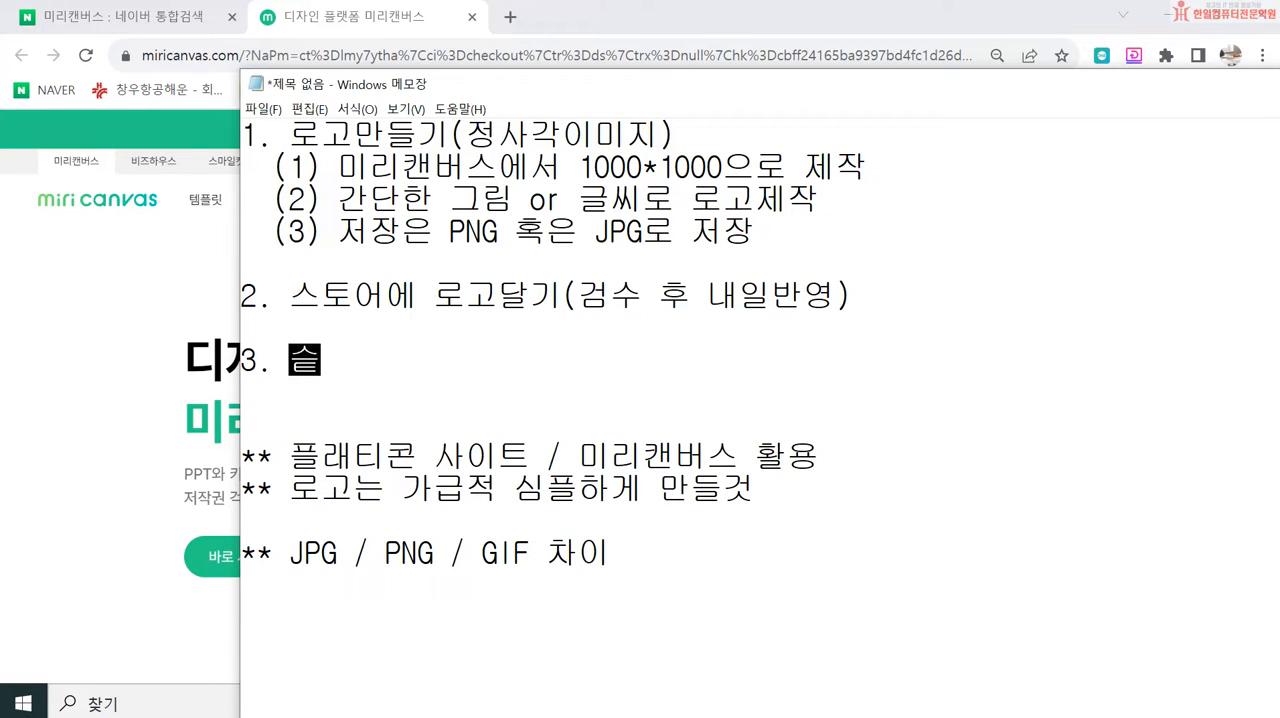
text(깔 정하기)
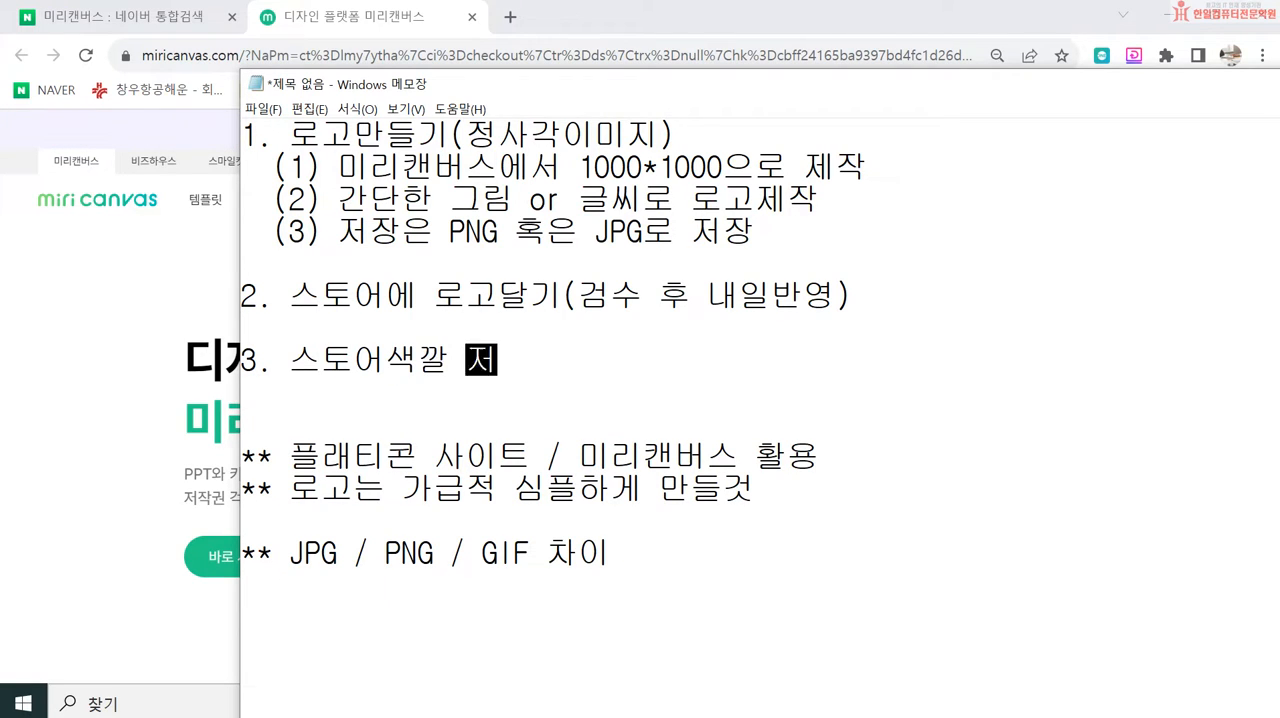
key(Return)
key(Return)
text(4. )
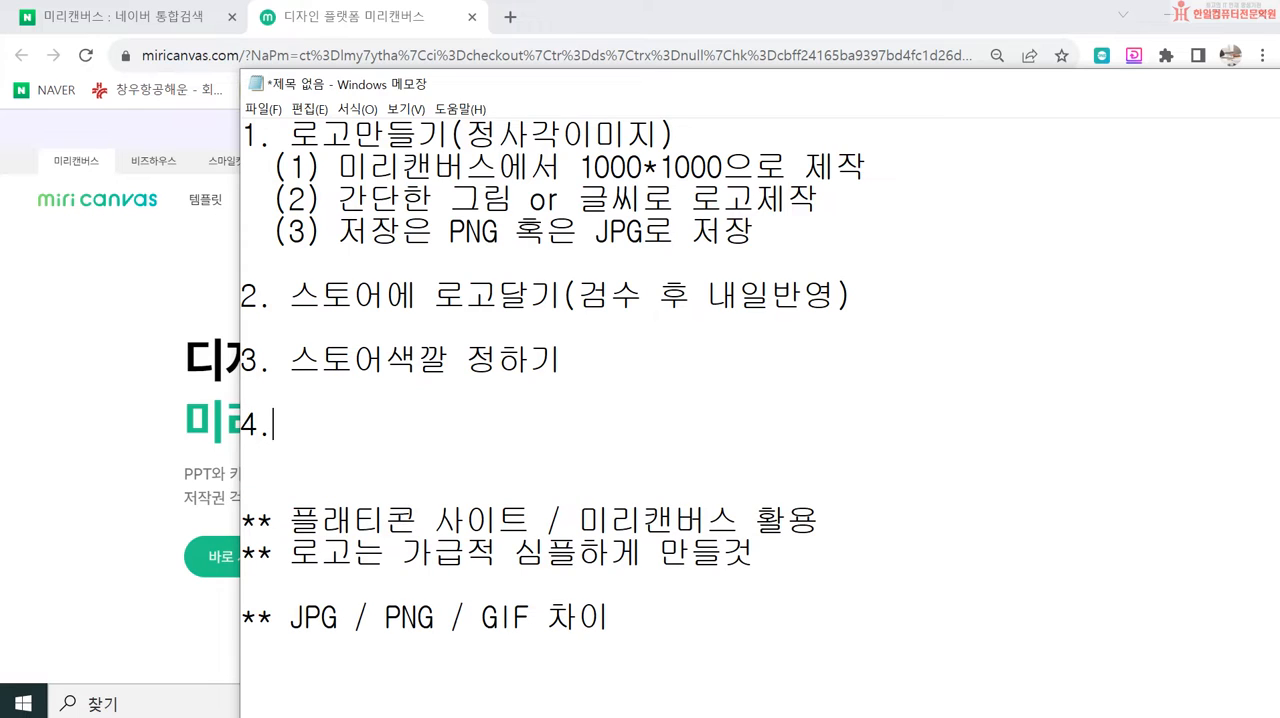
text(프로모션이미지)
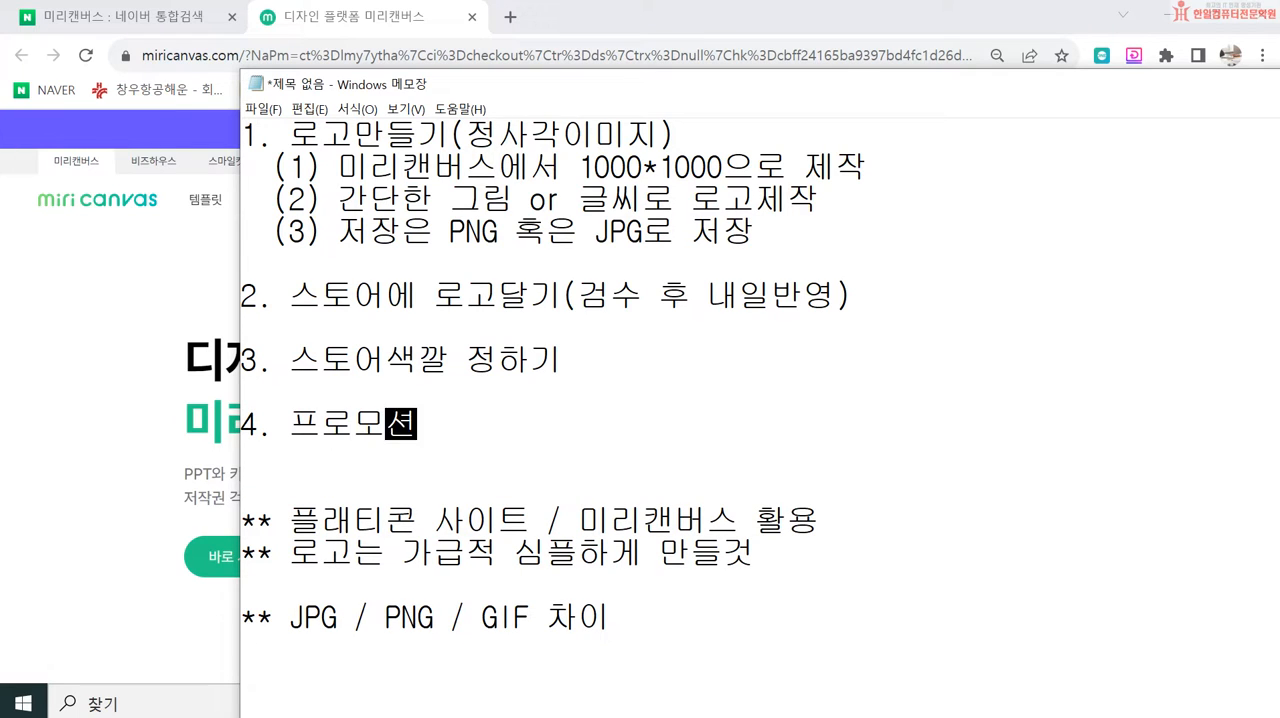
key(Left)
key(Left)
key(Left)
key(Left)
key(Left)
key(Left)
key(Left)
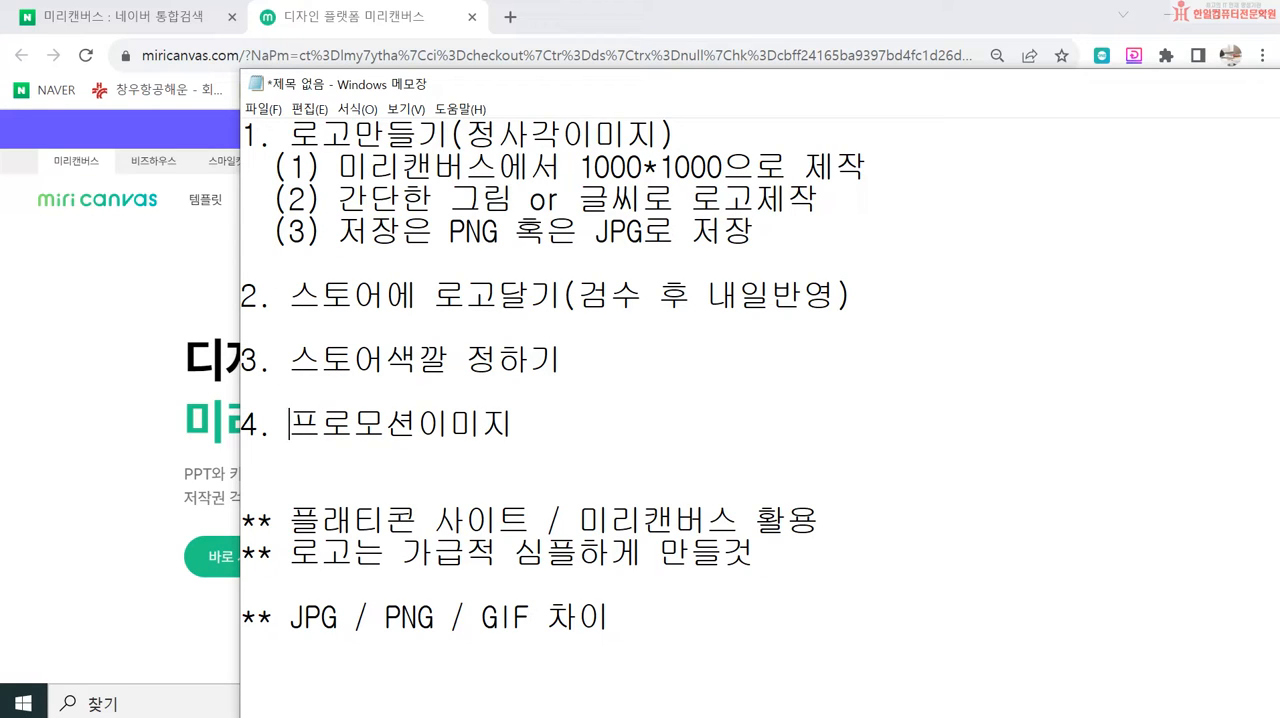
key(Up)
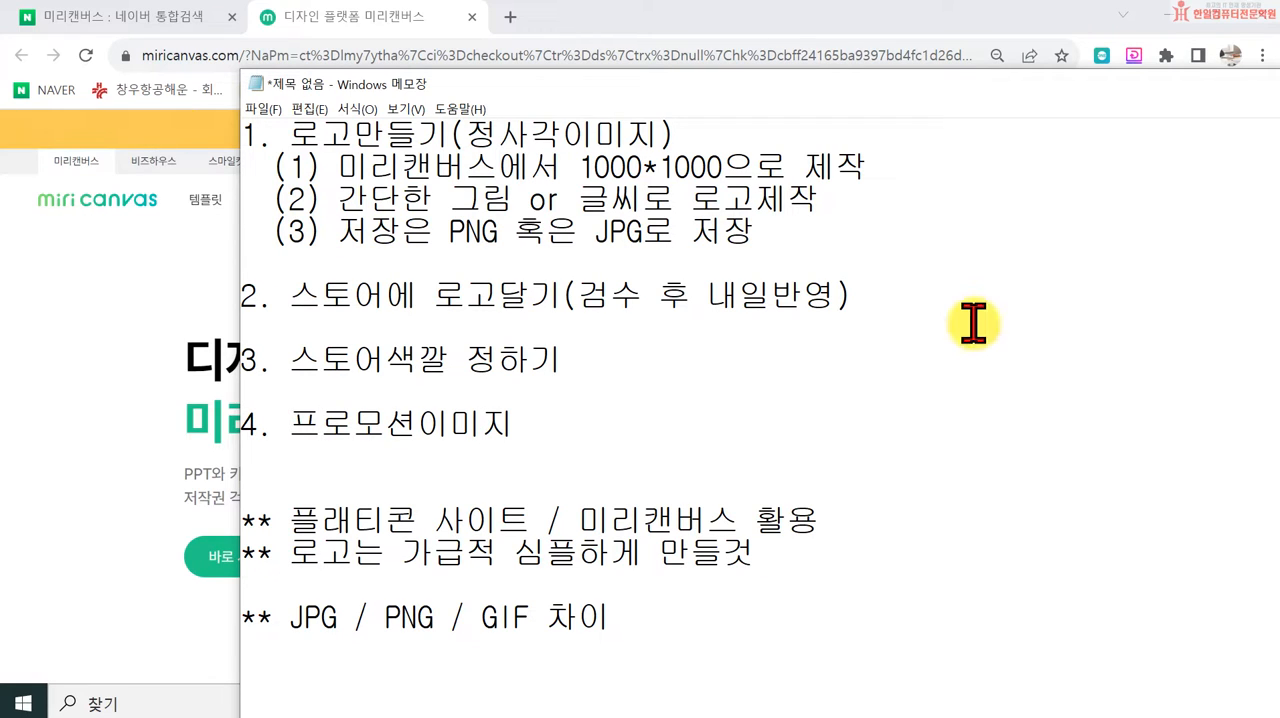
key(End)
Step: Move the notes window higher on the screen and highlight PNG and JPG in the file format heading
drag(678, 72, 672, 12)
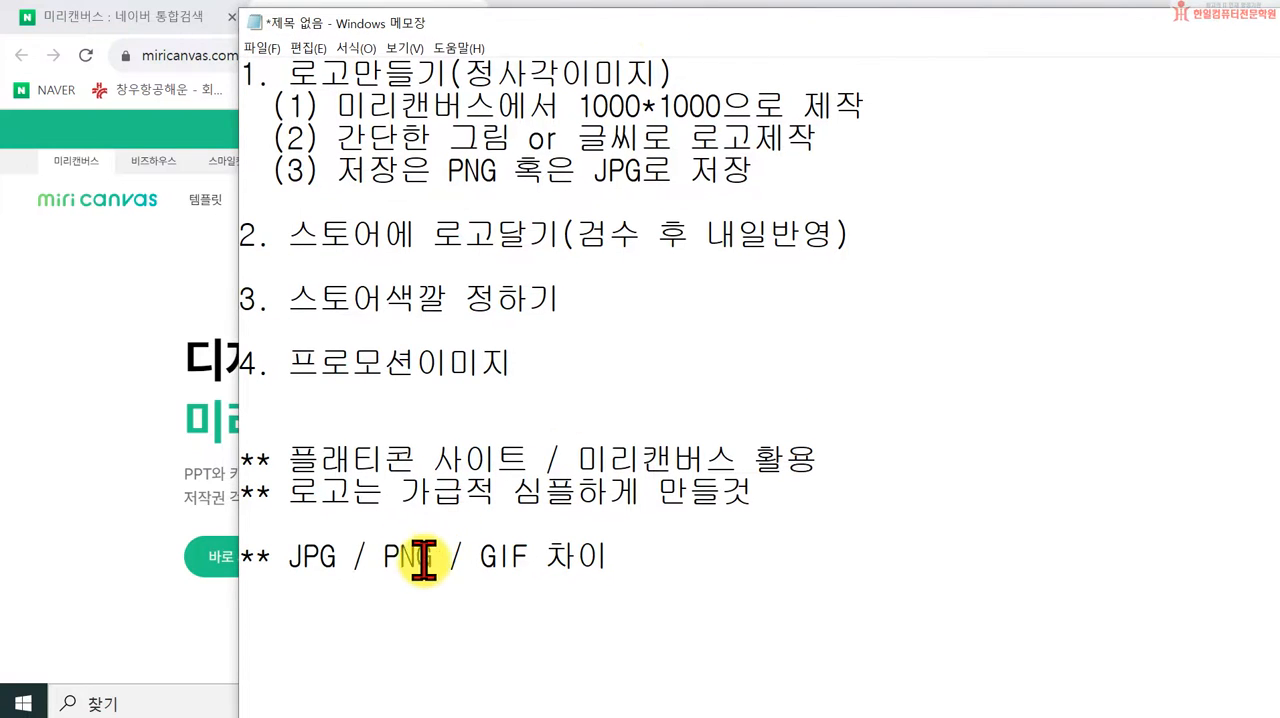
drag(384, 556, 434, 556)
click(567, 597)
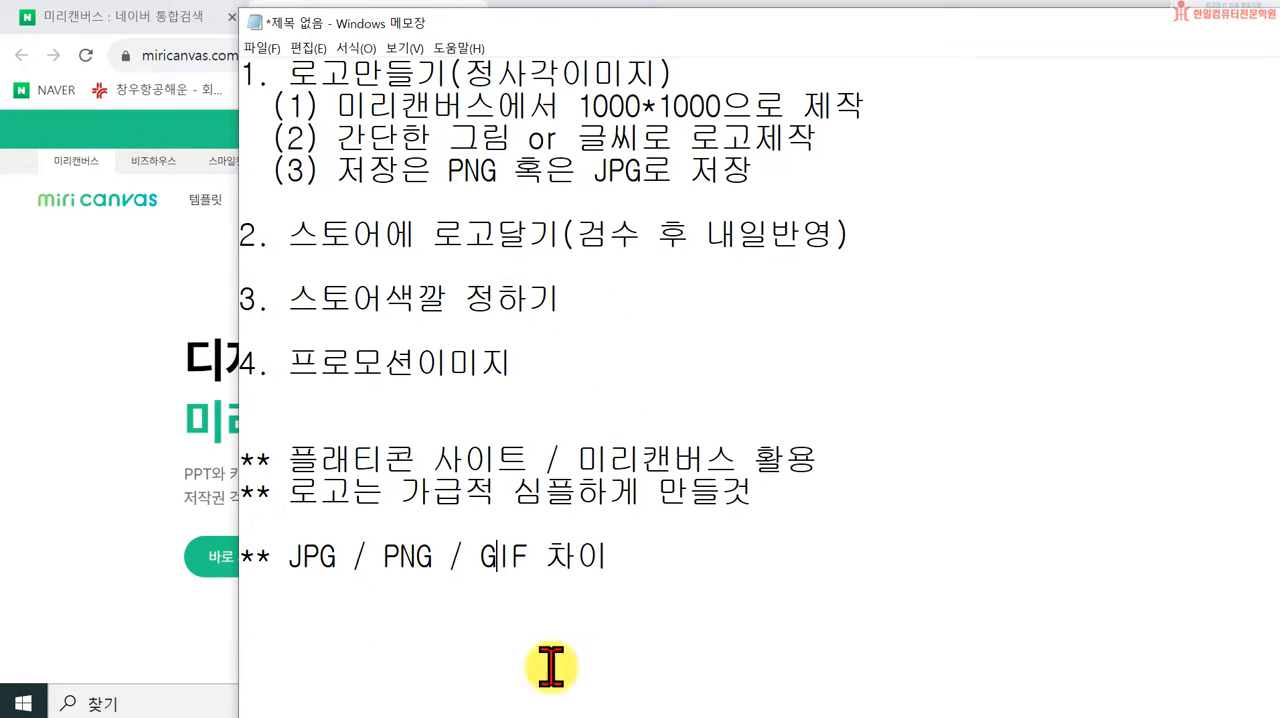
drag(281, 558, 340, 557)
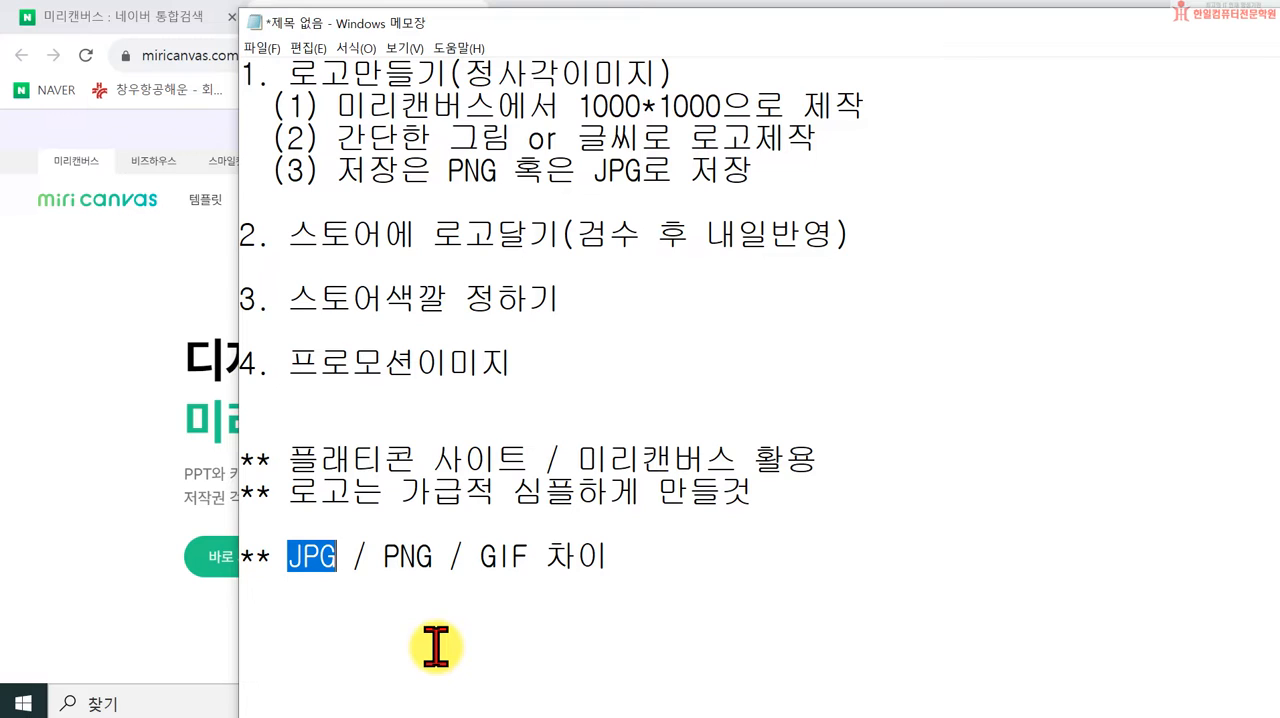
Step: Append "이미지파일" to the end of the "JPG / PNG / GIF 차이" heading
click(600, 557)
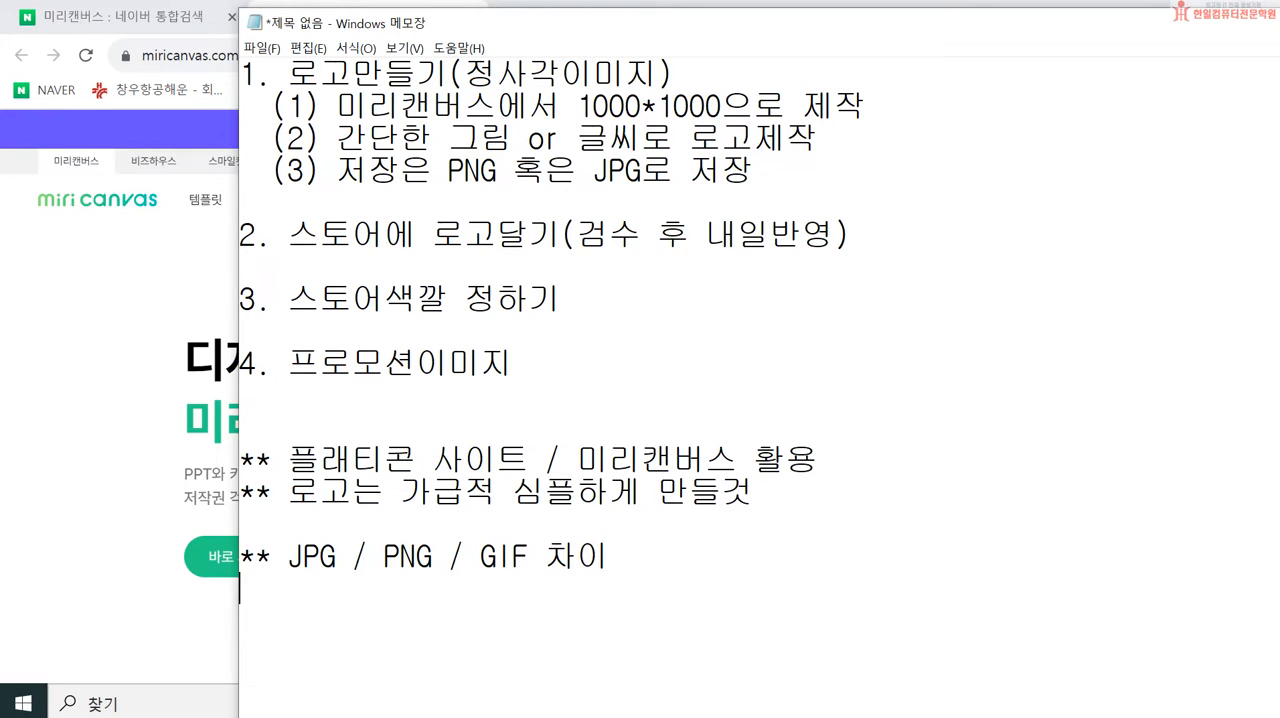
text(그림파일)
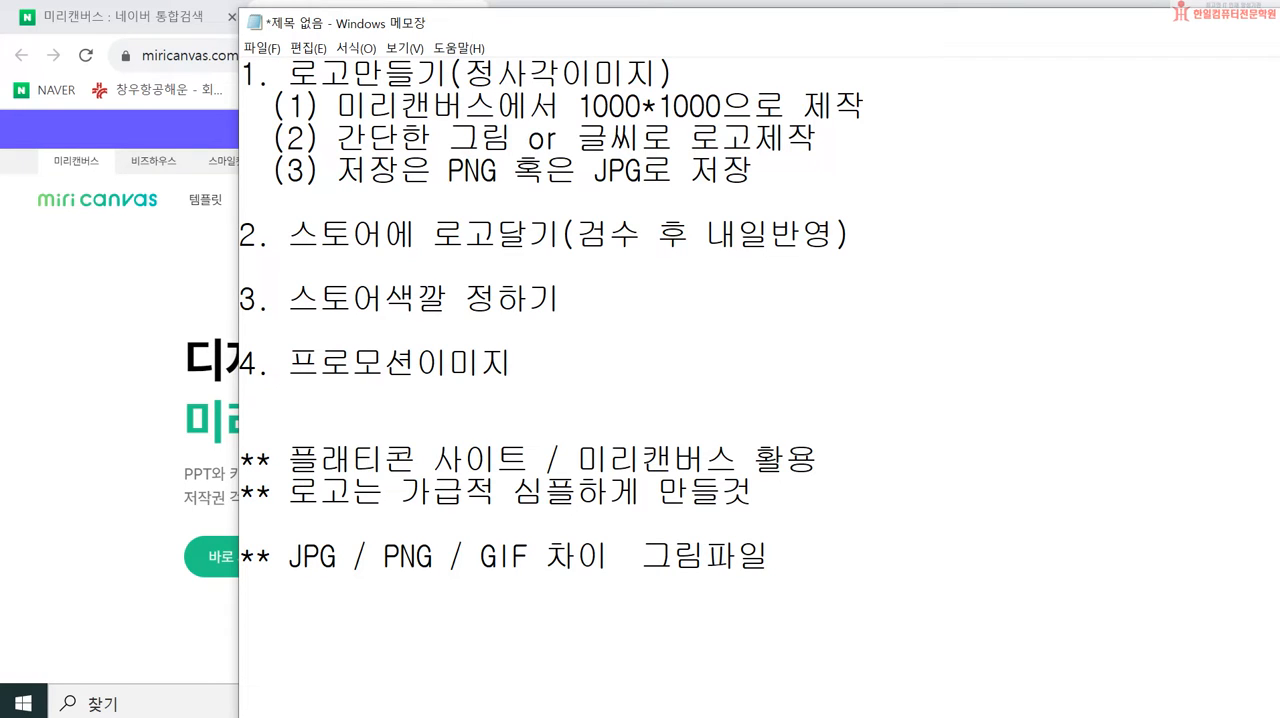
key(Left)
key(Left)
key(BackSpace)
key(BackSpace)
text(이미지)
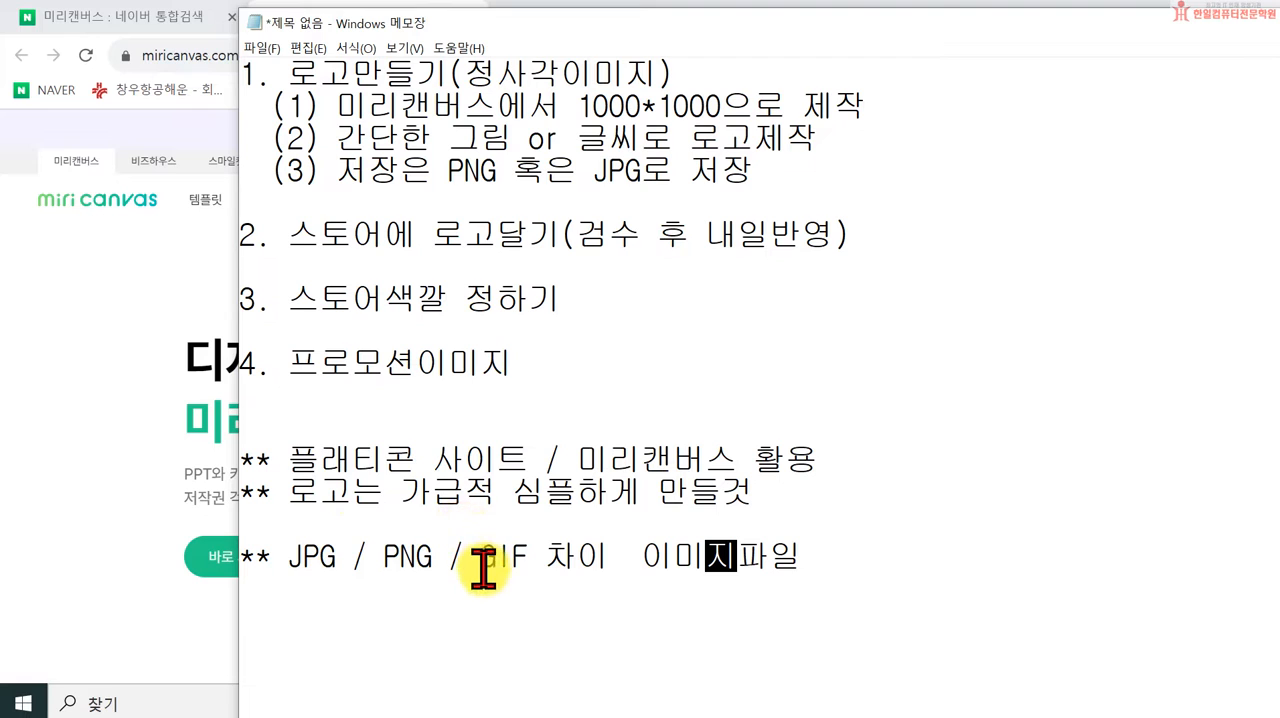
click(939, 575)
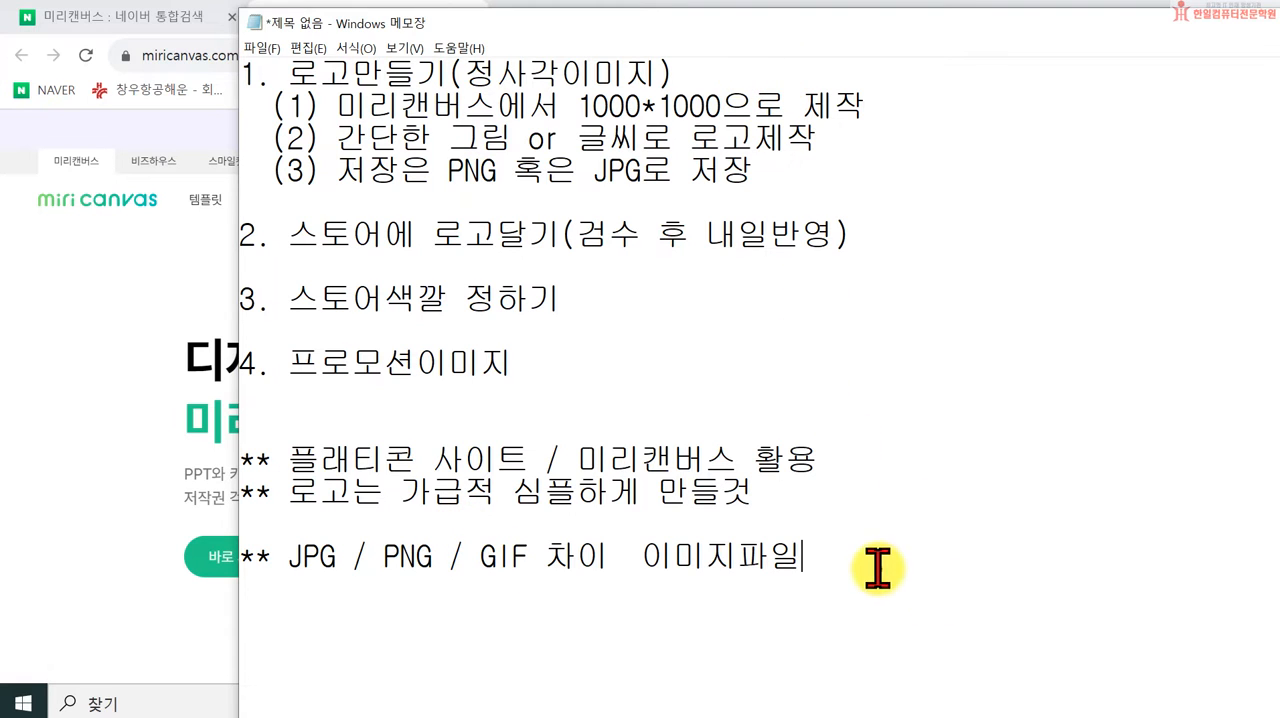
Step: Insert several blank lines below the file format heading and return the cursor to the upper part of that space
key(Return)
key(Return)
key(Return)
key(Return)
key(Return)
key(Return)
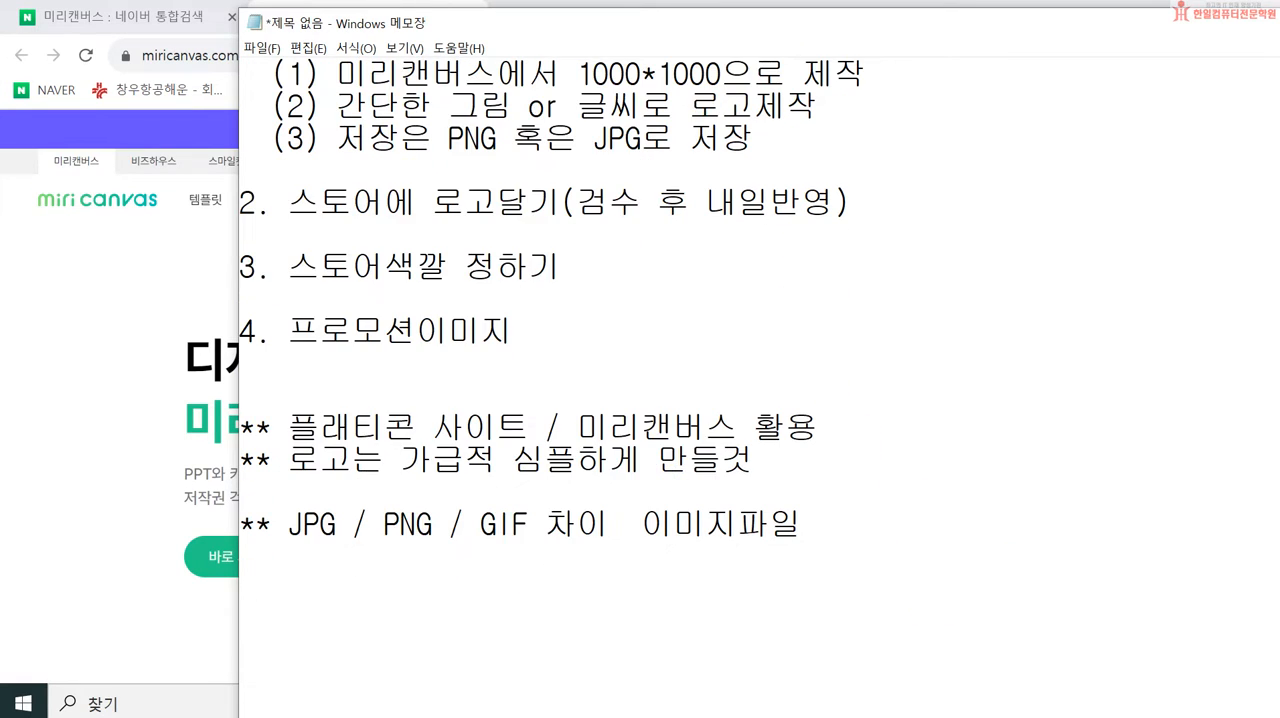
key(Return)
key(Return)
key(Return)
key(Return)
key(Return)
key(Return)
key(Return)
key(Return)
key(Return)
key(Return)
key(Return)
key(Return)
key(Return)
key(Up)
key(Up)
key(Up)
key(Up)
key(Up)
key(Up)
key(Up)
key(Up)
key(Up)
key(Up)
key(Up)
key(Up)
key(Up)
key(Up)
key(Up)
key(Up)
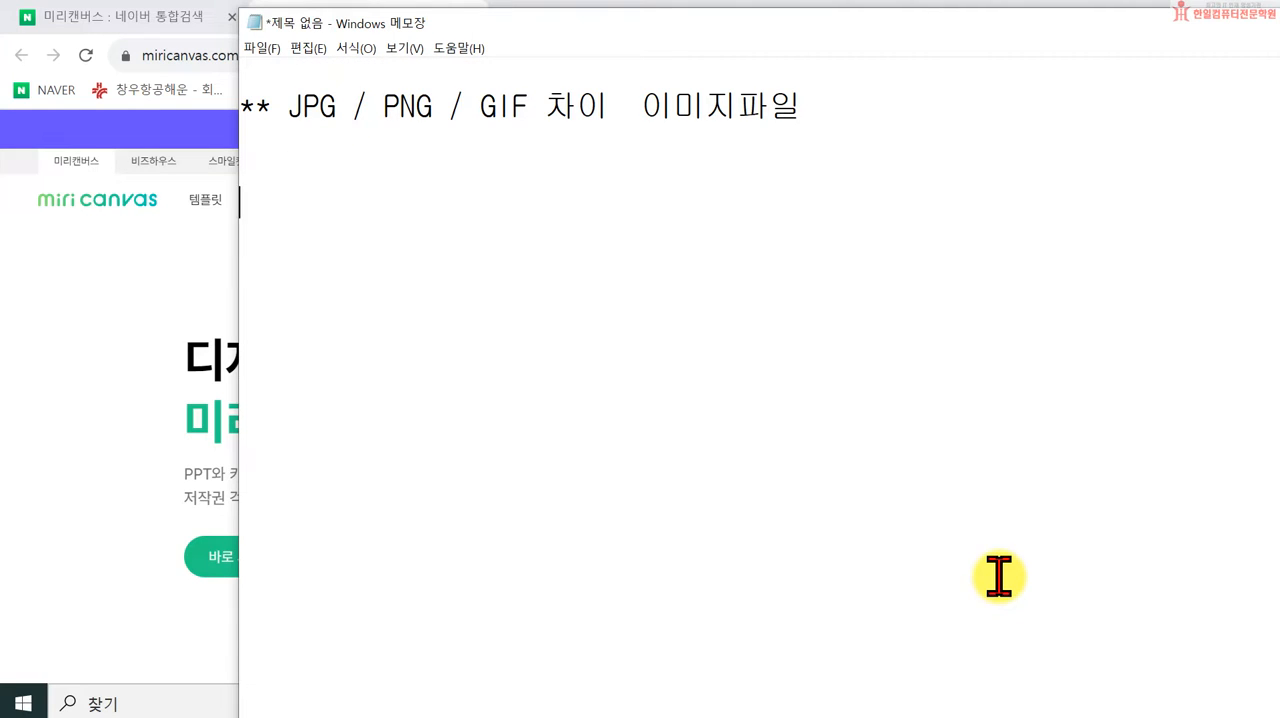
Step: Write the line "- JPG : 사진저장 (손실압축방식 - 효율)" below the file format heading
text(- j)
key(BackSpace)
text(JPG : )
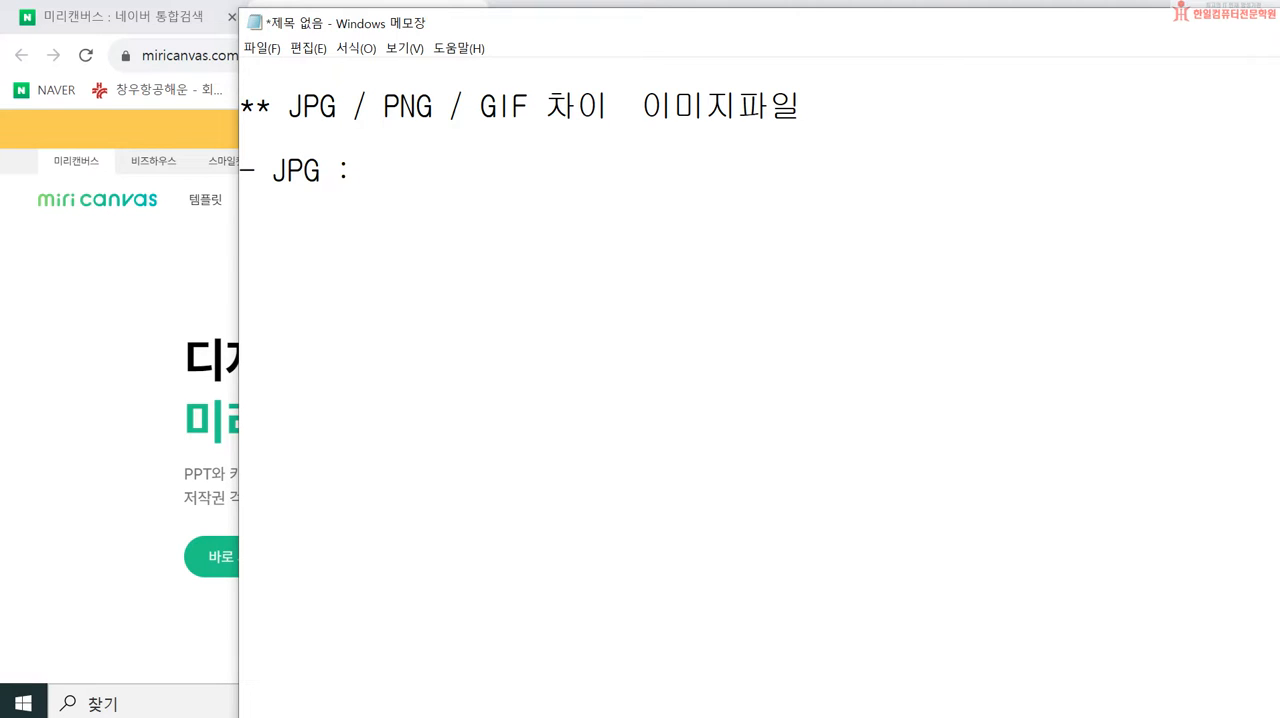
text(사진정)
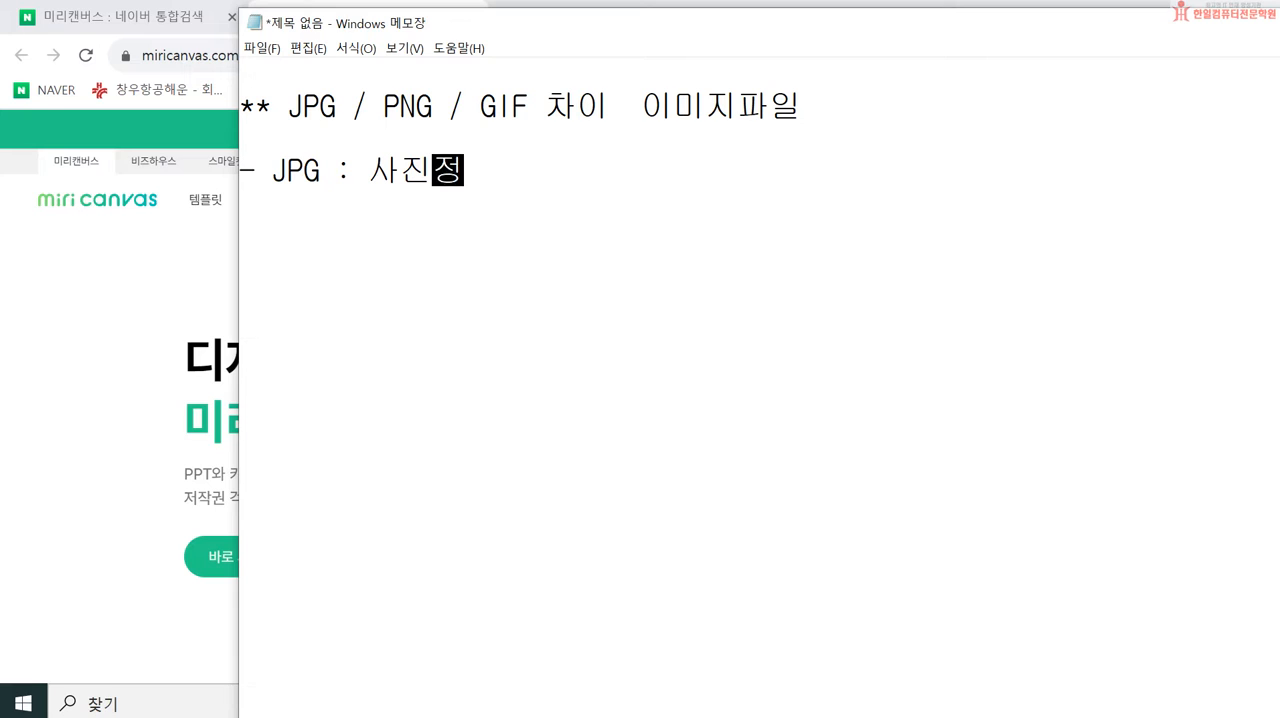
key(BackSpace)
text(장)
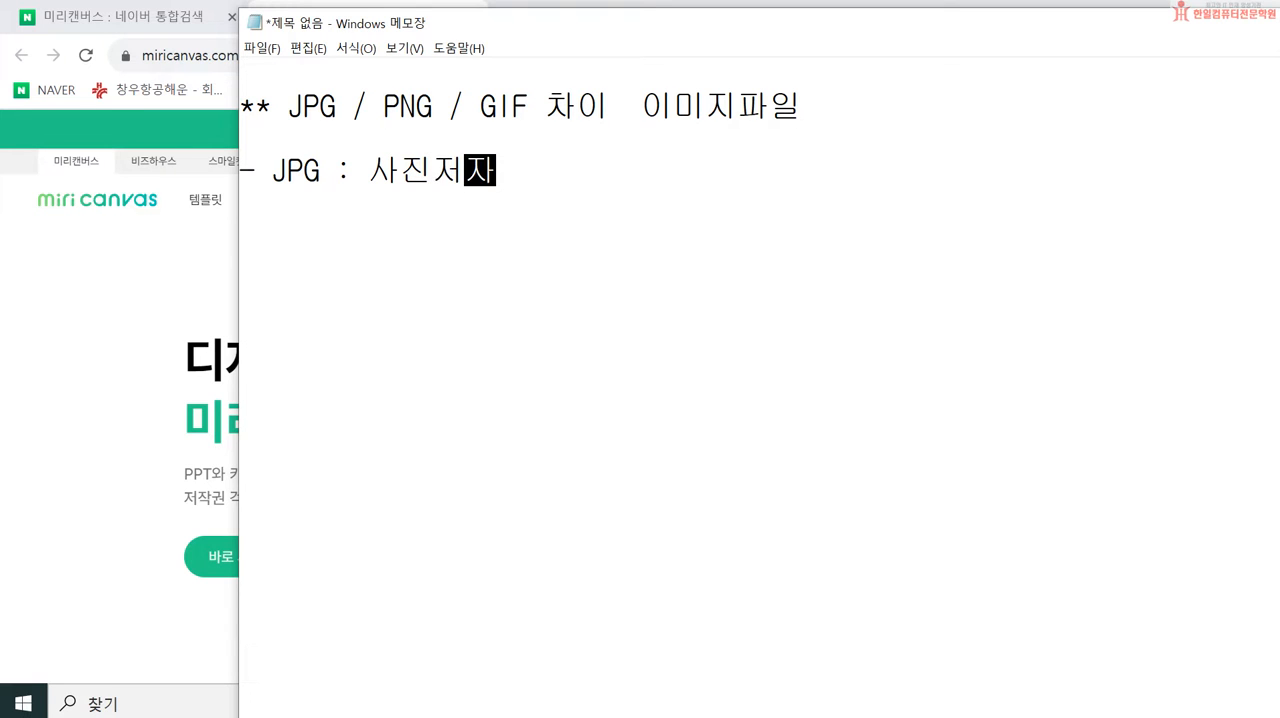
text( ()
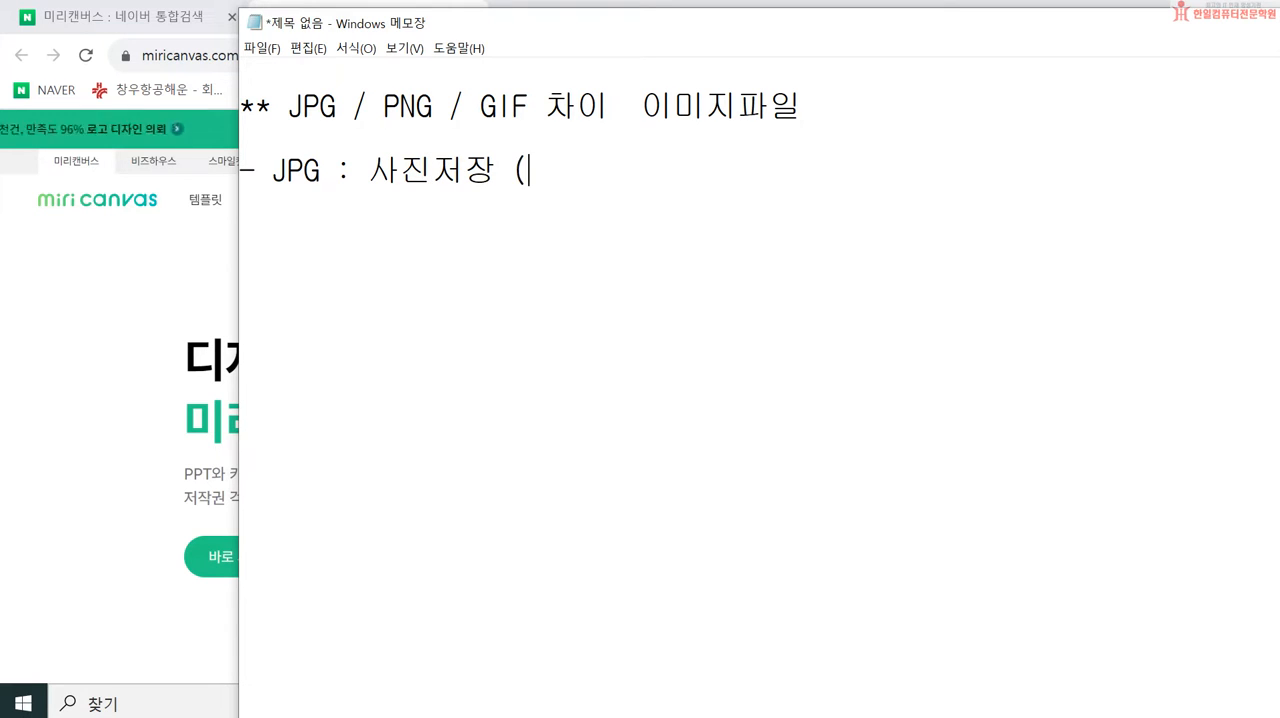
text(소ㄴ실압축방식)
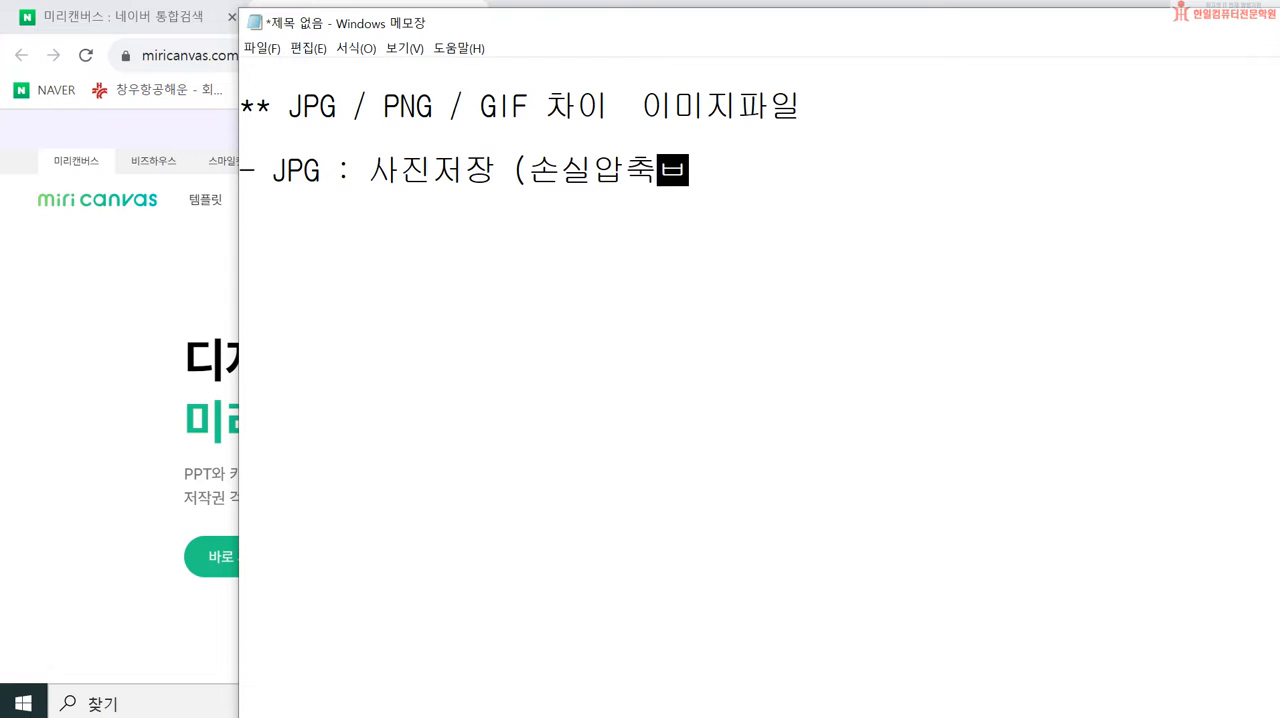
text( - )
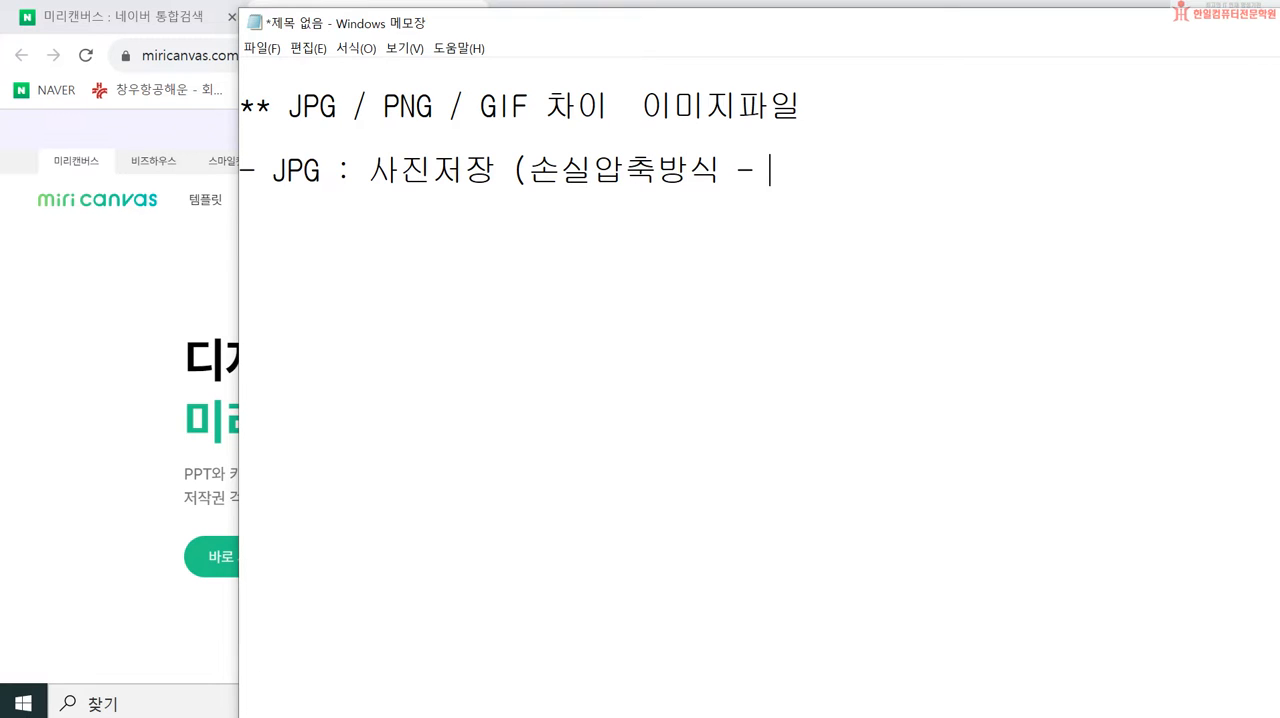
text(효율)
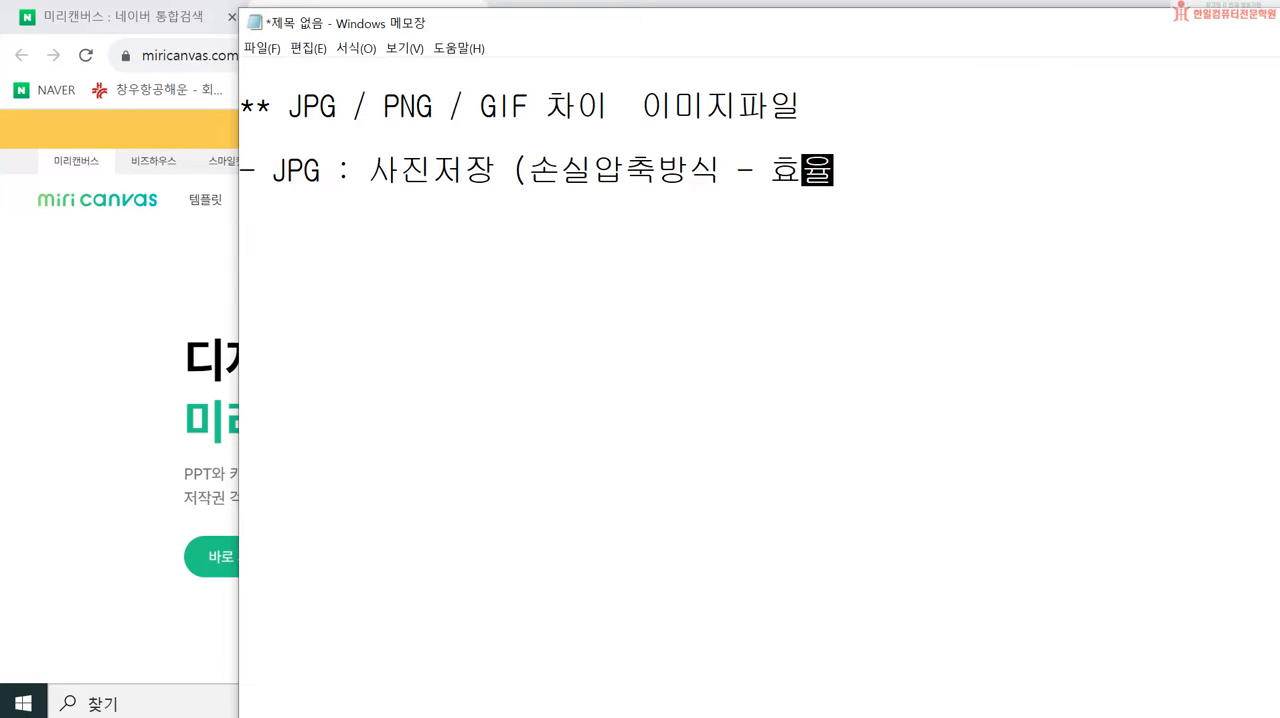
text())
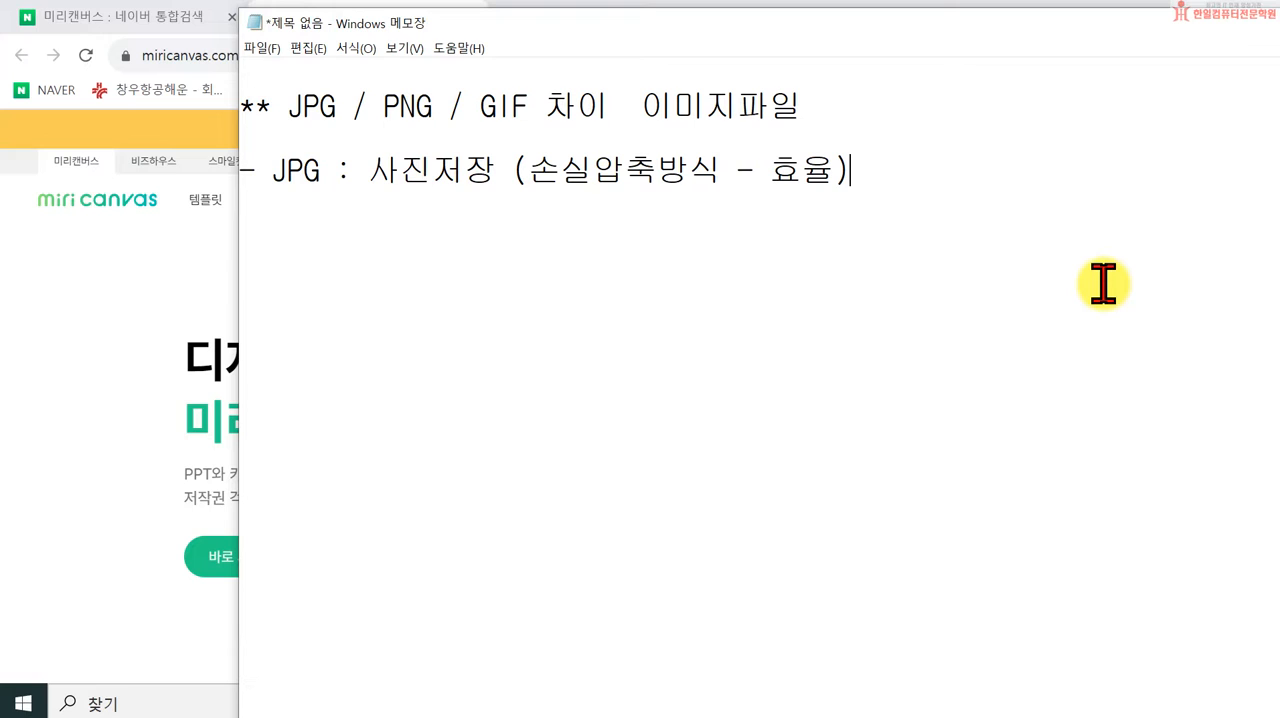
Step: Add an indented second line under the JPG entry reading "투명이미지 x"
key(Return)
key(Tab)
key(BackSpace)
text(투)
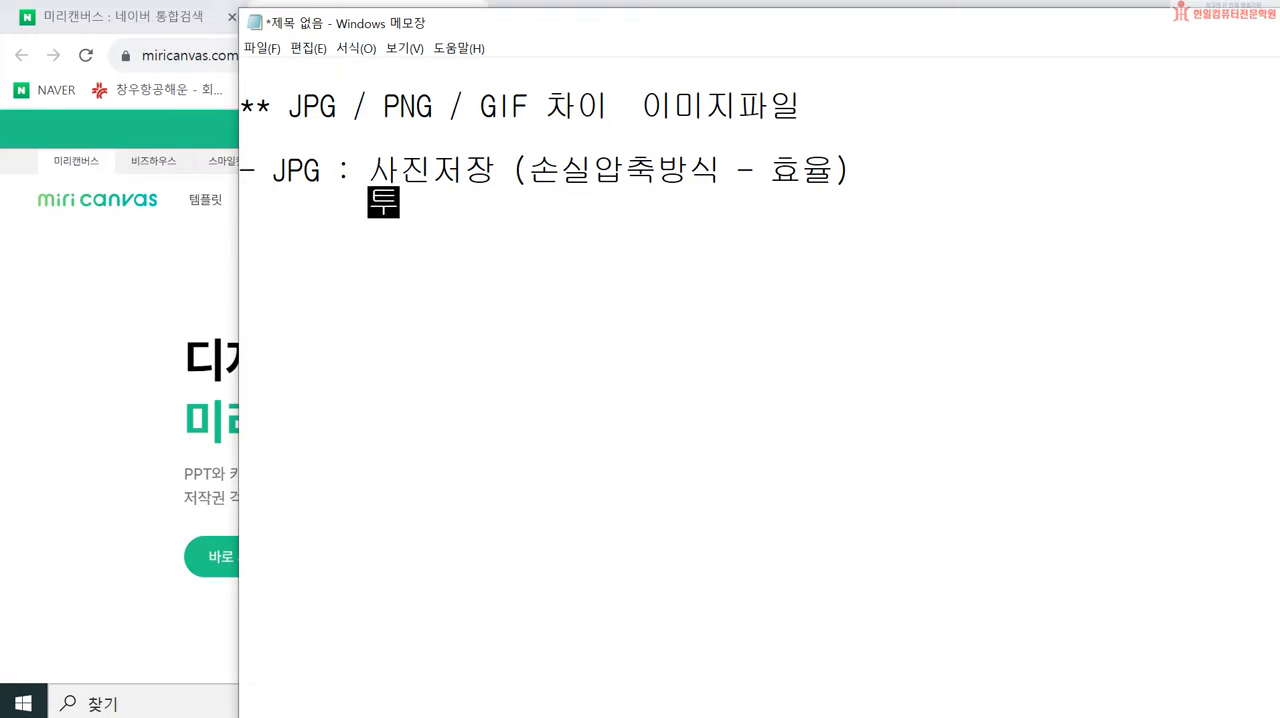
text(명이및지 x)
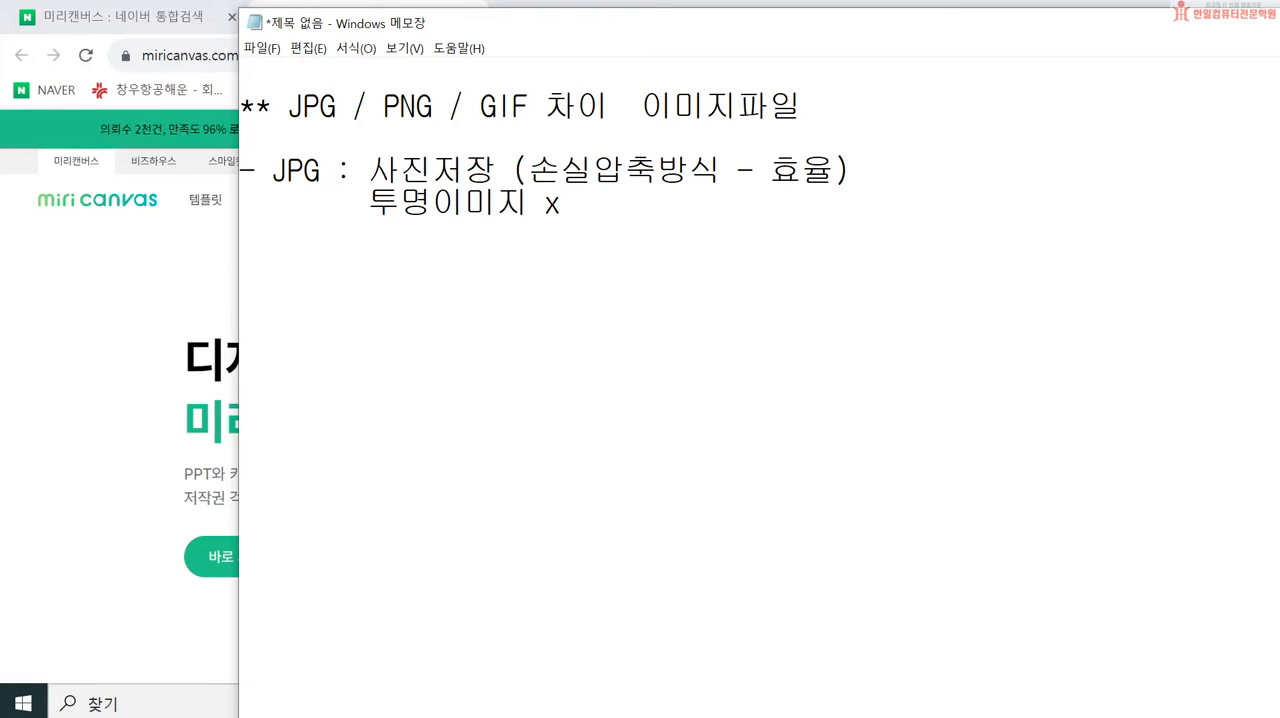
text(()
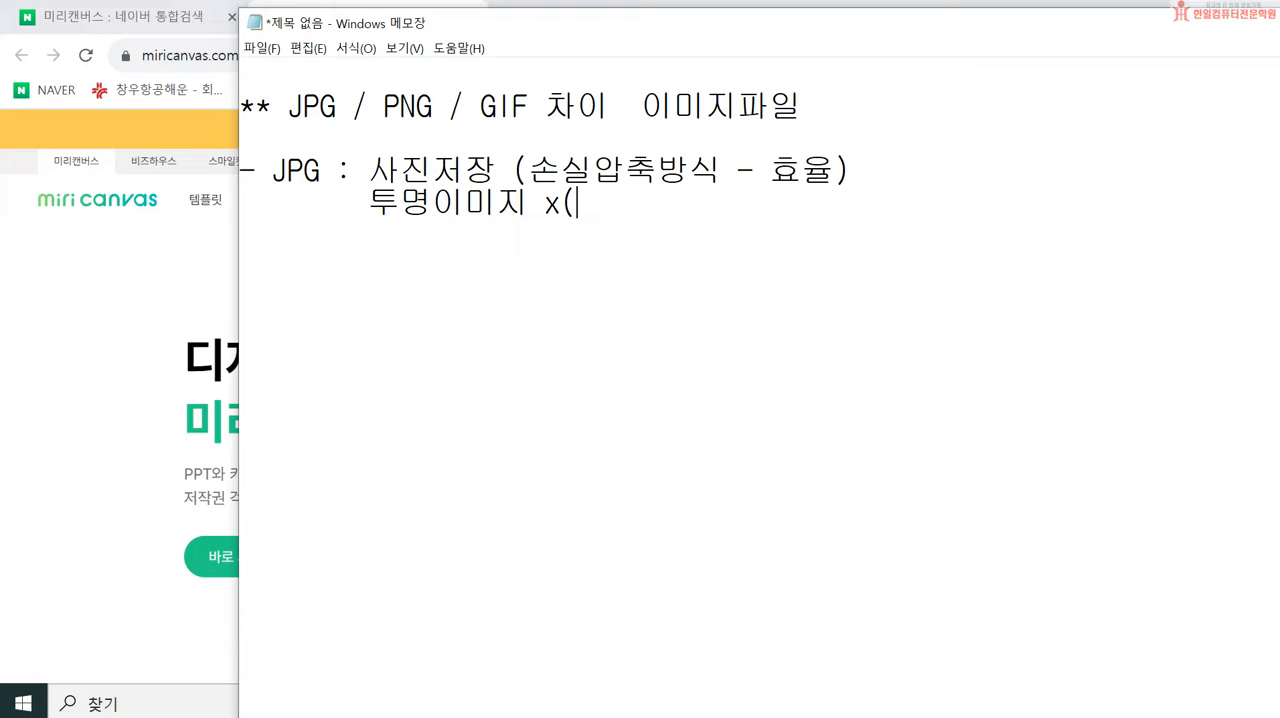
Step: Append "(제품누끼컷x)" to the "투명이미지 x" line
text(wpv)
key(BackSpace)
key(BackSpace)
key(BackSpace)
text(w)
key(BackSpace)
key(Hangul)
text(제품누끼)
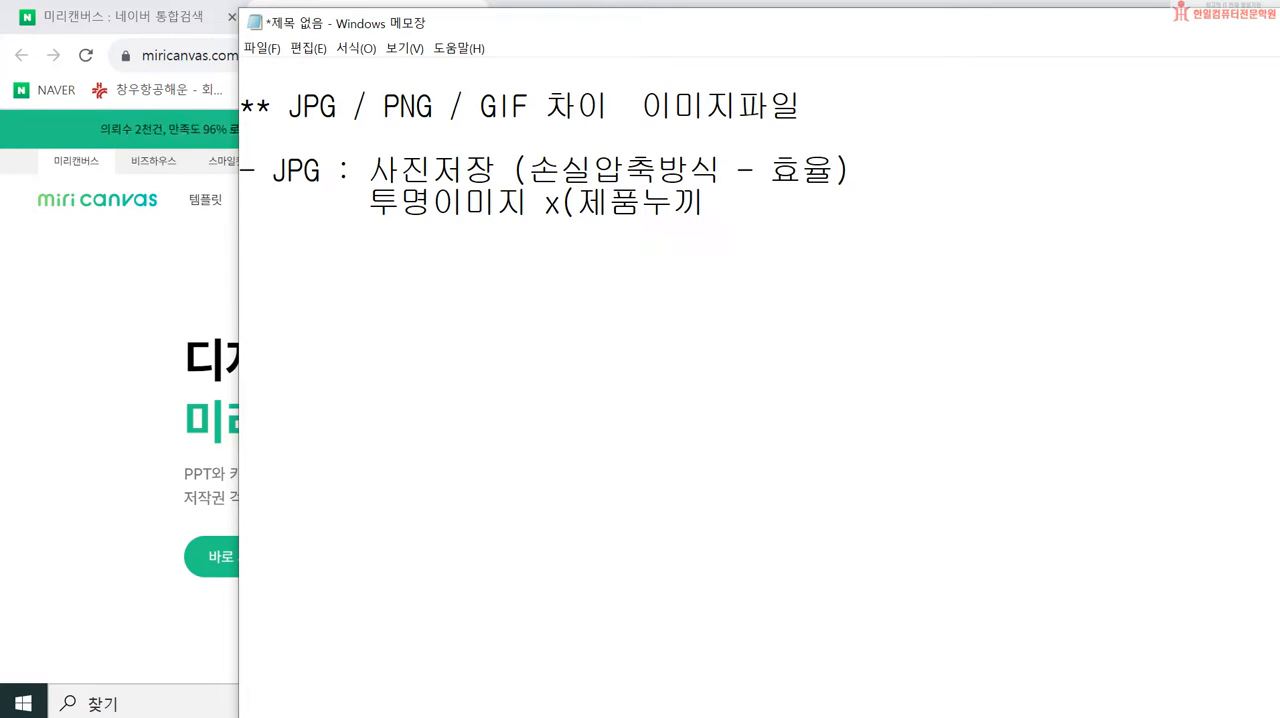
text(컷))
text(x)
key(BackSpace)
key(BackSpace)
text(x))
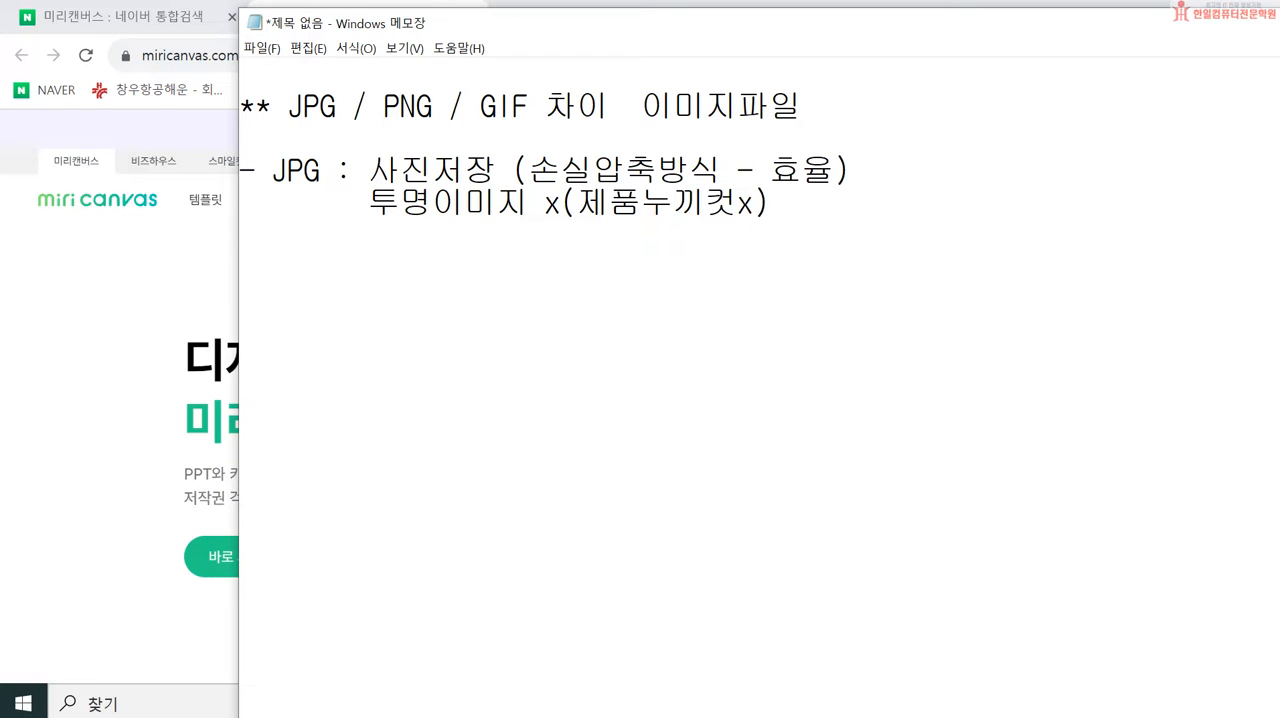
Step: Insert a space before the parenthesis in the transparent image line and return to the line's end
key(Left)
key(Left)
key(Left)
key(Left)
key(Left)
key(Left)
key(Left)
key(Left)
key(Left)
key(Left)
key(Right)
key(Right)
key(Right)
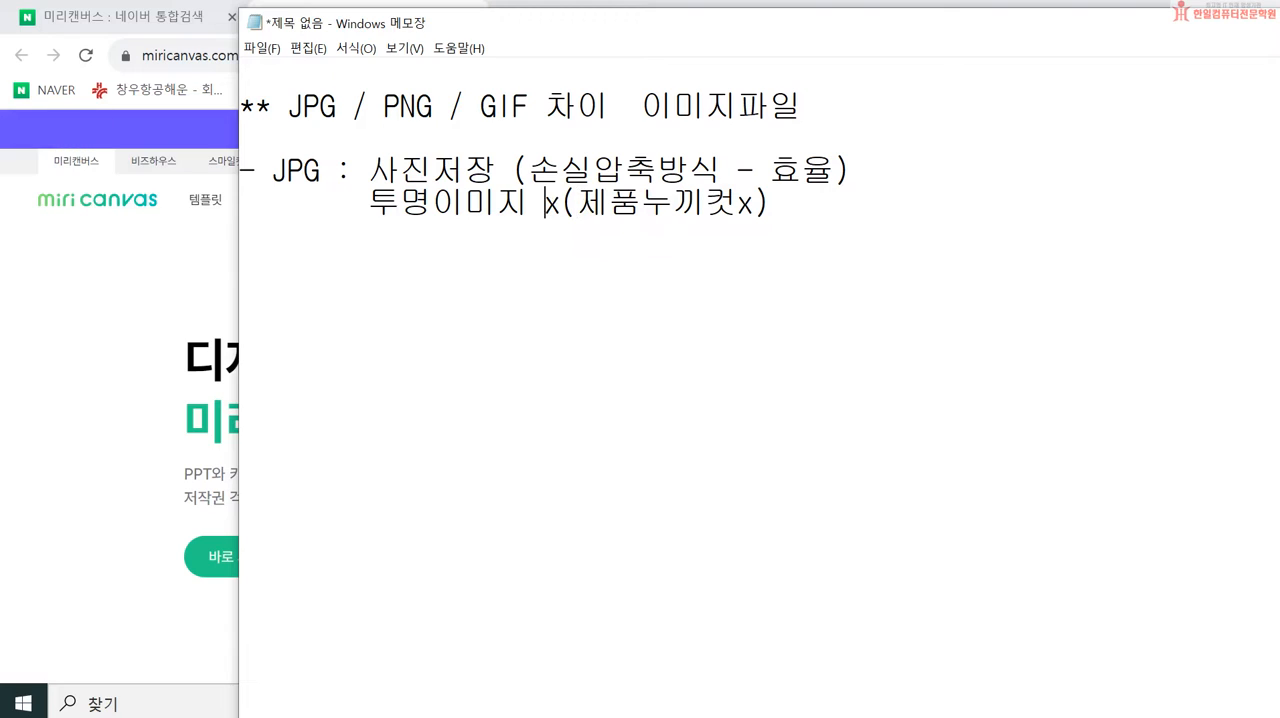
key(Left)
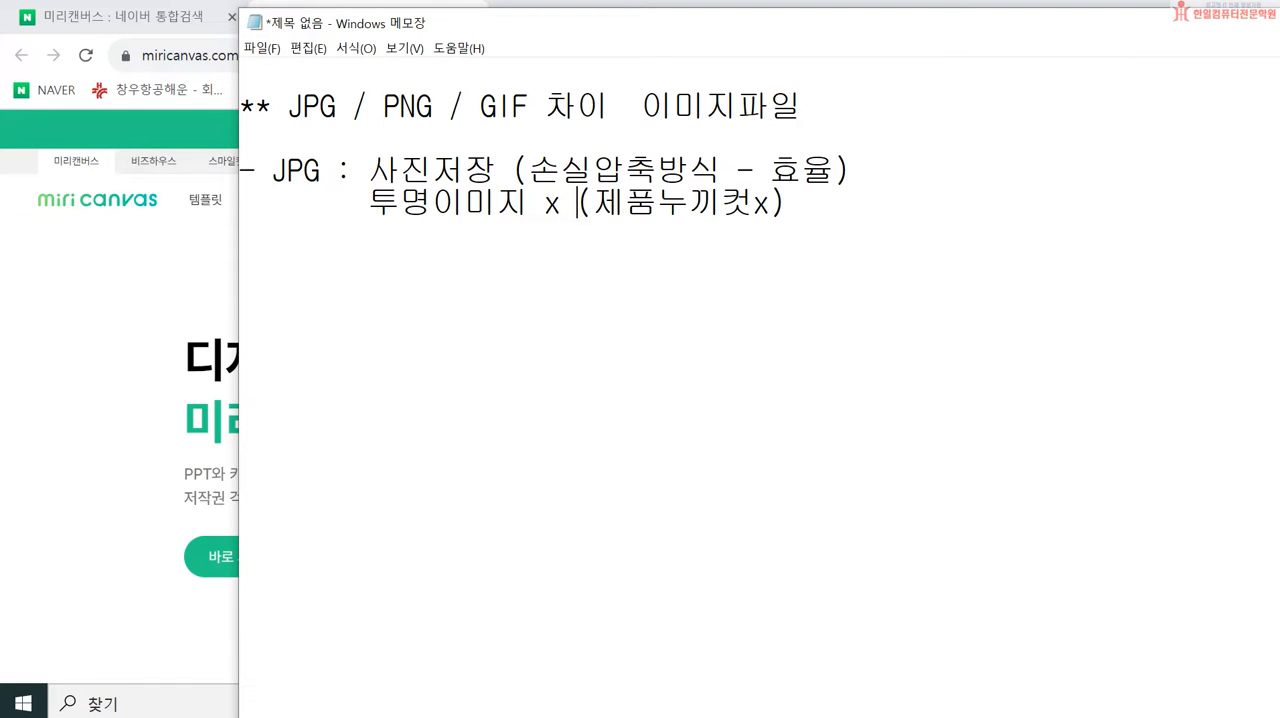
click(893, 213)
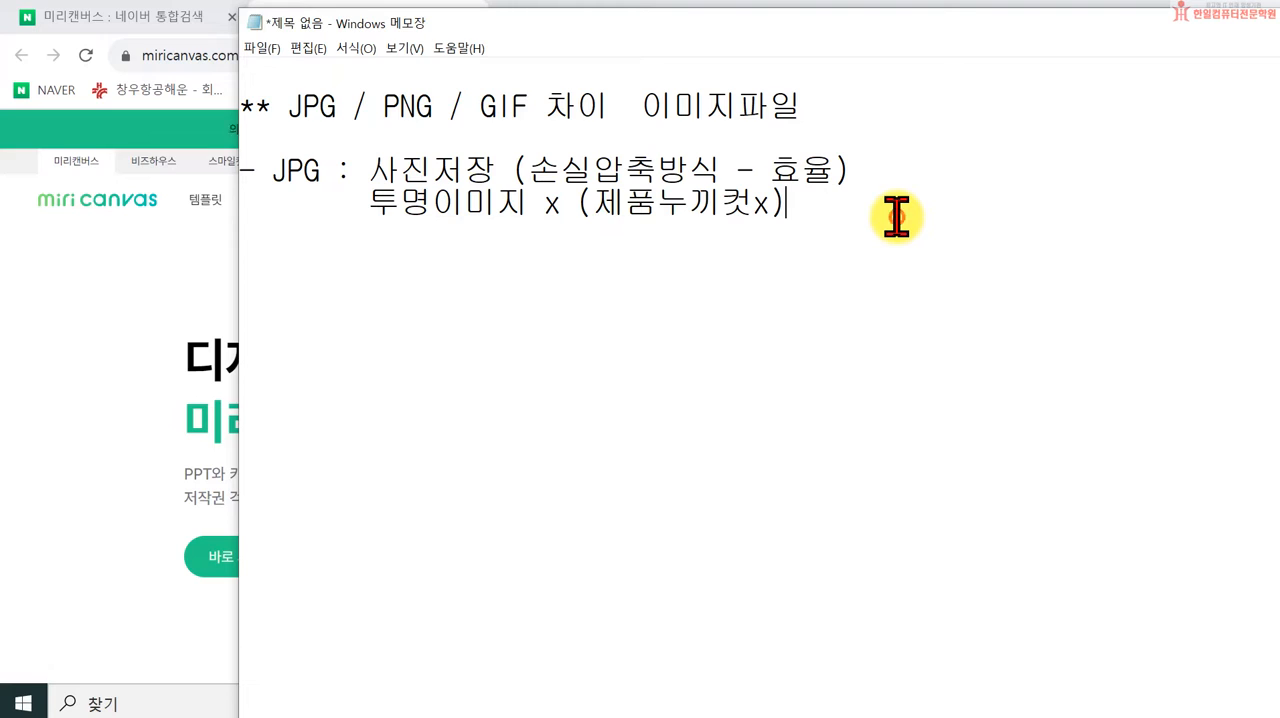
Step: Start a new entry reading "- GIF :" on the line below the JPG notes
key(Return)
text(-햐)
key(BackSpace)
key(BackSpace)
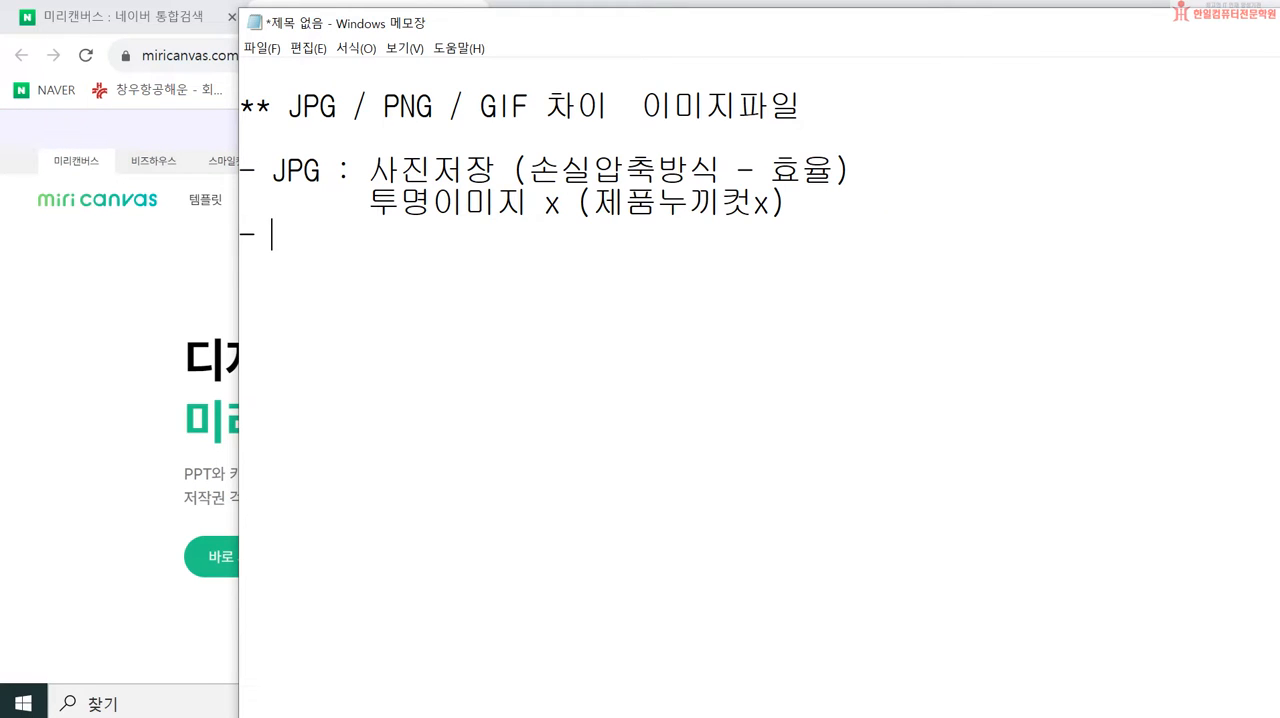
text(GIF :)
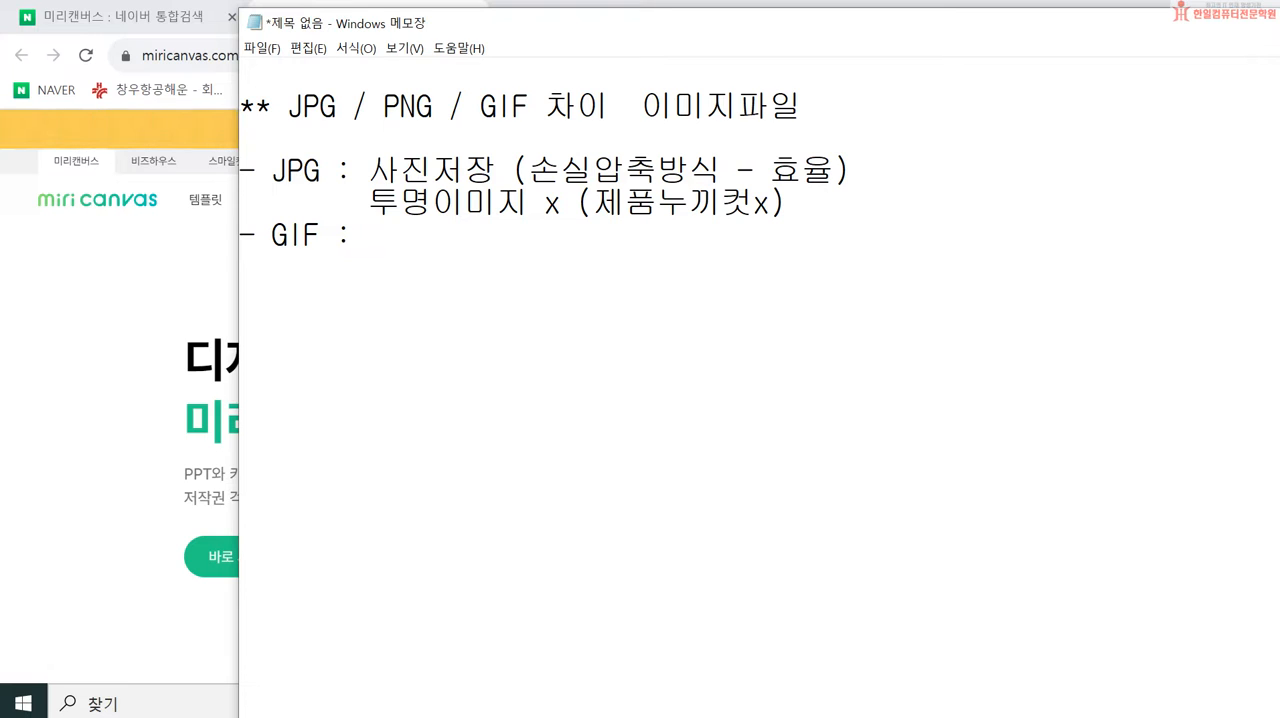
Step: Write "256(216)" after the GIF label
text(256(216))
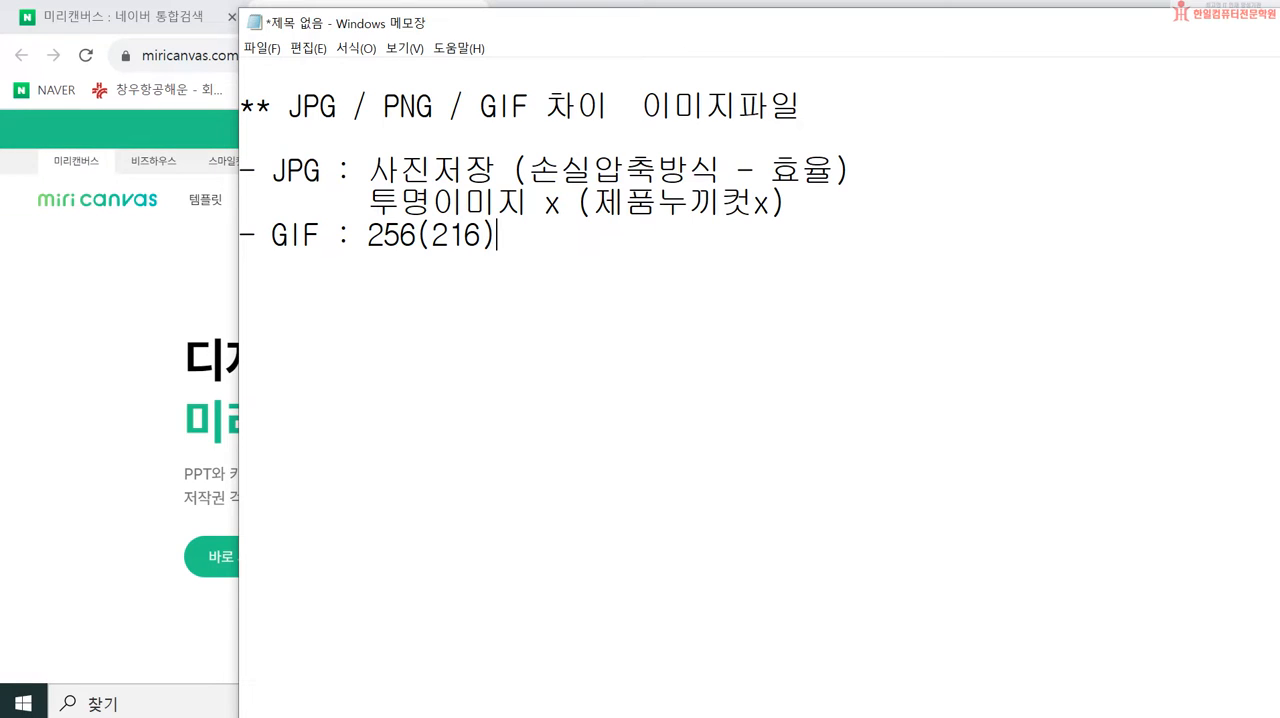
text(색상저)
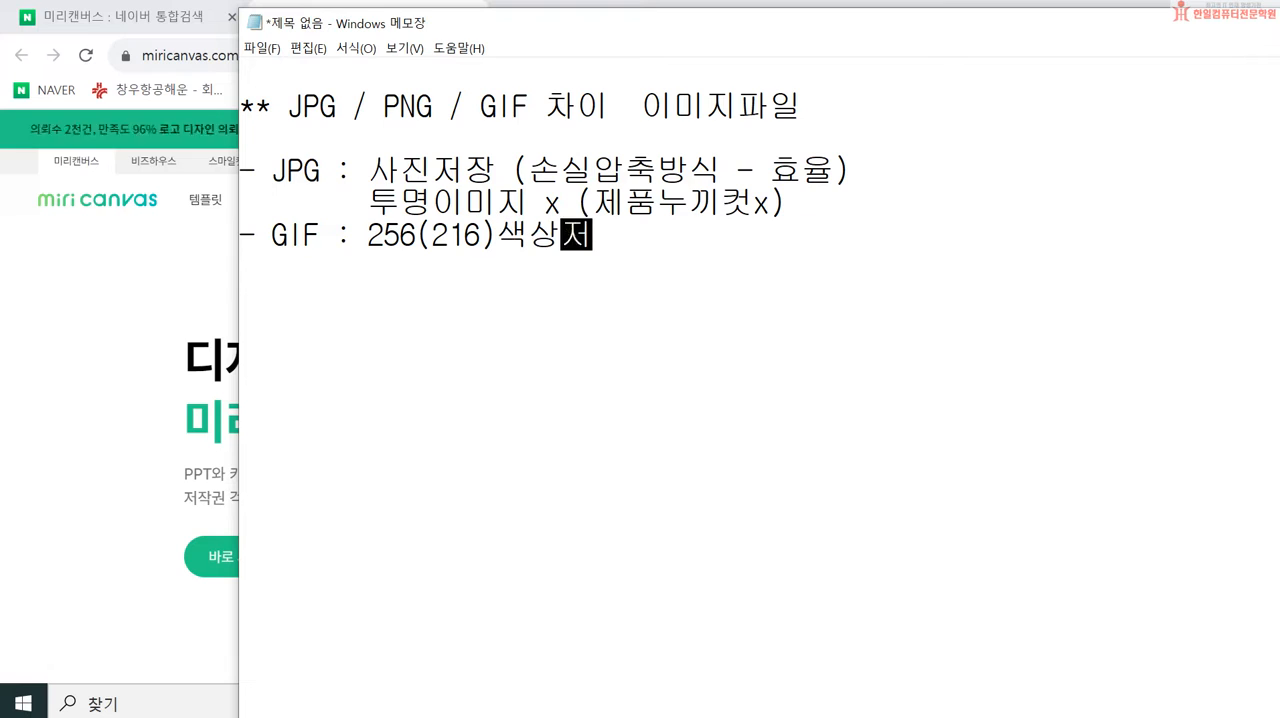
text(장 -)
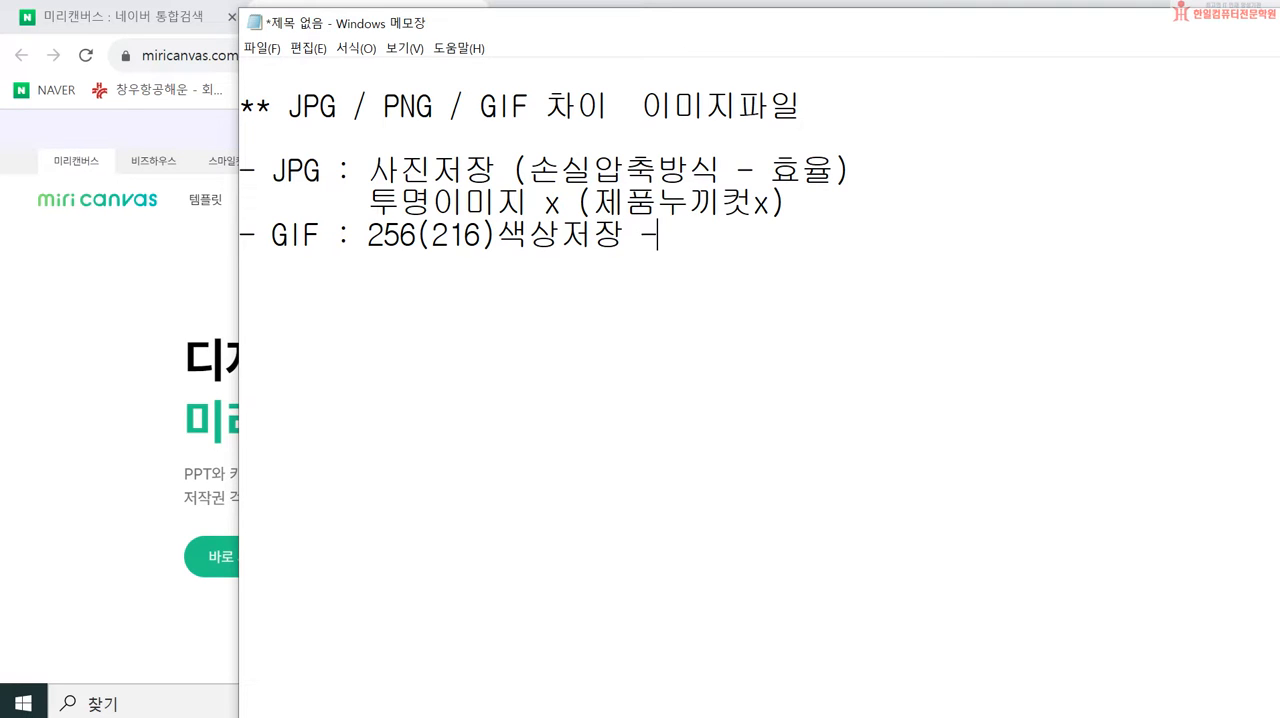
key(BackSpace)
text(ㅅ)
Step: Append "색상저장 사진 해상도 떨어짐." to the GIF line after "256(216)"
key(BackSpace)
text(사진 해)
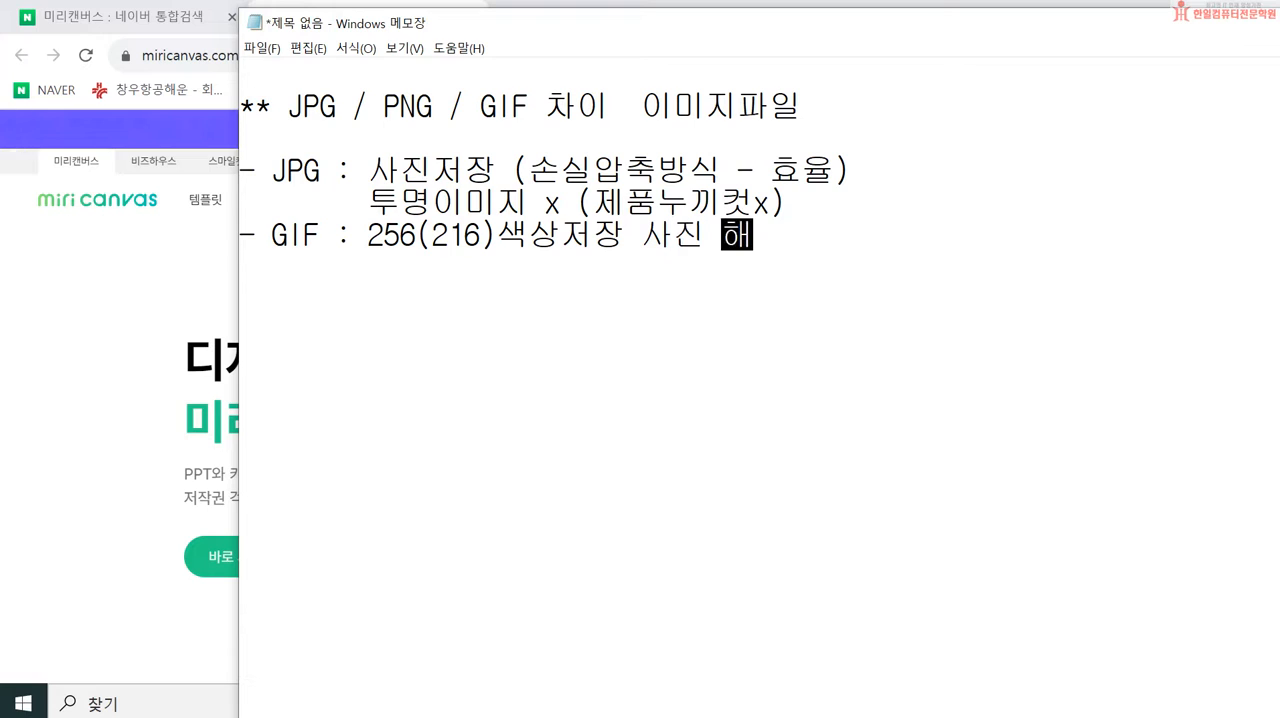
text(상도 떨어짐.)
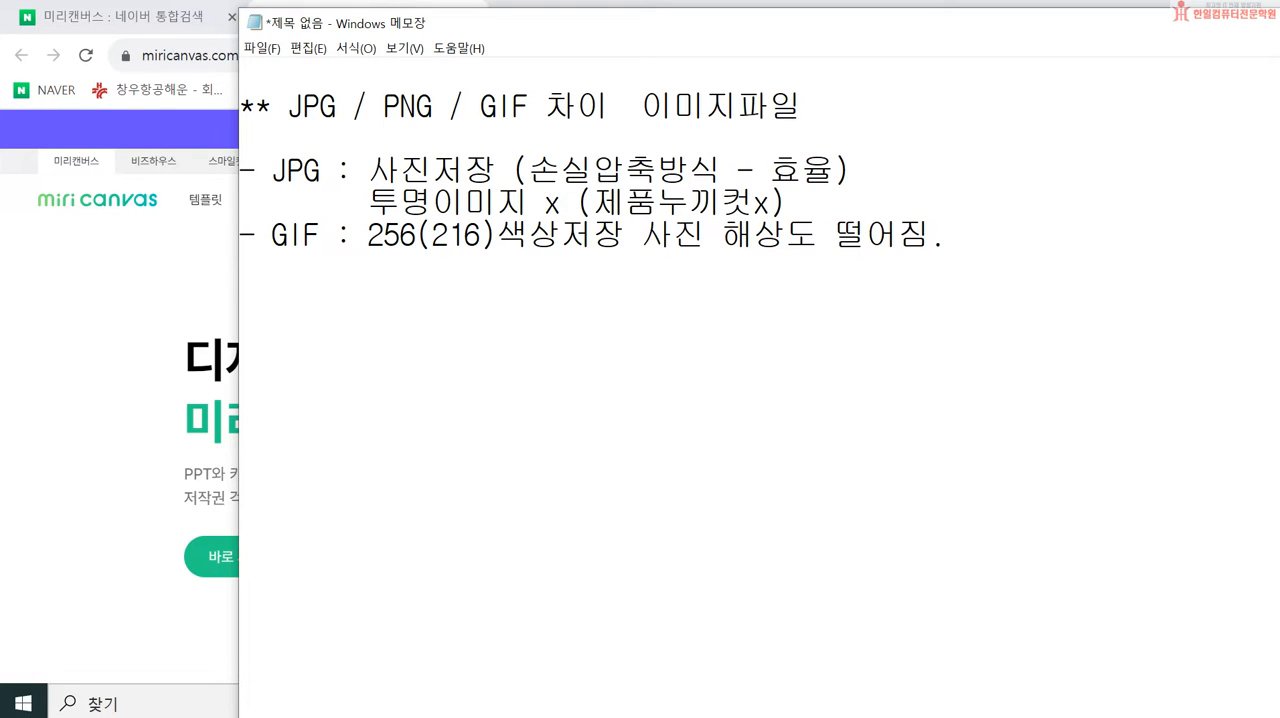
Step: Replace "저장" with "표현" in the GIF line and add a period after that word
key(Left)
key(Left)
key(Left)
key(Left)
key(Left)
key(Left)
key(Left)
key(Left)
key(Left)
key(Left)
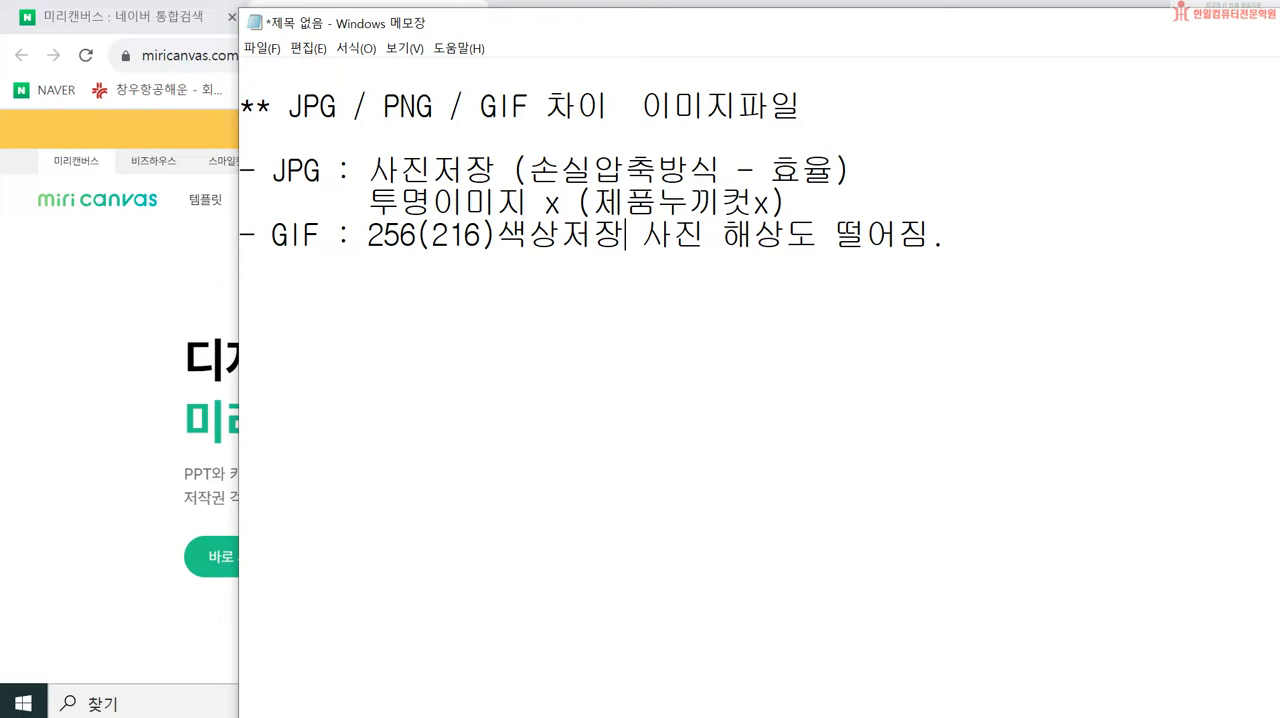
text(.)
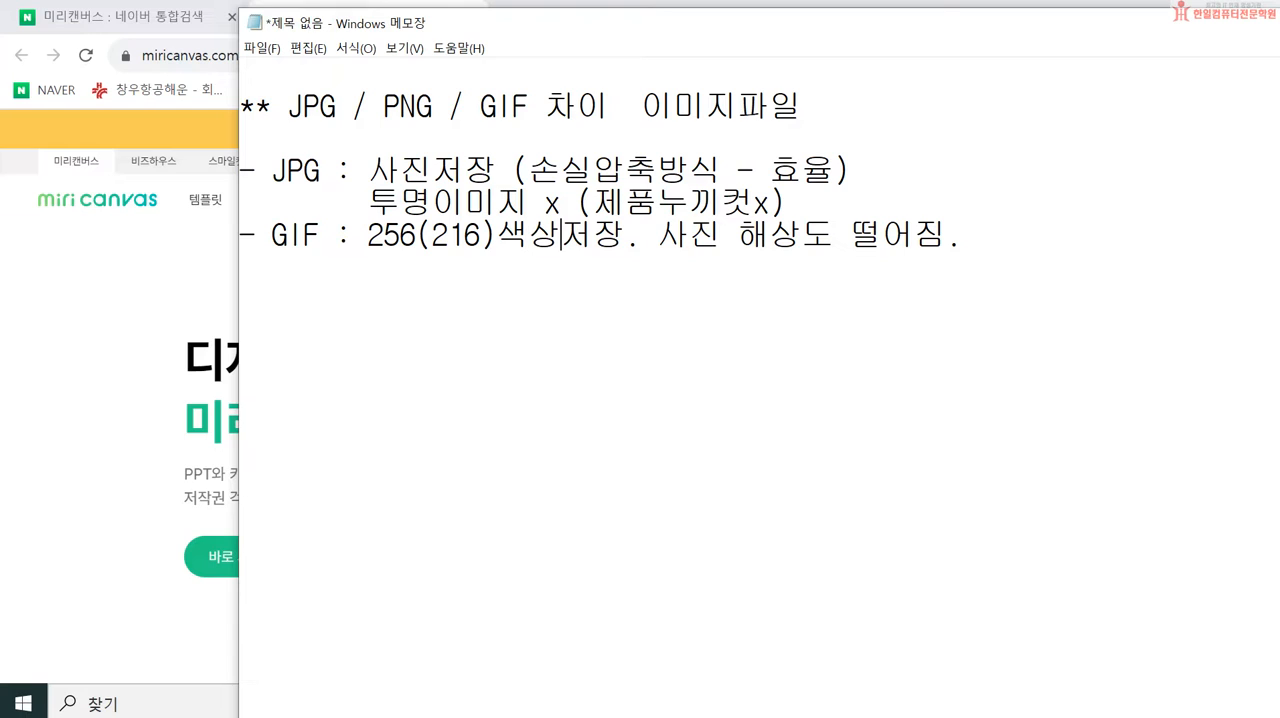
key(Left)
key(Delete)
key(Delete)
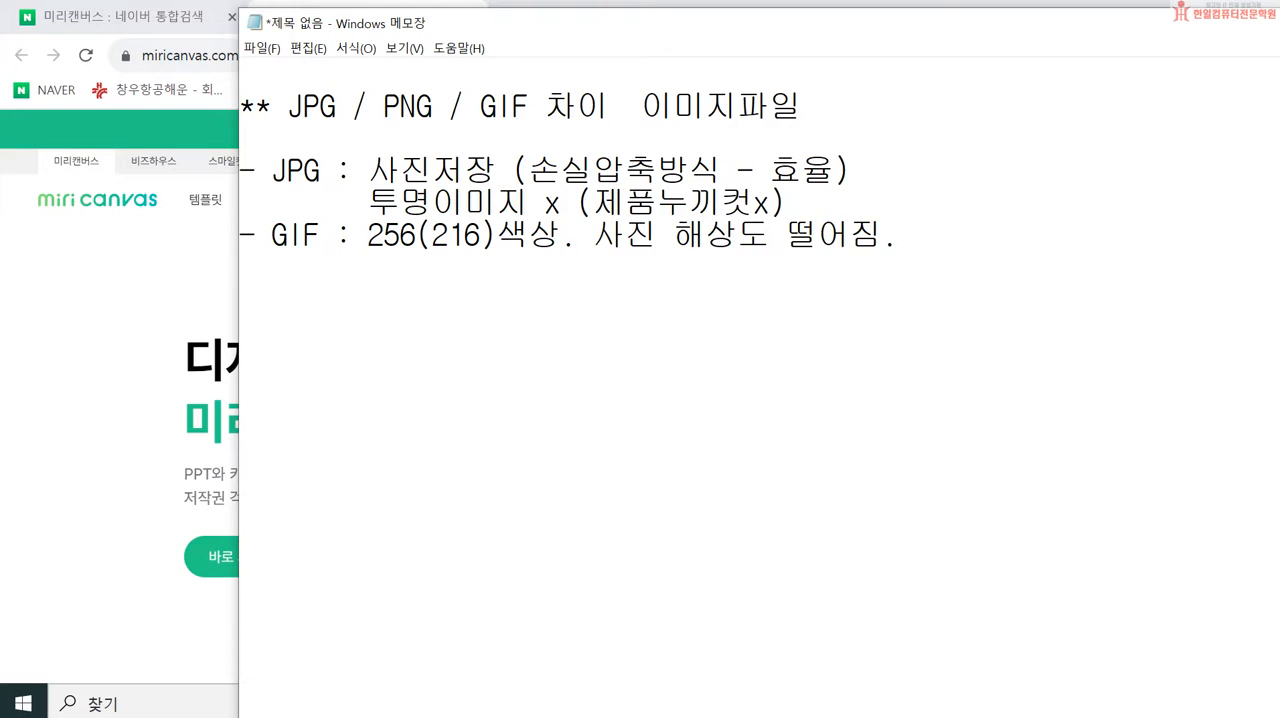
text(표현)
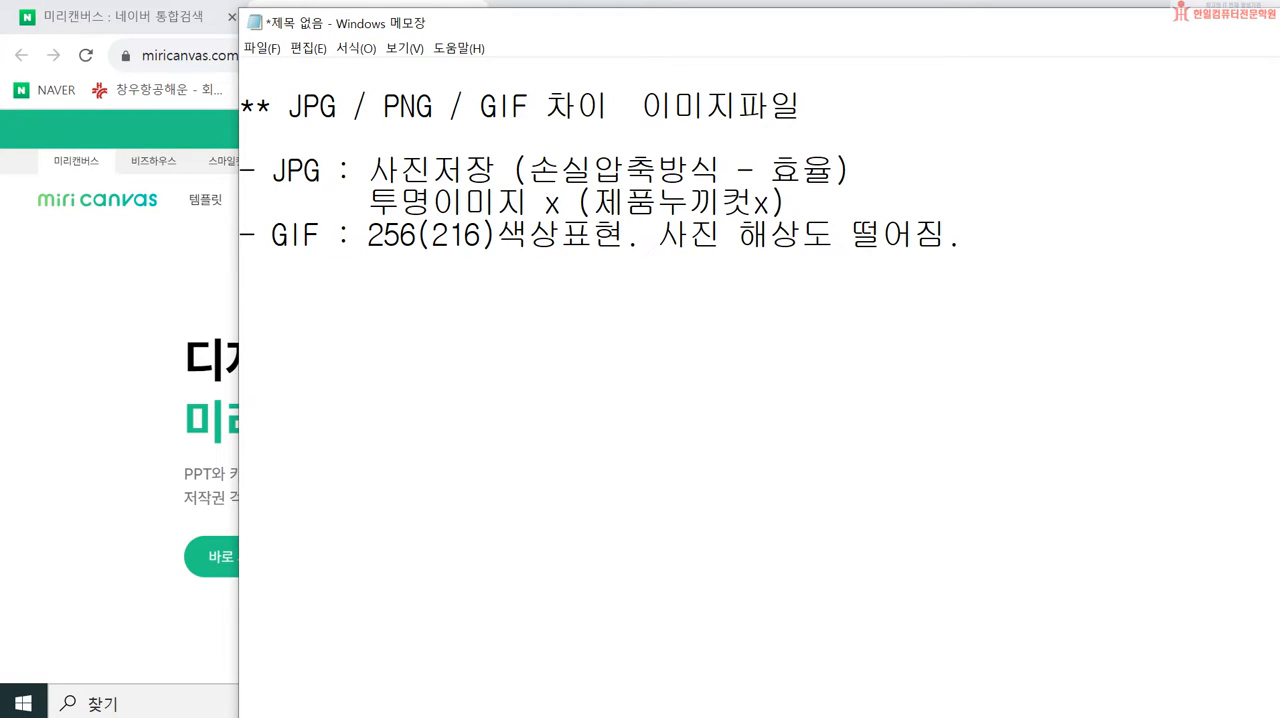
Step: Insert a blank line between the JPG and GIF entries and return to the end of the GIF line
key(Up)
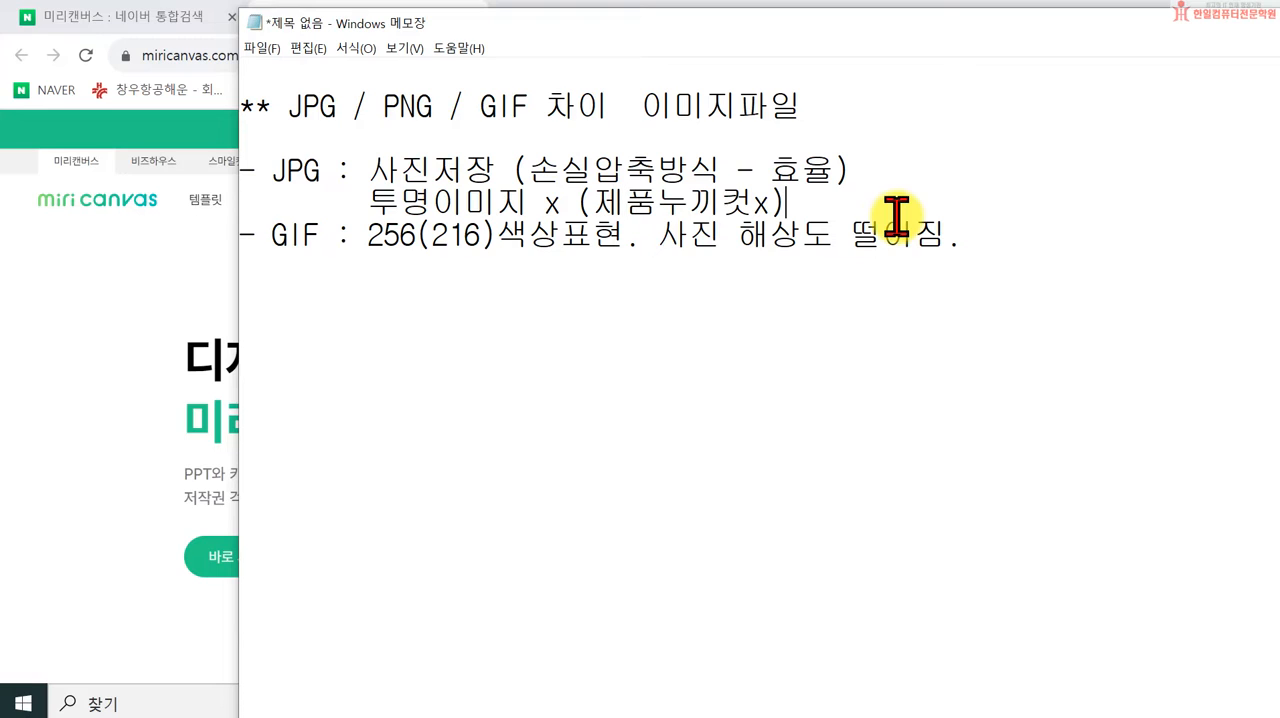
key(Return)
click(968, 265)
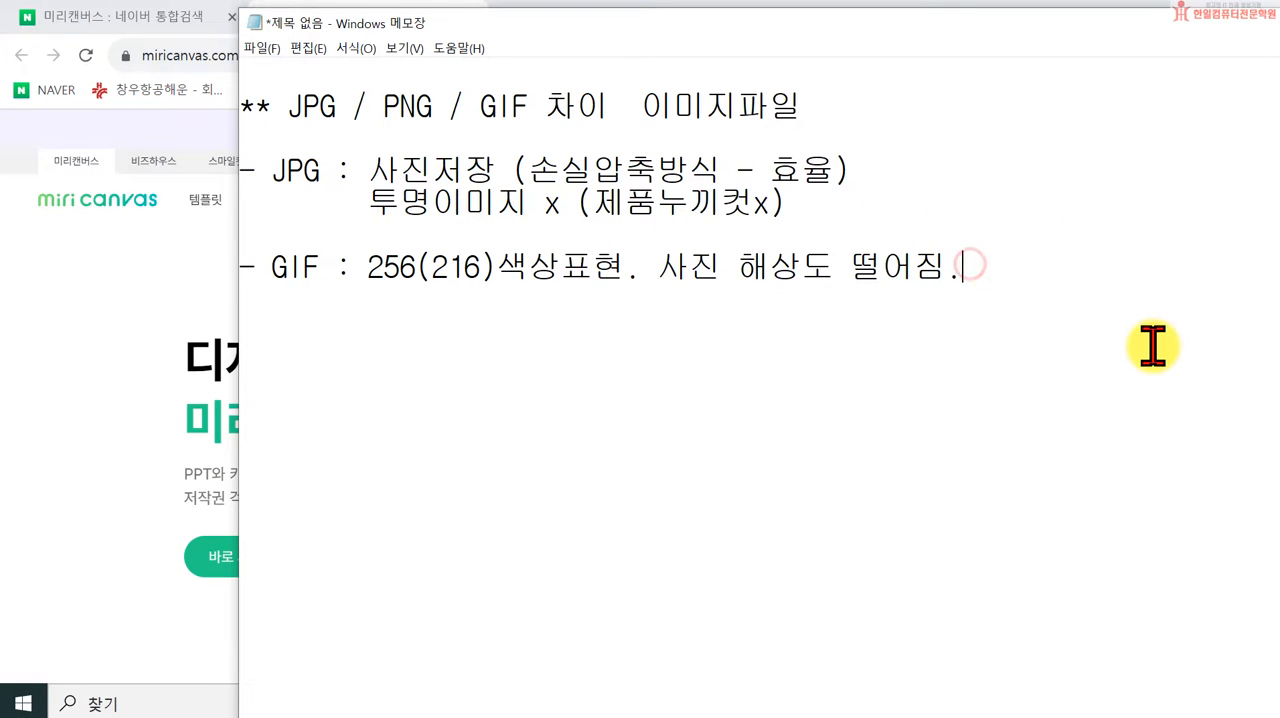
Step: Add an indented line reading "(무손실압축)" under the GIF entry
key(Return)
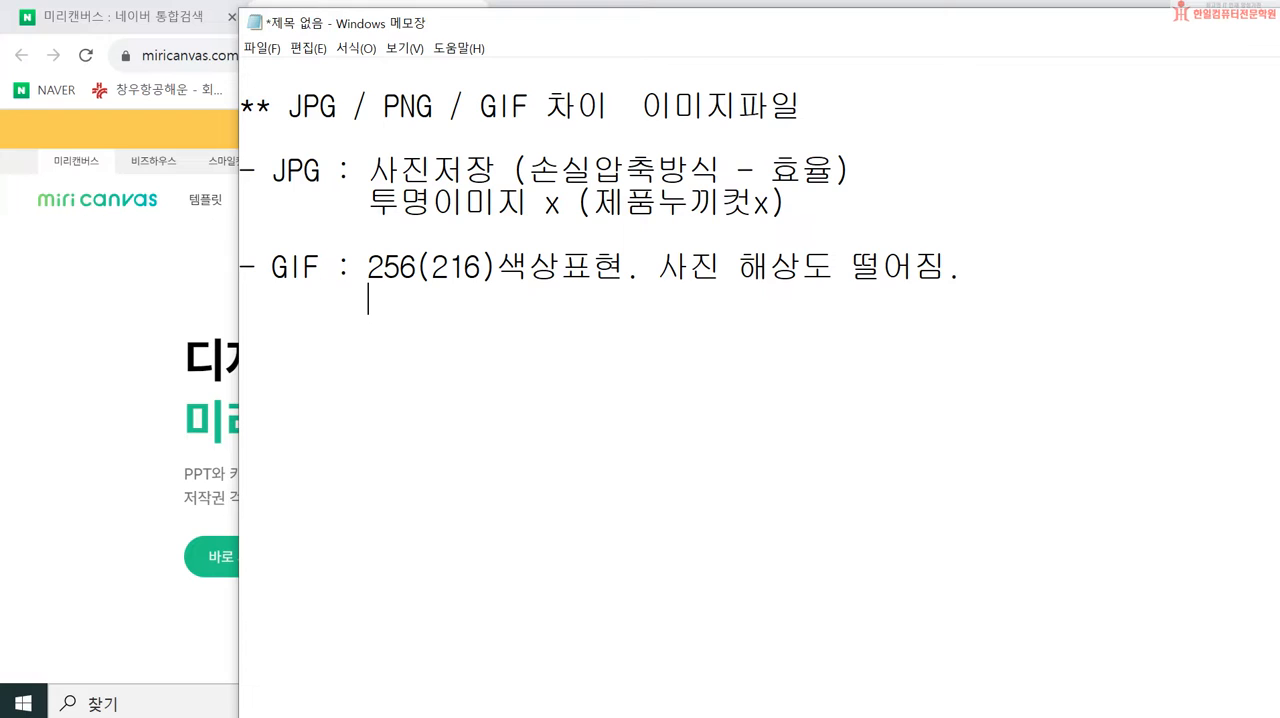
text((무손실압축)
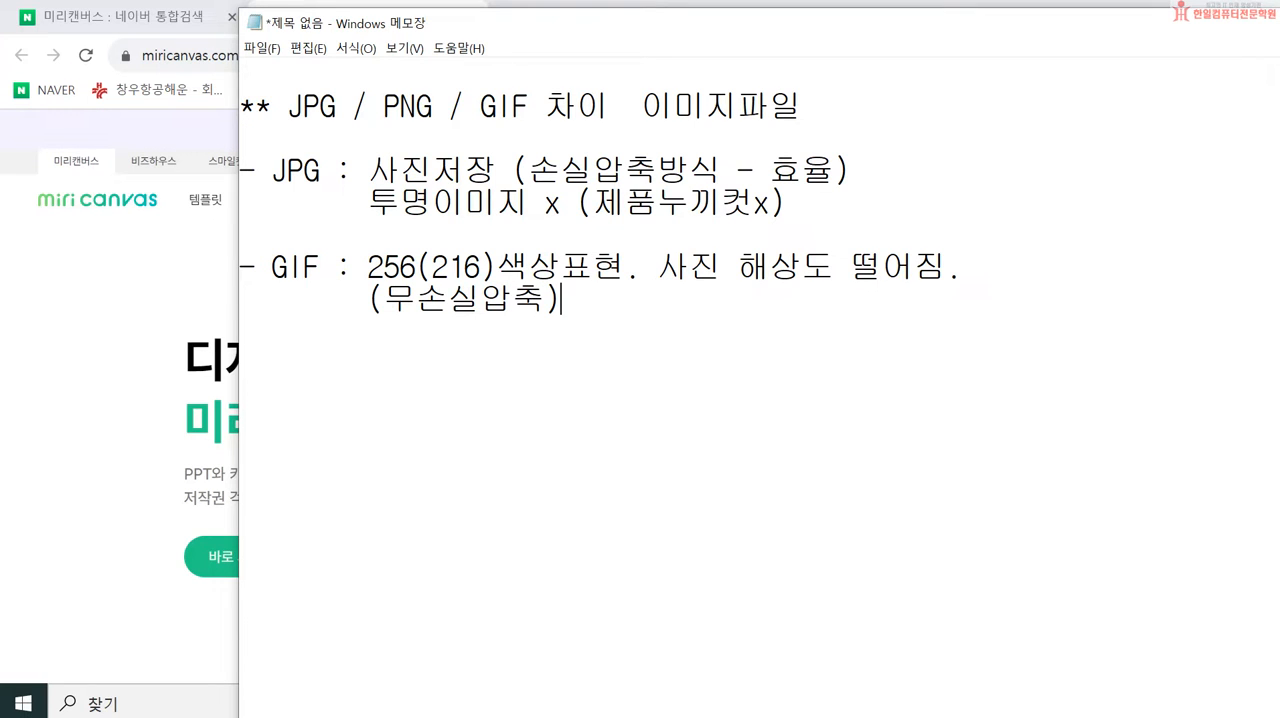
drag(369, 172, 500, 167)
click(962, 176)
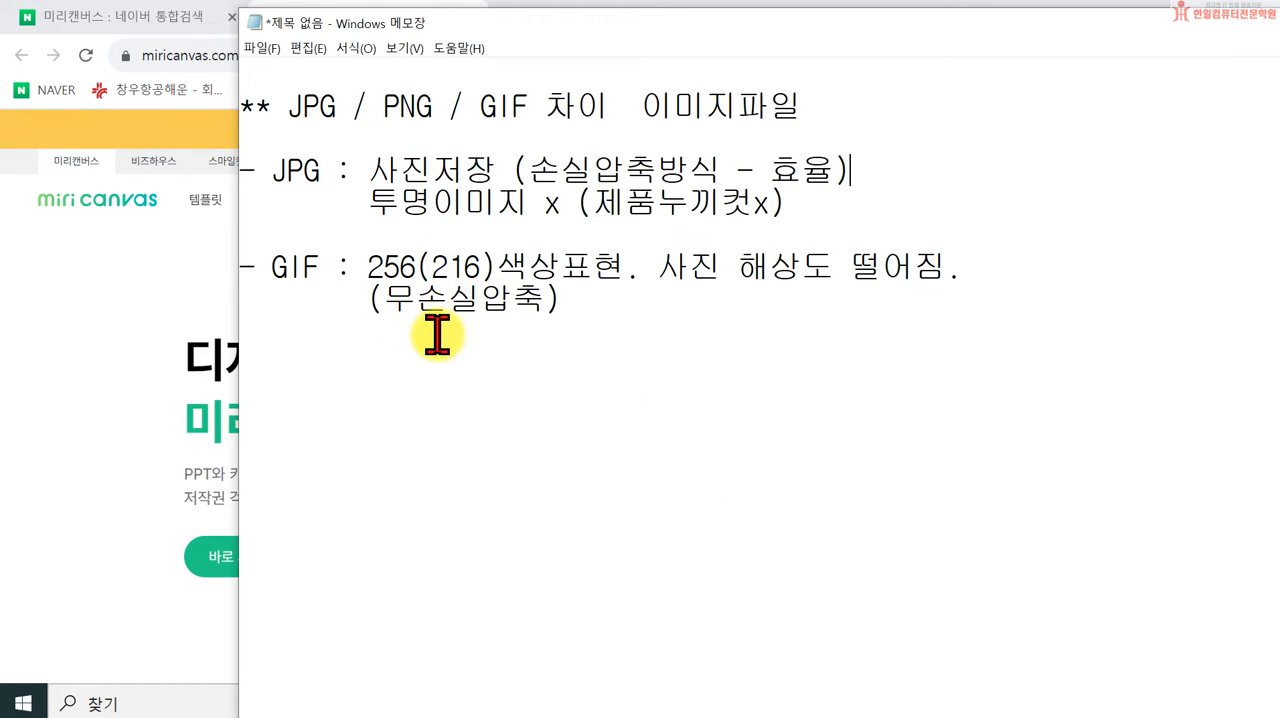
Step: Add an indented line reading "사진저장 x" below the "(무손실압축)" line
click(646, 318)
click(578, 297)
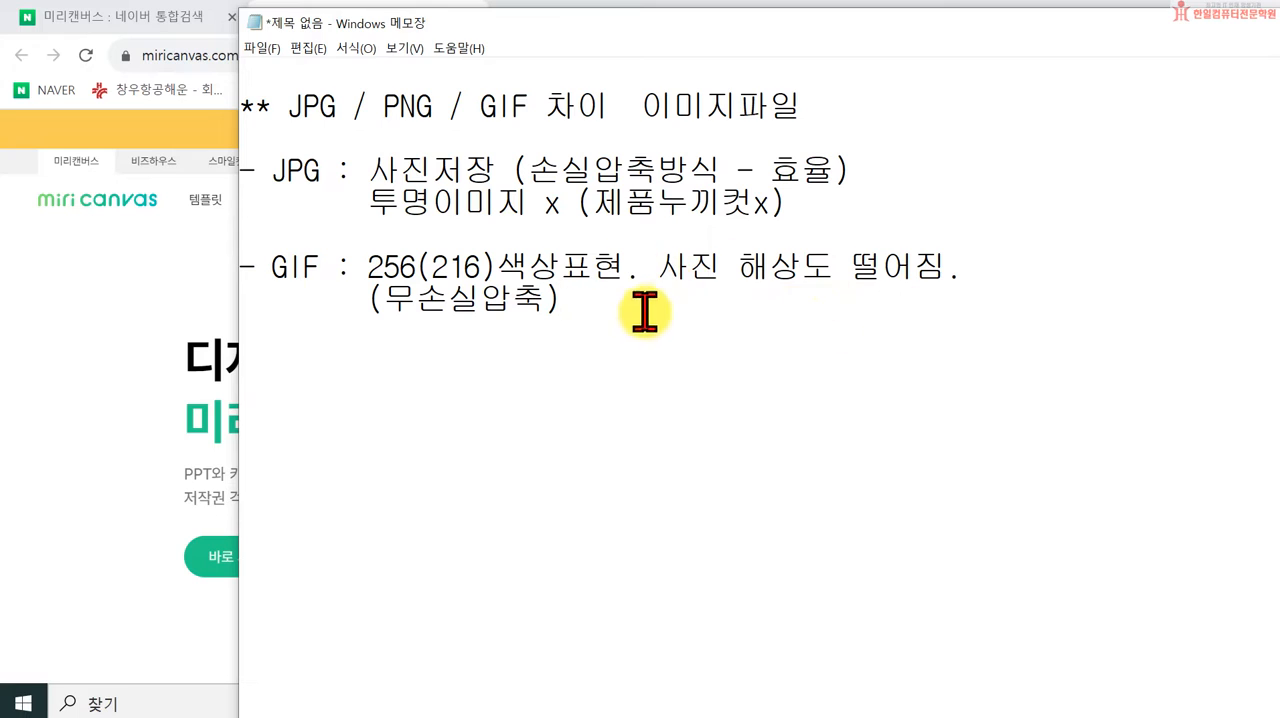
key(Return)
text(사진저장 x)
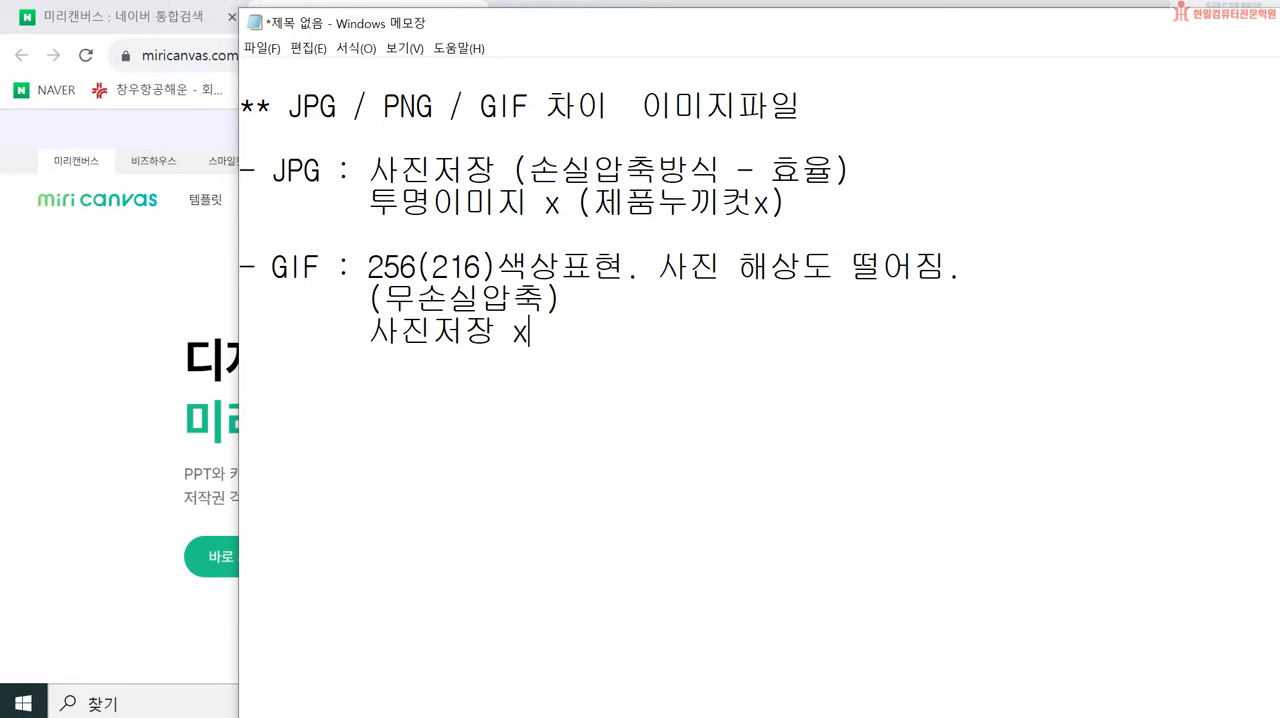
Step: Add an indented line reading "움짤(움직이는짤방사진)" below the "사진저장 x" line
text(dna)
key(BackSpace)
key(BackSpace)
key(BackSpace)
key(Hangul)
text(움짤)
text((움직이느)
text(ㄴ짤바요사지)
key(BackSpace)
key(BackSpace)
key(BackSpace)
key(BackSpace)
key(BackSpace)
text(방사진))
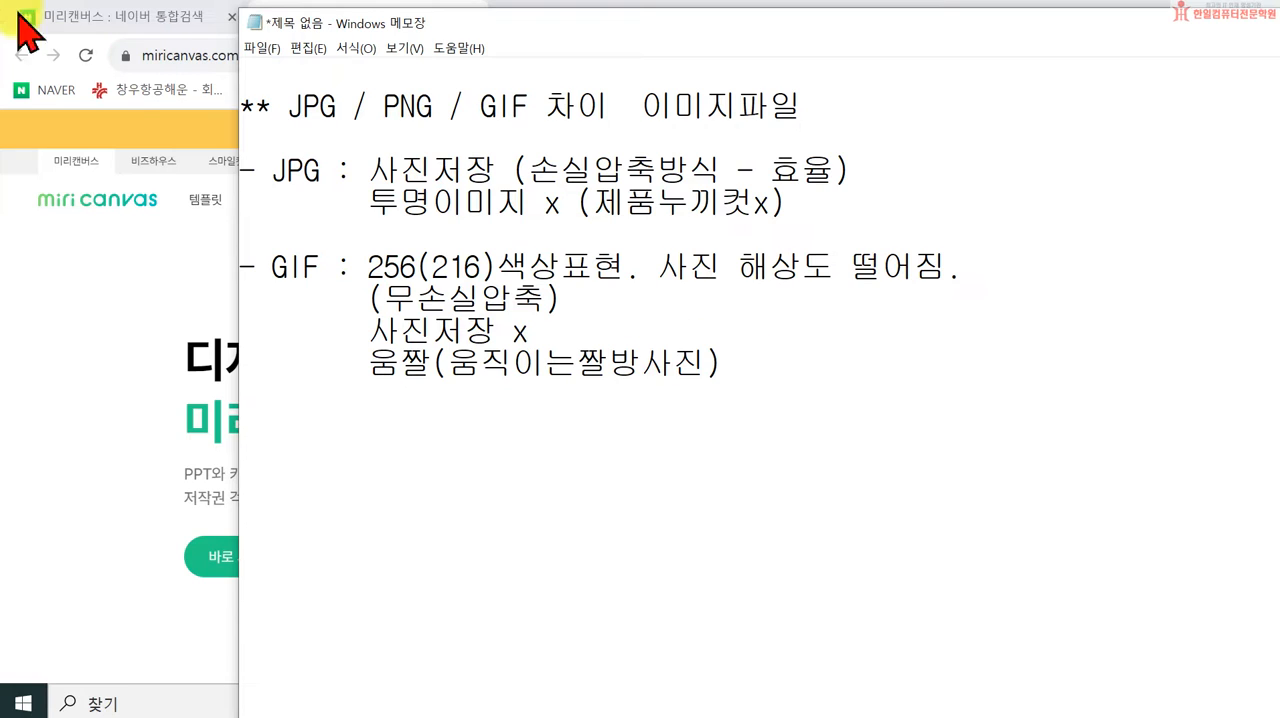
Step: Append "- 이모티콘" to the end of the "움짤(움직이는짤방사진)" line
text(- 이몰)
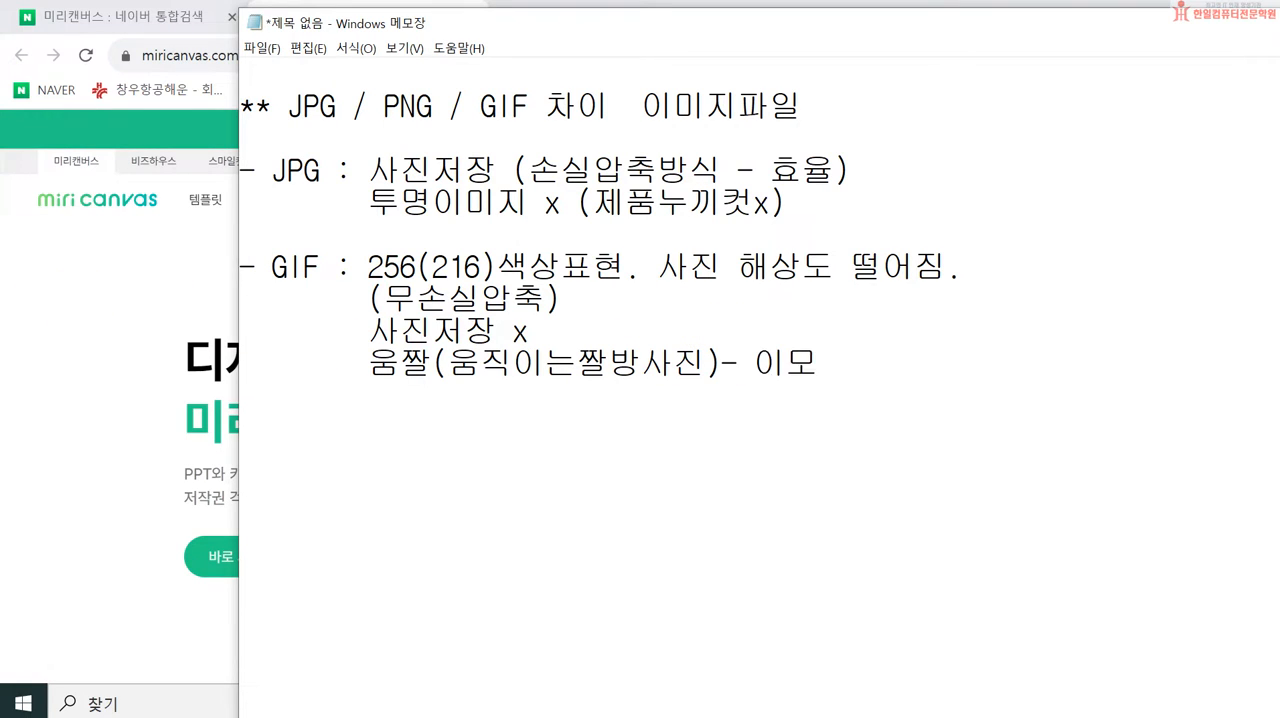
text(틱)
key(BackSpace)
text(코ㄴ)
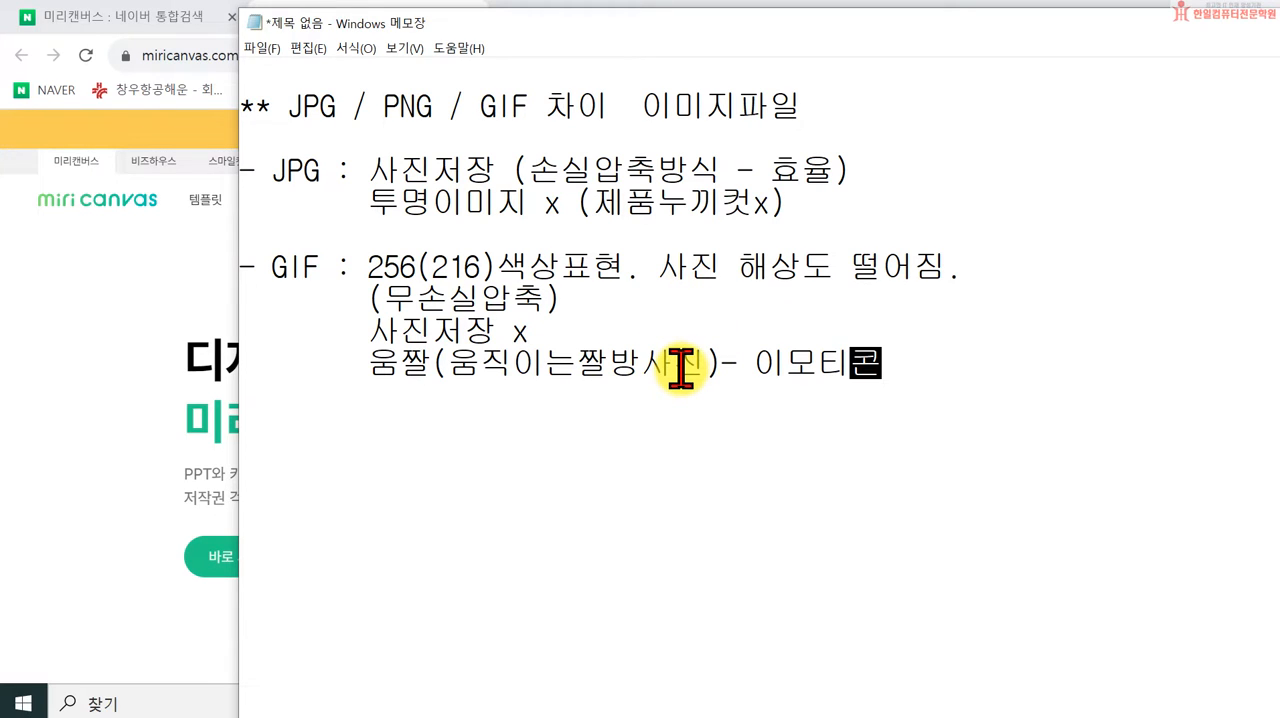
Step: Switch to the Chrome browser, go to the Naver home page and search for "조은푸릇"
click(99, 20)
click(75, 150)
text(ㅈ)
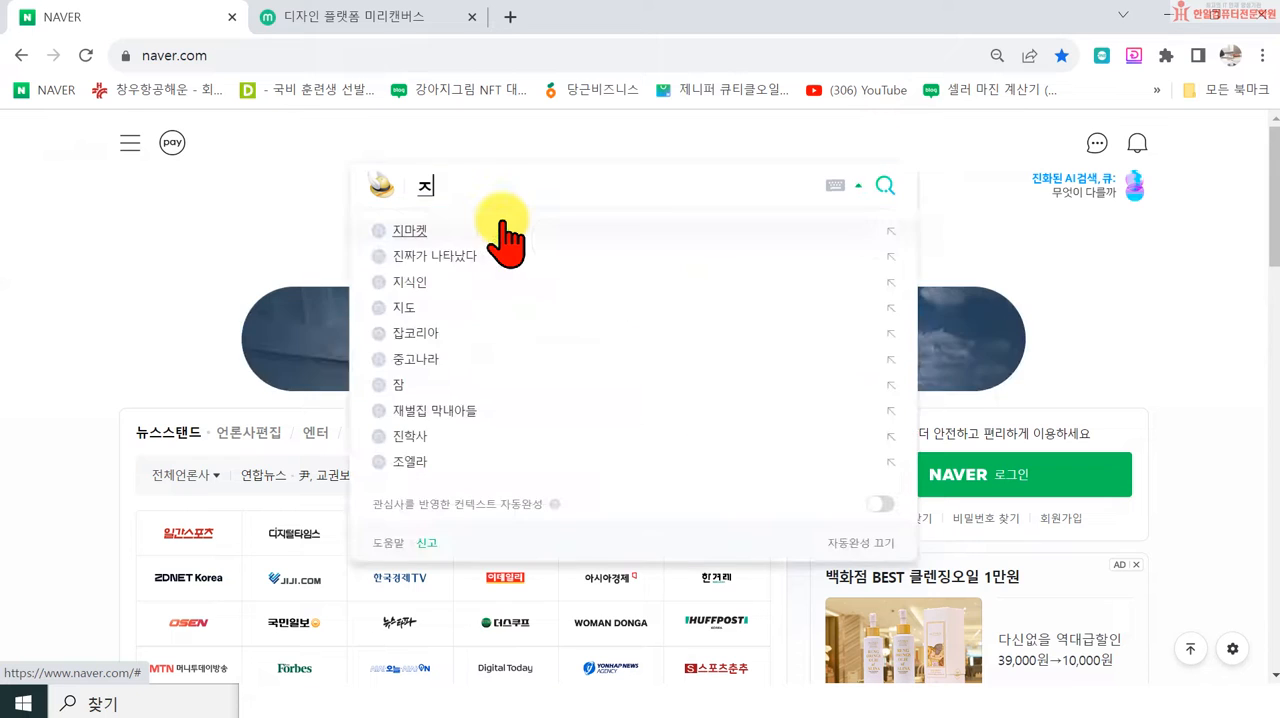
text(ㅗ의)
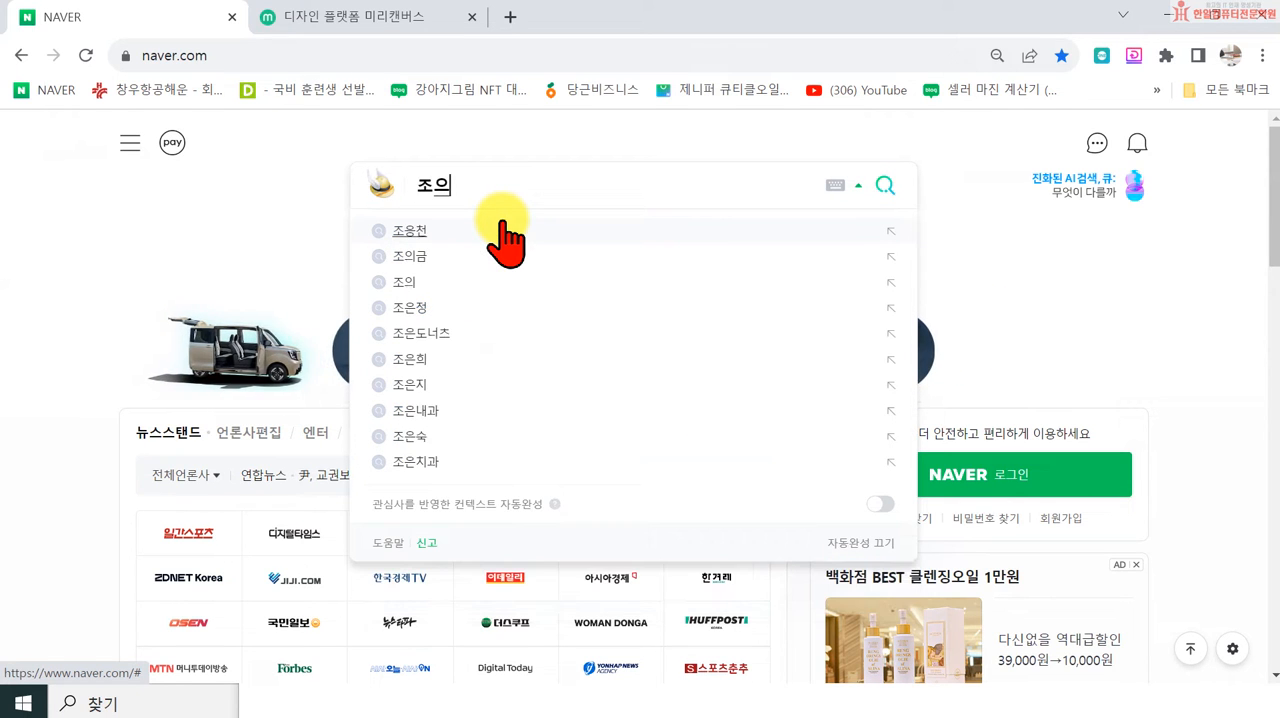
key(BackSpace)
text(은포르)
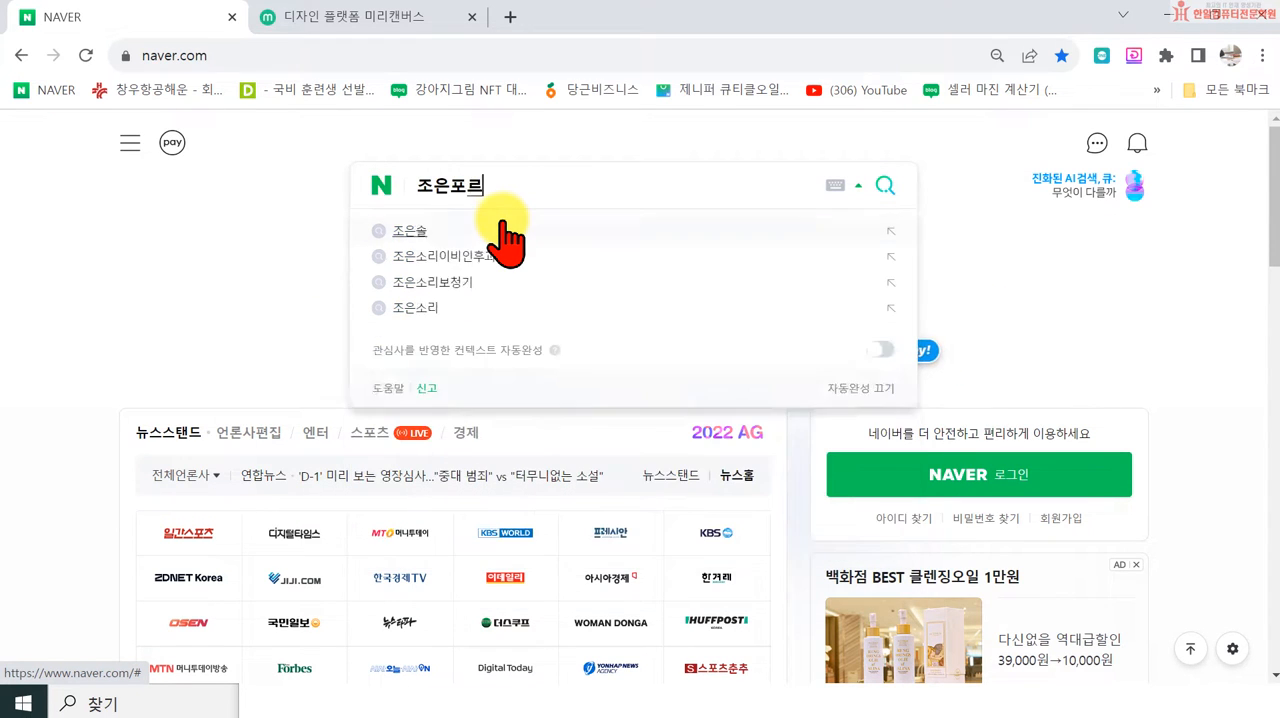
key(BackSpace)
key(BackSpace)
text(푸룻)
key(Return)
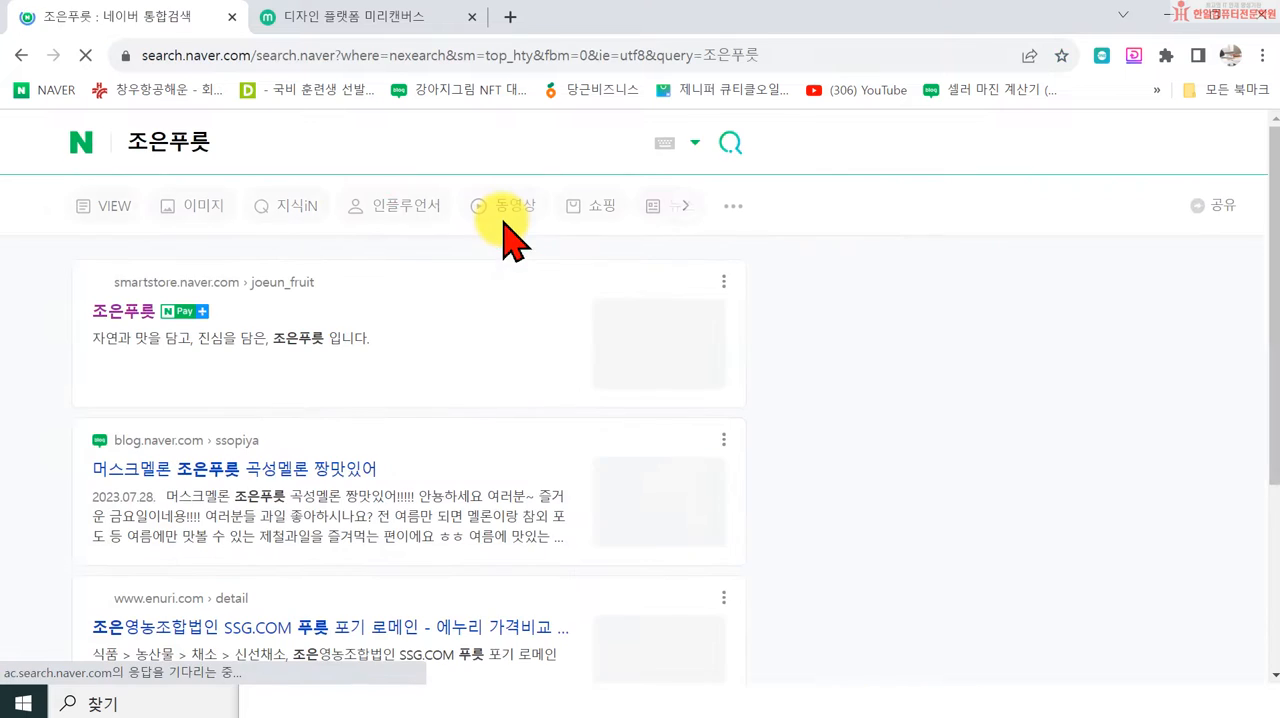
Step: Open the 조은푸릇 smart store from the search results and open its 제주감귤 하우스감귤 product page
click(125, 312)
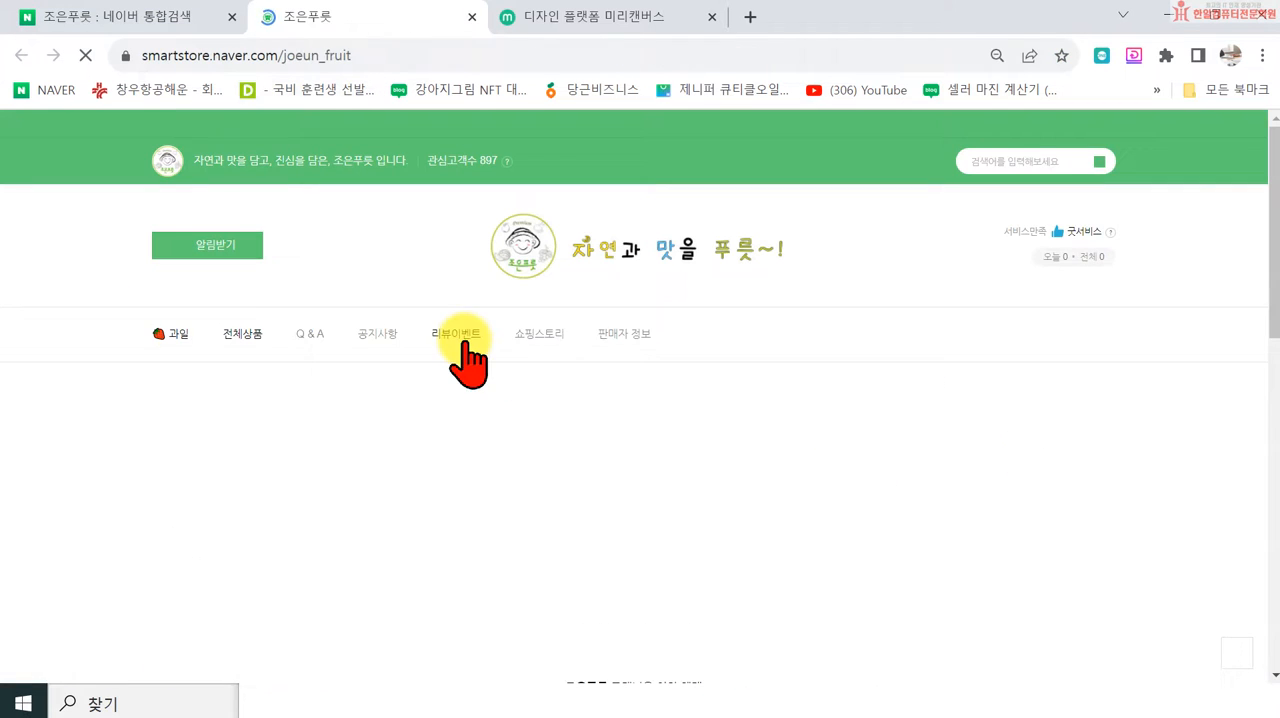
scroll(750, 368, down, 4)
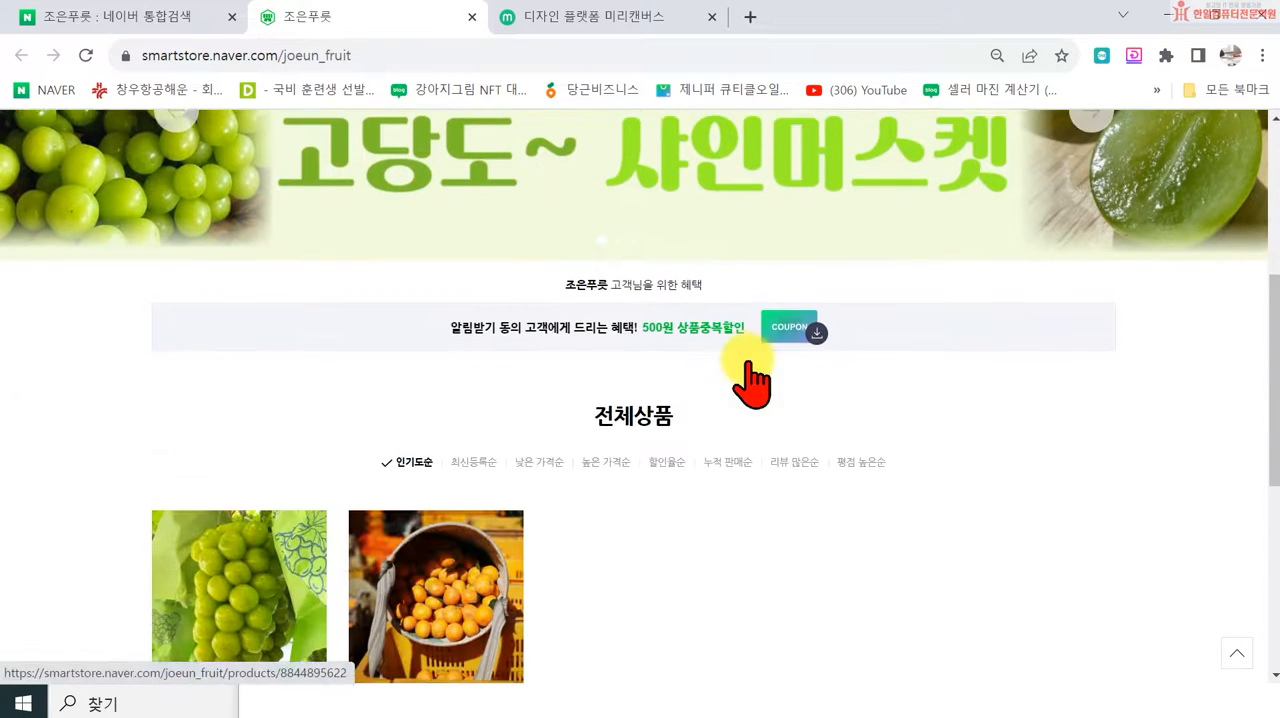
scroll(720, 373, down, 3)
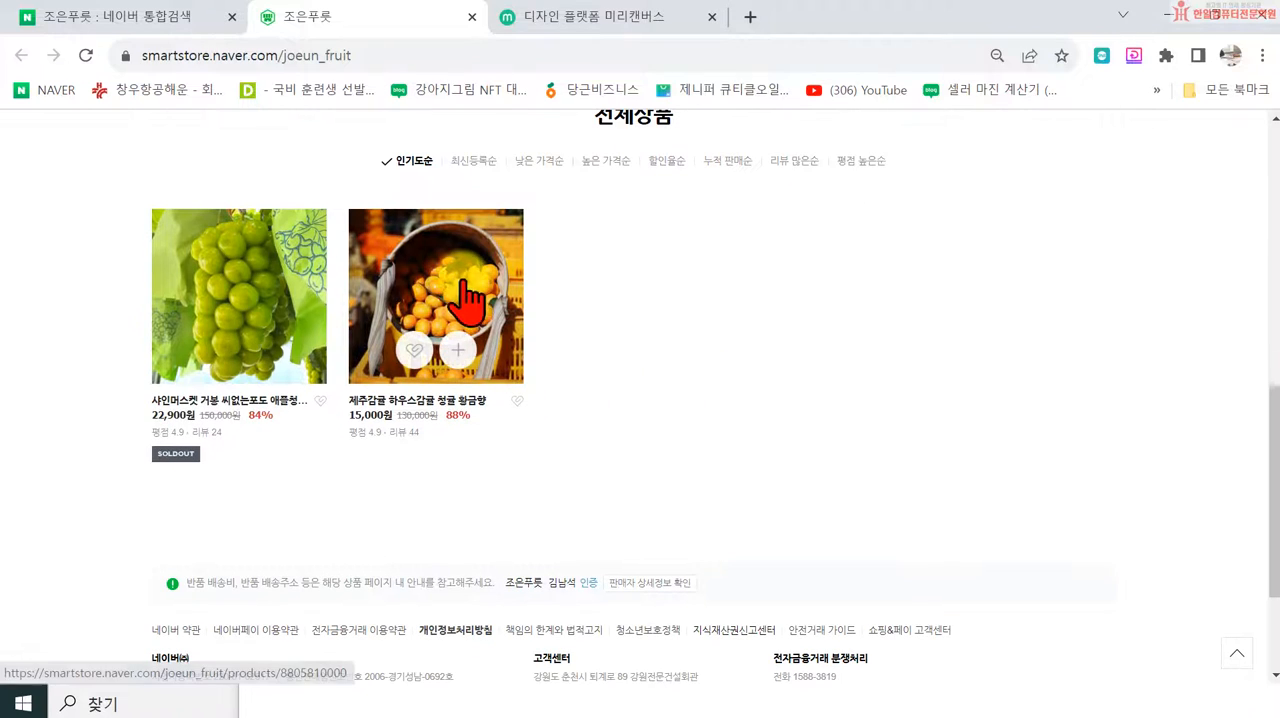
click(393, 282)
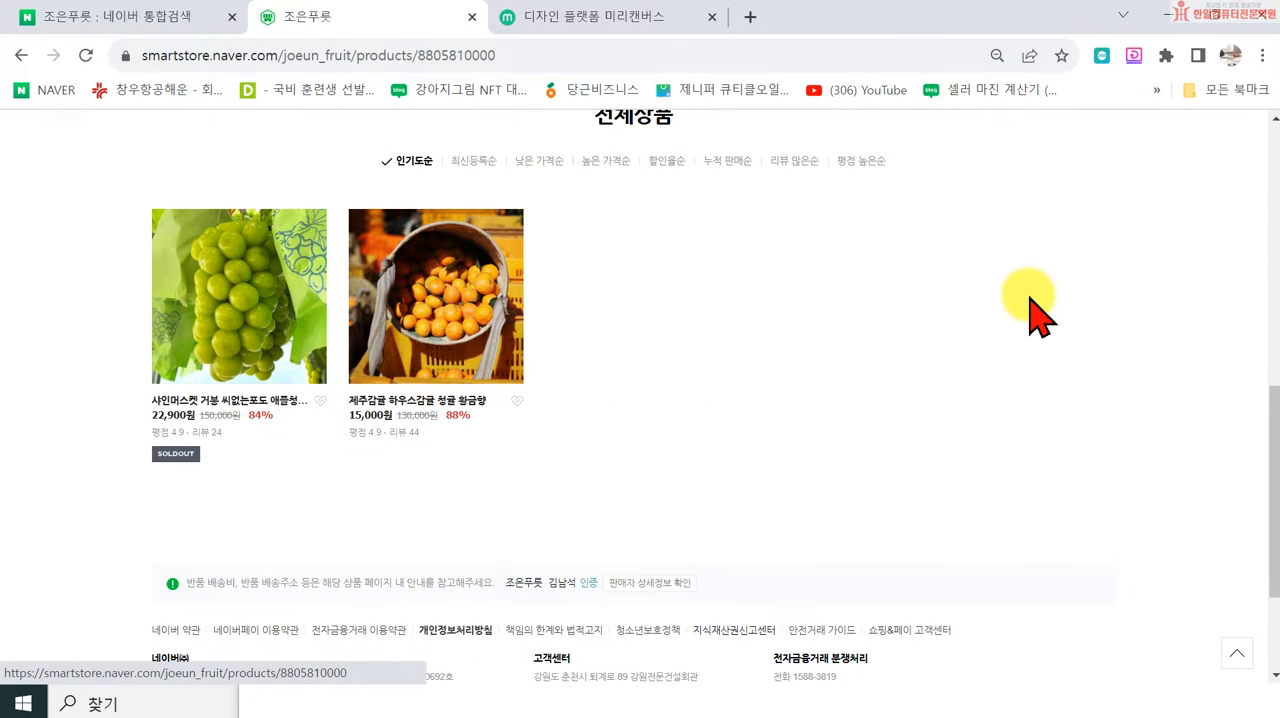
Step: Examine the images in the mandarin product's detailed description for examples of how image formats are used
scroll(850, 400, down, 3)
scroll(937, 407, down, 15)
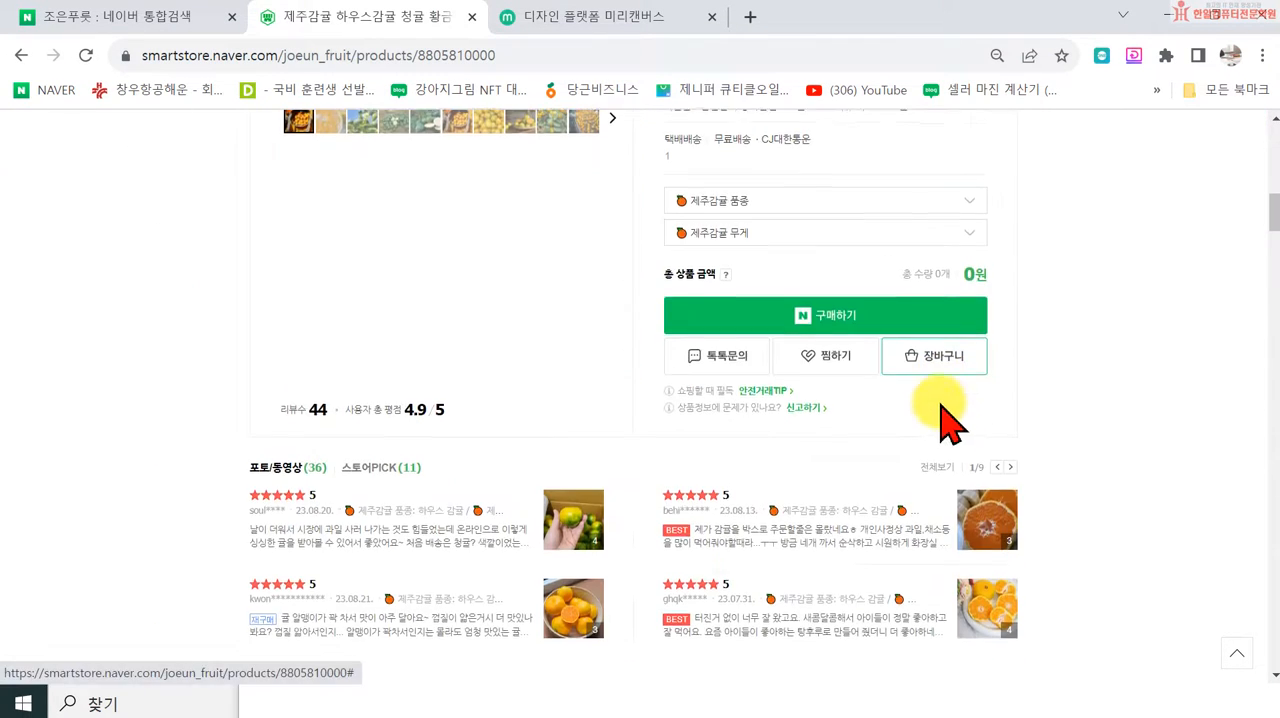
scroll(950, 420, down, 10)
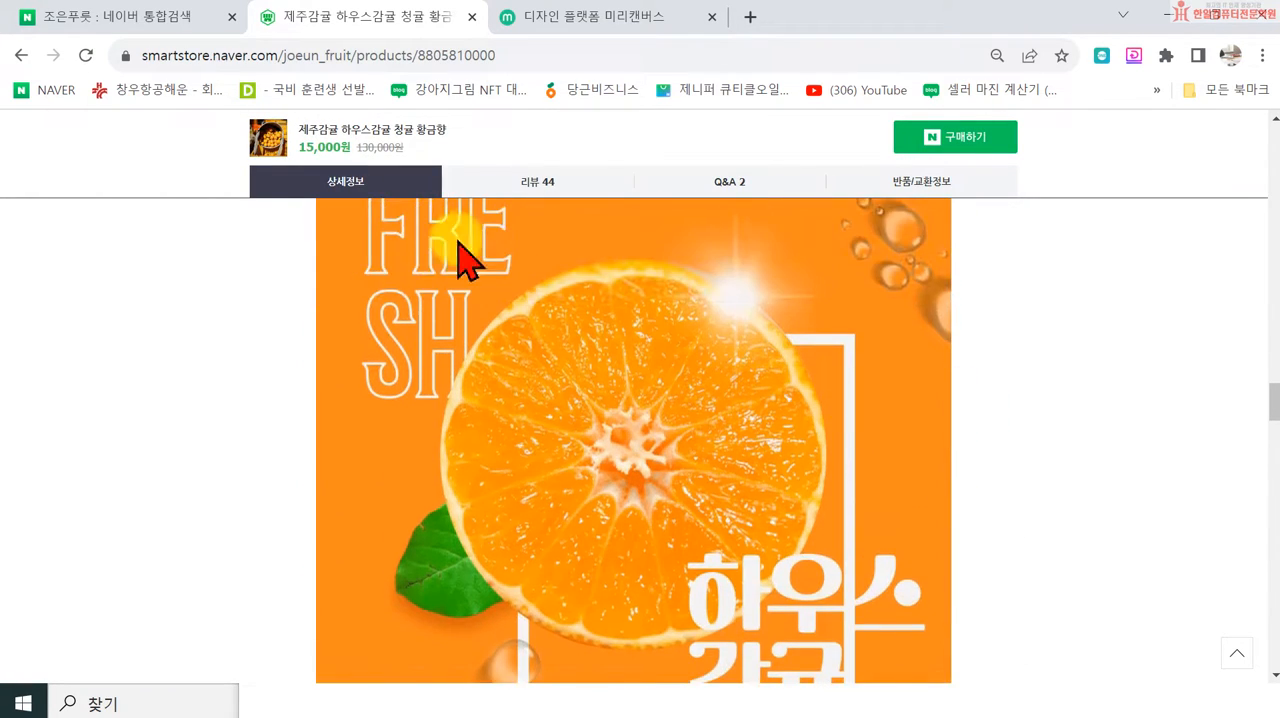
scroll(1134, 372, up, 2)
scroll(1125, 385, down, 7)
click(528, 385)
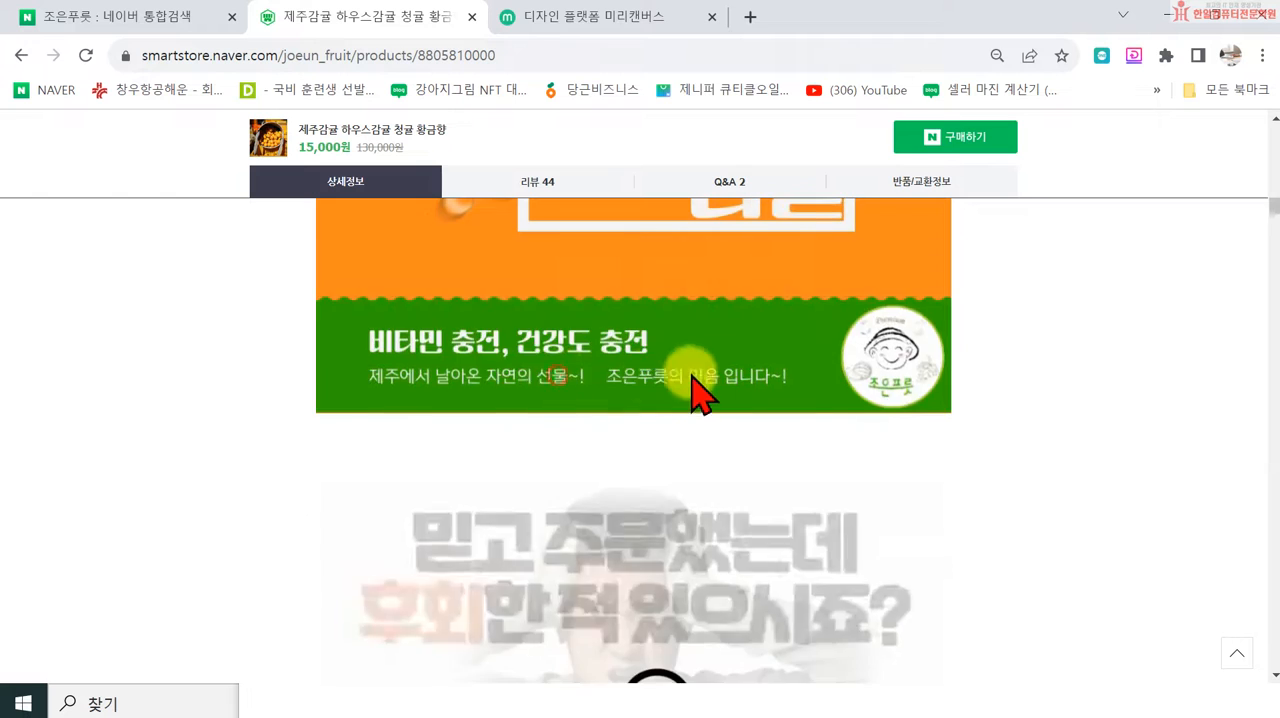
scroll(1063, 451, up, 2)
scroll(383, 305, up, 3)
scroll(986, 500, down, 10)
scroll(1035, 510, down, 15)
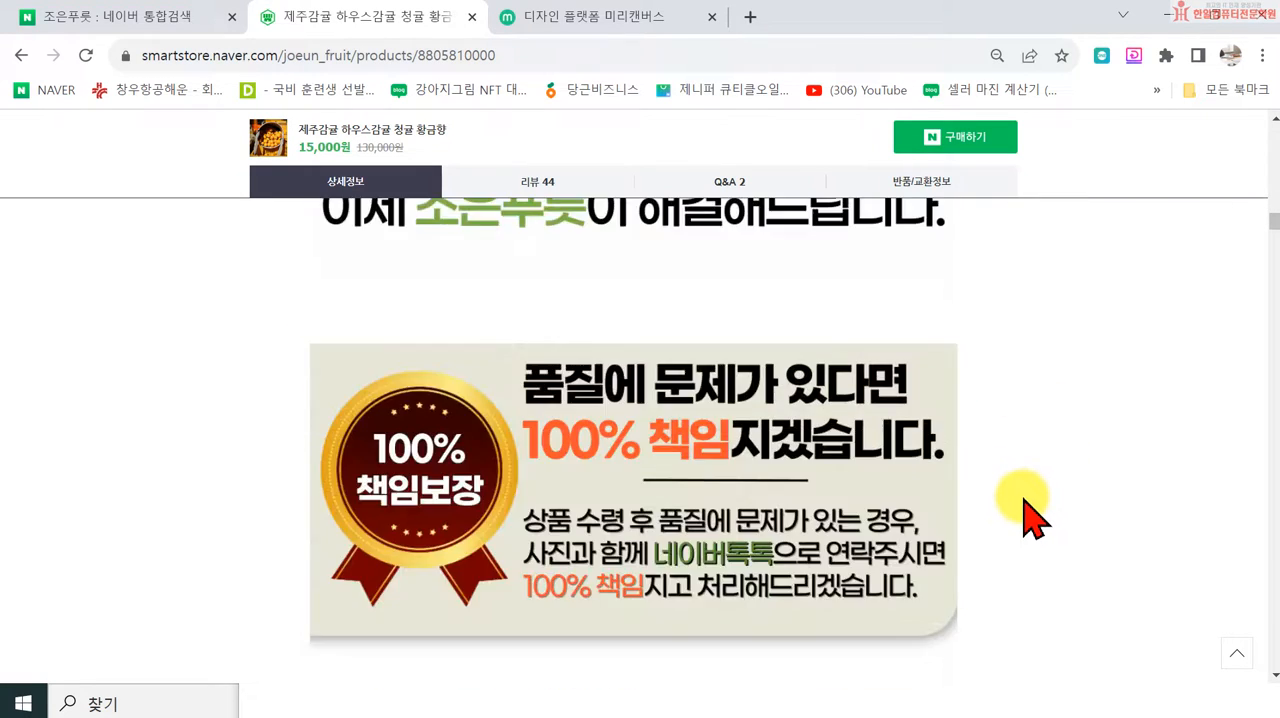
scroll(1019, 490, down, 15)
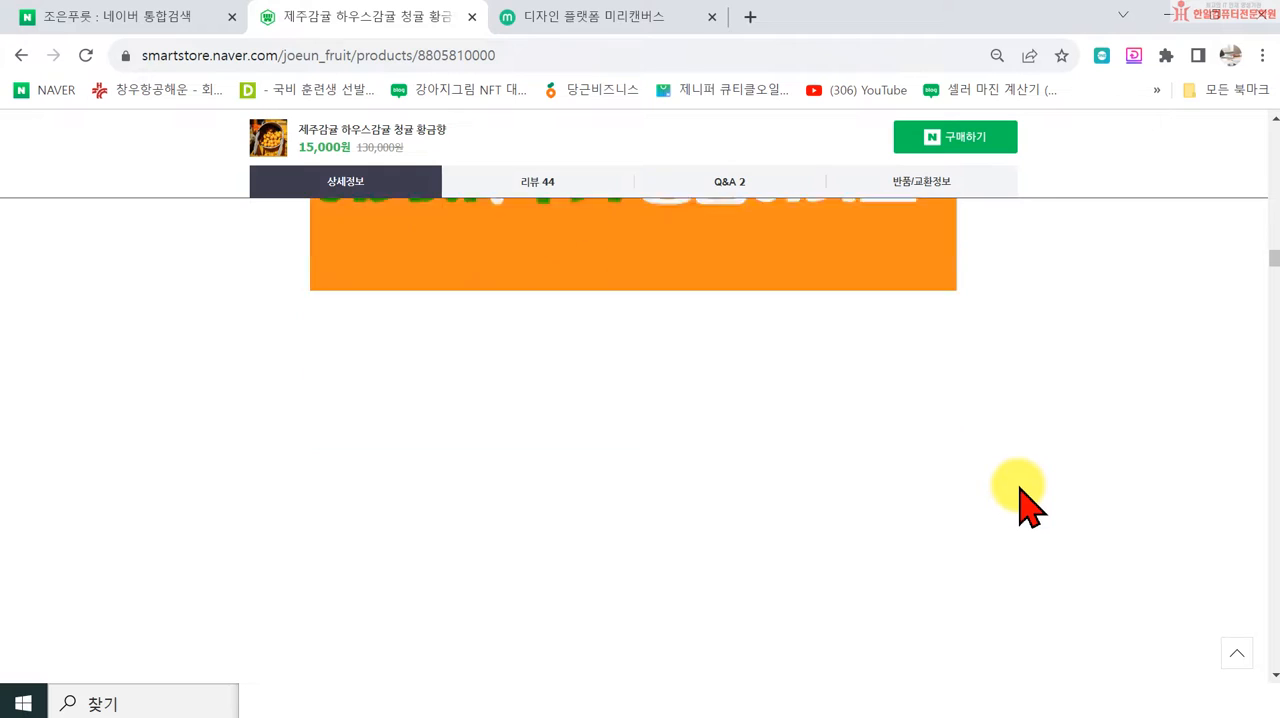
scroll(1025, 515, down, 10)
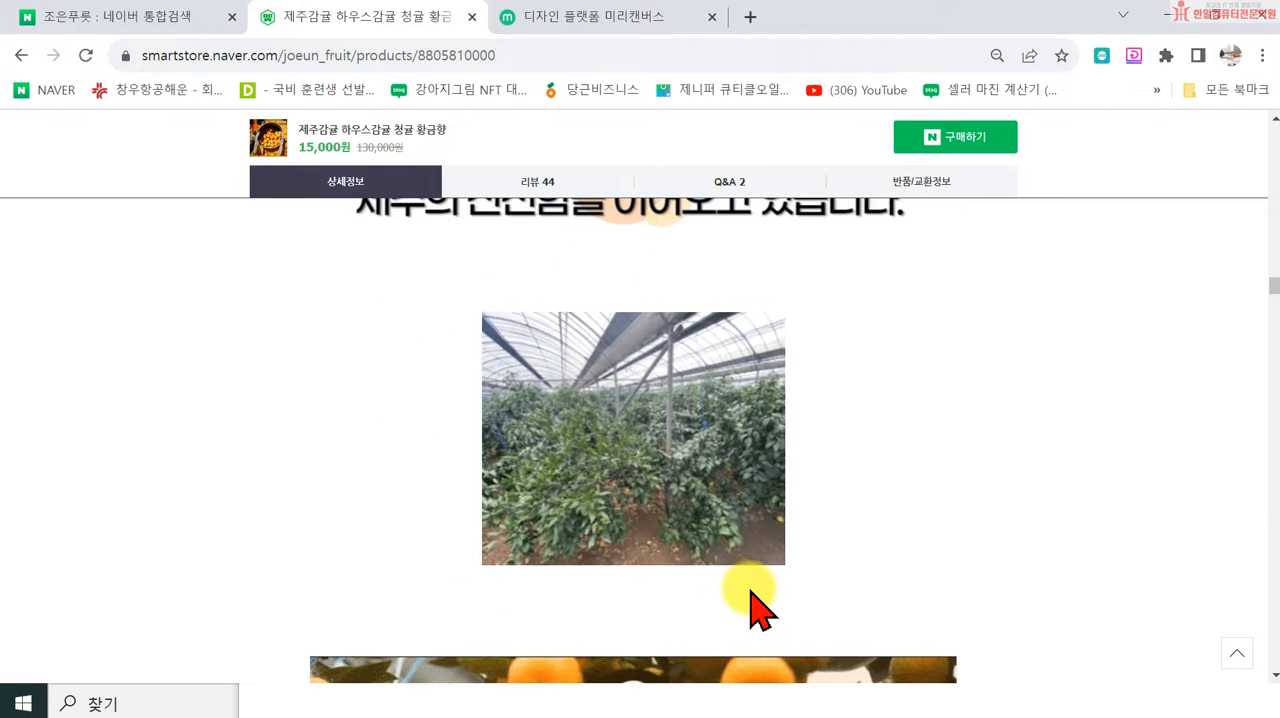
Step: Look through the remaining orchard and fruit photos and the moving duck image in the mandarin product's description
scroll(608, 328, down, 13)
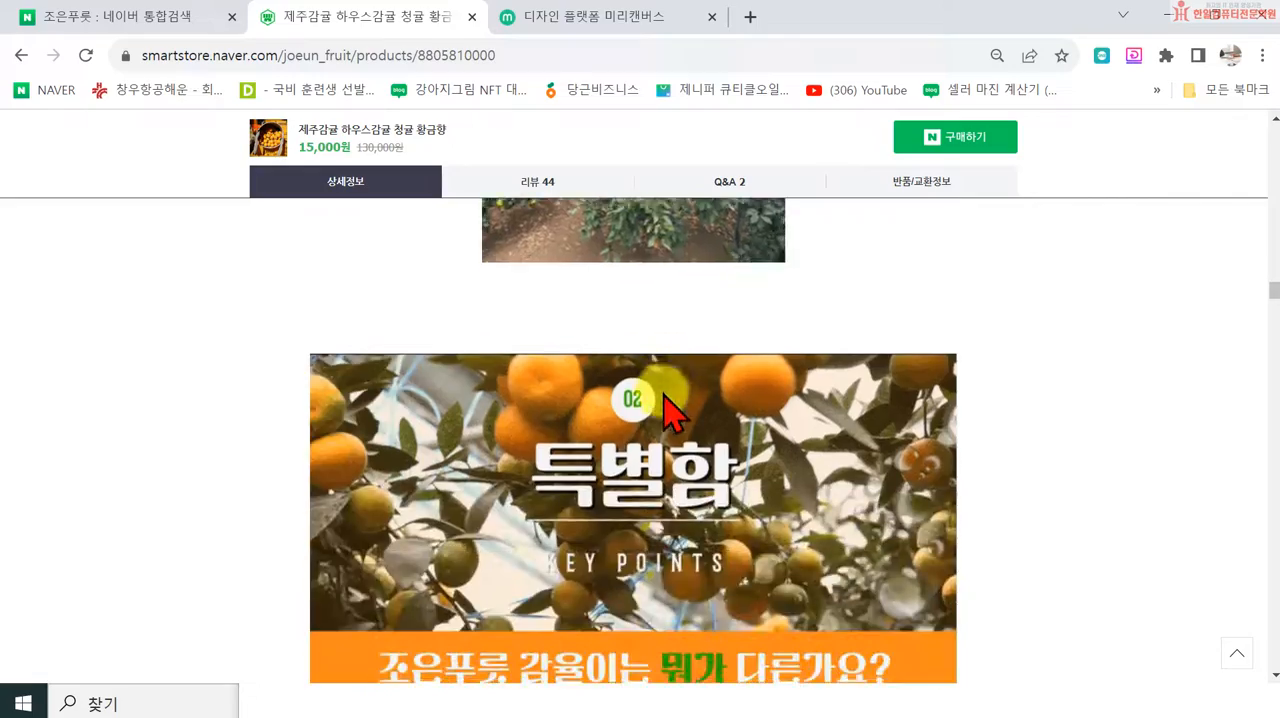
scroll(718, 470, down, 15)
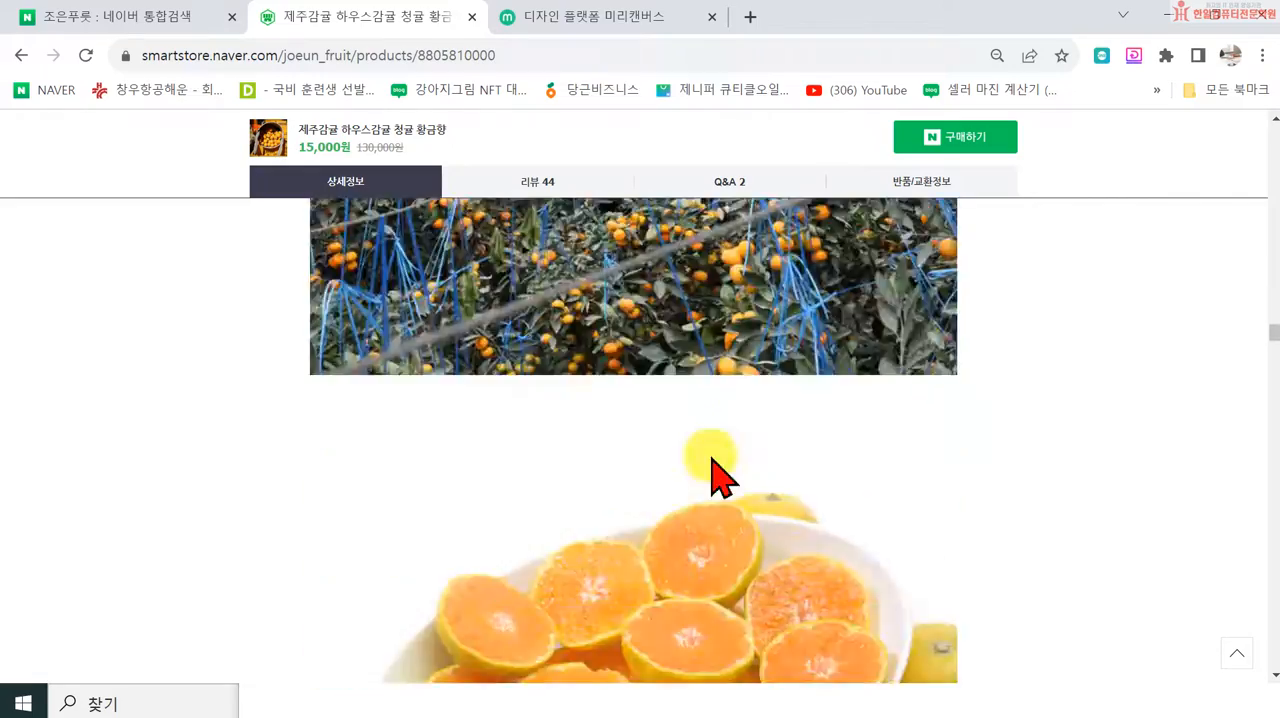
scroll(718, 470, down, 15)
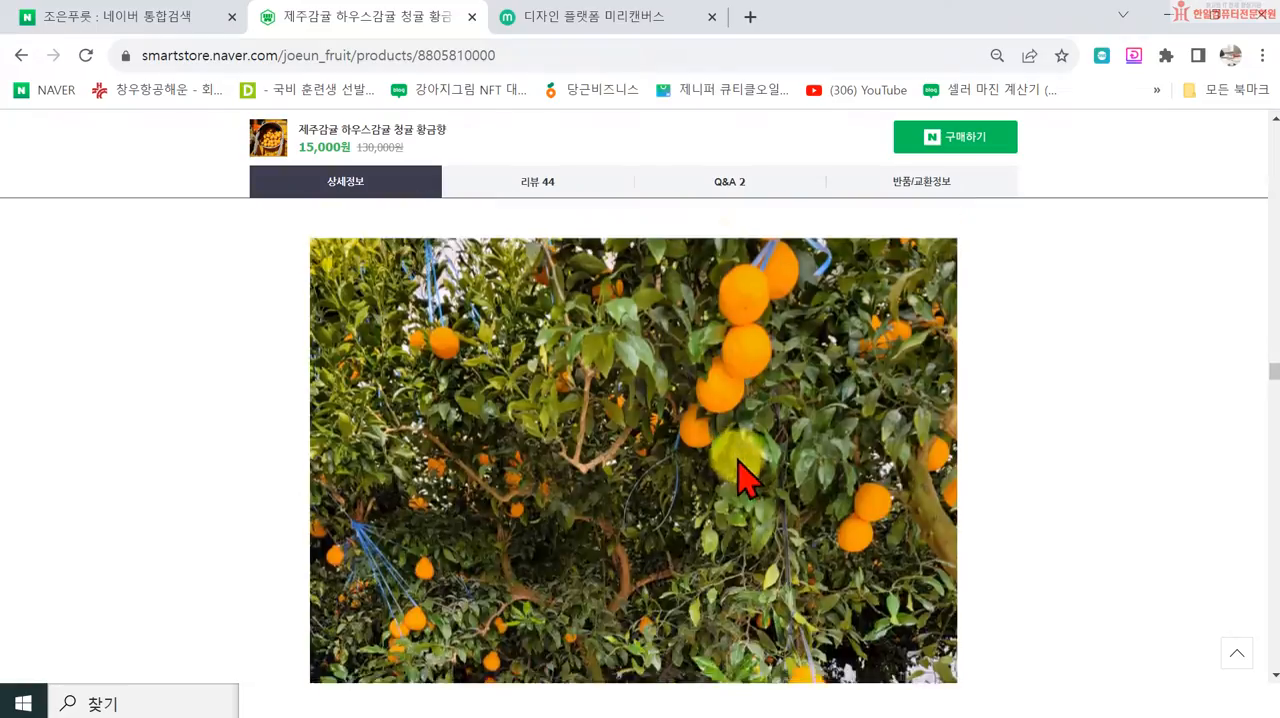
scroll(543, 520, up, 2)
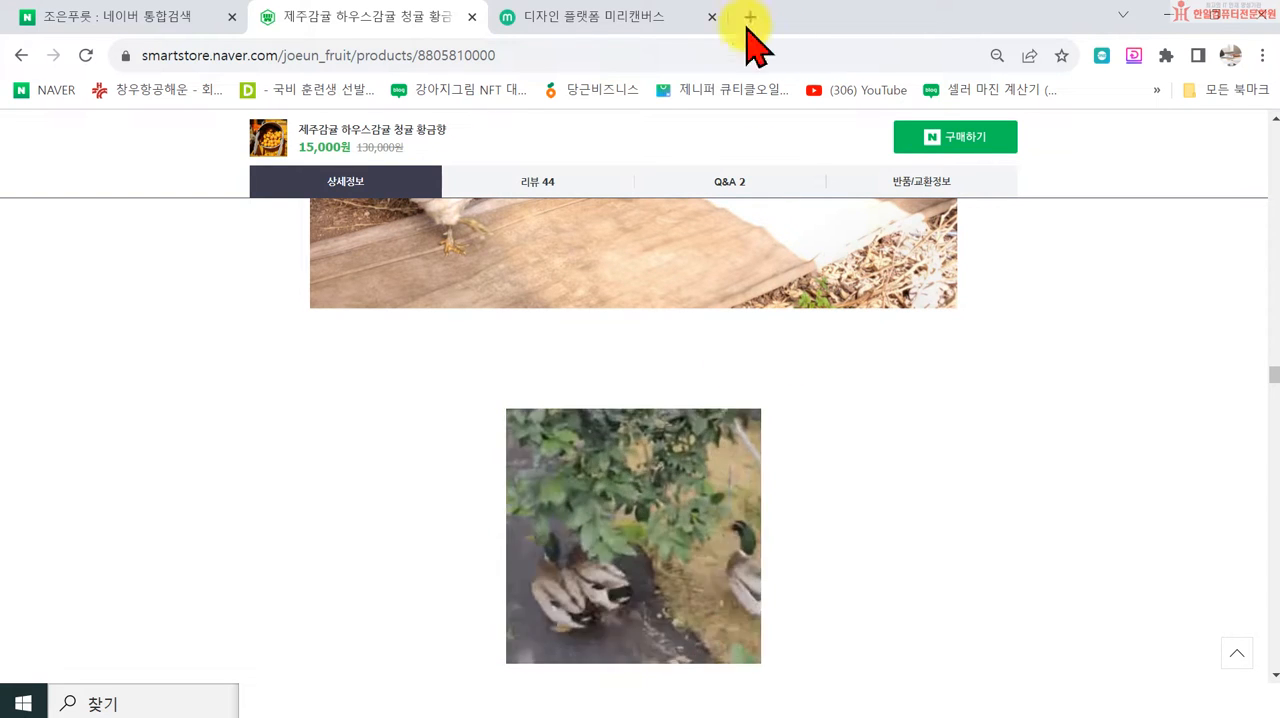
Step: Close the product page, return to the Notepad lesson notes and highlight the "사진저장 x" line under GIF
click(472, 16)
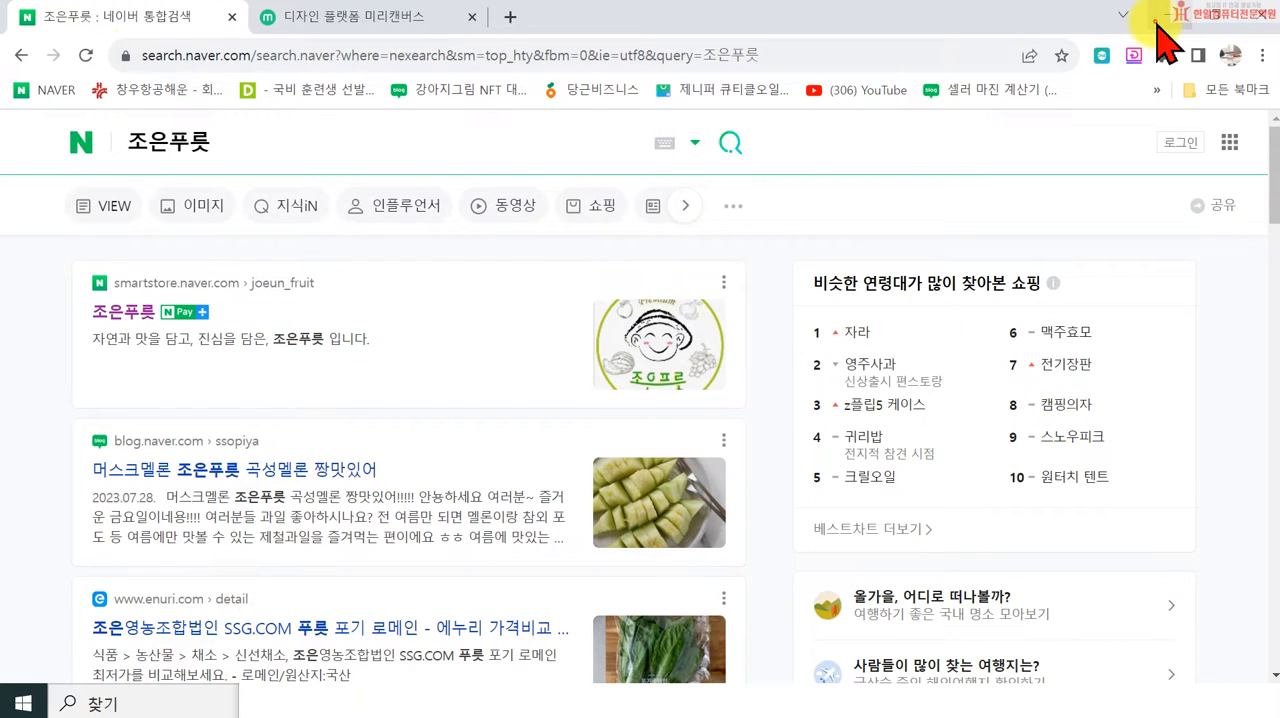
click(1164, 16)
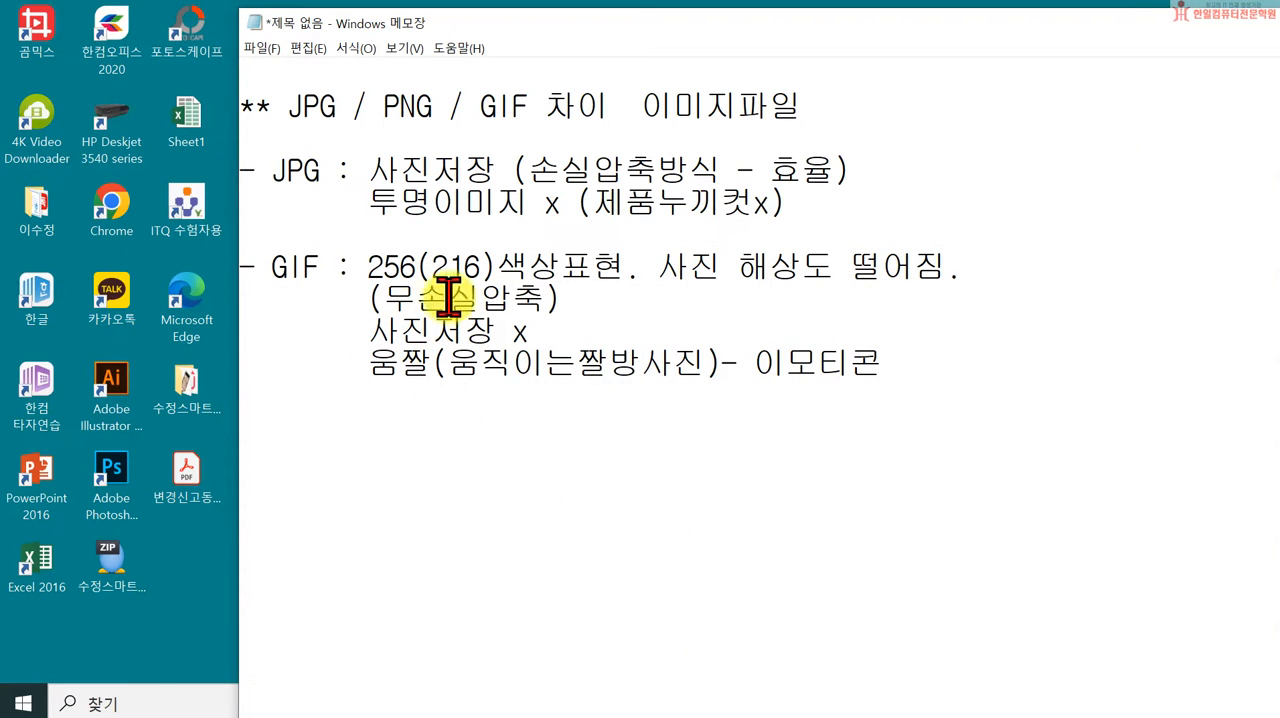
drag(368, 330, 565, 325)
scroll(580, 349, down, 3)
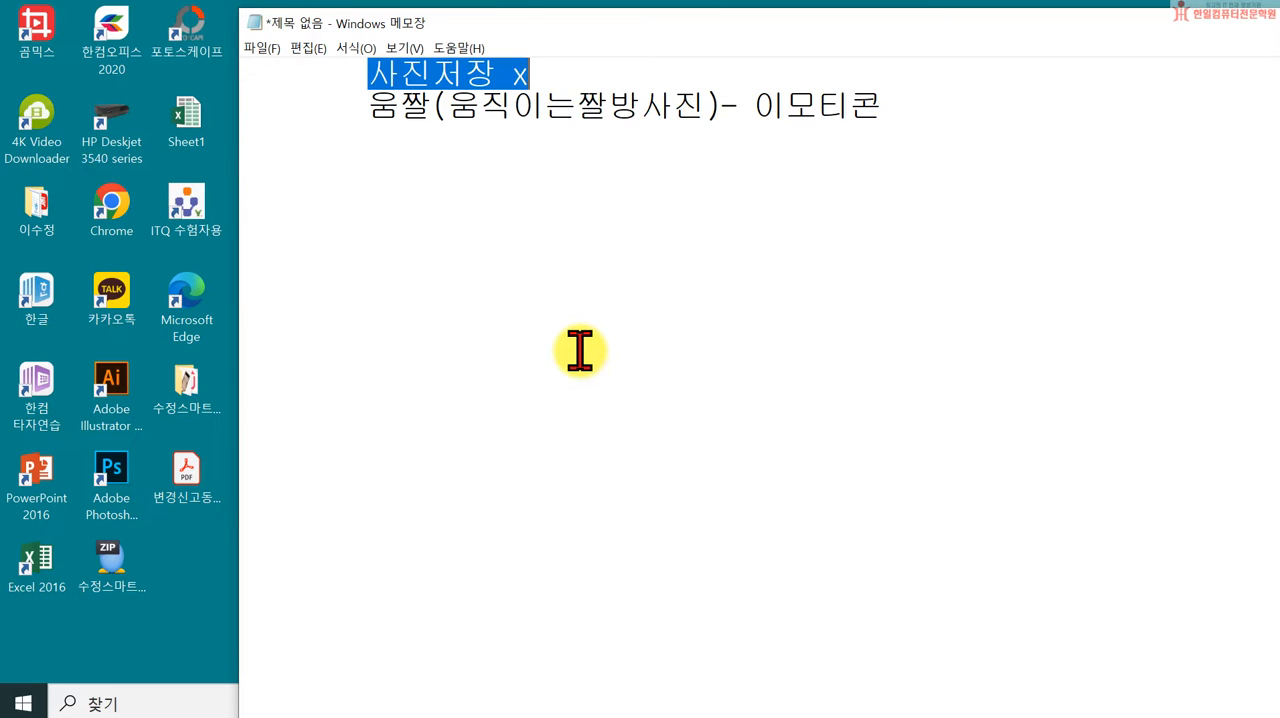
scroll(709, 357, up, 2)
scroll(709, 357, up, 2)
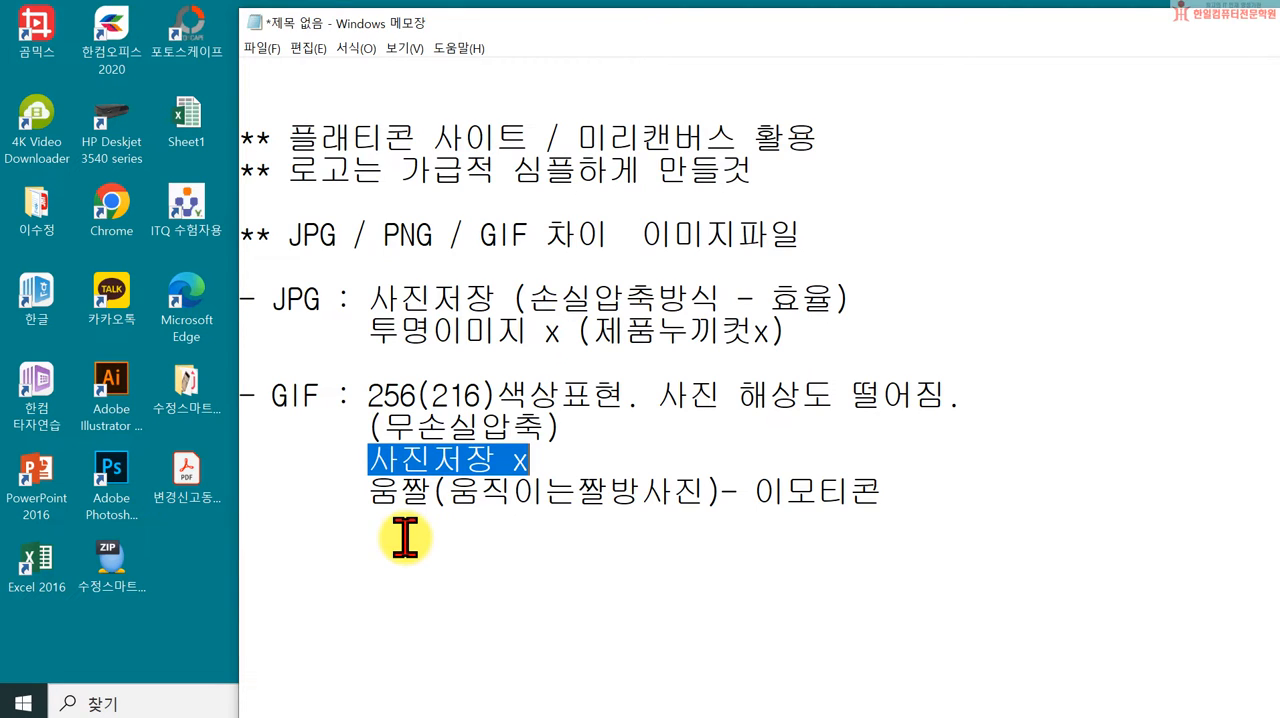
Step: Add the line "- PNG : JPG와 GIF의 장점." directly below the GIF notes and start a new line
click(946, 514)
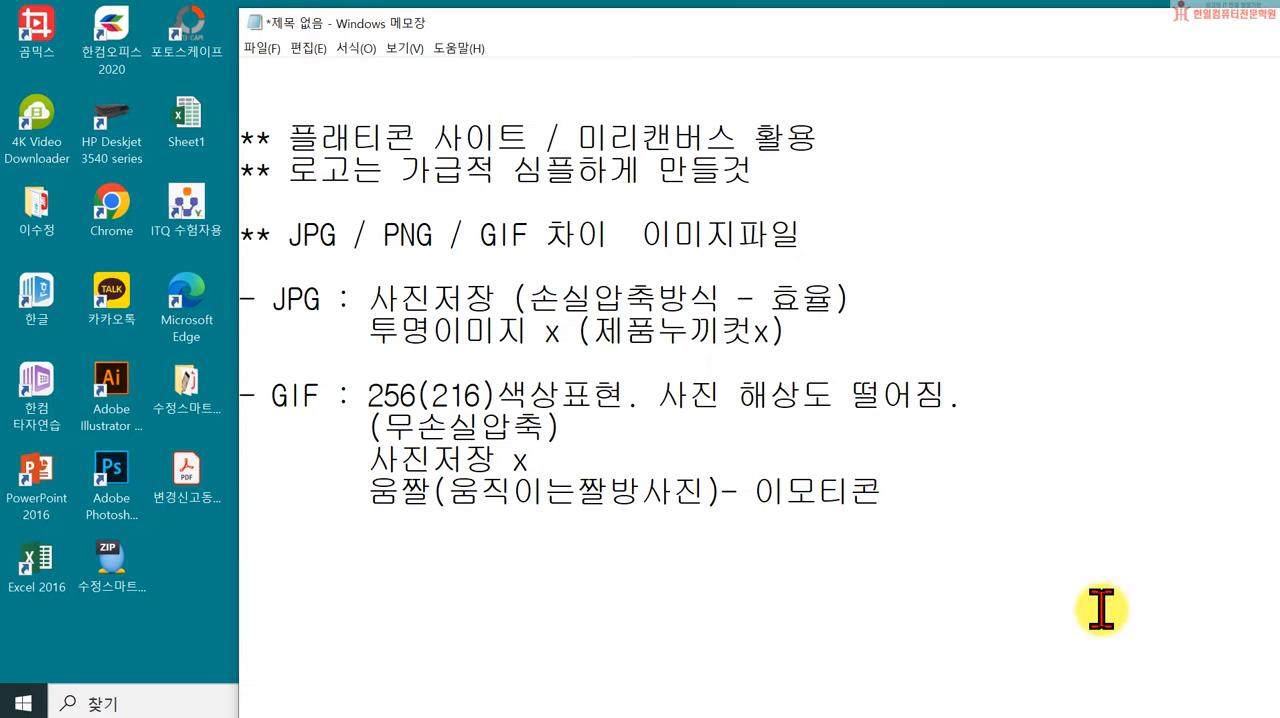
text(- )
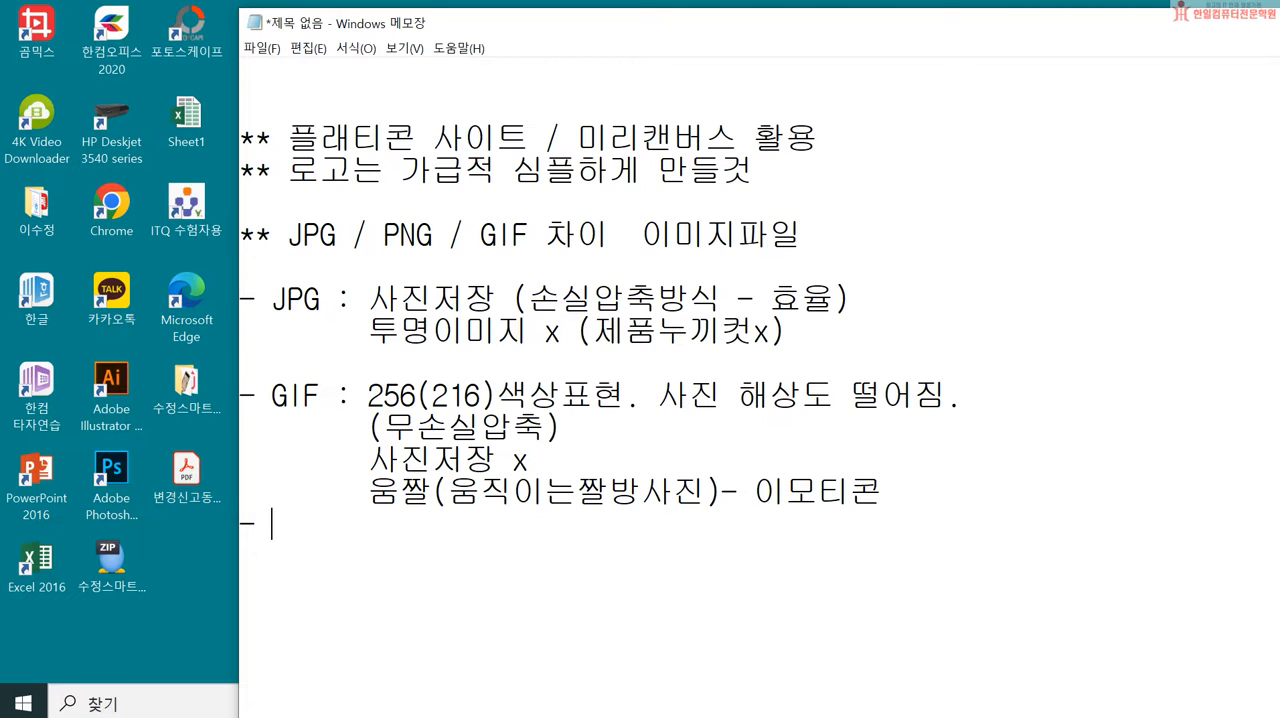
text(PNG)
text( : )
text(JPG)
text(와 햐)
key(BackSpace)
key(Hangul)
text(GIF)
key(Hangul)
text(의 장점만 호합)
key(BackSpace)
key(BackSpace)
key(BackSpace)
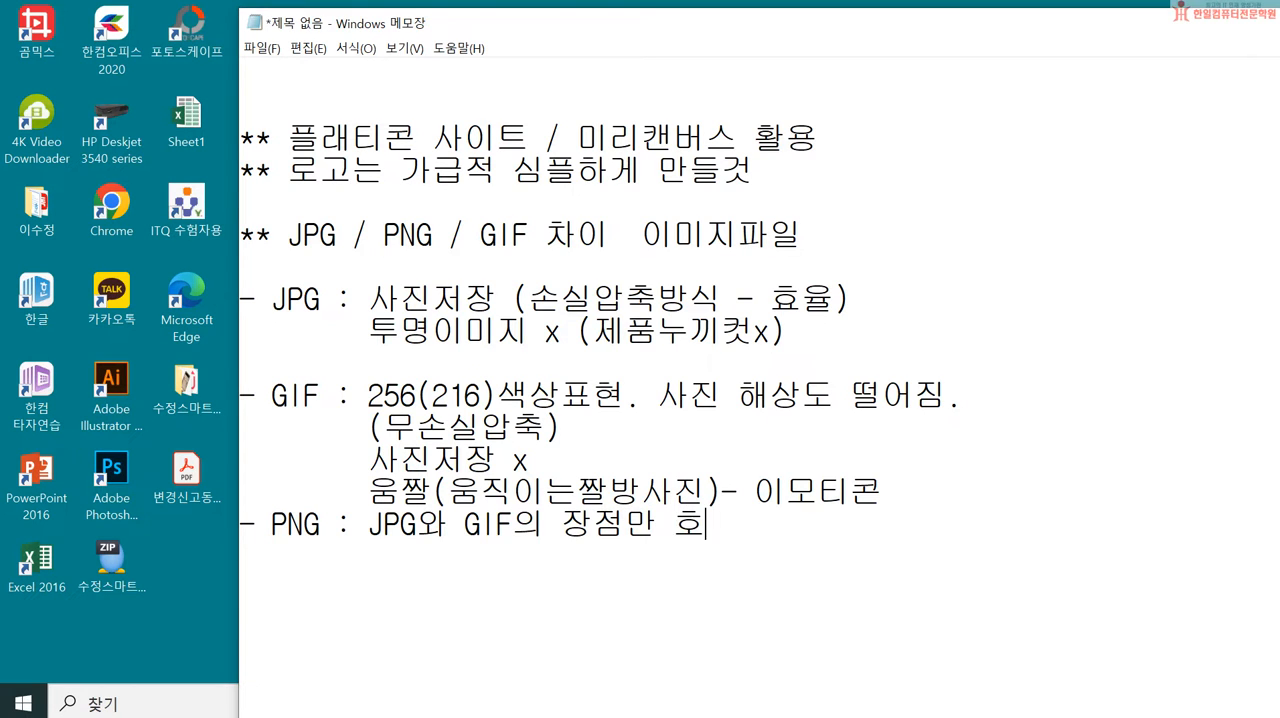
key(BackSpace)
key(BackSpace)
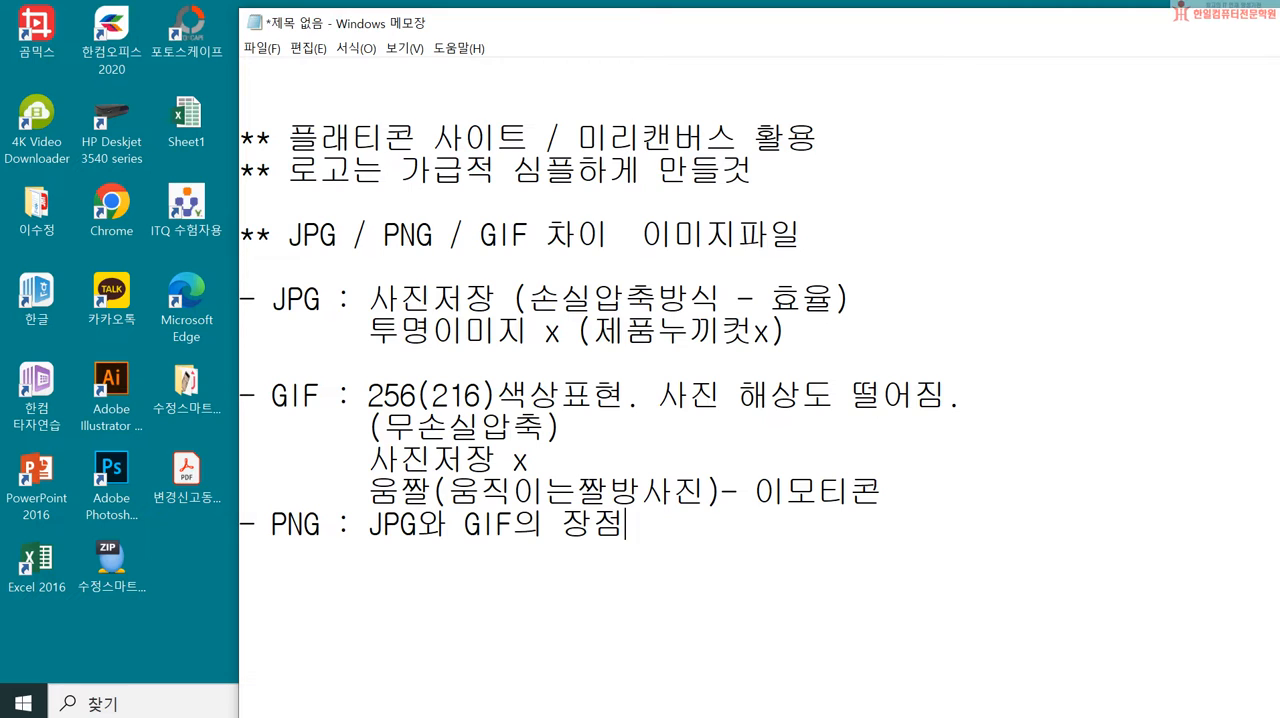
text(.)
key(Return)
Step: Add "배경이 없는 투명이미지를 만들때" on the line below the PNG entry, aligned with its description
drag(272, 300, 570, 338)
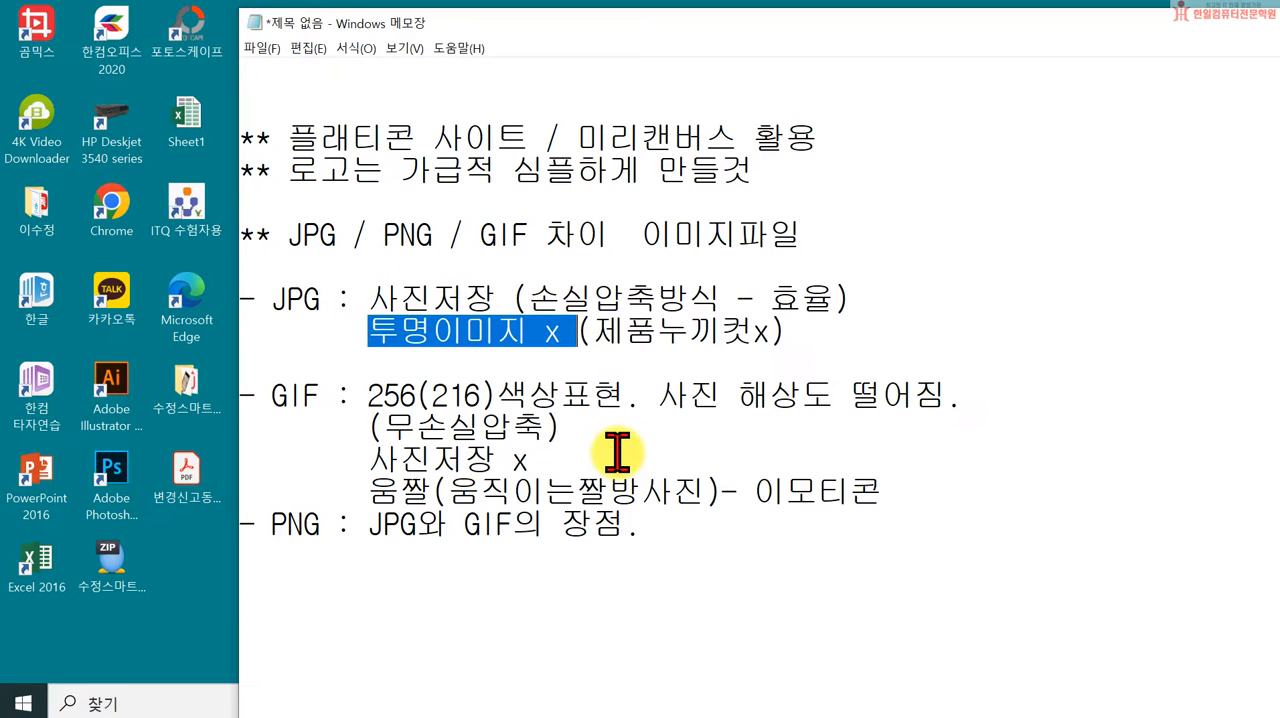
click(435, 570)
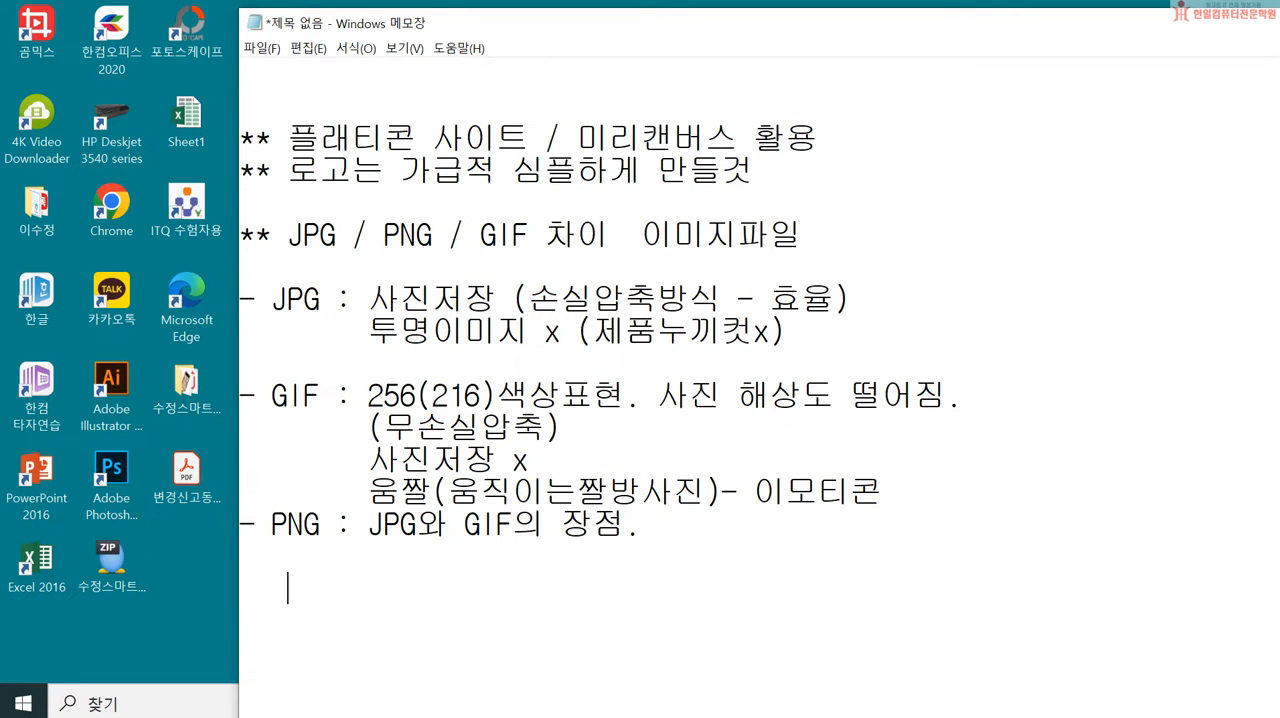
click(705, 555)
key(BackSpace)
text(배경이 없는 )
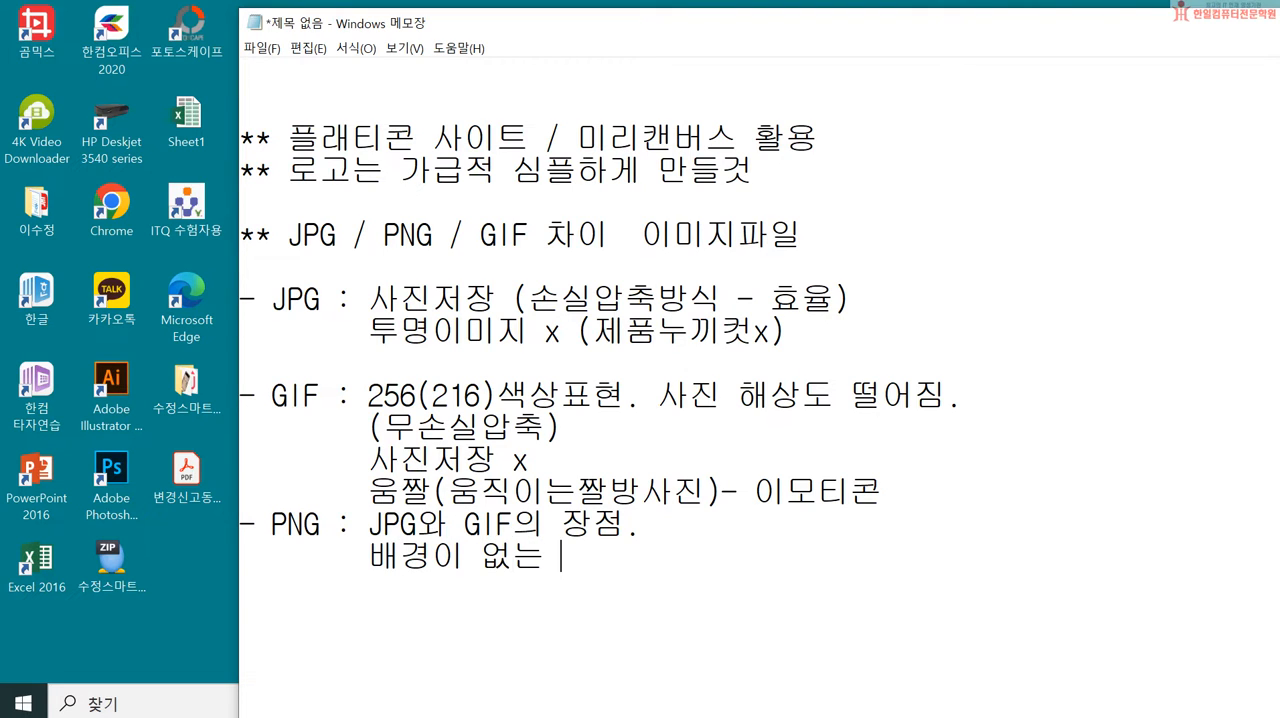
text(투며이미)
key(BackSpace)
key(BackSpace)
key(BackSpace)
key(BackSpace)
text(명이미지를 만들때)
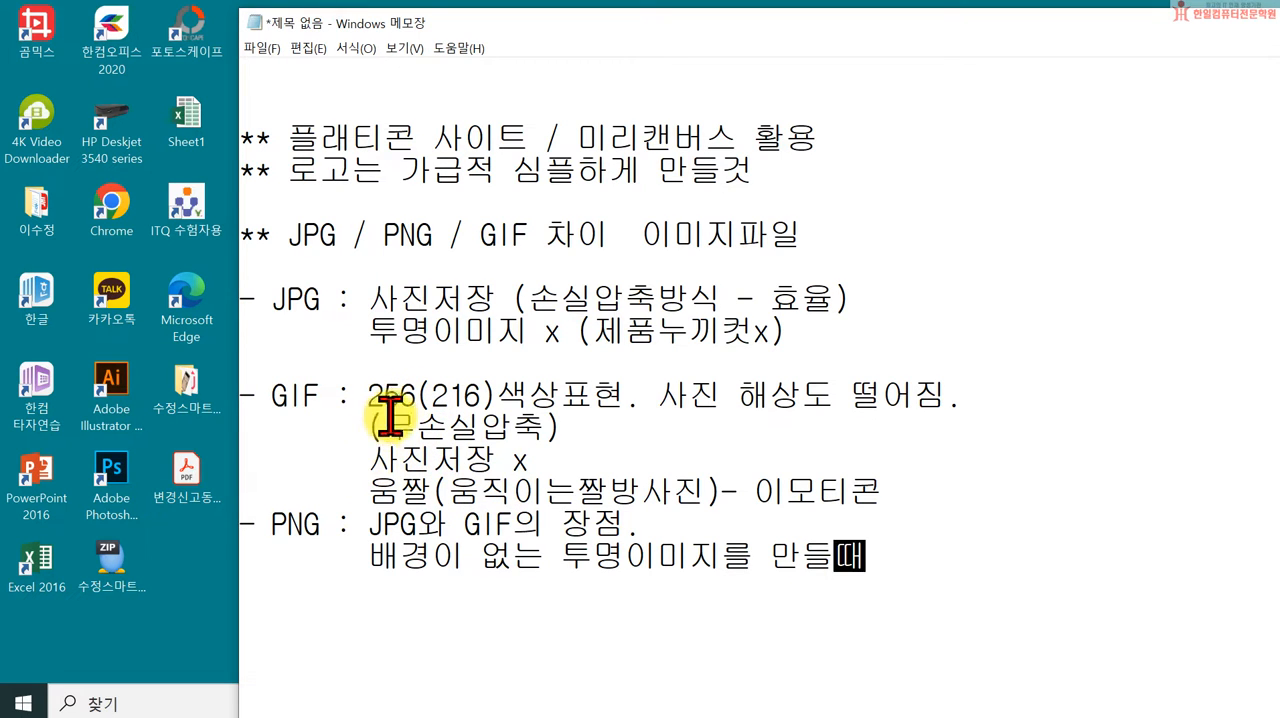
Step: Highlight the GIF line about 256(216) colours, the word PNG and the word "로고" in the notes
drag(365, 396, 953, 393)
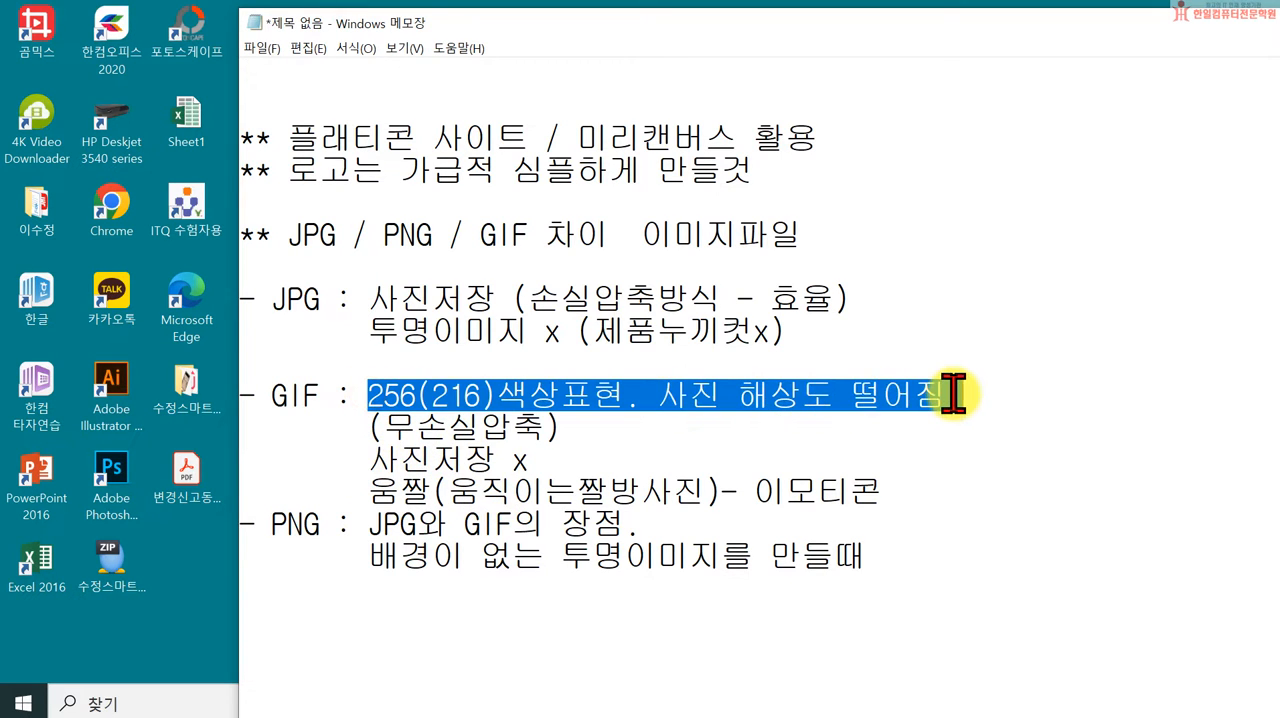
click(872, 560)
drag(401, 558, 768, 562)
click(768, 562)
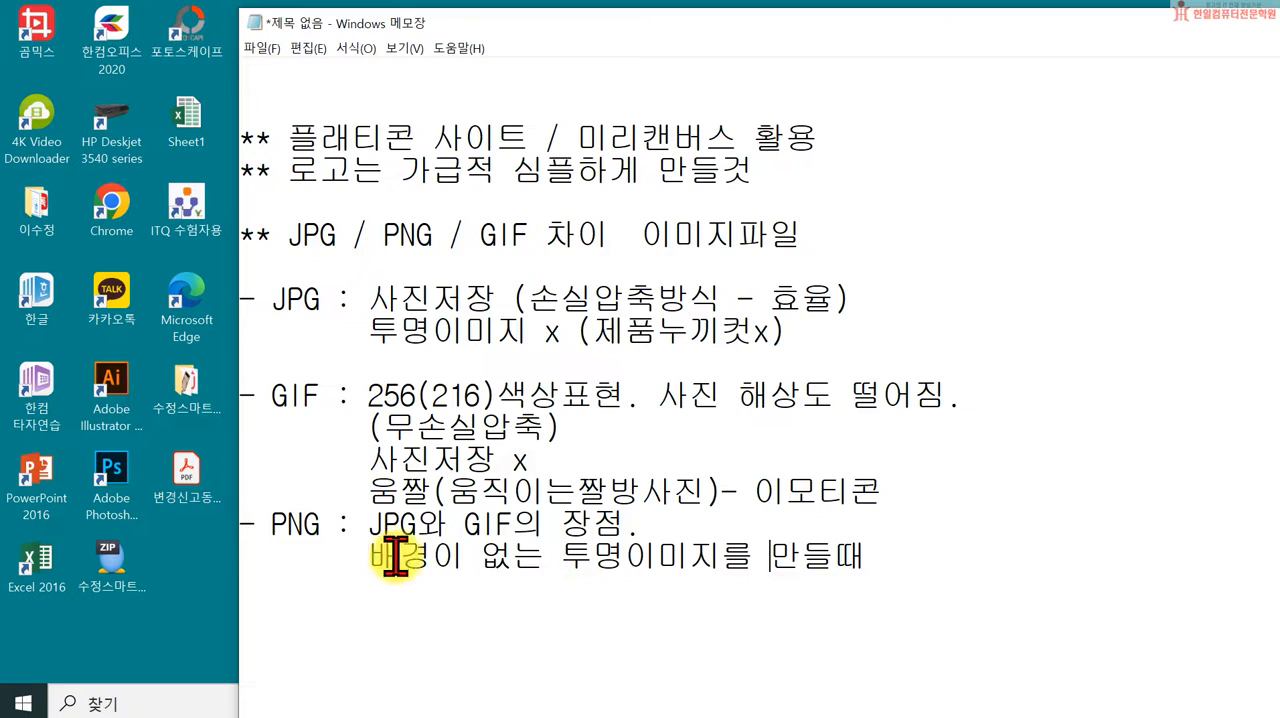
drag(268, 525, 321, 525)
click(516, 587)
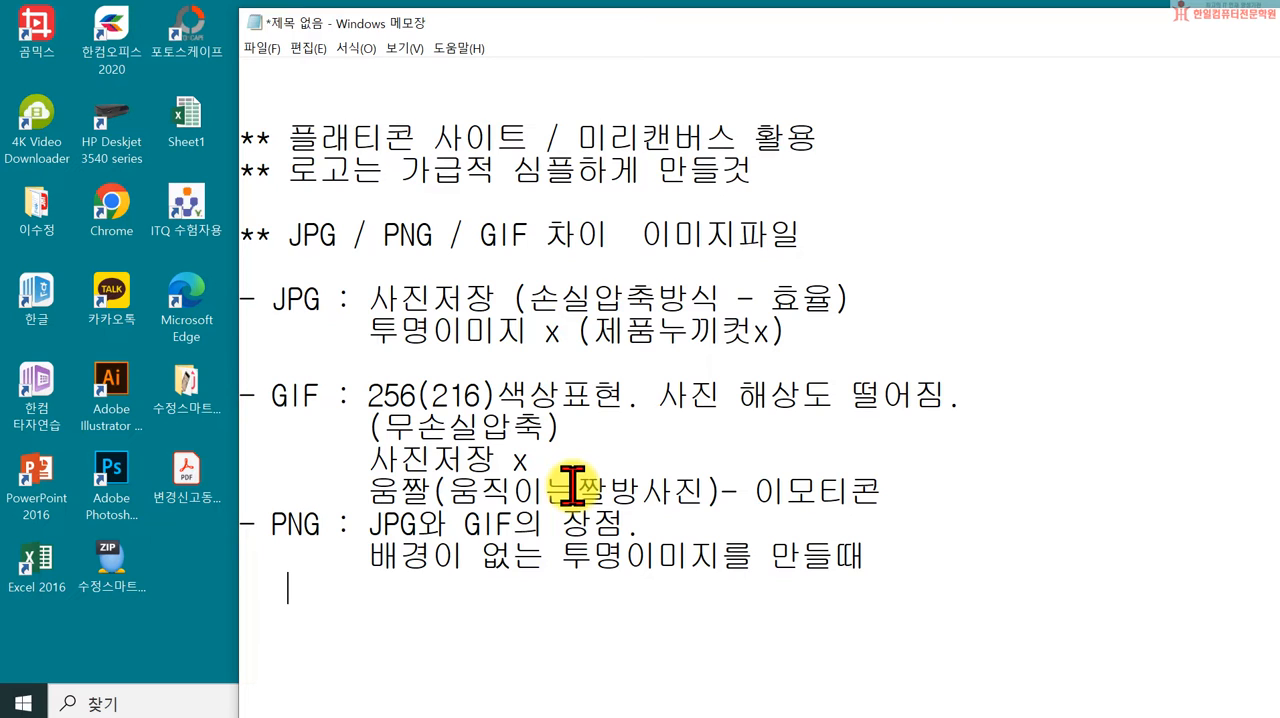
drag(290, 168, 352, 168)
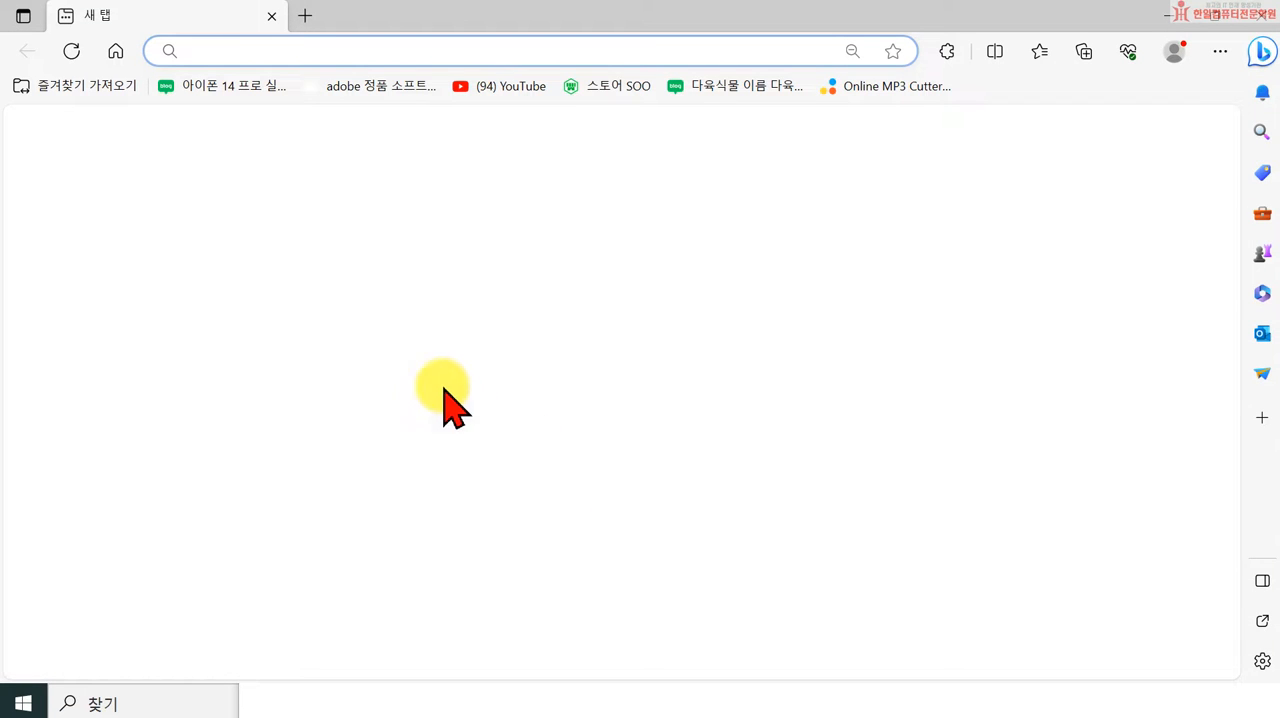
Step: Switch to the Edge browser, go to the Naver home page and search for "한일컴퓨터"
click(110, 54)
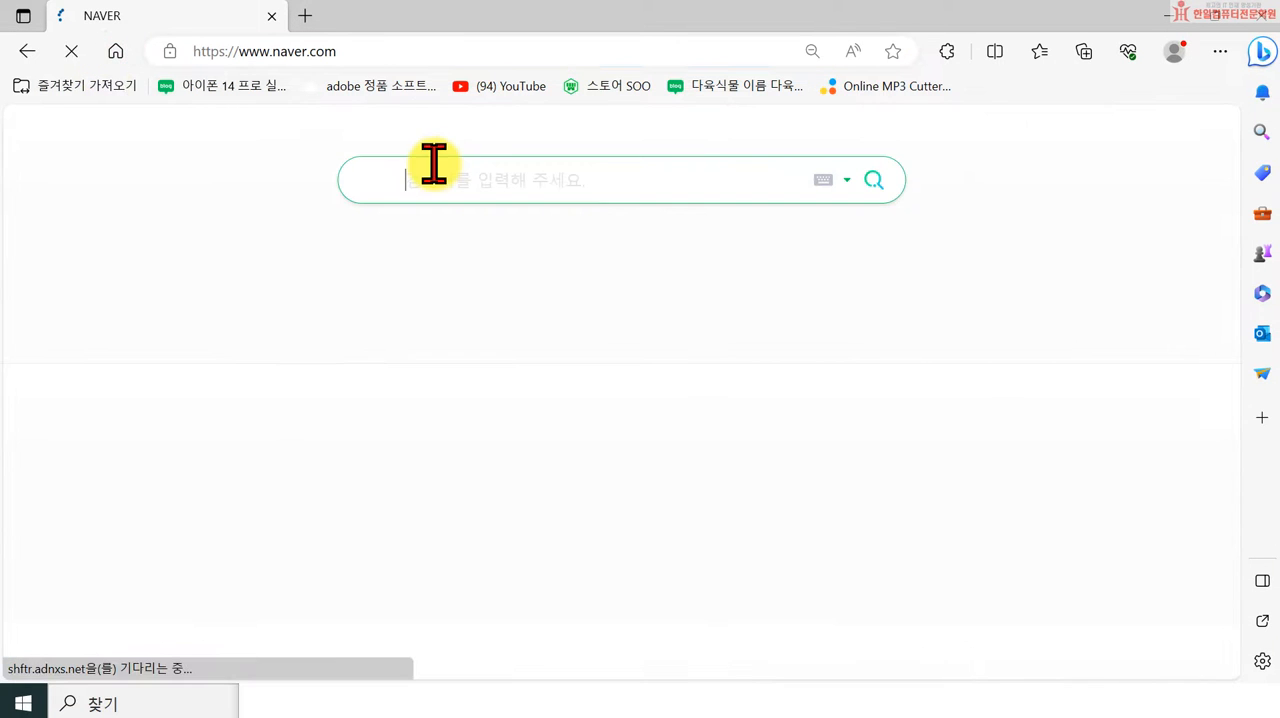
text(gksdl)
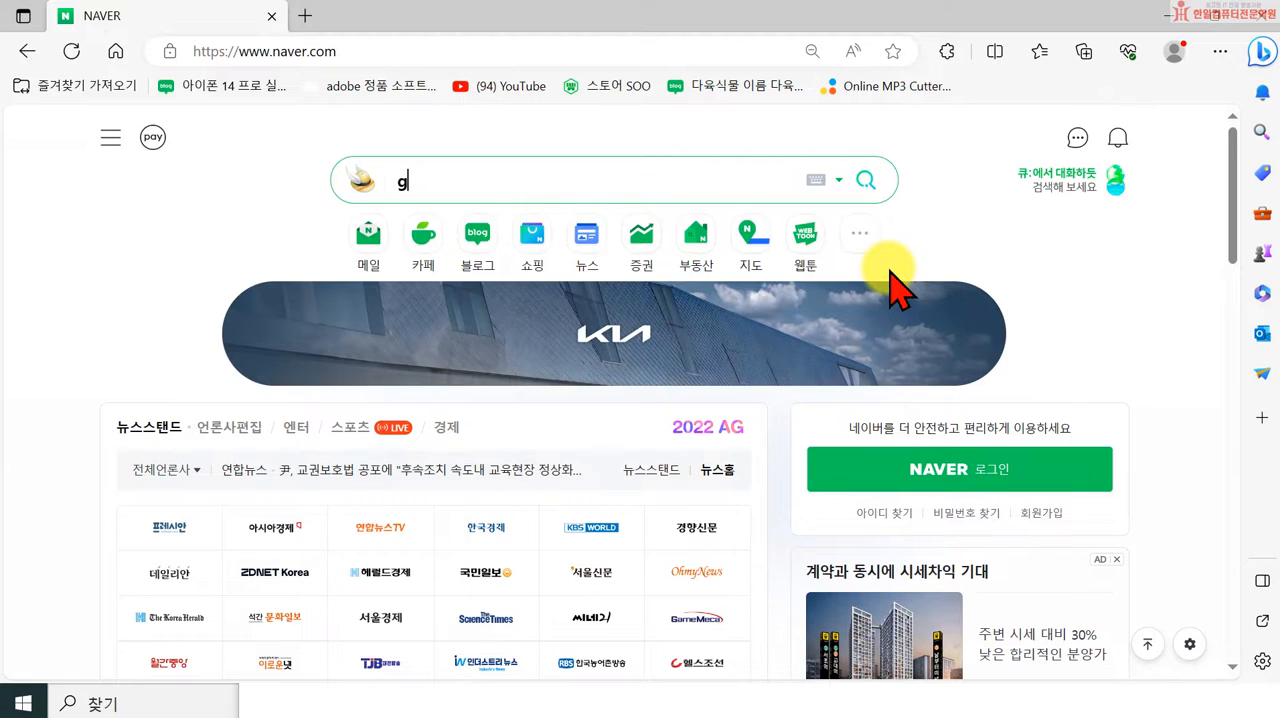
key(BackSpace)
key(BackSpace)
key(BackSpace)
key(BackSpace)
key(BackSpace)
key(Hangul)
text(해)
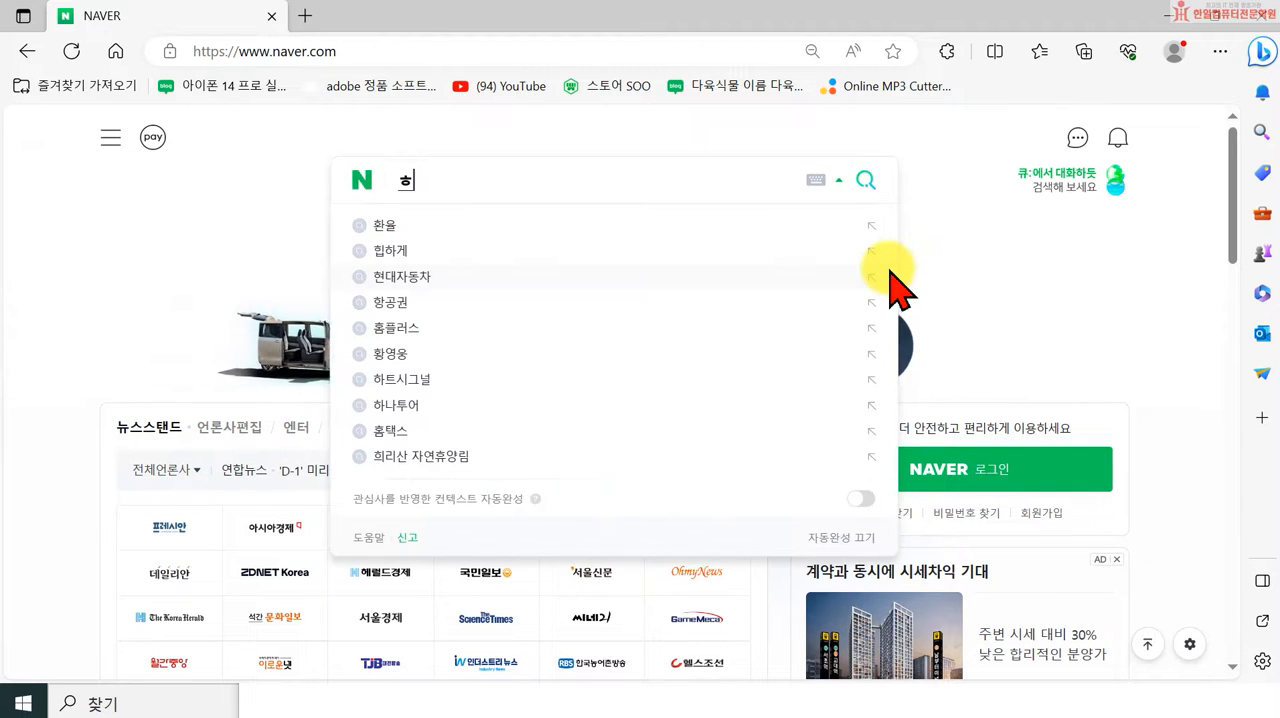
key(BackSpace)
text(한일컴퓨)
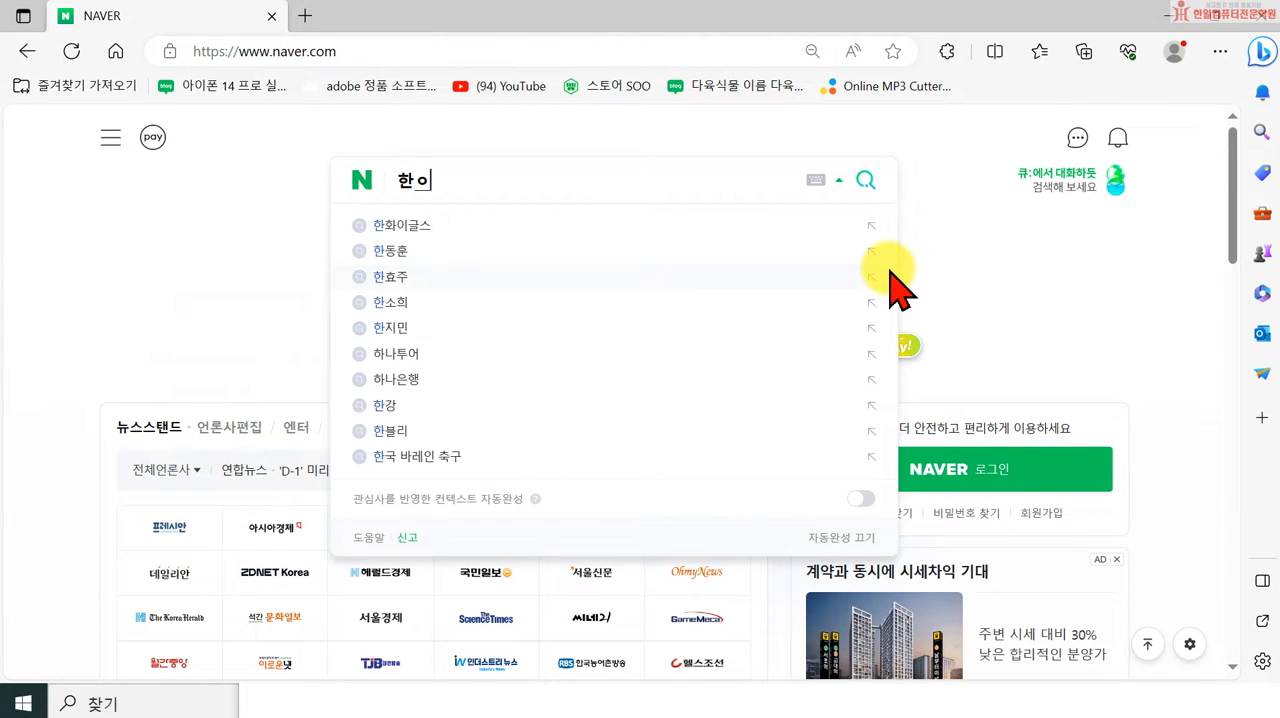
text(터)
key(Return)
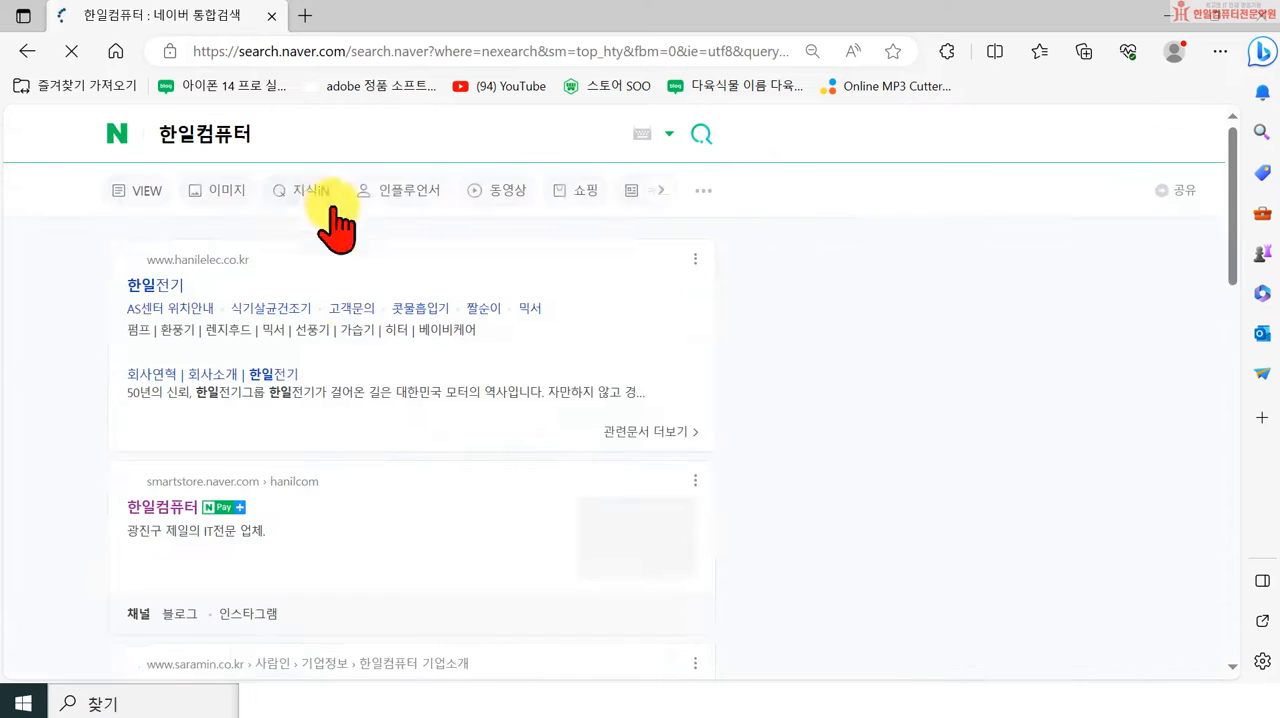
Step: Open the 한일컴퓨터 smart store to view its logo, and return to the logo-making section of the notes
scroll(300, 400, down, 1)
click(160, 421)
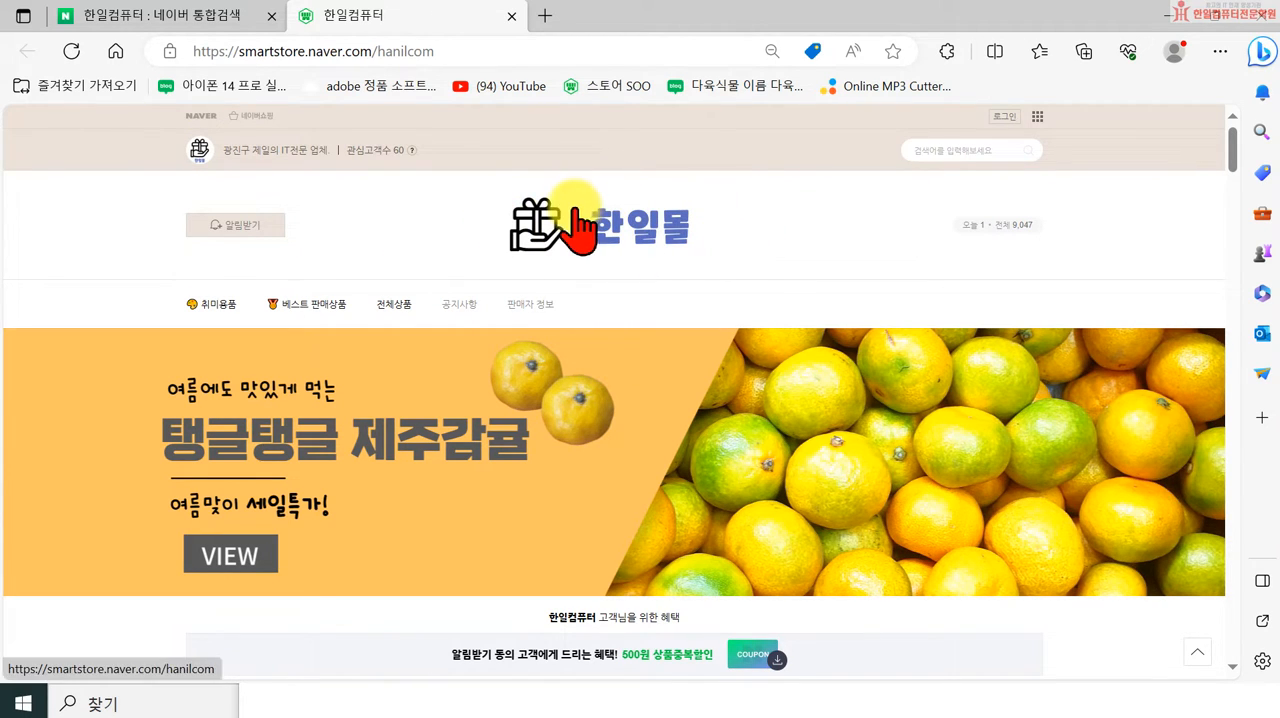
click(1166, 15)
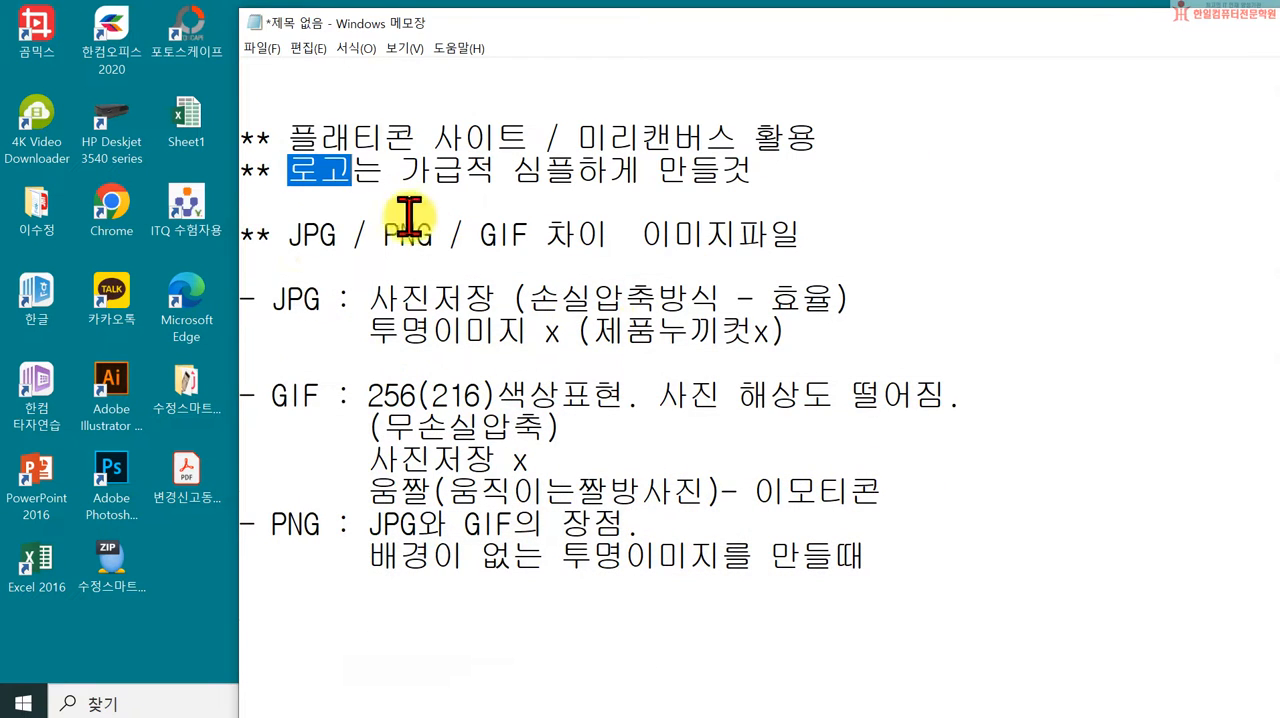
scroll(558, 307, up, 3)
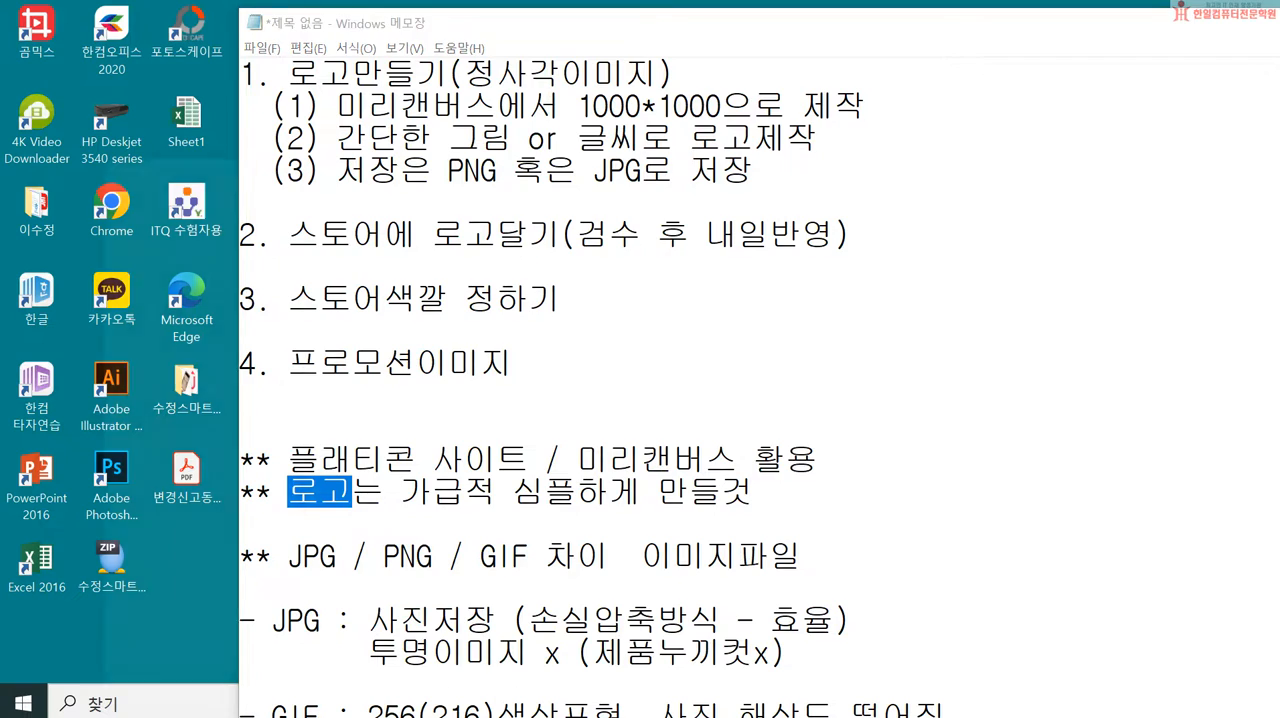
Step: Switch back to Edge, open the Naver home page in a new tab and search for "자취생으로살아남기"
key(alt+Tab)
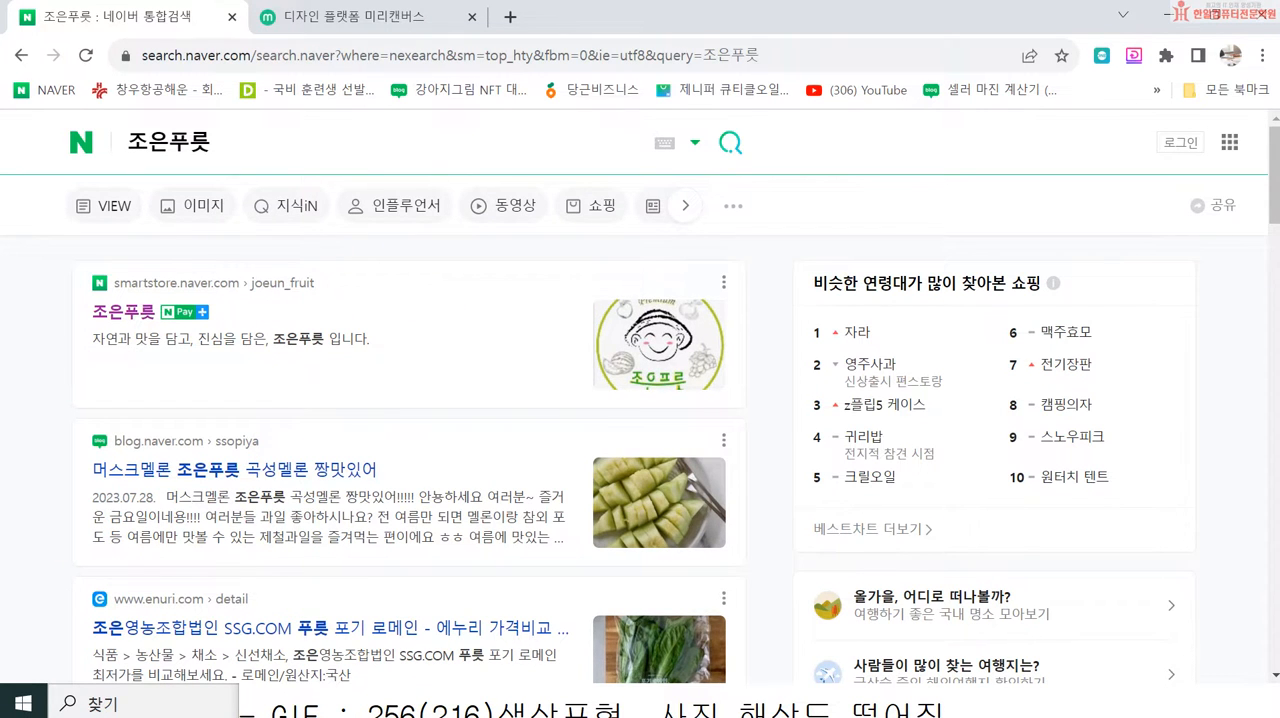
key(alt+Tab)
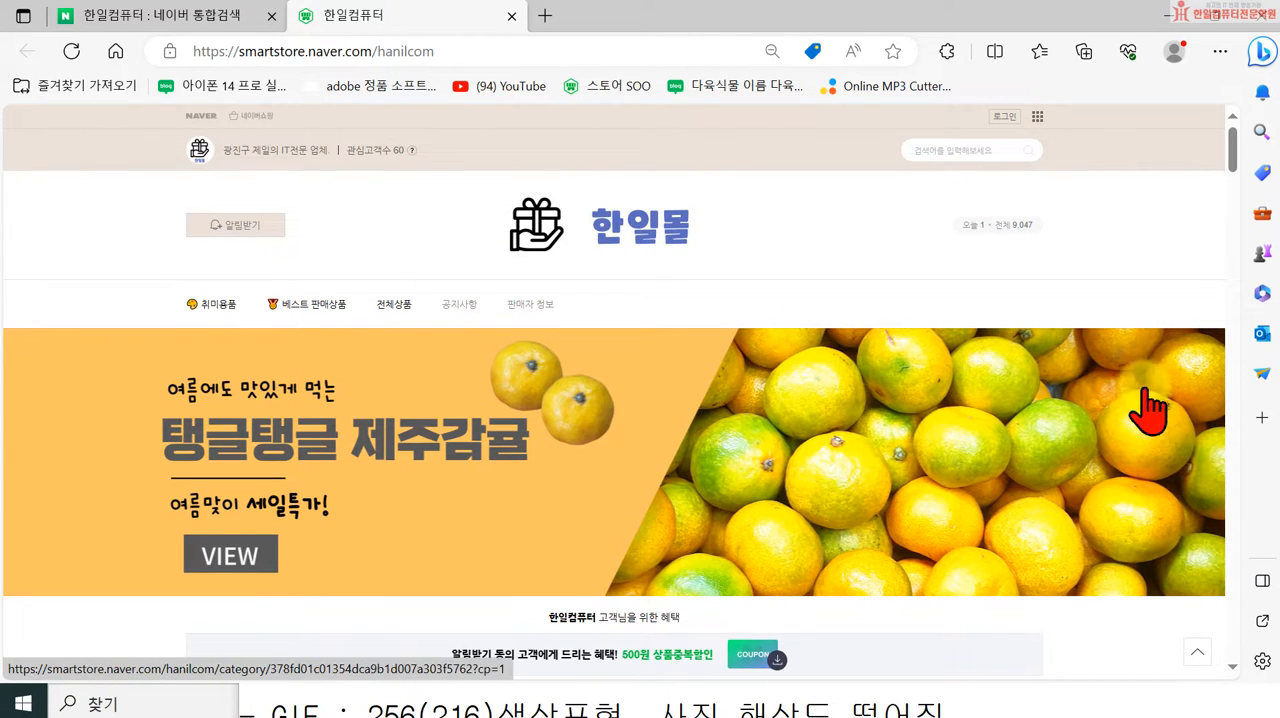
click(545, 15)
click(116, 51)
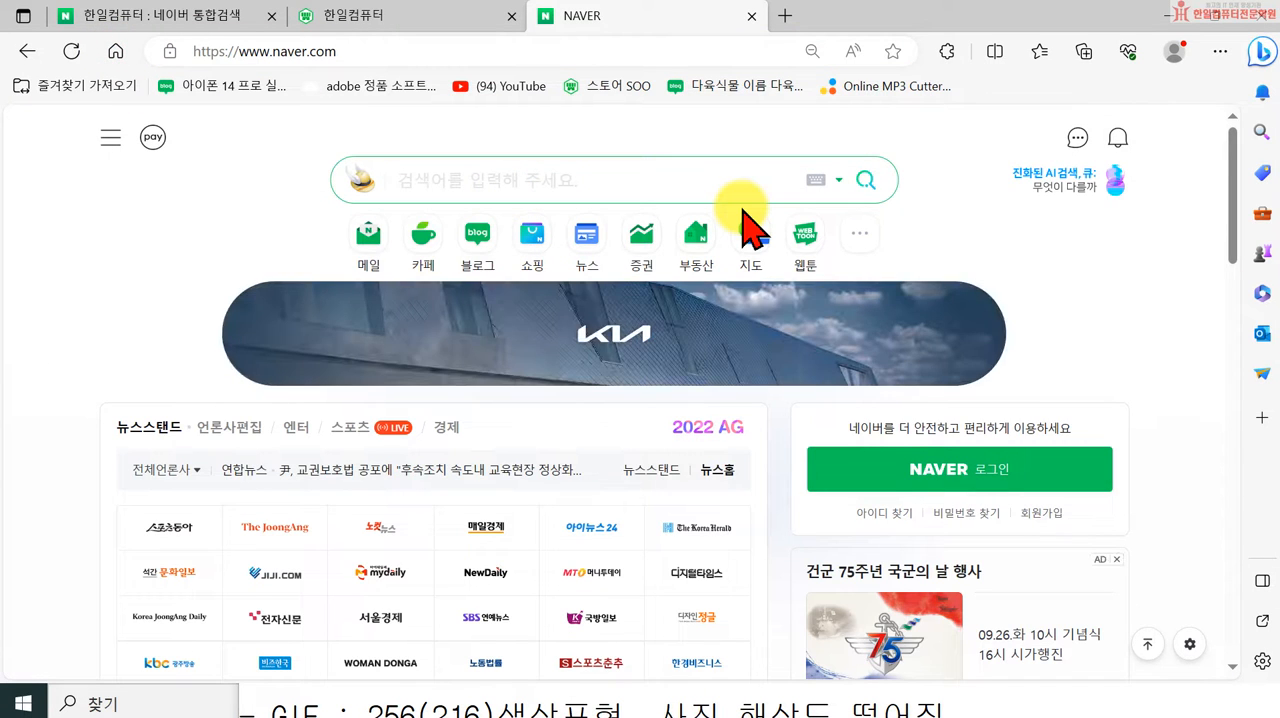
text(자췱생으로살아남기)
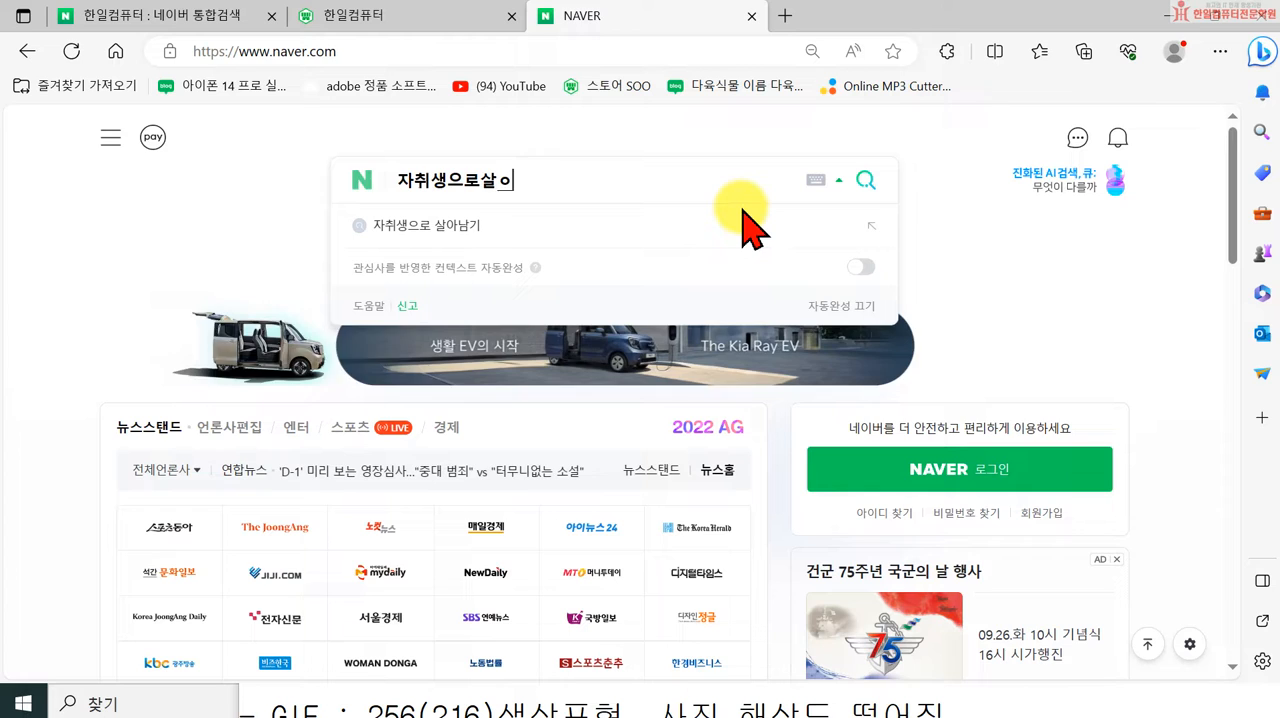
key(Return)
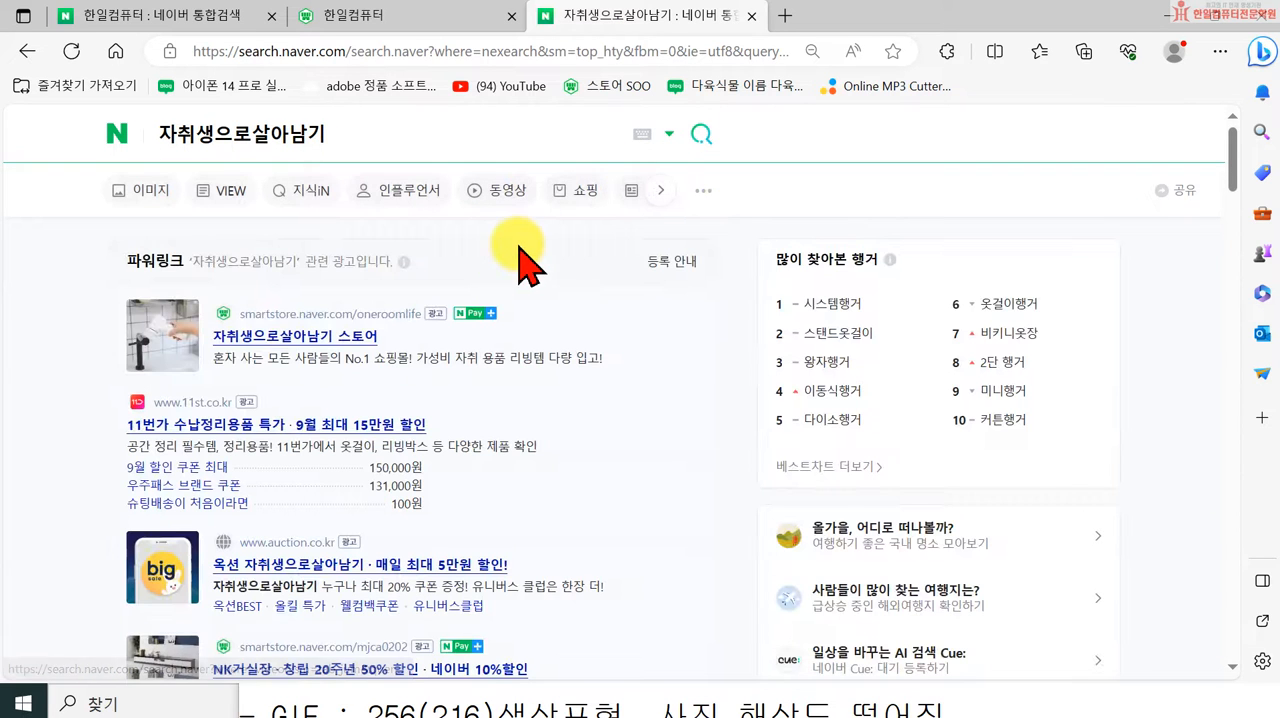
Step: Open the 자취생으로살아남기 스토어 from the sponsored results and follow its promotion banner to the 수납용품 category
click(338, 330)
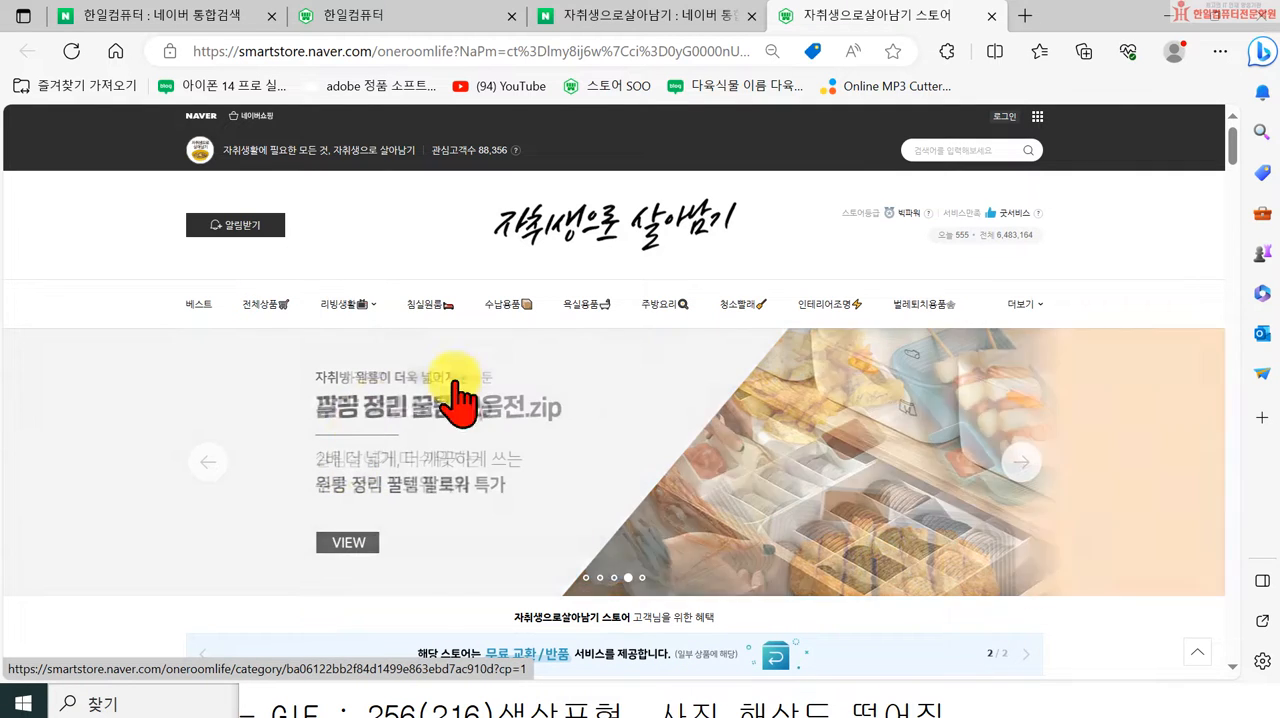
click(601, 461)
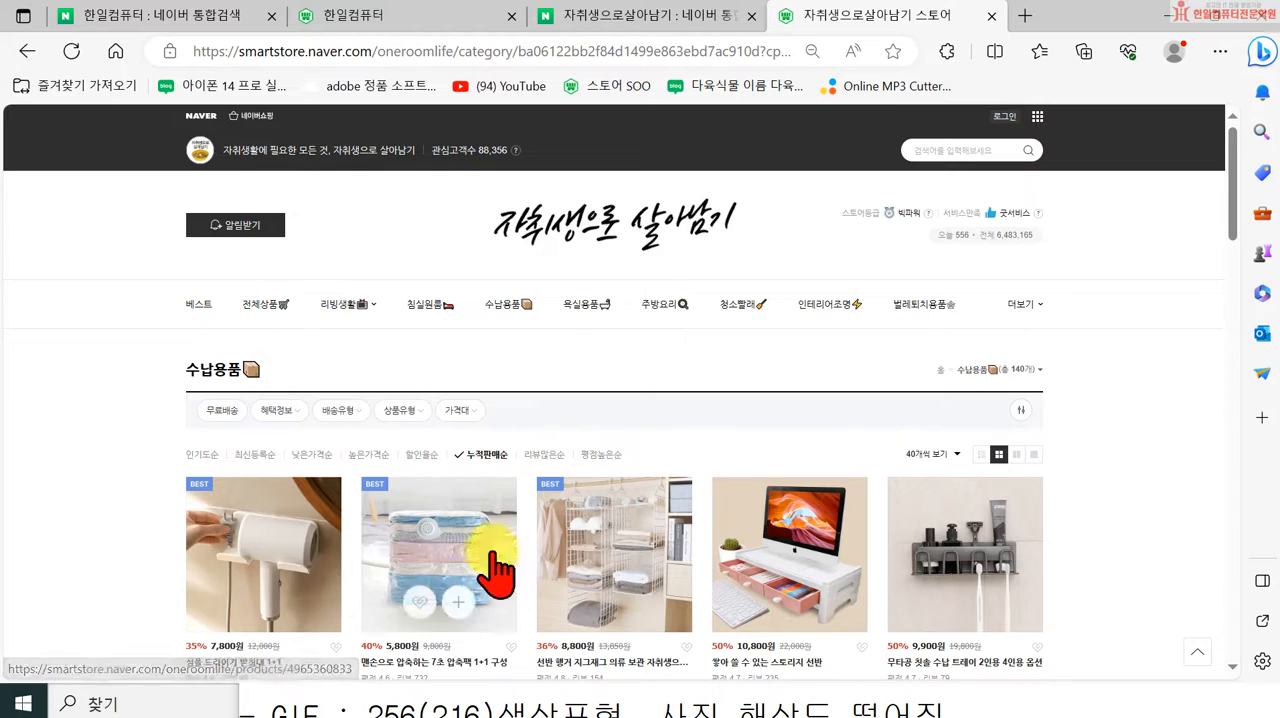
Step: Return to the 자취생으로살아남기 스토어 home page and look through its rotating promotion banners and header logo
click(518, 252)
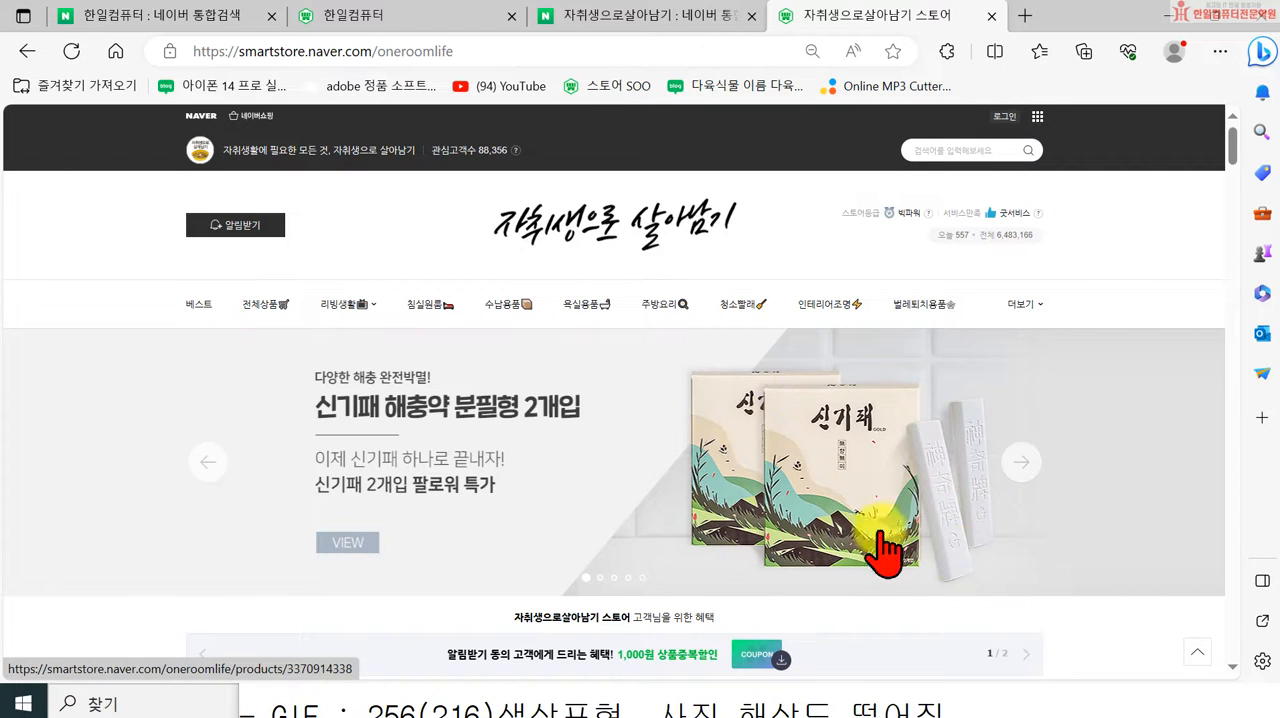
click(1020, 466)
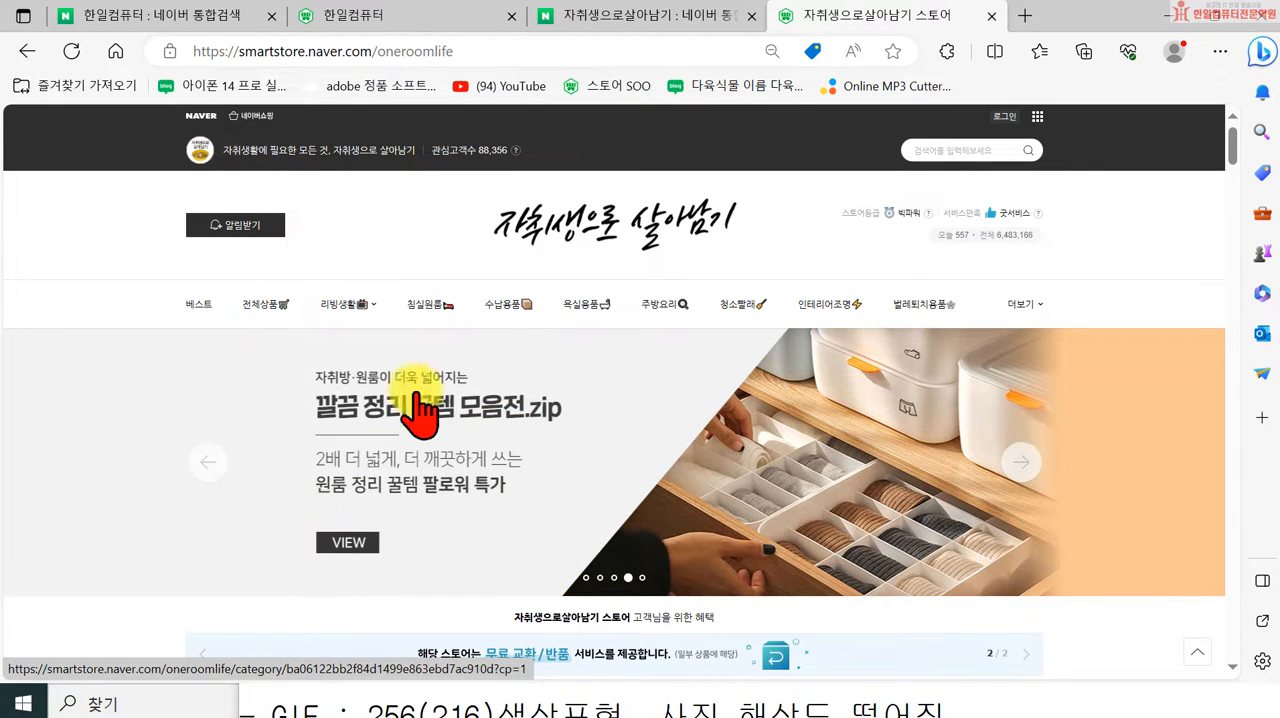
mouse_move(387, 308)
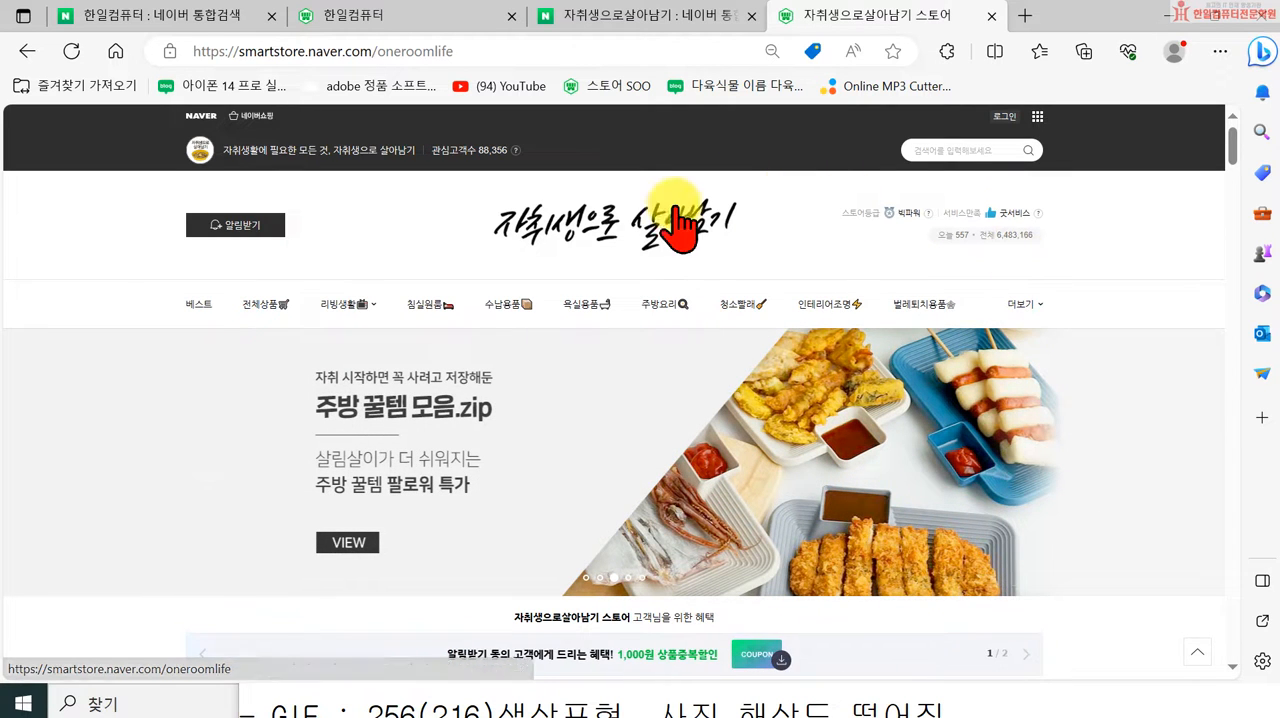
scroll(786, 314, down, 3)
scroll(485, 405, up, 3)
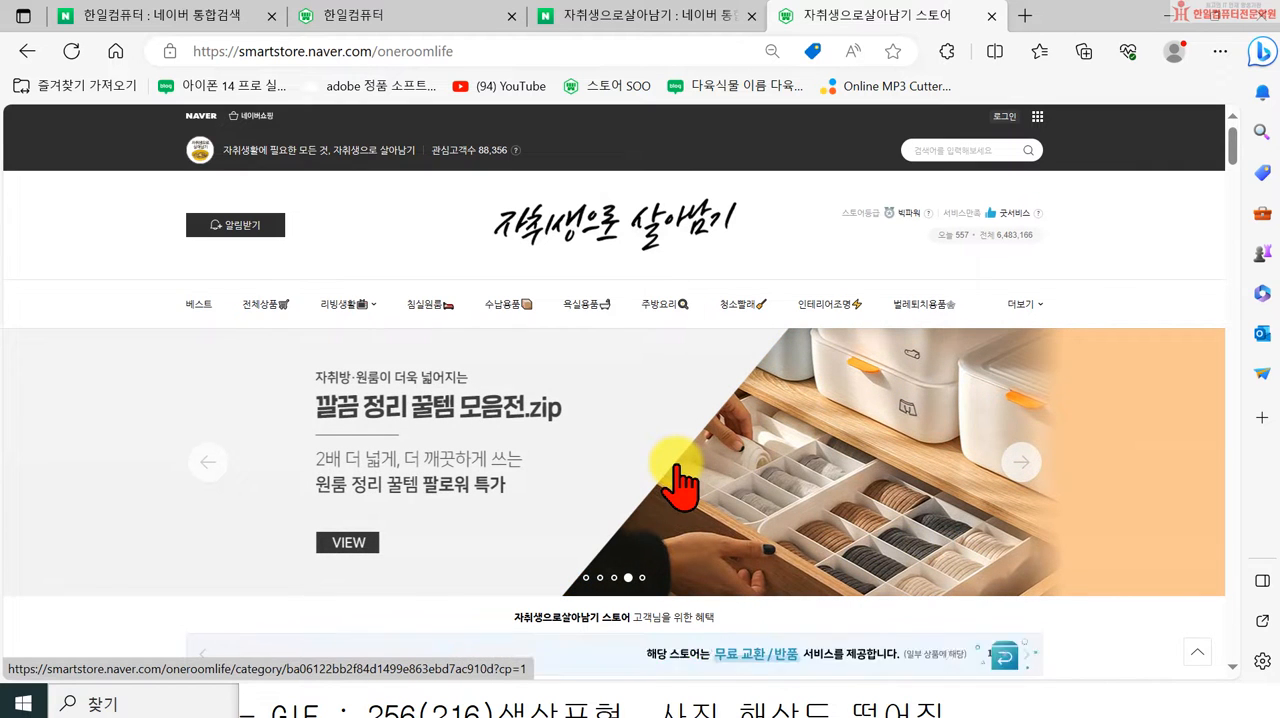
Step: Follow the "깔끔 정리 꿀템 모음전.zip" promotion banner to its product category and return to the store's home page
click(625, 500)
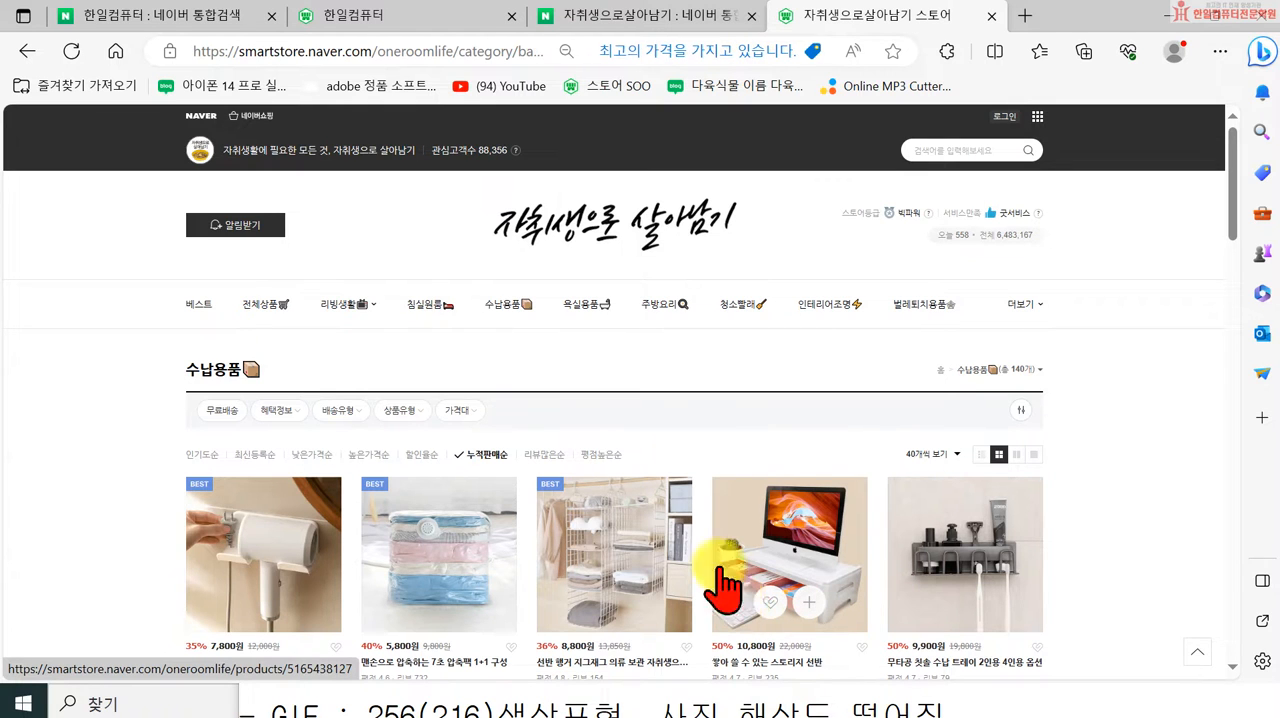
click(598, 236)
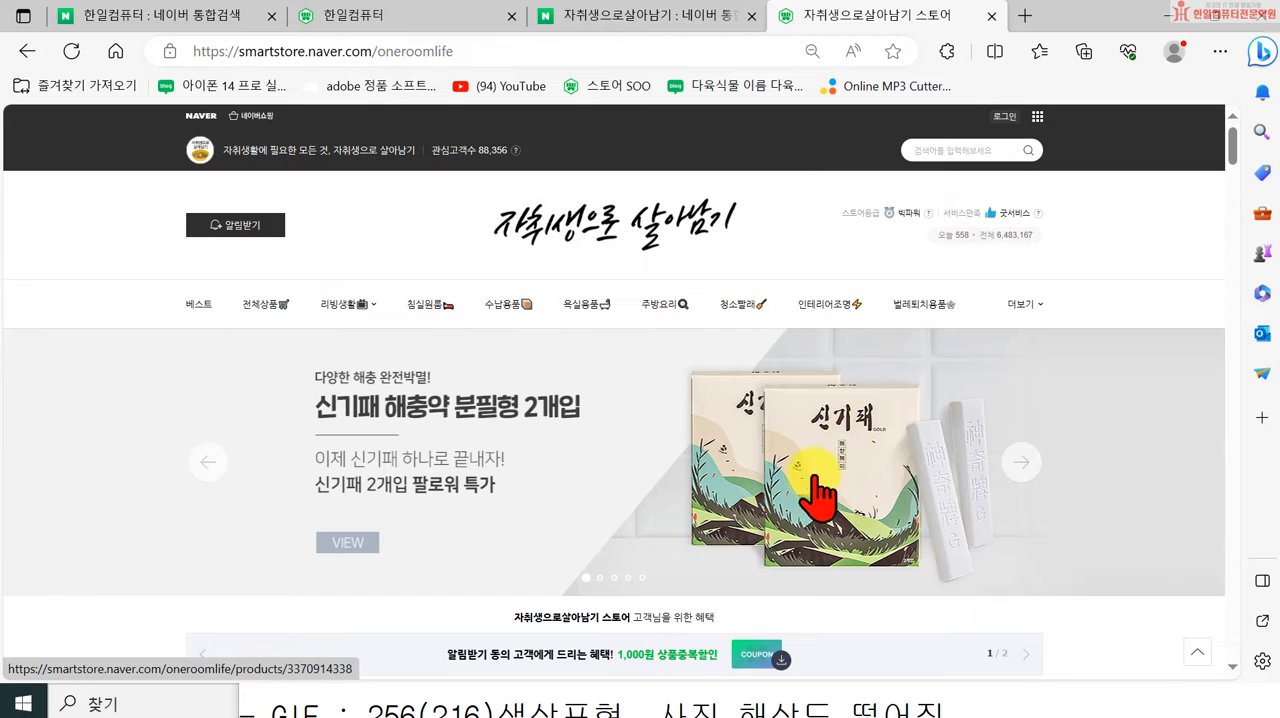
scroll(645, 492, down, 4)
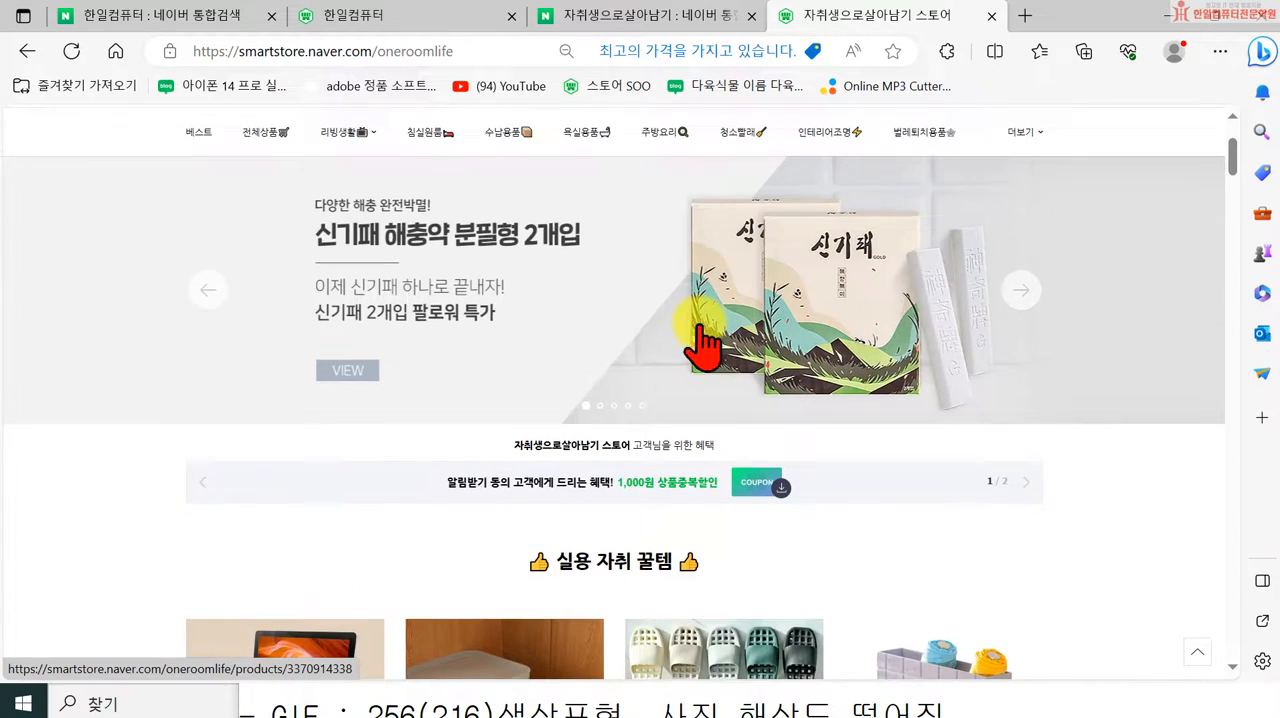
scroll(763, 337, up, 4)
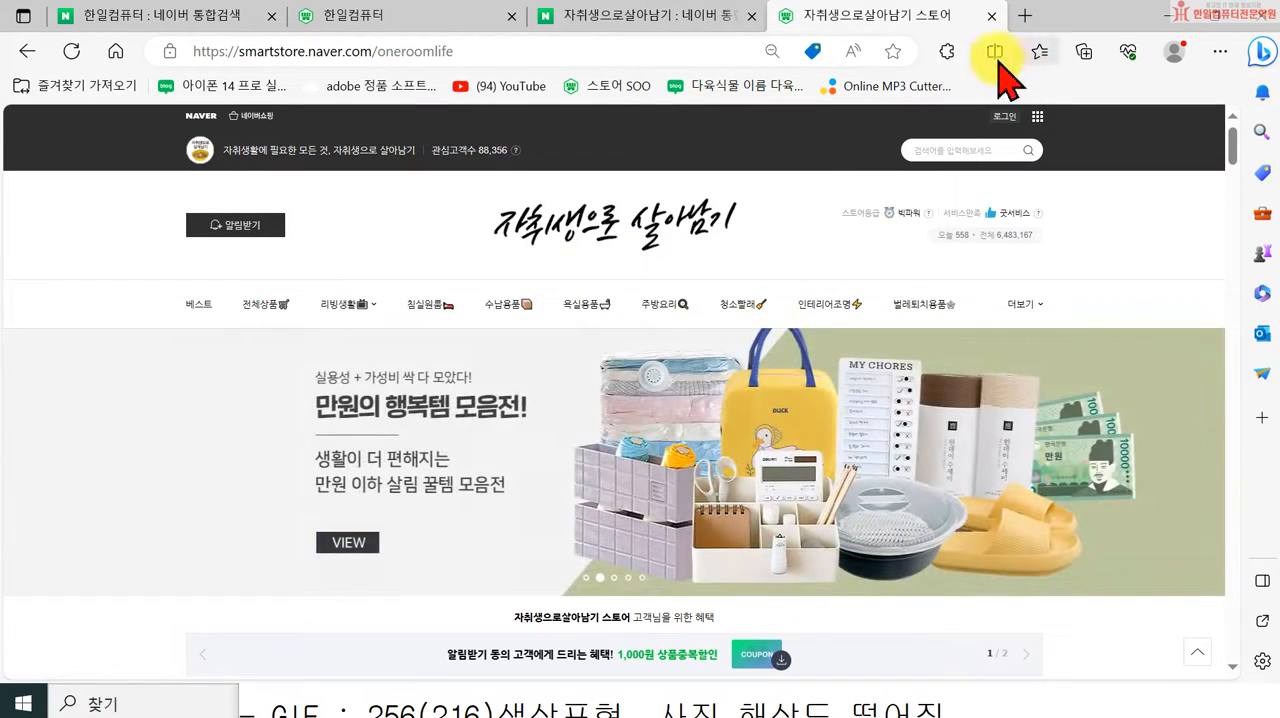
Step: Close the store page and the Edge window, returning to the logo-making section of the notes
click(991, 17)
click(1254, 18)
click(809, 630)
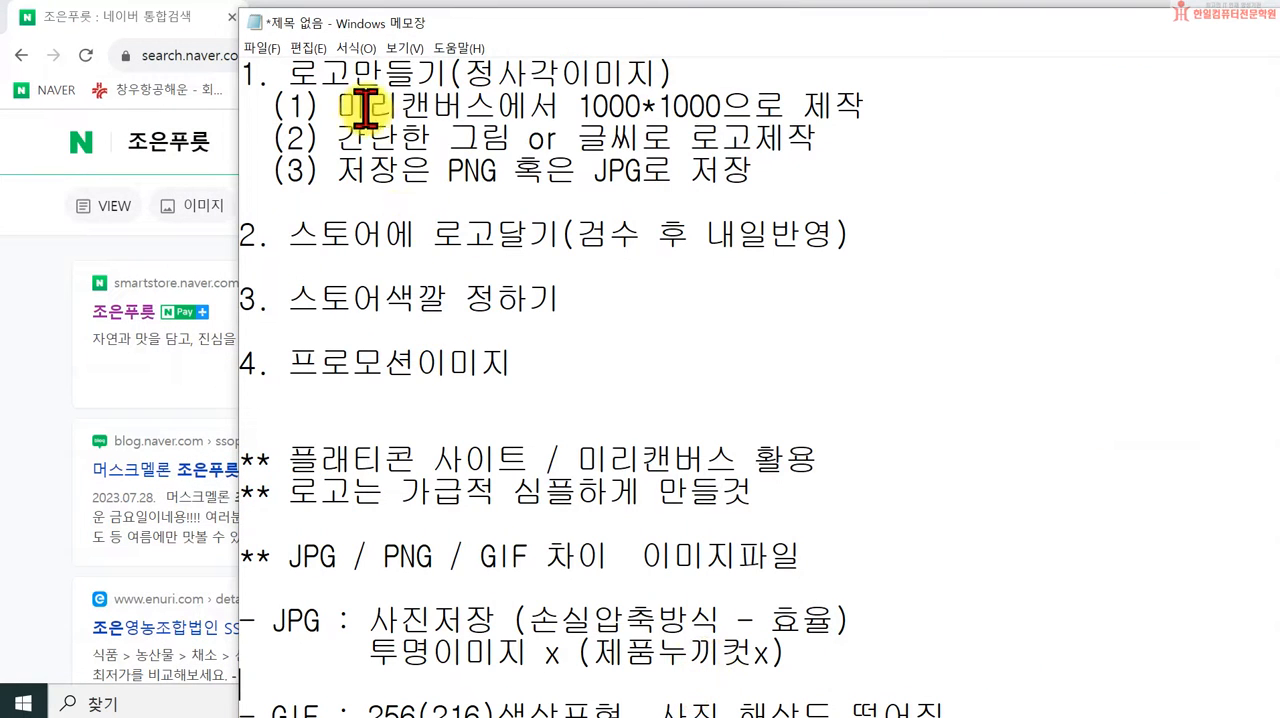
drag(370, 118, 416, 84)
click(539, 150)
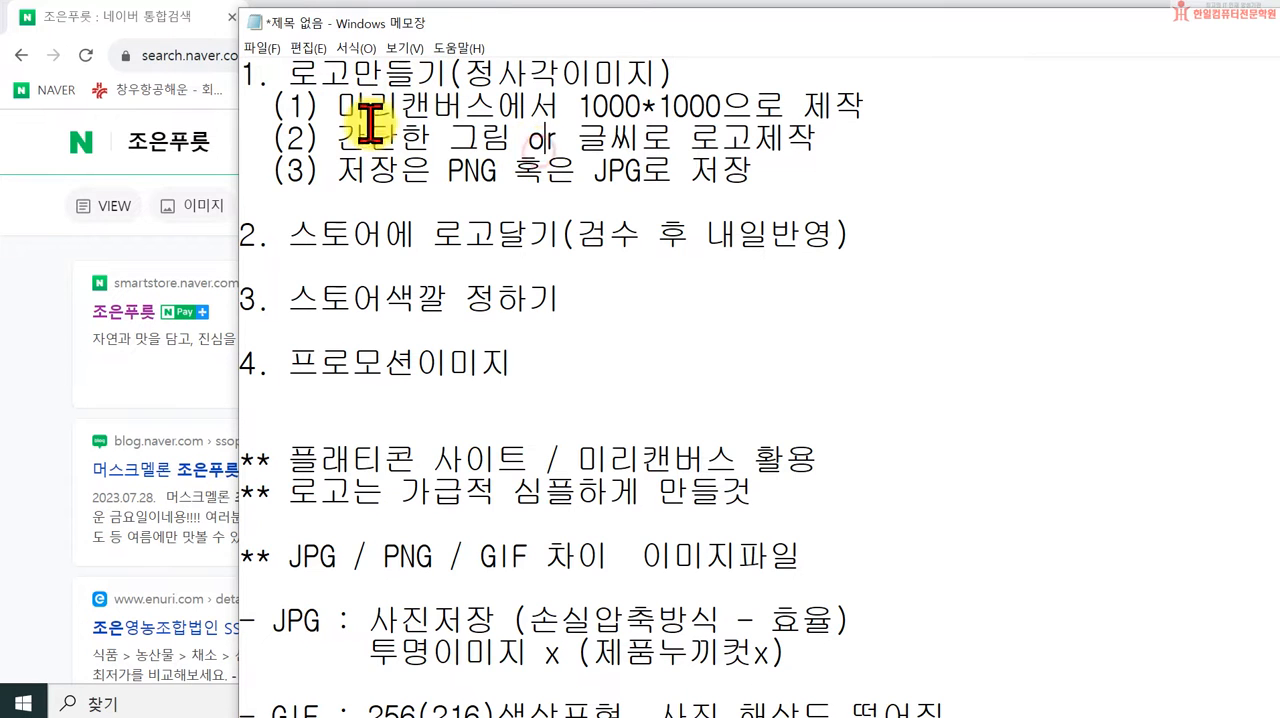
Step: Switch to the Chrome browser, go to the Naver home page and search for "스마트스토어"
click(72, 142)
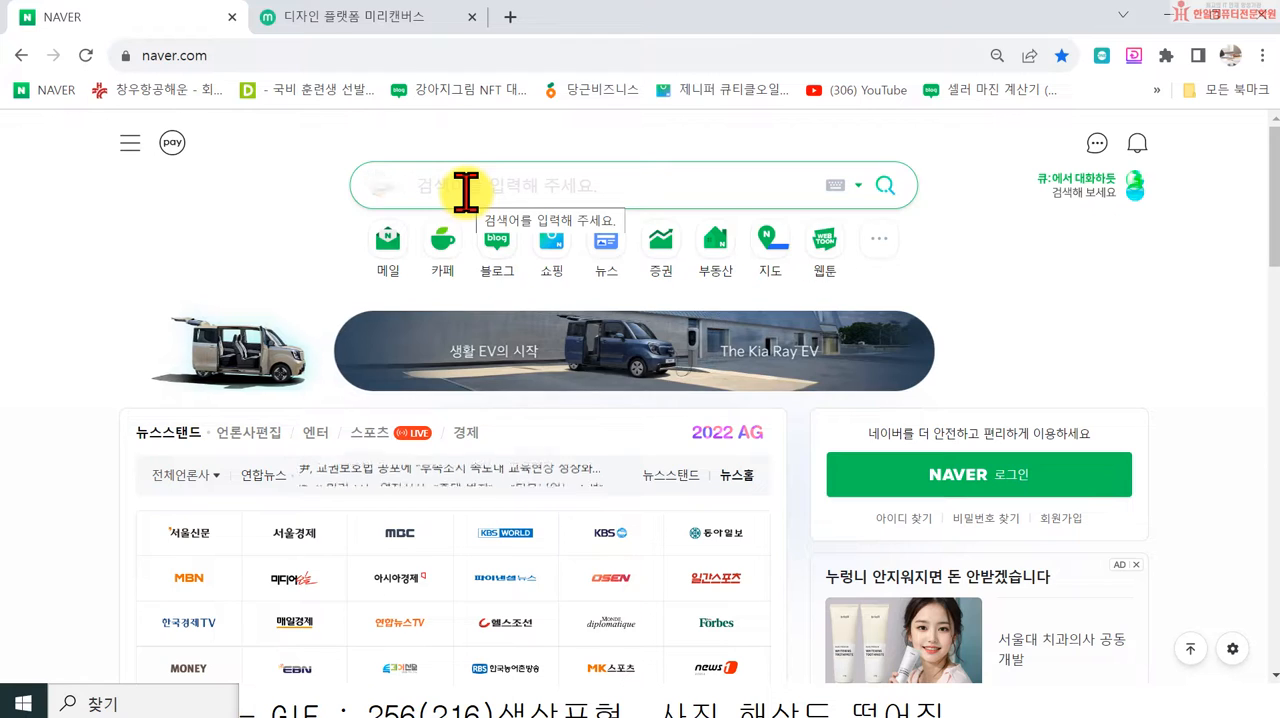
text(스)
key(BackSpace)
text(ㅡ)
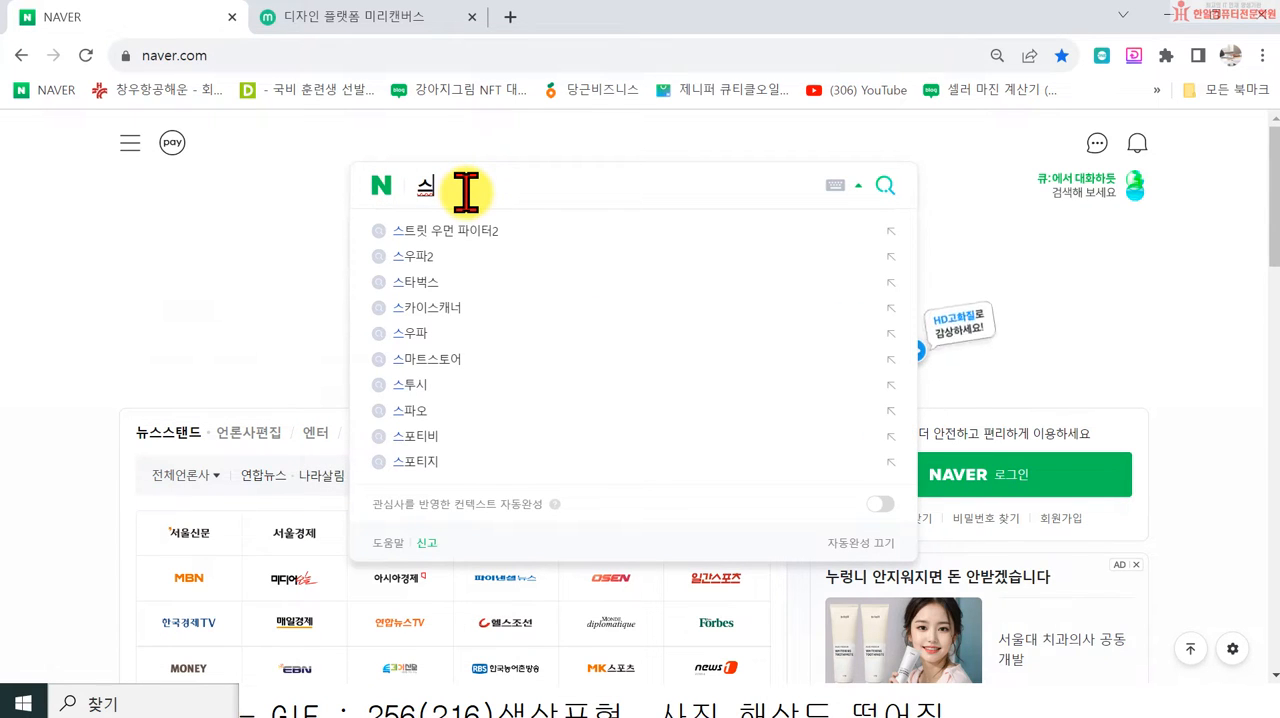
text(마트)
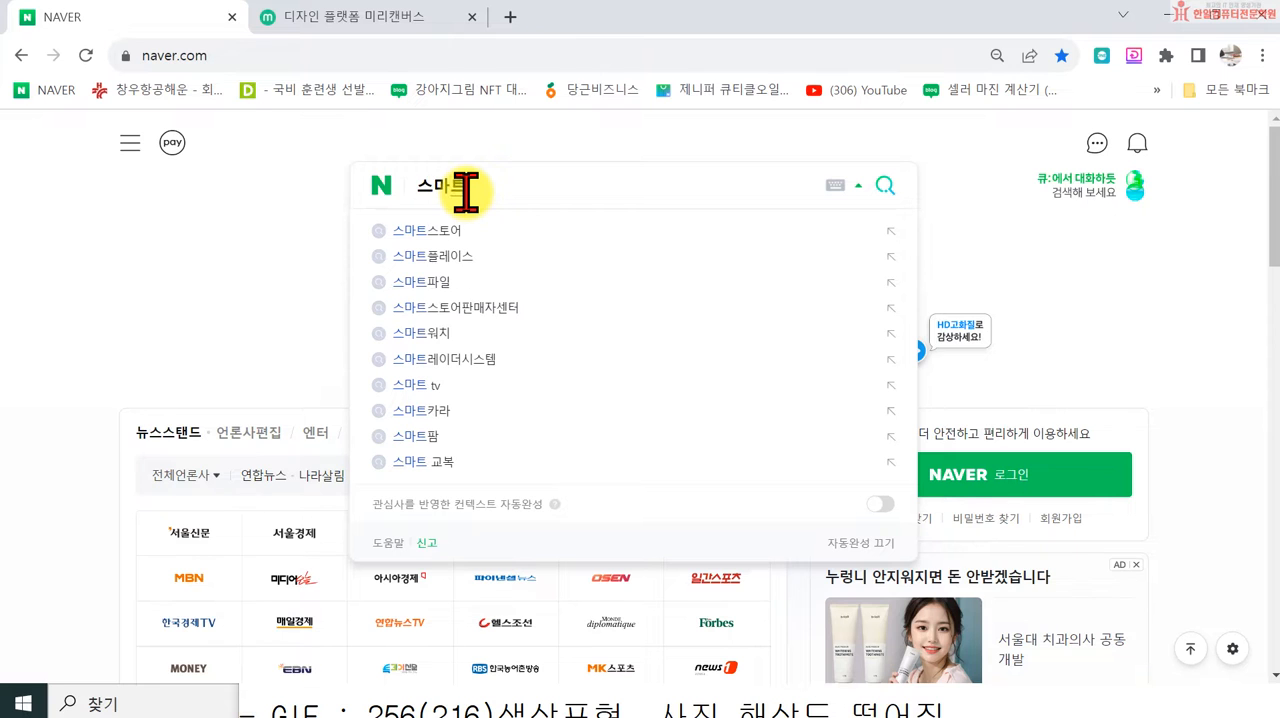
text(스토어)
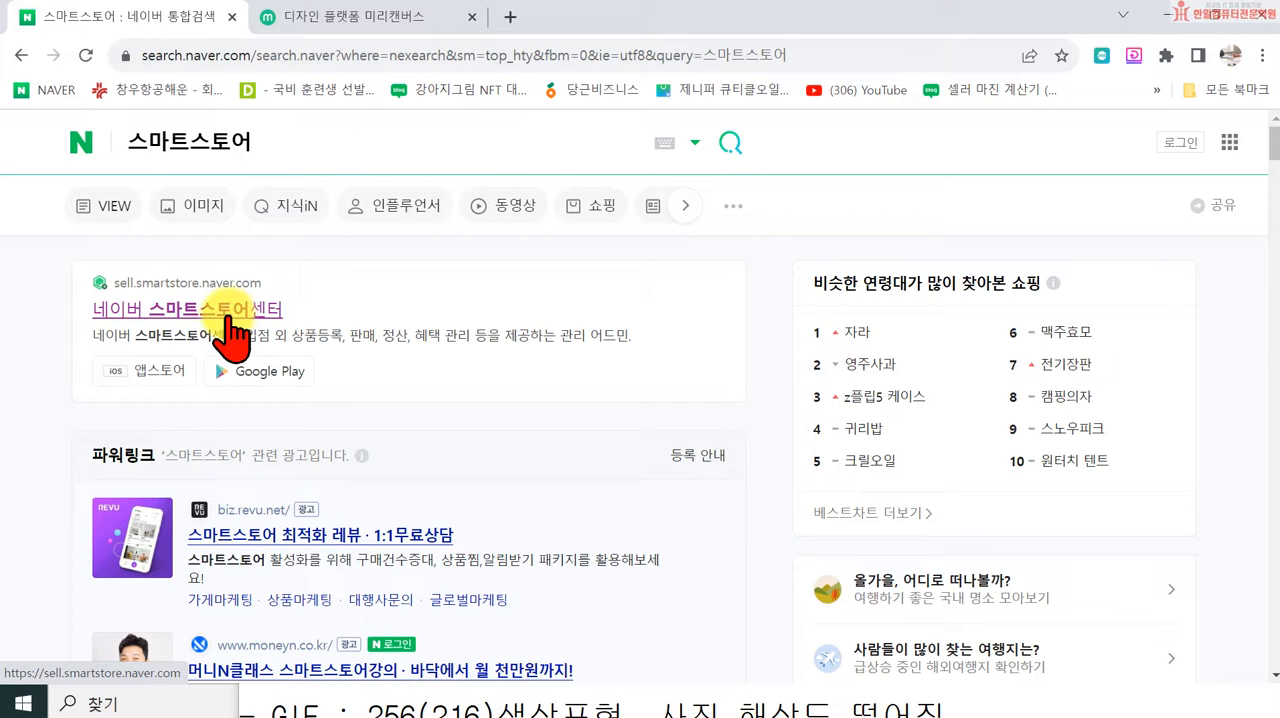
Step: Open 네이버 스마트스토어센터 and log in with the Naver ID option, entering the account ID and password
click(226, 318)
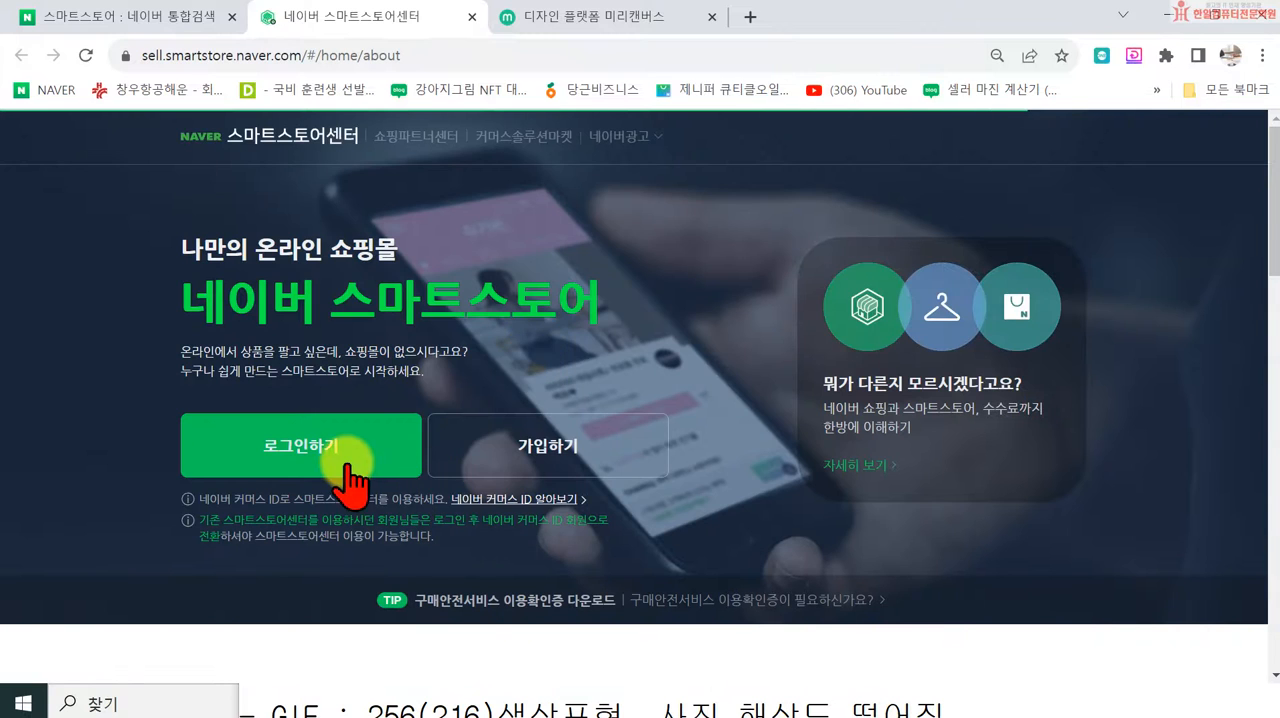
click(346, 462)
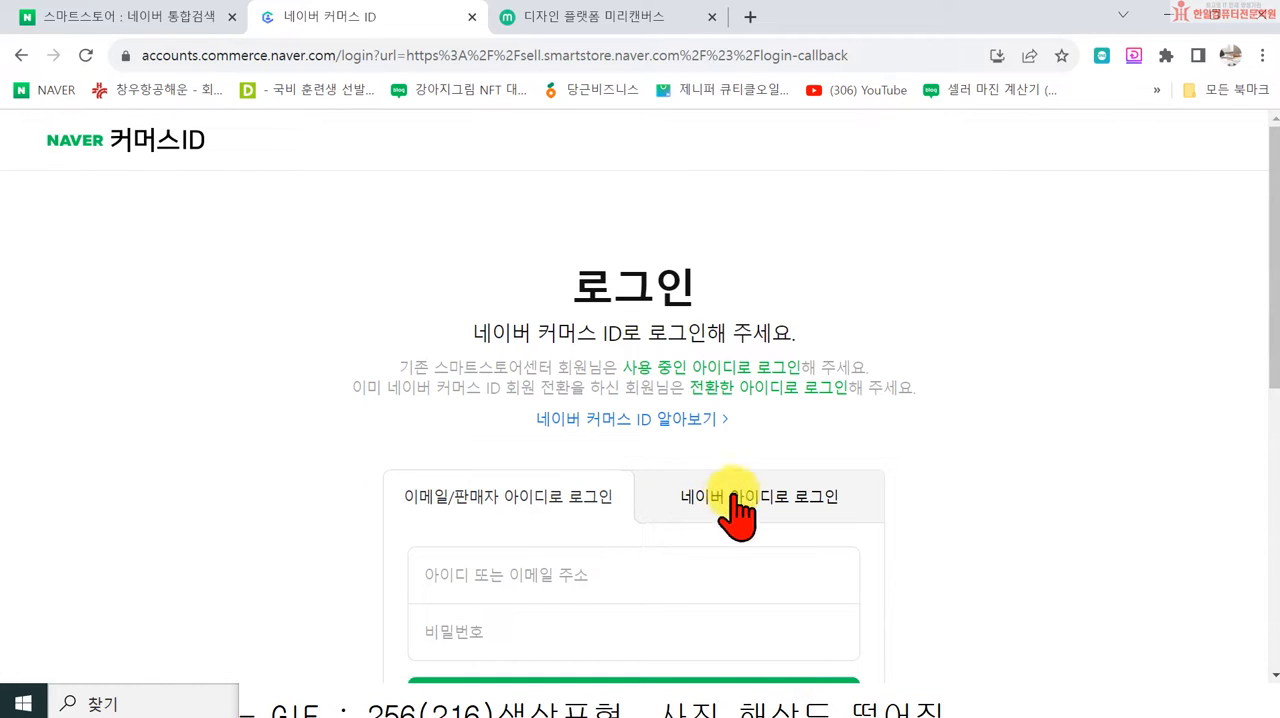
click(727, 500)
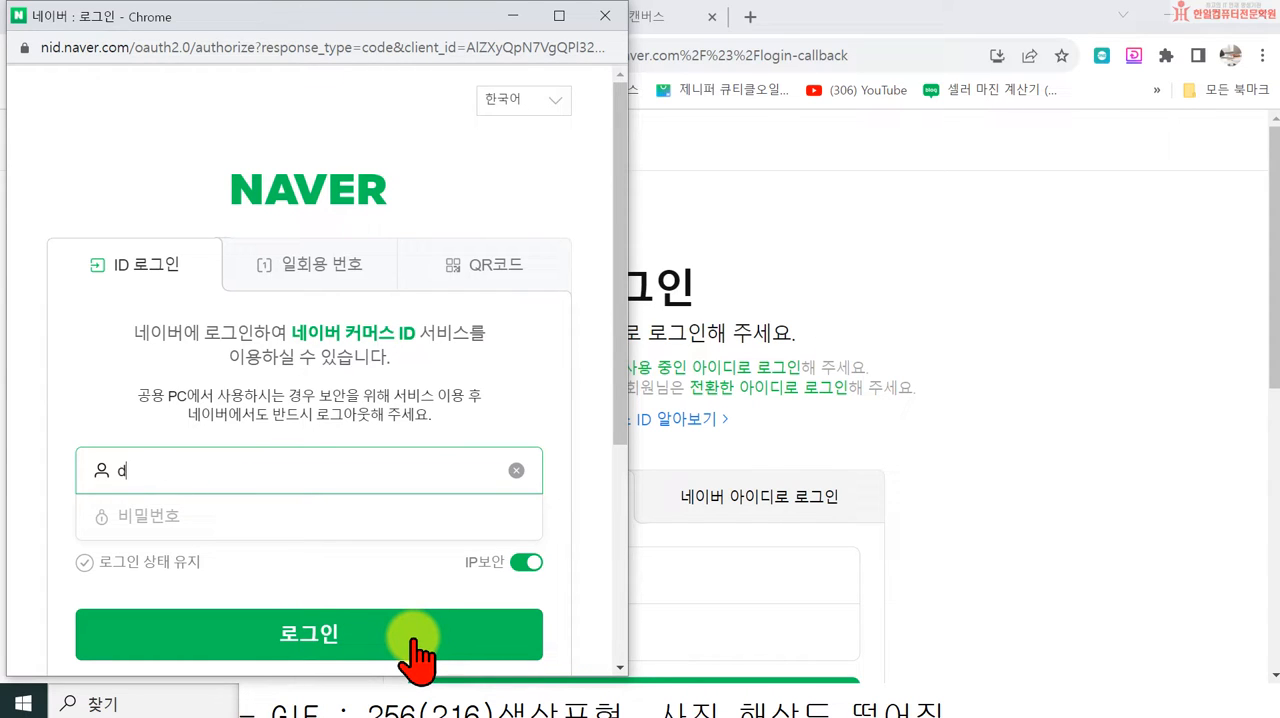
key(Tab)
text(••)
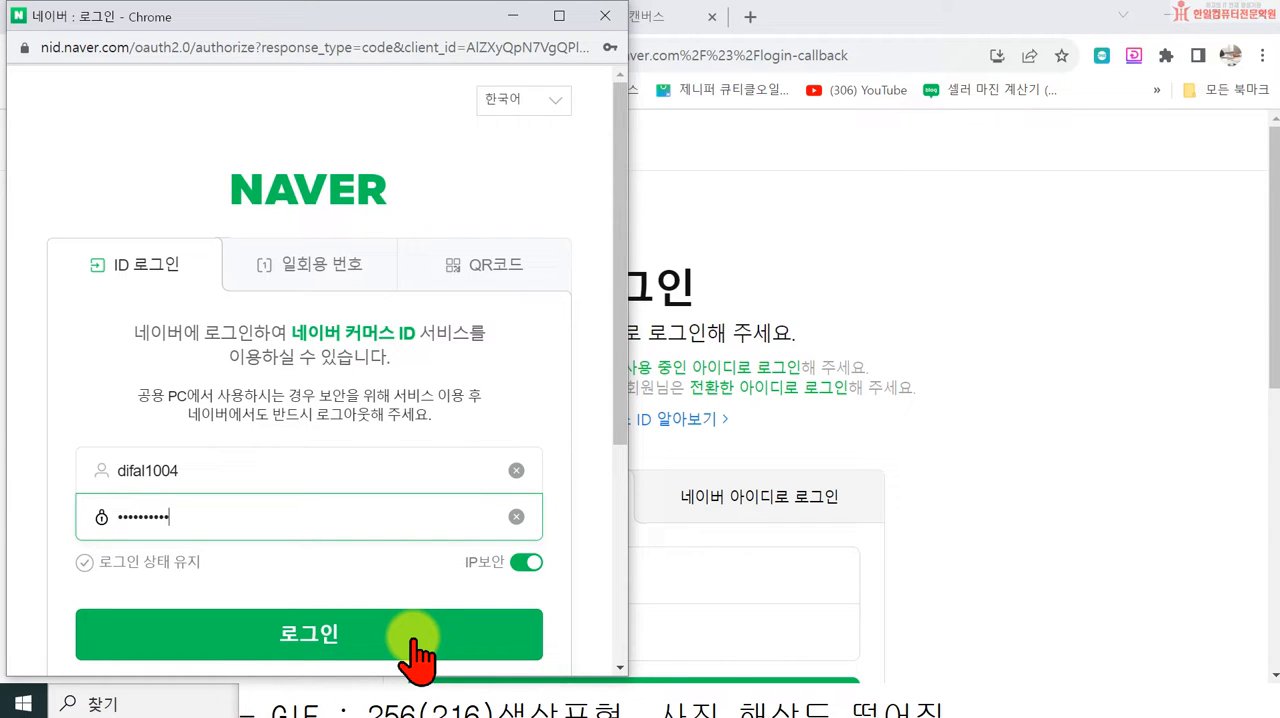
click(415, 640)
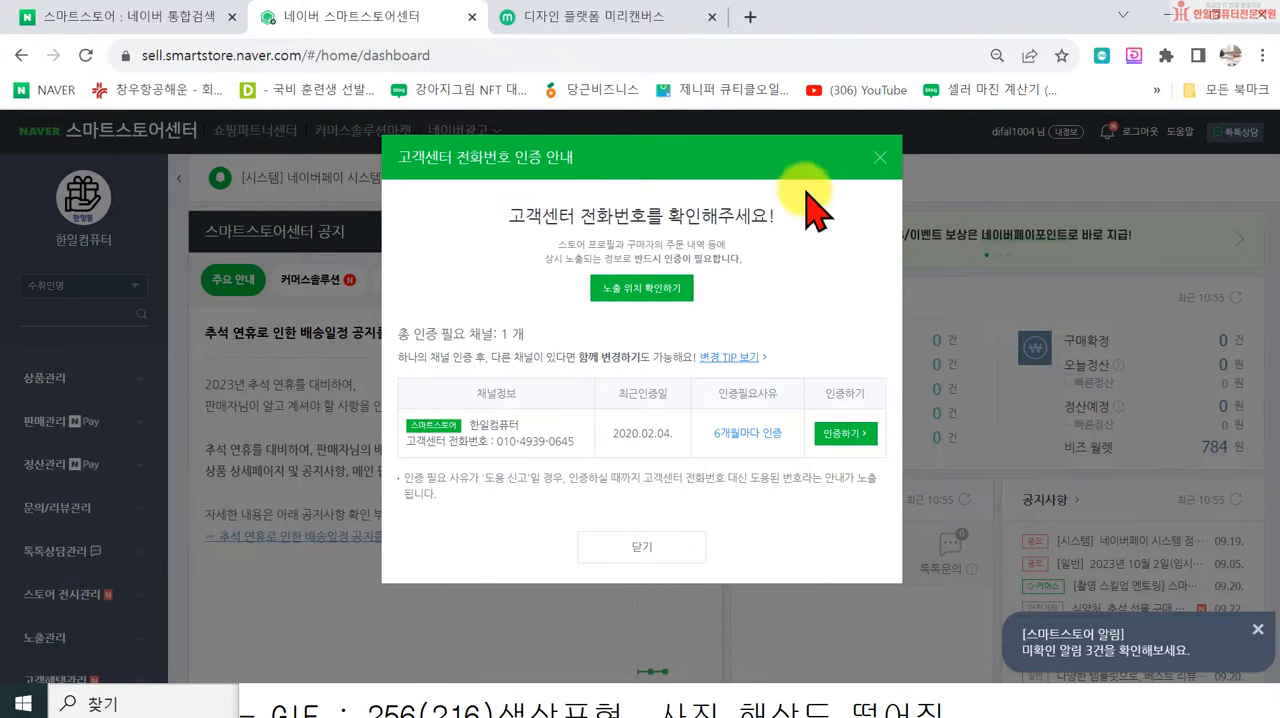
Step: Dismiss the customer center phone verification notice, confirming its closure, and close the 스마트스토어센터 공지 notice
click(881, 160)
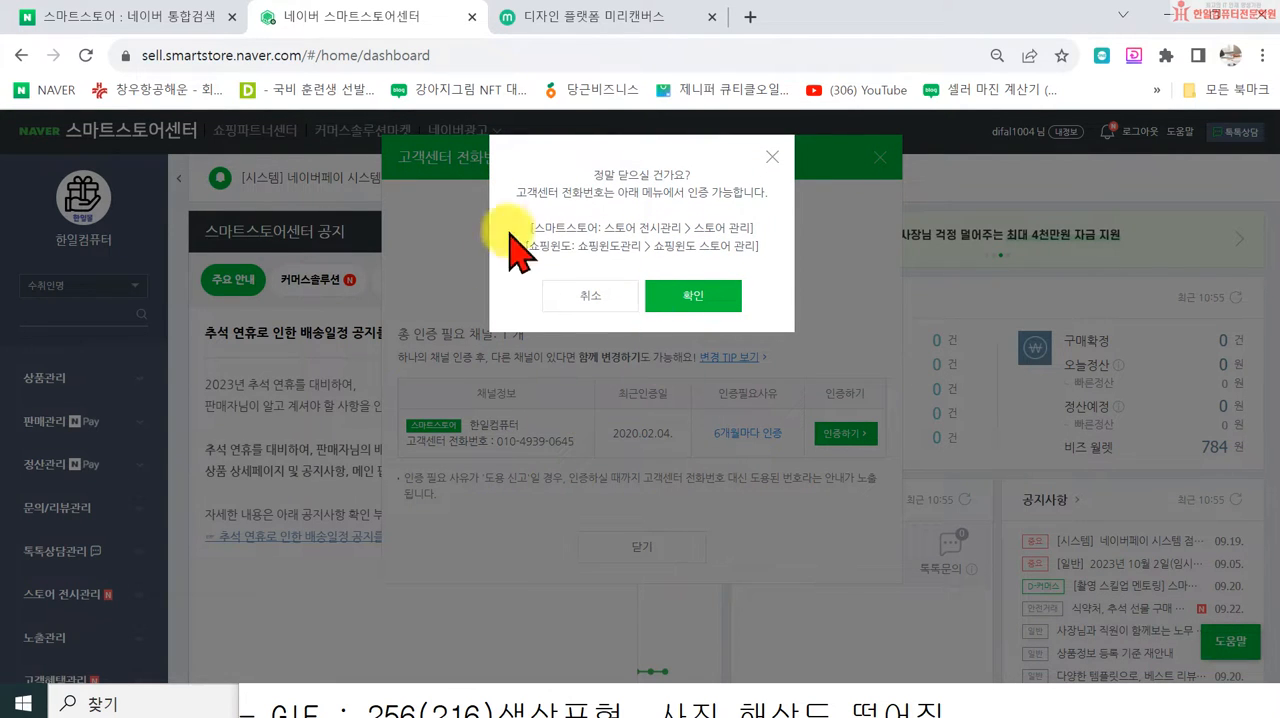
click(692, 306)
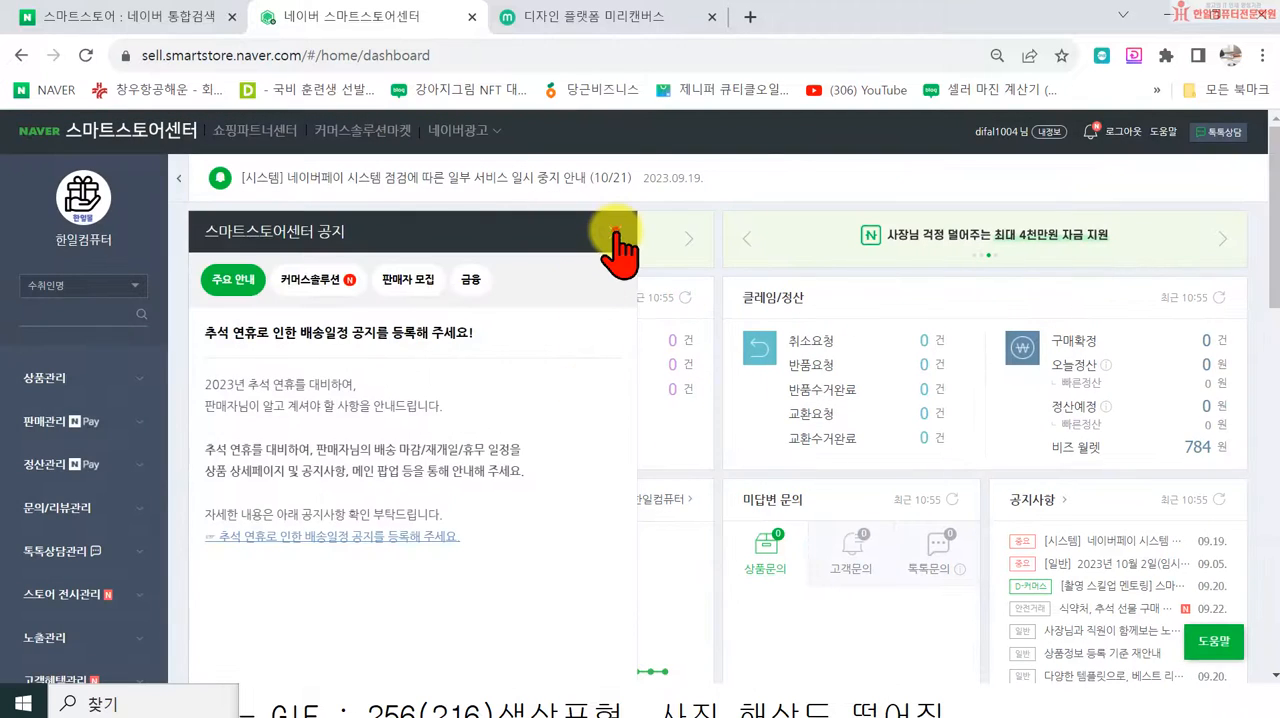
click(614, 234)
Step: Open 스토어 관리 under 스토어 전시관리 to view the store information, and exit the 스마트스토어 관리 design editor
scroll(165, 385, down, 2)
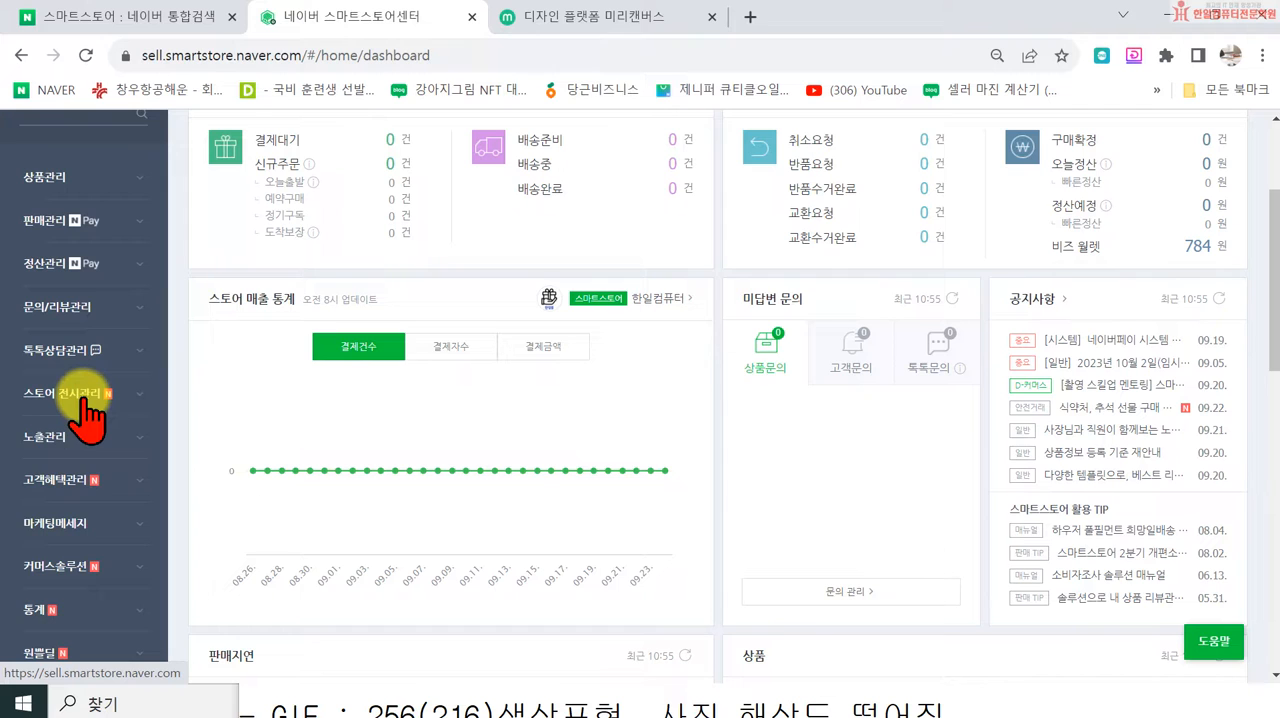
click(88, 400)
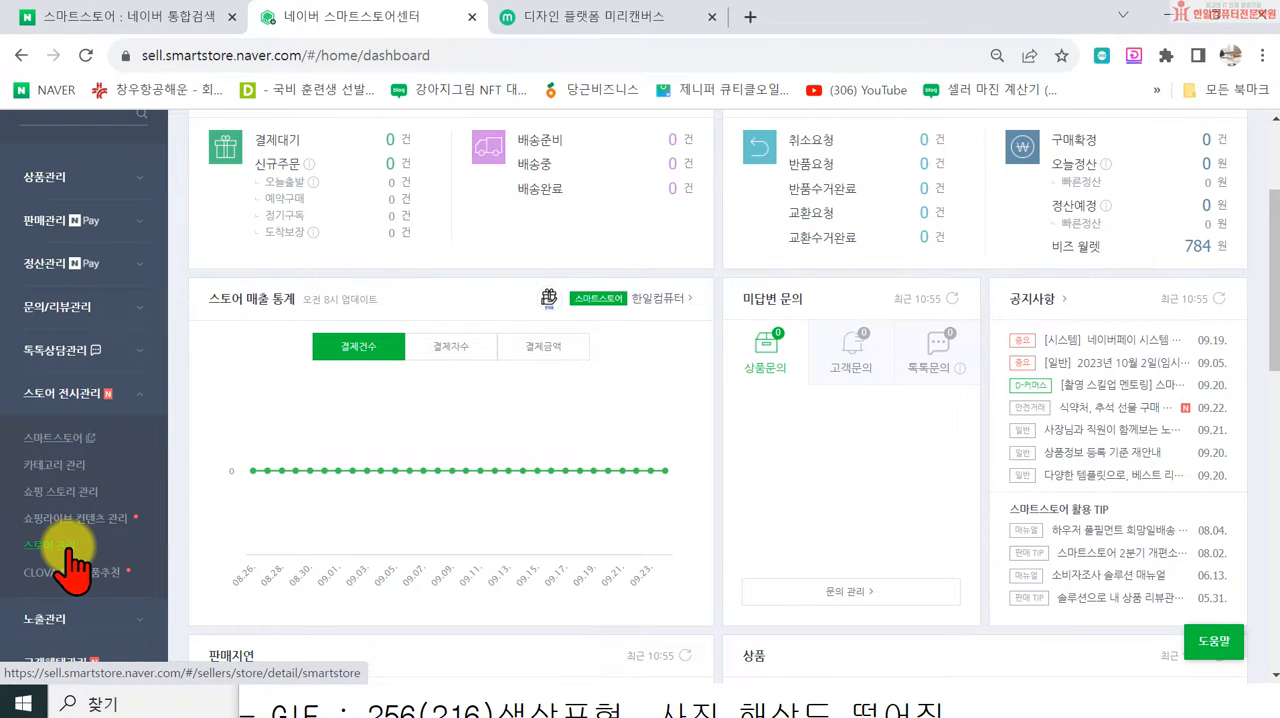
click(72, 546)
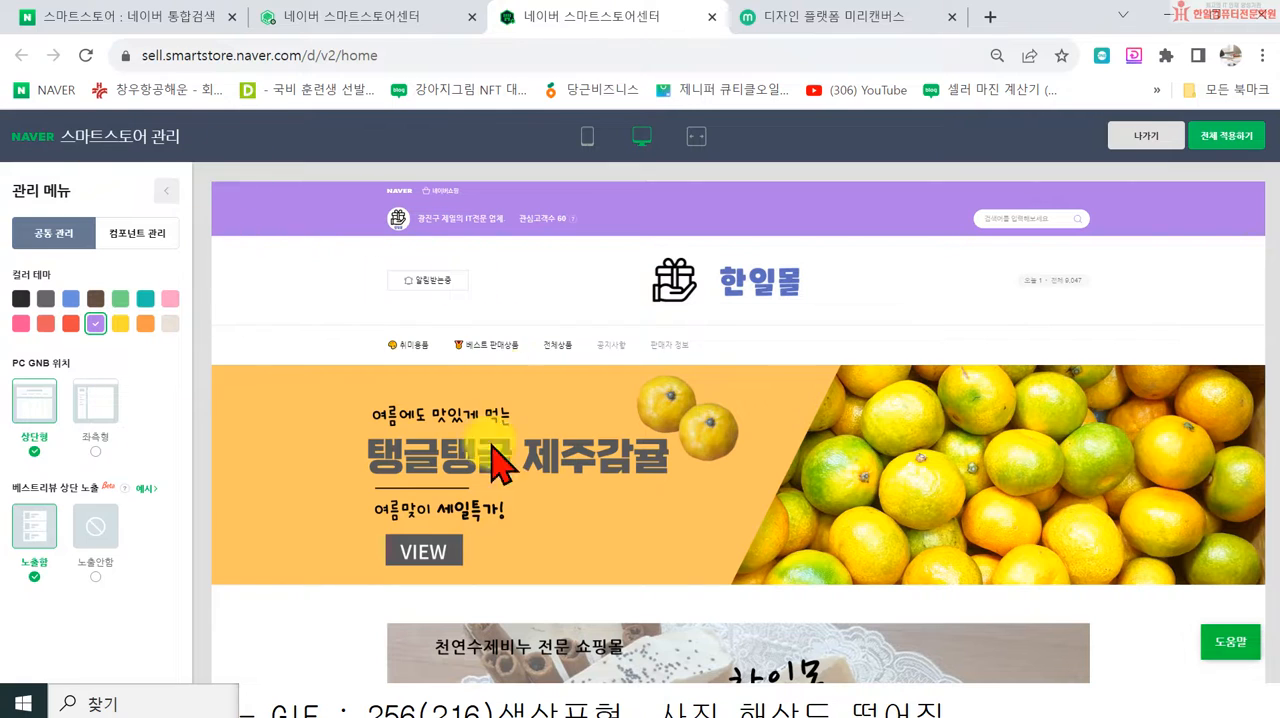
click(1130, 136)
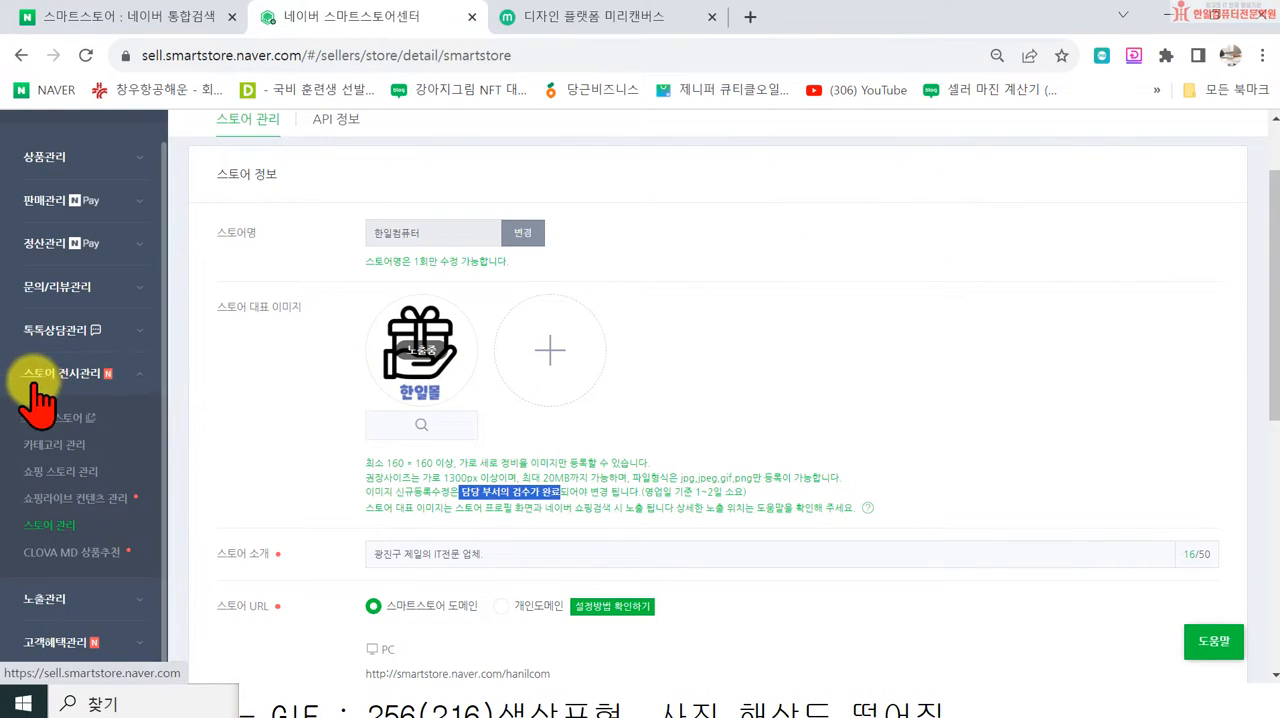
scroll(38, 360, up, 2)
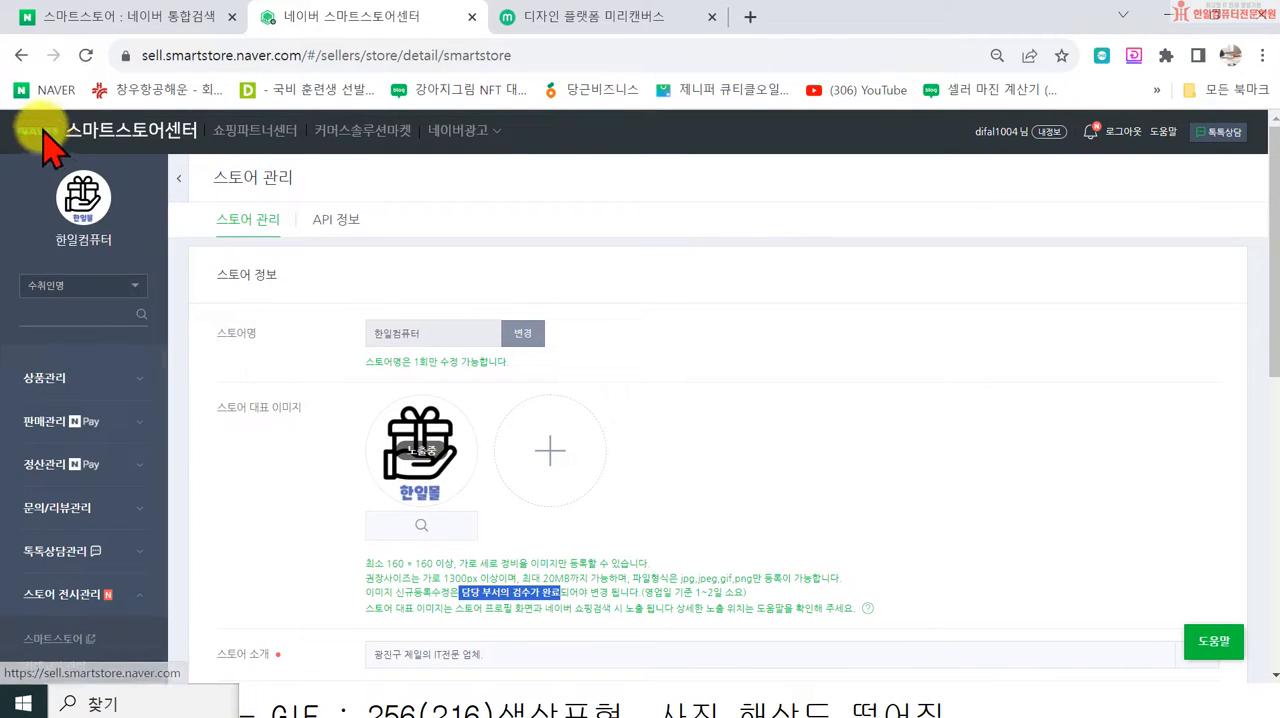
Step: Return to the seller center home page and dismiss the phone verification and 스마트스토어센터 공지 notices again
click(98, 135)
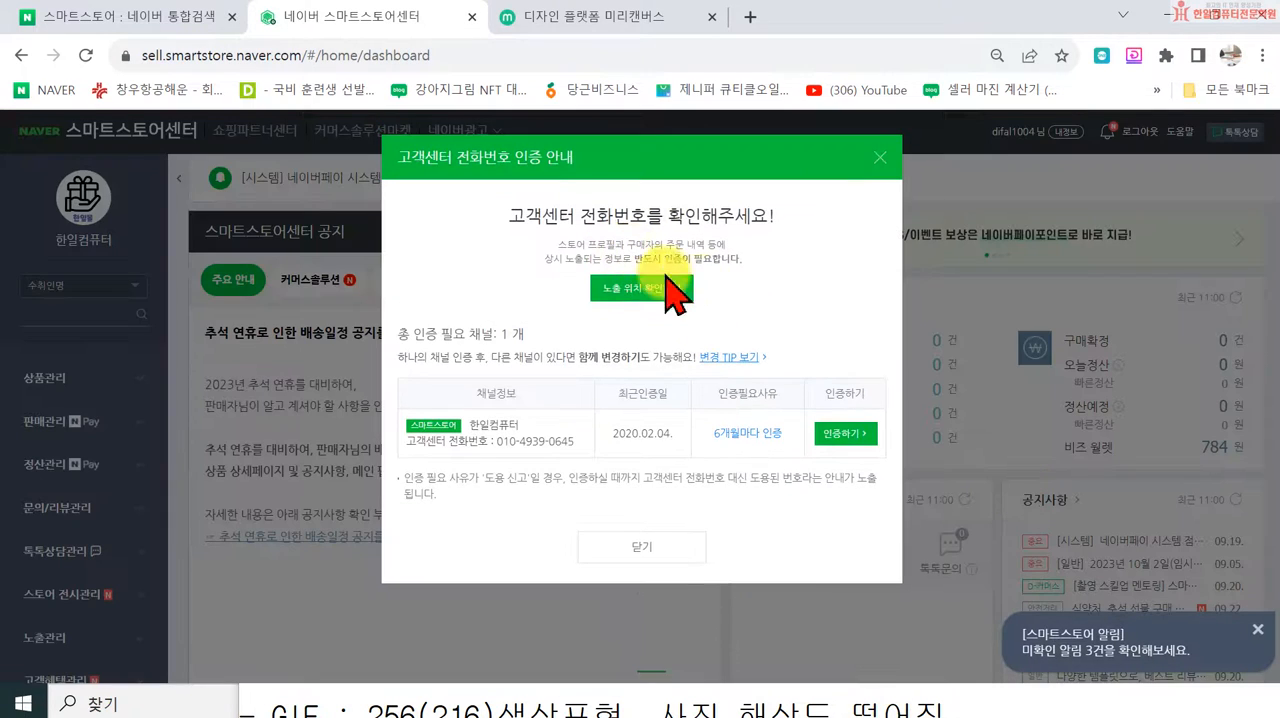
click(880, 157)
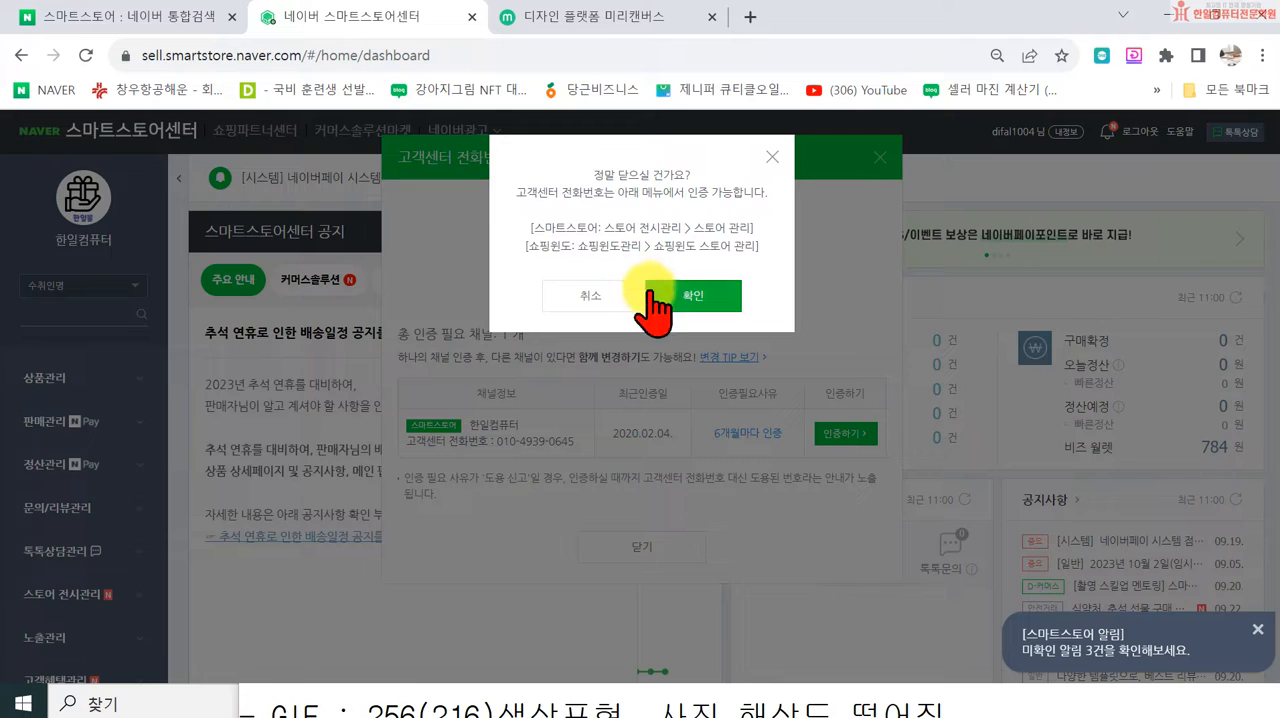
click(660, 294)
click(615, 233)
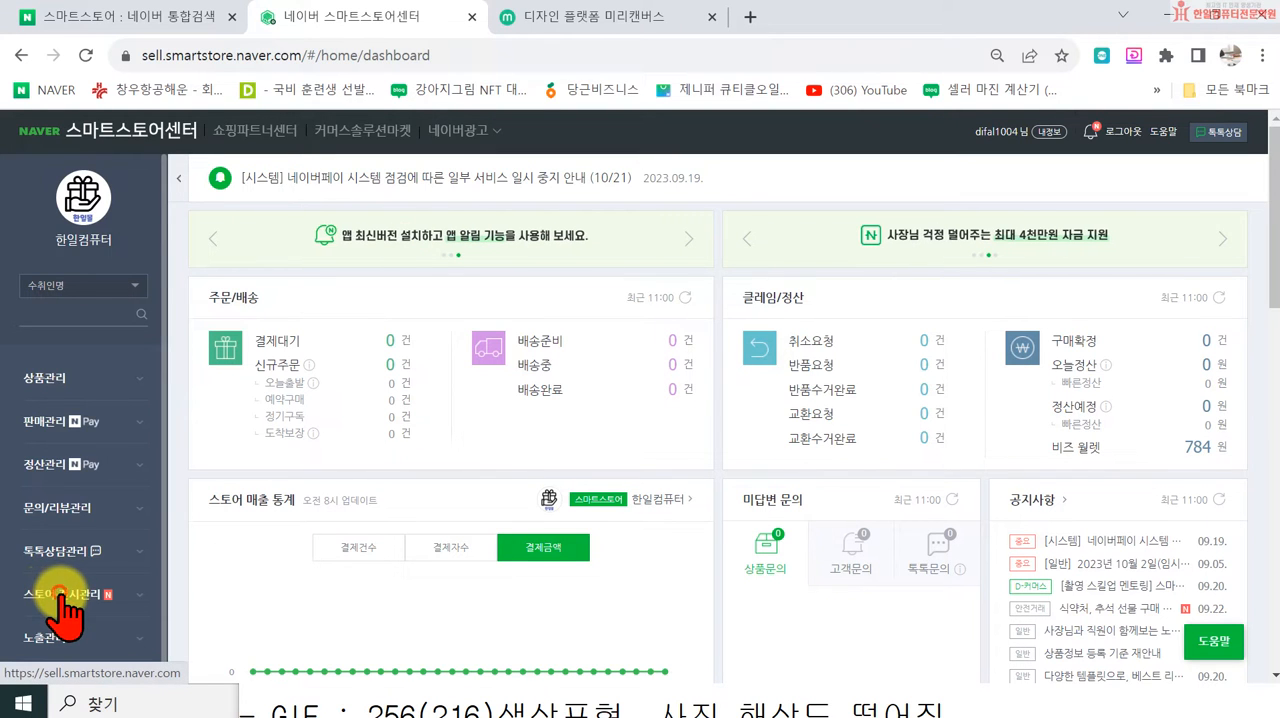
Step: Open the 스마트스토어 design editor under 스토어 전시관리, try the black and gray color themes, and show the store in the PC preview
scroll(63, 603, down, 2)
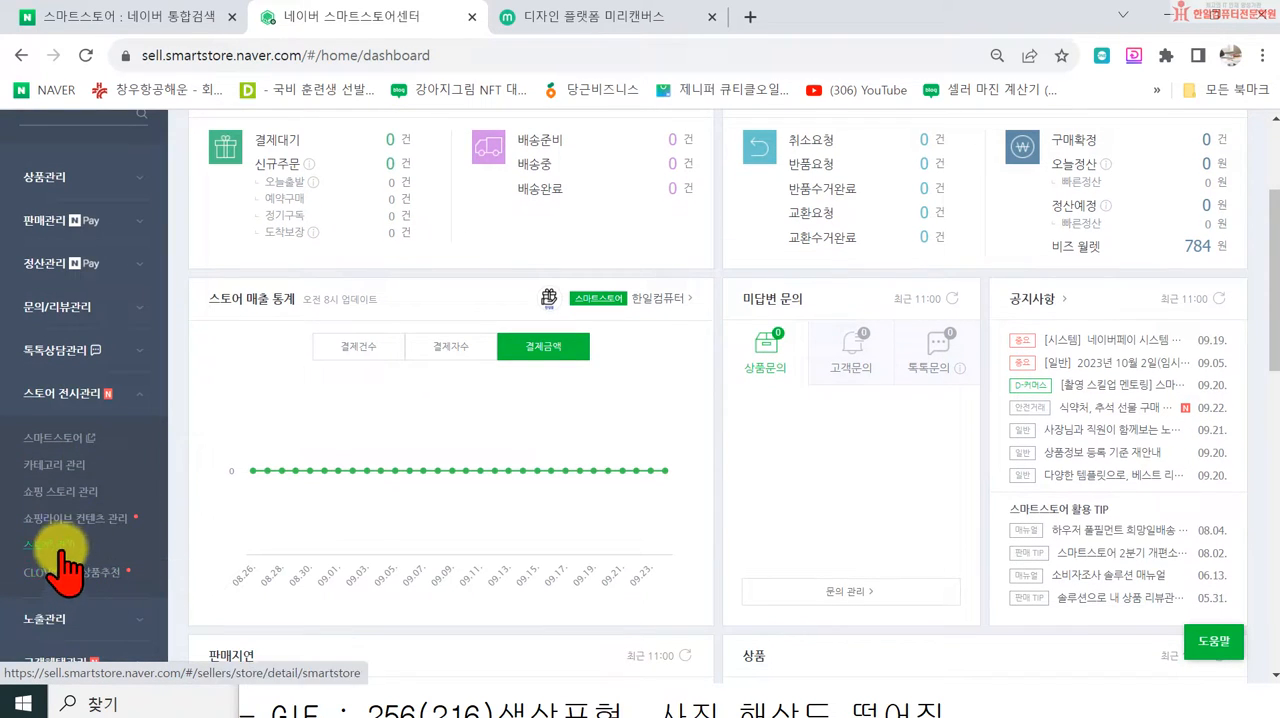
click(52, 438)
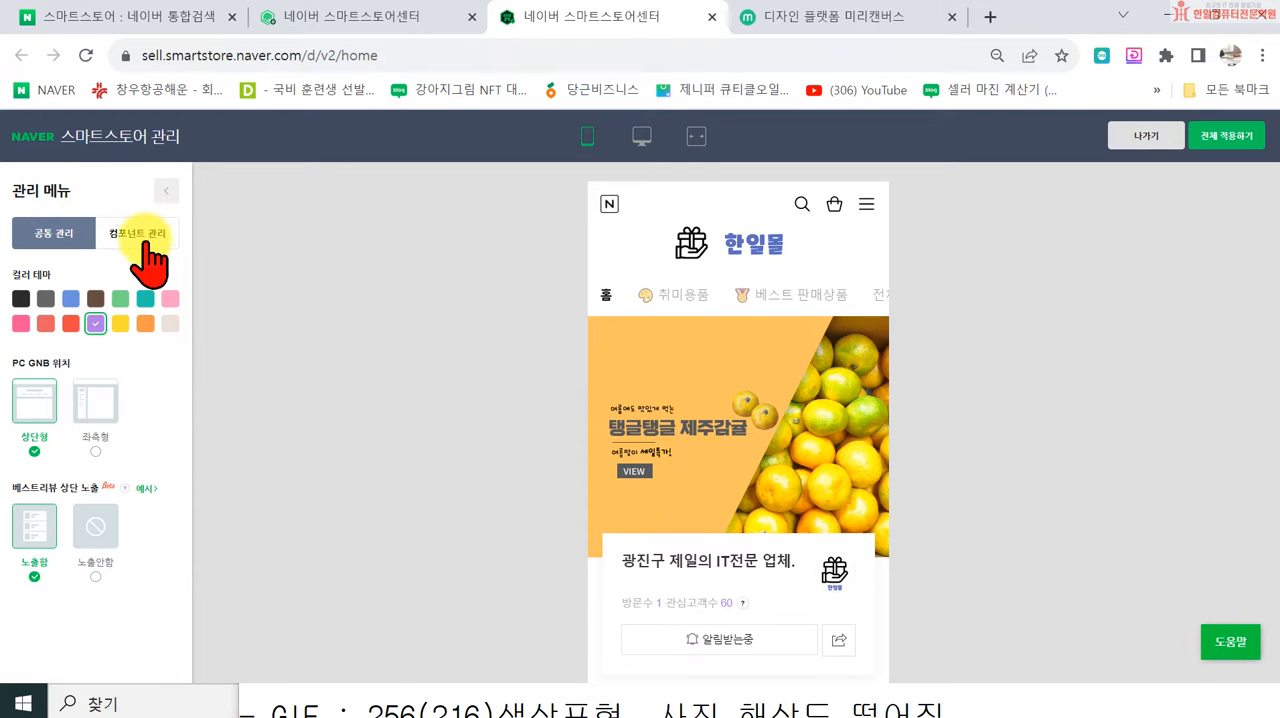
click(20, 297)
click(45, 297)
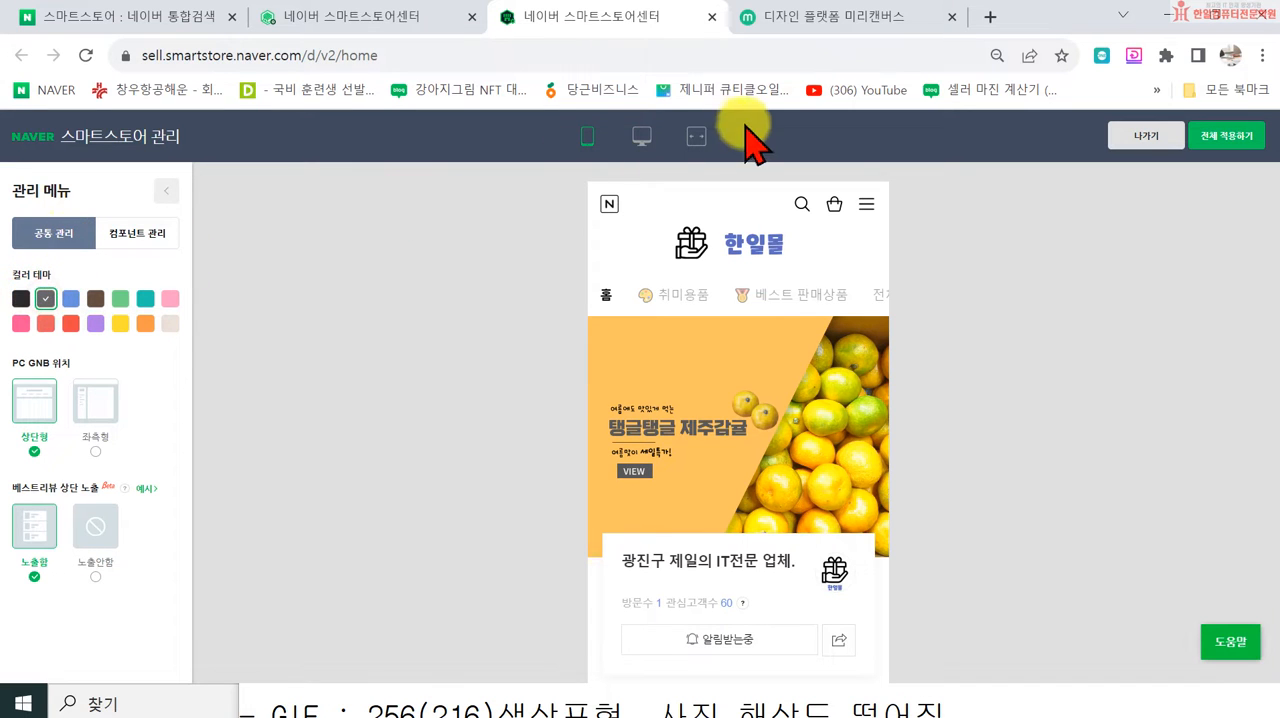
click(642, 136)
Step: Try the blue, brown, green, teal, pink, beige, orange and yellow color themes on the PC store preview
click(70, 297)
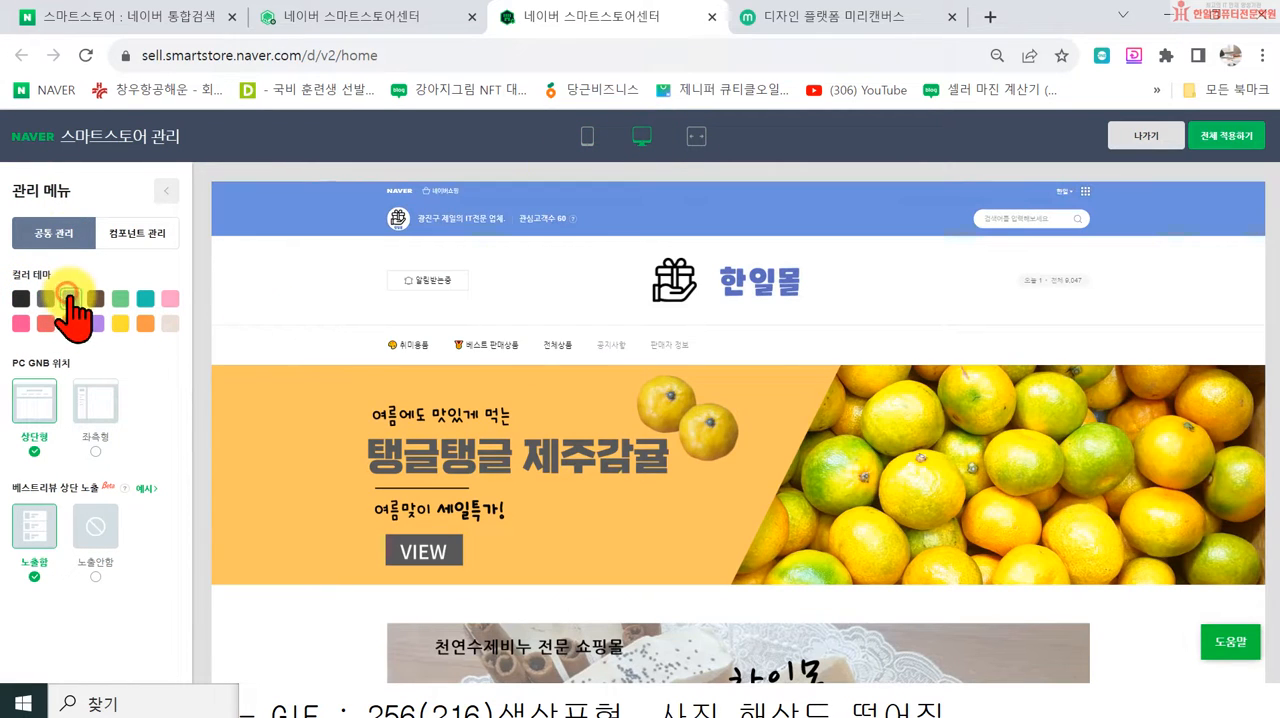
click(96, 298)
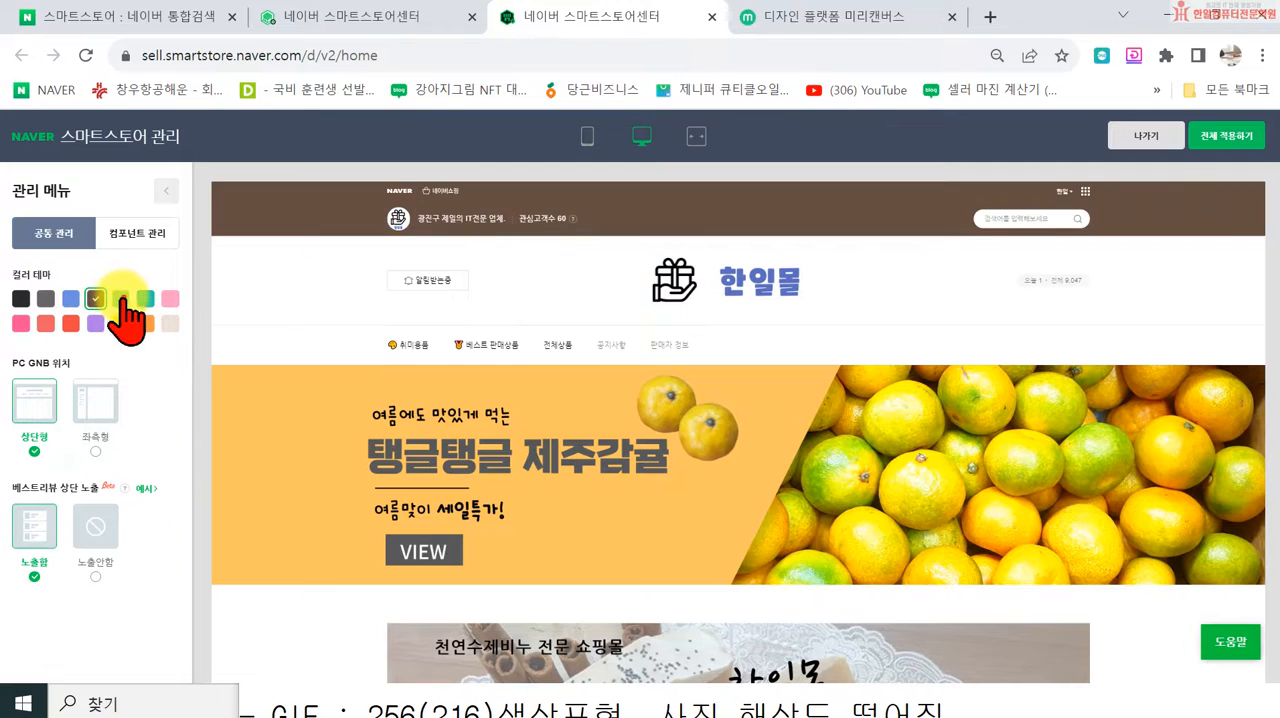
click(120, 298)
click(145, 298)
click(170, 298)
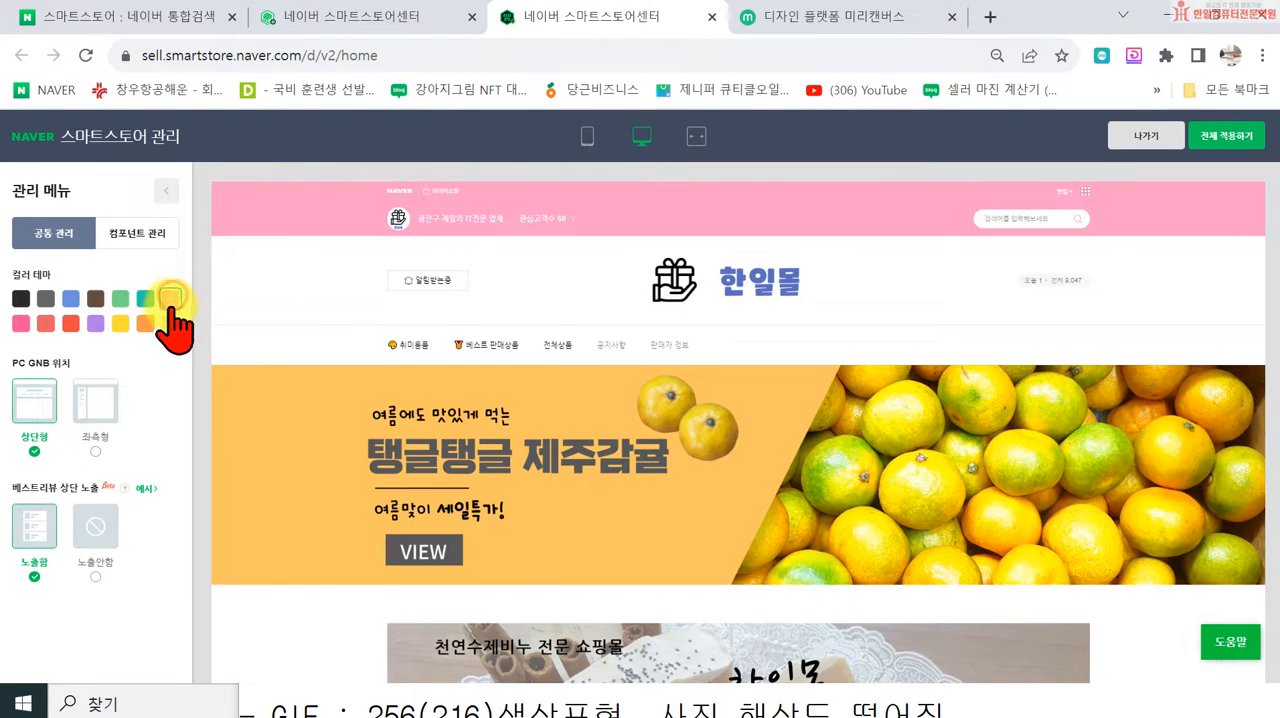
click(167, 322)
click(145, 323)
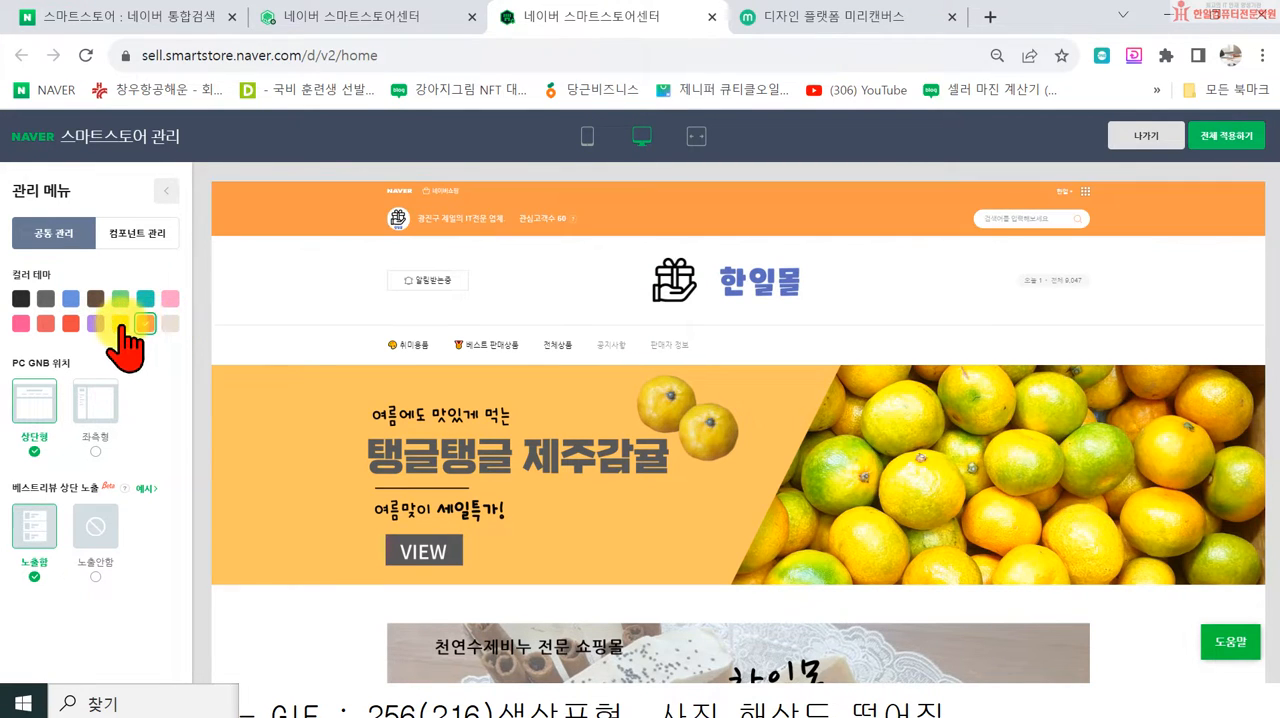
click(120, 323)
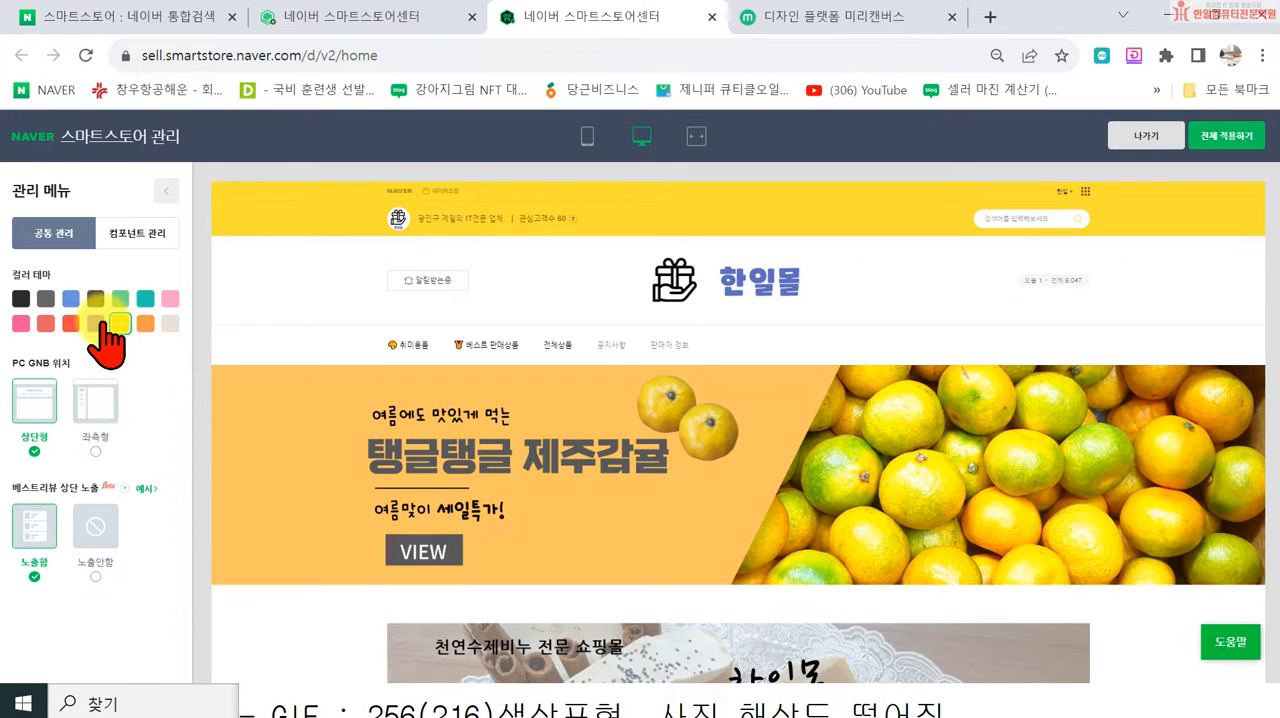
Step: Set the store's color theme to purple, apply it to the whole store, and acknowledge the save message
click(97, 322)
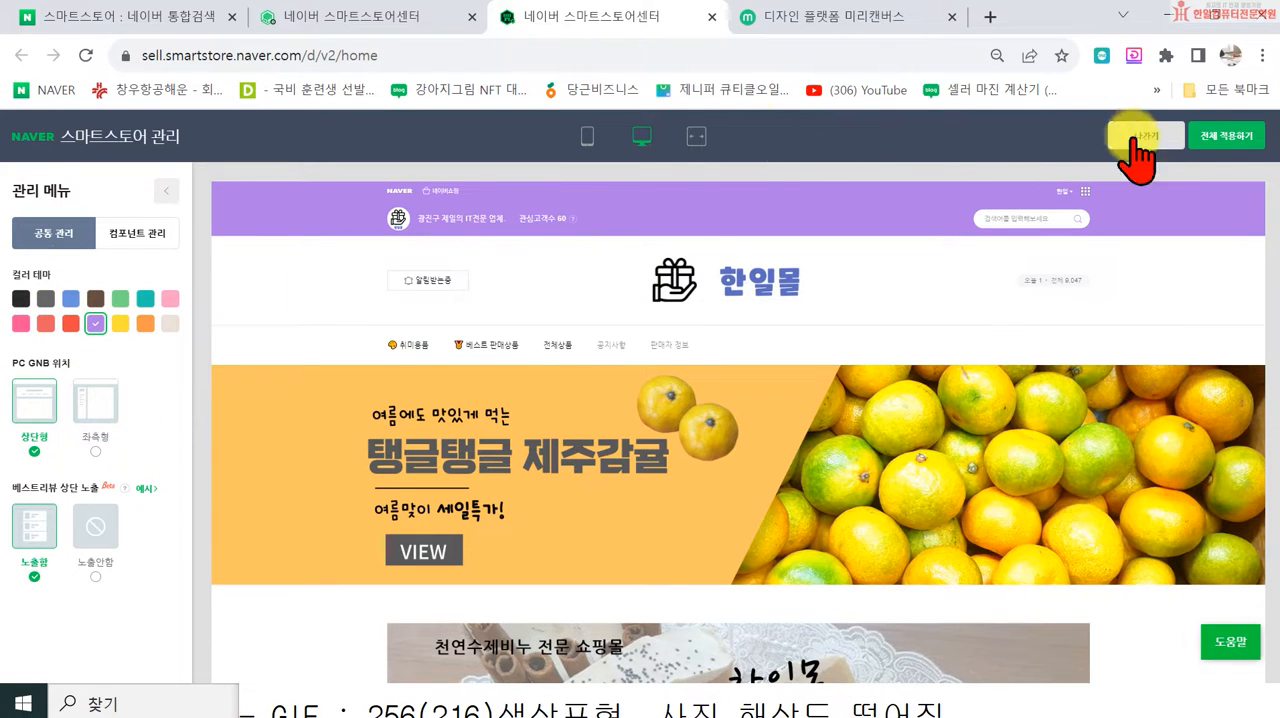
click(1242, 136)
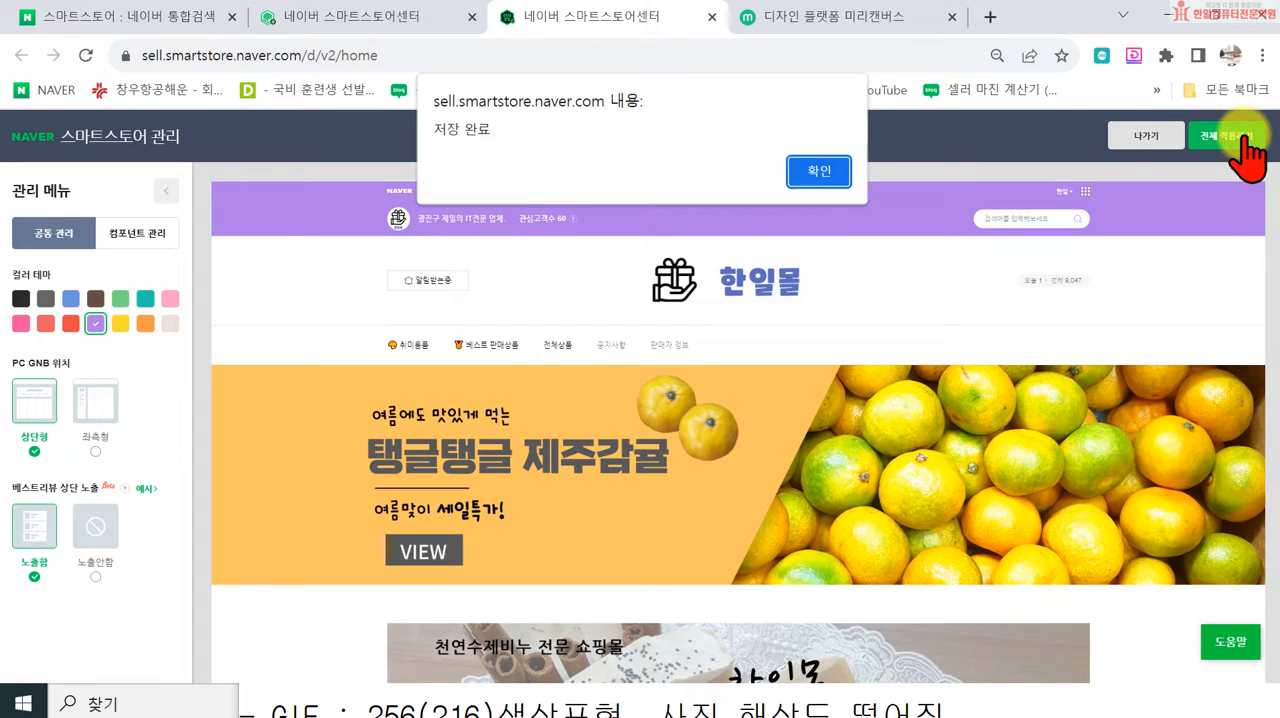
click(815, 182)
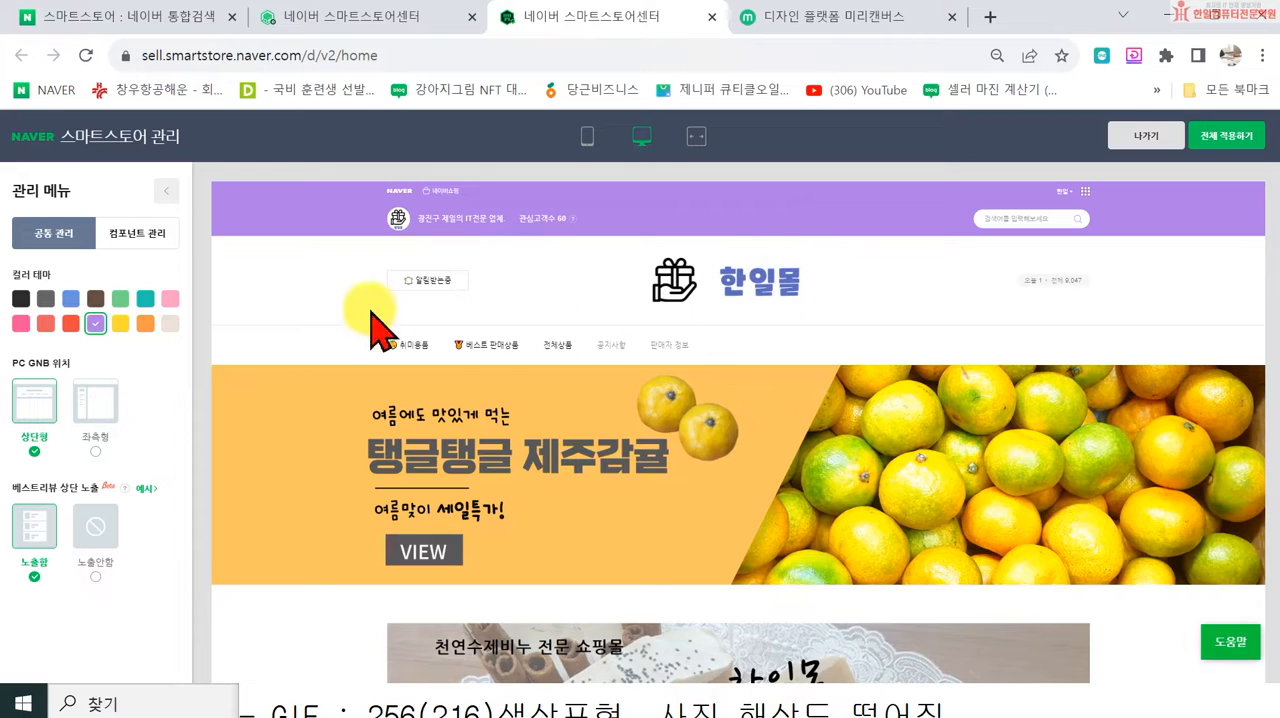
Step: Open the 스토어 이름 component settings and compare the 텍스트형 and 로고형 store name displays, ending on 로고형
click(141, 258)
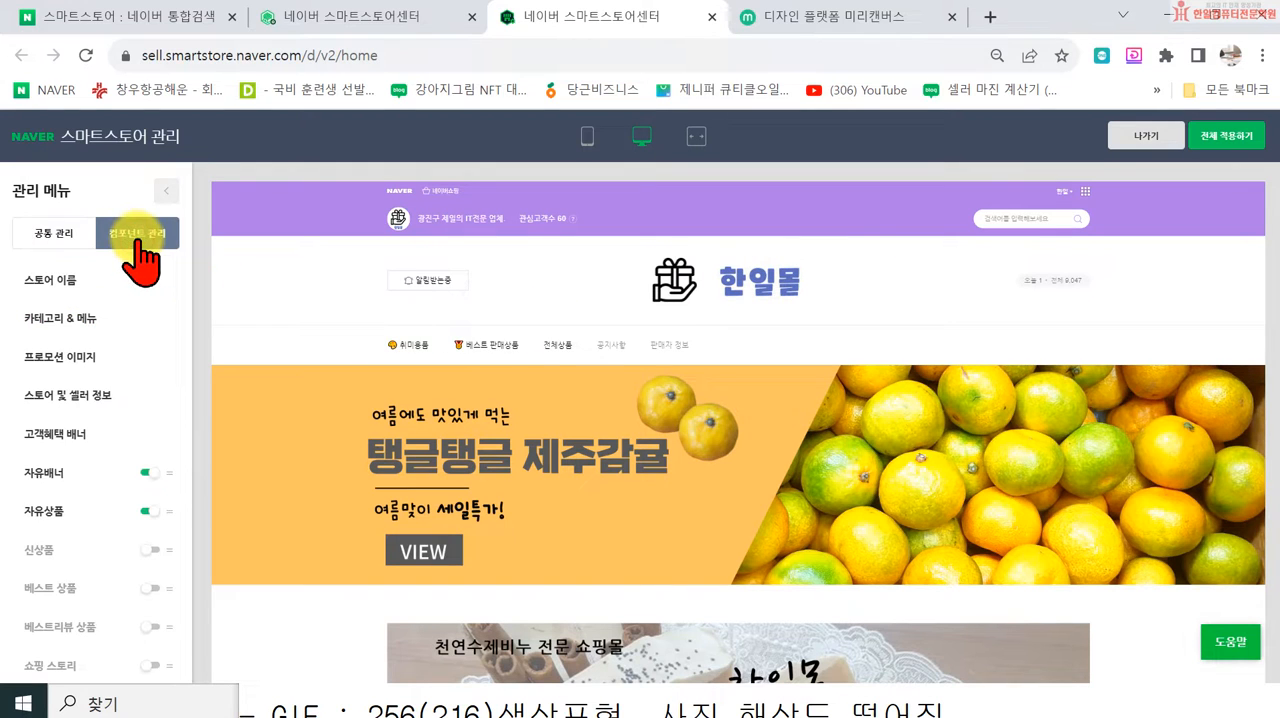
click(66, 288)
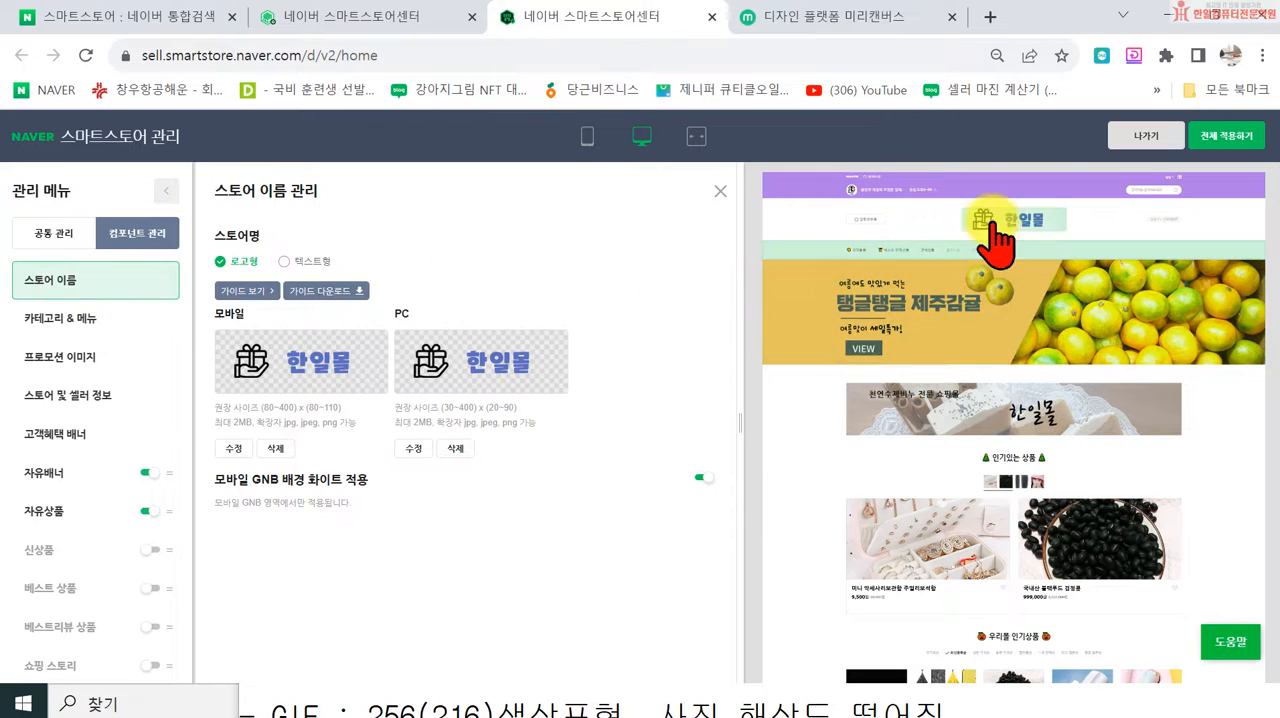
click(284, 261)
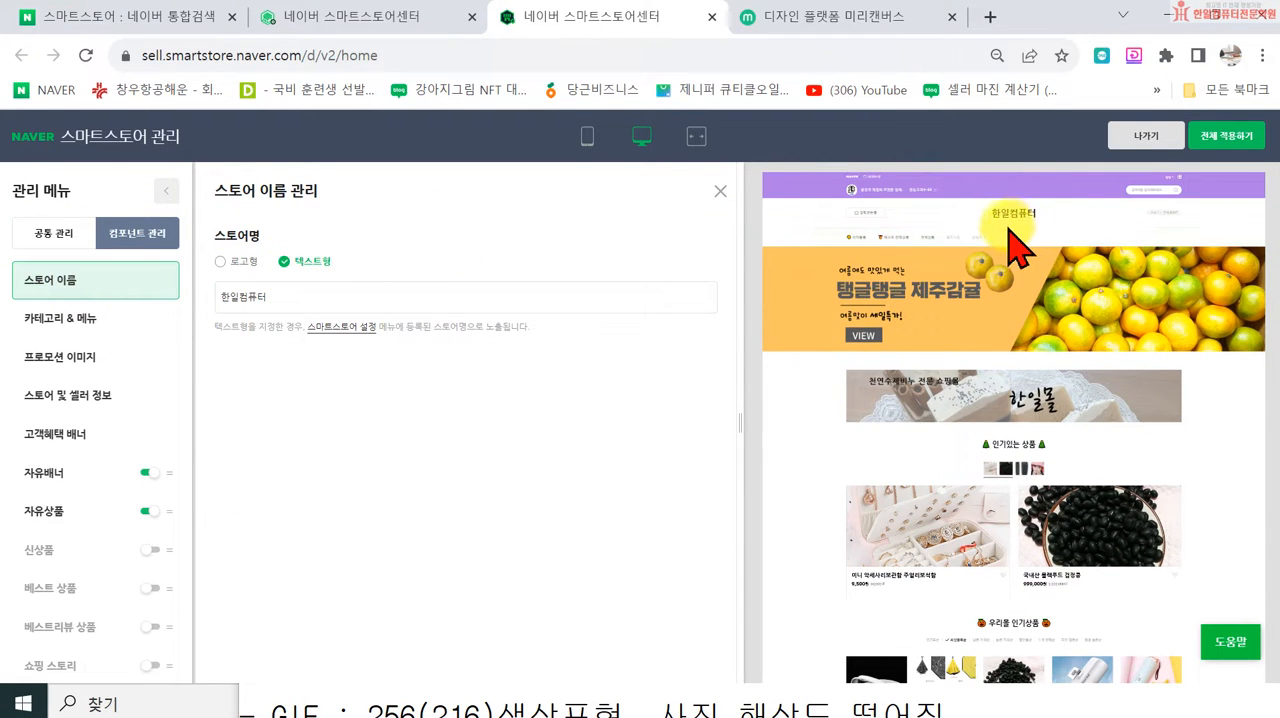
click(220, 262)
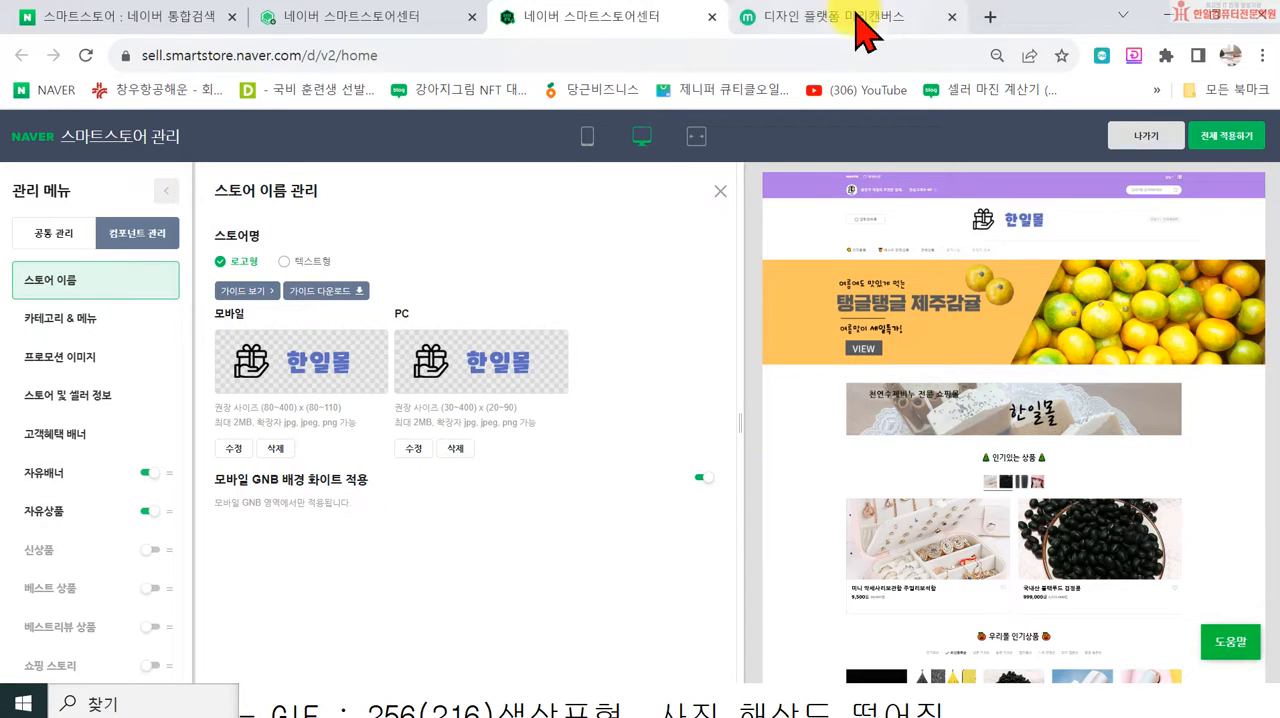
Step: Close the design editor, open 스토어 관리 in the seller center, and close the already open 미리캔버스 page
click(711, 17)
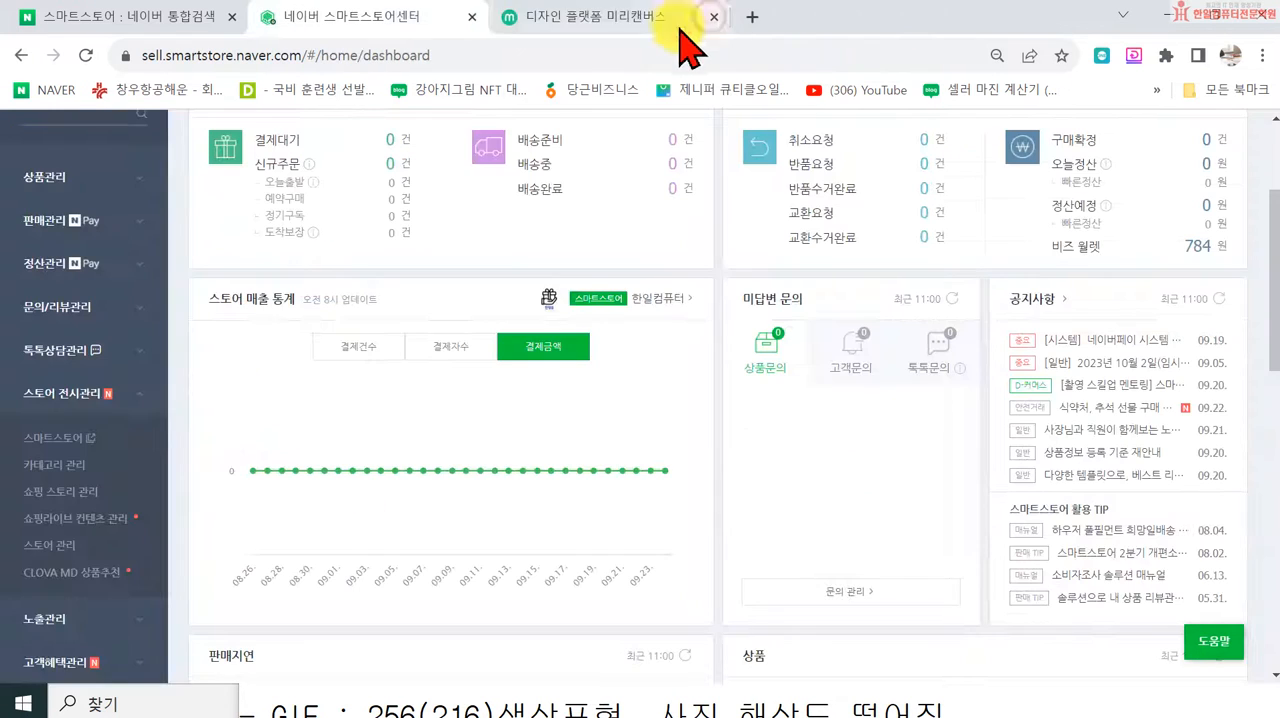
click(45, 547)
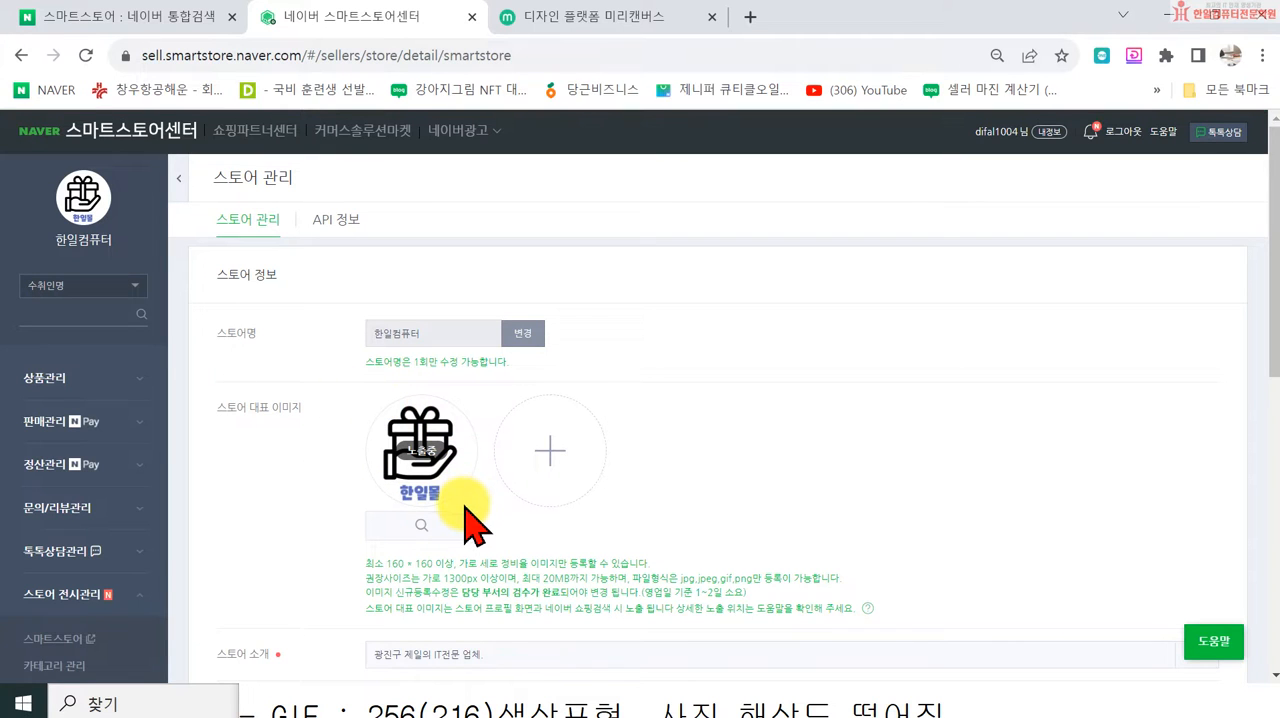
click(651, 20)
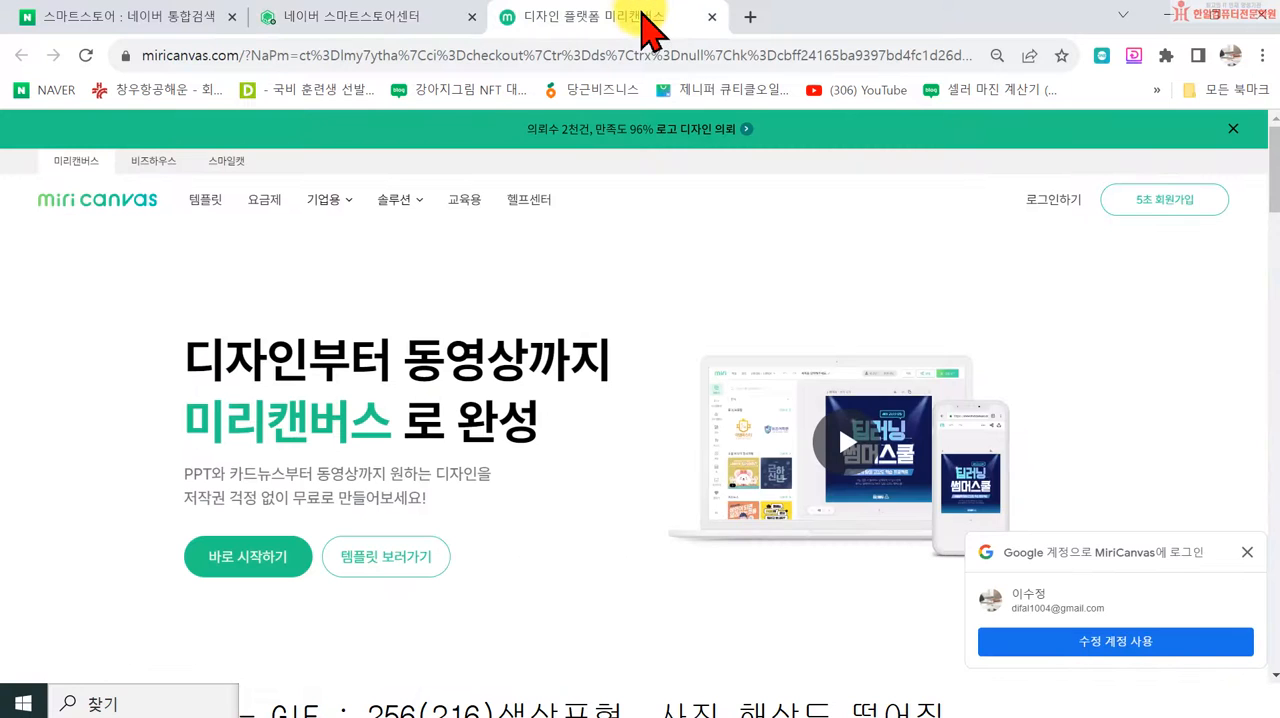
click(712, 17)
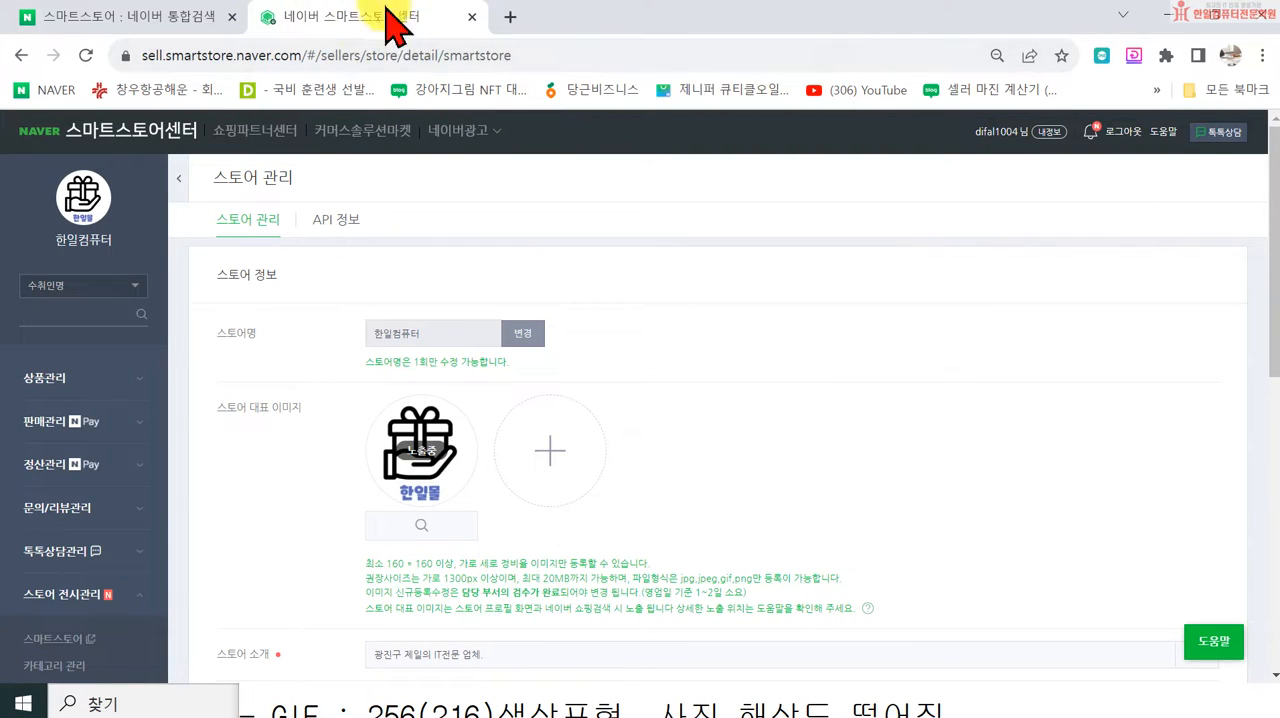
Step: Open NAVER in a new browser tab, search for 미리캔버스, and open the official miricanvas.com site
click(512, 17)
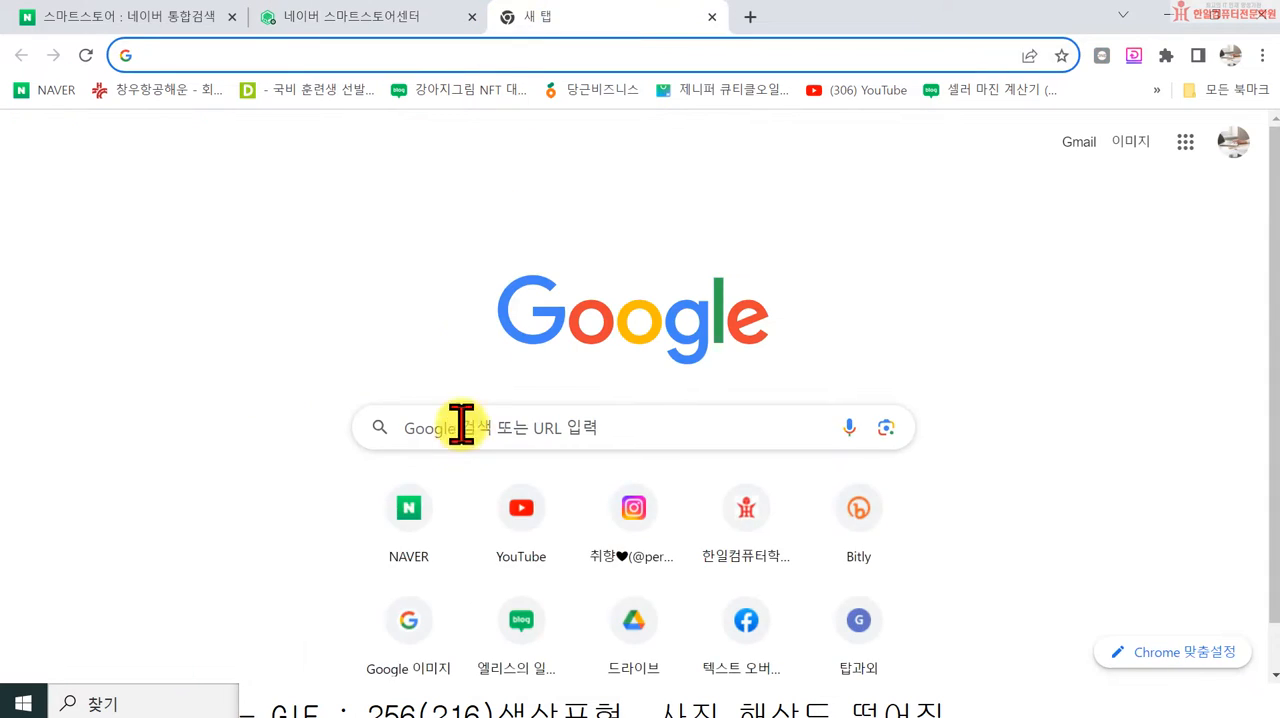
click(421, 509)
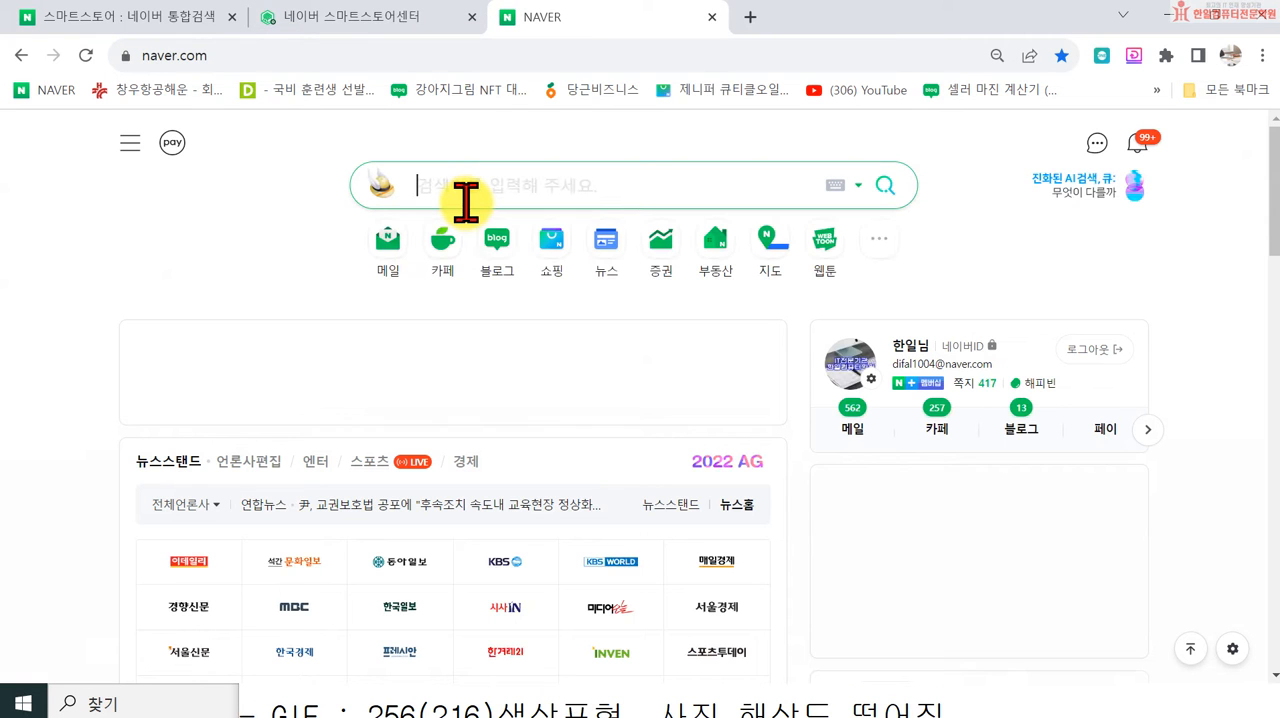
click(466, 203)
text(미리캔버스)
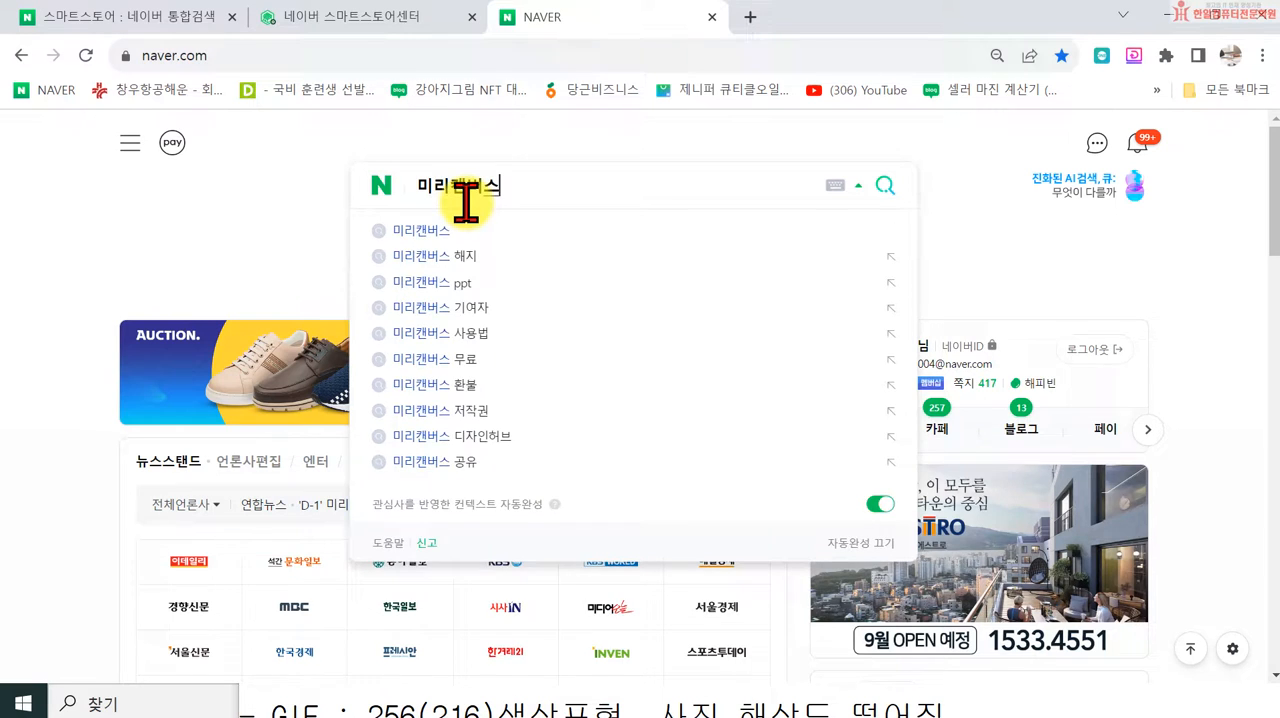
key(Return)
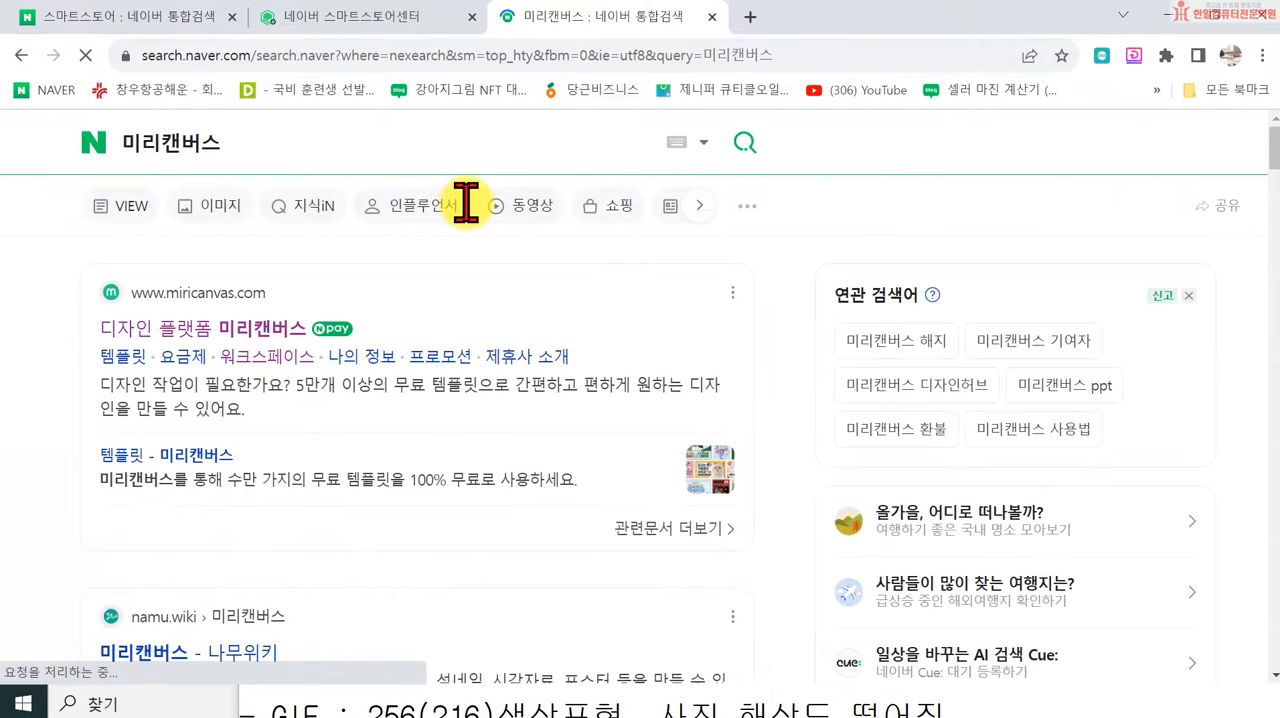
click(200, 335)
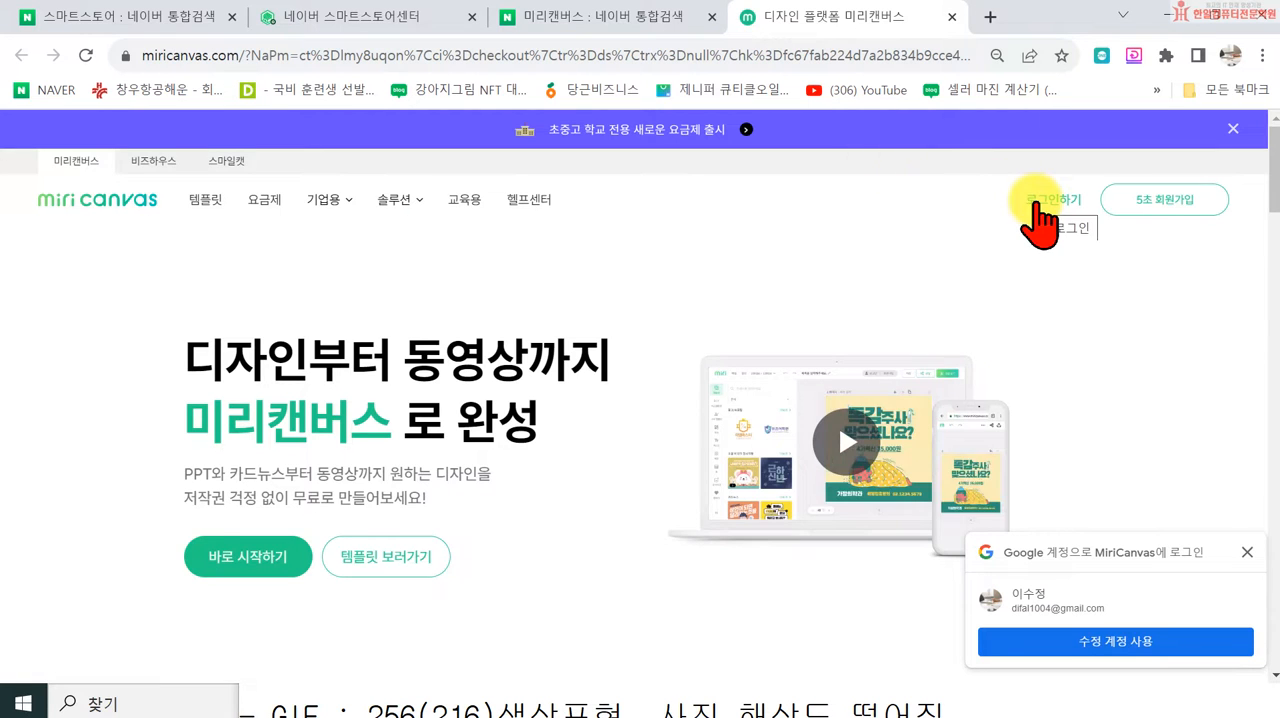
Step: Log in to 미리캔버스 with the Google account option, choosing the most recently used account
click(1040, 203)
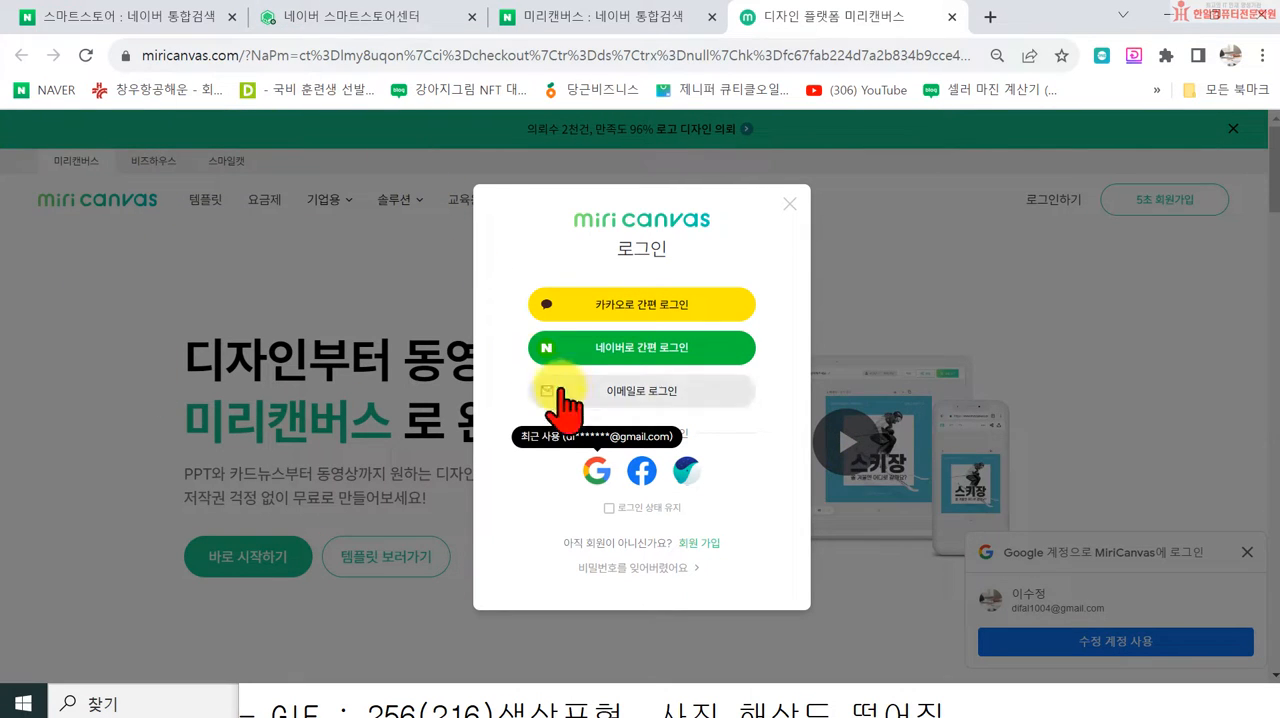
click(592, 470)
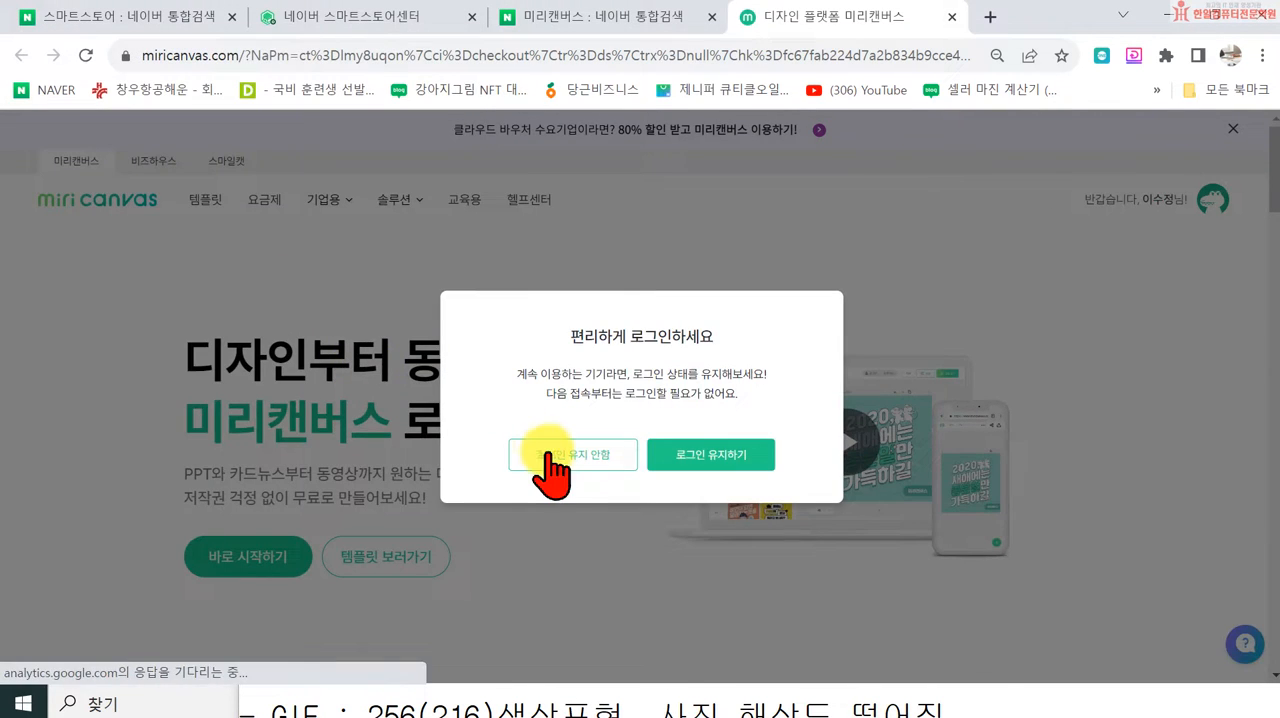
click(545, 455)
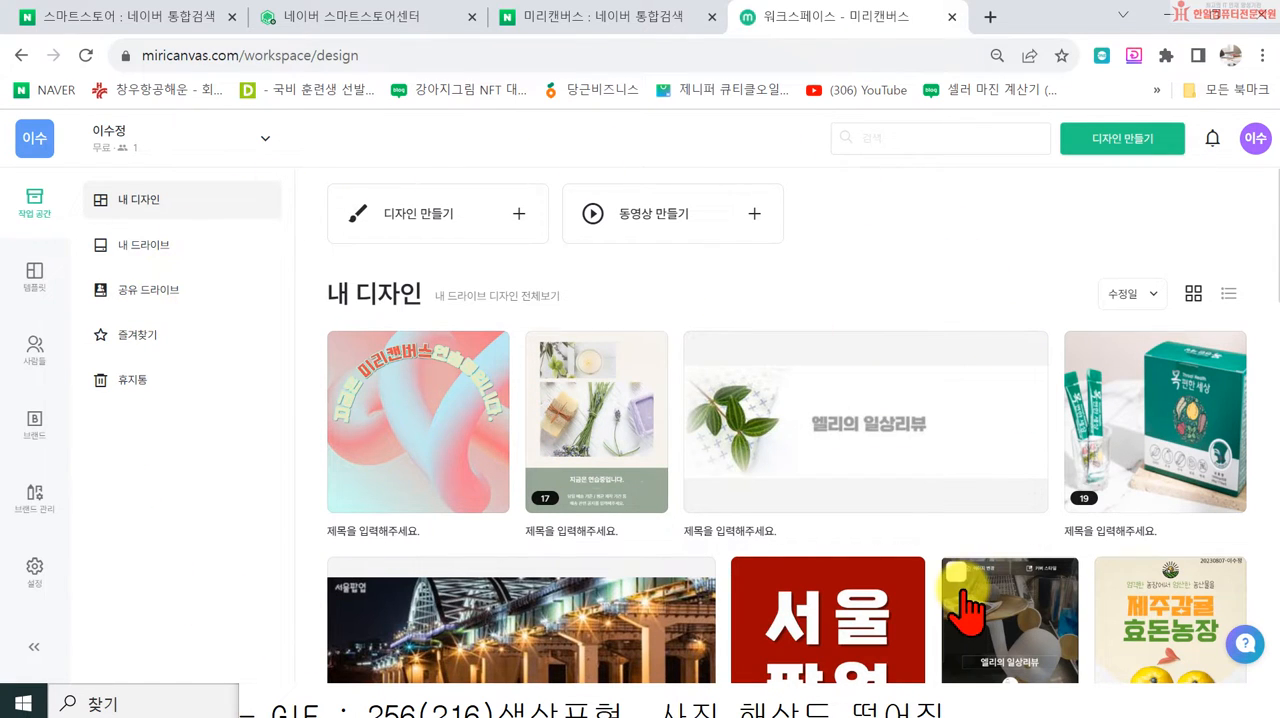
Step: Create a new 미리캔버스 design with a custom size of 1000 × 1000 px and dismiss the update news
click(1124, 142)
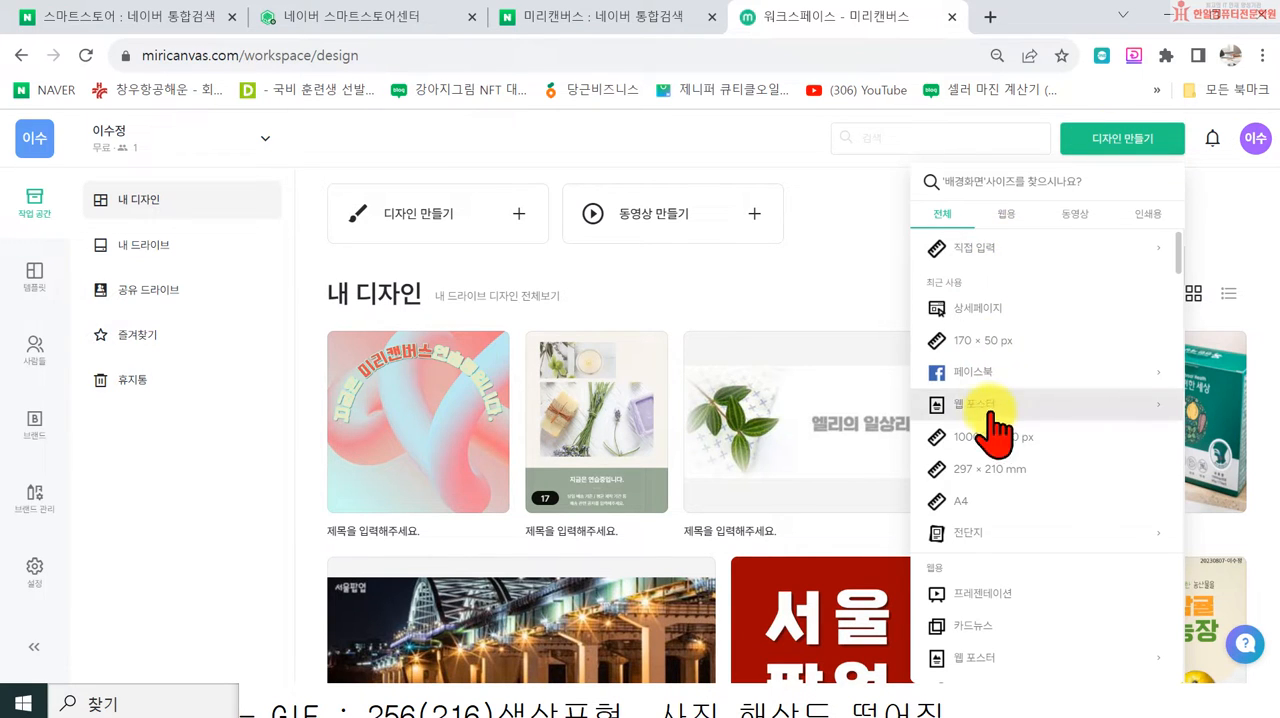
click(962, 250)
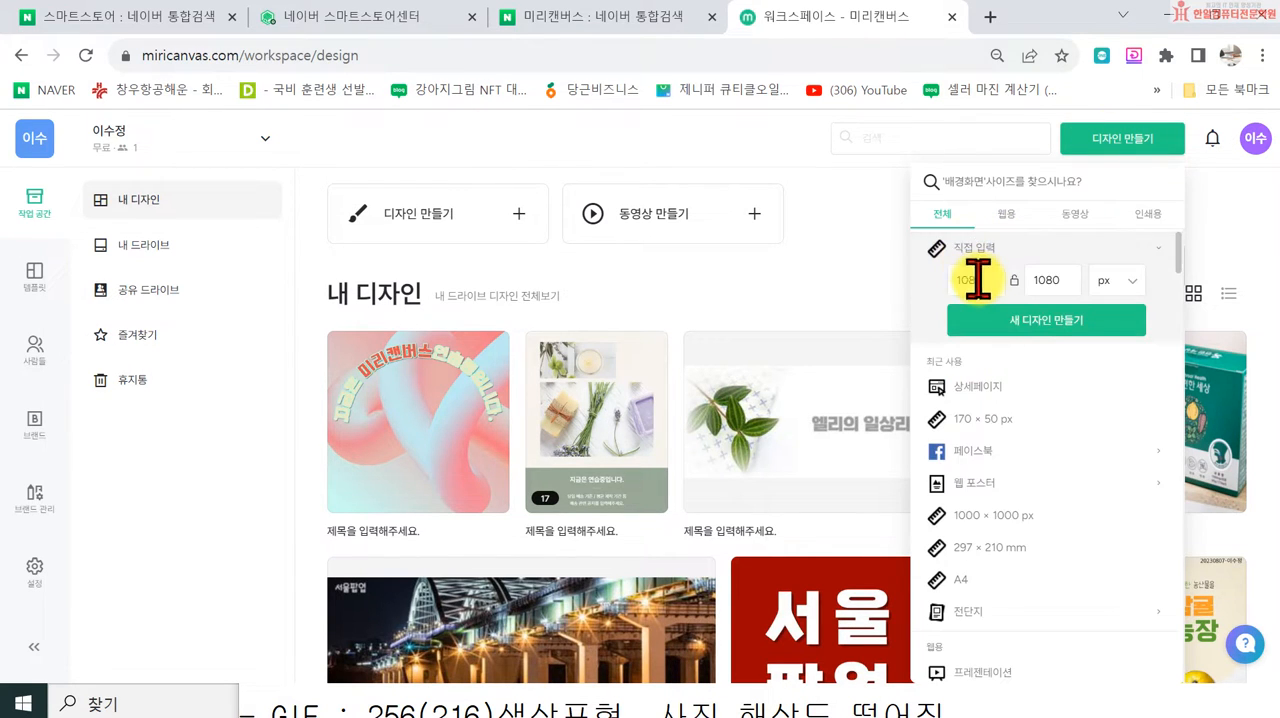
double_click(976, 280)
text(10)
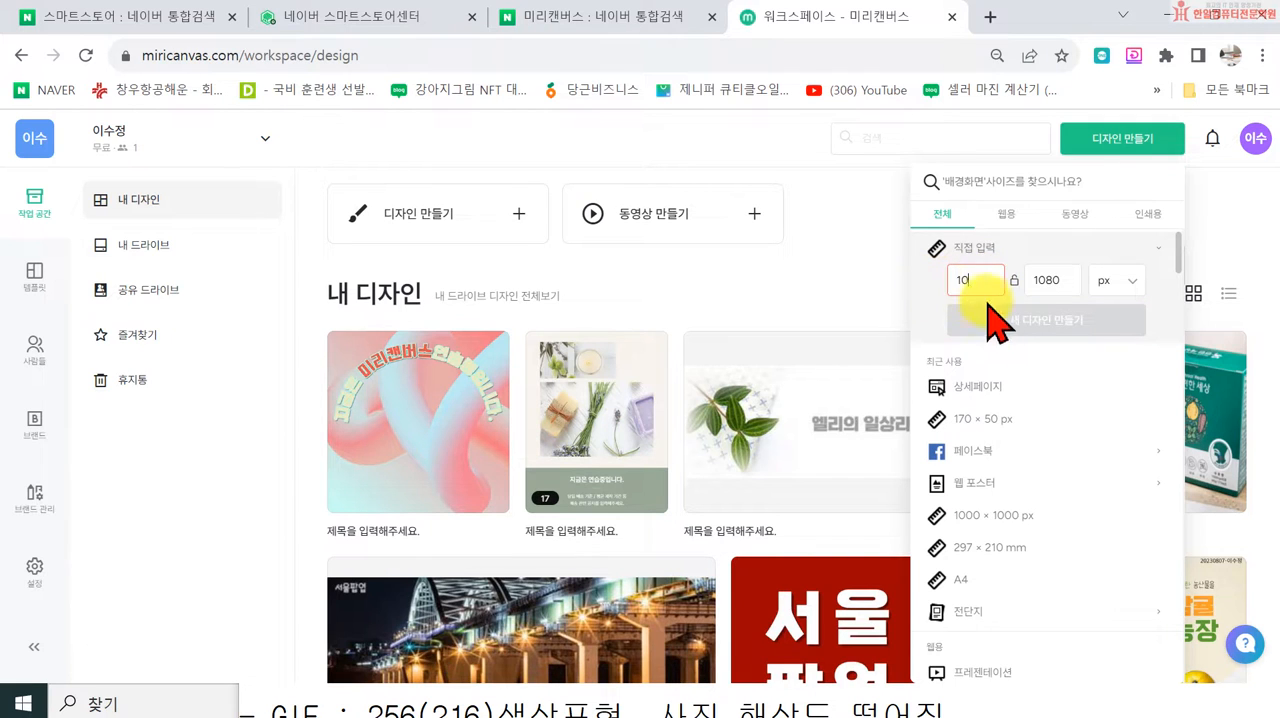
text(00)
double_click(1050, 280)
text(1000)
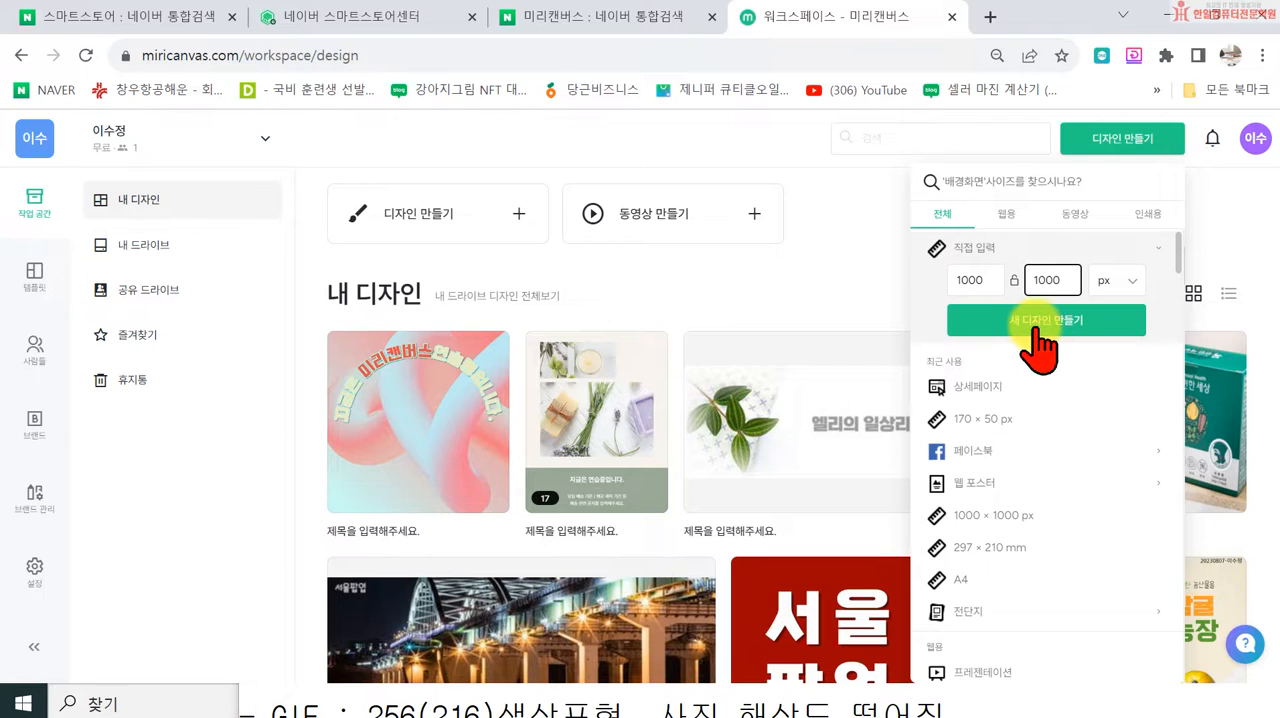
click(1036, 322)
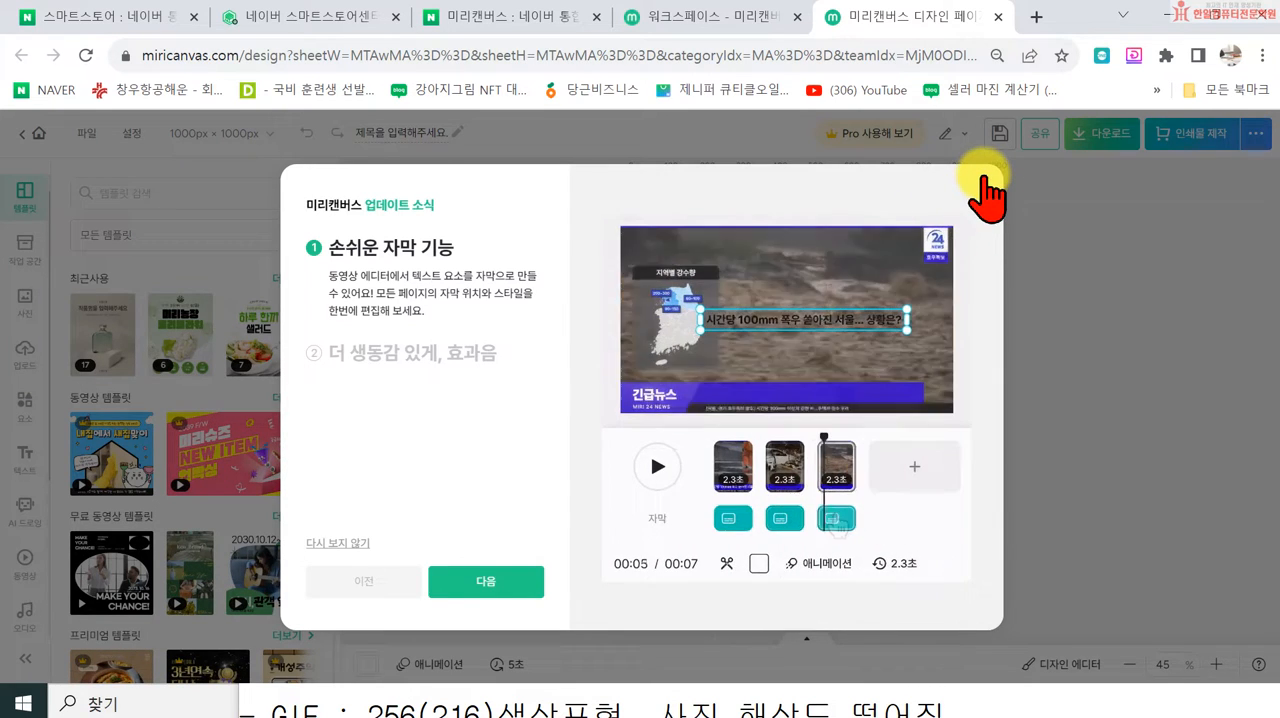
click(984, 186)
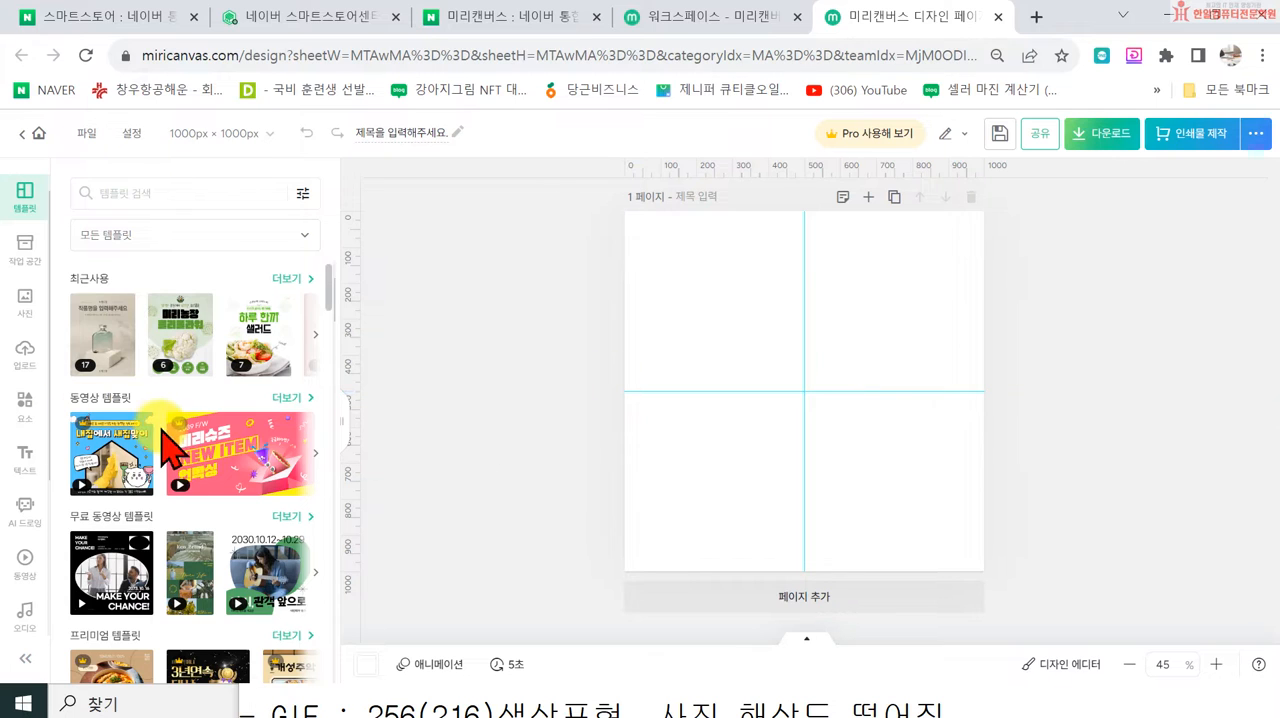
Step: View the 요소 library in the design editor and return to the 템플릿 library
click(24, 398)
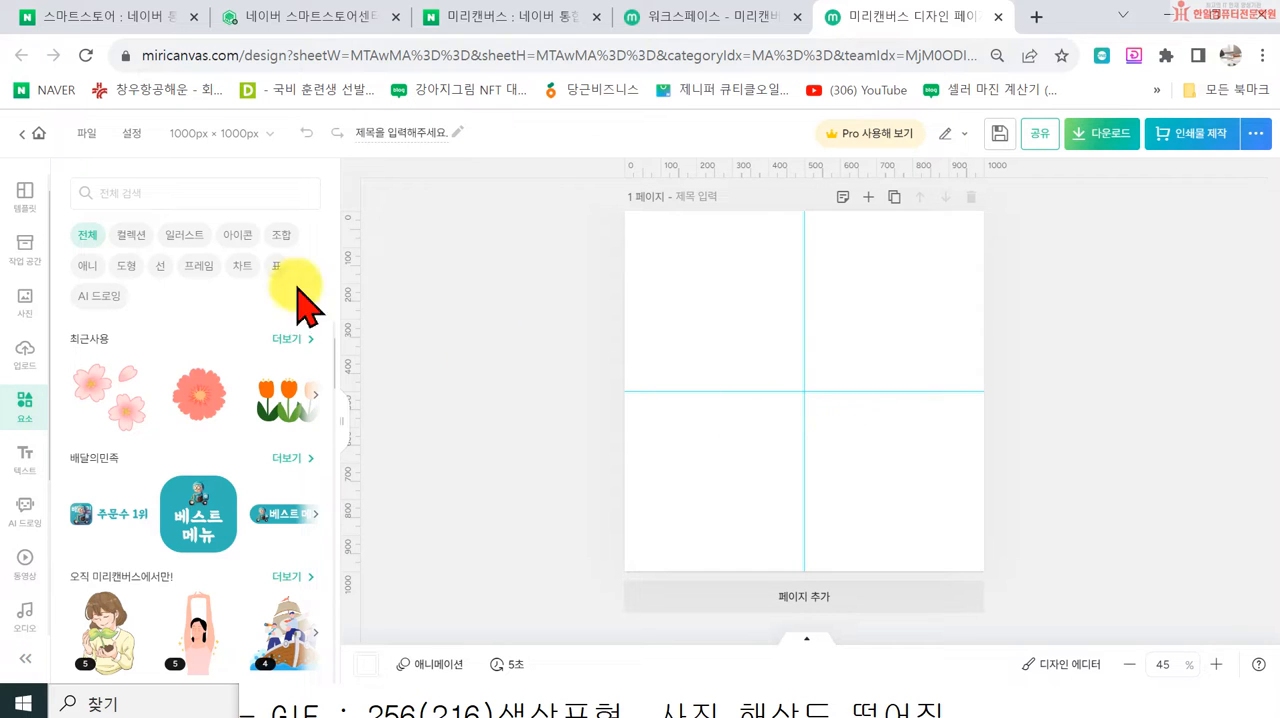
click(20, 200)
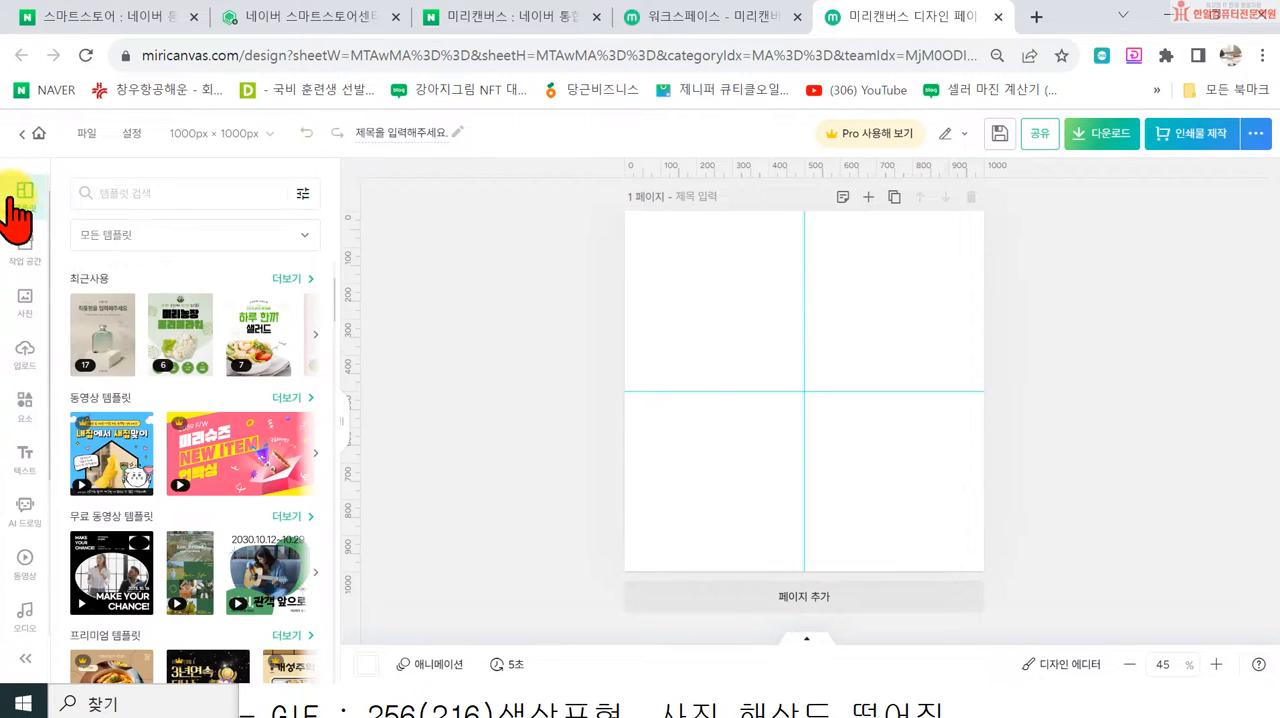
Step: Search the template library for 로고
click(125, 192)
text(ㄹ)
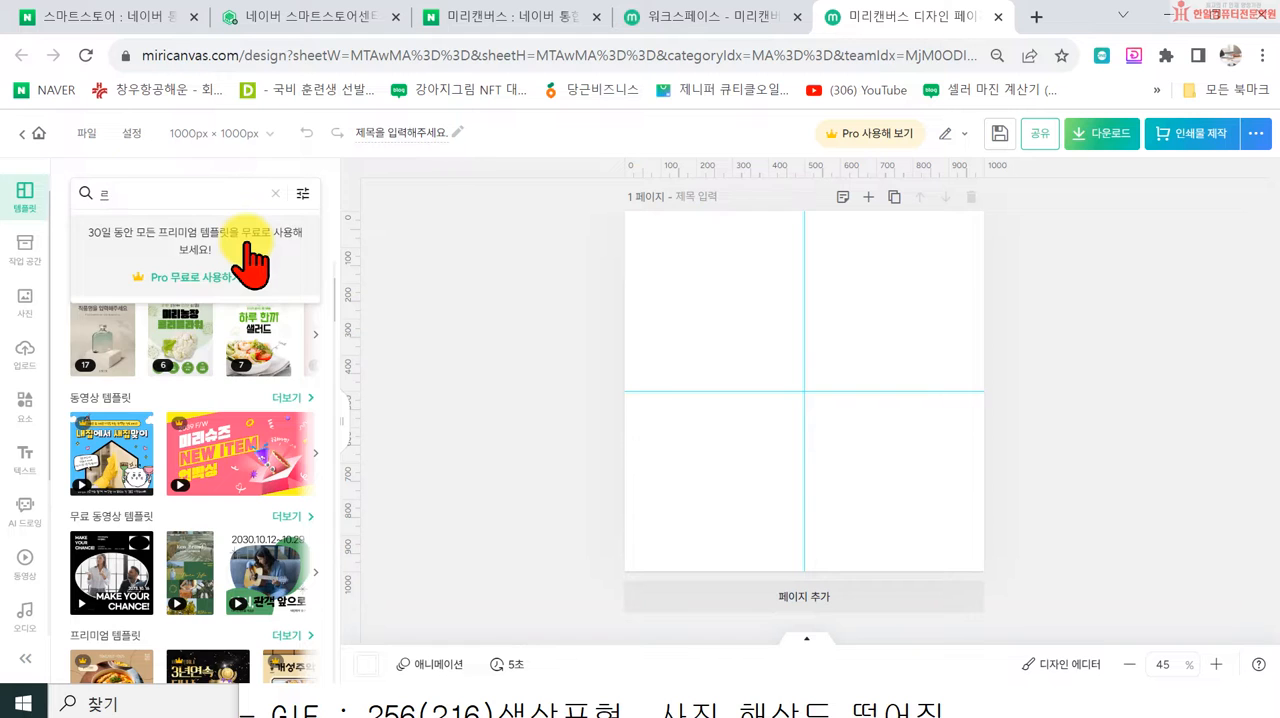
text(ㅗㄱㅗ)
key(Return)
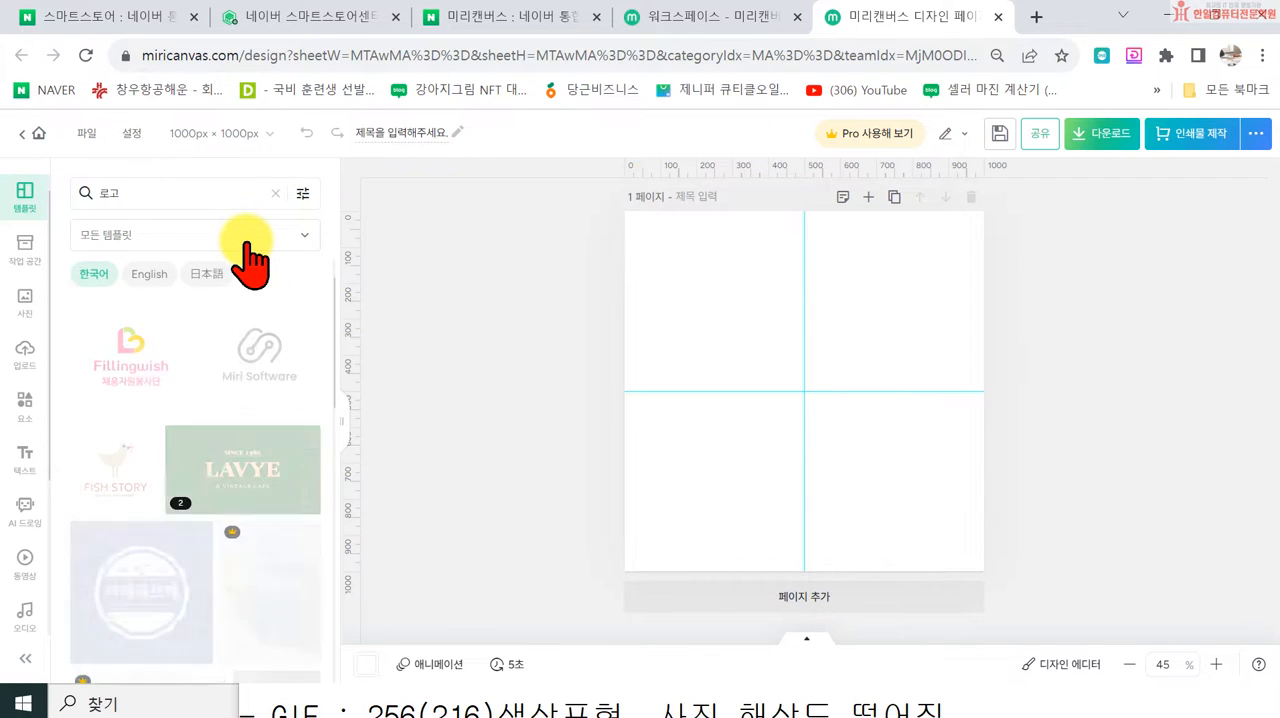
Step: Browse the 로고 template results for a logo design suited to the square page
scroll(280, 450, down, 2)
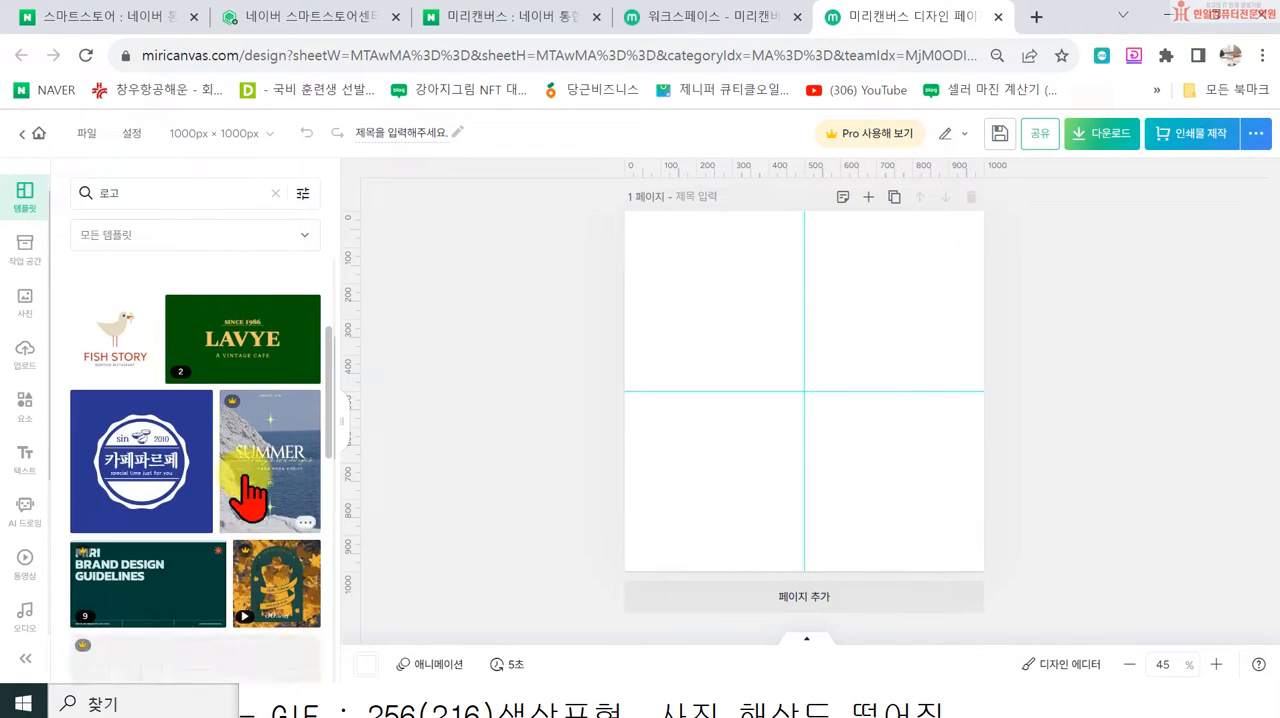
scroll(207, 518, down, 2)
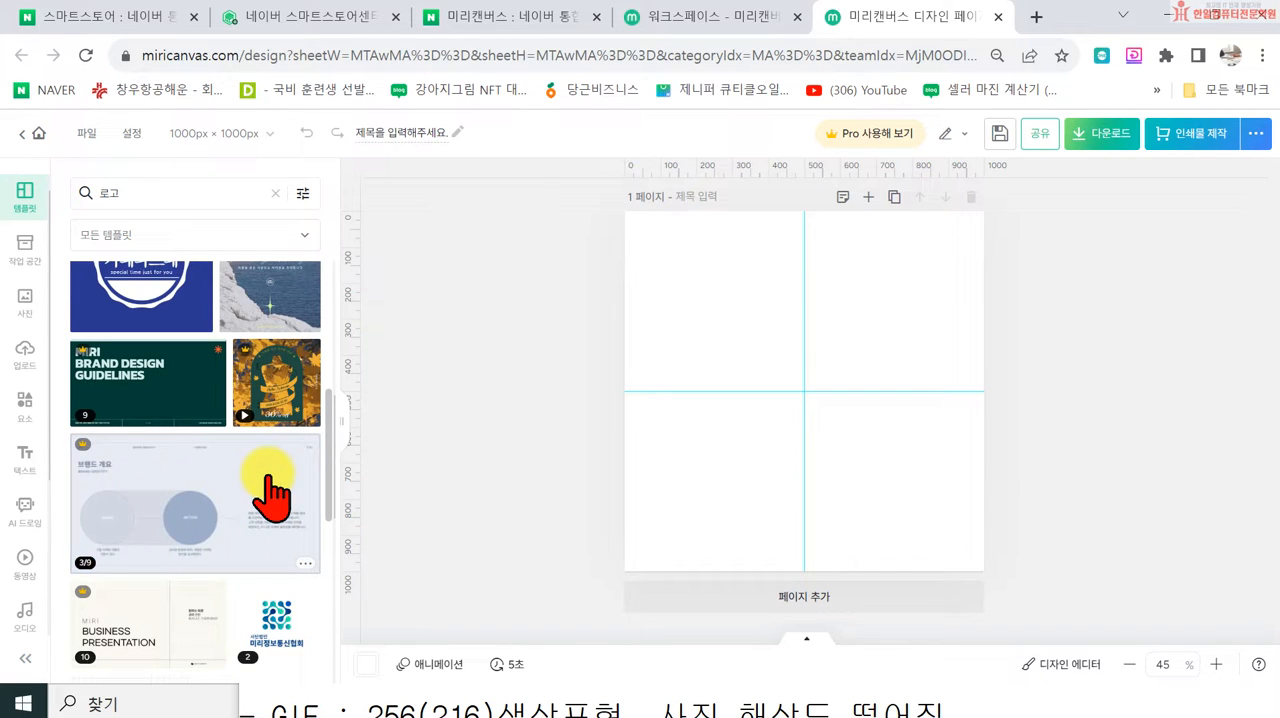
scroll(297, 515, down, 5)
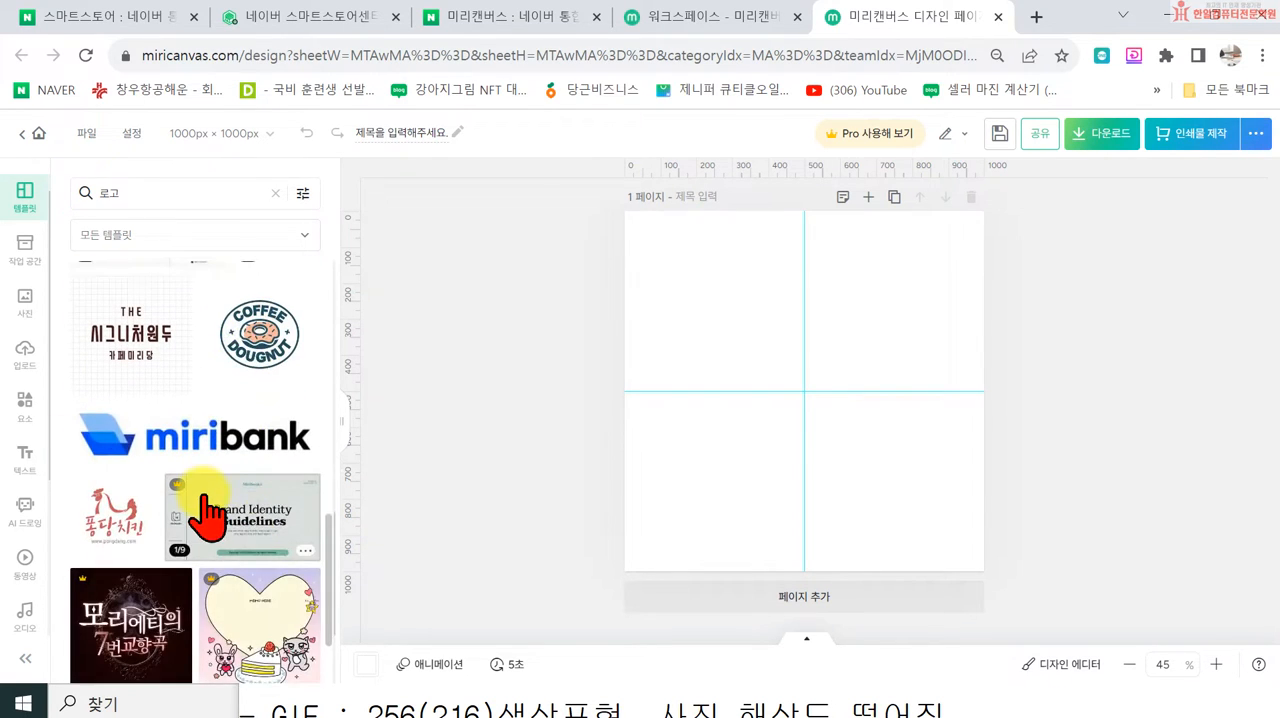
scroll(224, 541, down, 5)
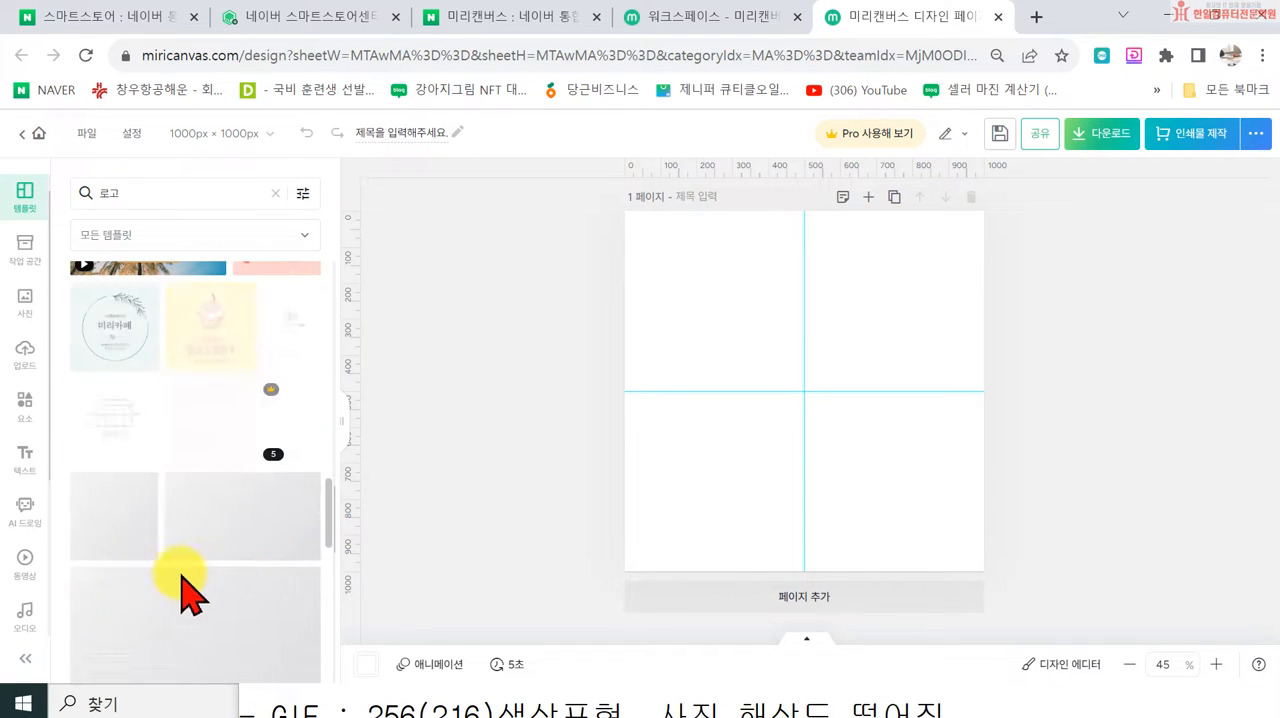
scroll(258, 575, down, 5)
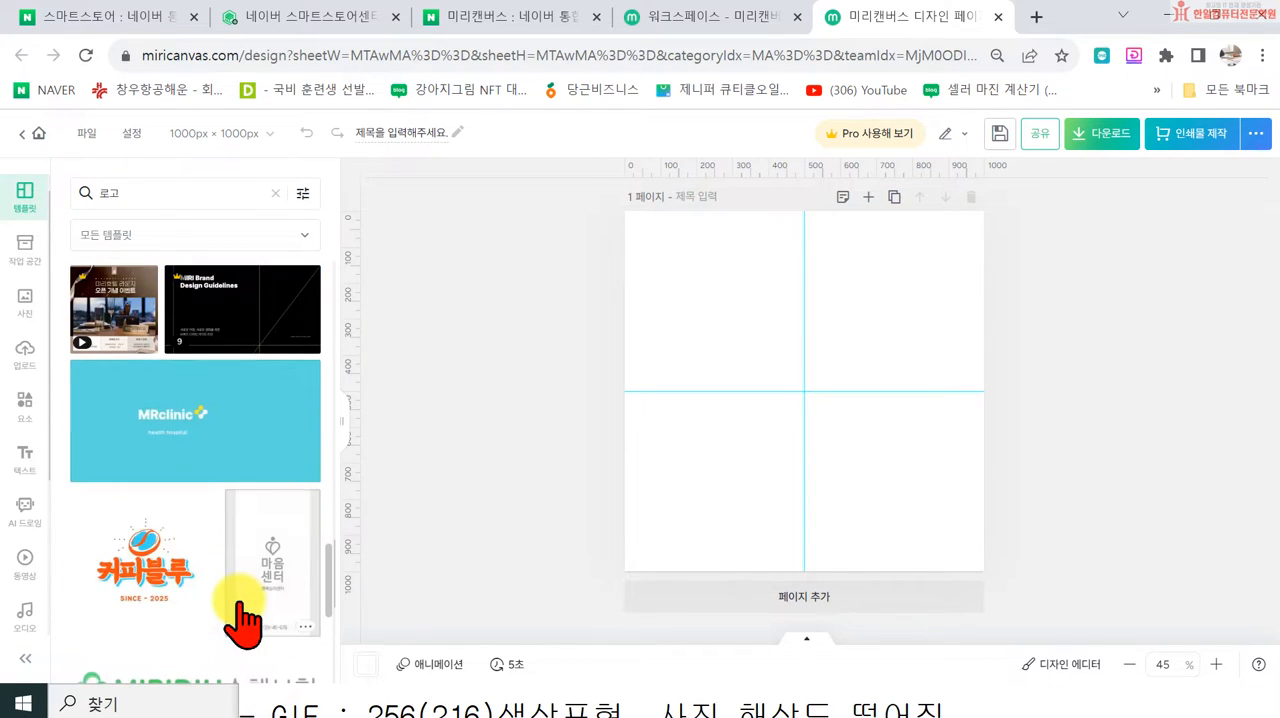
scroll(255, 545, down, 2)
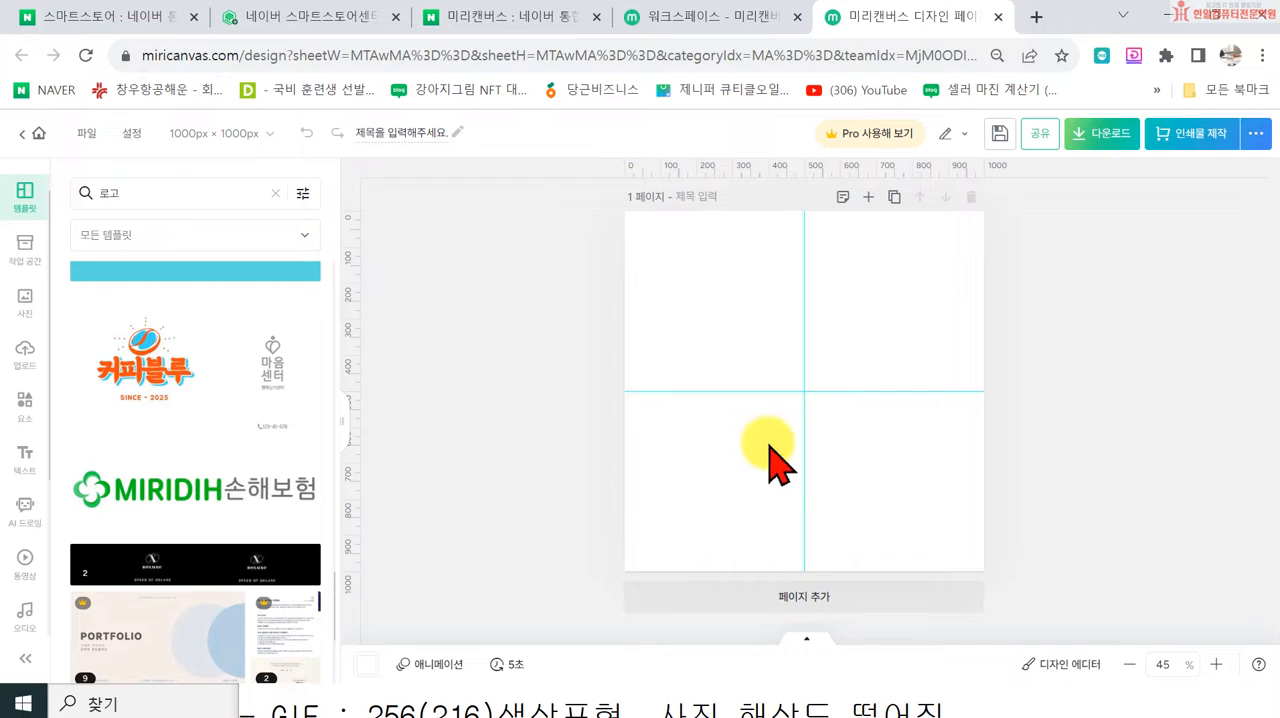
scroll(240, 580, down, 4)
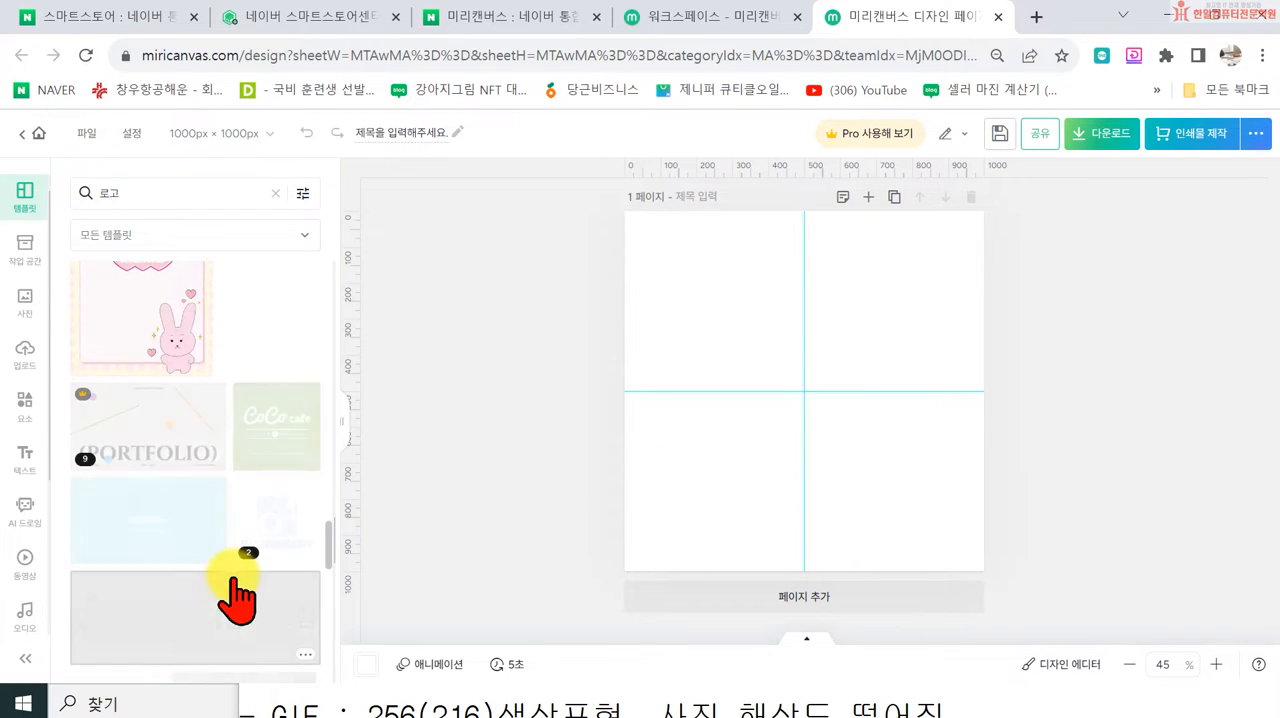
scroll(242, 577, down, 1)
scroll(246, 592, down, 10)
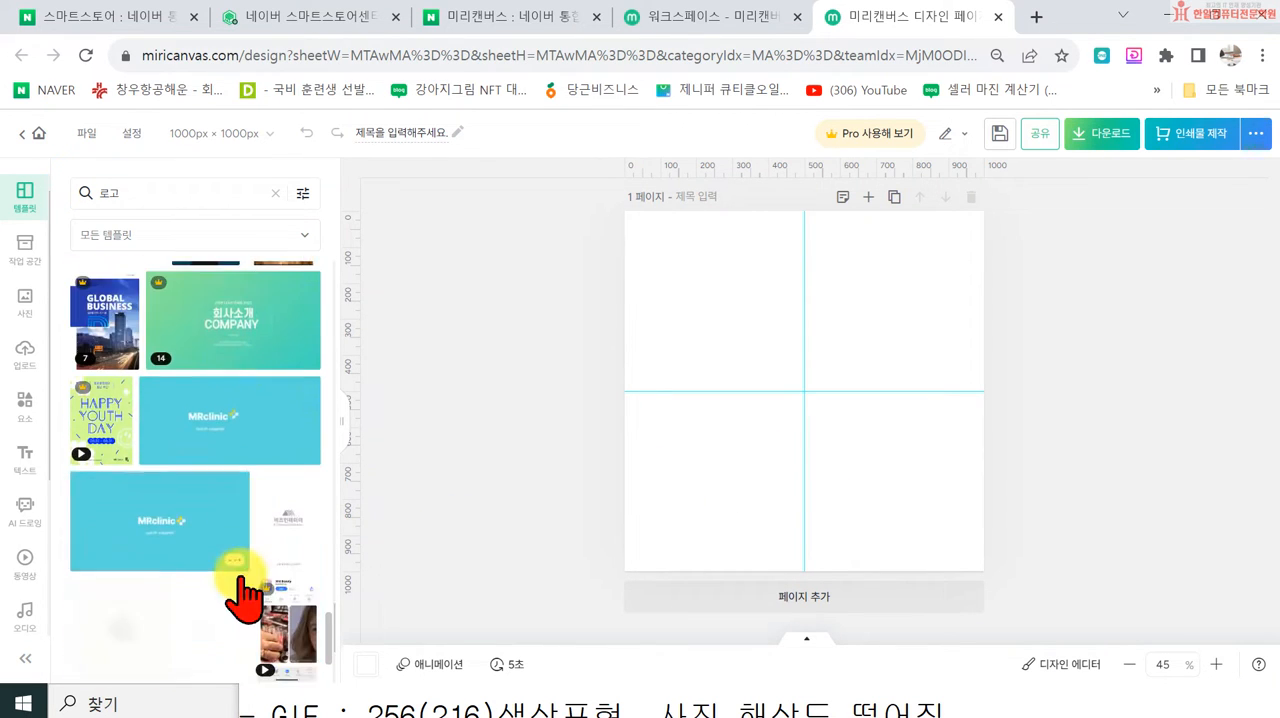
scroll(250, 540, down, 1)
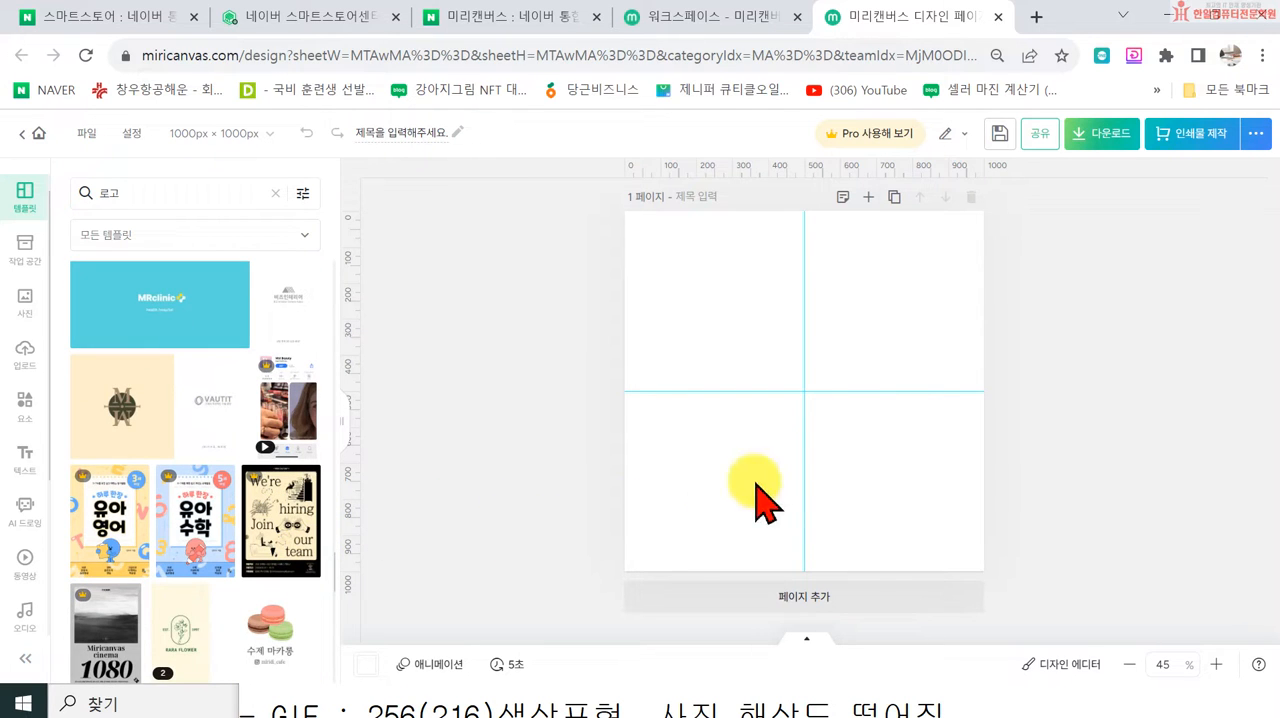
scroll(195, 515, down, 4)
scroll(268, 525, up, 5)
scroll(277, 535, up, 1)
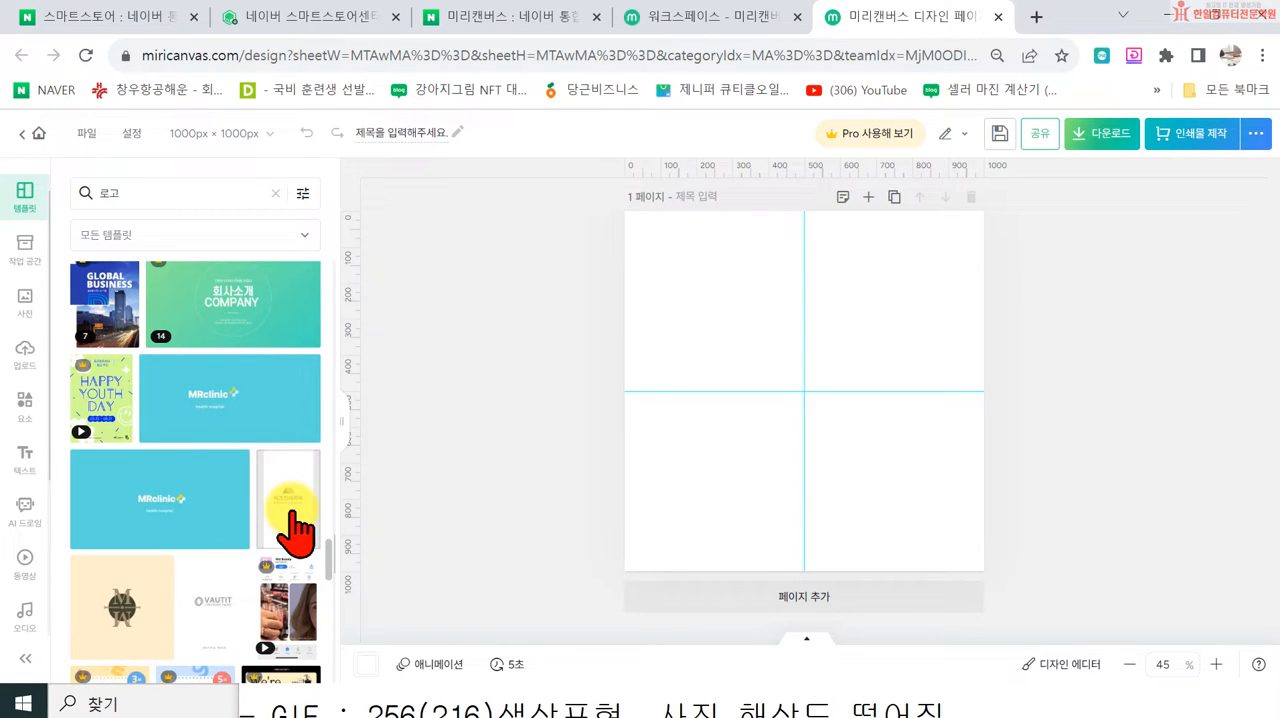
scroll(286, 522, down, 3)
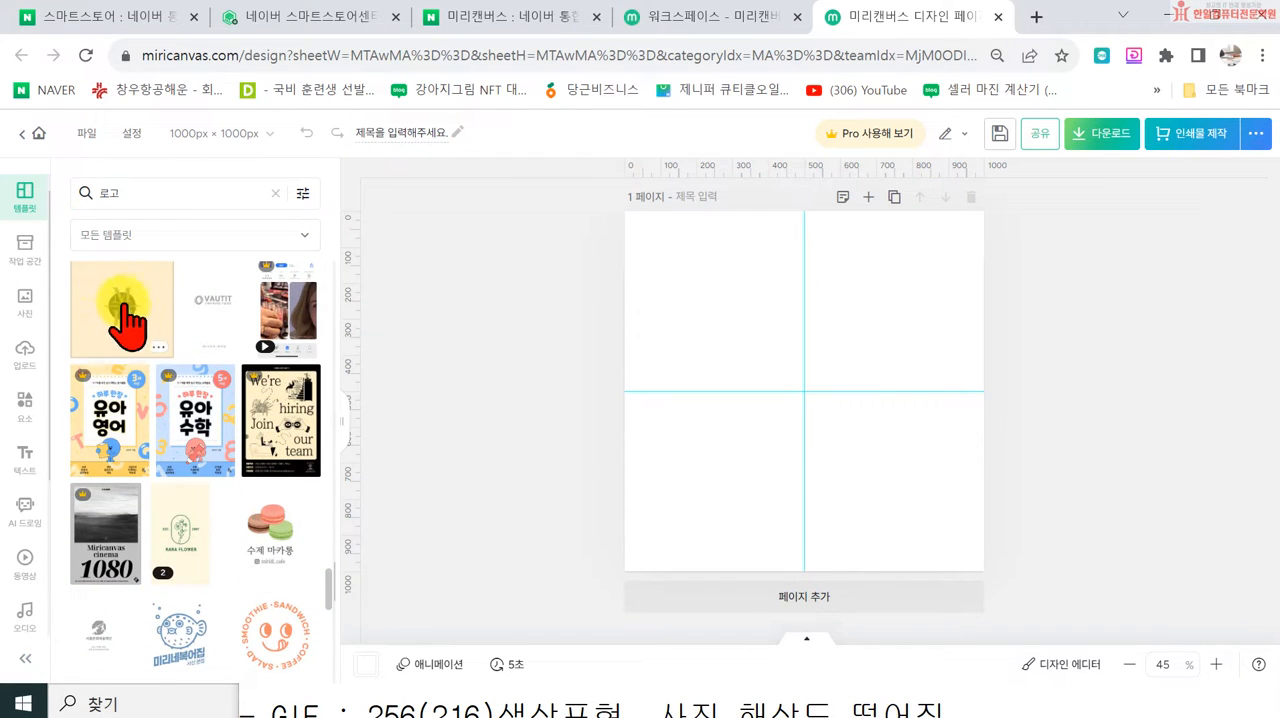
scroll(125, 325, up, 2)
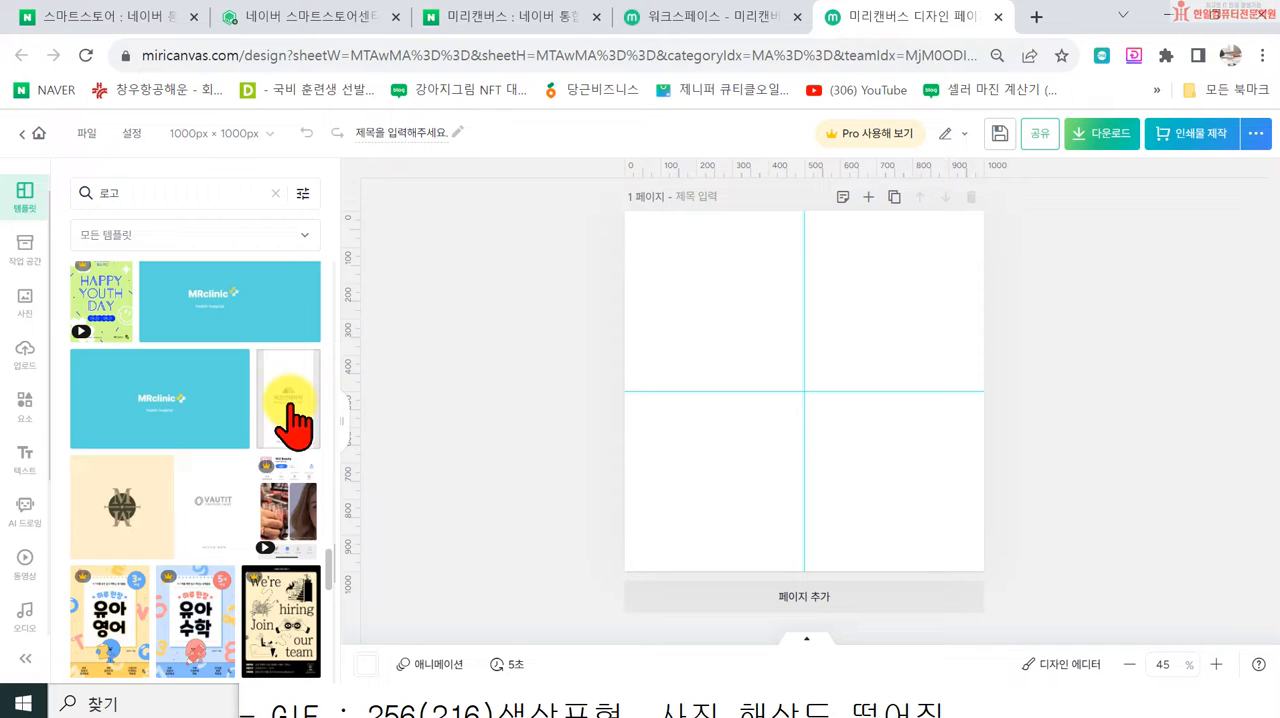
Step: Try the beige monogram, VAUTIT and 비즈인테리어 logo templates on the page in turn, then reapply the monogram template
click(122, 506)
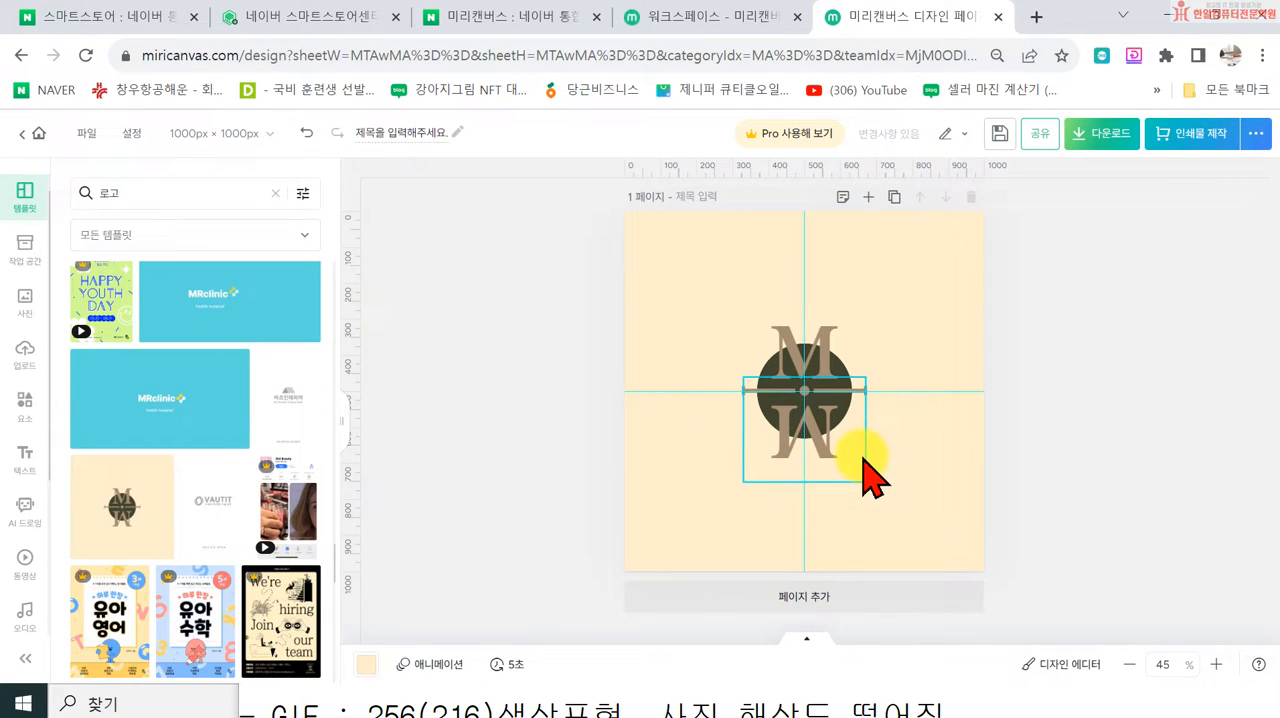
click(212, 500)
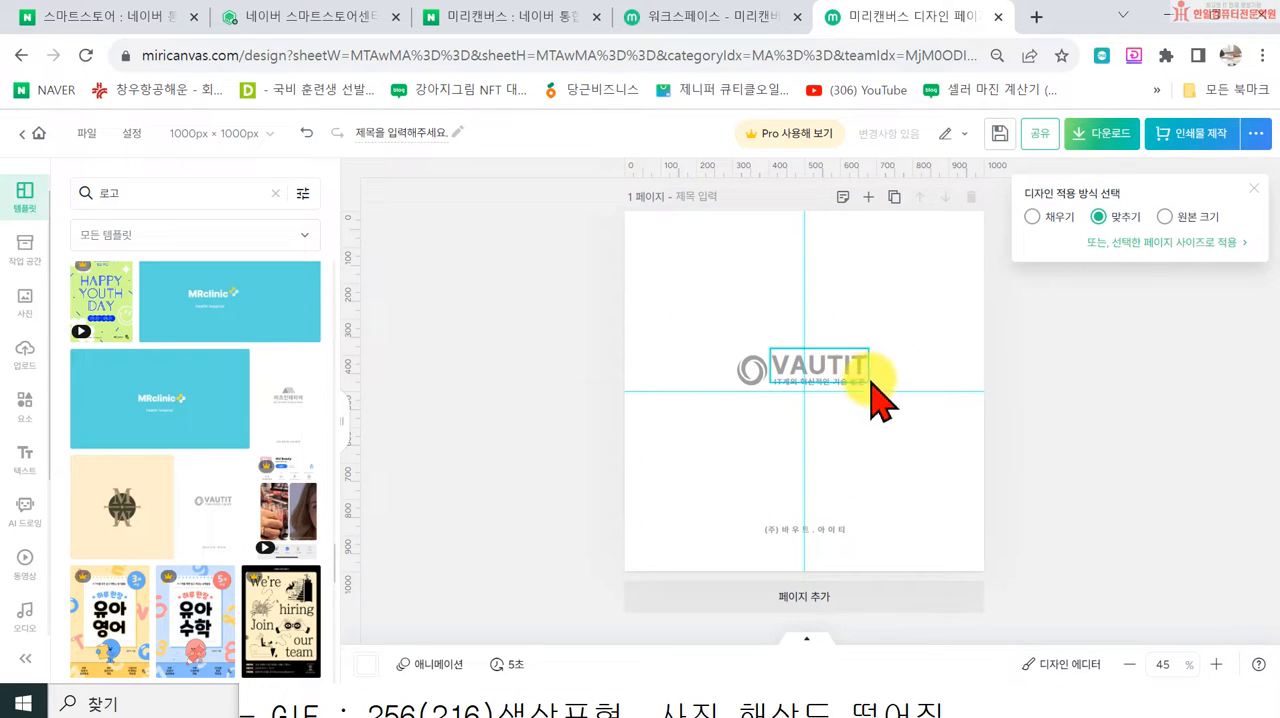
click(298, 428)
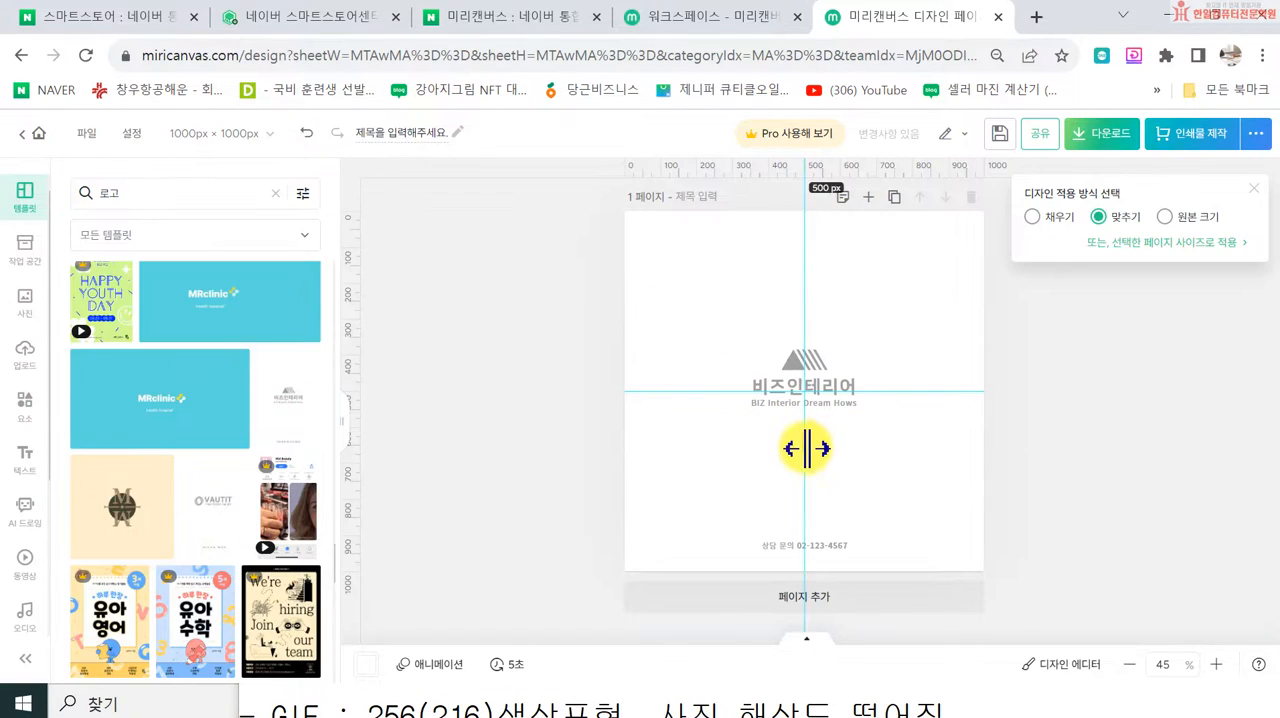
click(130, 524)
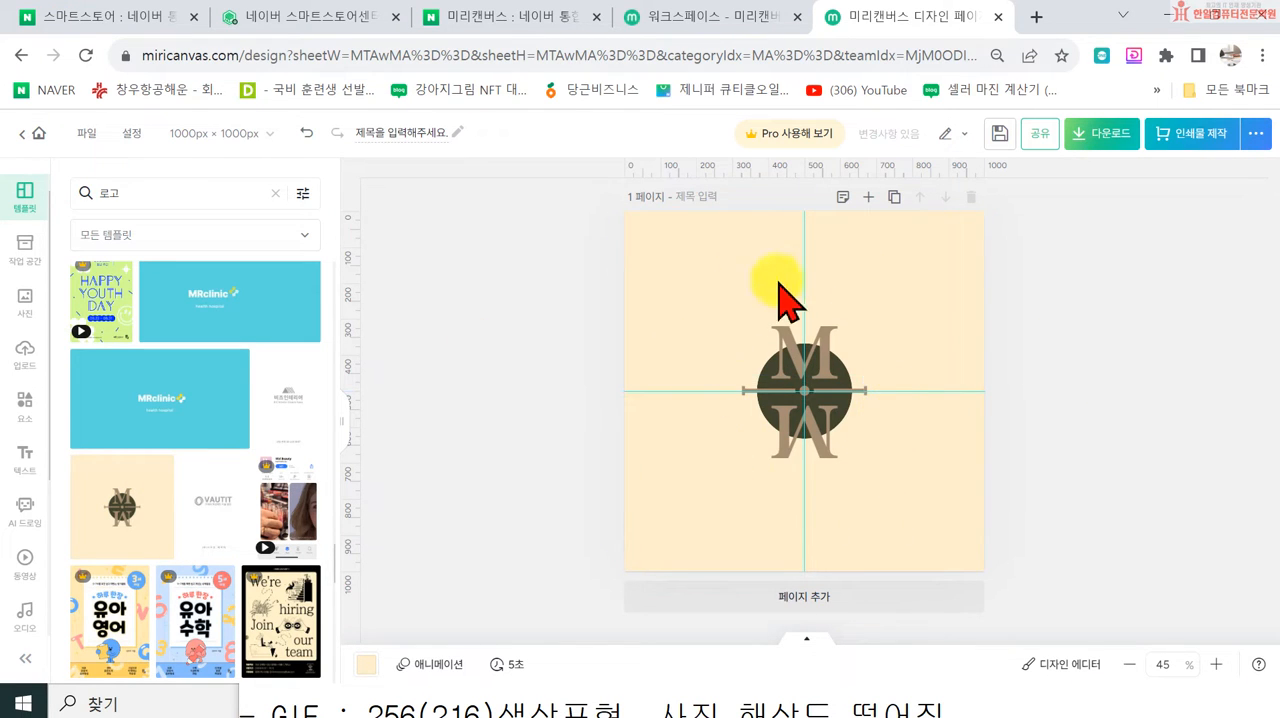
Step: Apply the black V emblem page from the two-page golf brand logo template, then close the template's page list
scroll(190, 515, down, 8)
scroll(240, 545, down, 6)
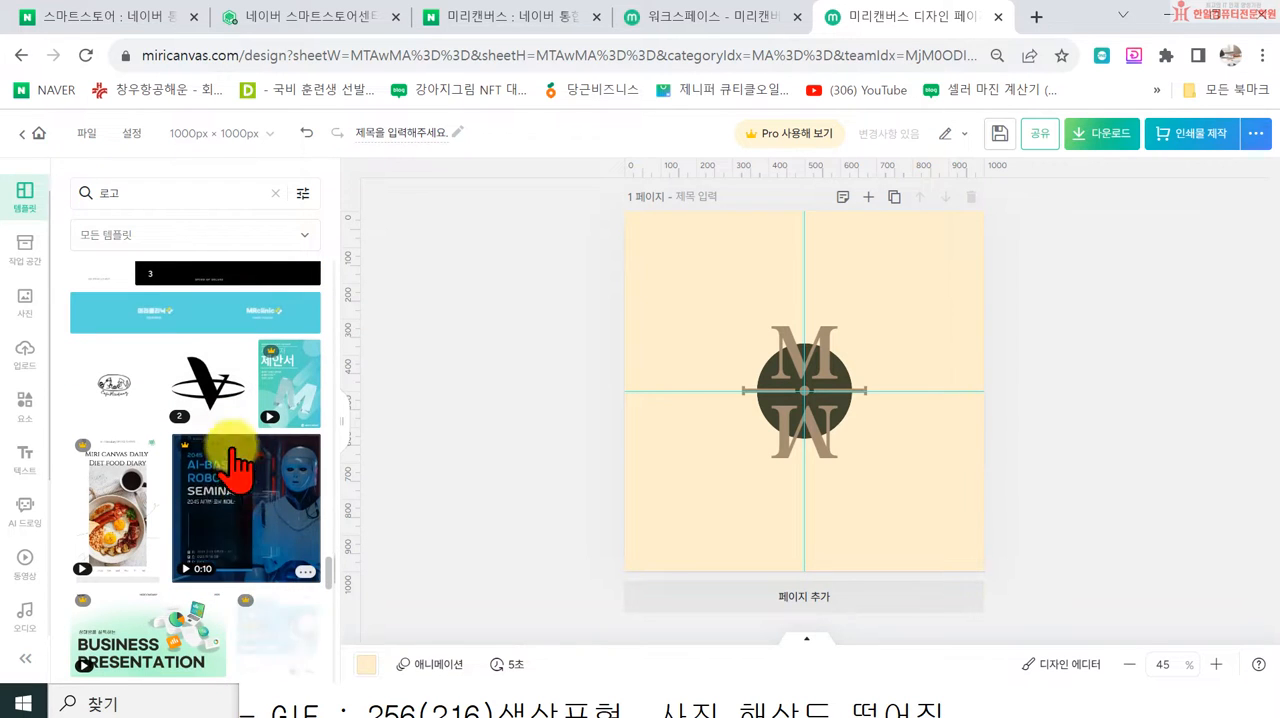
click(212, 386)
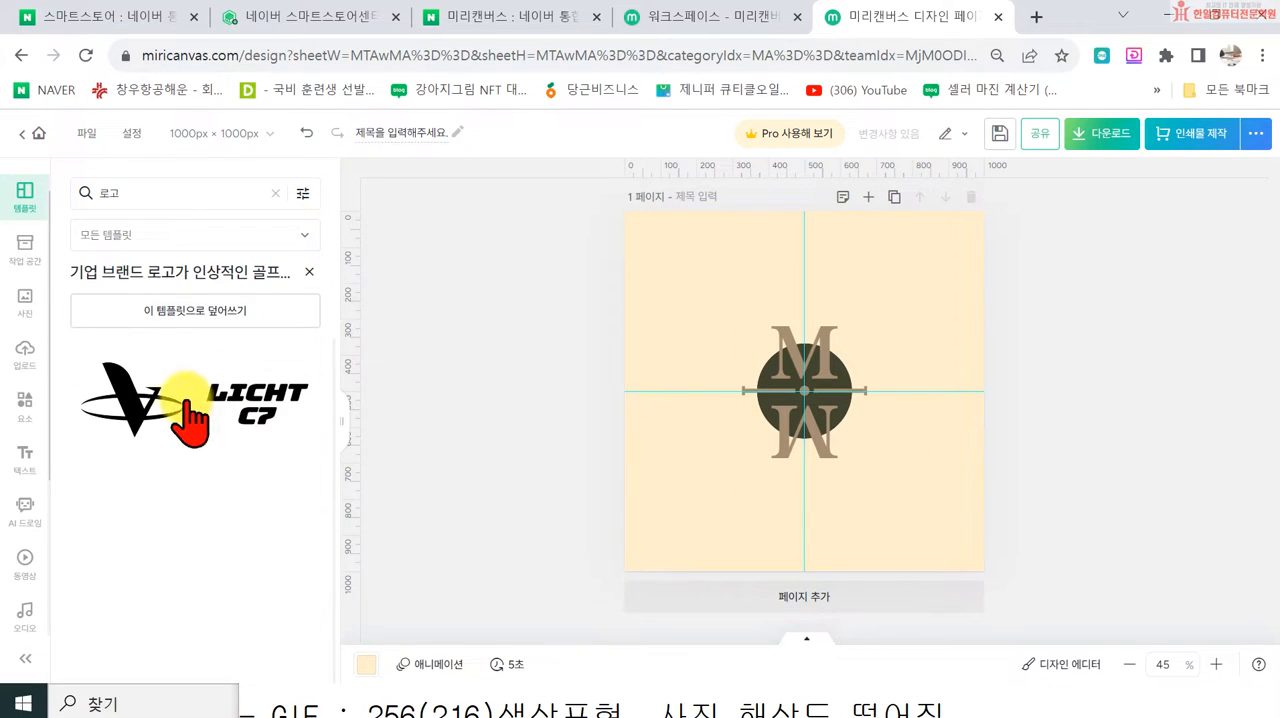
click(106, 405)
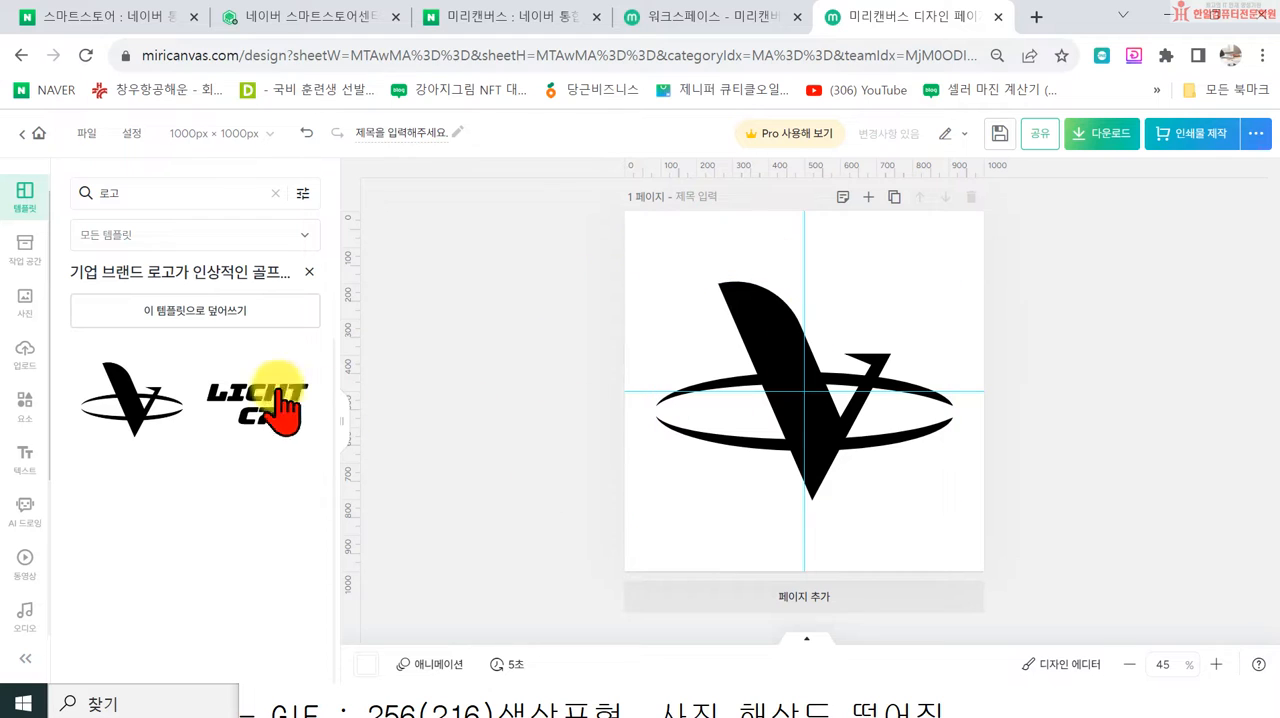
click(309, 271)
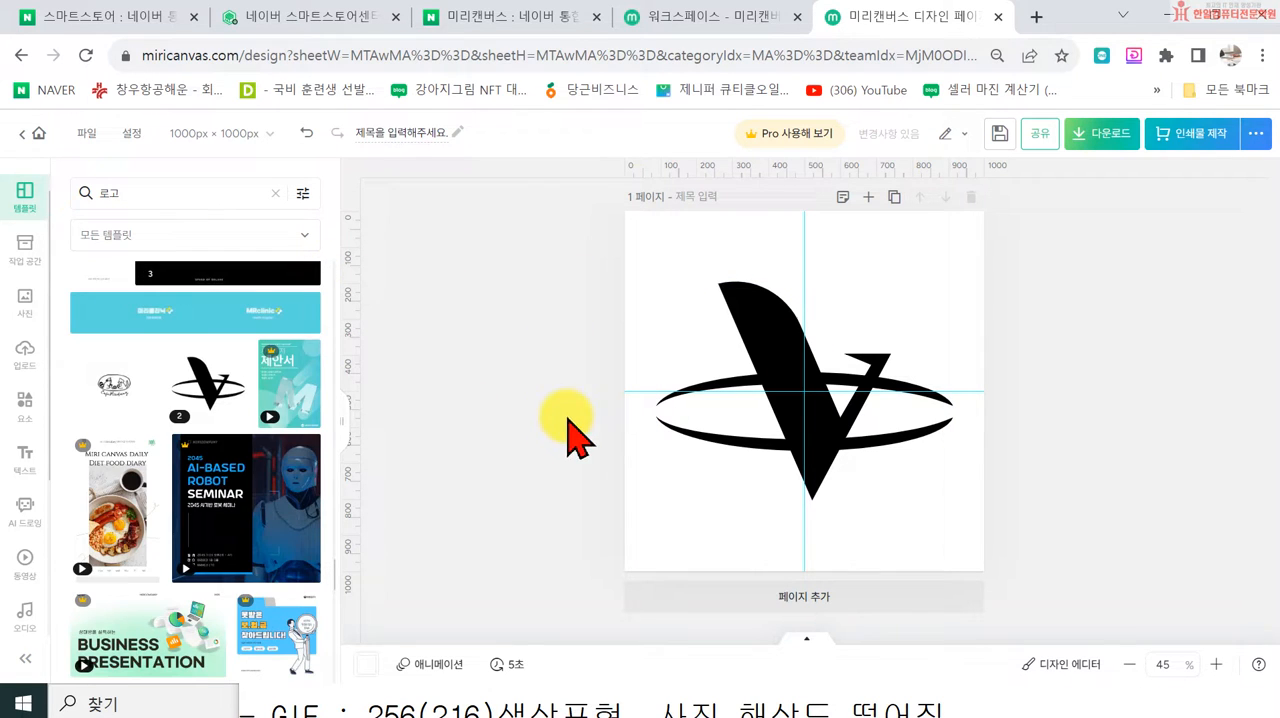
Step: Apply the blue 비즈은행 logo template to the page and dismiss the design fit options
scroll(206, 505, down, 5)
scroll(228, 480, down, 3)
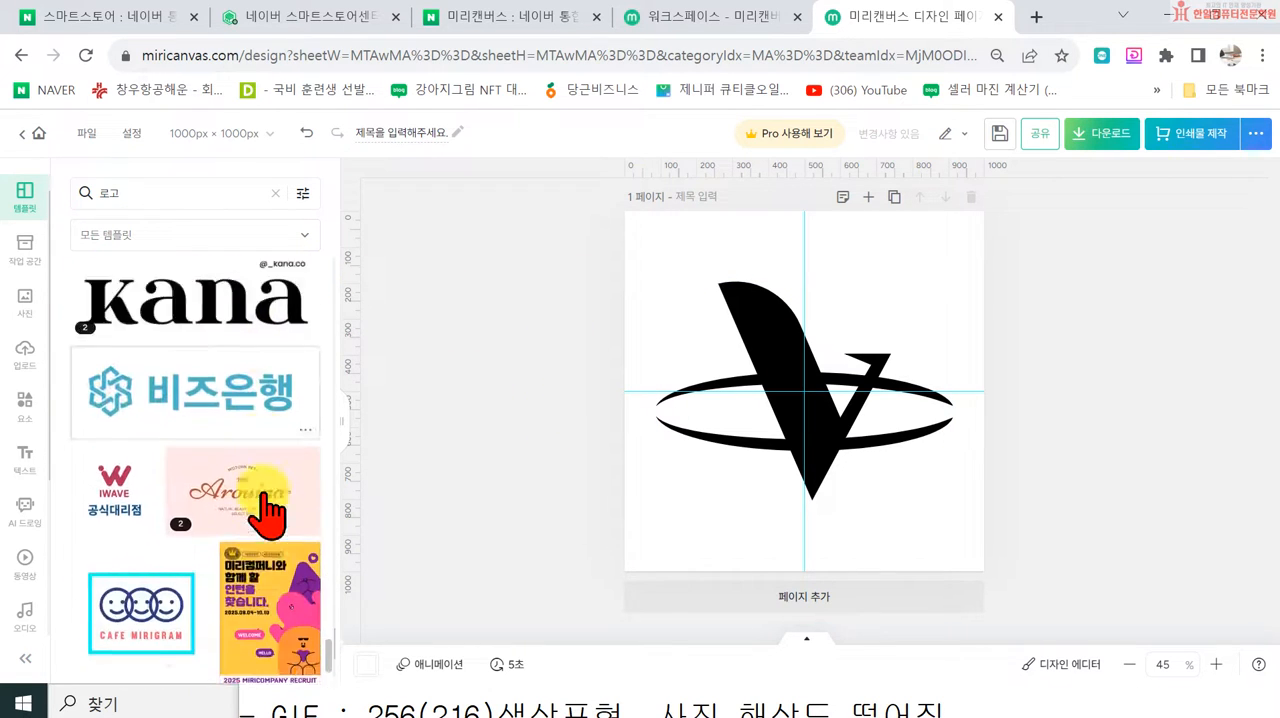
click(218, 340)
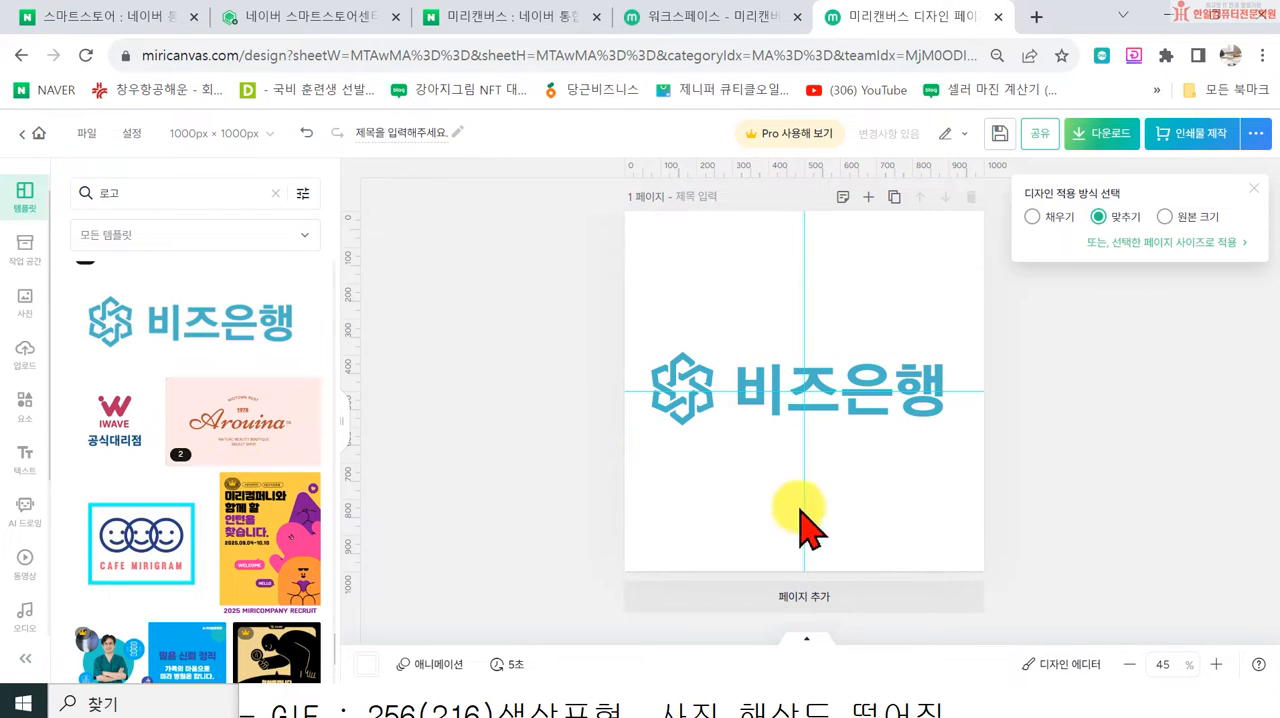
click(1258, 196)
Step: Look through further 로고 templates for alternative logo styles
scroll(240, 520, down, 3)
scroll(248, 541, down, 3)
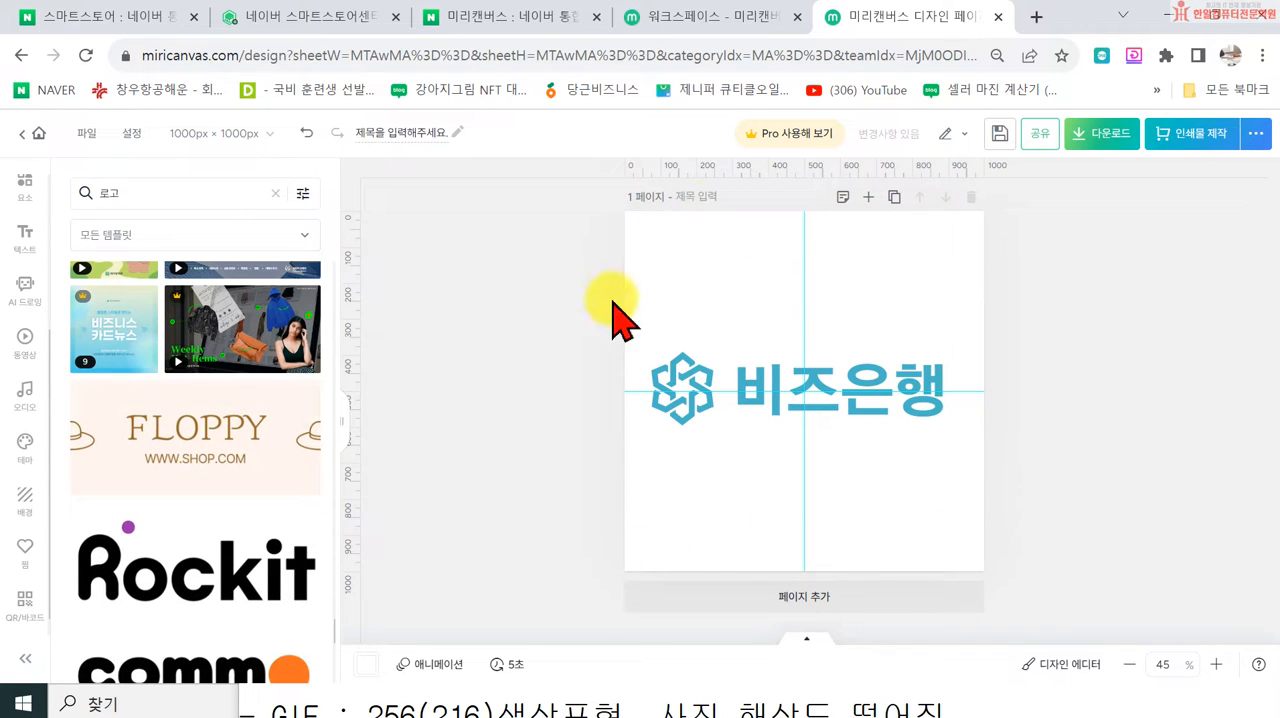
scroll(251, 543, down, 5)
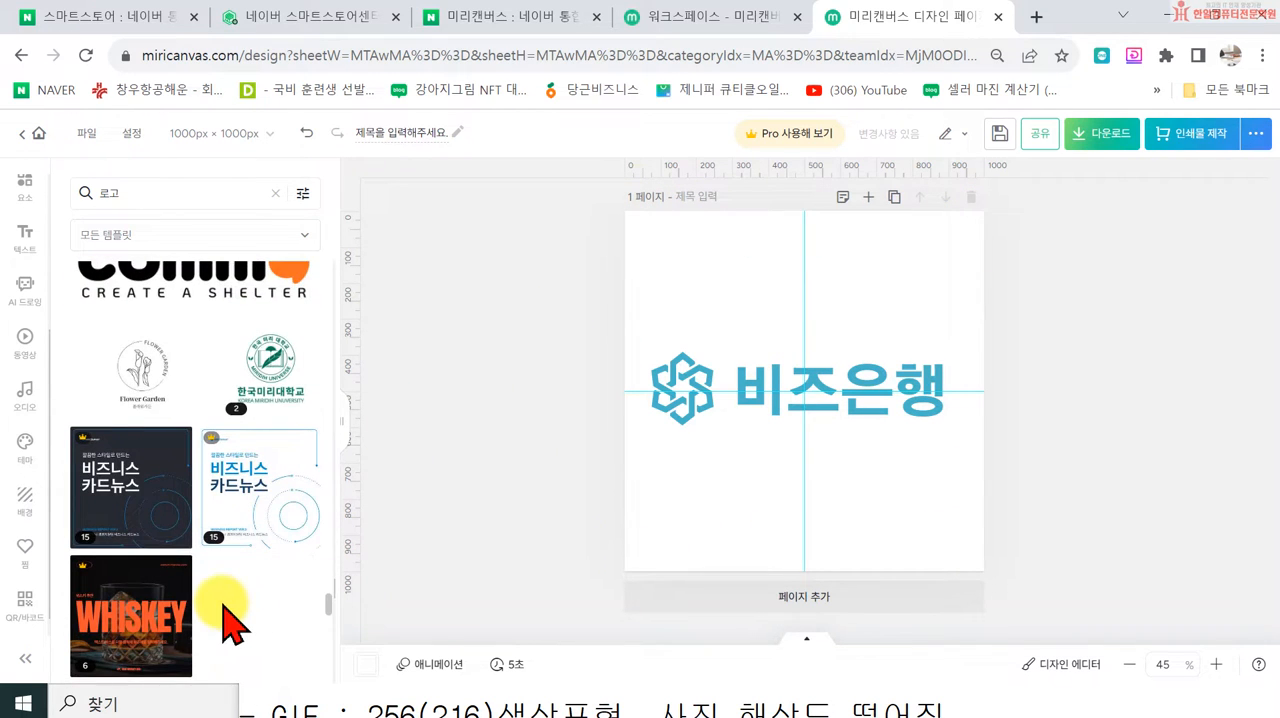
scroll(232, 622, down, 8)
scroll(243, 568, down, 10)
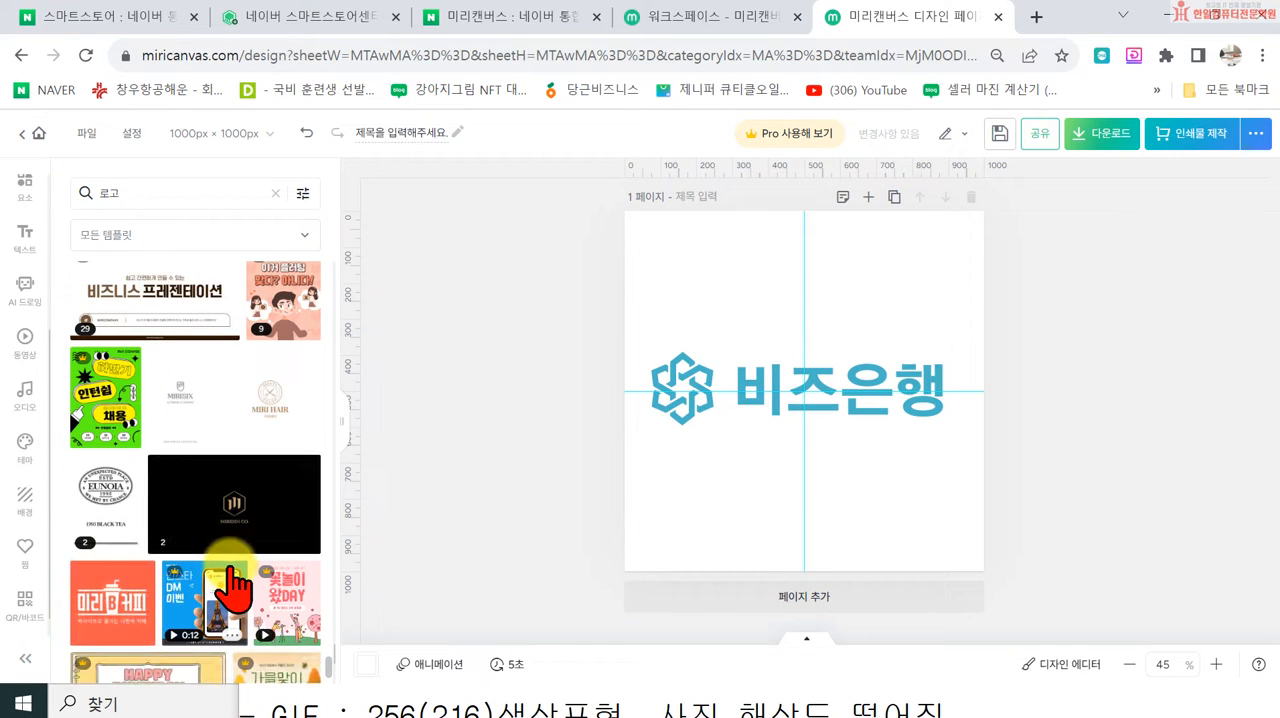
scroll(231, 588, down, 5)
scroll(212, 598, down, 5)
scroll(185, 490, up, 5)
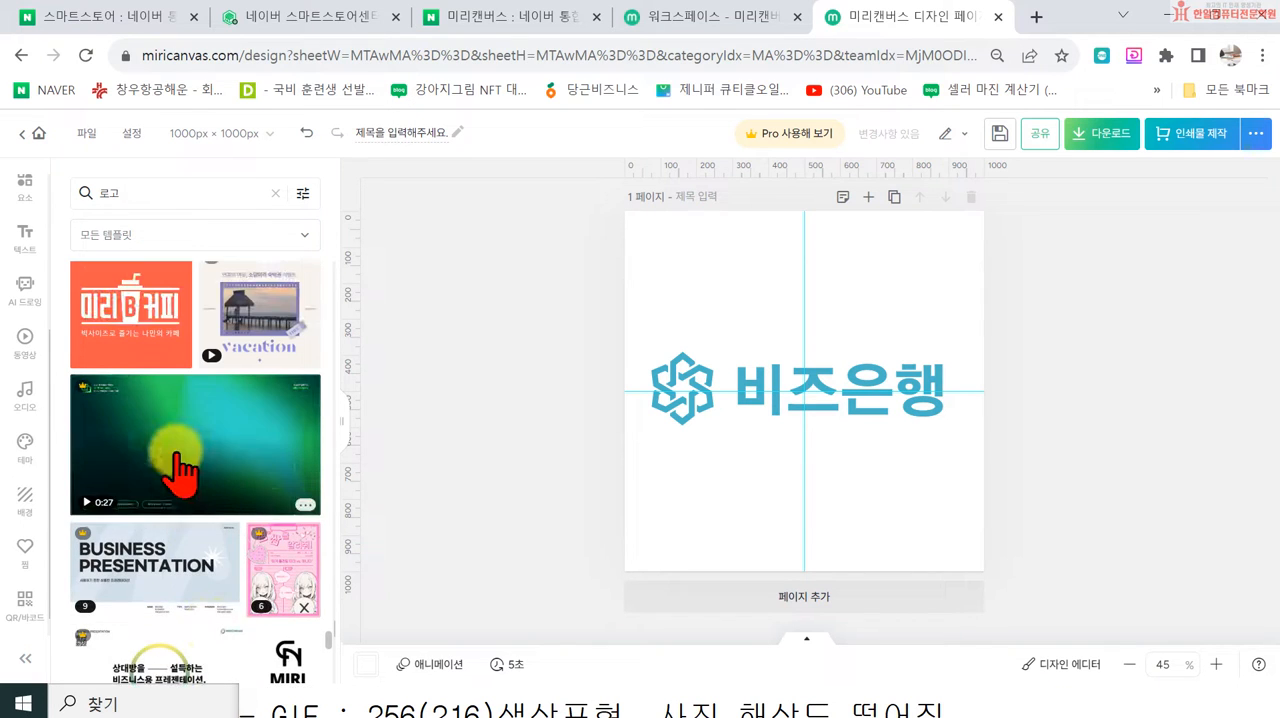
scroll(217, 560, down, 8)
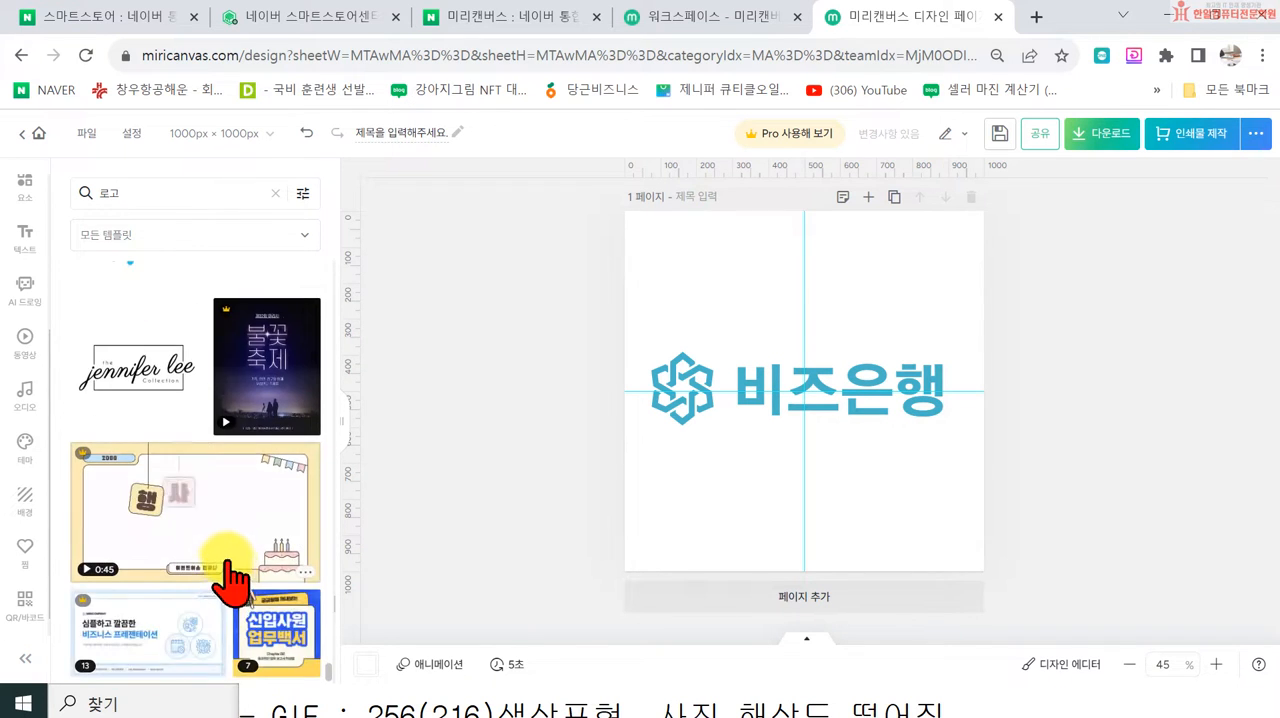
scroll(230, 580, down, 5)
scroll(226, 578, down, 10)
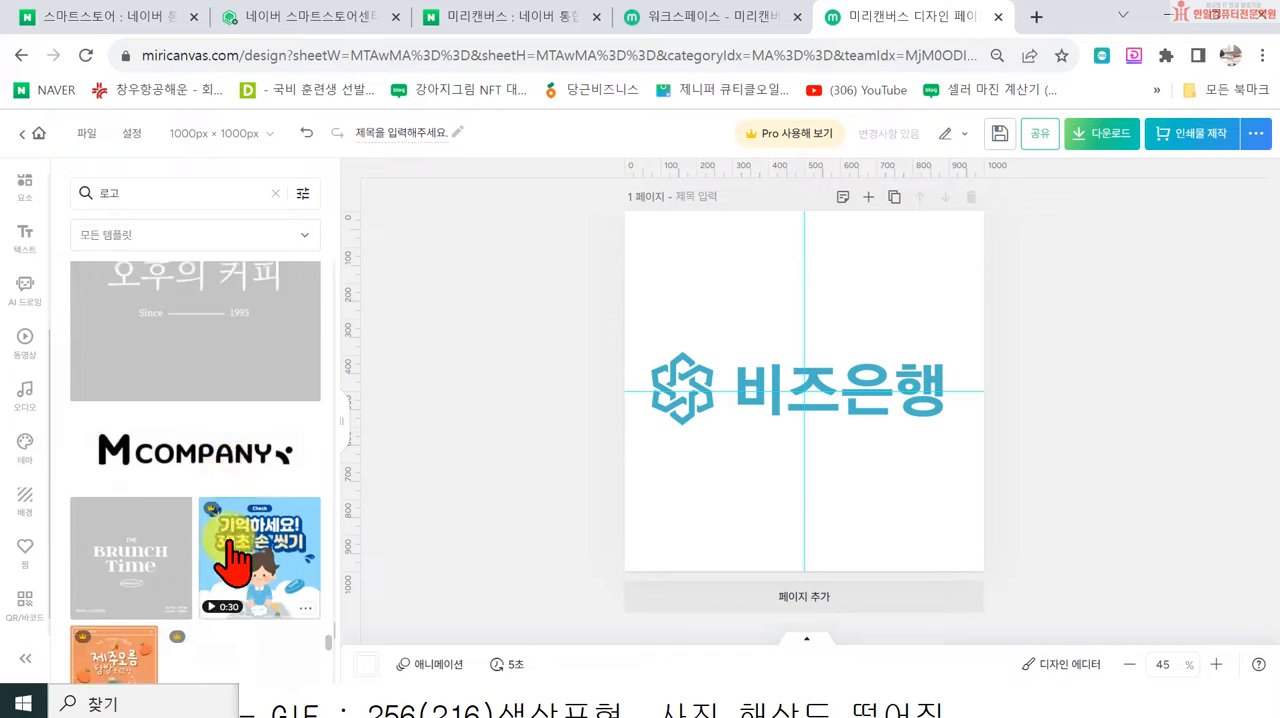
scroll(232, 570, down, 1)
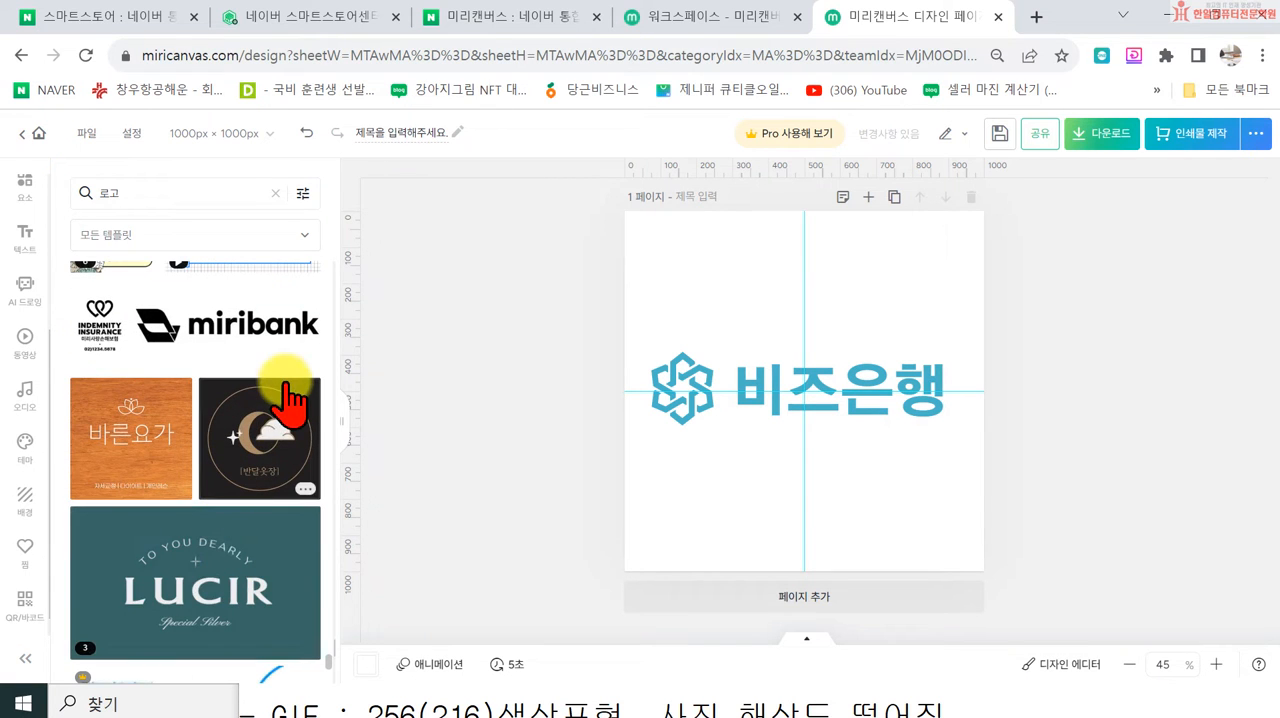
scroll(268, 530, down, 10)
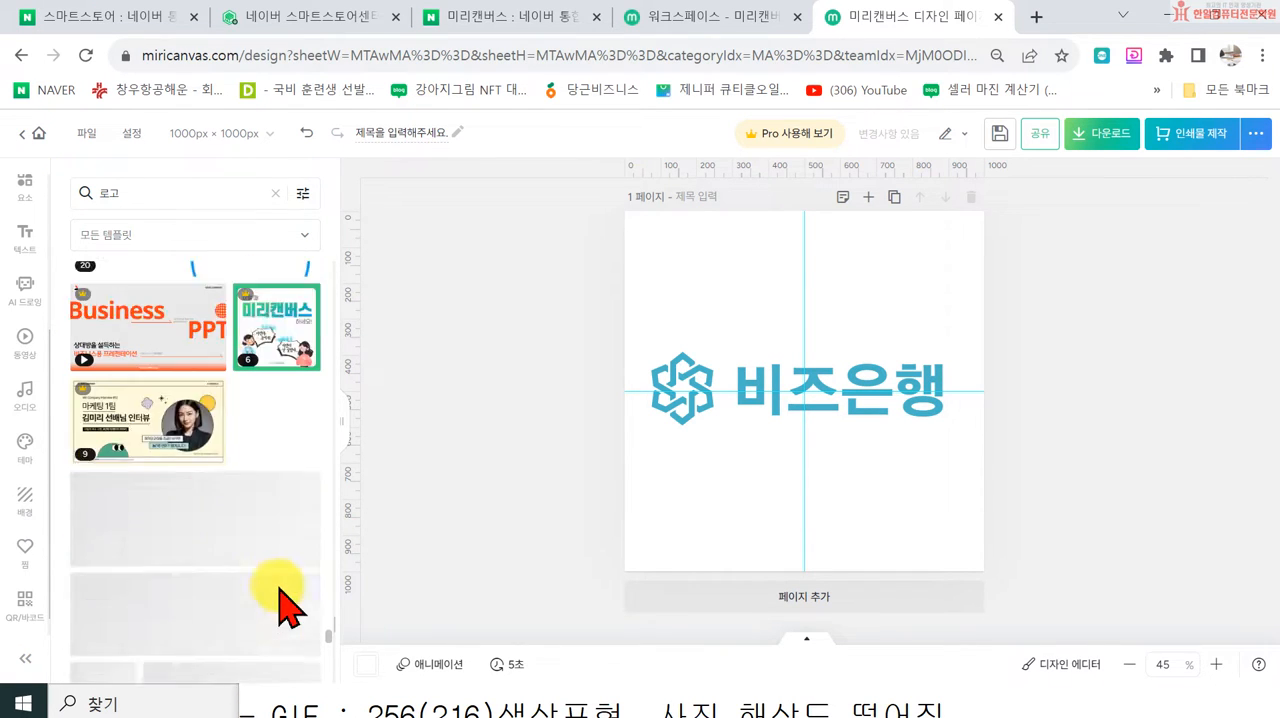
scroll(265, 598, down, 1)
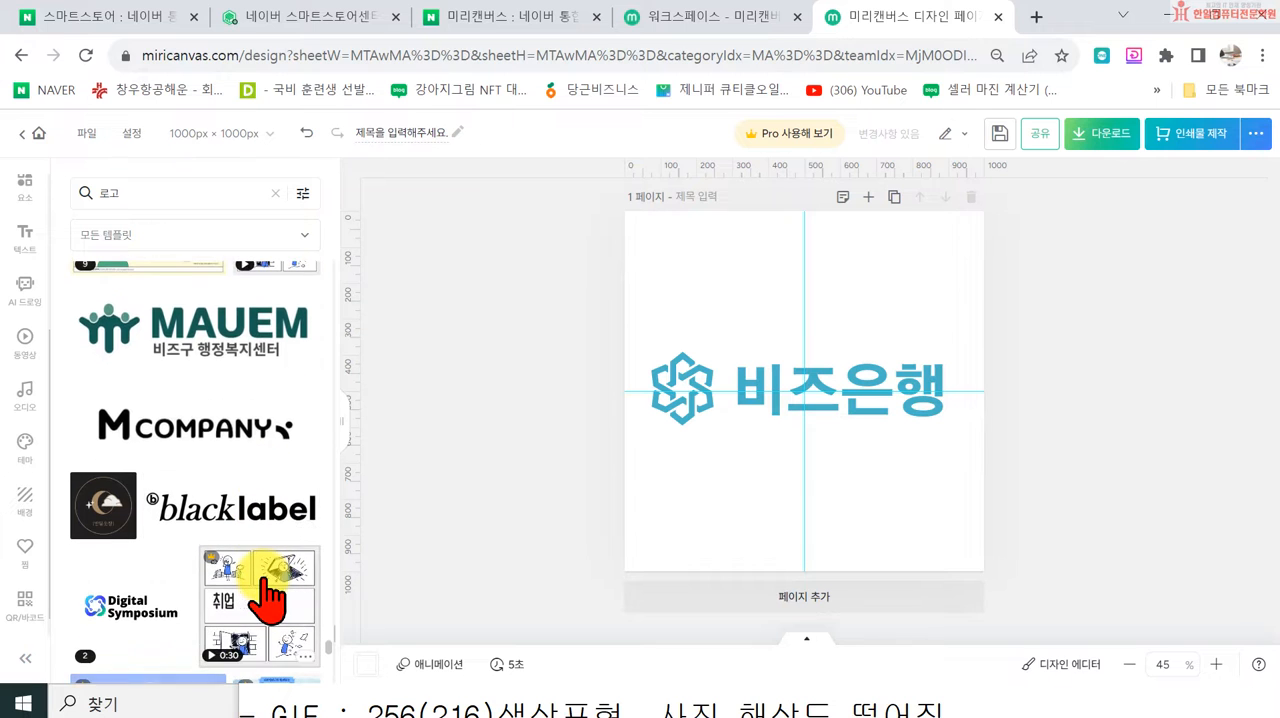
scroll(210, 500, down, 5)
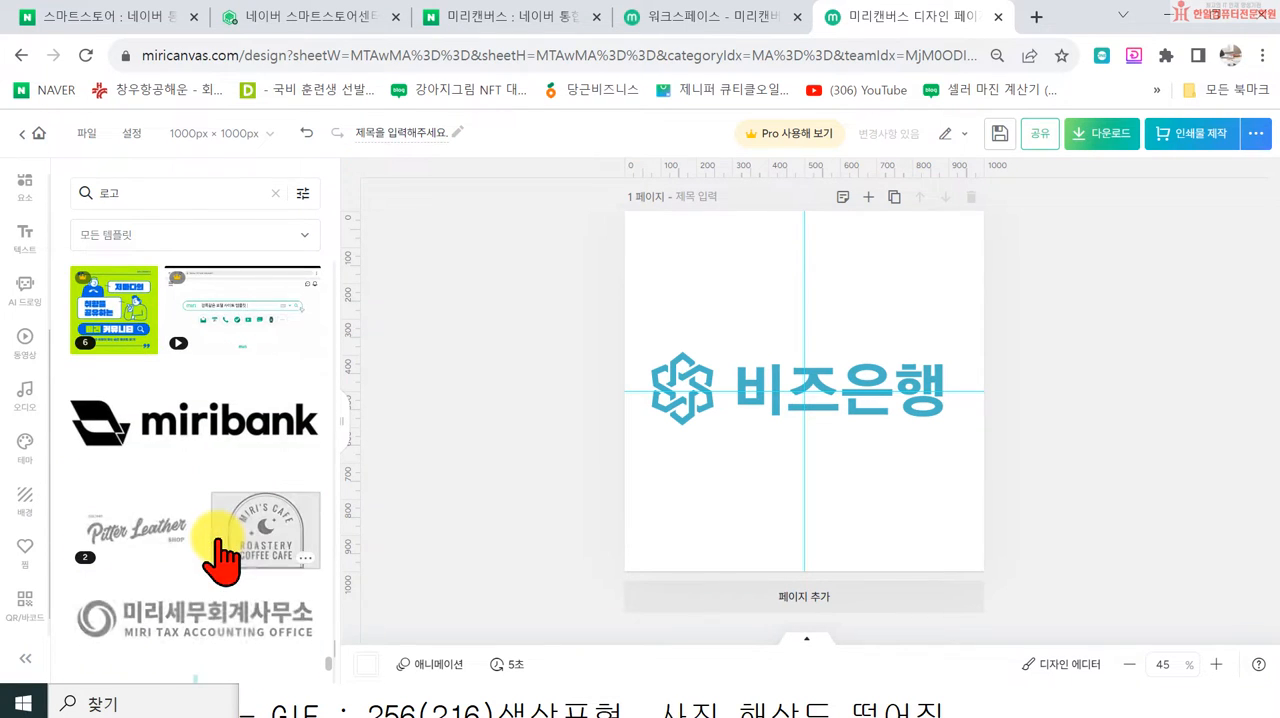
scroll(230, 572, down, 2)
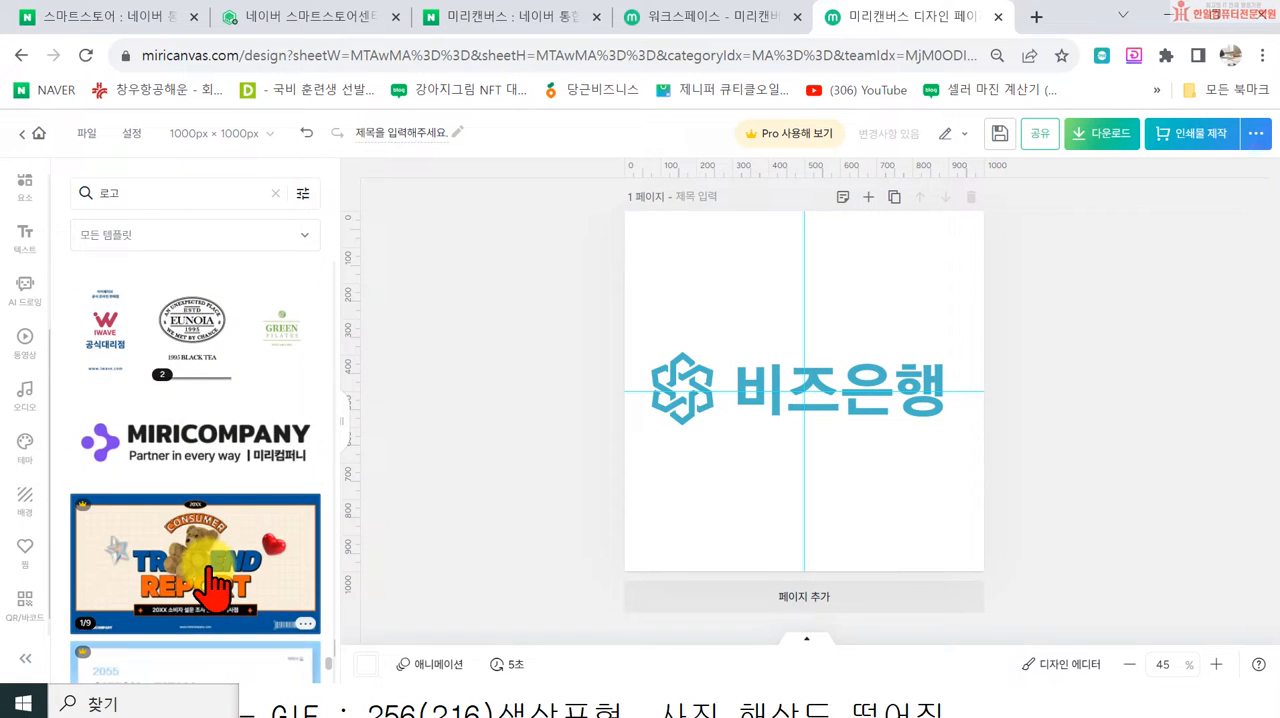
Step: Delete the 비즈은행 text from the logo on the page, keeping only its blue emblem
scroll(213, 580, down, 10)
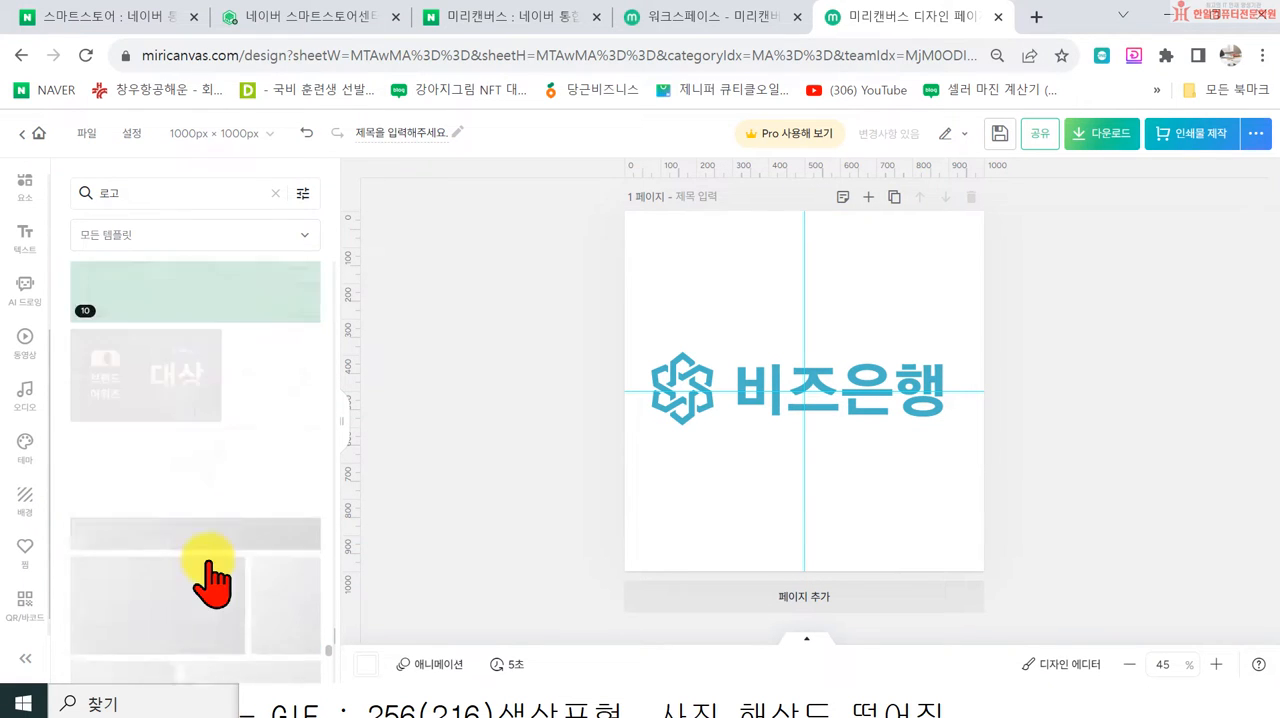
scroll(230, 510, down, 10)
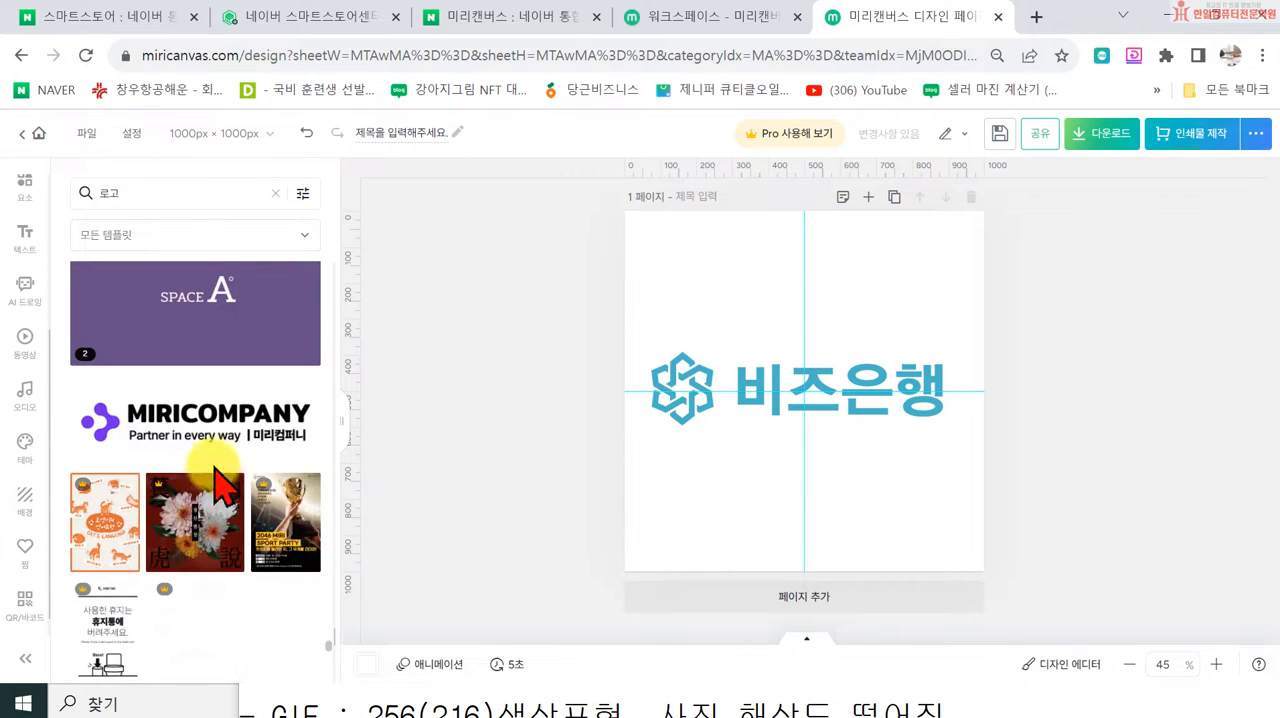
scroll(236, 478, down, 10)
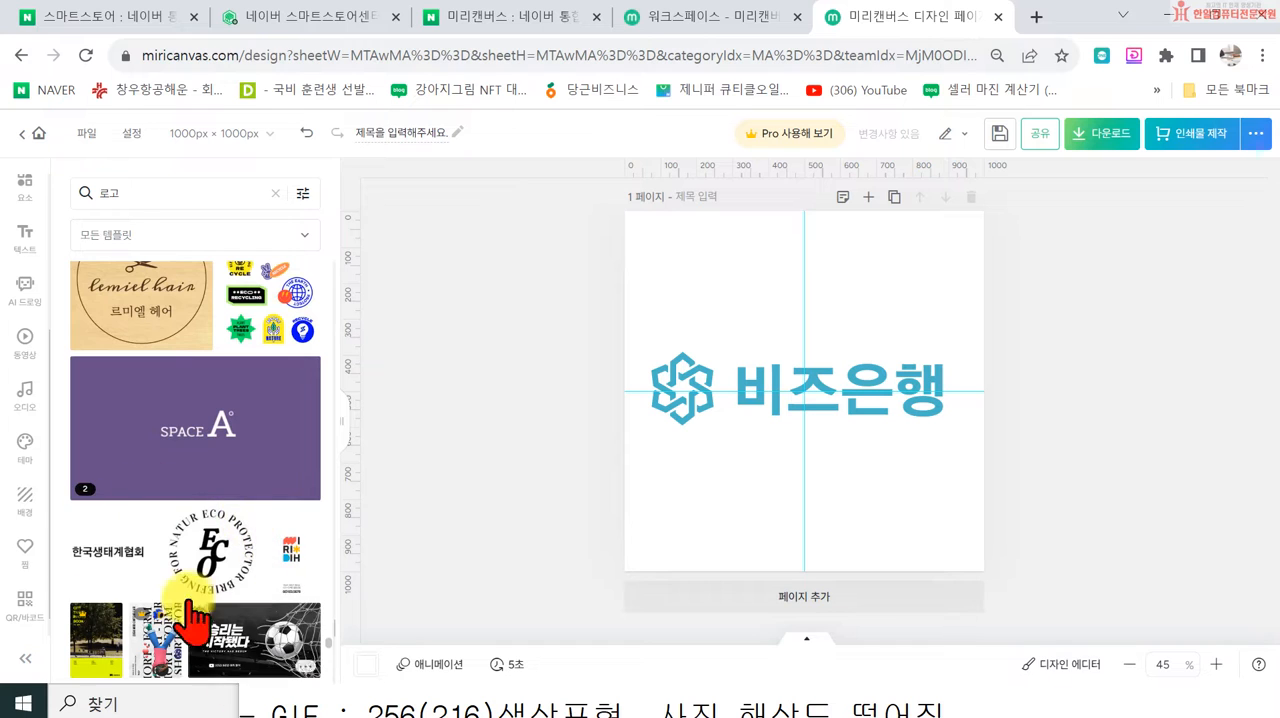
scroll(180, 615, down, 4)
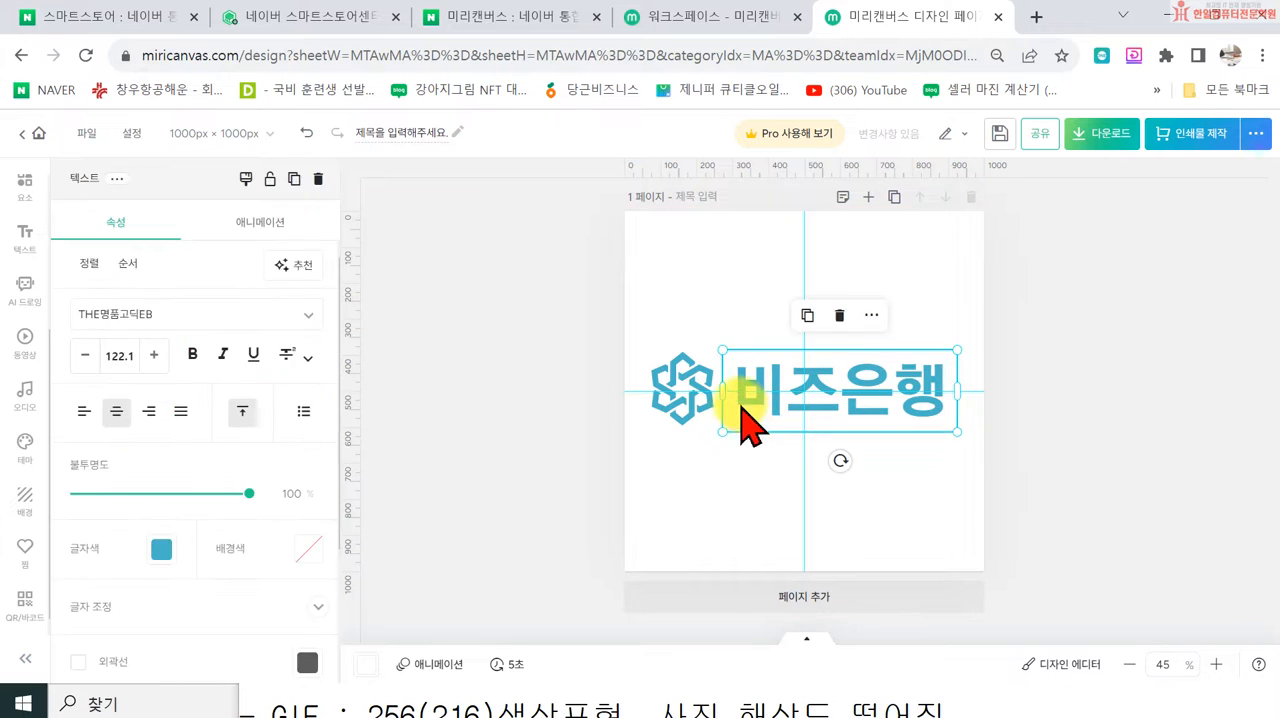
key(Delete)
click(688, 372)
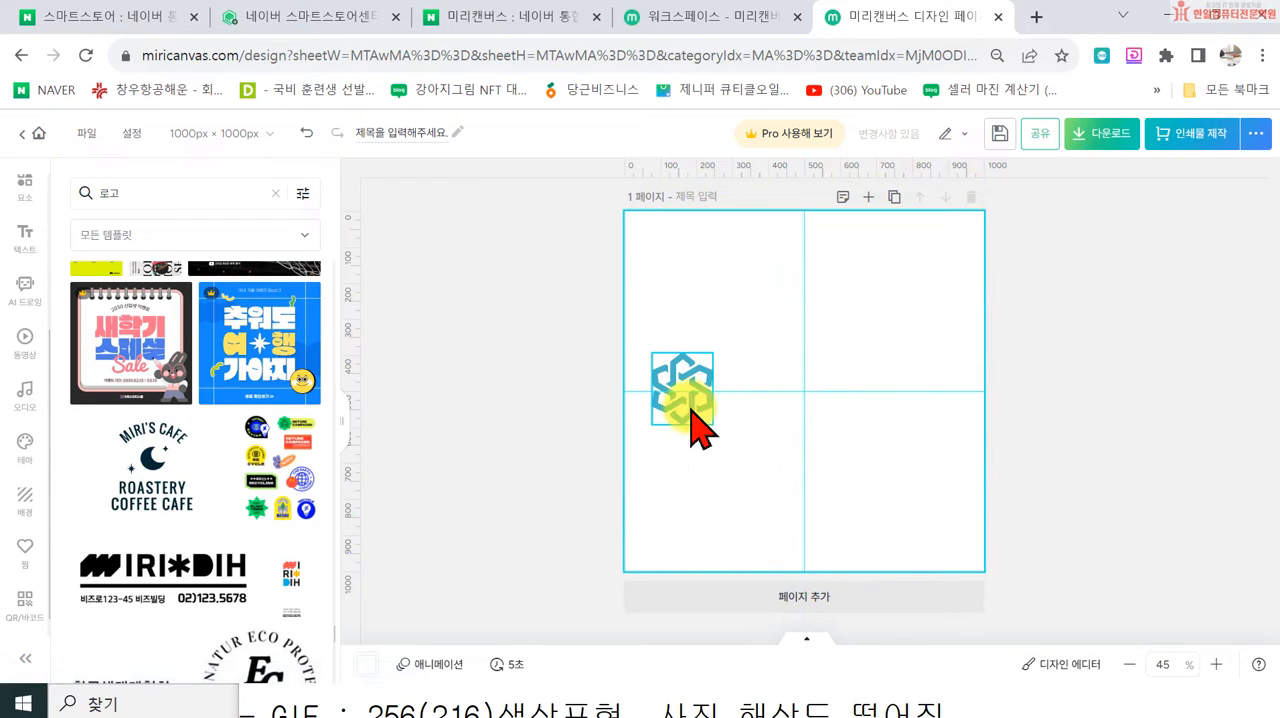
click(448, 422)
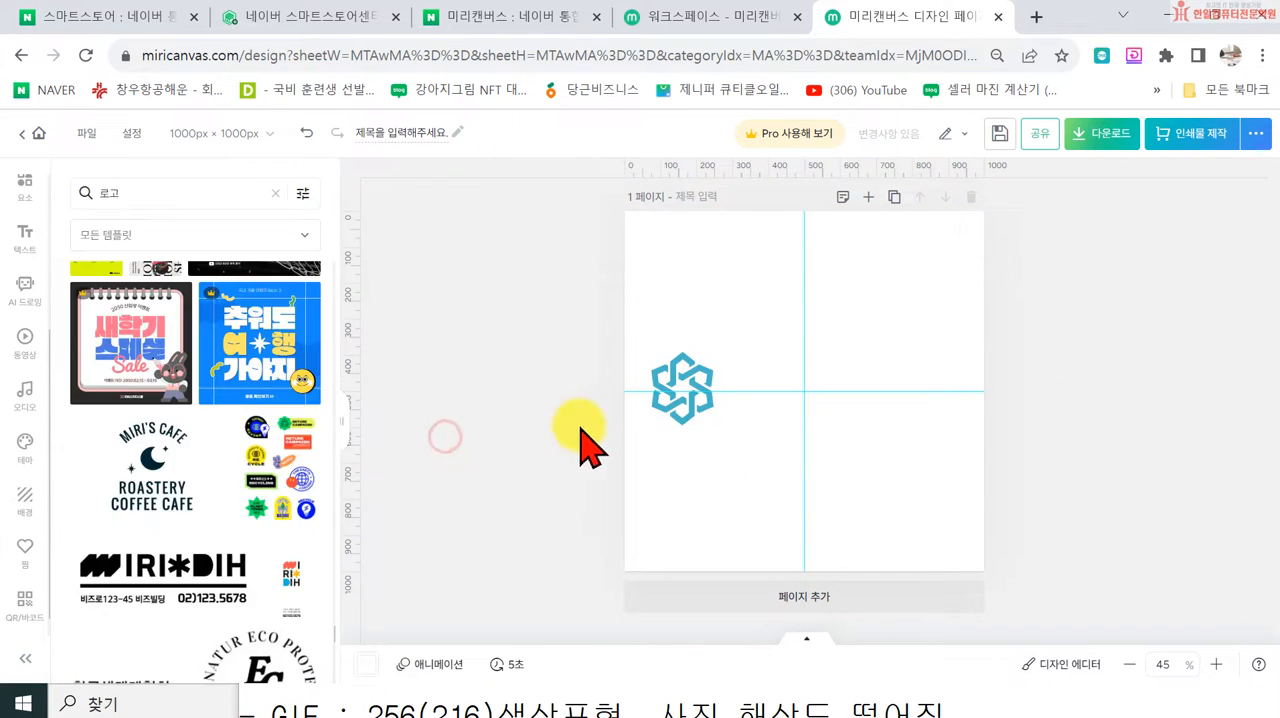
Step: Enlarge the hexagonal emblem, centre it horizontally on the page and recolour it to #9FA9D8
click(672, 412)
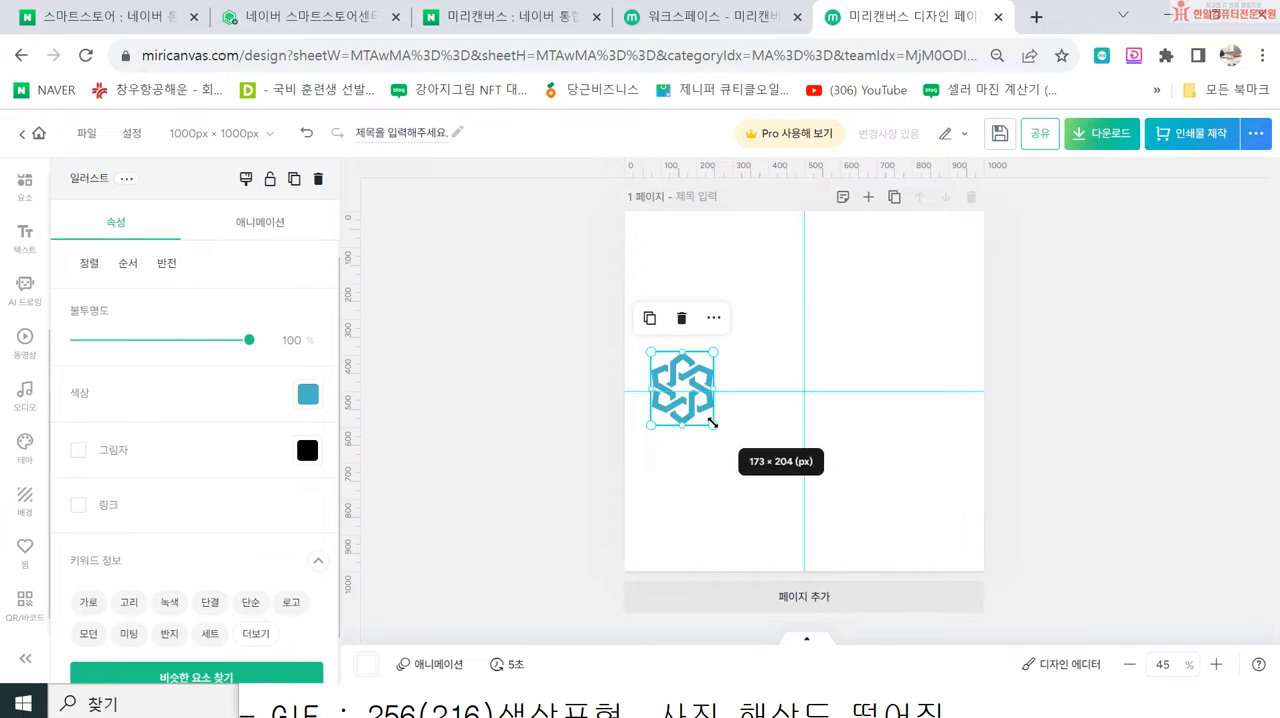
drag(712, 423, 874, 500)
drag(737, 460, 784, 389)
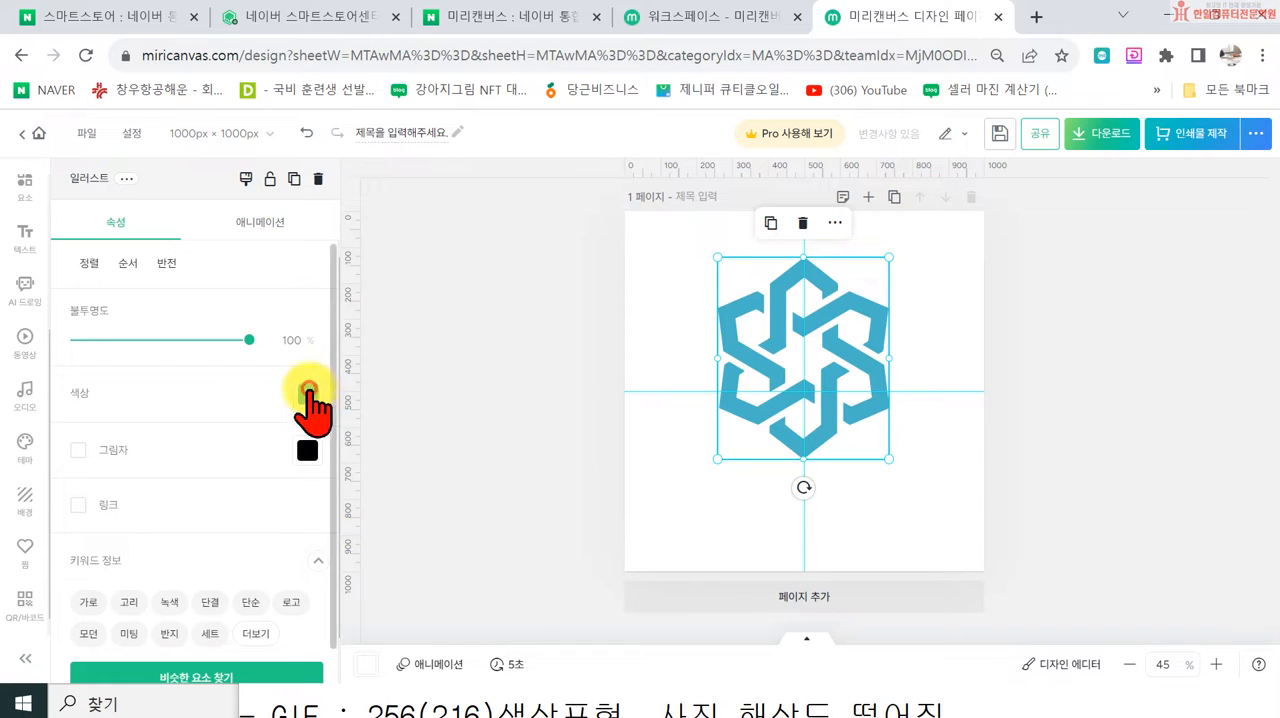
click(309, 393)
click(500, 379)
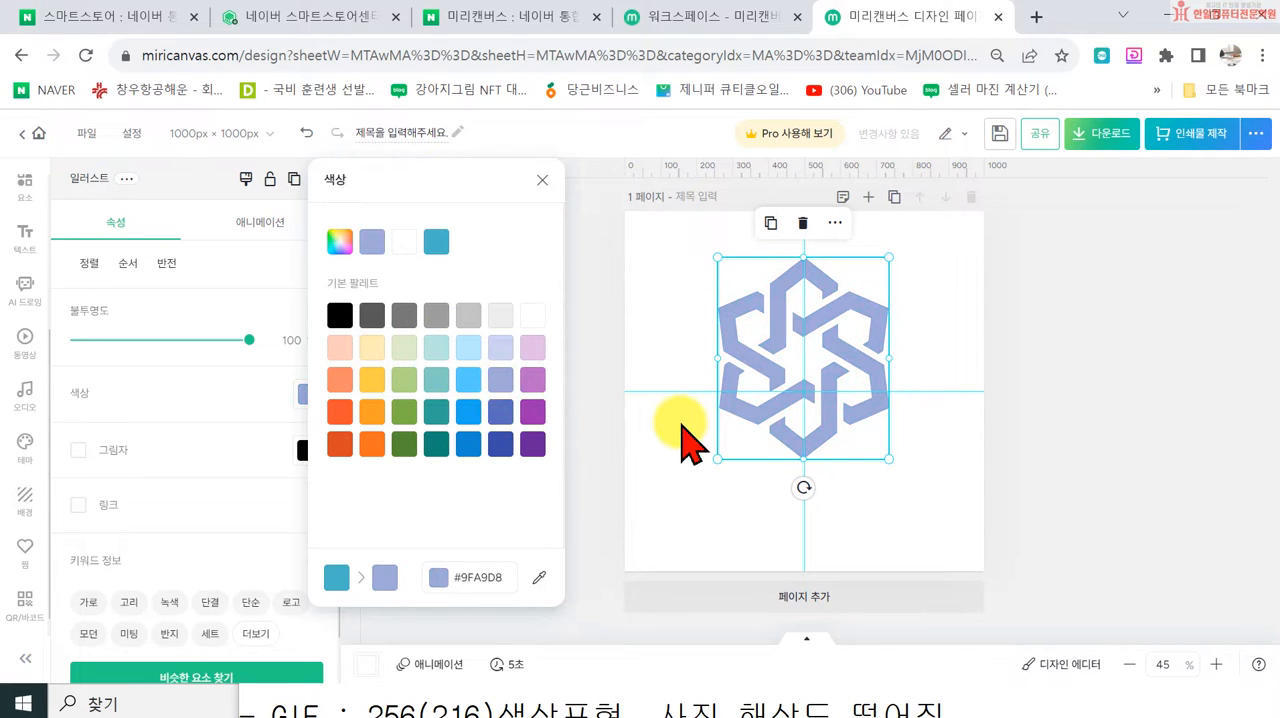
Step: Delete the emblem from the page and add a title text reading 한일몰
click(848, 415)
key(Delete)
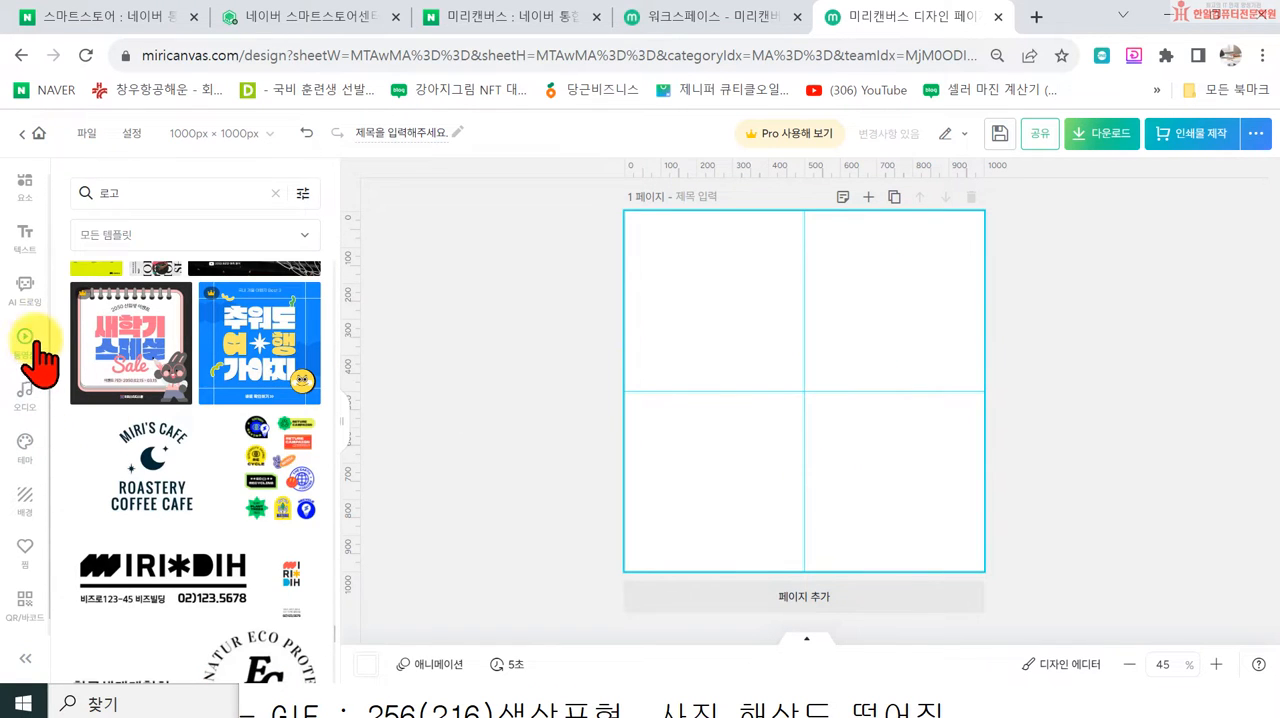
click(30, 242)
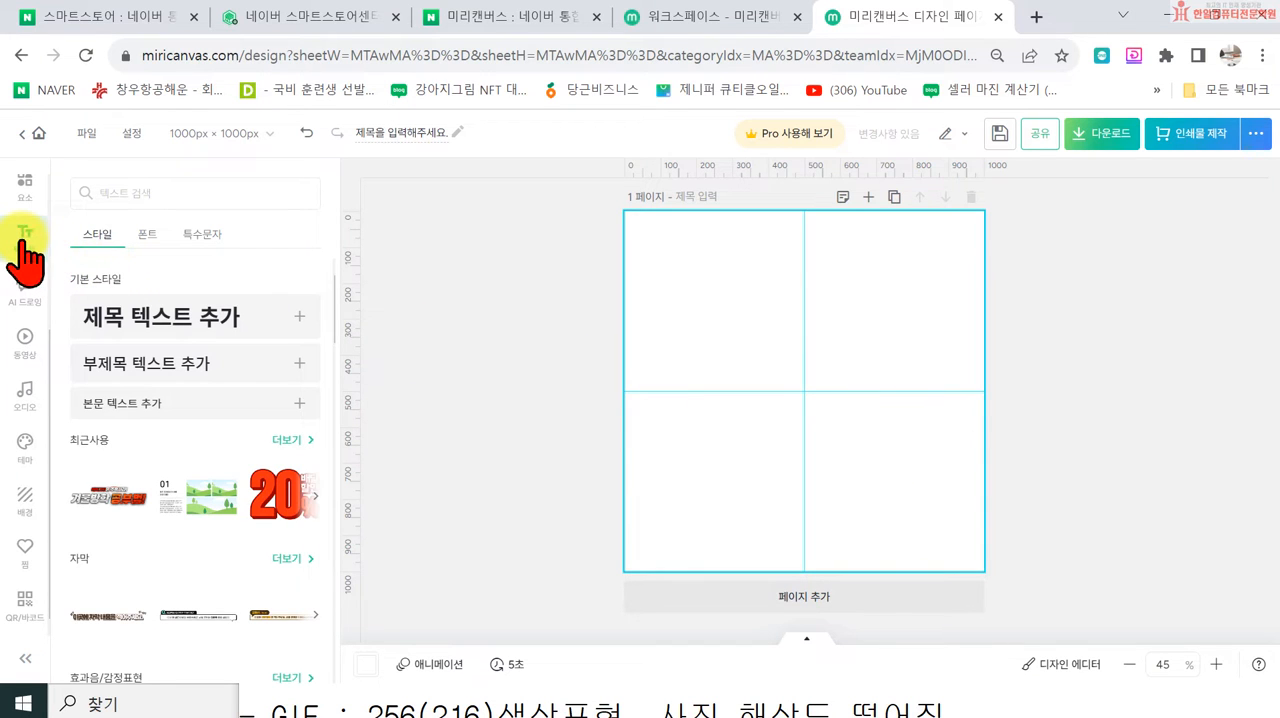
click(128, 338)
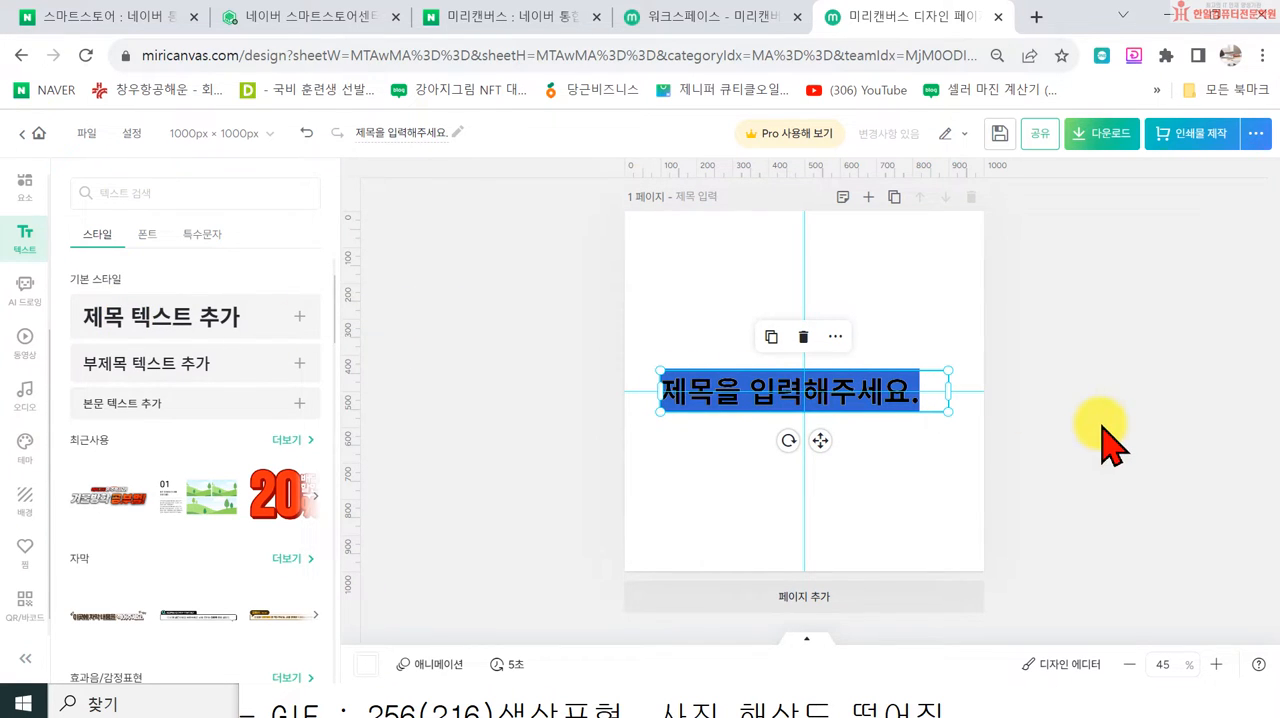
text(ㅎ)
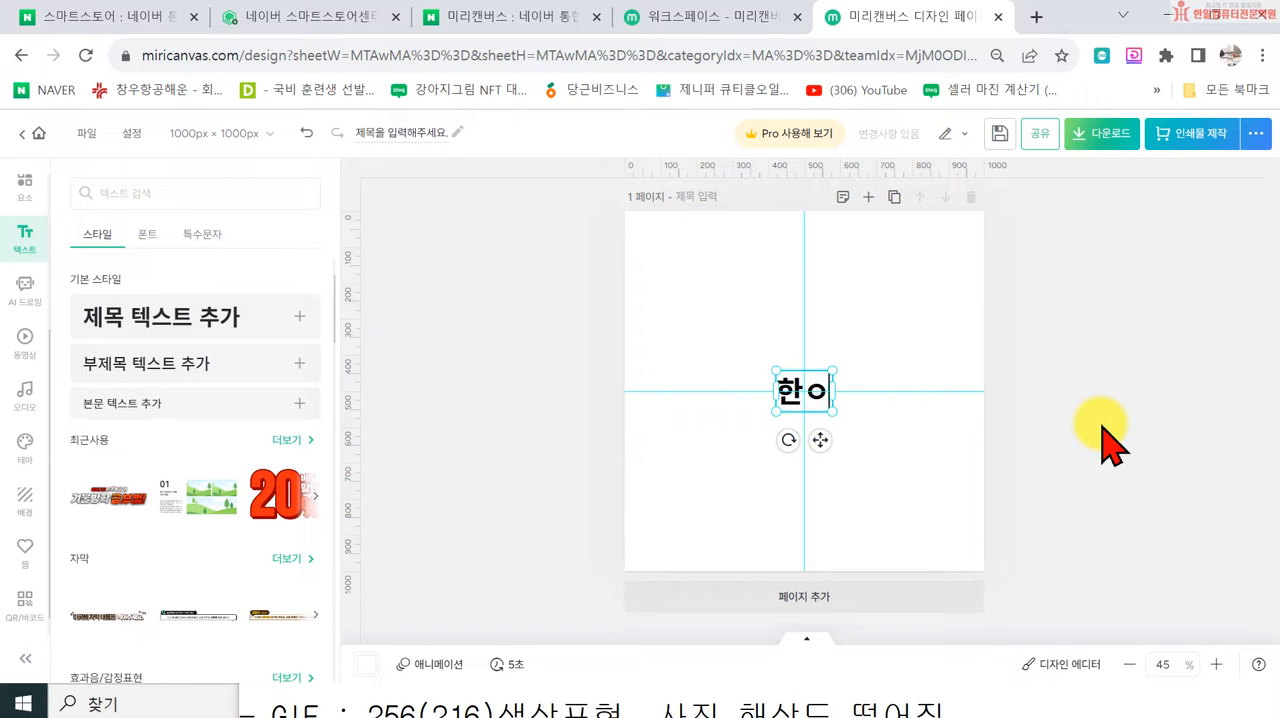
text(일컴퓨터)
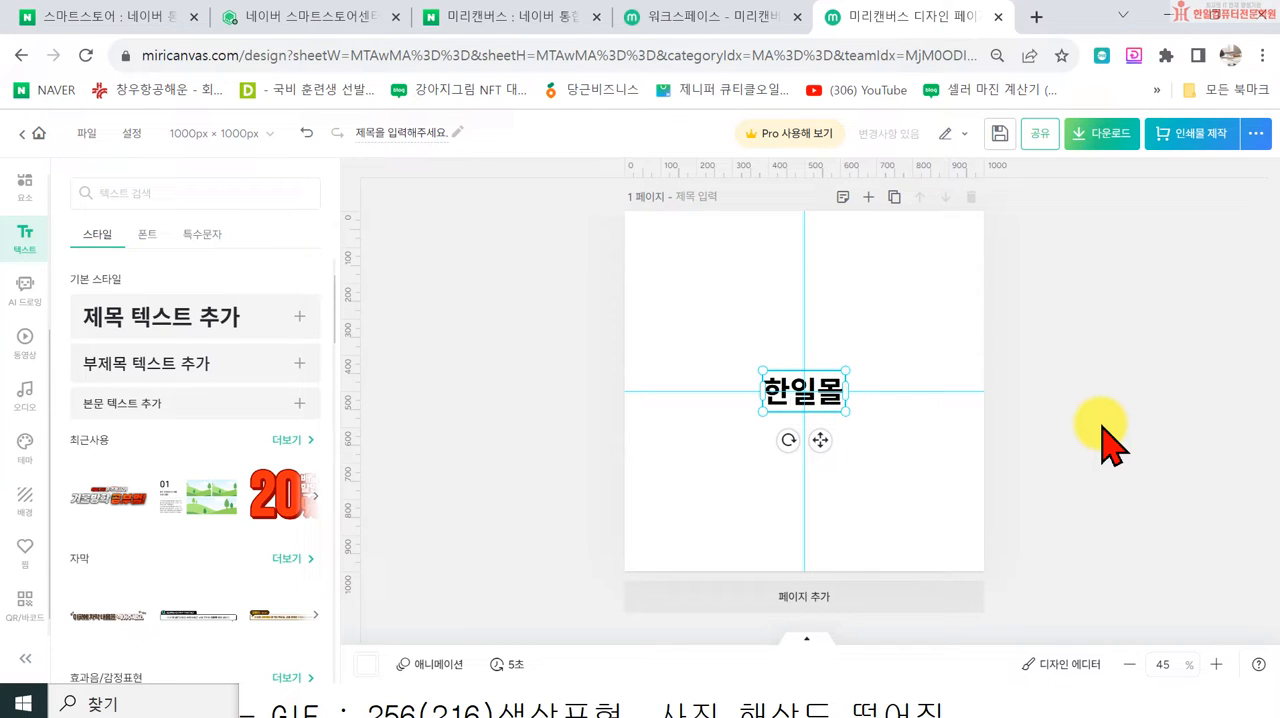
click(680, 474)
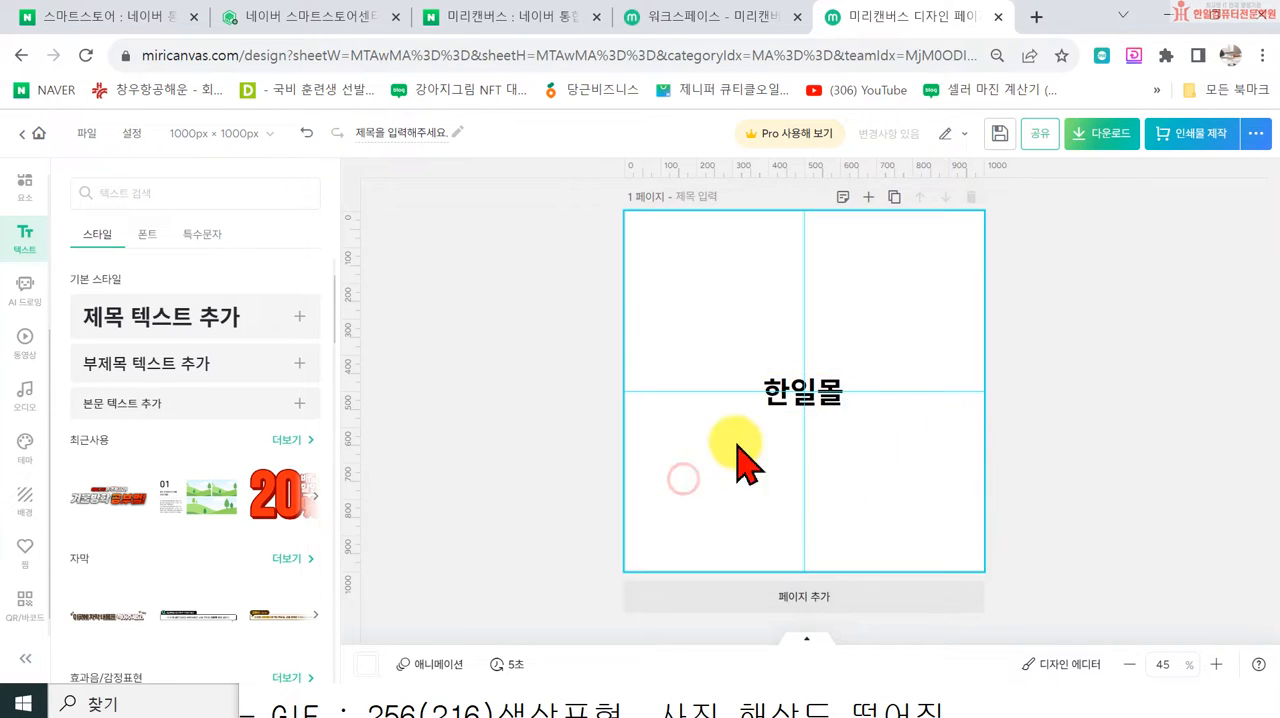
Step: Enlarge the 한일몰 text to a font size of about 154.7 and centre it on the page
click(780, 405)
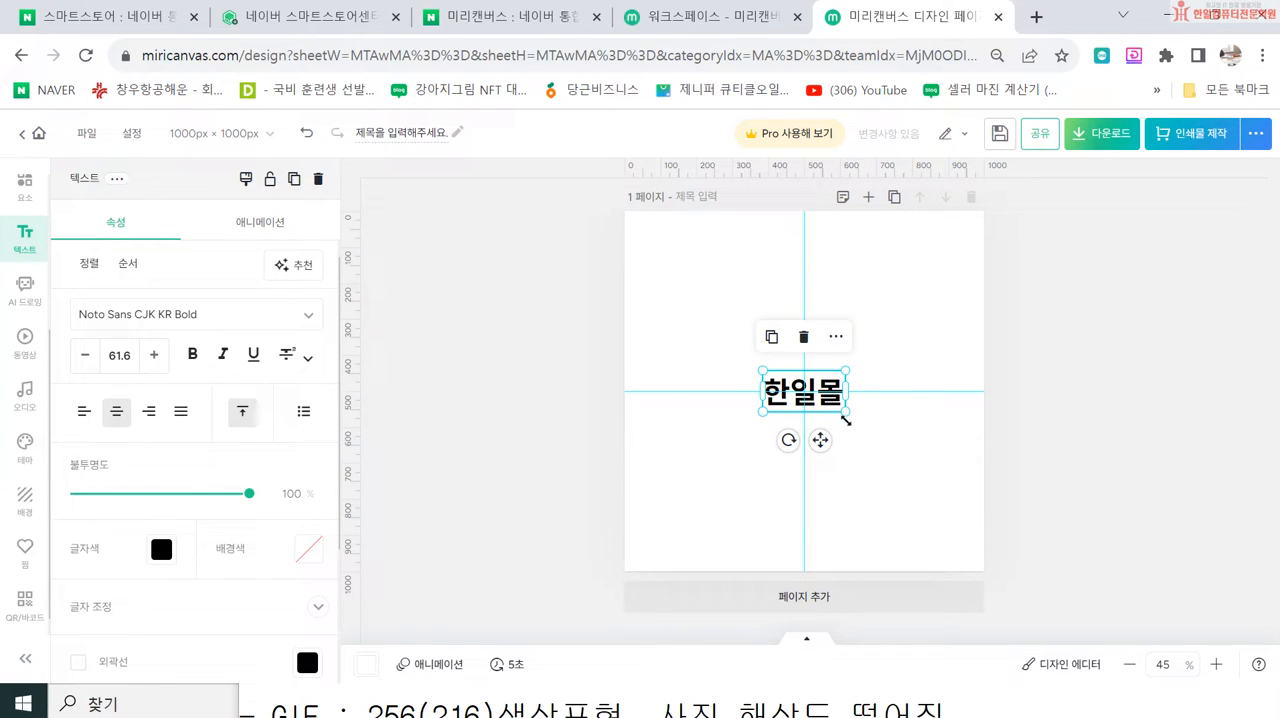
drag(845, 413, 968, 472)
drag(766, 371, 763, 369)
drag(857, 420, 793, 391)
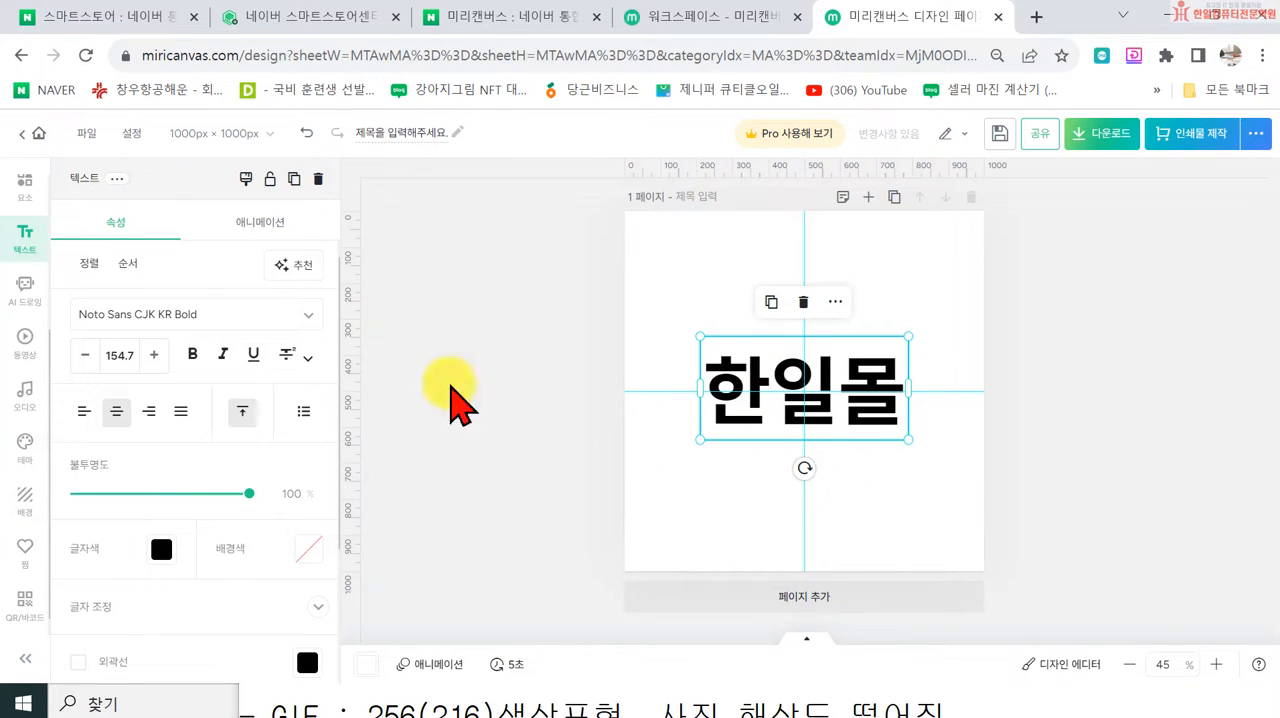
Step: Apply the 한글아씨-그네B font to the 한일몰 text
click(305, 318)
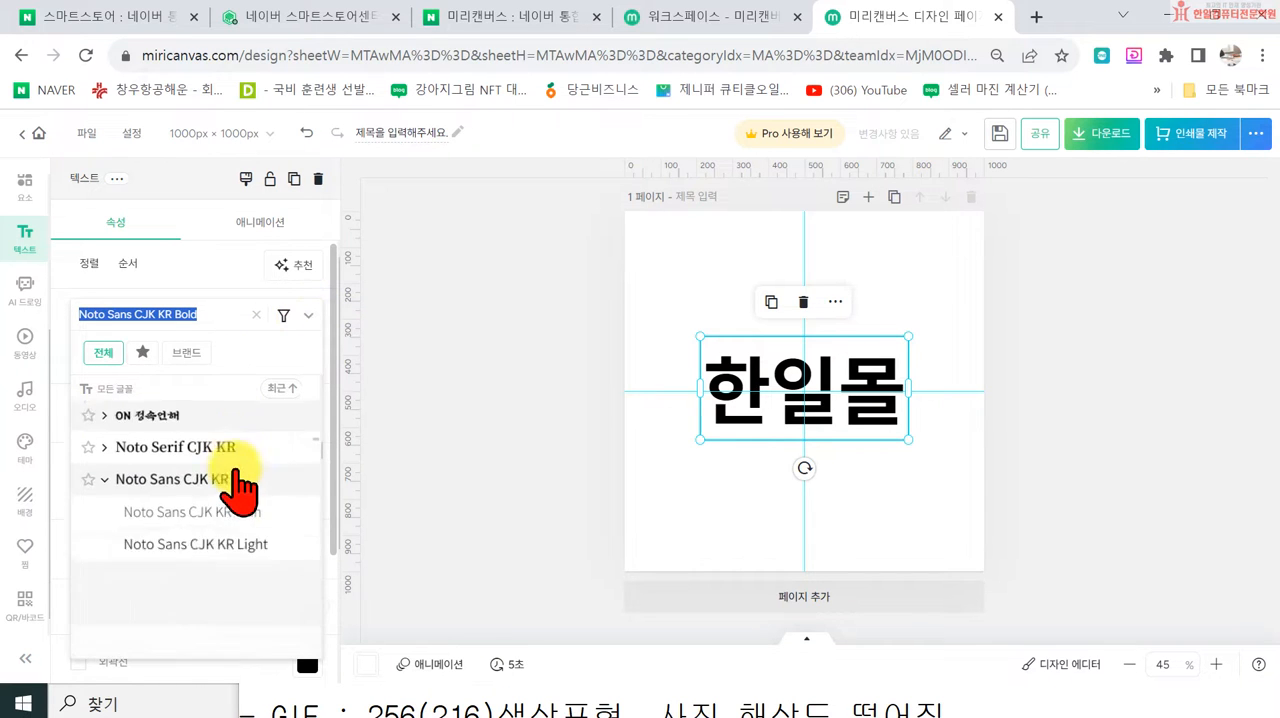
scroll(225, 540, down, 10)
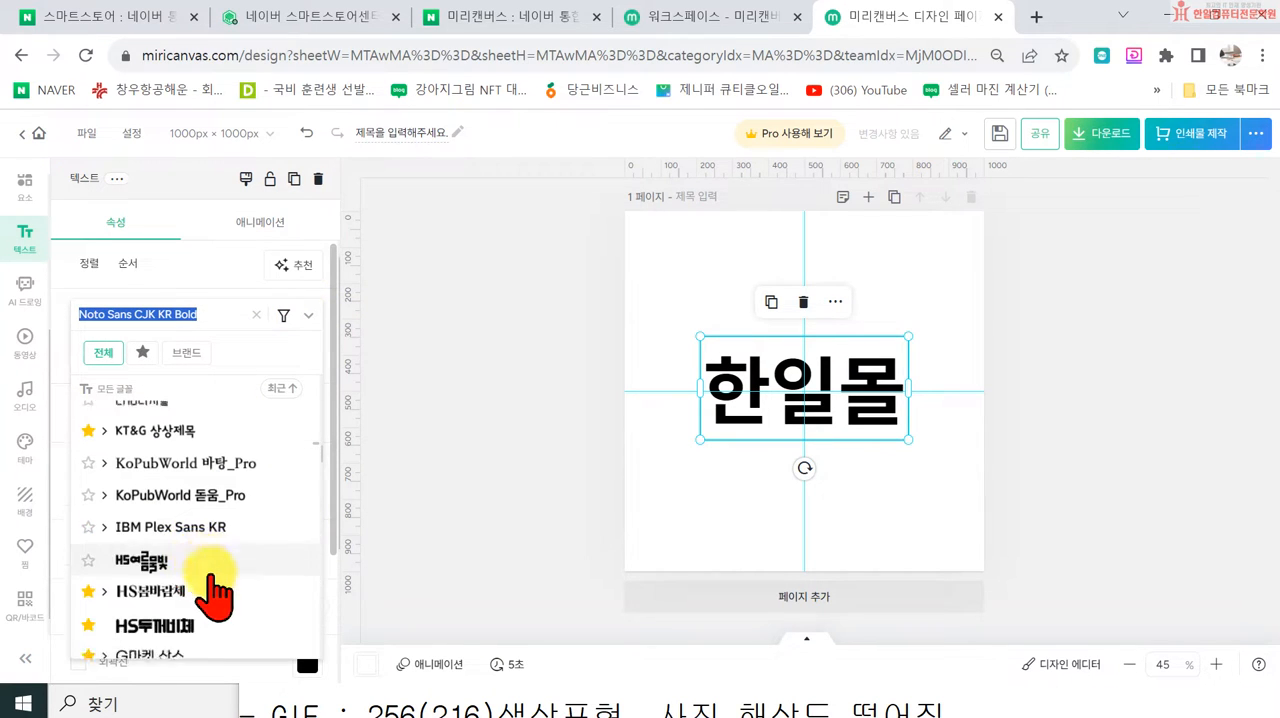
scroll(215, 570, down, 10)
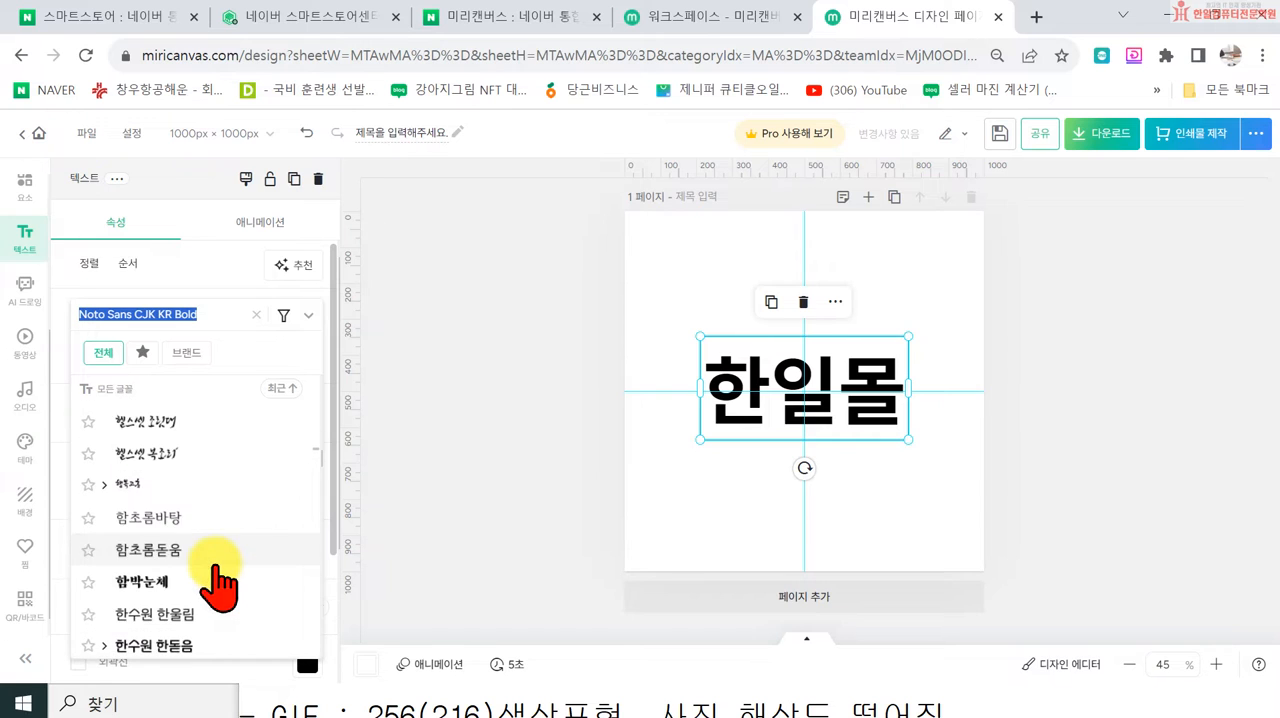
scroll(218, 580, down, 10)
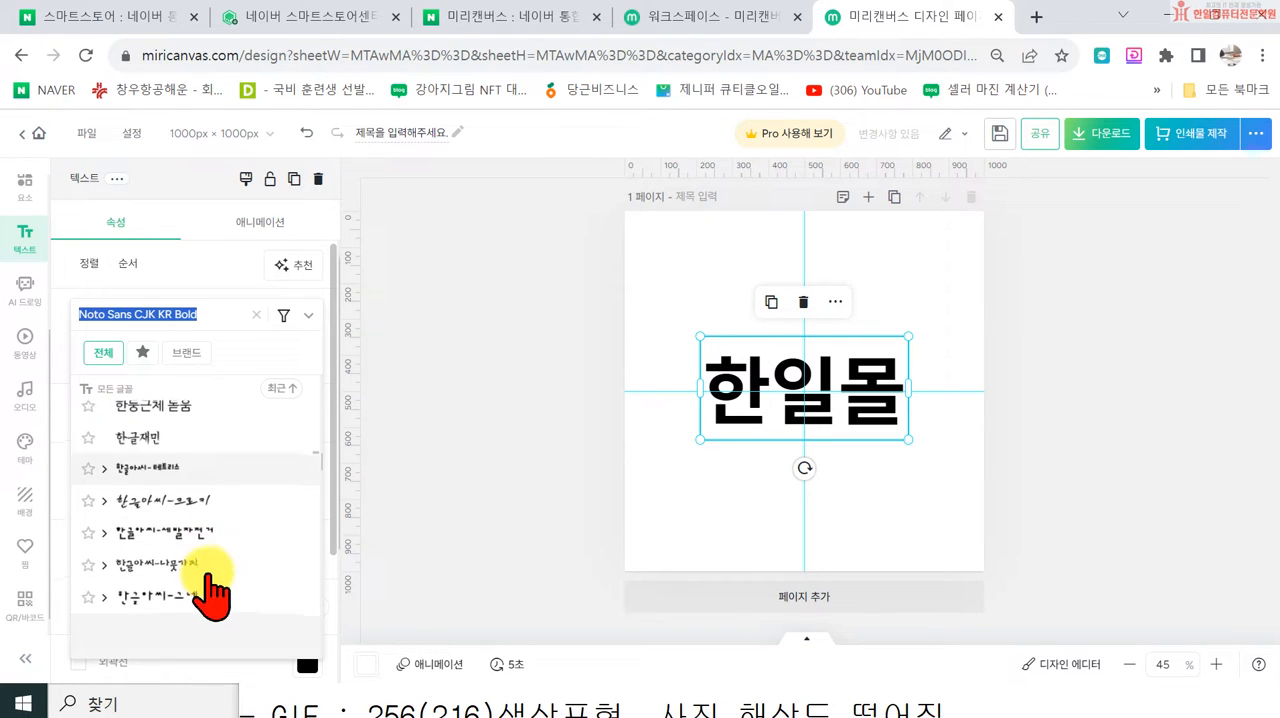
scroll(215, 560, down, 2)
click(206, 496)
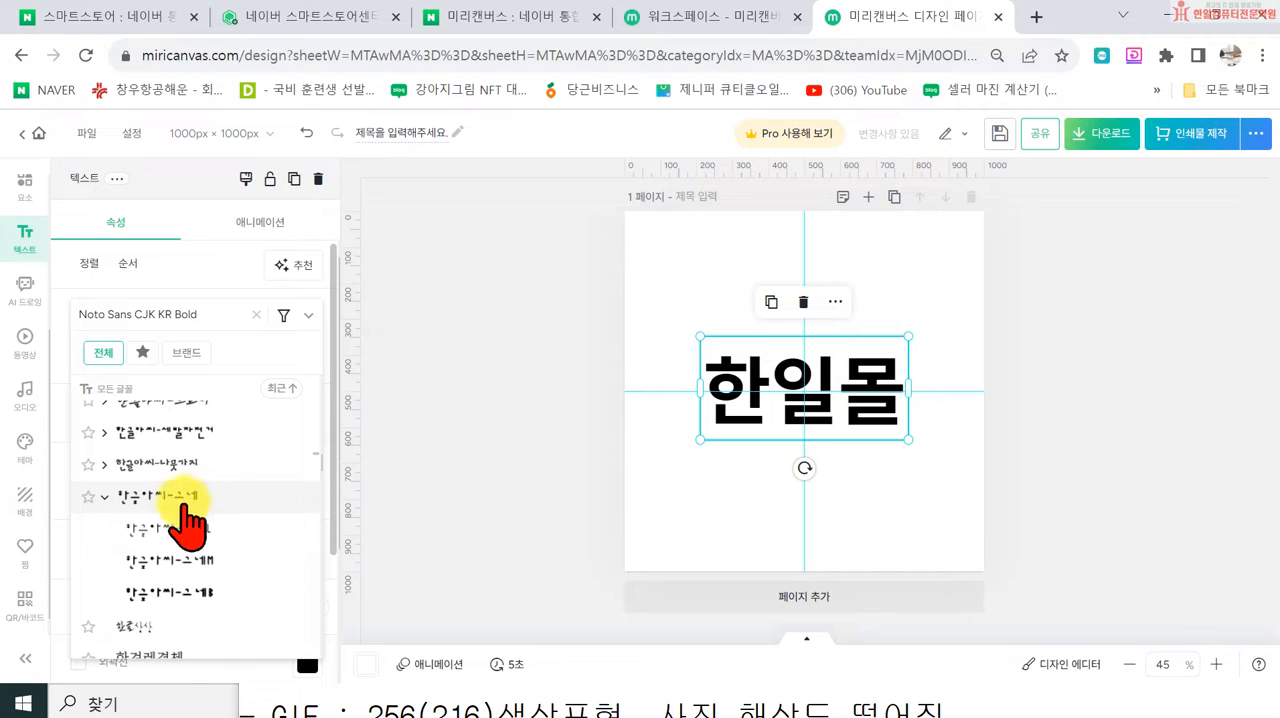
click(185, 592)
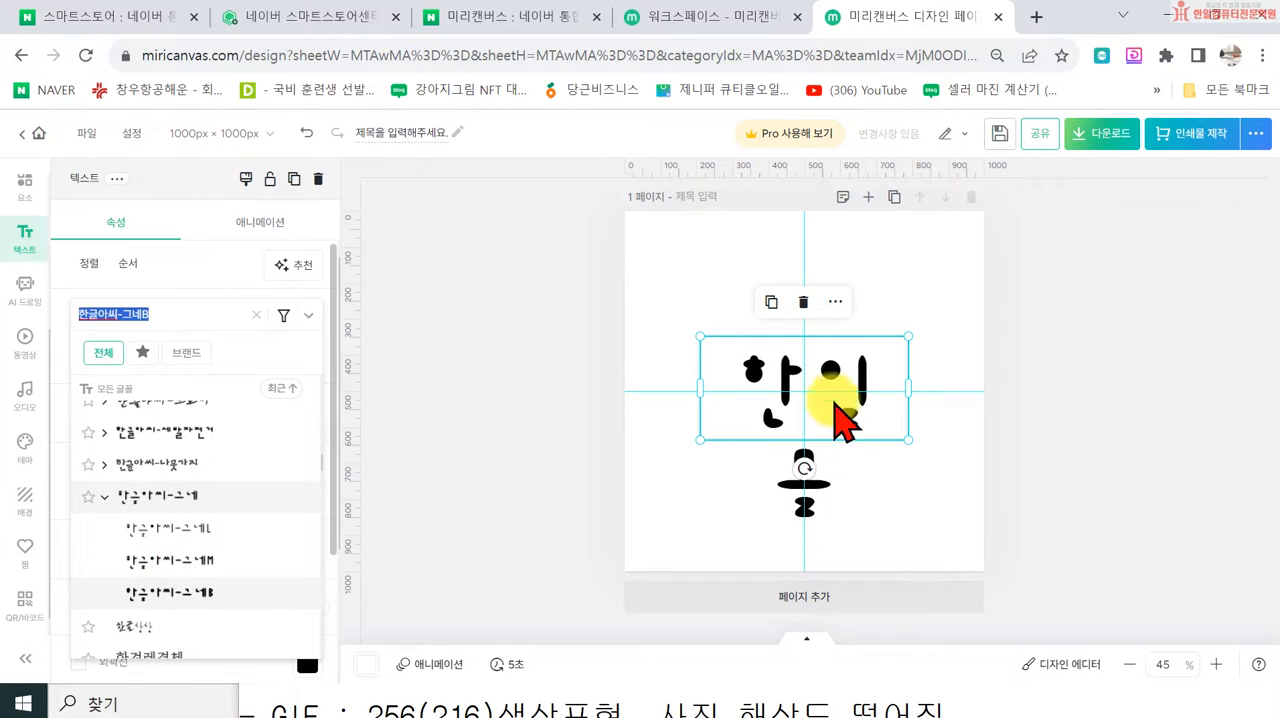
Step: Widen the 한일몰 text box to about 660 px so it fits on one line, and recentre it on the page
click(938, 402)
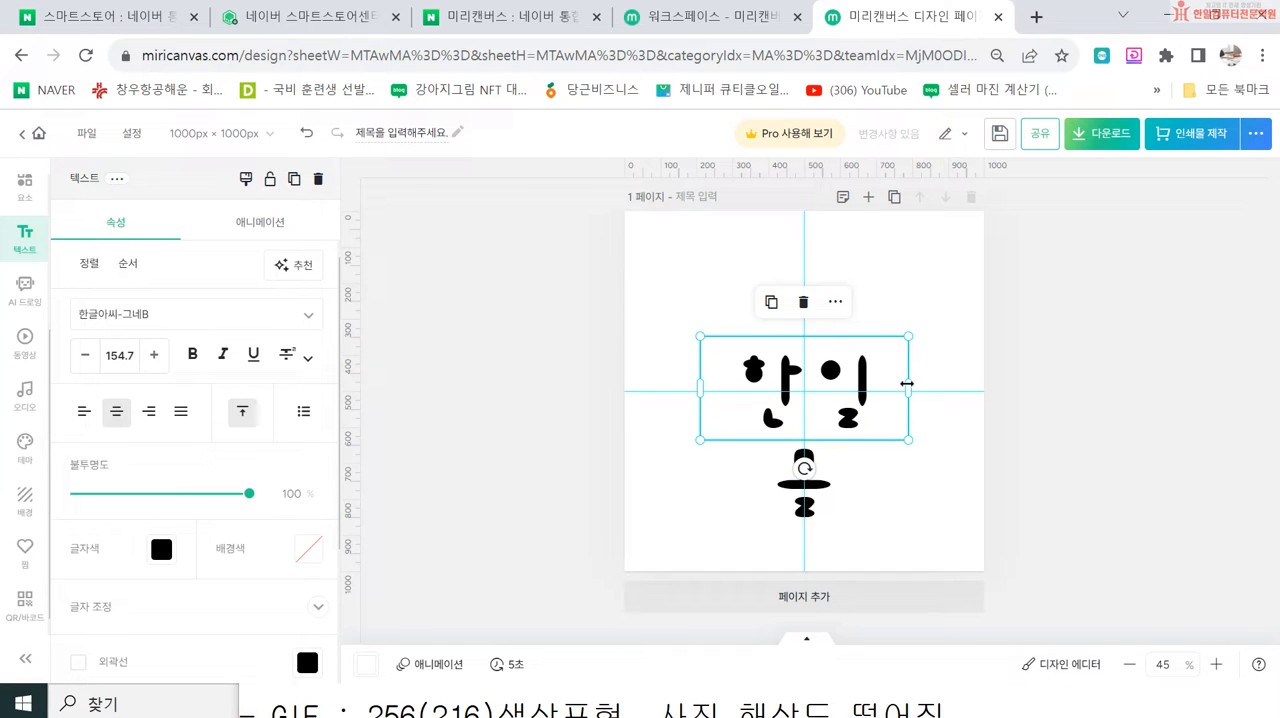
drag(907, 383, 928, 383)
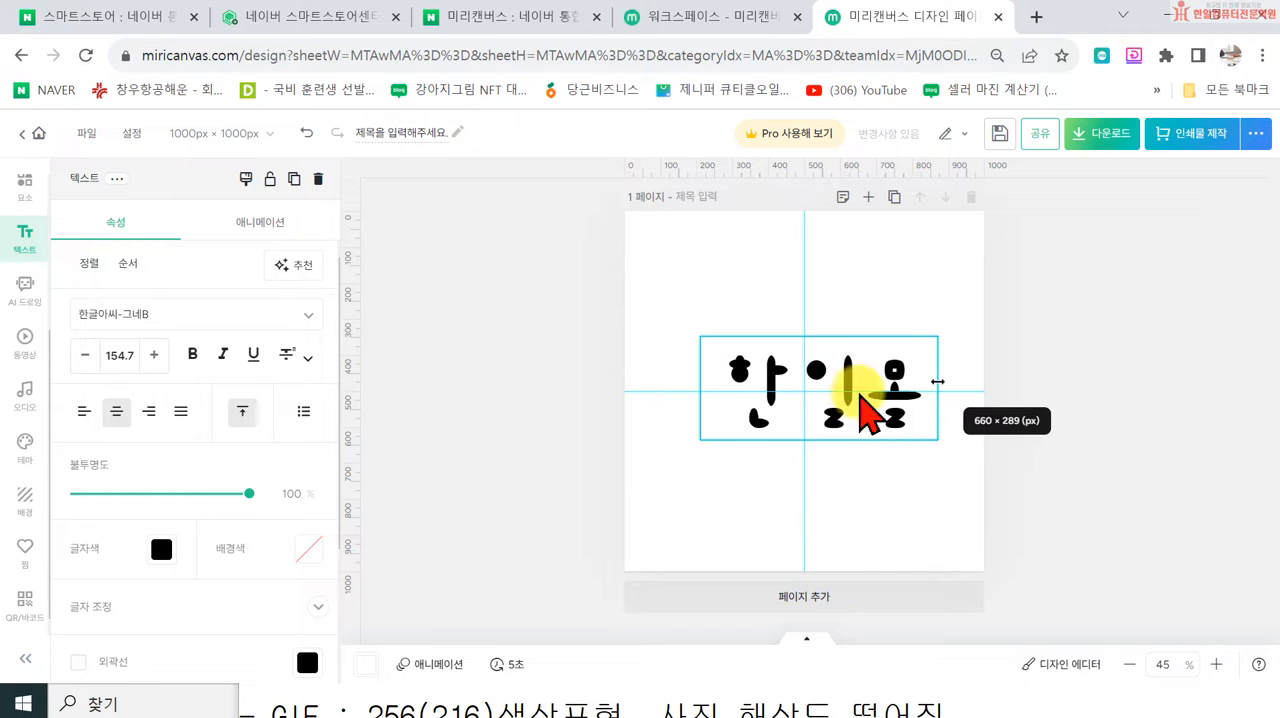
drag(774, 409, 757, 405)
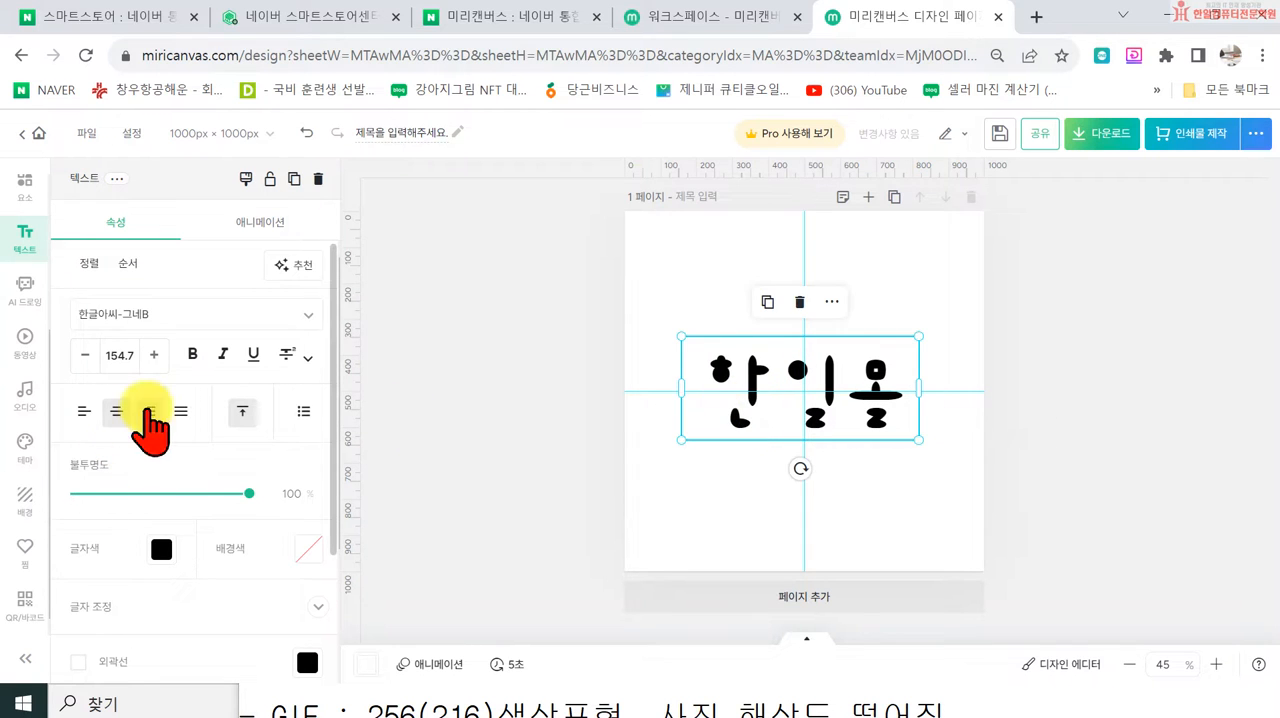
Step: Change the font of the 한일몰 text to 정선아리랑 혼
click(310, 316)
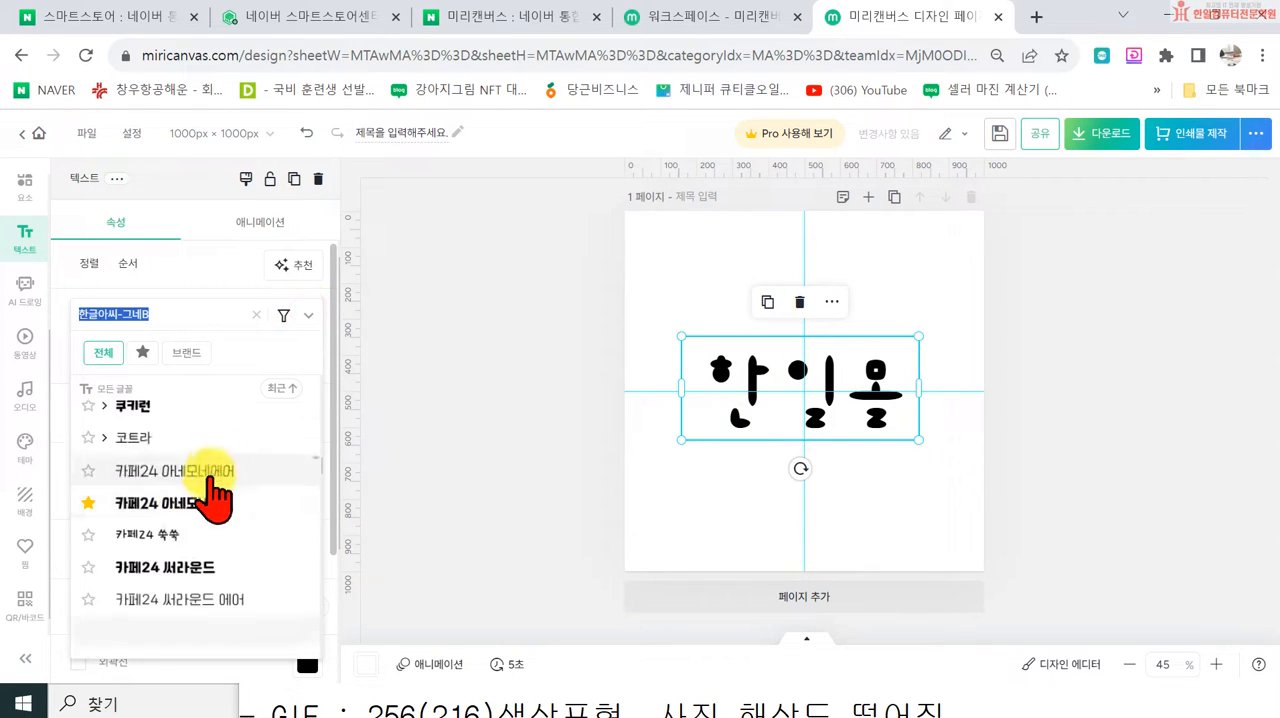
scroll(200, 520, down, 5)
scroll(192, 541, up, 3)
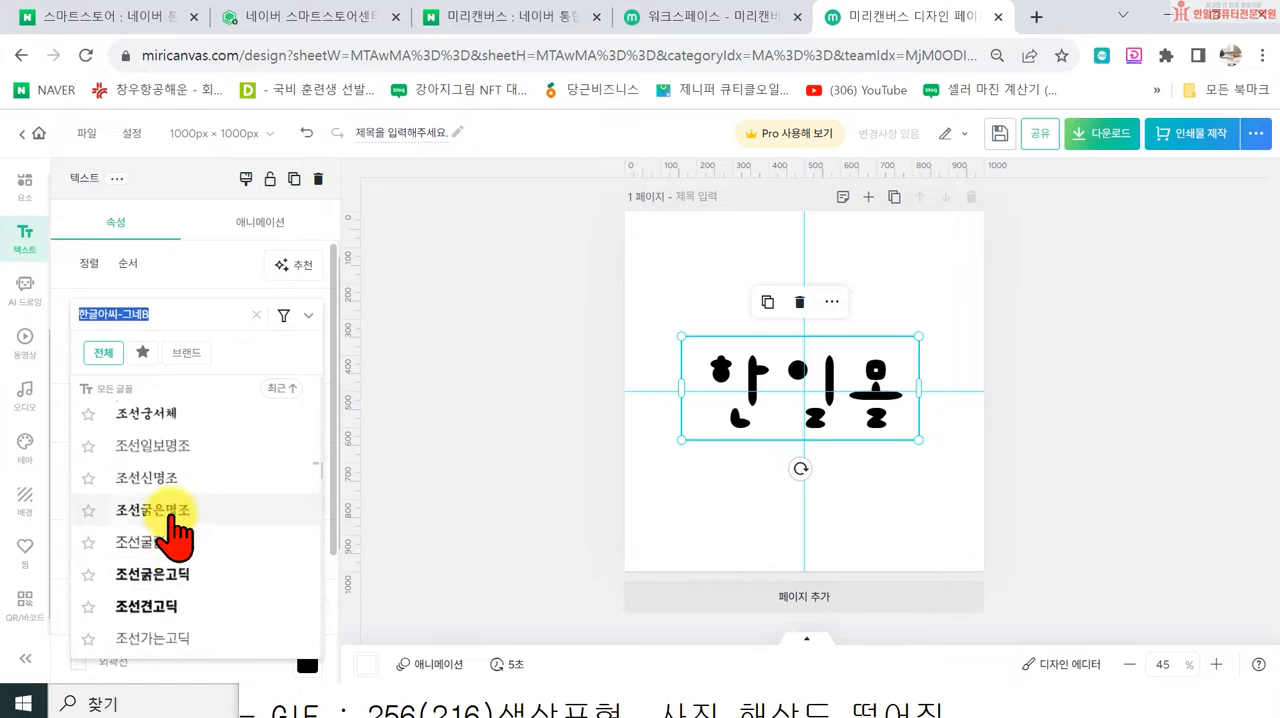
scroll(155, 593, down, 2)
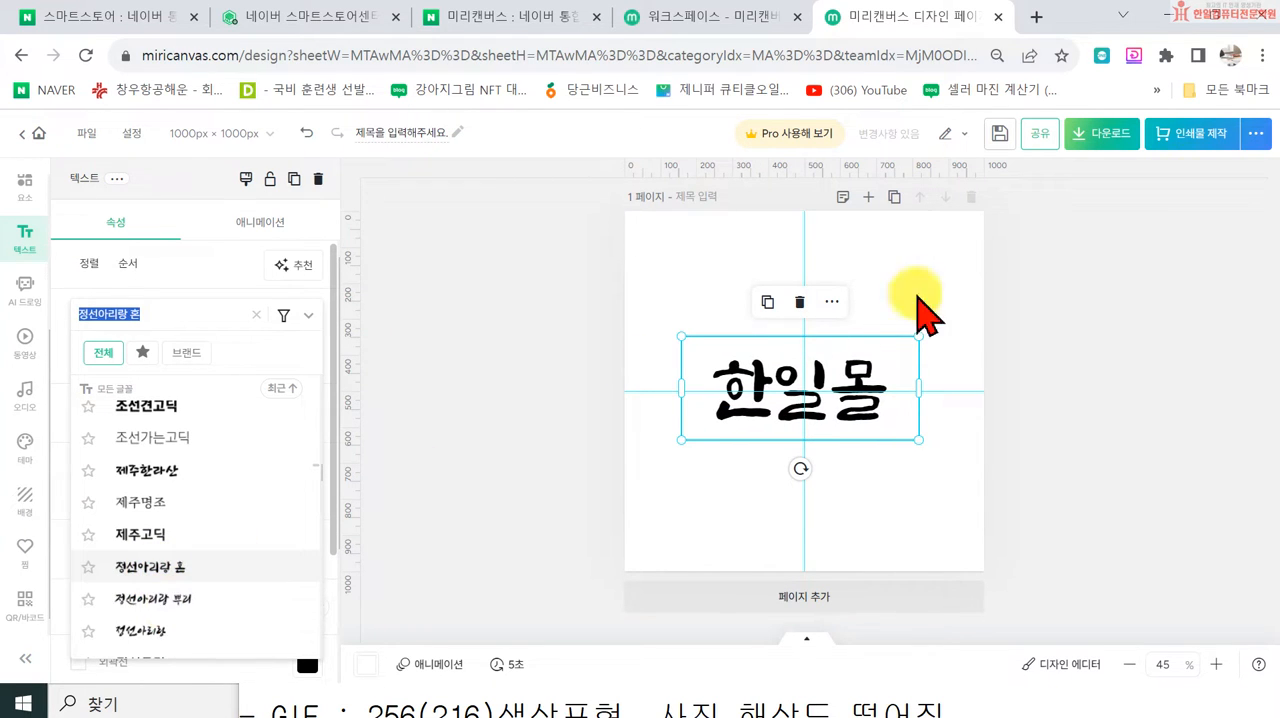
click(434, 428)
Step: Set the letter spacing of 한일몰 to 16 and move the text to the lower part of the page, centred horizontally
double_click(716, 395)
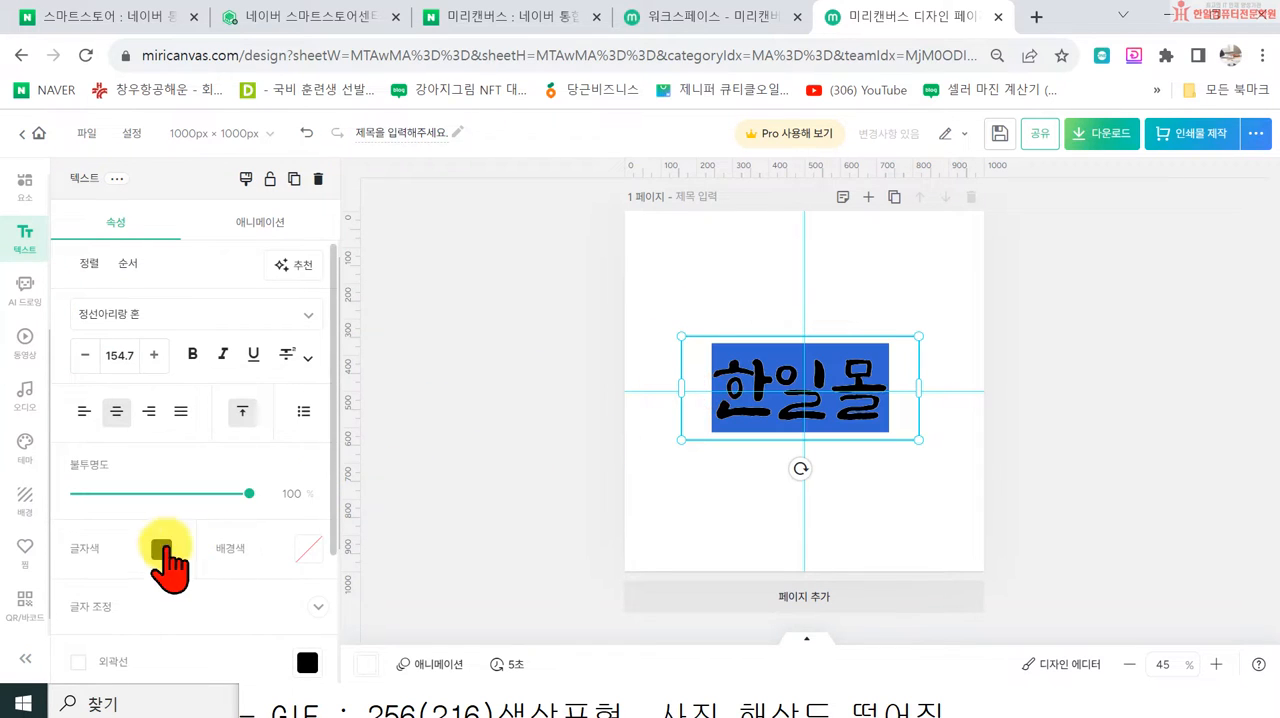
scroll(186, 543, down, 3)
click(196, 425)
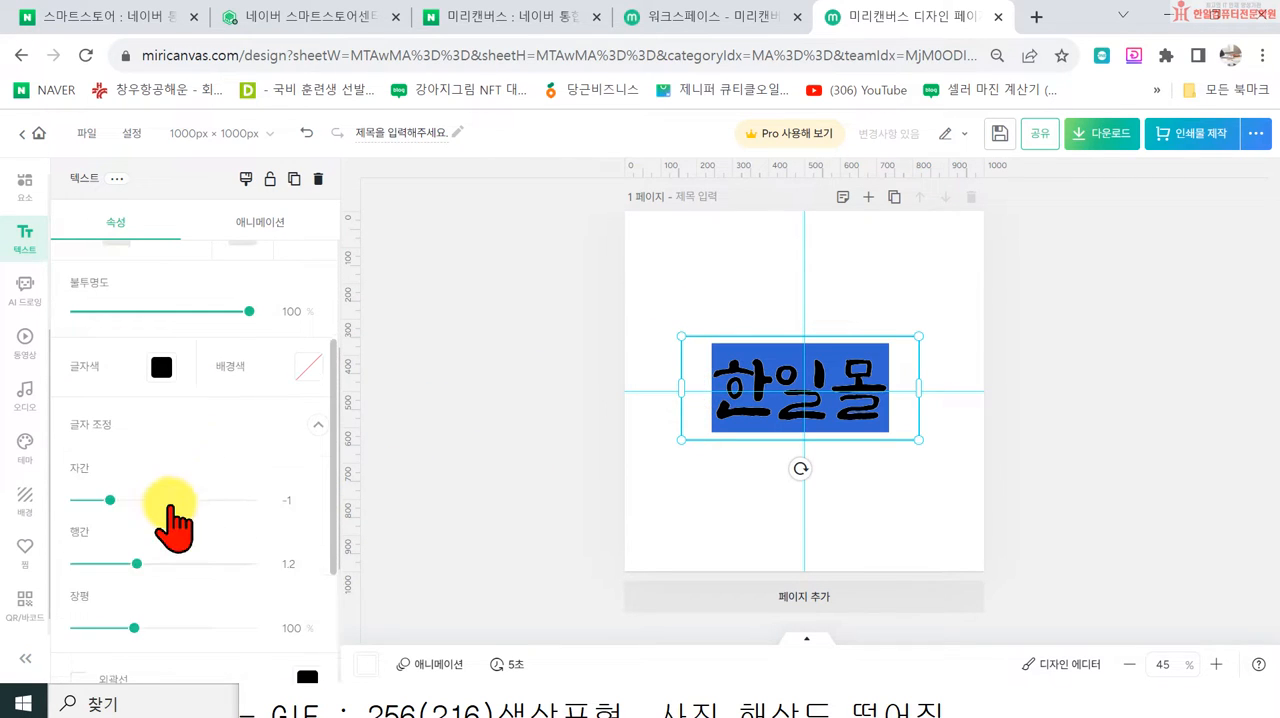
click(116, 500)
drag(118, 500, 121, 500)
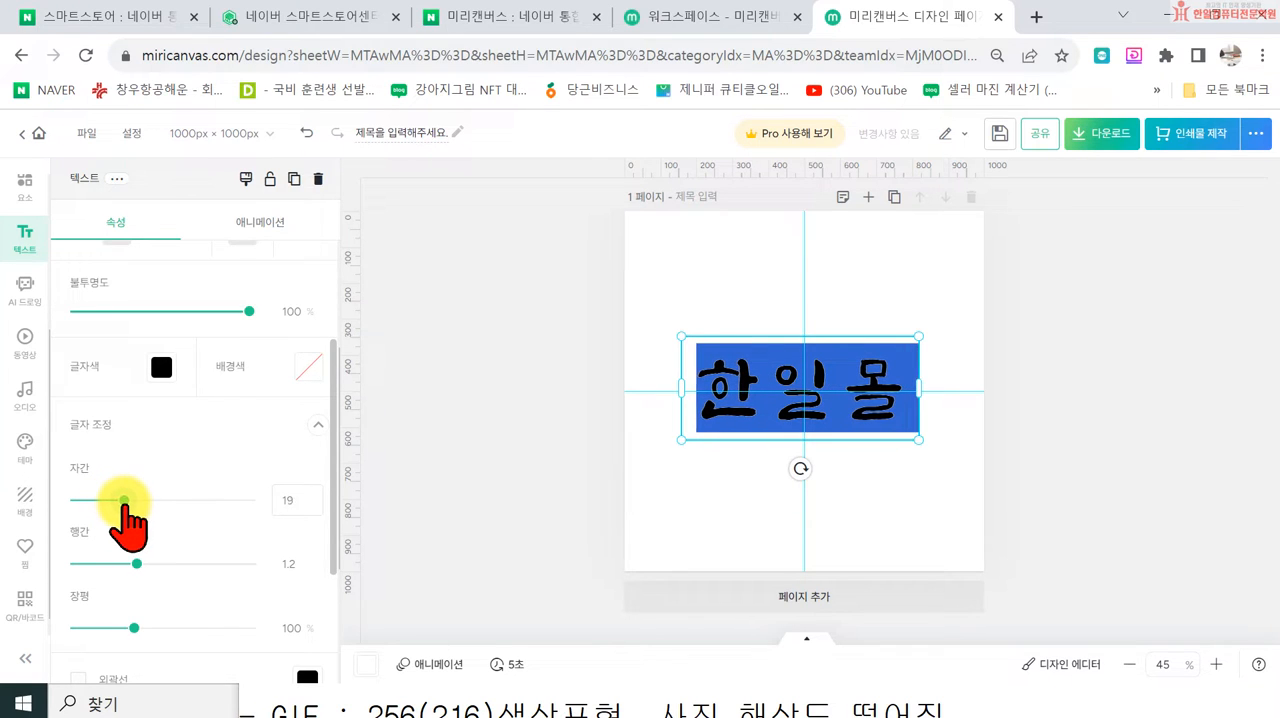
click(415, 491)
drag(804, 388, 879, 537)
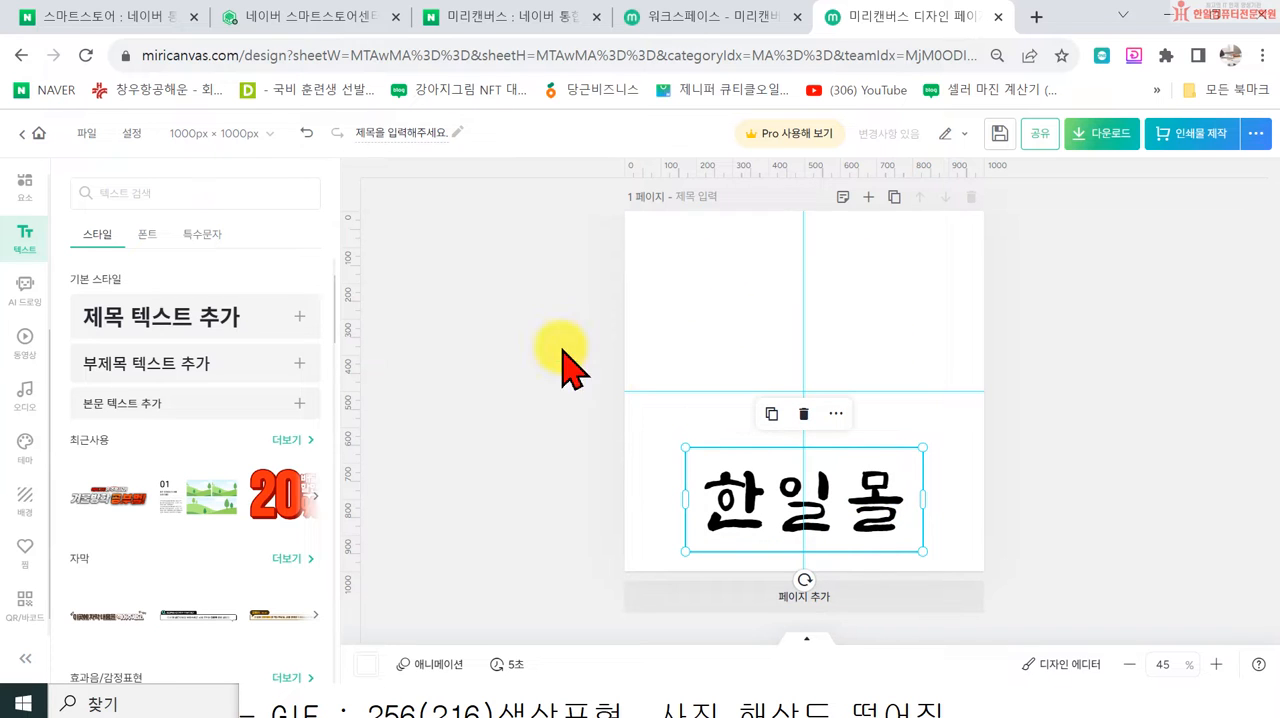
Step: Search NAVER for 플래티콘 in a new browser tab and open the Flaticon website from the results
click(107, 193)
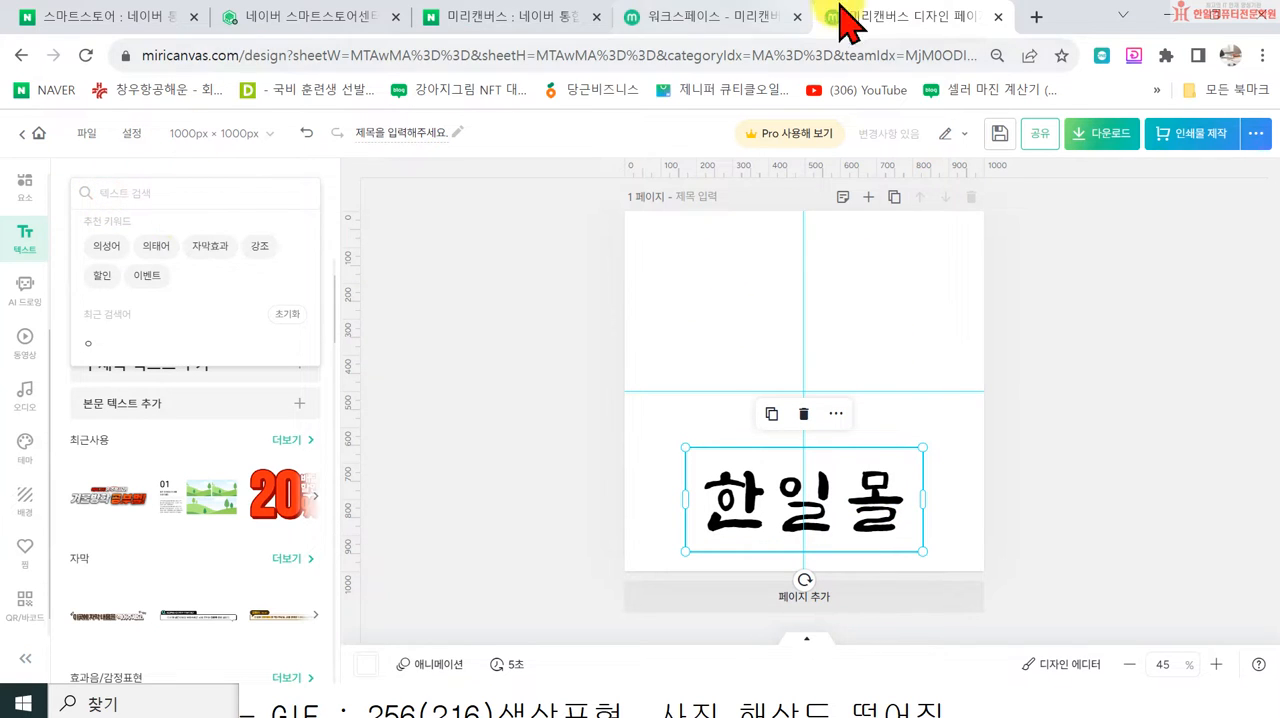
click(1040, 20)
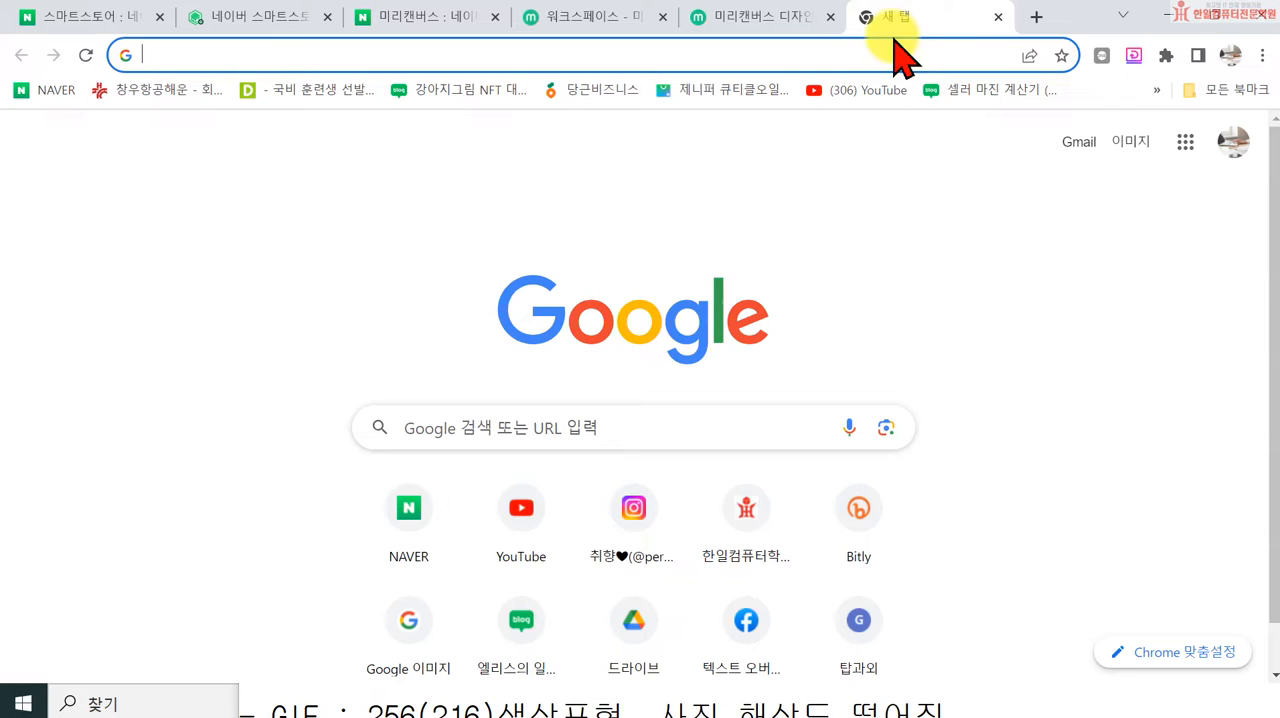
click(412, 515)
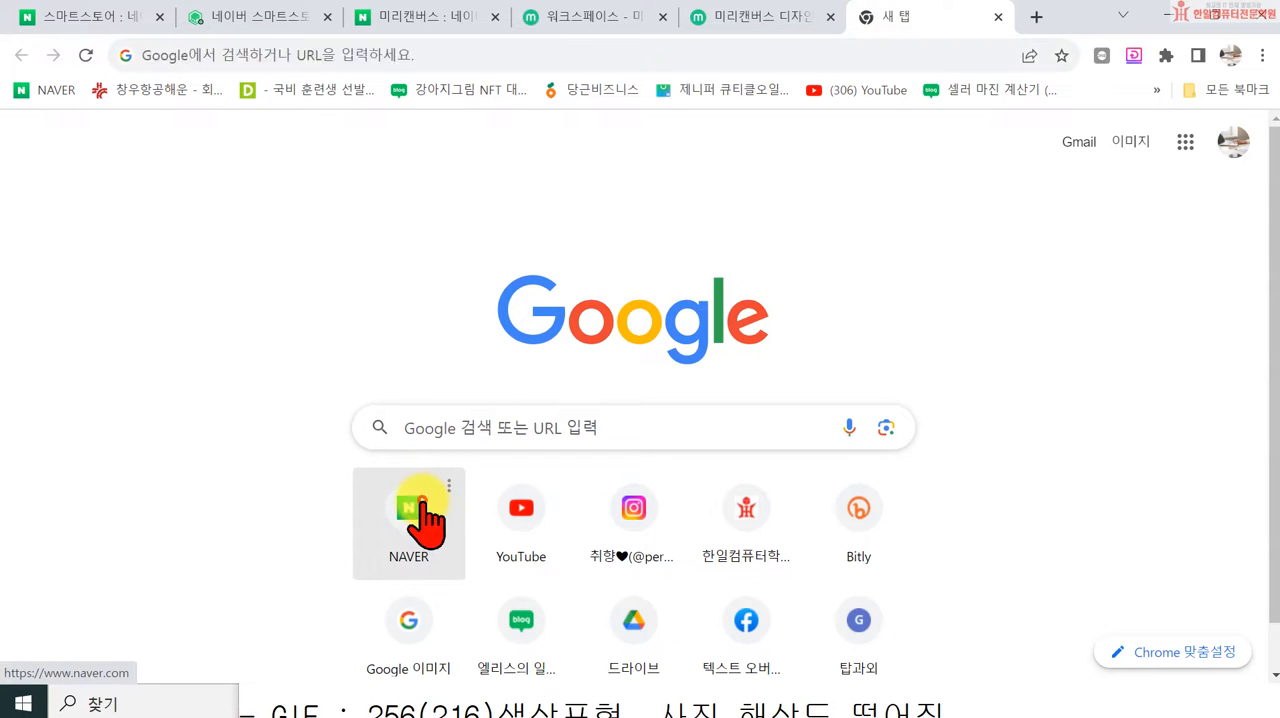
click(497, 183)
text(ㅍ)
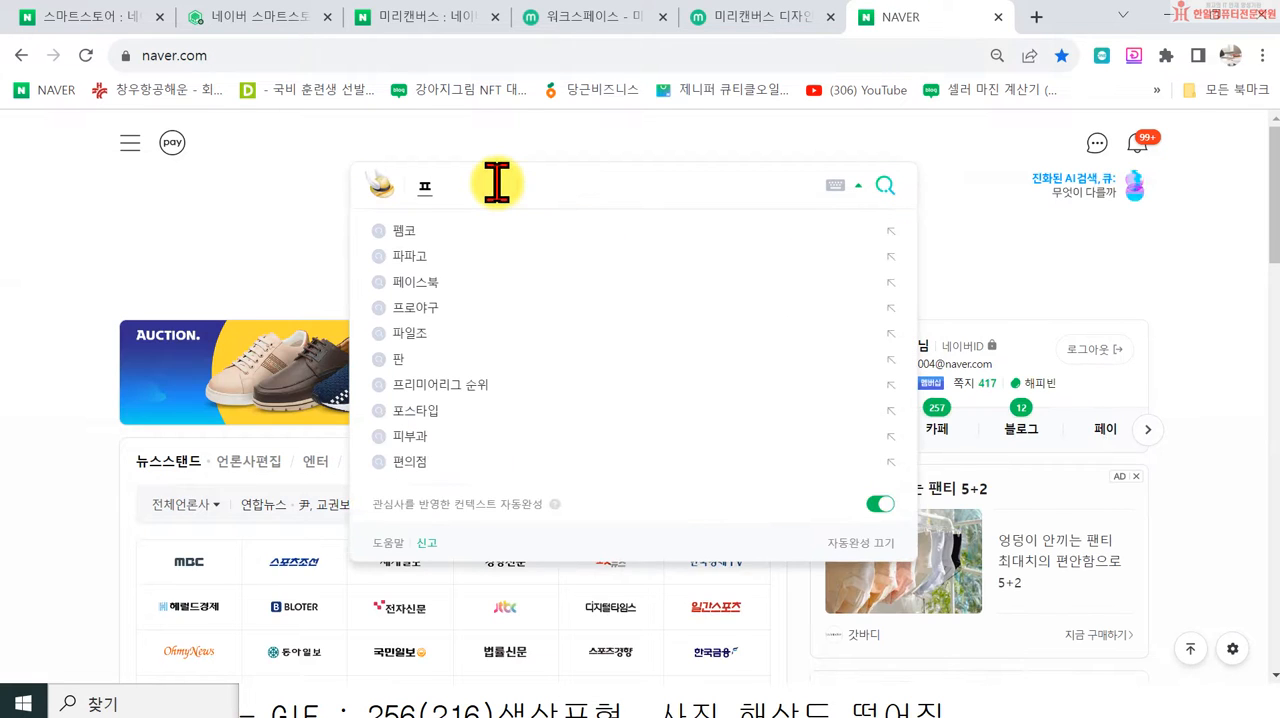
text(플래티콘)
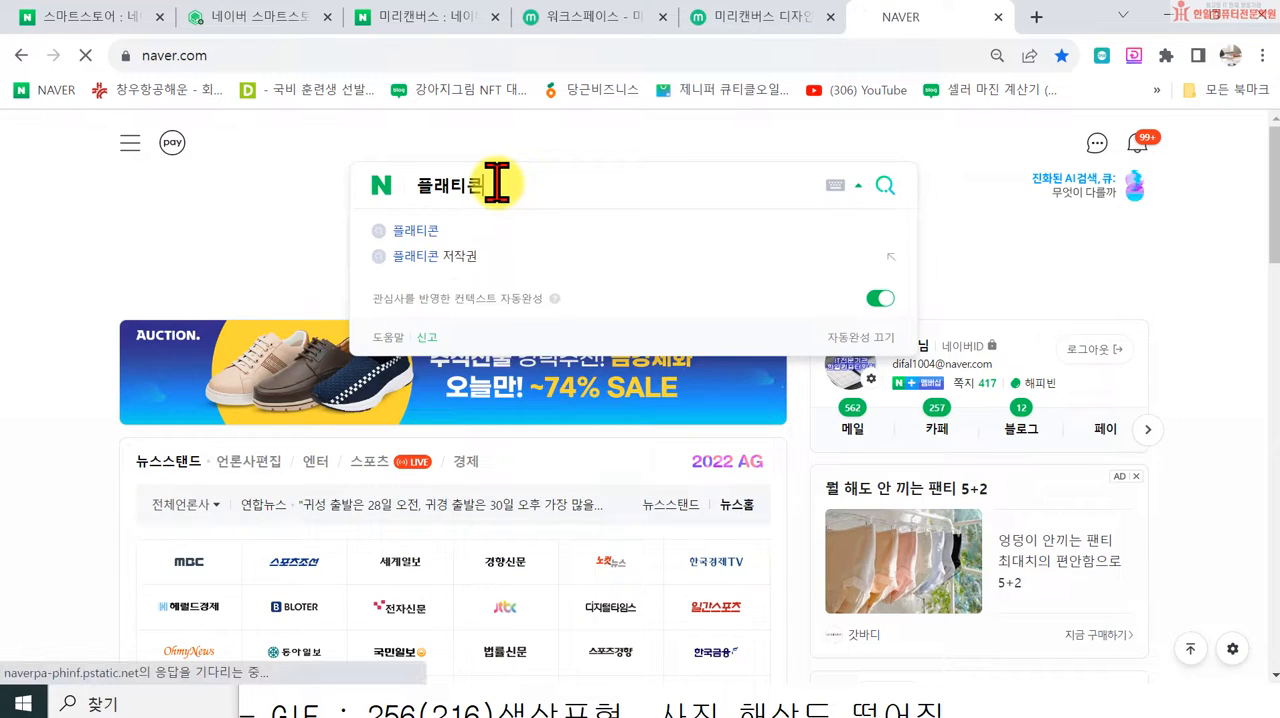
key(Return)
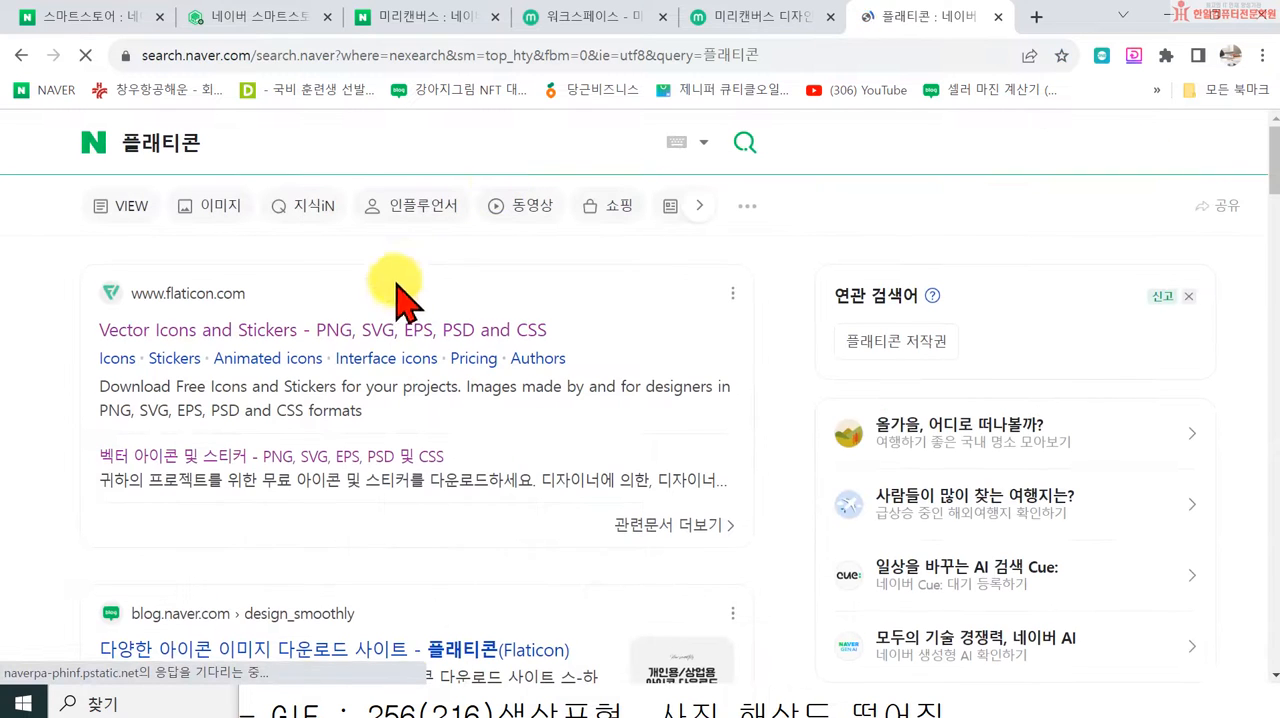
click(328, 333)
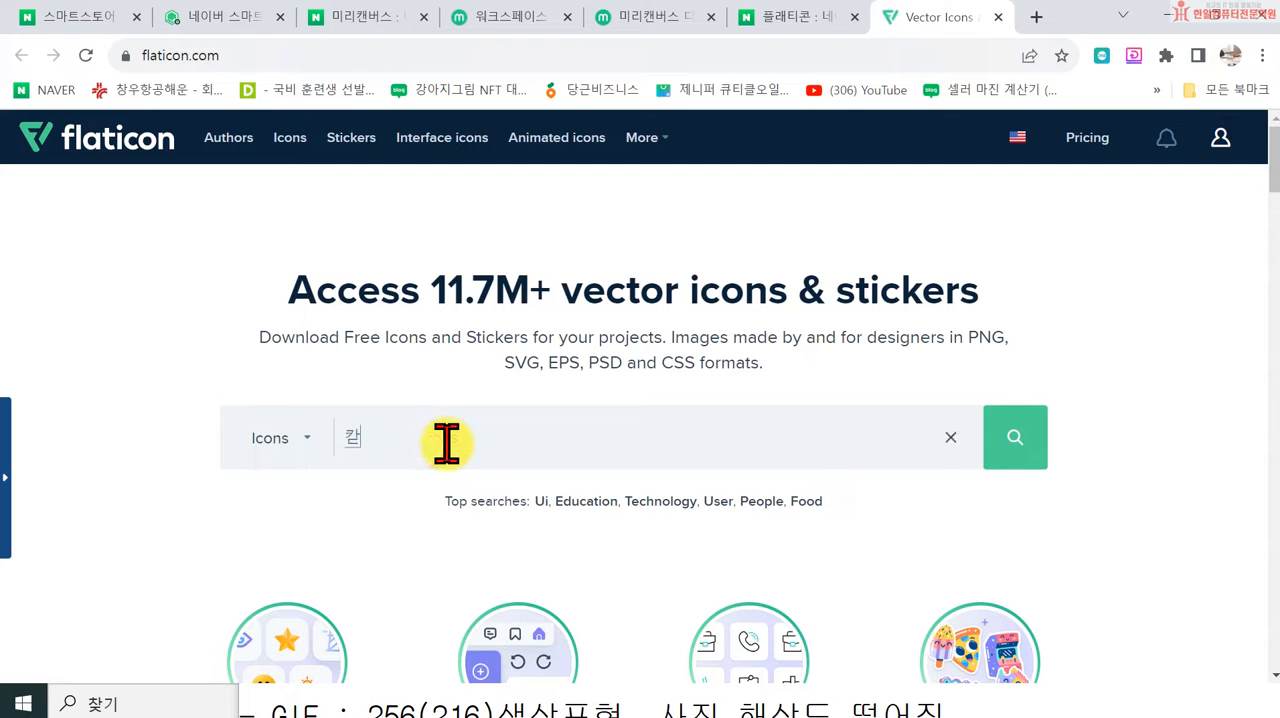
Step: Search Flaticon's icons for 카트 and look through the results page
key(Return)
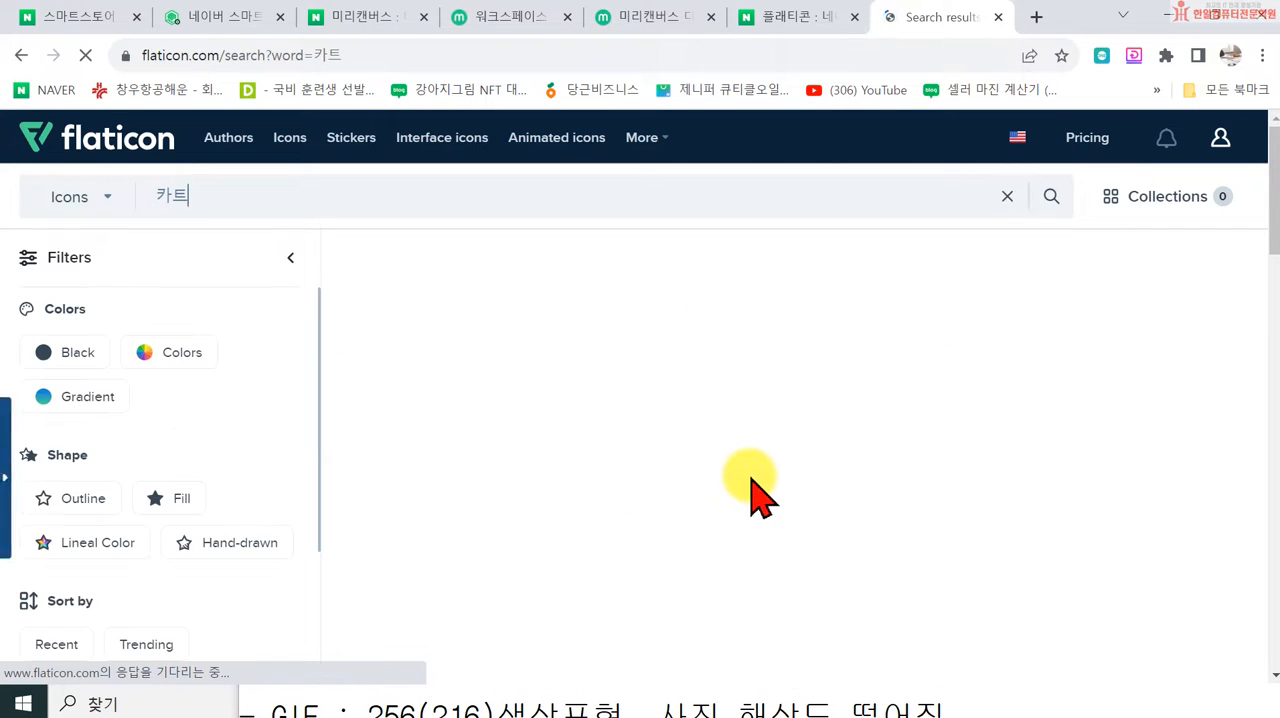
scroll(1114, 525, down, 4)
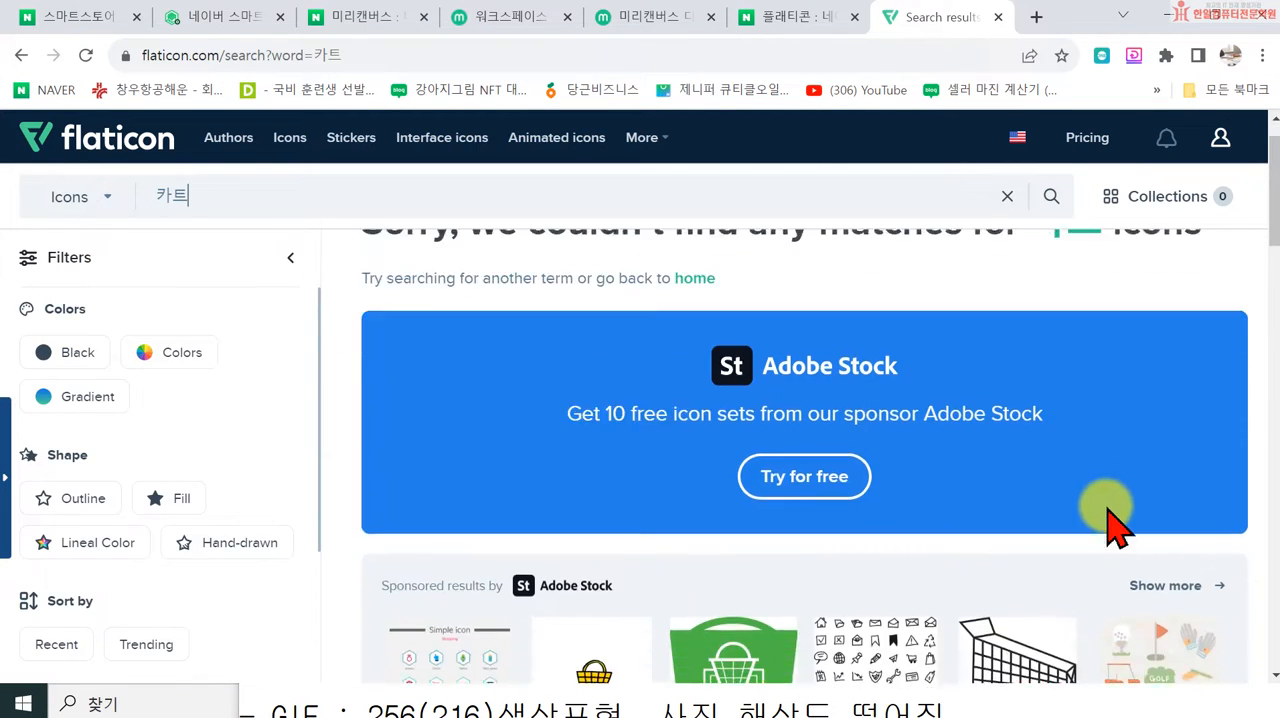
scroll(1110, 522, down, 15)
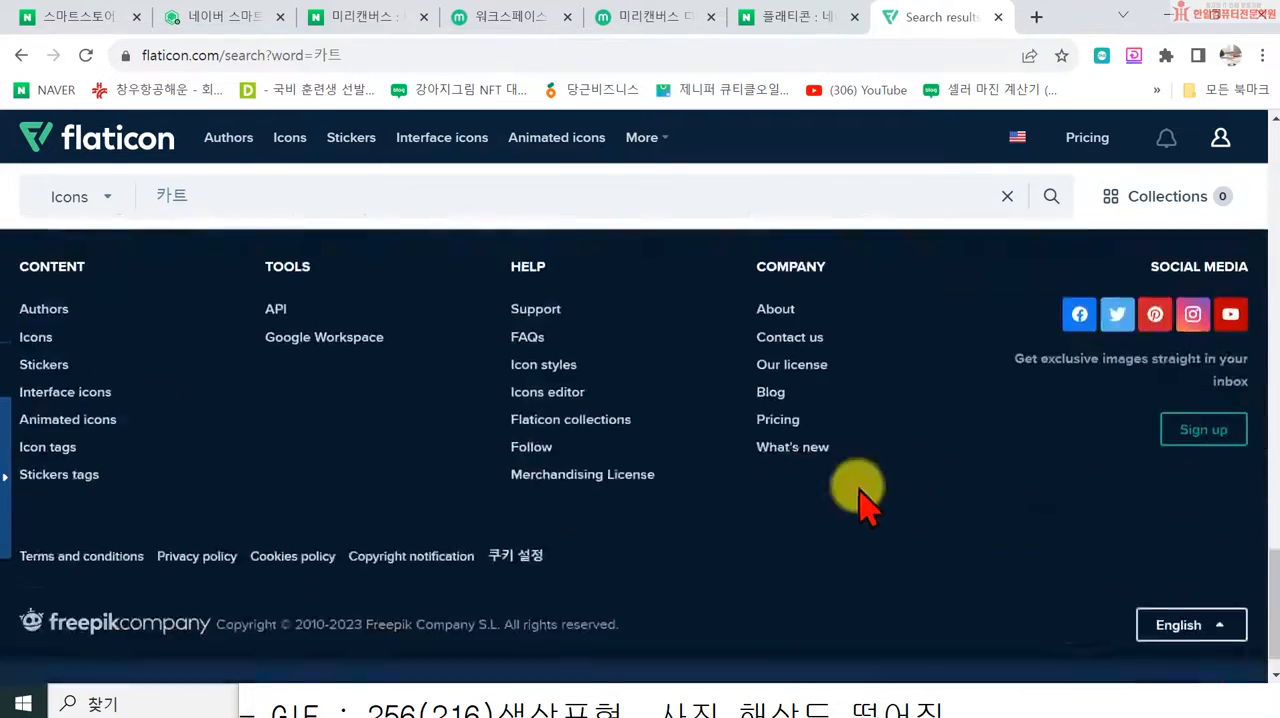
scroll(491, 391, up, 15)
Step: Replace the Flaticon search term with 쇼핑 and run the icon search
double_click(243, 196)
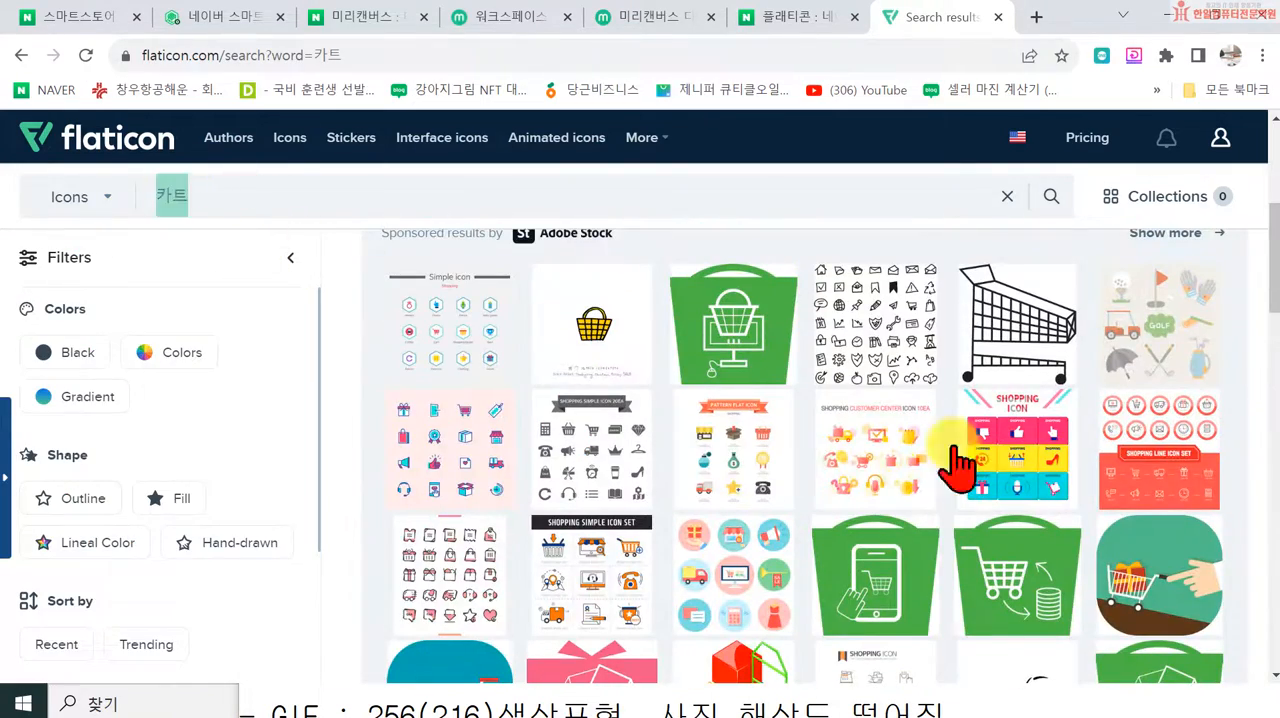
text(ㅅㅛ핑)
key(Return)
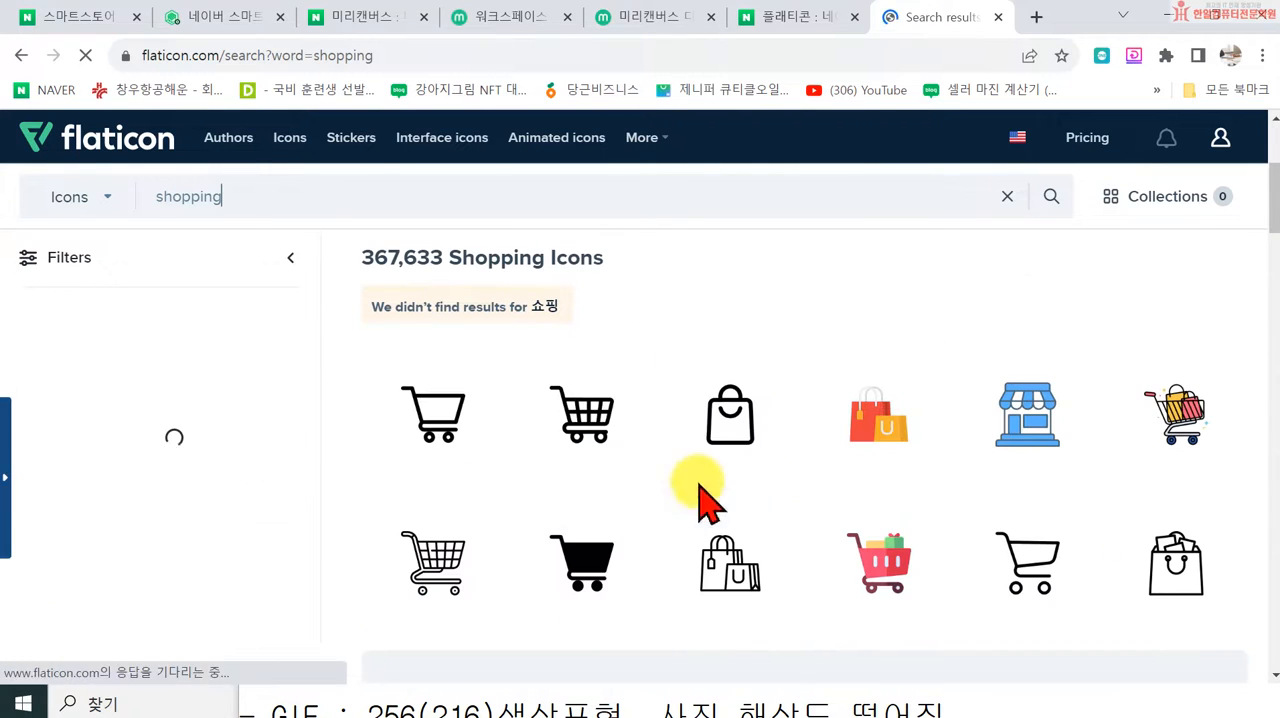
Step: Find the solid black icon of two overlapping shopping bags among the results and download it for free as PNG
scroll(1140, 480, down, 1)
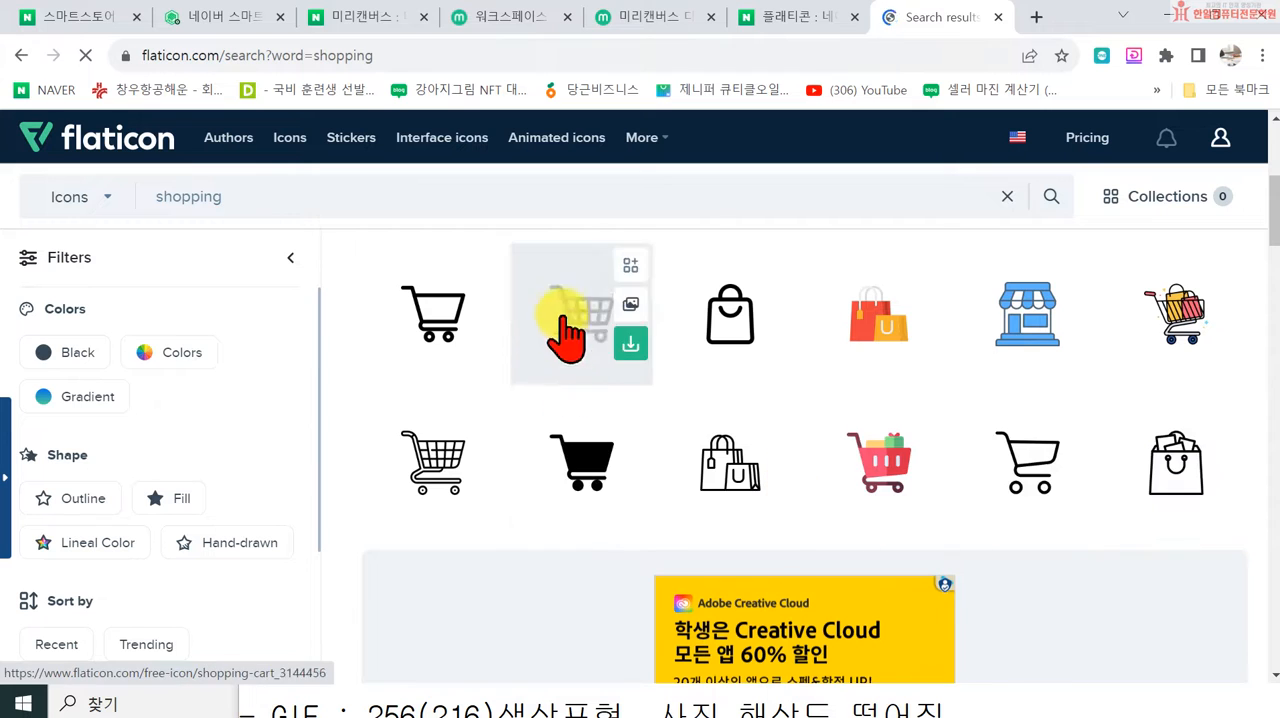
scroll(610, 390, down, 3)
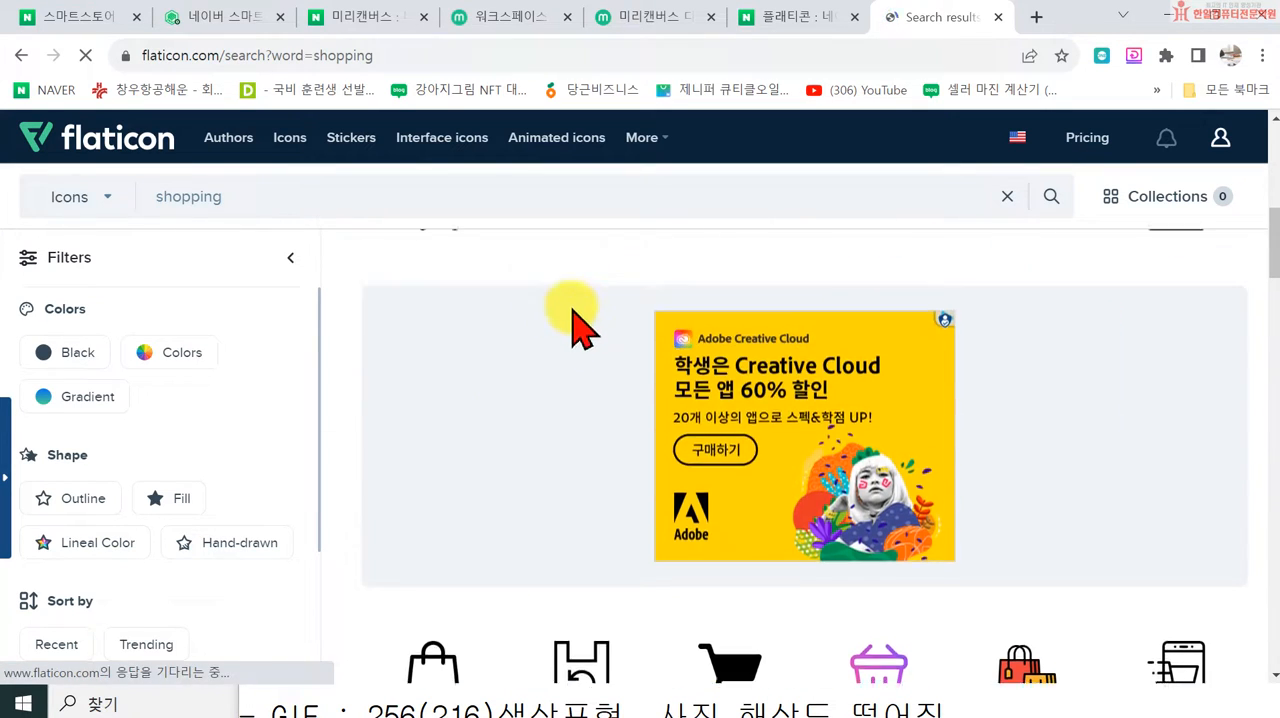
scroll(720, 365, down, 5)
scroll(750, 365, down, 5)
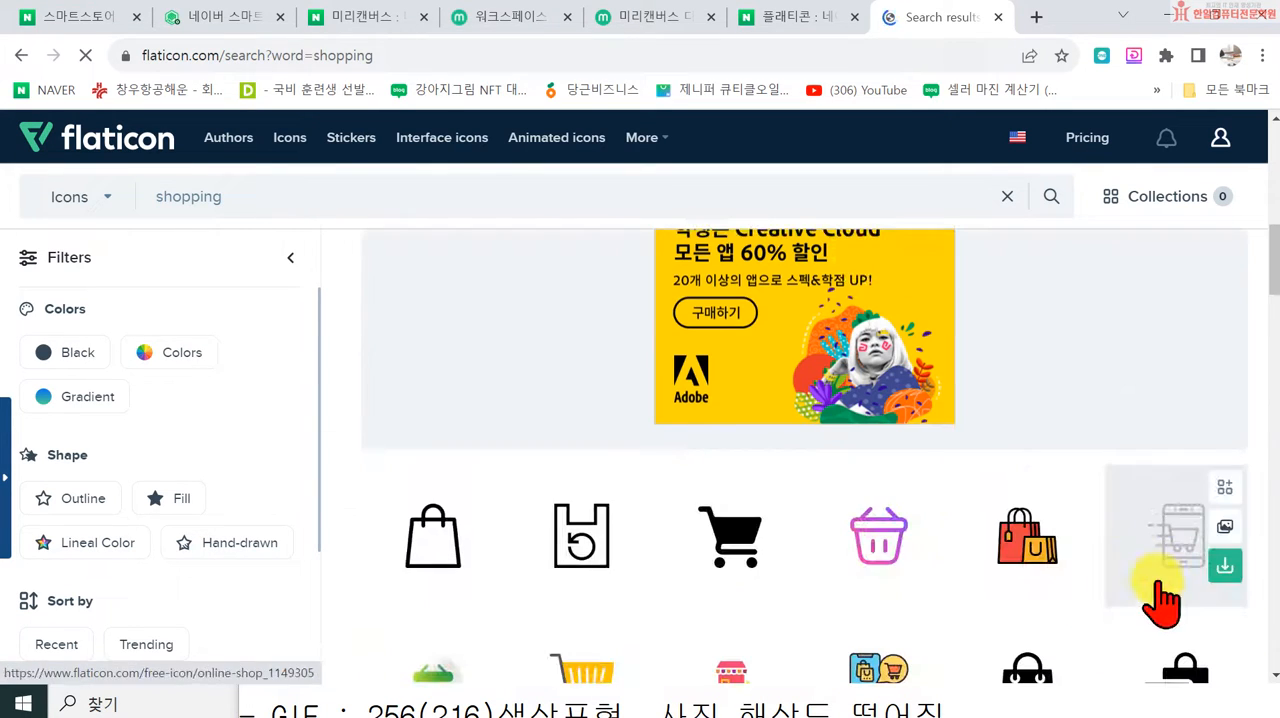
scroll(986, 600, down, 3)
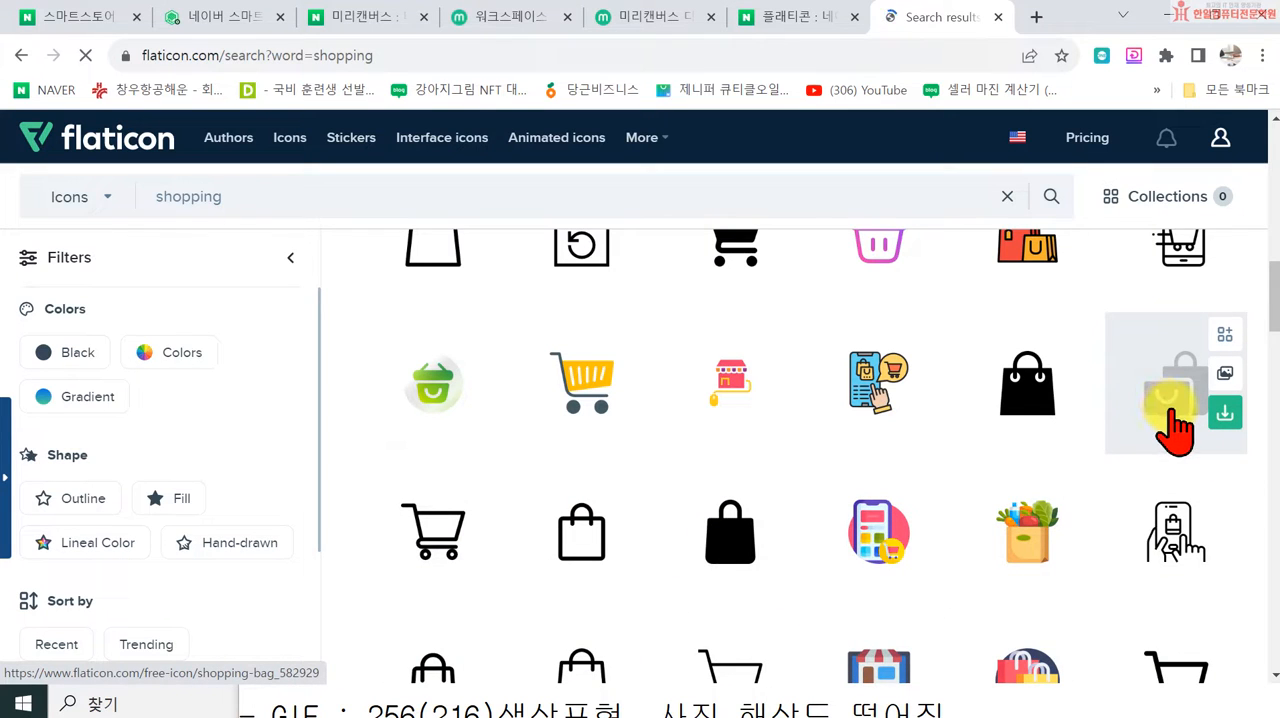
click(1226, 410)
click(1195, 533)
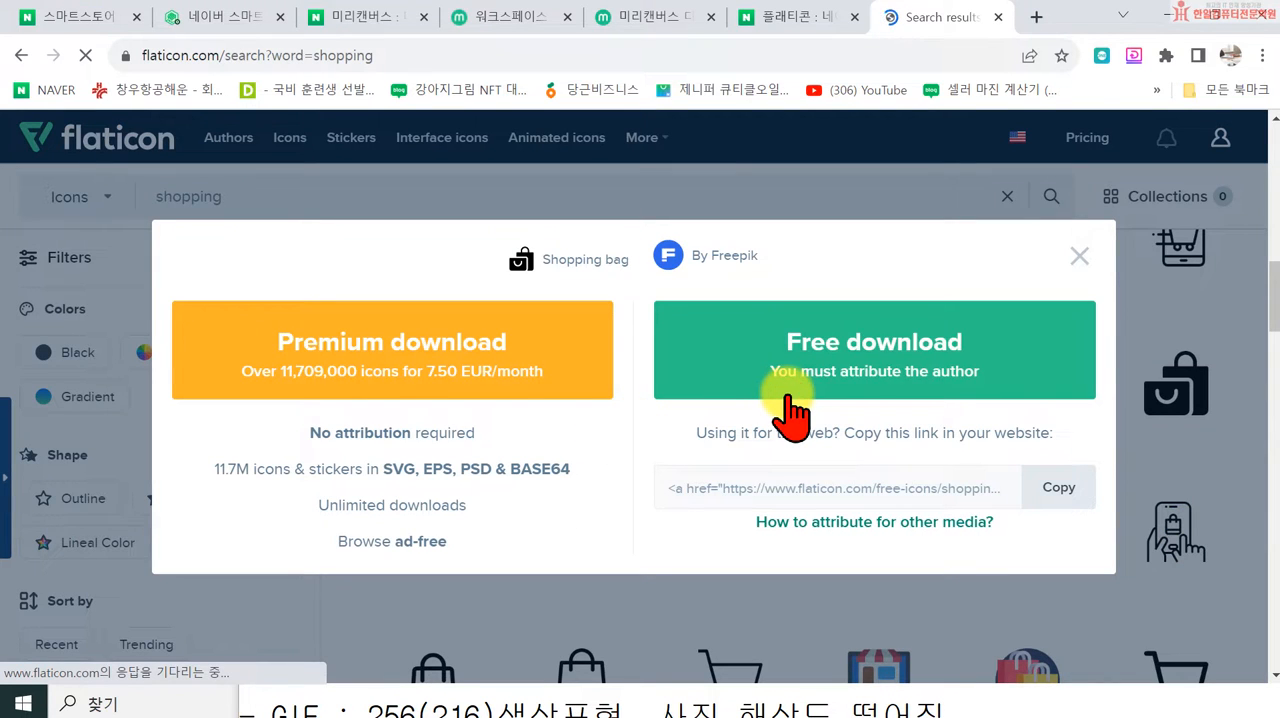
click(788, 398)
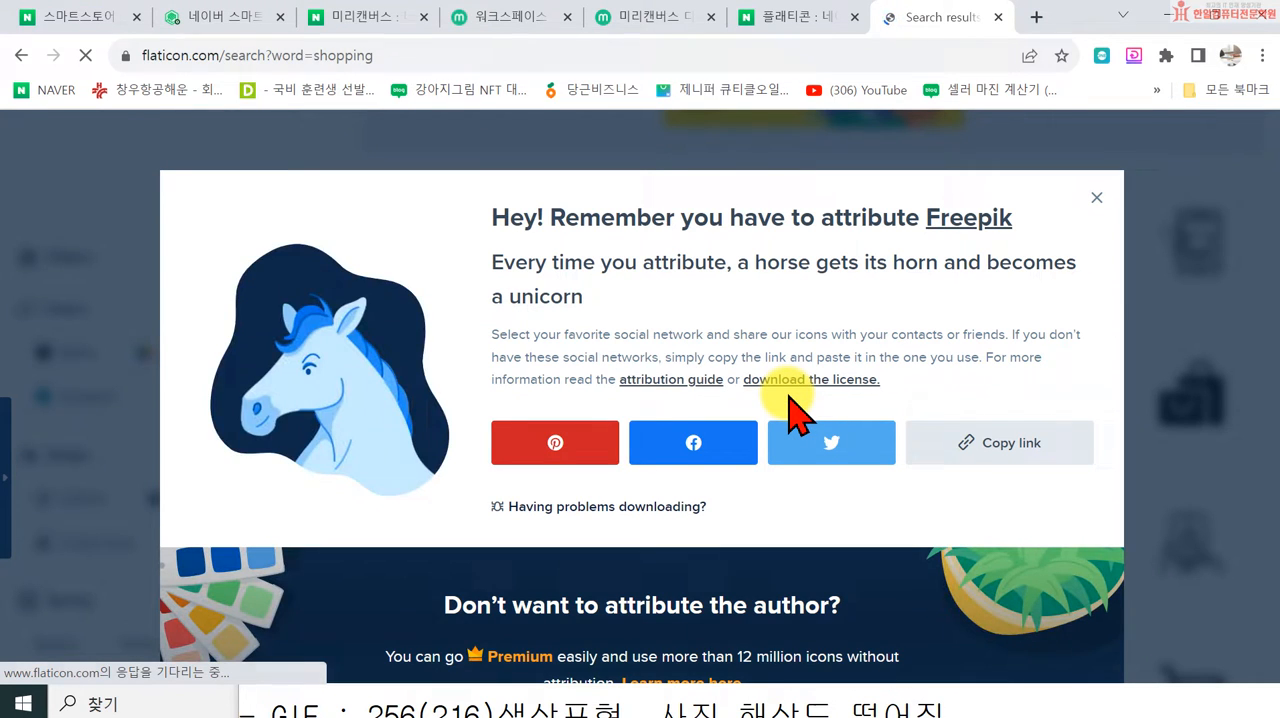
Step: Save the icon as the PNG image shopping-bag in the 수정스마트스토어 folder on the desktop (바탕 화면)
scroll(157, 139, up, 2)
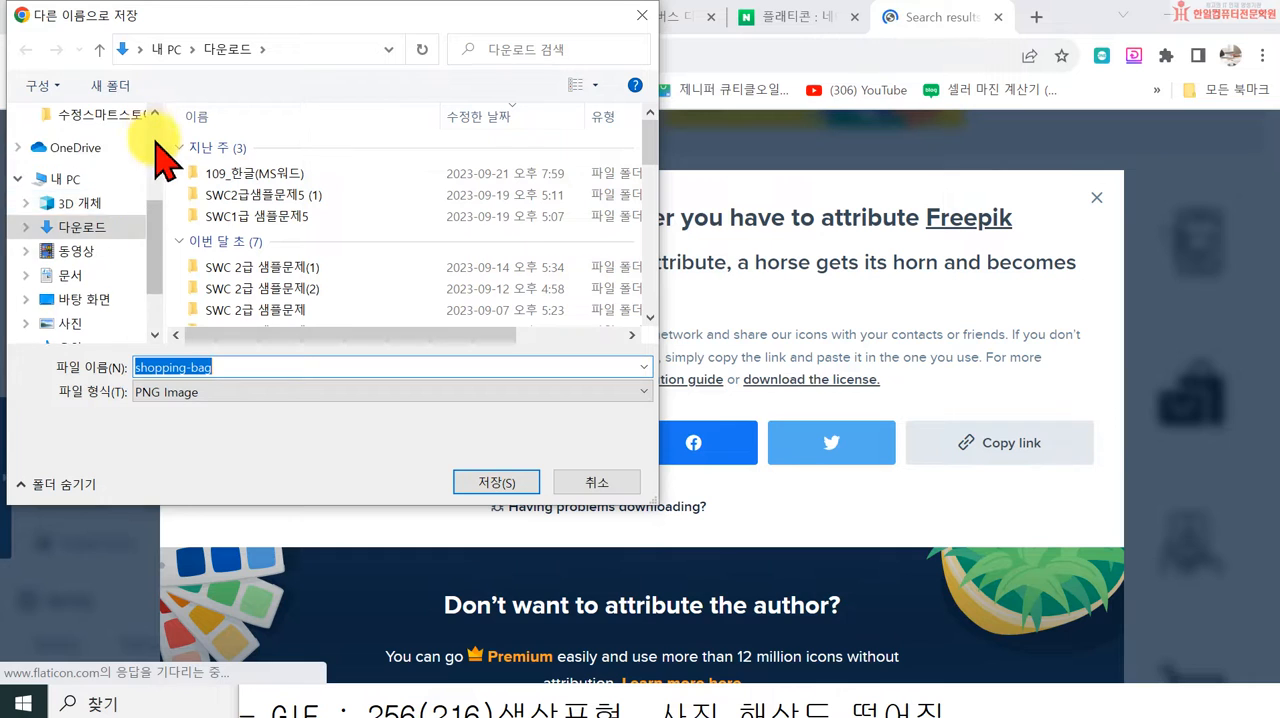
scroll(63, 214, up, 5)
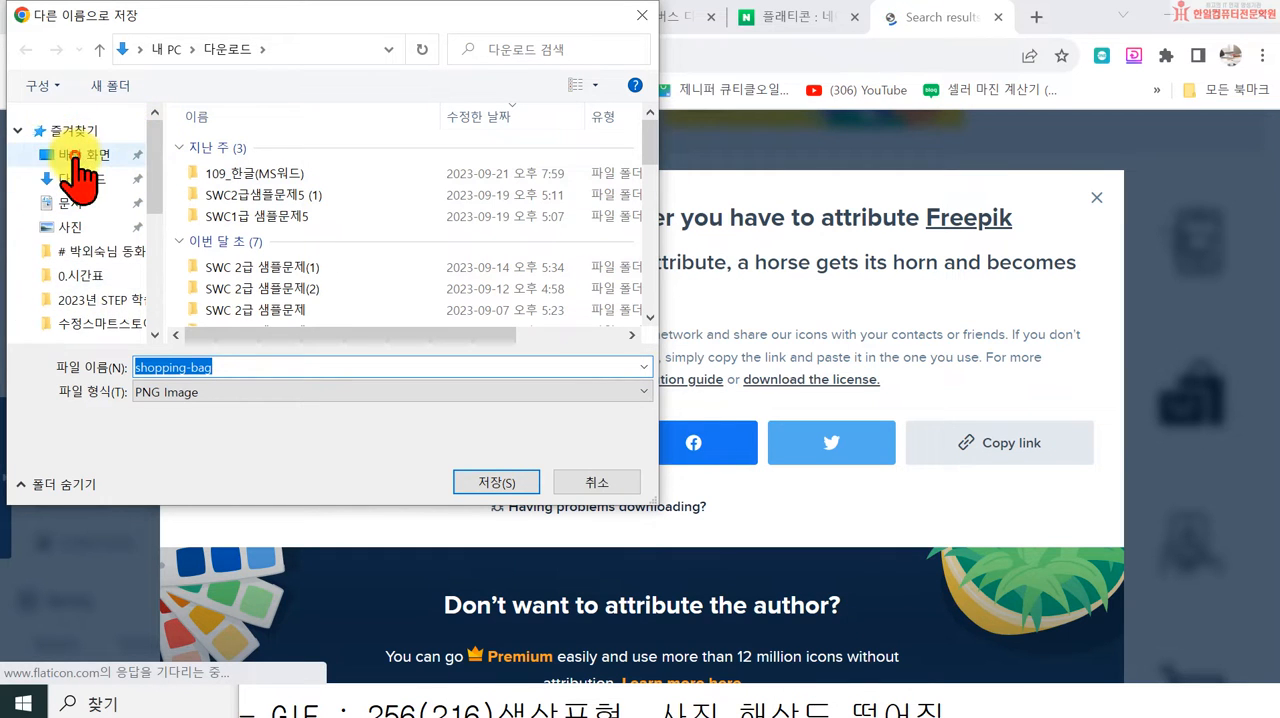
click(76, 156)
scroll(565, 220, down, 1)
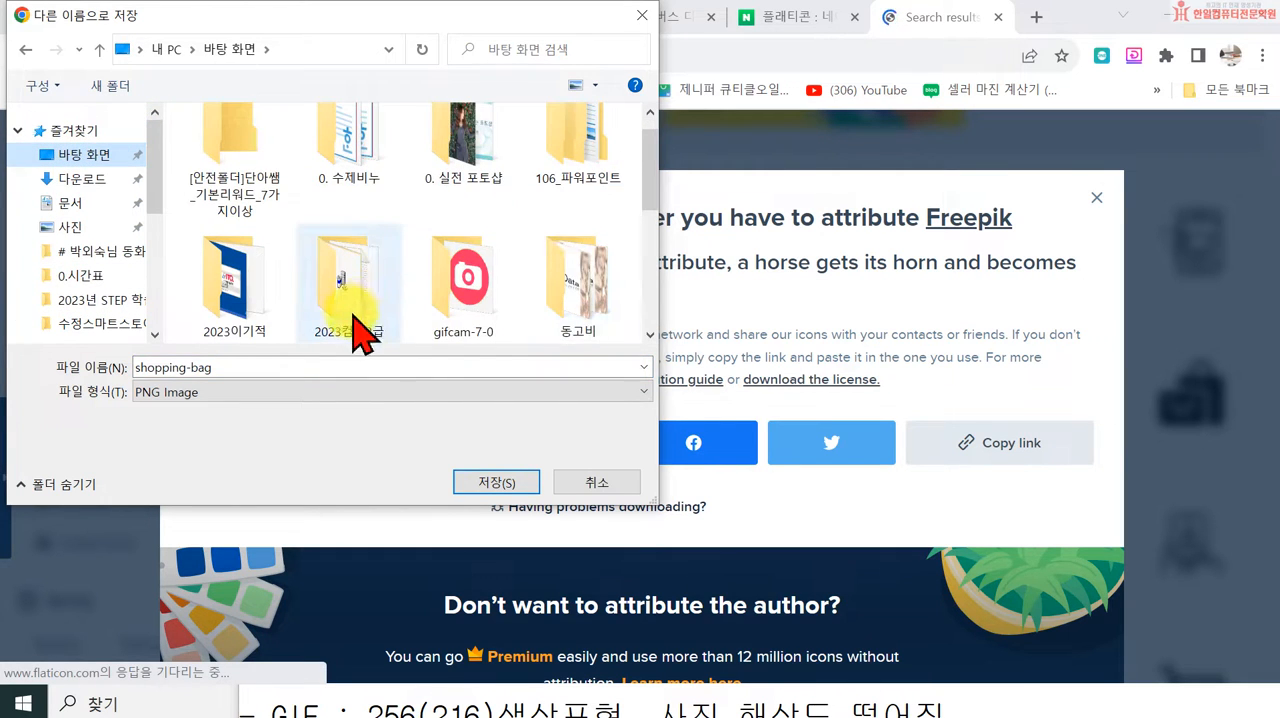
scroll(357, 333, down, 3)
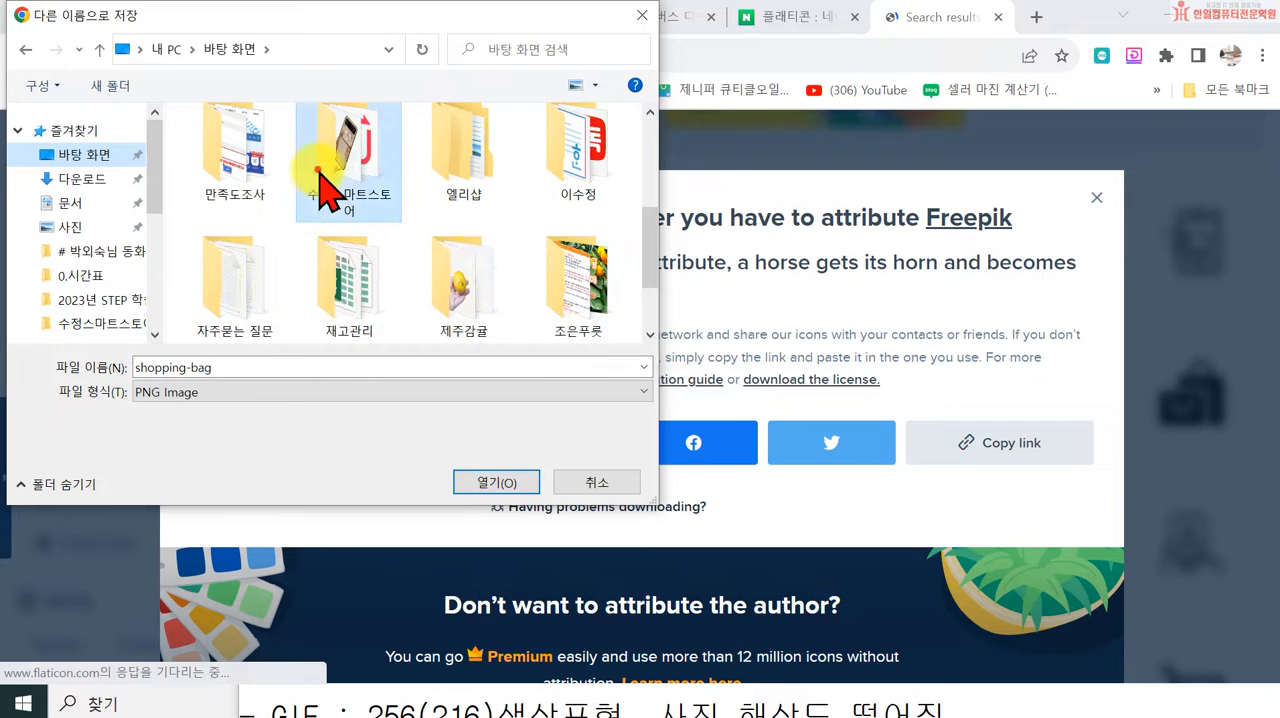
double_click(325, 185)
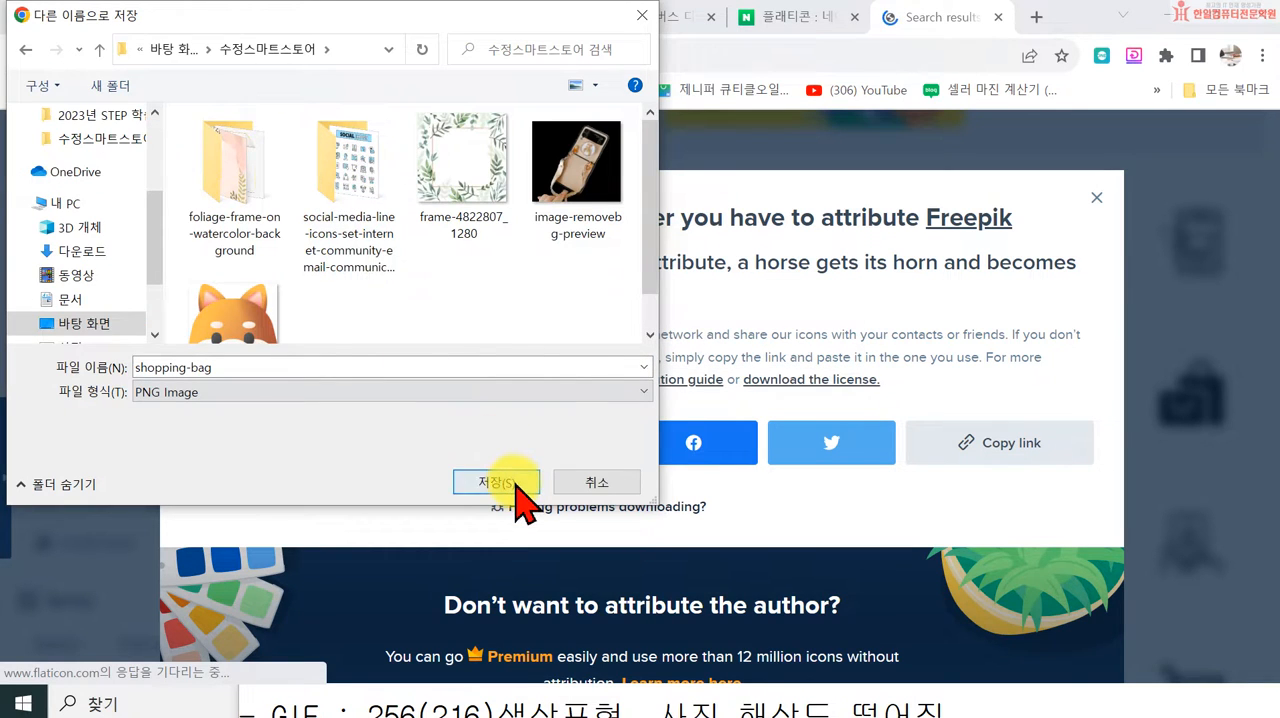
click(514, 480)
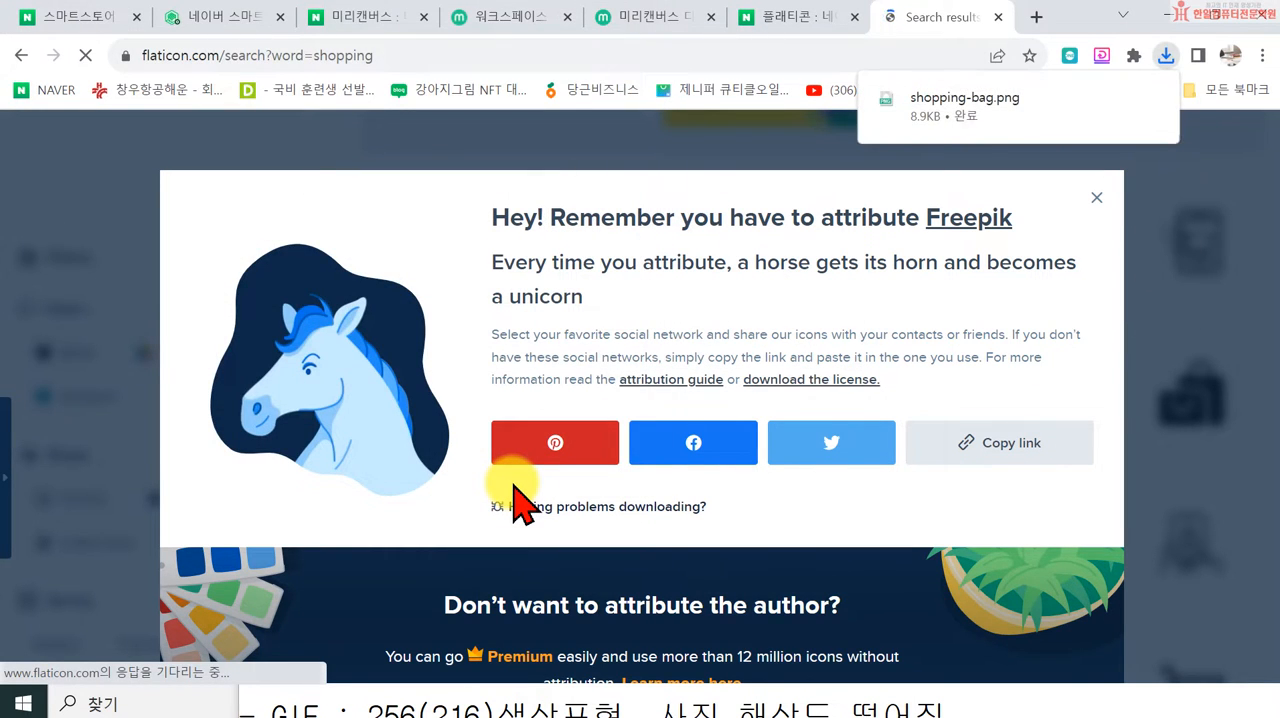
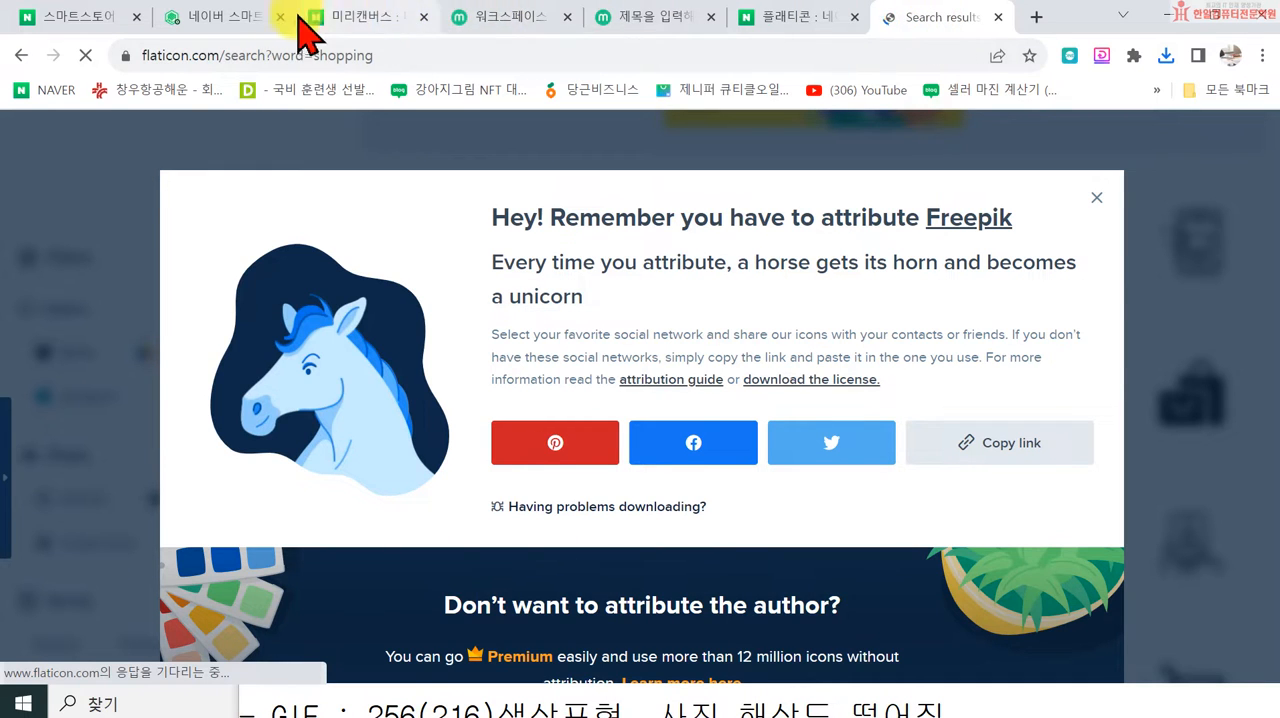
Step: Return to the 미리캔버스 design and upload the shopping-bag PNG from the 수정스마트스토어 folder on the desktop
click(683, 34)
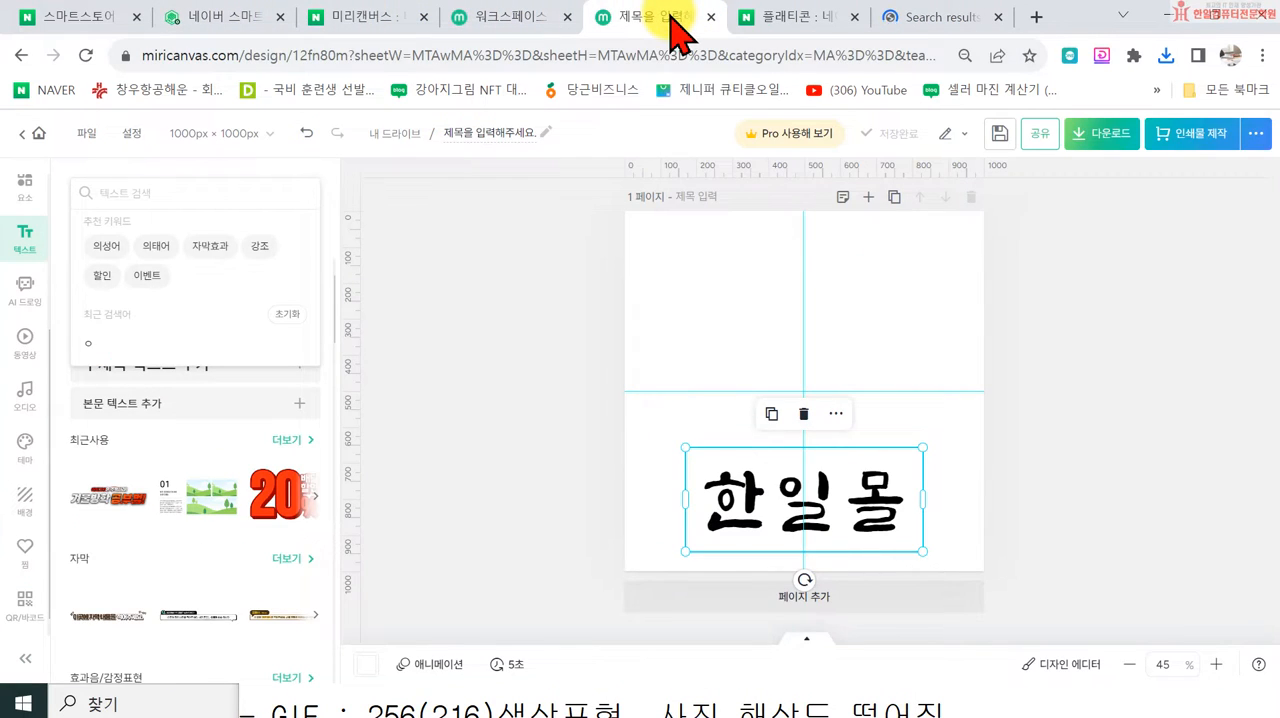
click(654, 308)
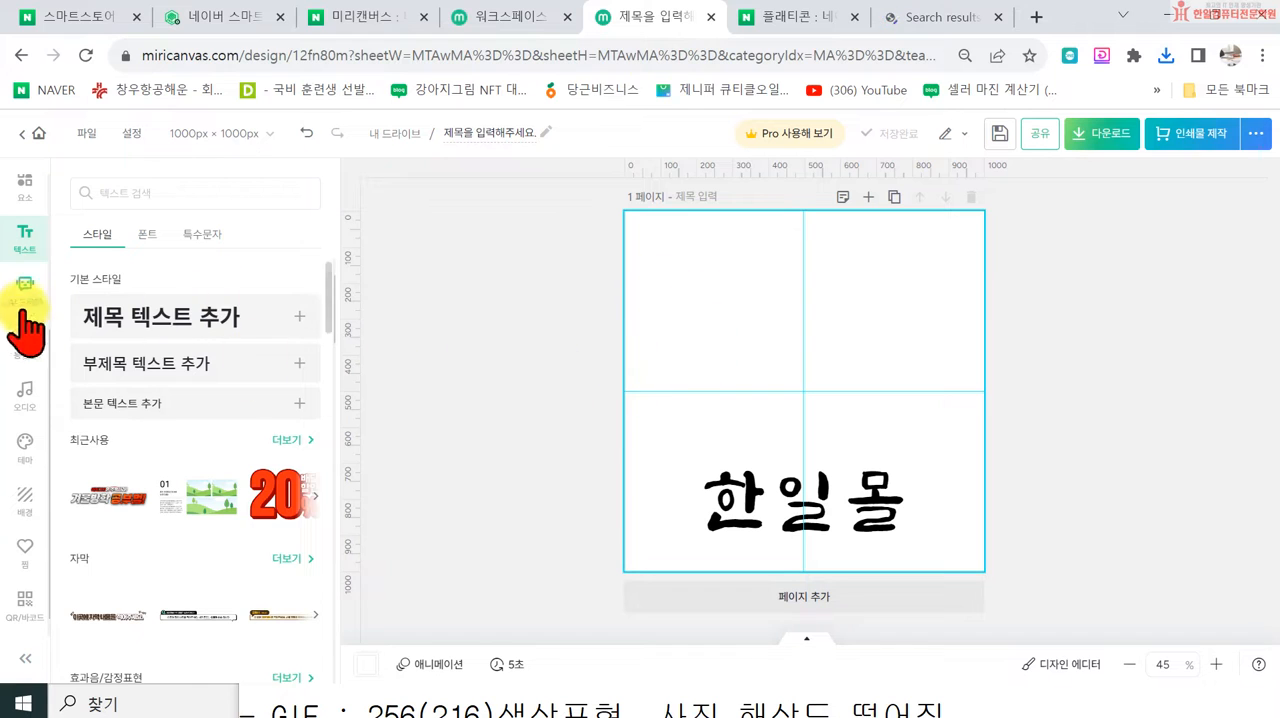
scroll(33, 283, up, 2)
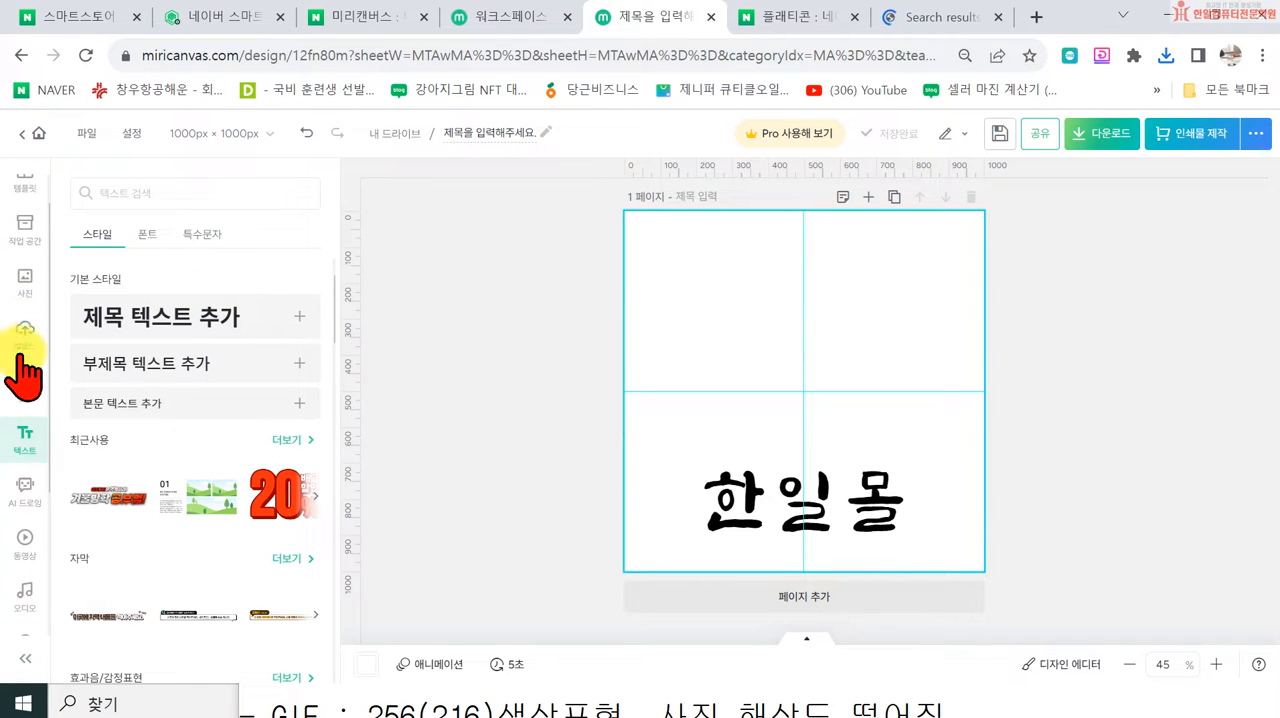
click(23, 337)
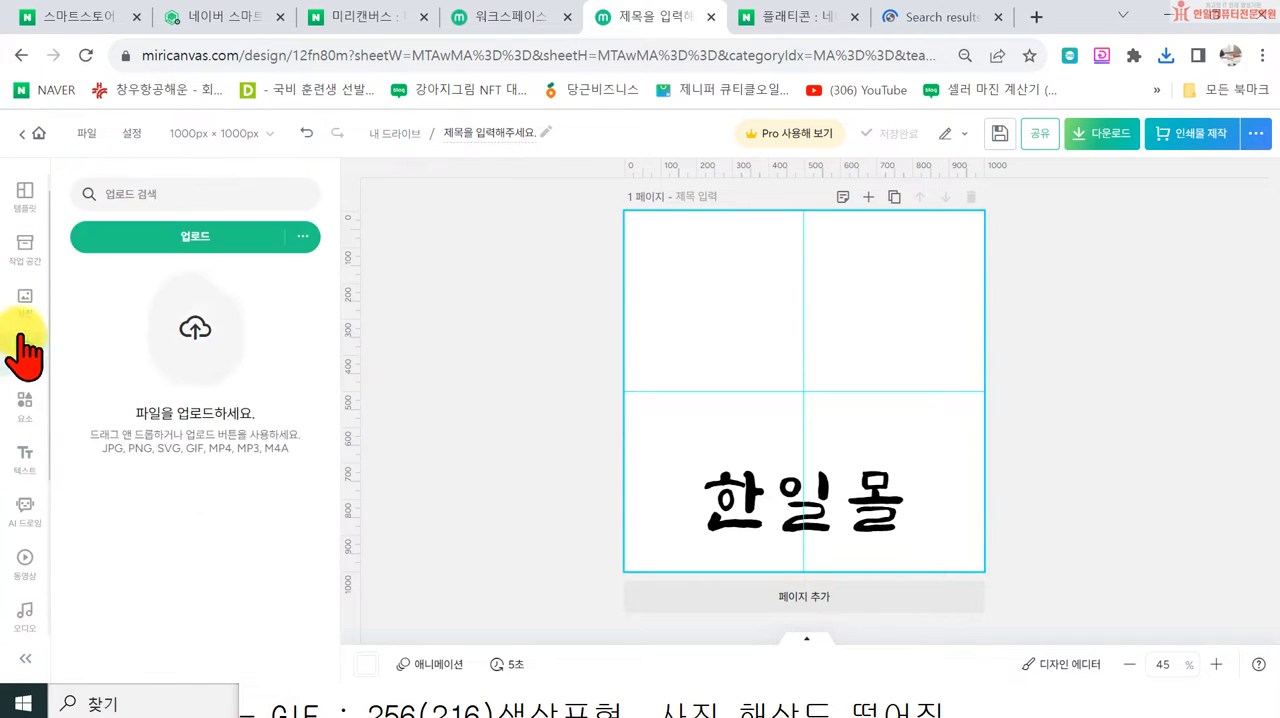
click(193, 240)
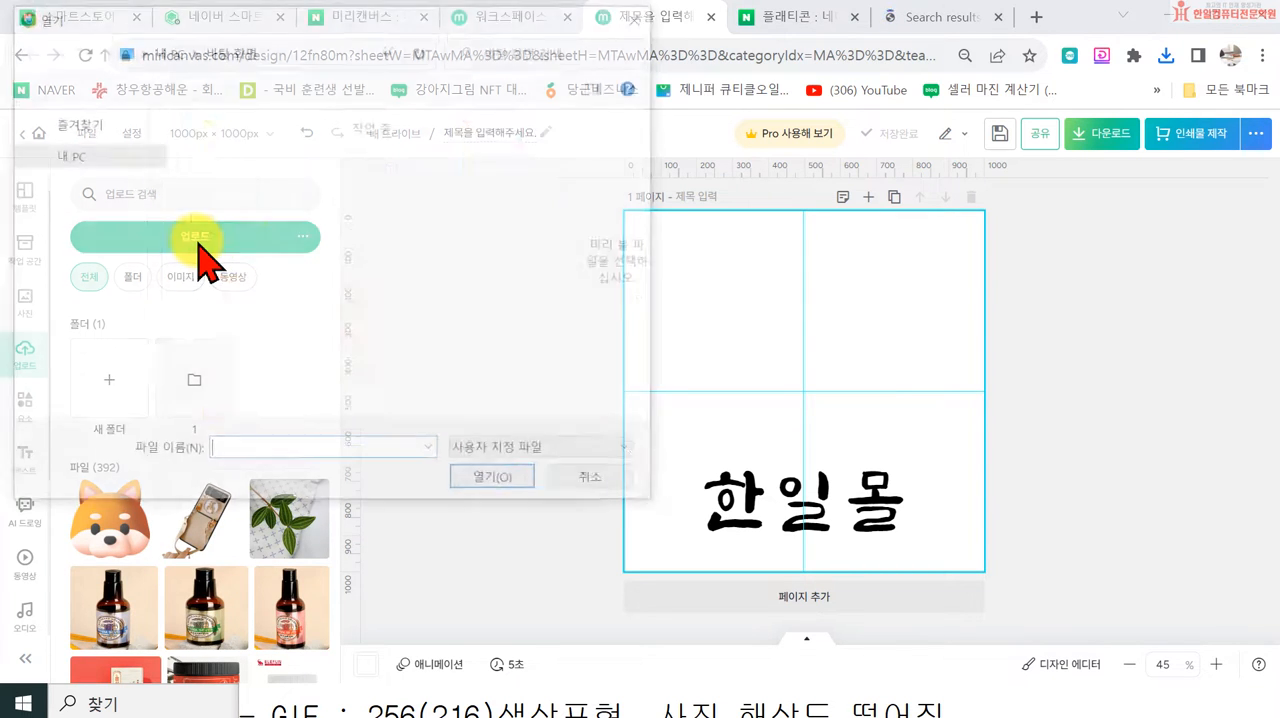
scroll(130, 190, up, 1)
click(18, 186)
scroll(360, 290, down, 3)
drag(480, 263, 620, 318)
click(497, 482)
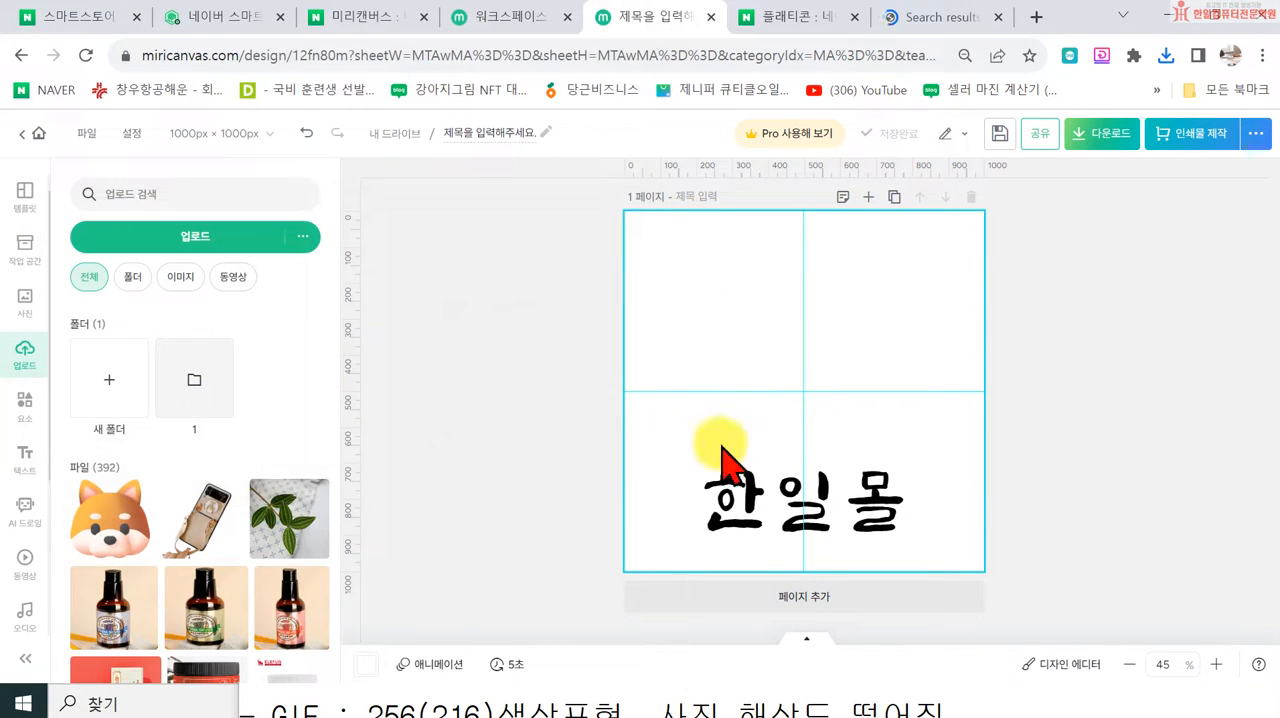
Step: Place the uploaded shopping-bag icon on the page directly above the 한일몰 text
click(112, 520)
drag(812, 418, 815, 369)
click(508, 466)
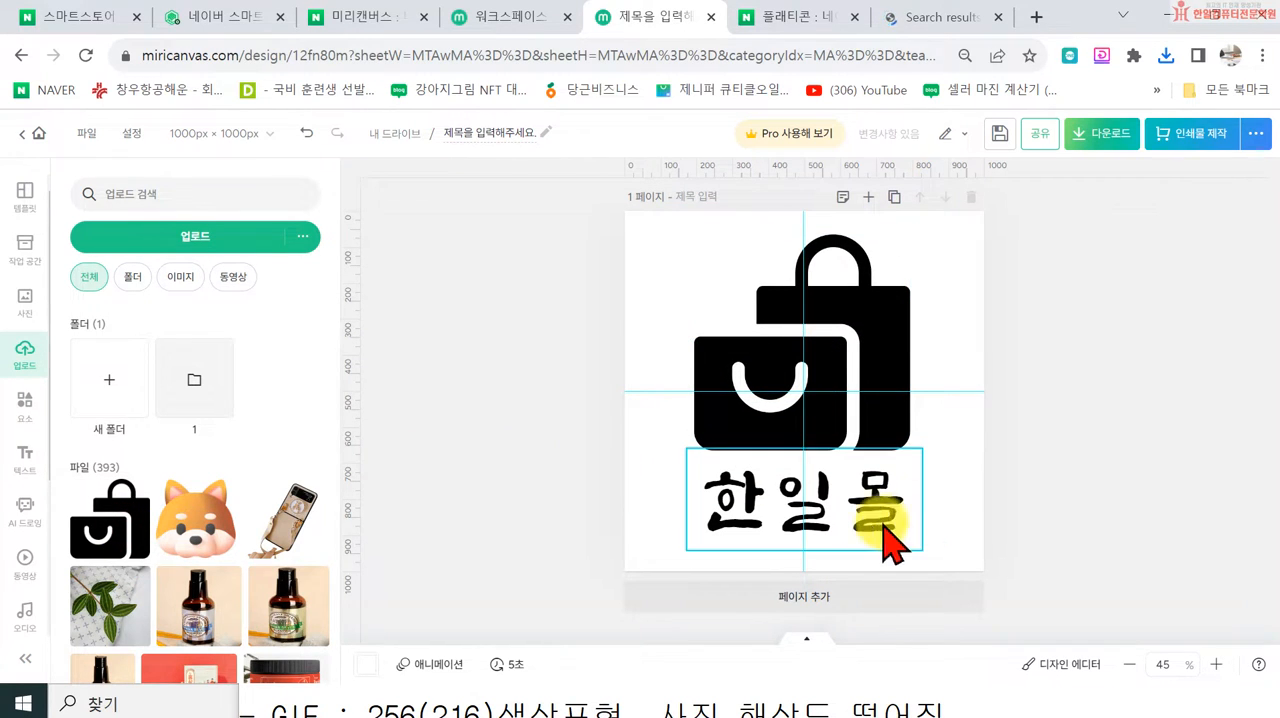
Step: Change the 한일몰 text's font to 원스토어 모바일POP체, move it below the icon and widen its box to fit one line
click(836, 530)
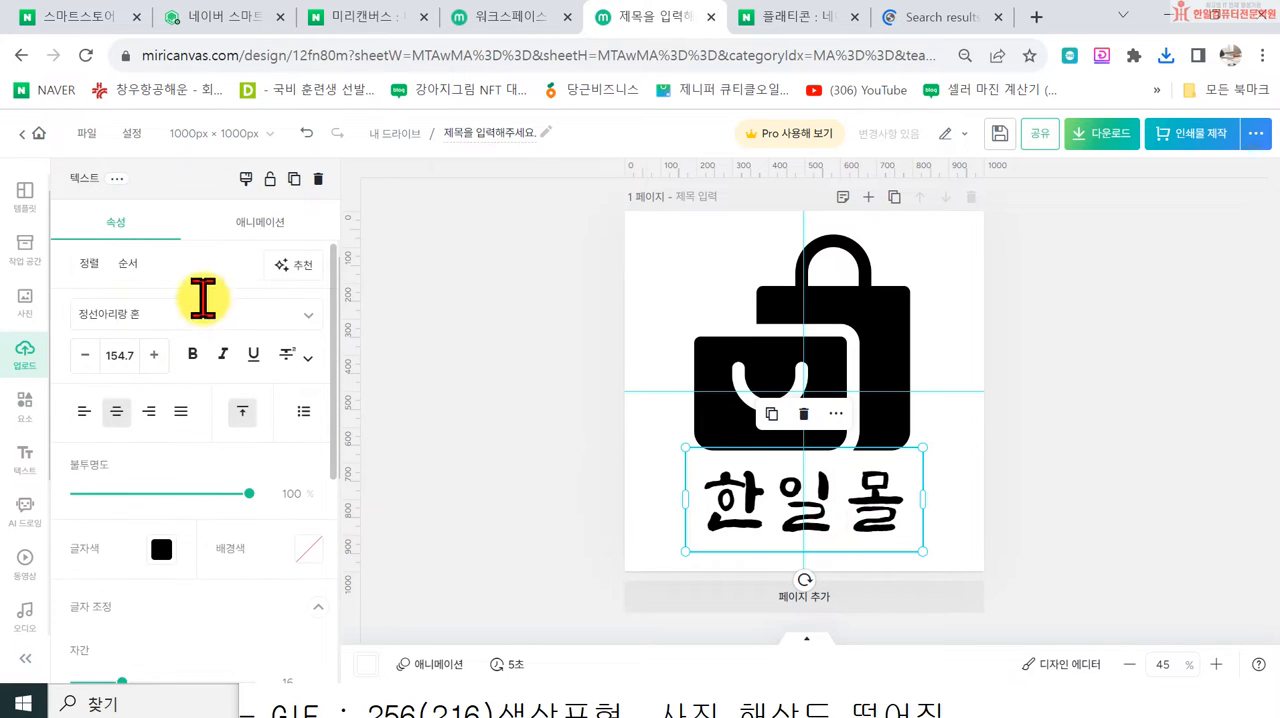
click(146, 314)
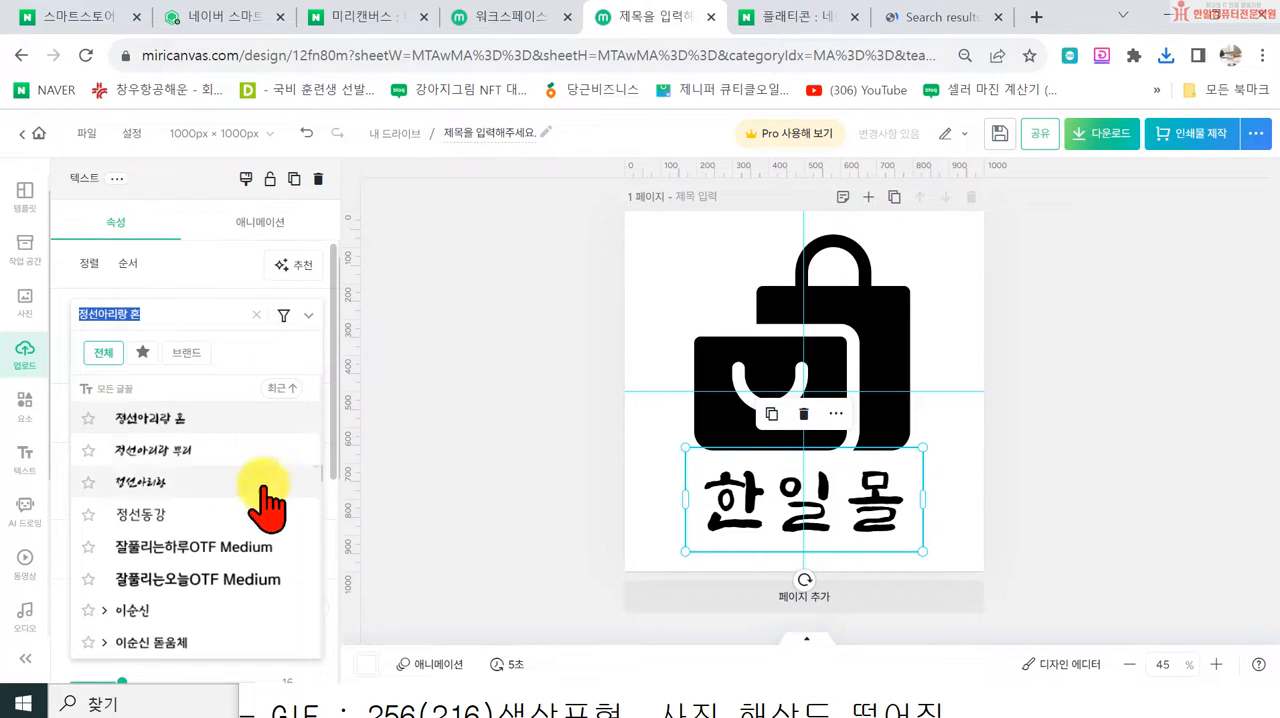
scroll(258, 520, down, 3)
click(224, 468)
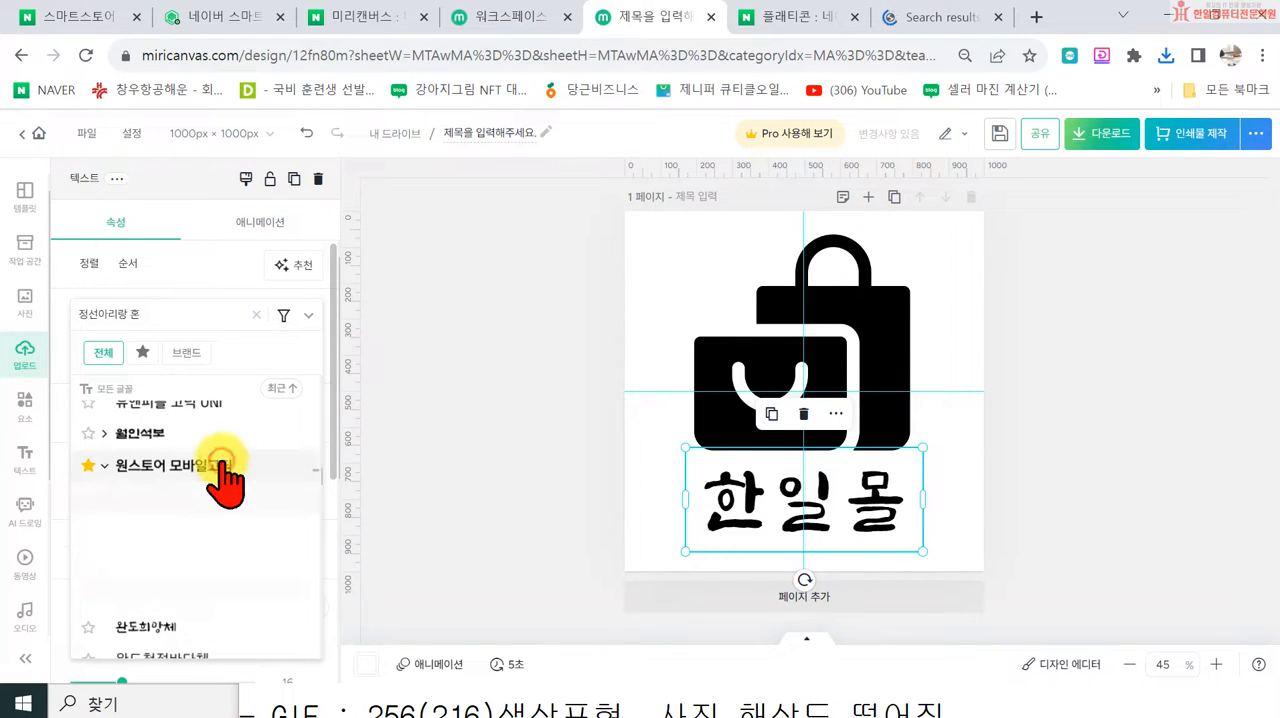
click(212, 596)
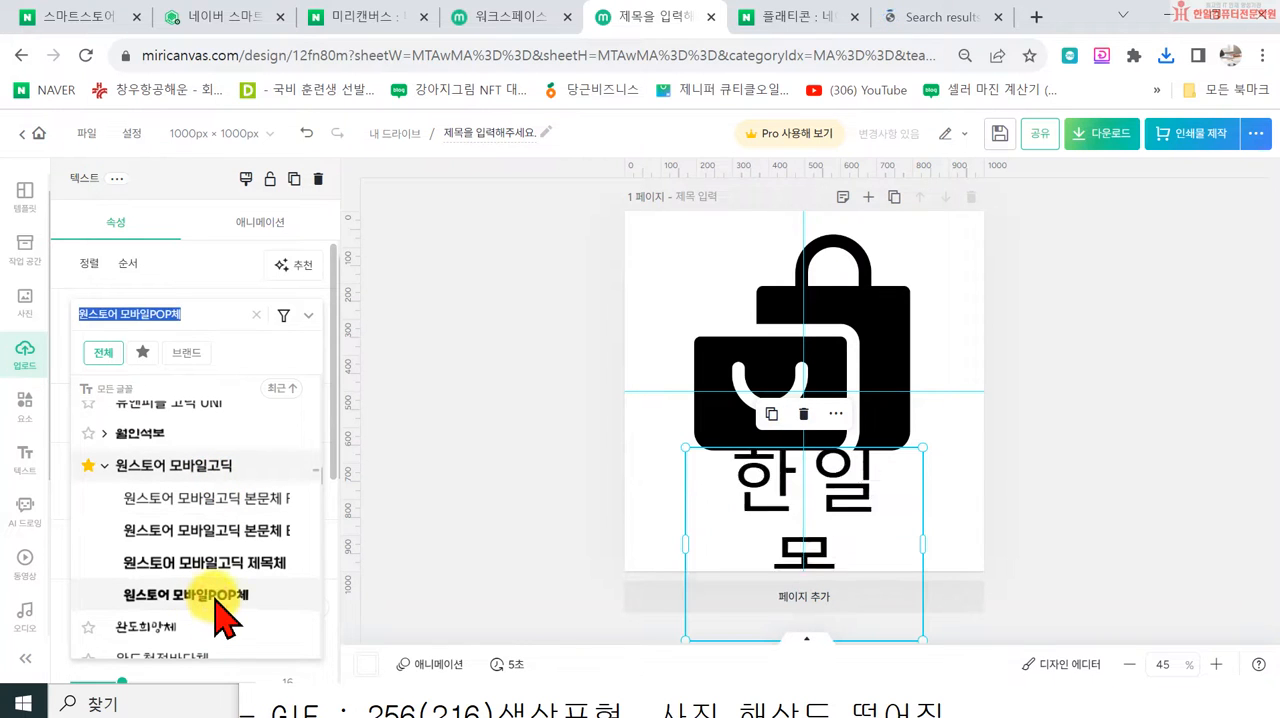
drag(766, 520, 765, 562)
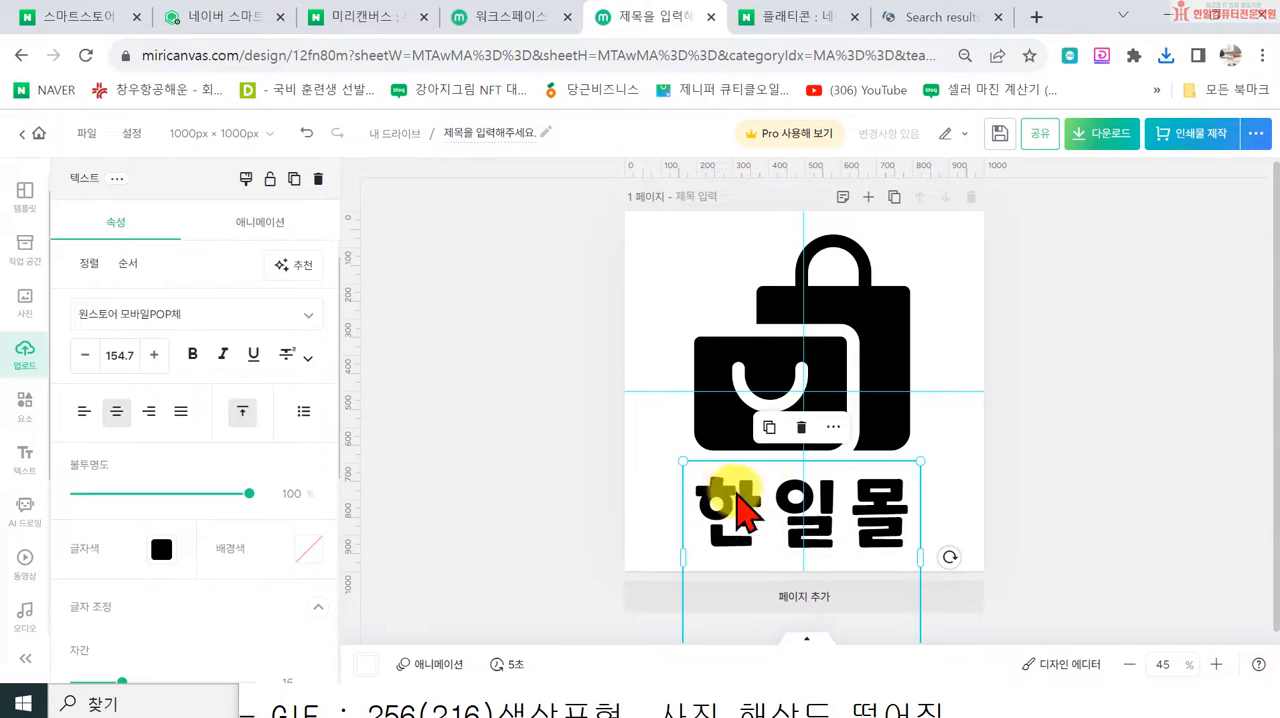
drag(685, 554, 675, 552)
Step: Recolor the 한일몰 text with the custom bright blue #0840EA
click(160, 548)
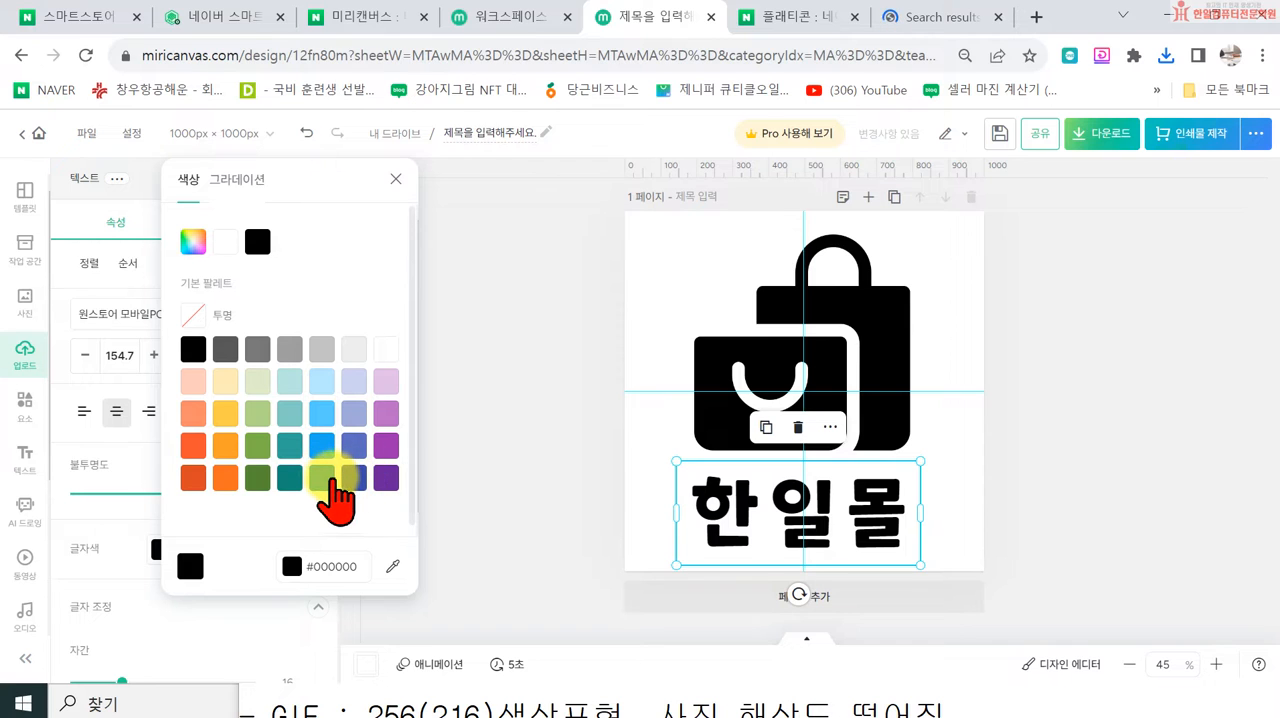
click(322, 479)
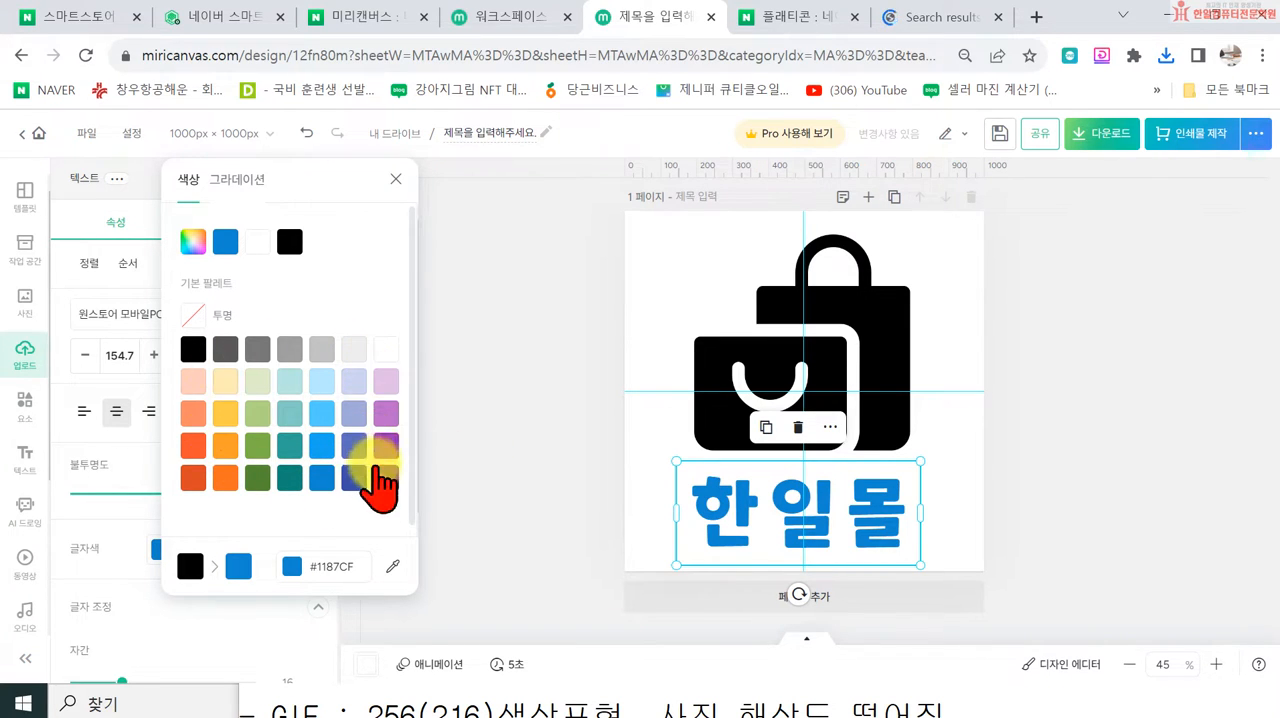
click(195, 246)
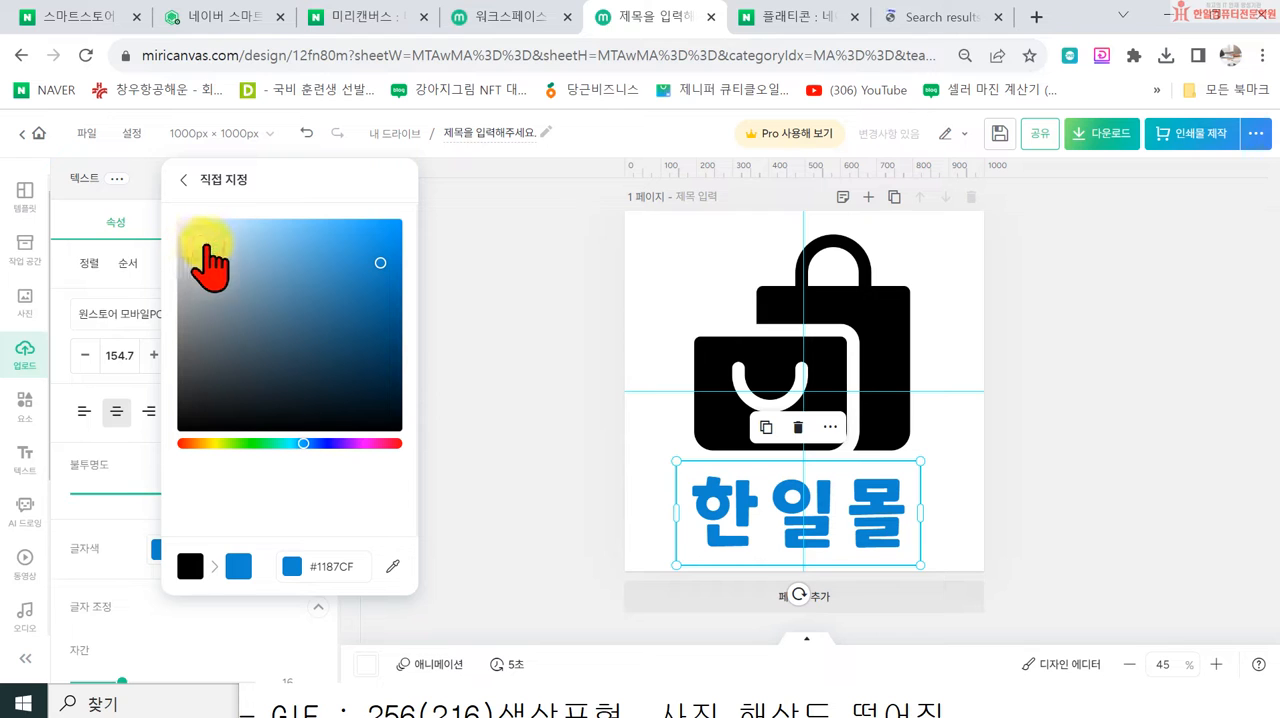
click(387, 316)
drag(303, 443, 316, 443)
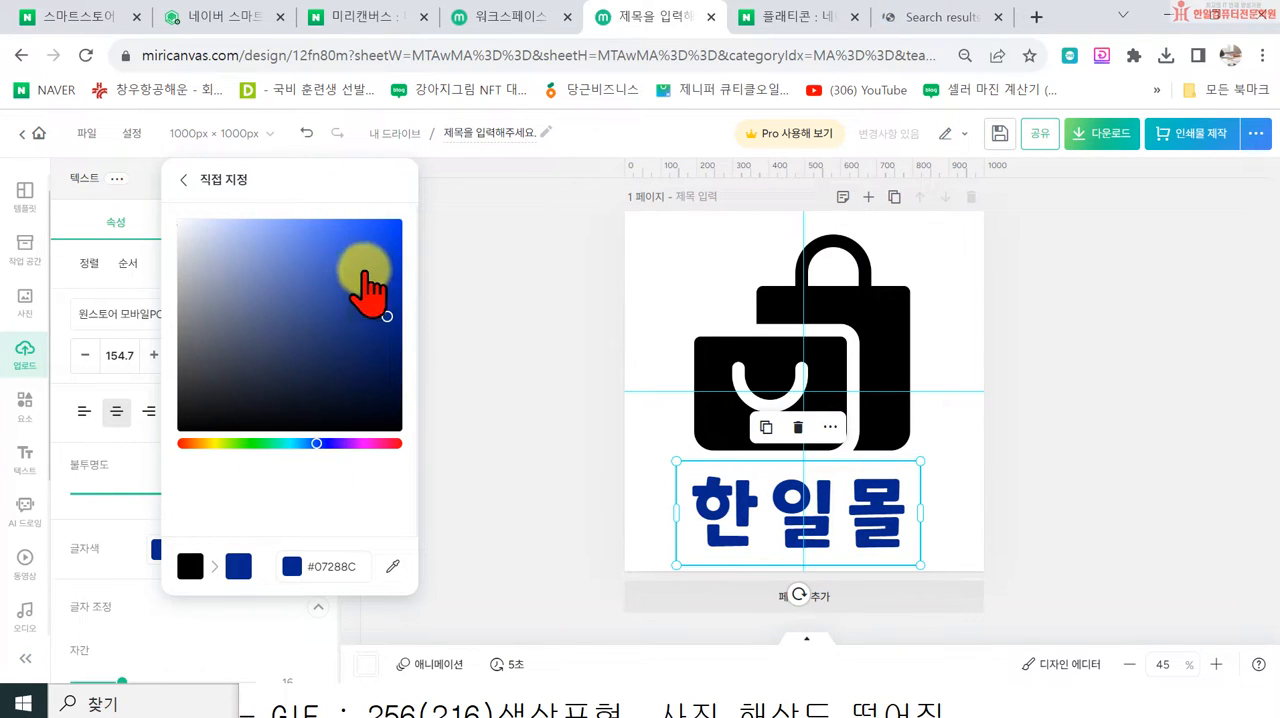
click(391, 241)
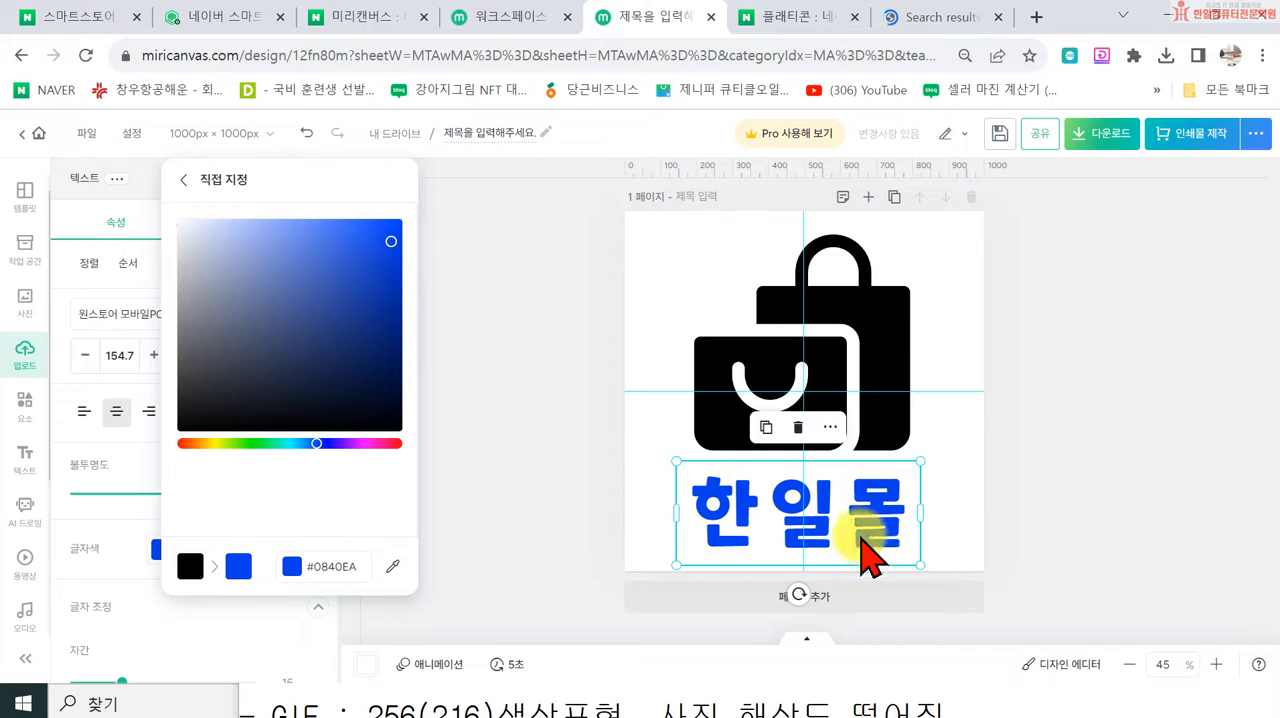
click(521, 504)
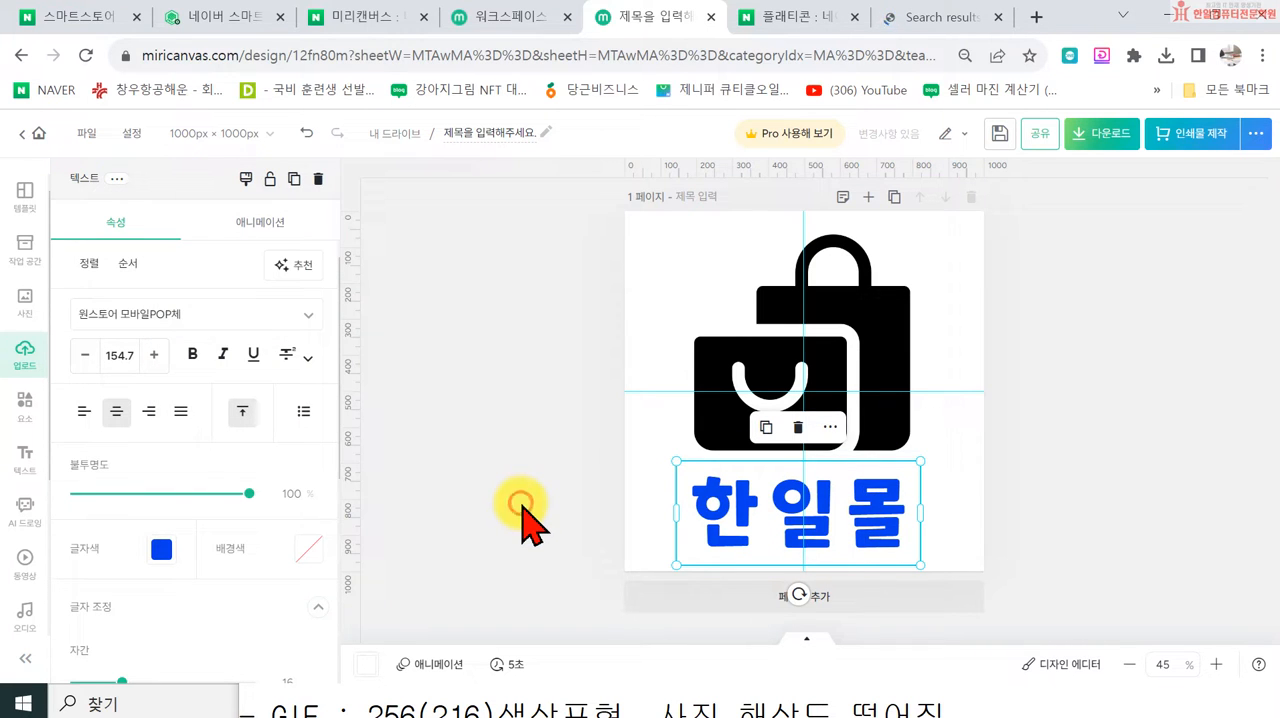
Step: Try to tint the black shopping-bag icon with manual filter adjustments: brightness -11, contrast -97, saturation about 45 and color tone 92
click(900, 425)
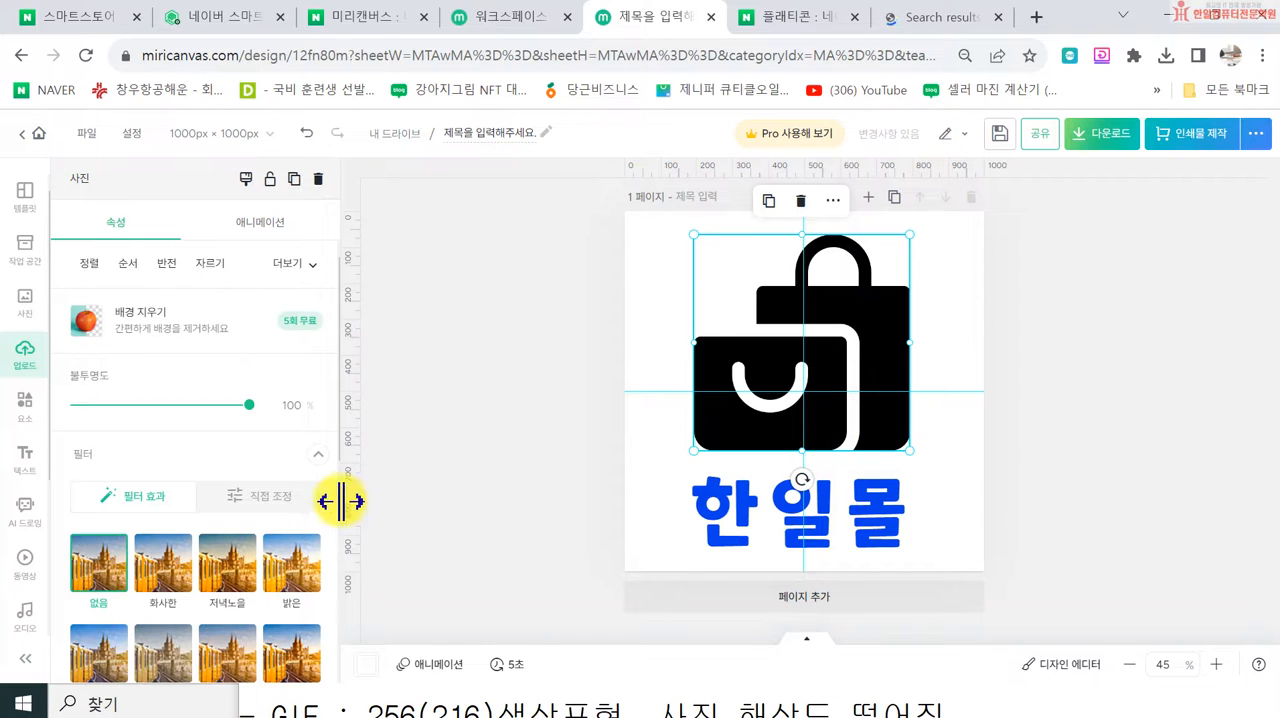
click(294, 497)
scroll(251, 549, down, 2)
scroll(186, 552, down, 1)
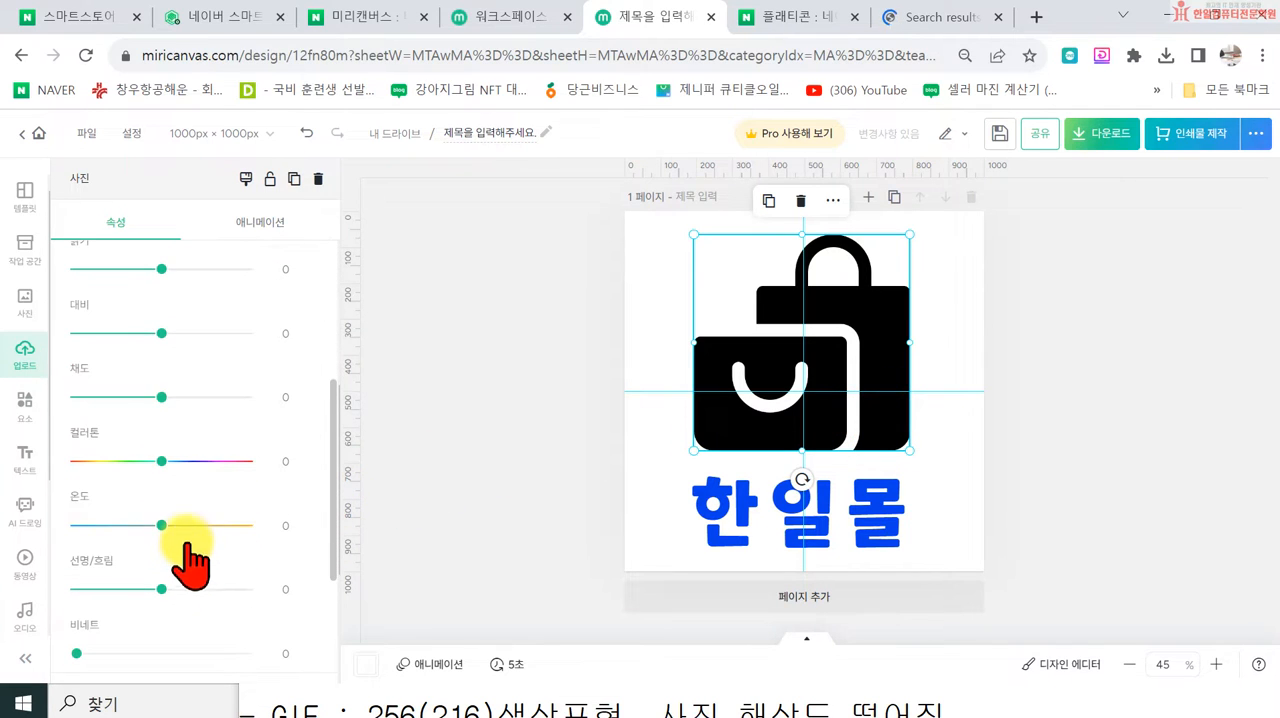
drag(162, 478, 140, 461)
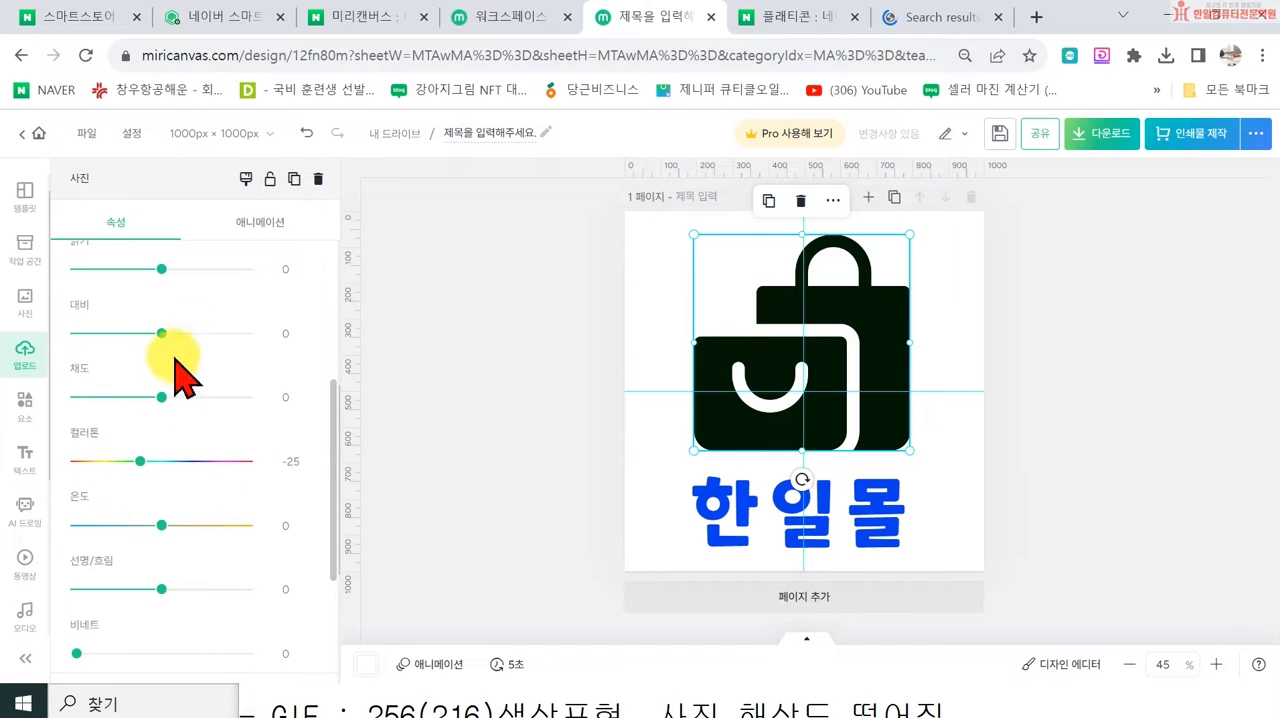
drag(161, 333, 76, 334)
drag(149, 461, 224, 461)
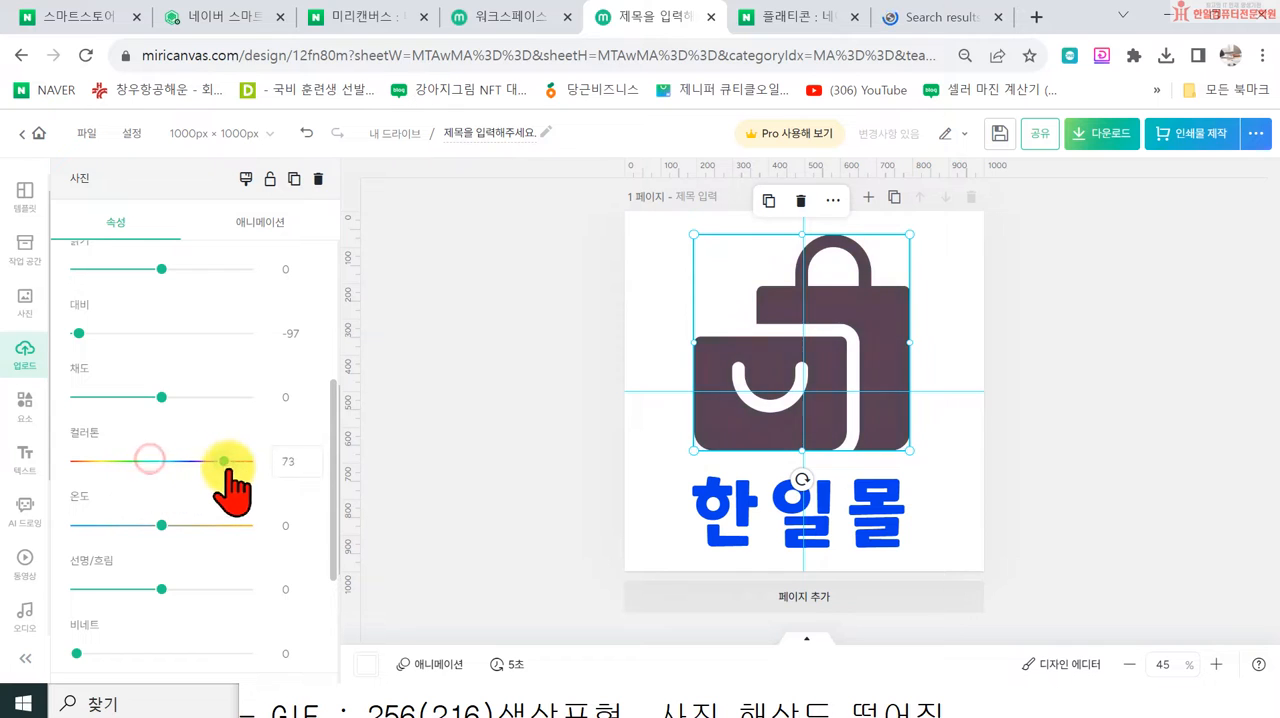
drag(207, 269, 150, 275)
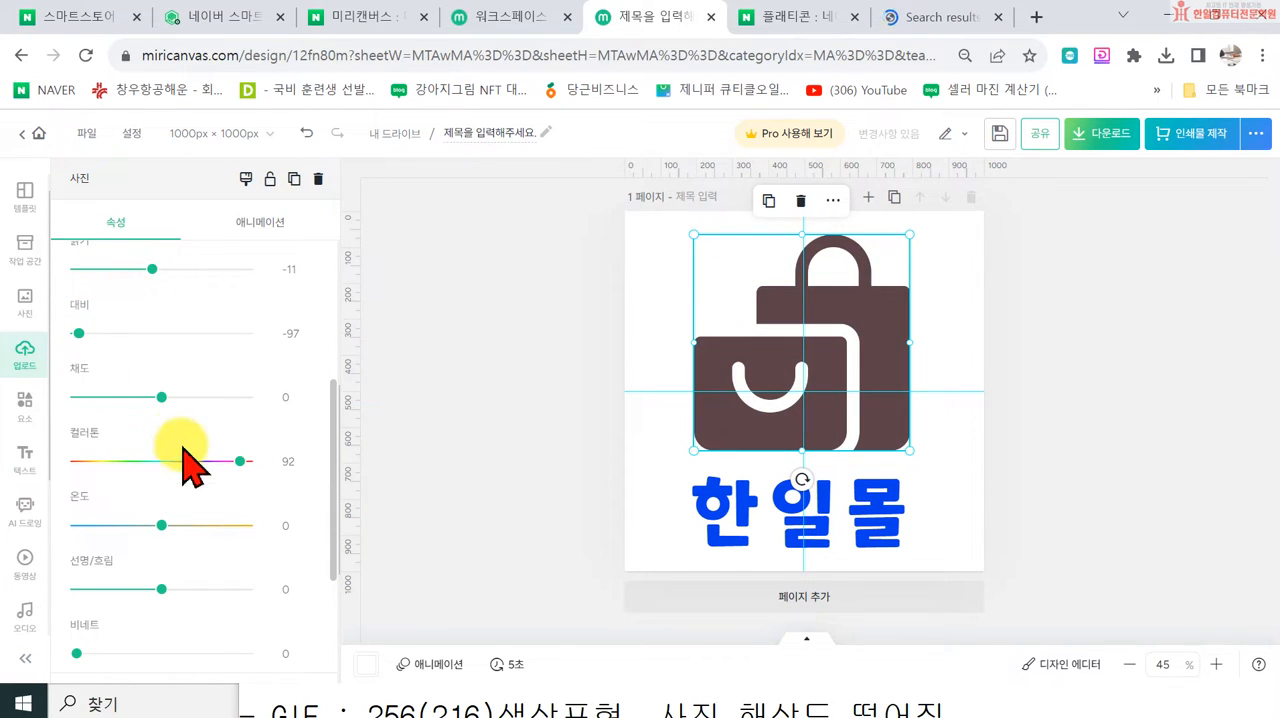
drag(158, 398, 199, 397)
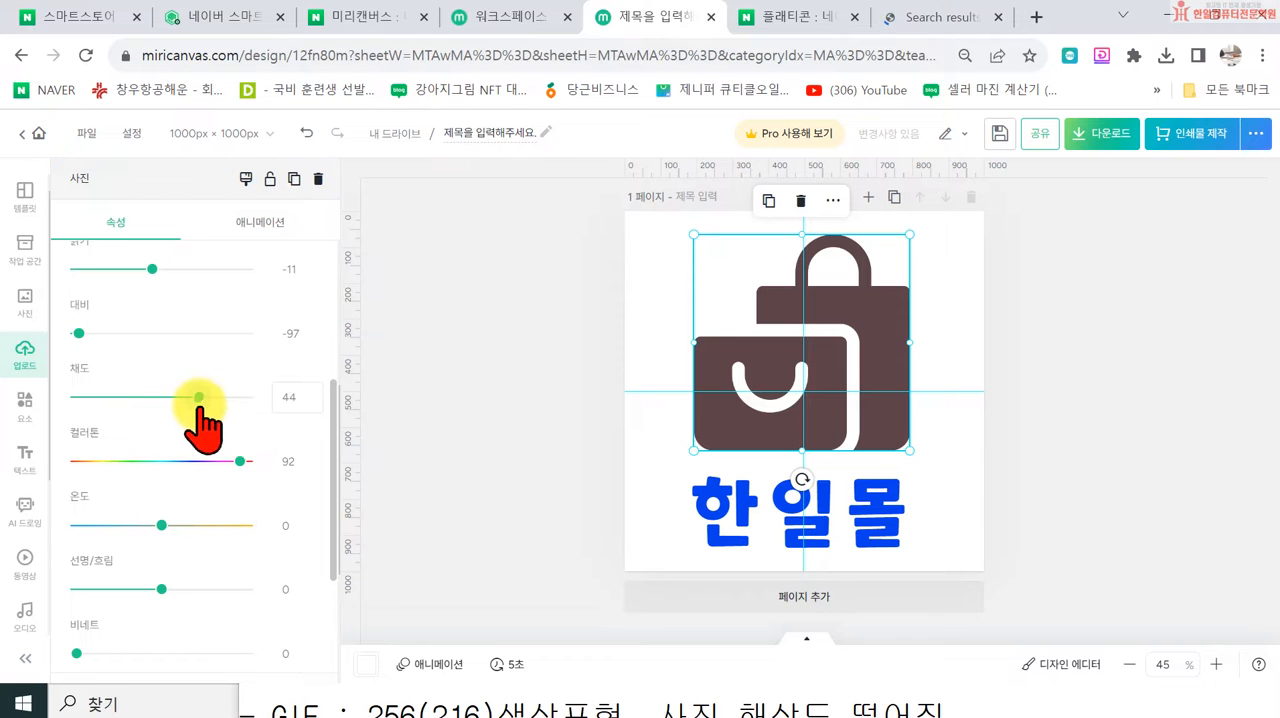
Step: Try a bluish tint on the icon with contrast -100, saturation 78, color tone 51 and temperature -18
drag(78, 333, 166, 333)
drag(240, 461, 156, 461)
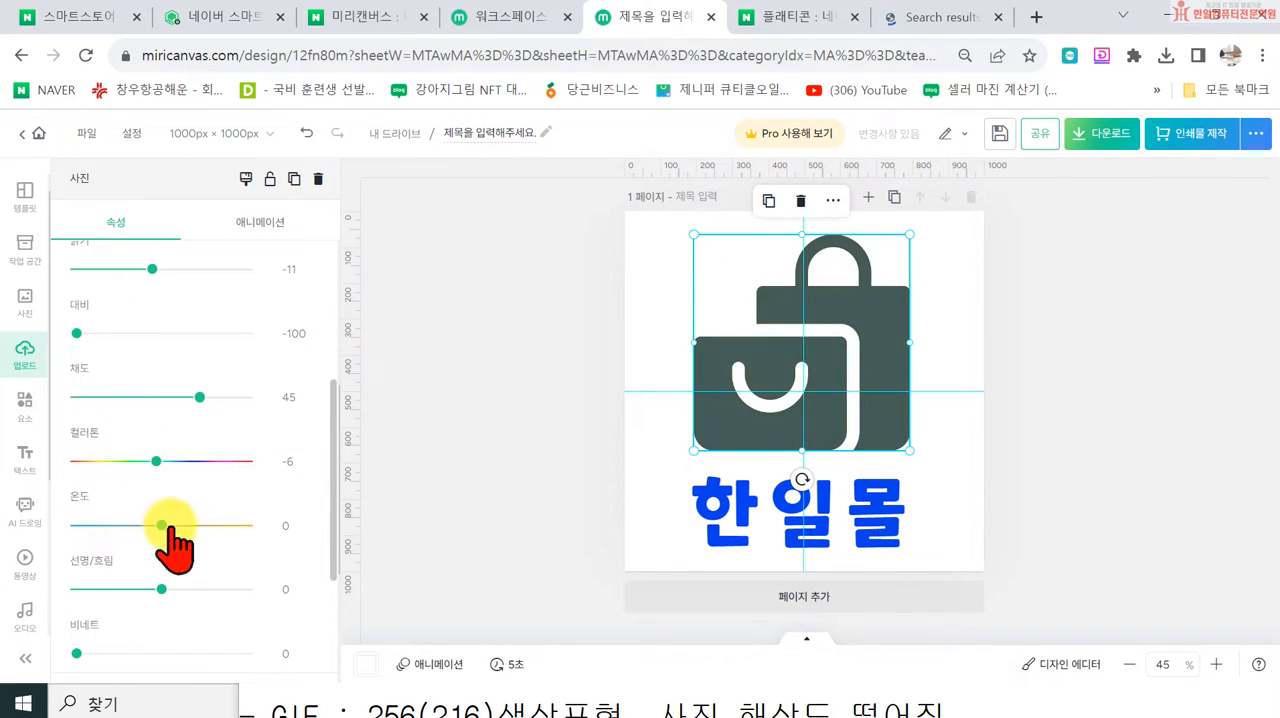
drag(165, 525, 241, 525)
drag(192, 397, 228, 398)
drag(156, 462, 205, 462)
drag(248, 527, 148, 527)
Step: Apply a color fill (색상 채우기) of dark blue #3A4CA8 to the shopping-bag icon
scroll(200, 545, down, 2)
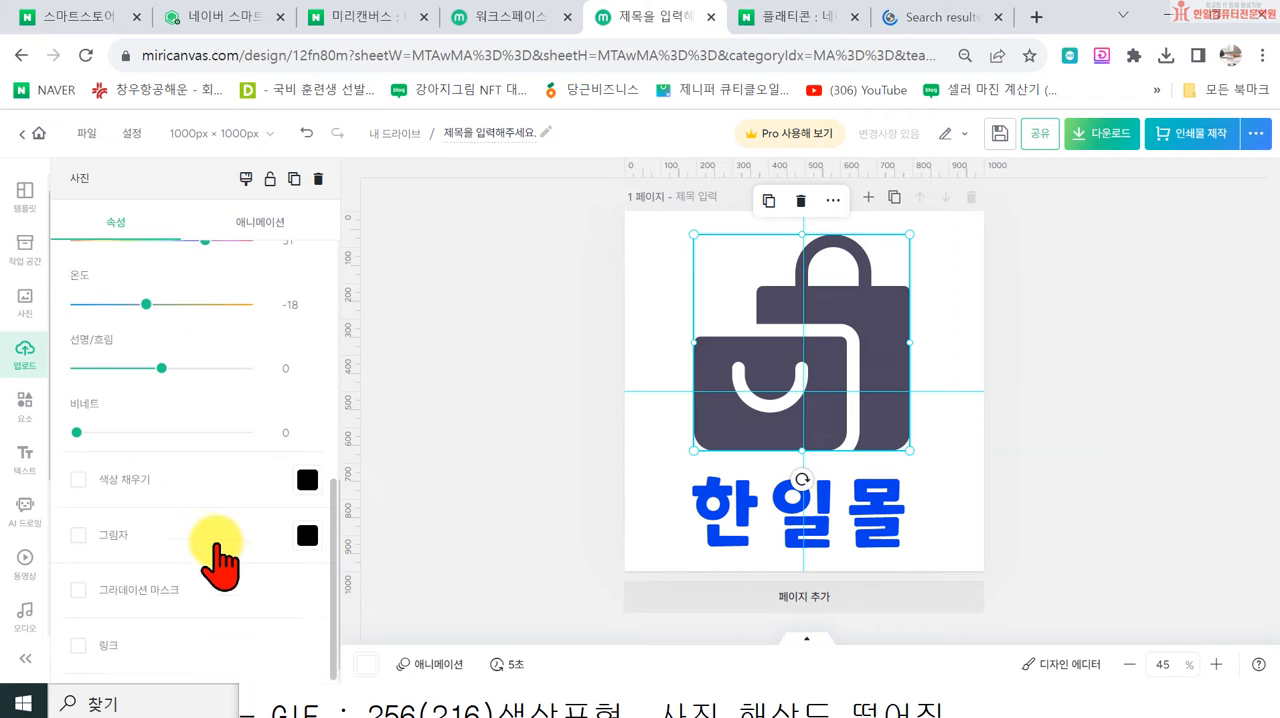
scroll(150, 462, up, 4)
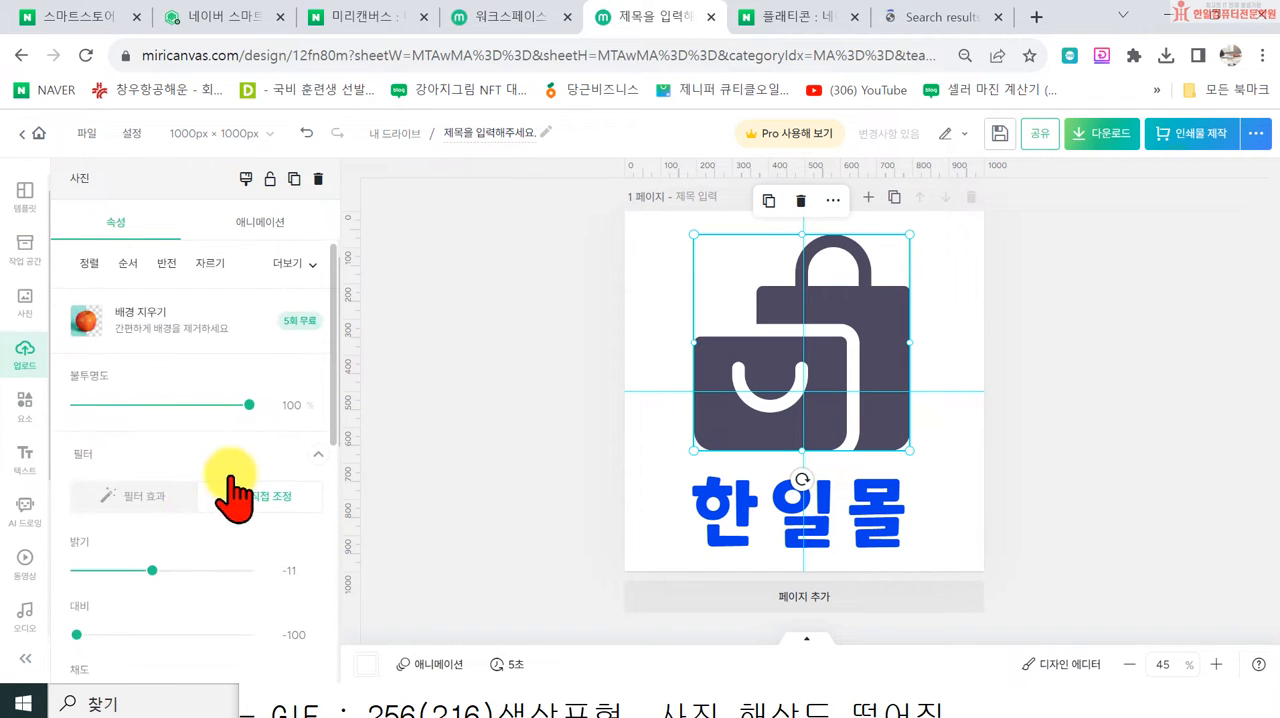
scroll(240, 540, down, 4)
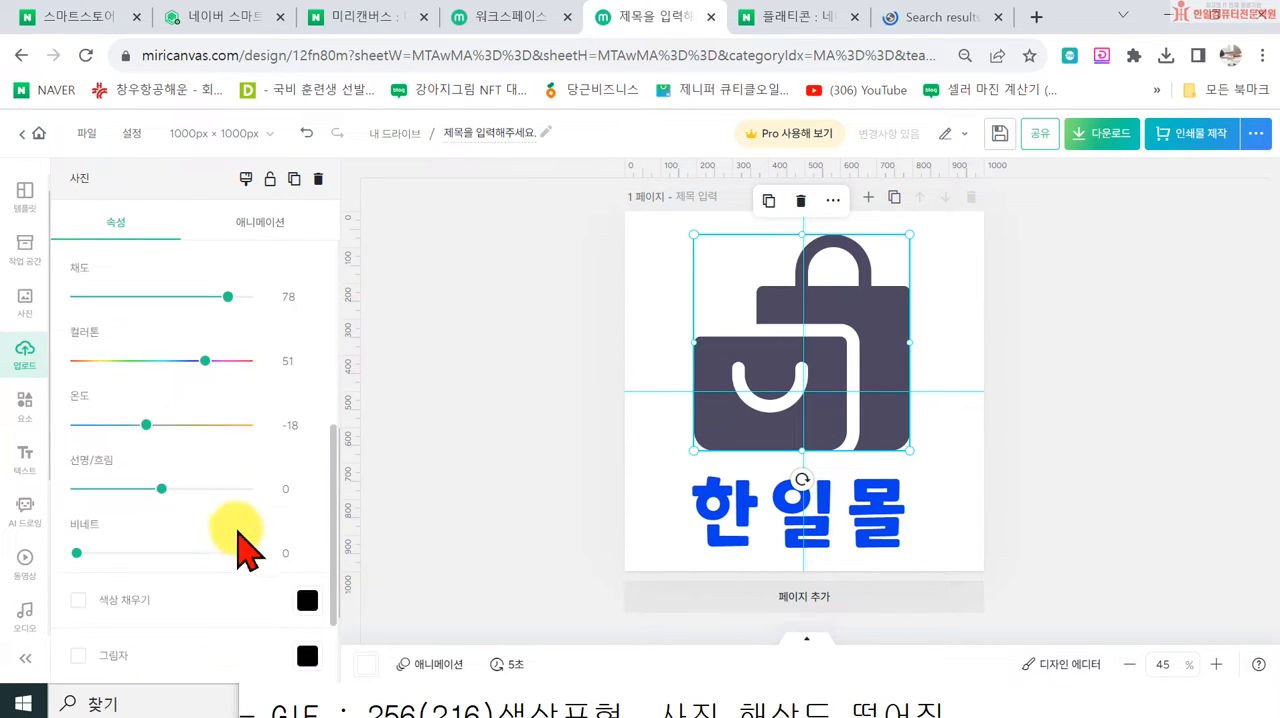
scroll(232, 555, down, 1)
click(300, 480)
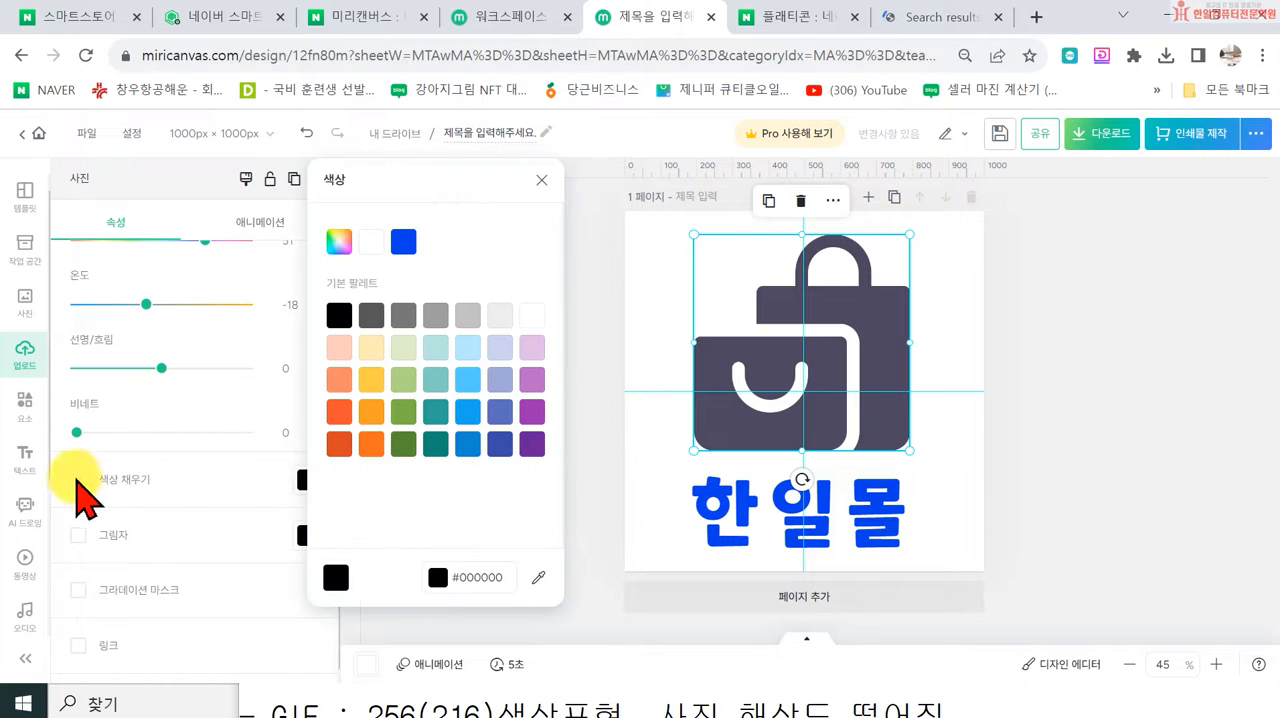
click(497, 441)
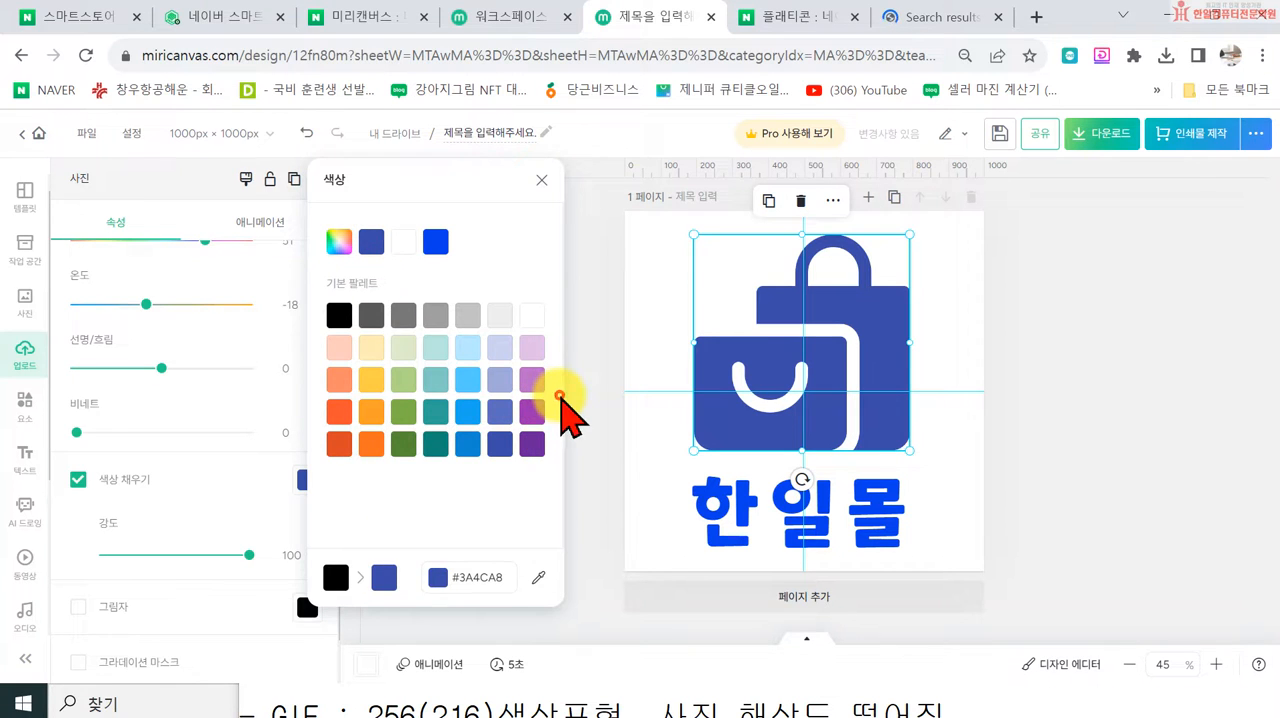
click(588, 463)
Step: Center the icon and the 한일몰 text on the page's vertical guide, with the text slightly lower beneath the icon
drag(768, 405, 771, 406)
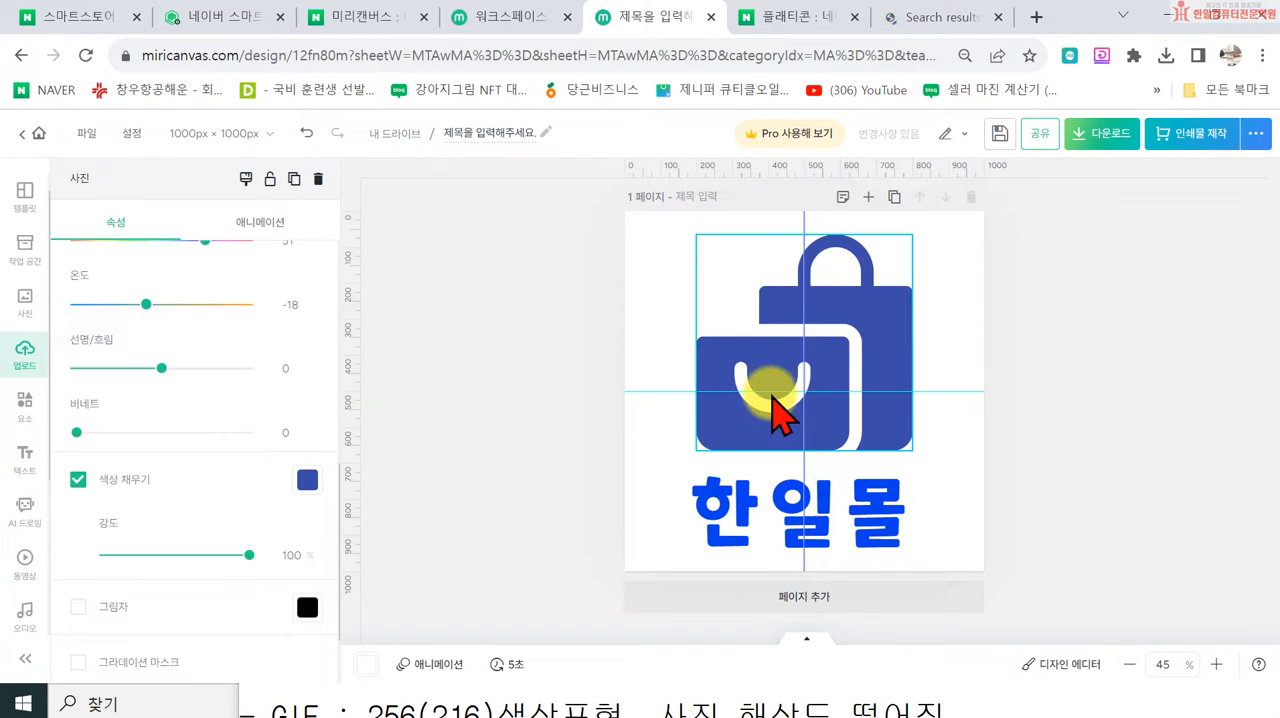
click(523, 477)
click(746, 510)
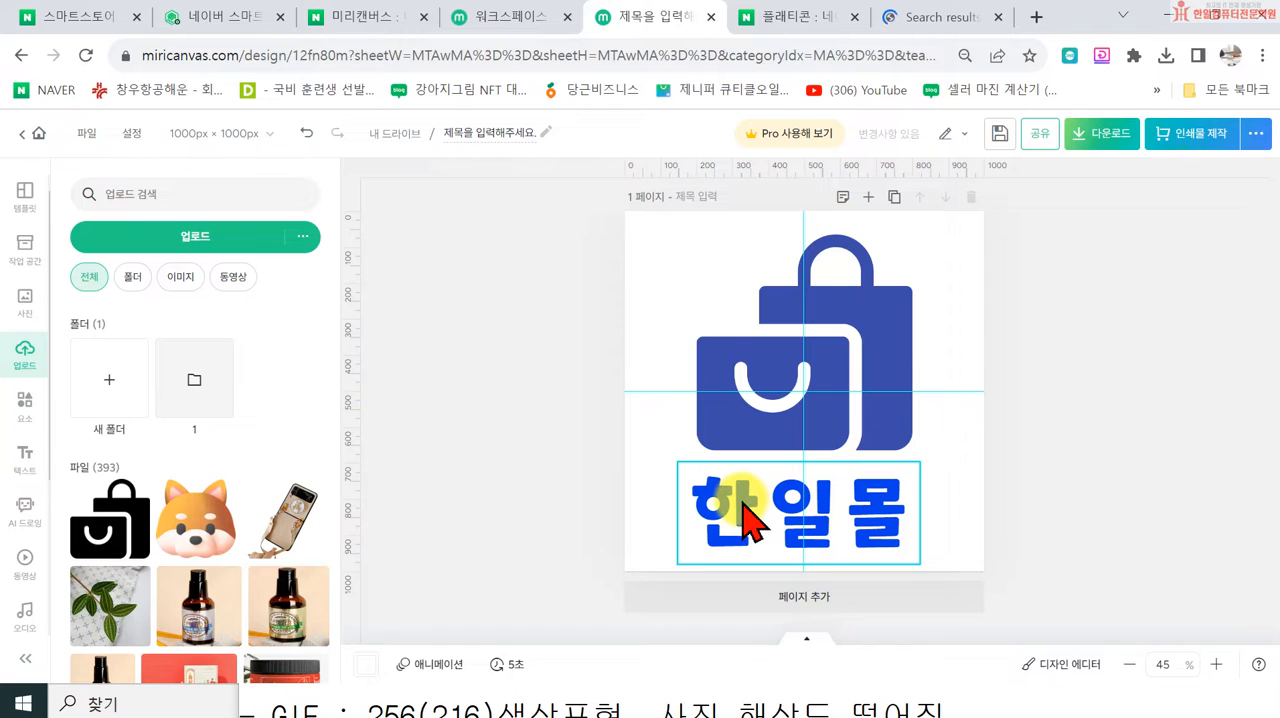
drag(742, 500, 743, 502)
click(566, 505)
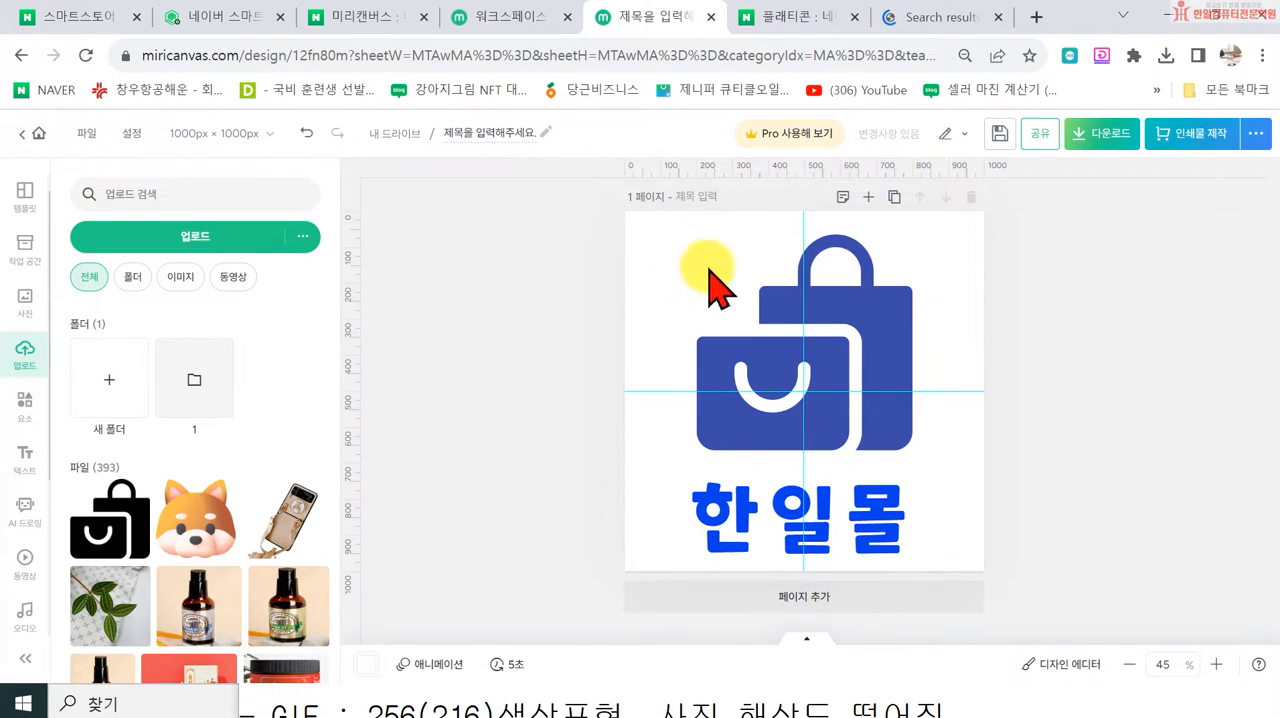
click(817, 505)
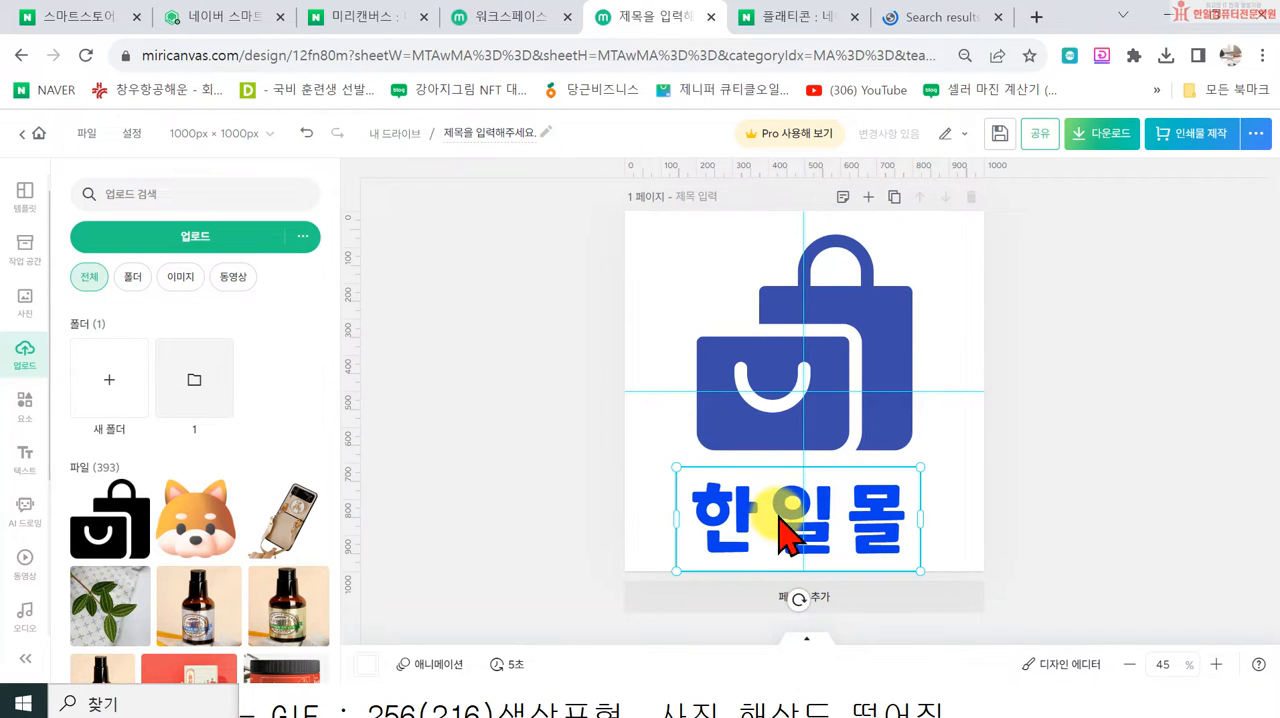
drag(707, 529, 713, 527)
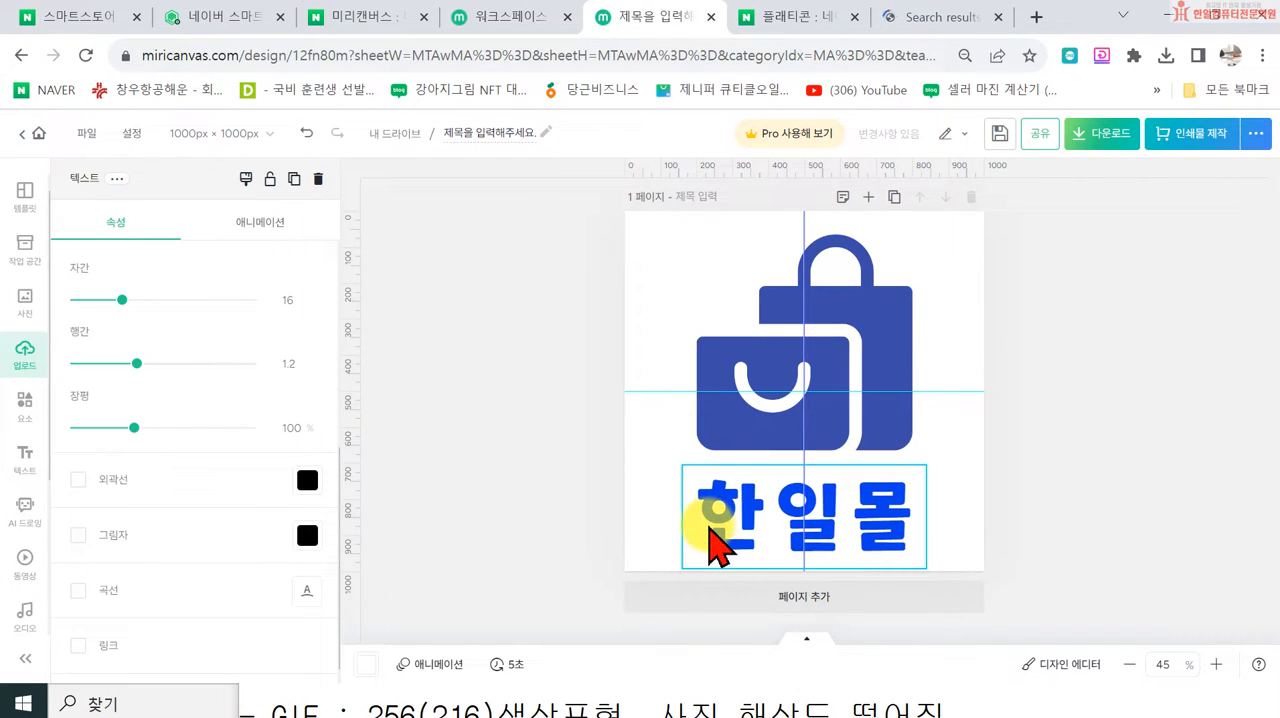
Step: Reposition the shopping-bag icon and the 한일몰 text on the vertical centre guide, with a small gap between them
click(714, 410)
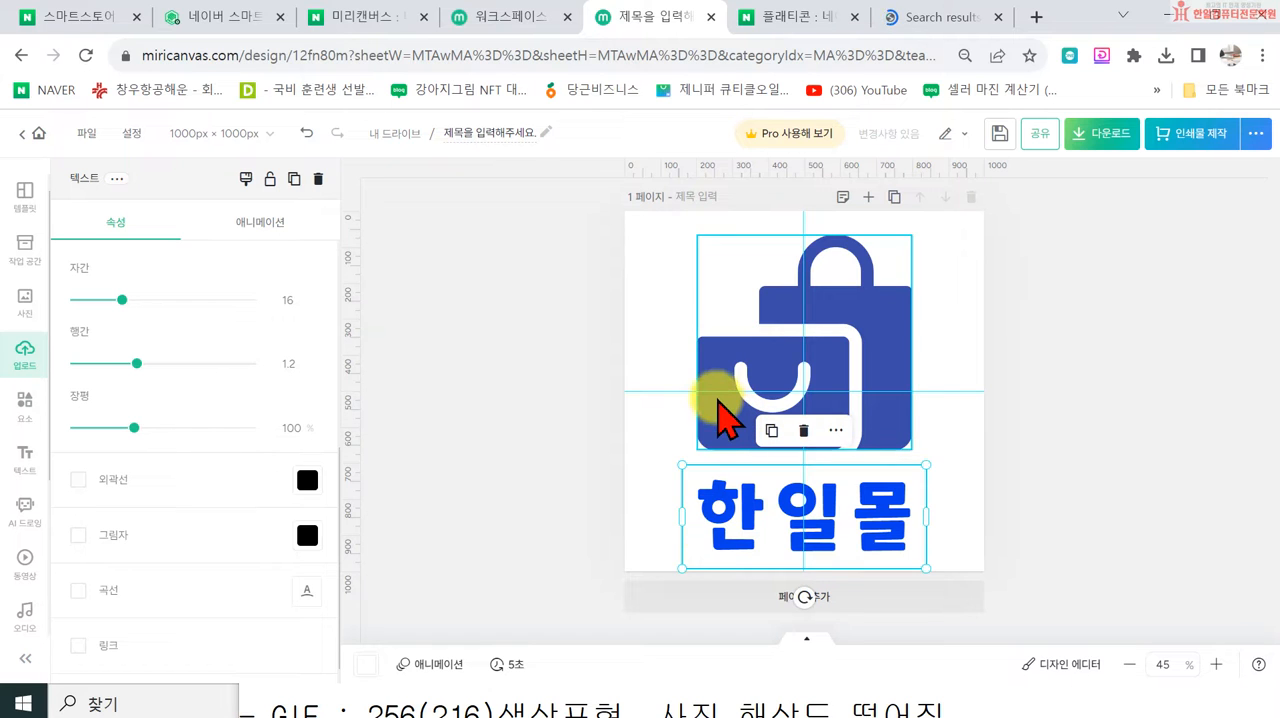
mouse_move(714, 425)
mouse_down()
mouse_move(537, 580)
mouse_move(434, 613)
mouse_move(545, 490)
mouse_move(704, 418)
mouse_up()
drag(733, 527, 722, 522)
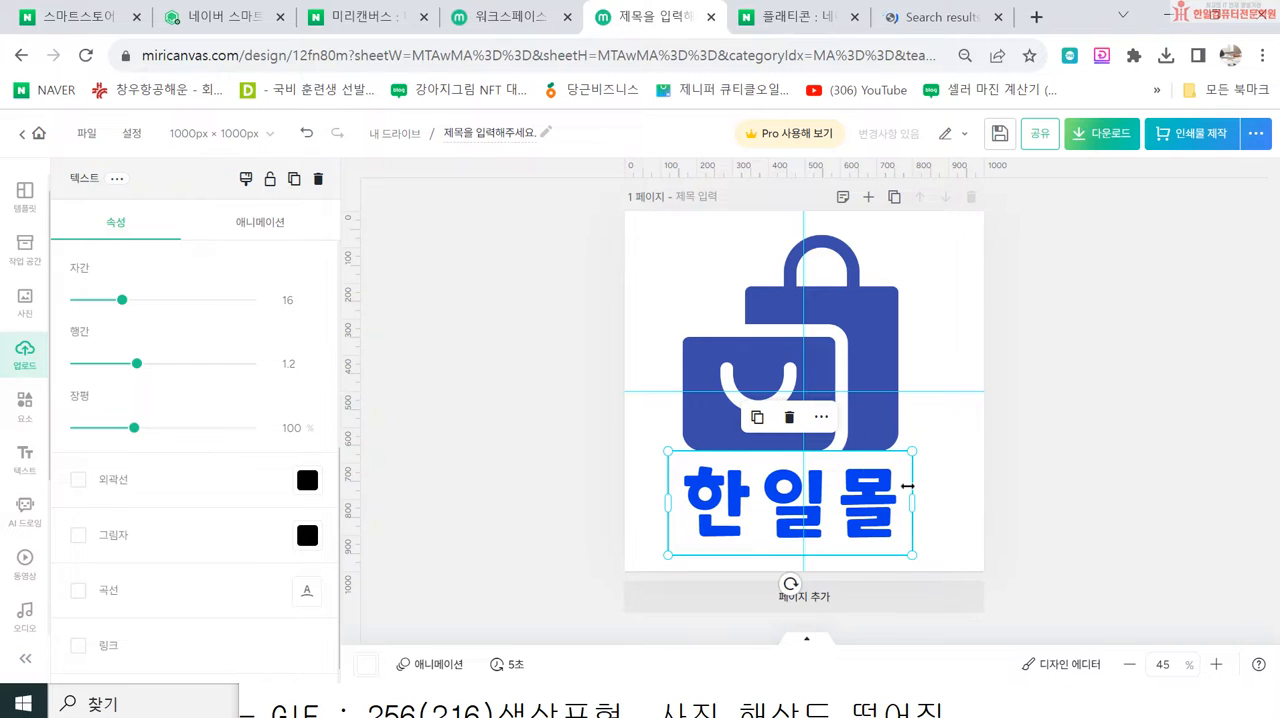
drag(862, 367, 877, 371)
drag(814, 508, 833, 506)
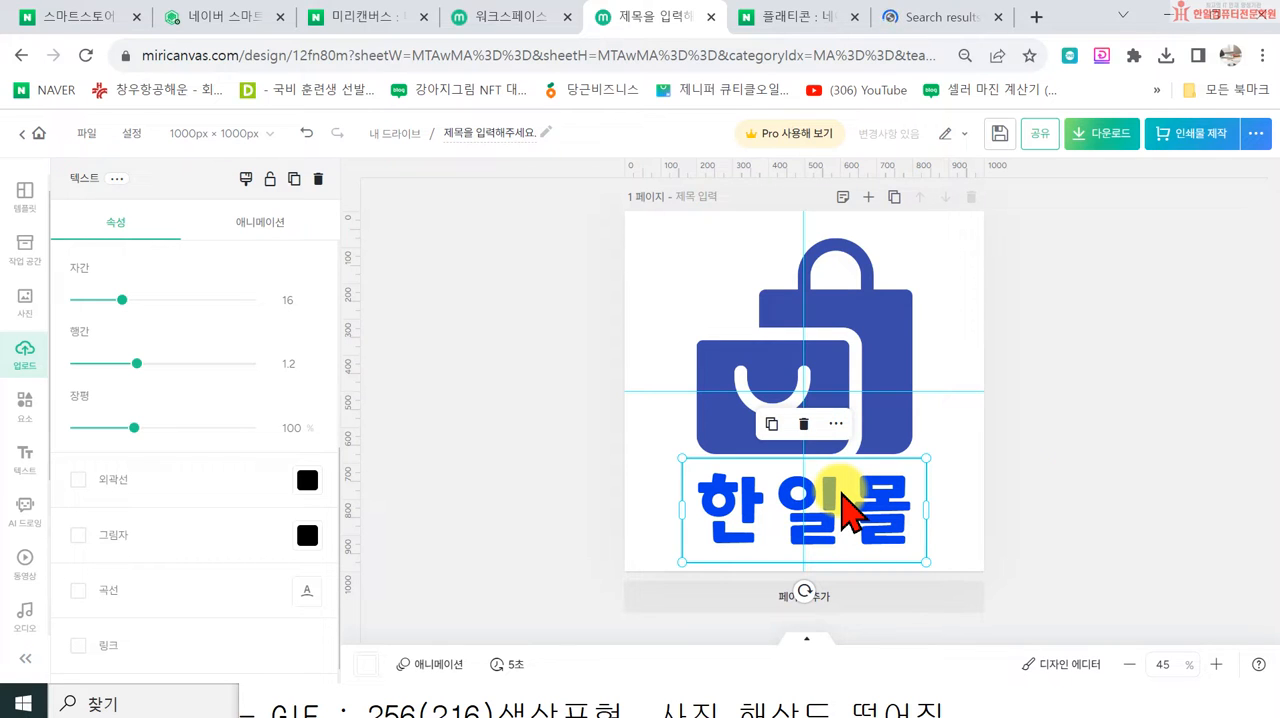
click(1116, 446)
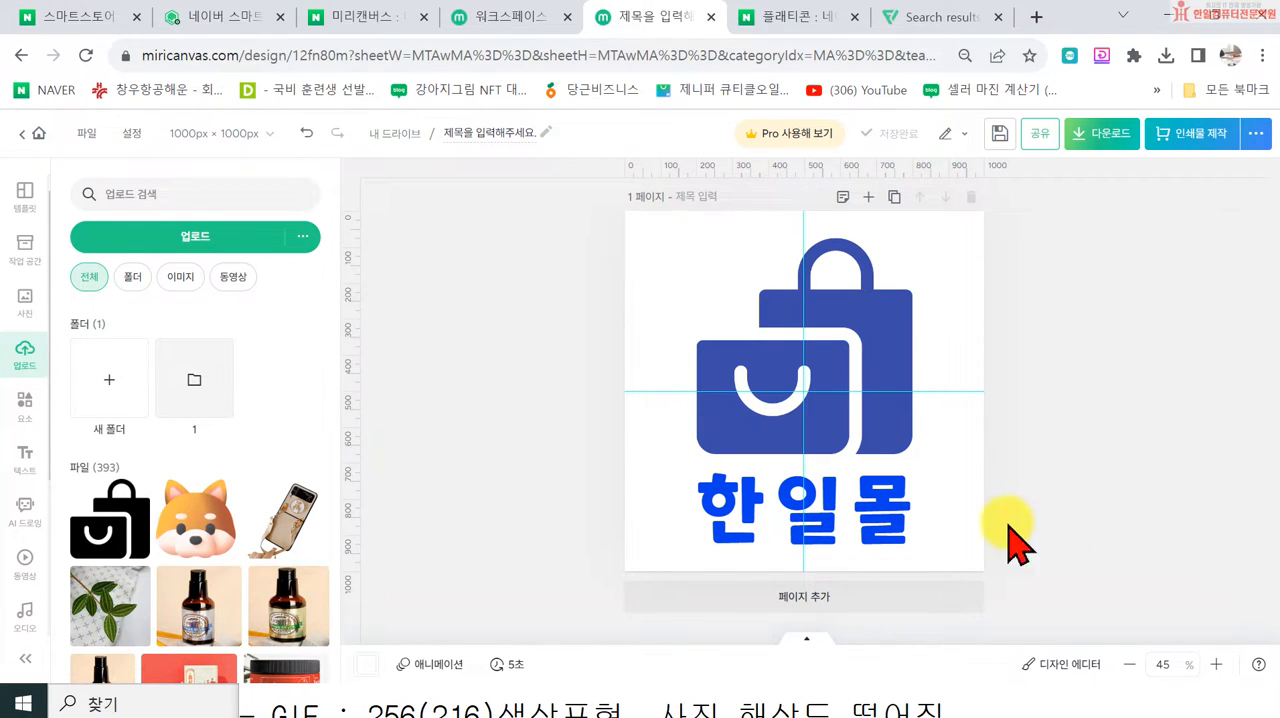
drag(539, 253, 875, 518)
click(1095, 430)
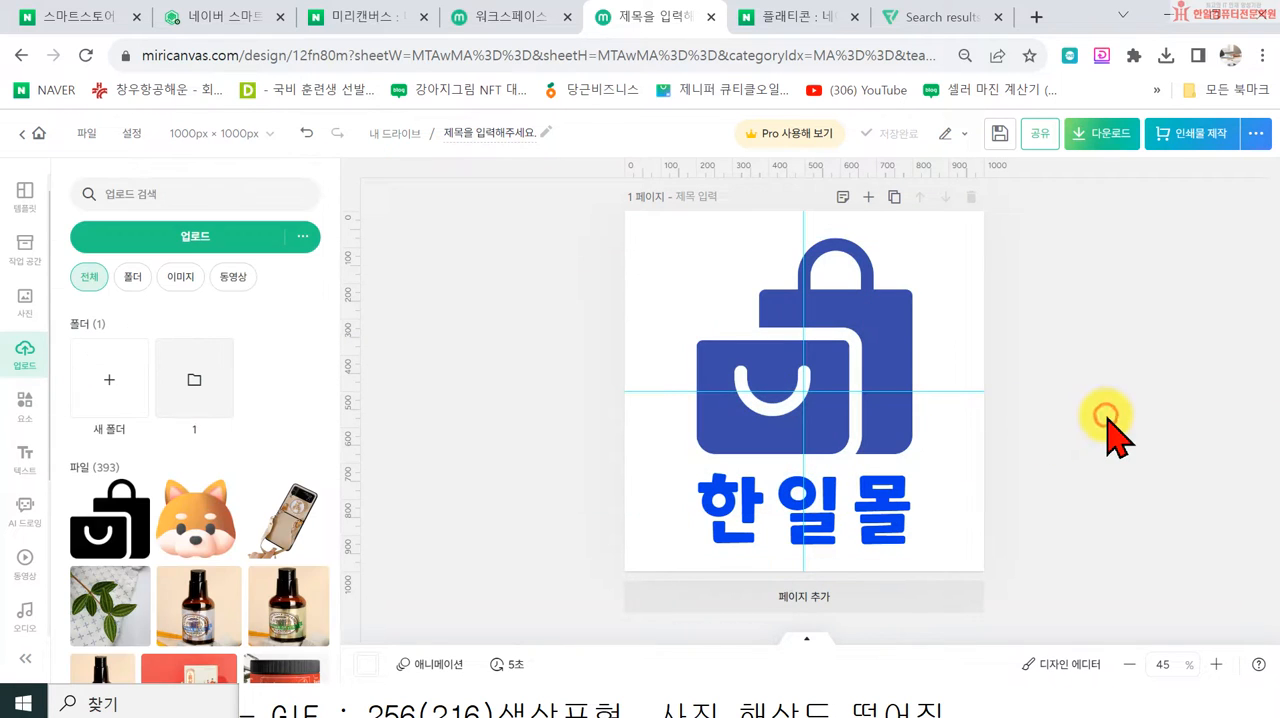
click(859, 303)
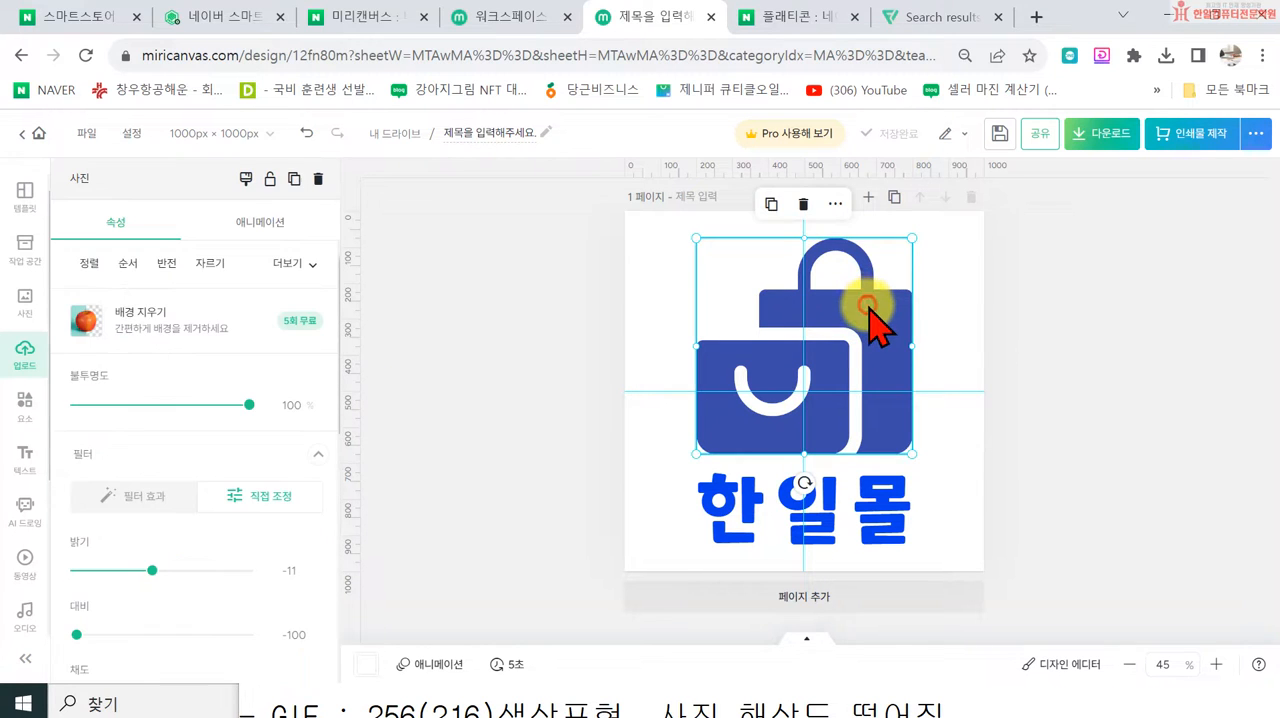
shift+click(879, 514)
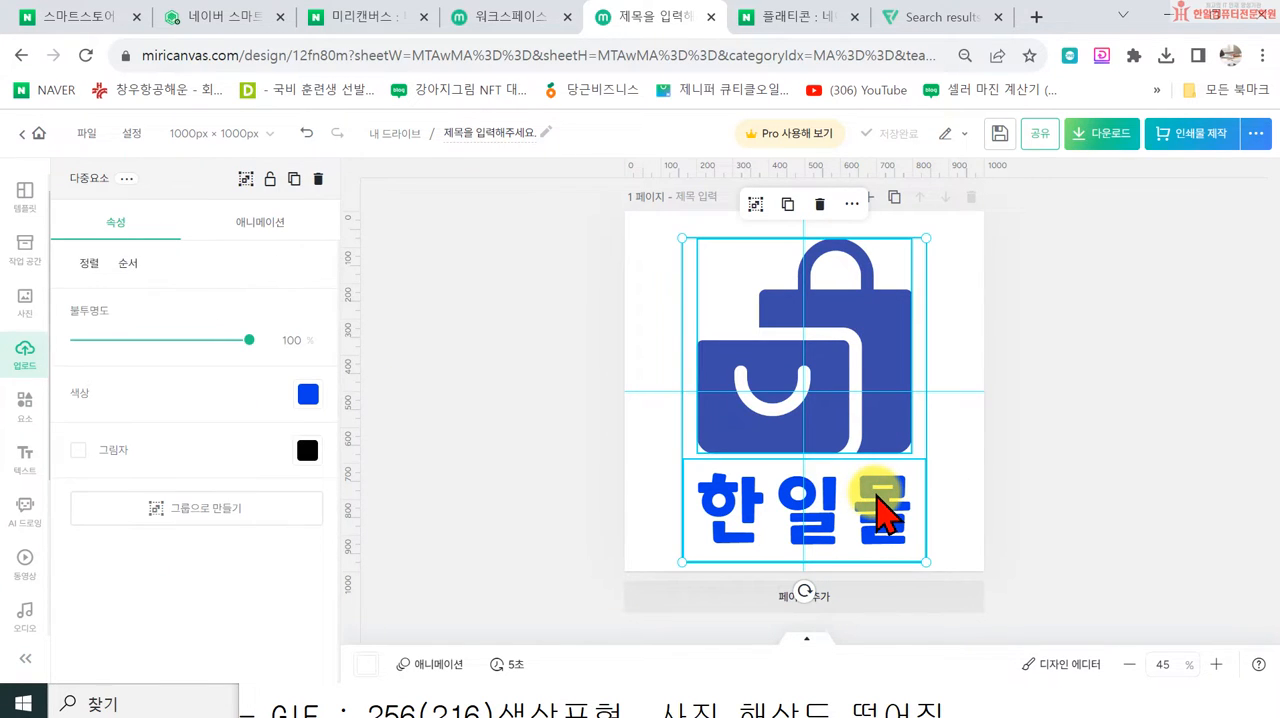
click(1143, 371)
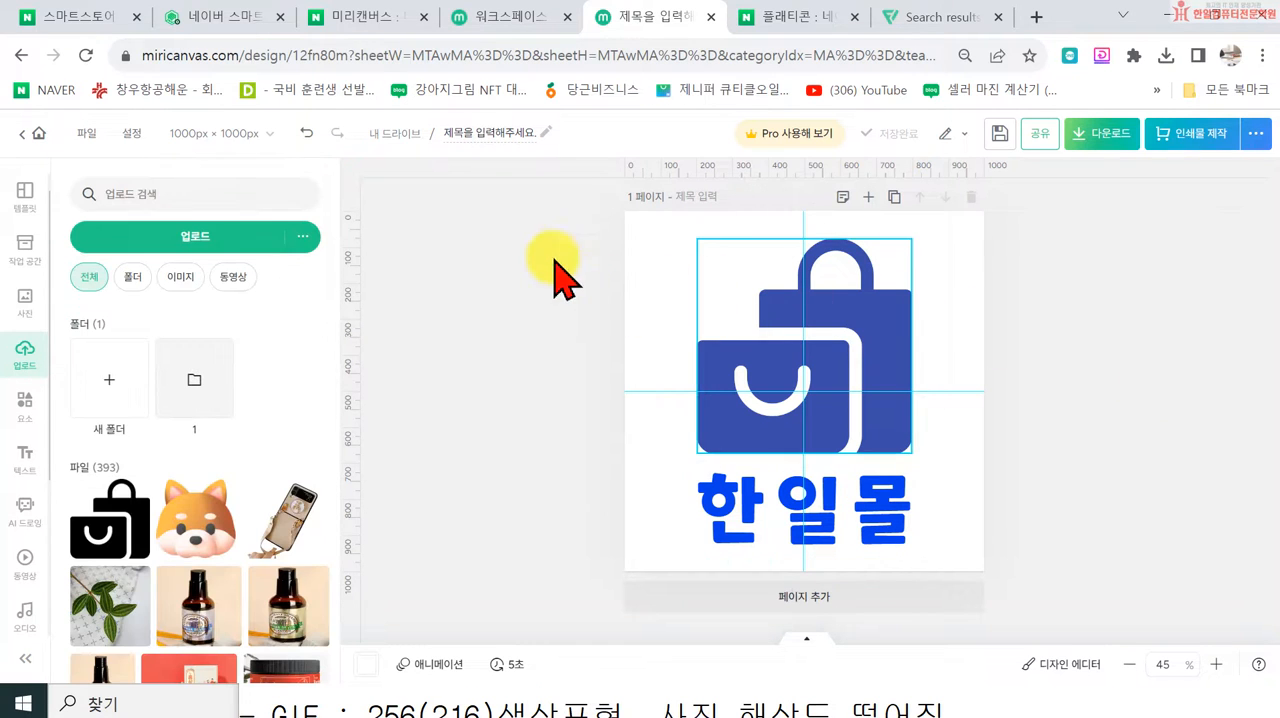
Step: Group the shopping-bag icon with the 한일몰 text and align the group to the page's vertical middle (중간)
drag(494, 243, 1025, 540)
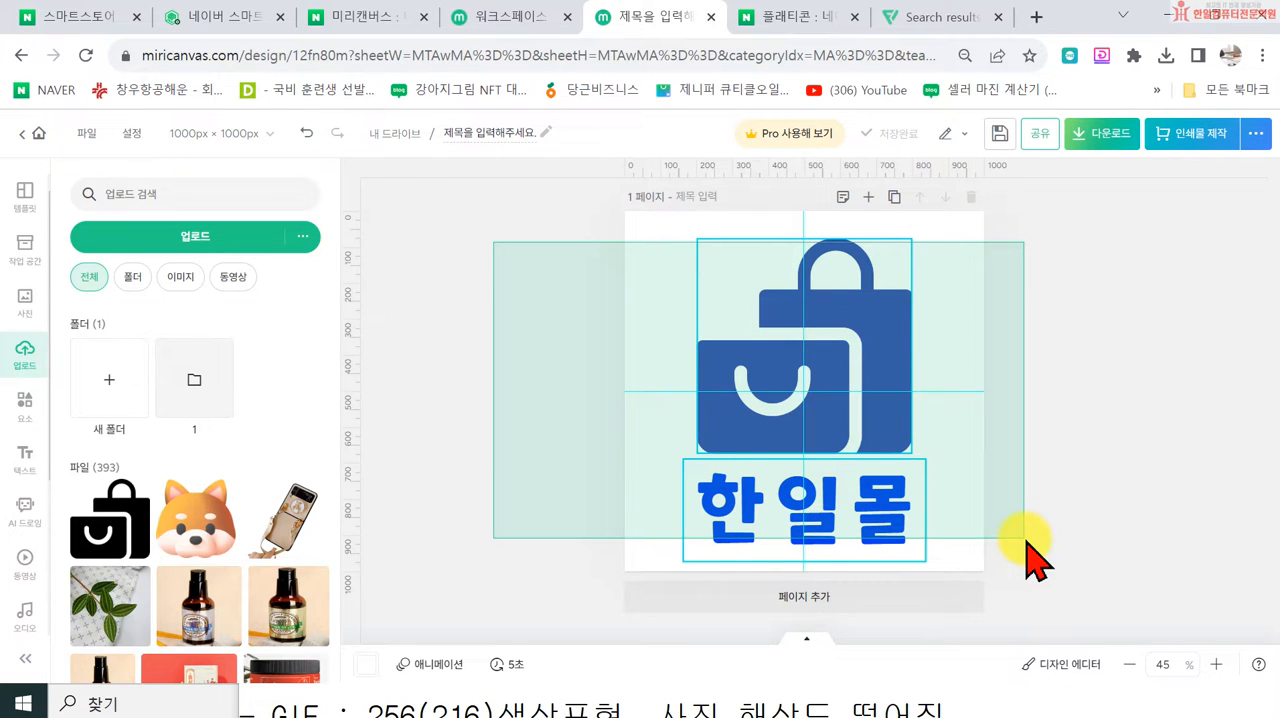
drag(1025, 540, 1000, 537)
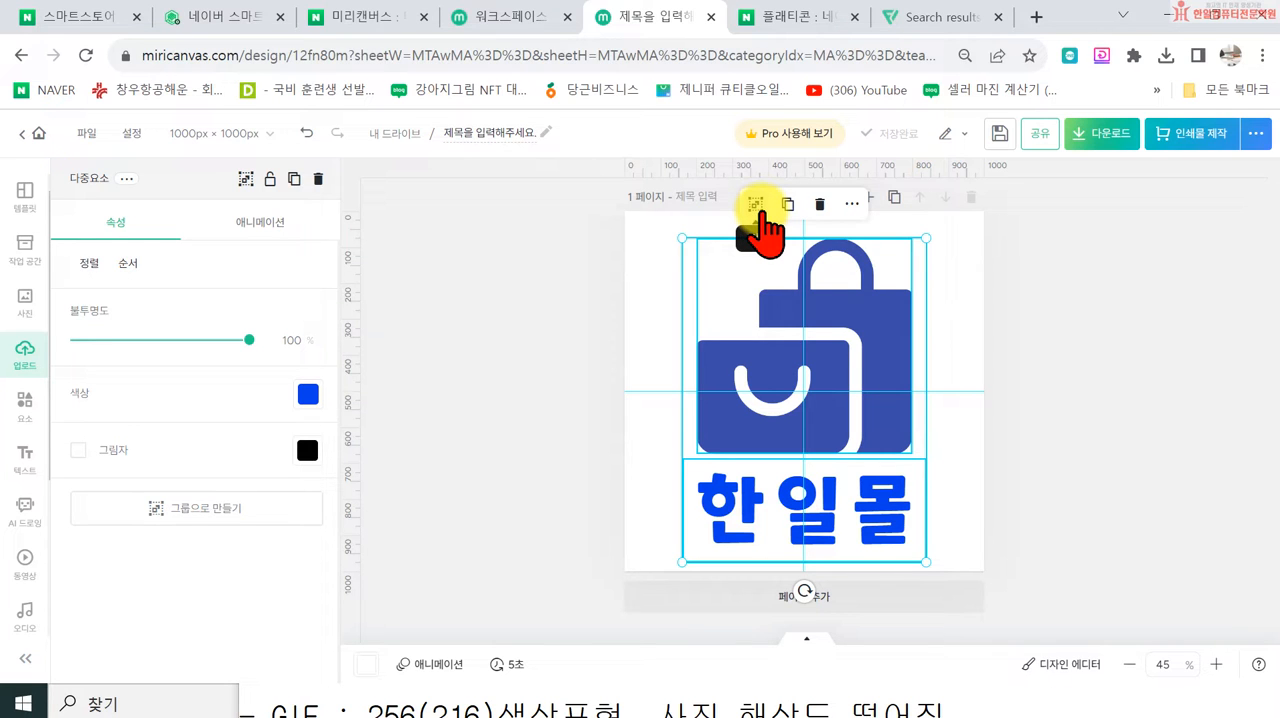
click(755, 204)
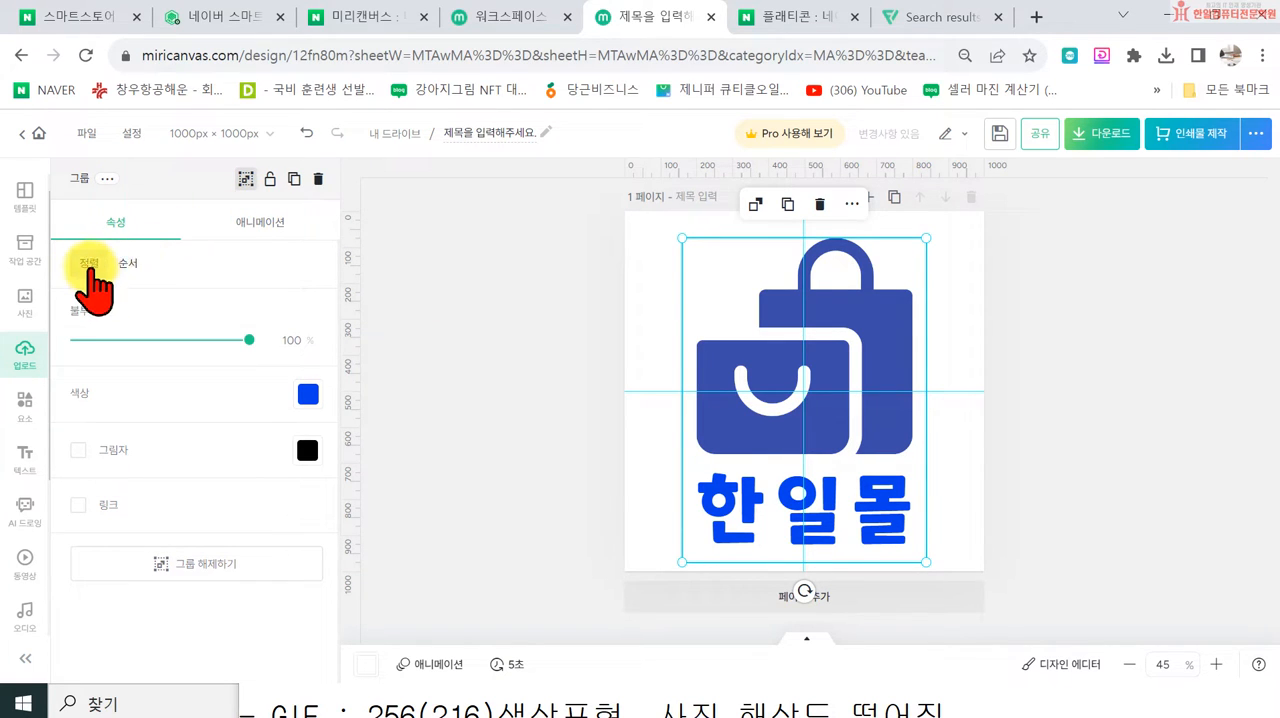
click(89, 266)
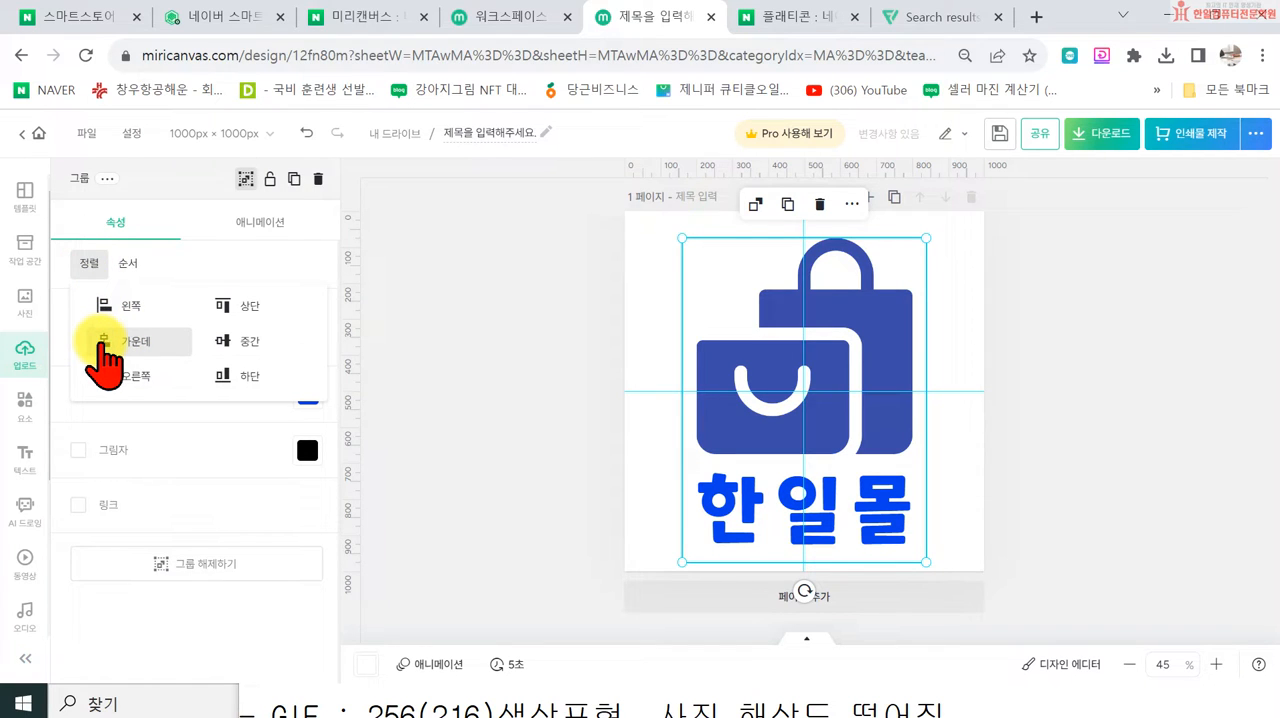
click(251, 344)
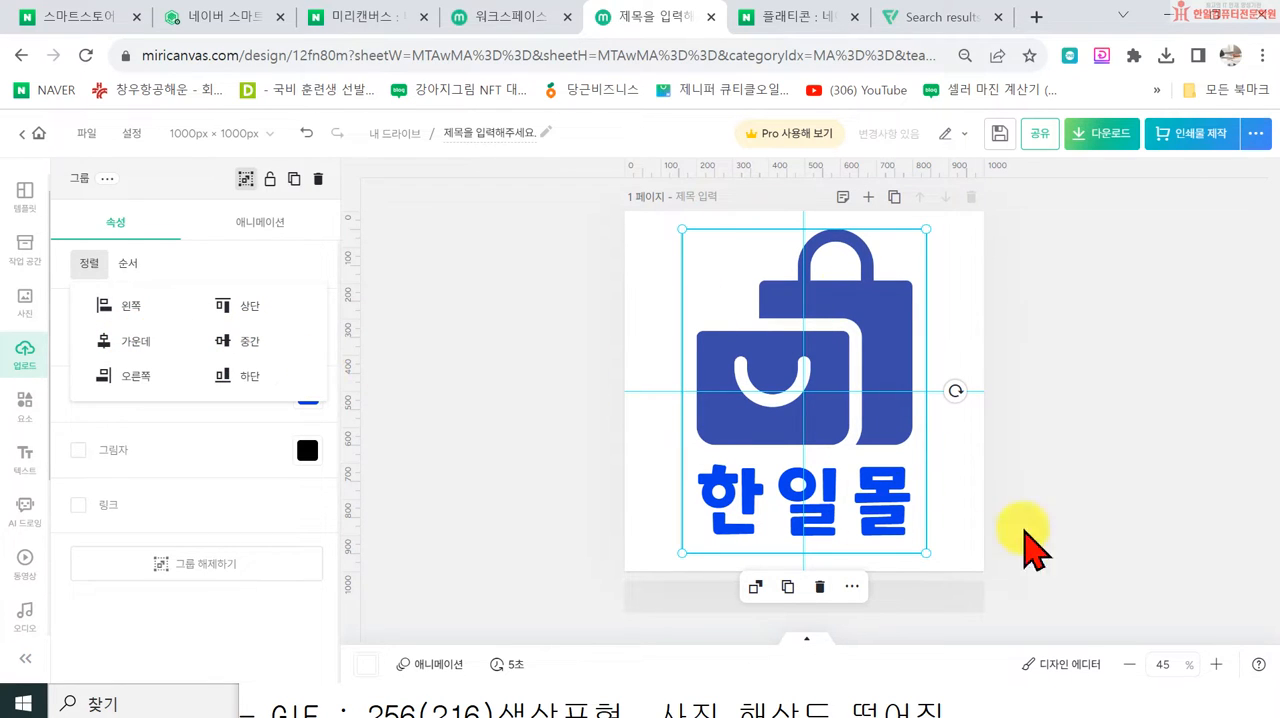
Step: Rename the design as 로고
click(1113, 475)
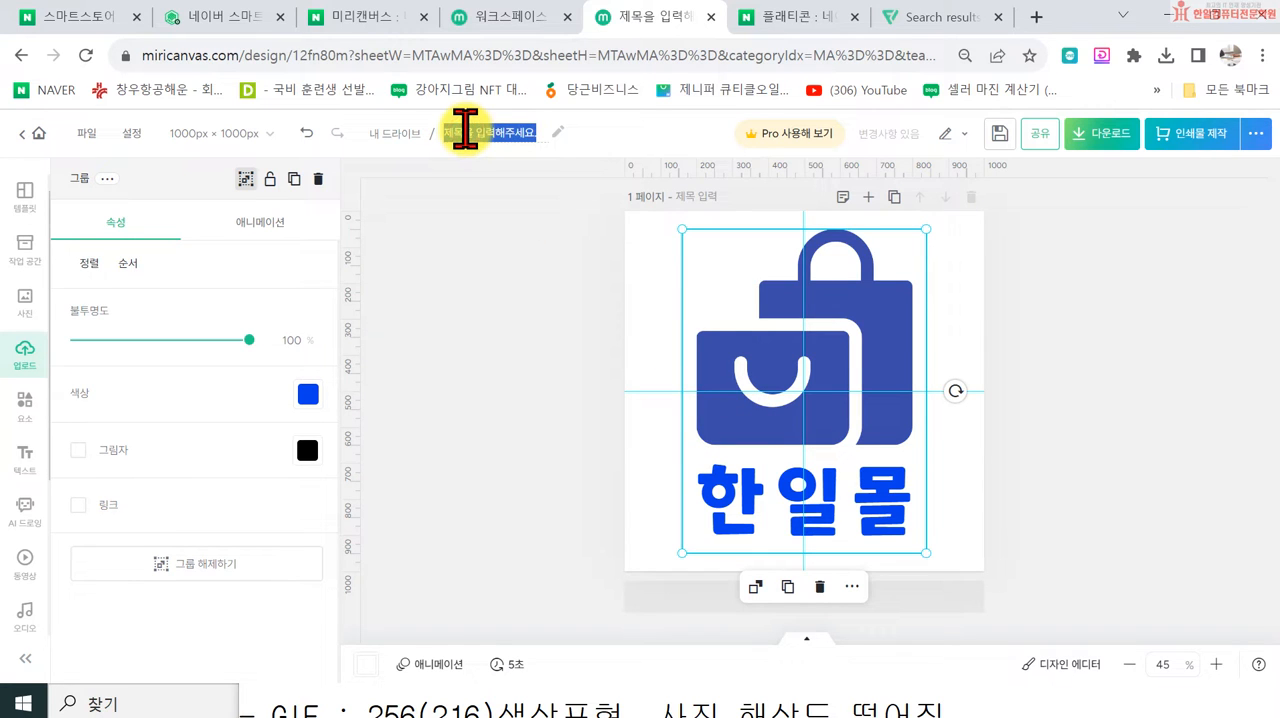
key(Return)
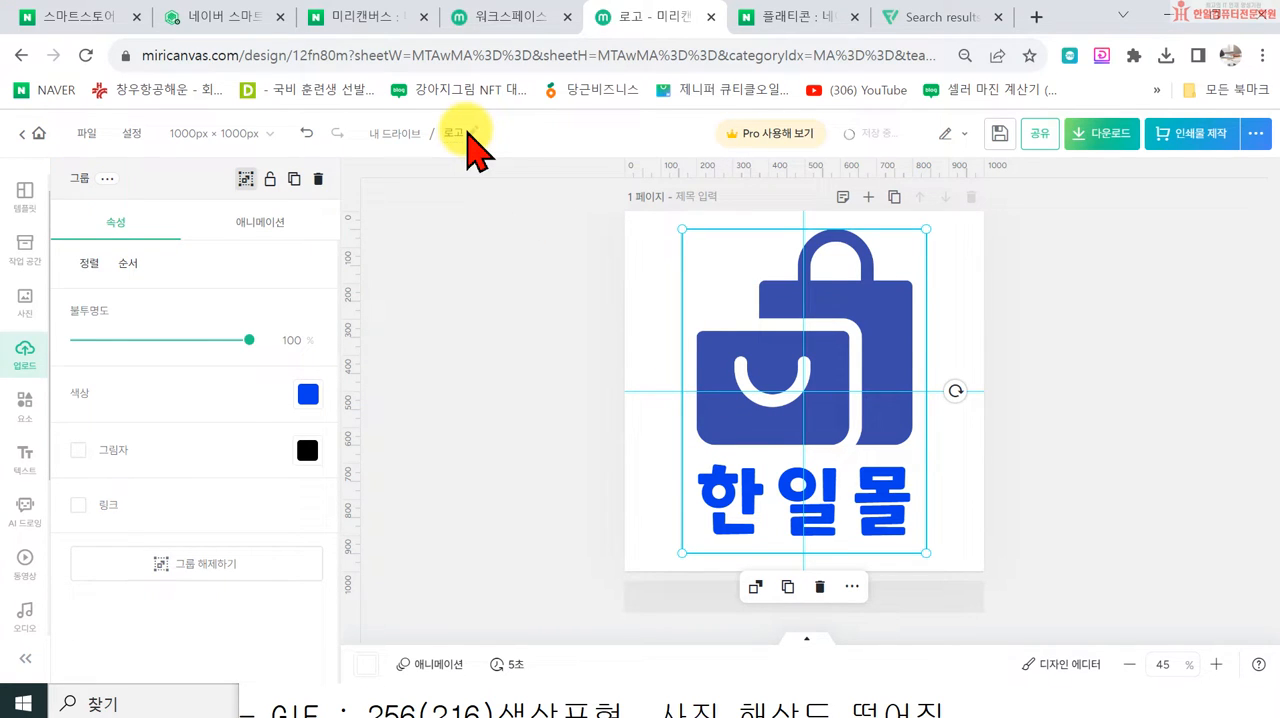
click(1118, 140)
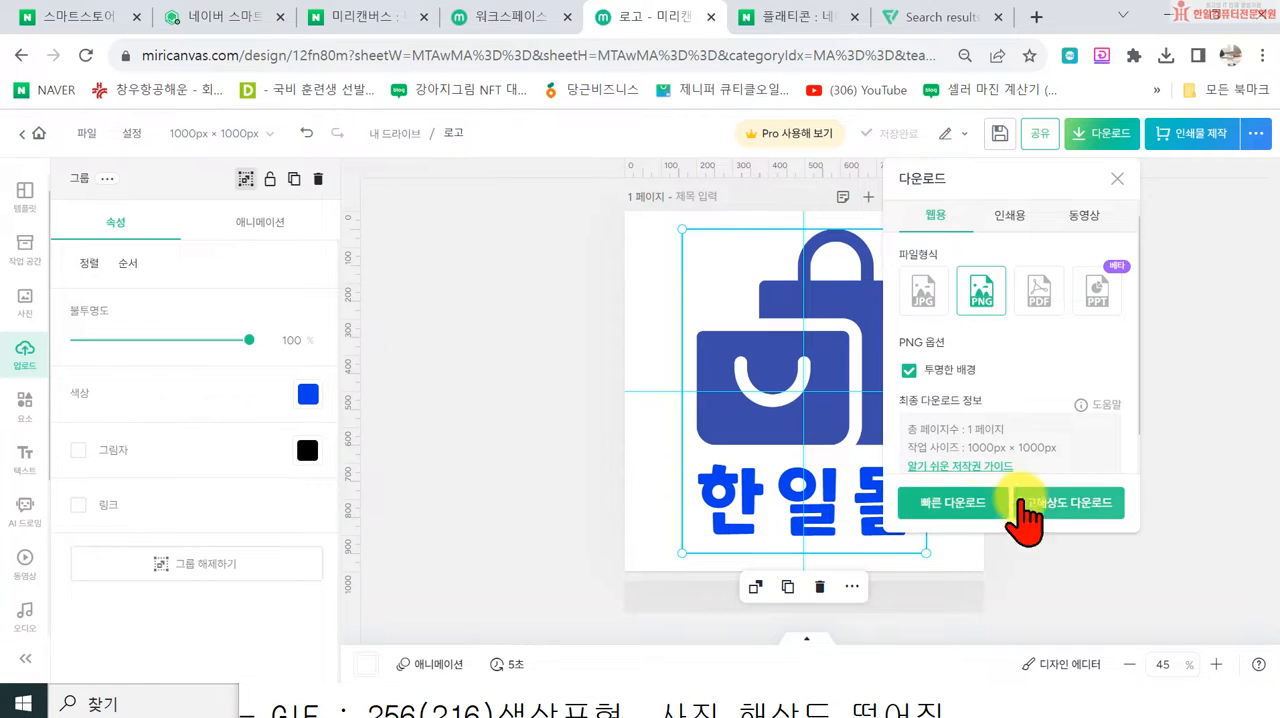
click(1064, 505)
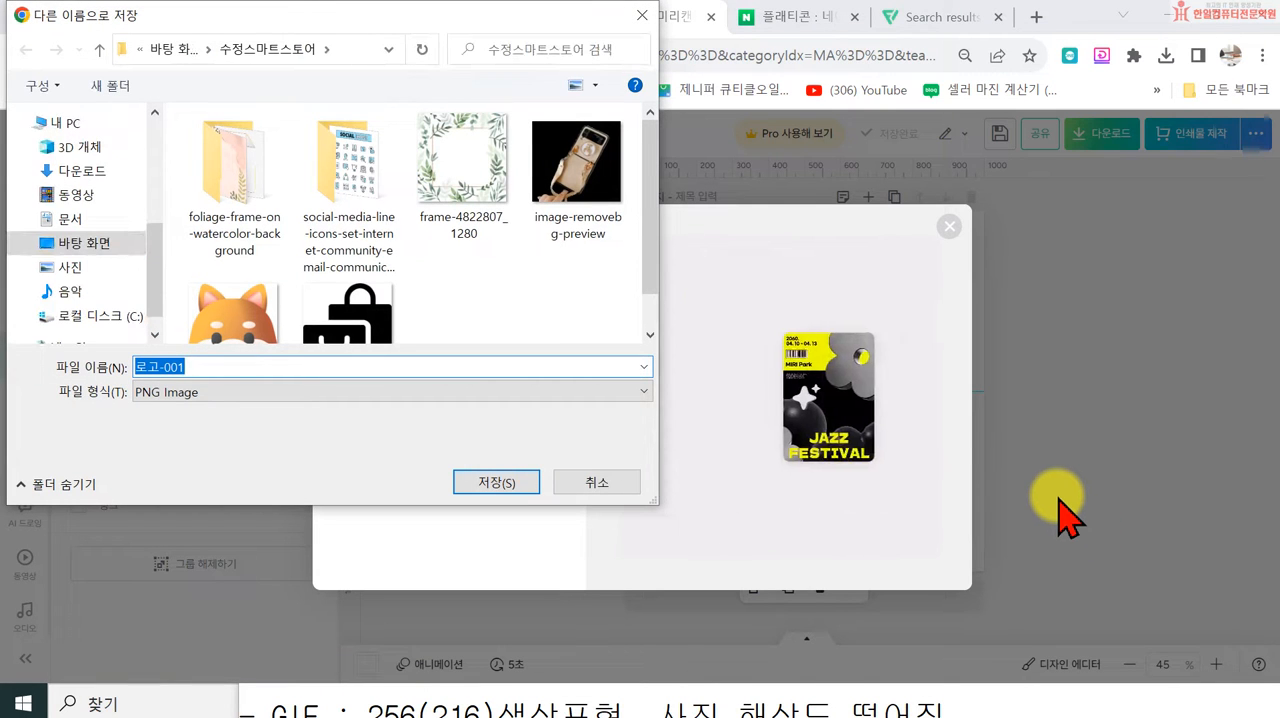
click(86, 247)
scroll(480, 280, down, 3)
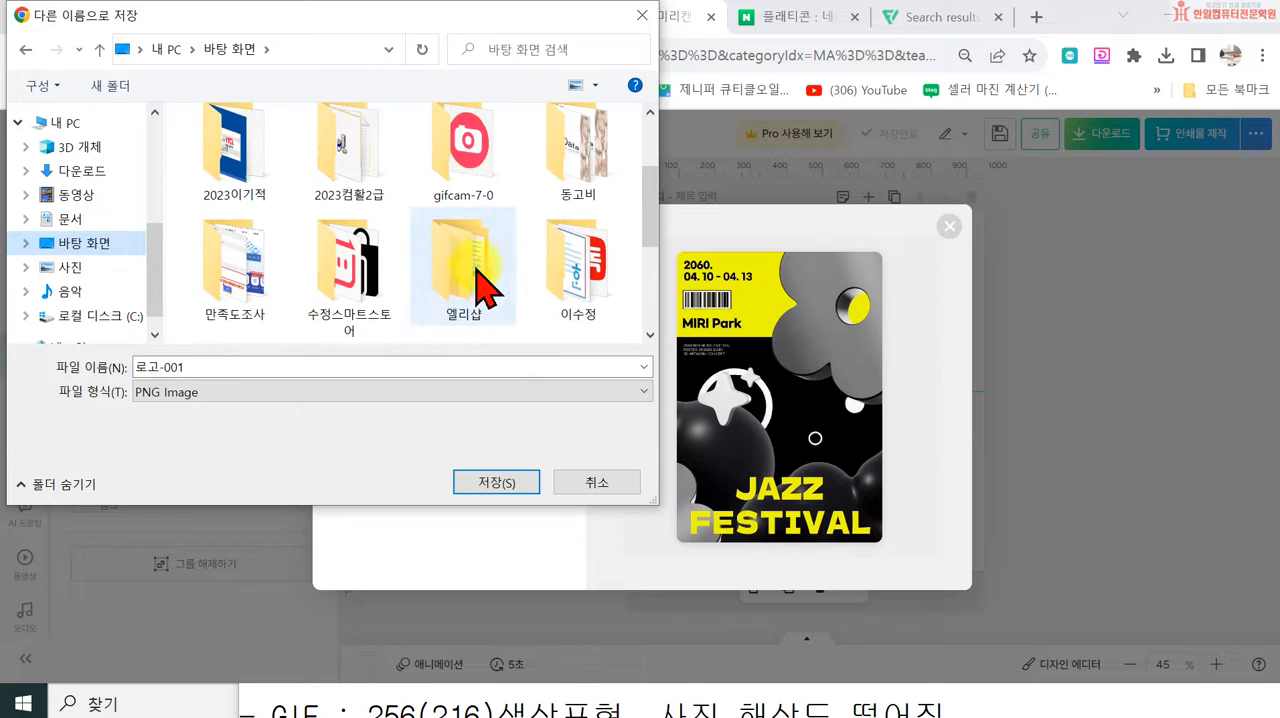
double_click(343, 283)
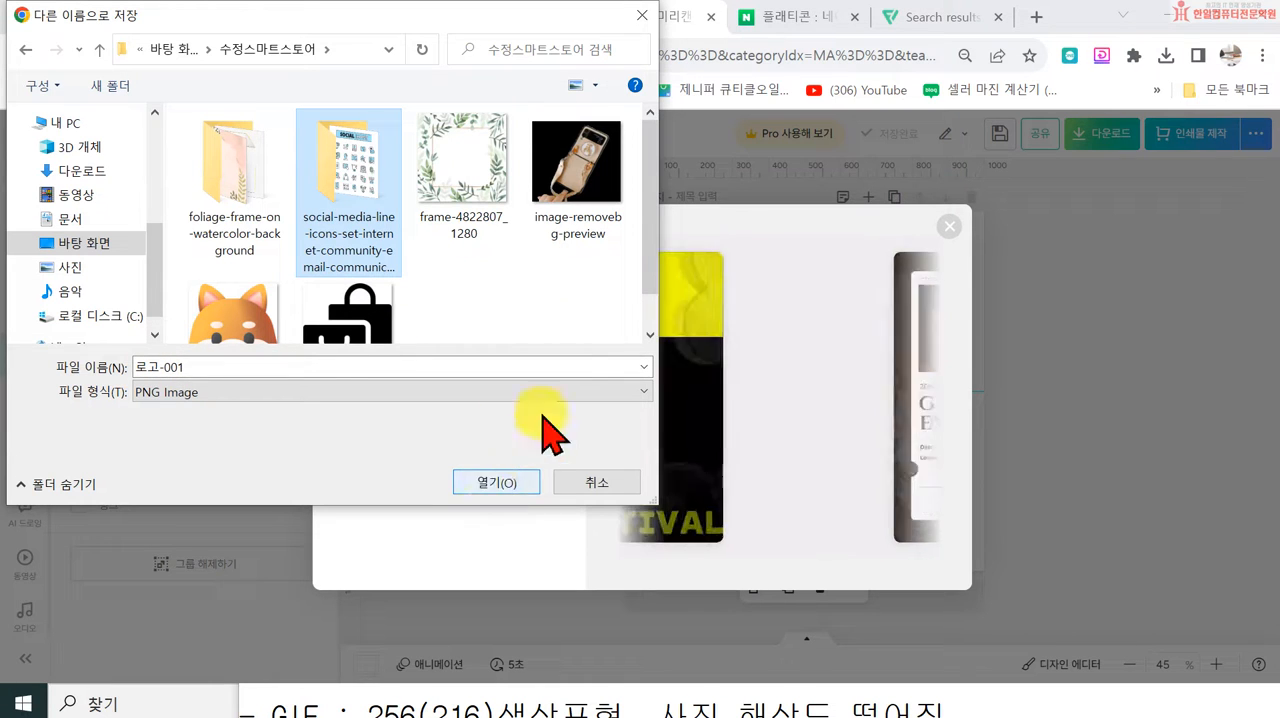
click(560, 367)
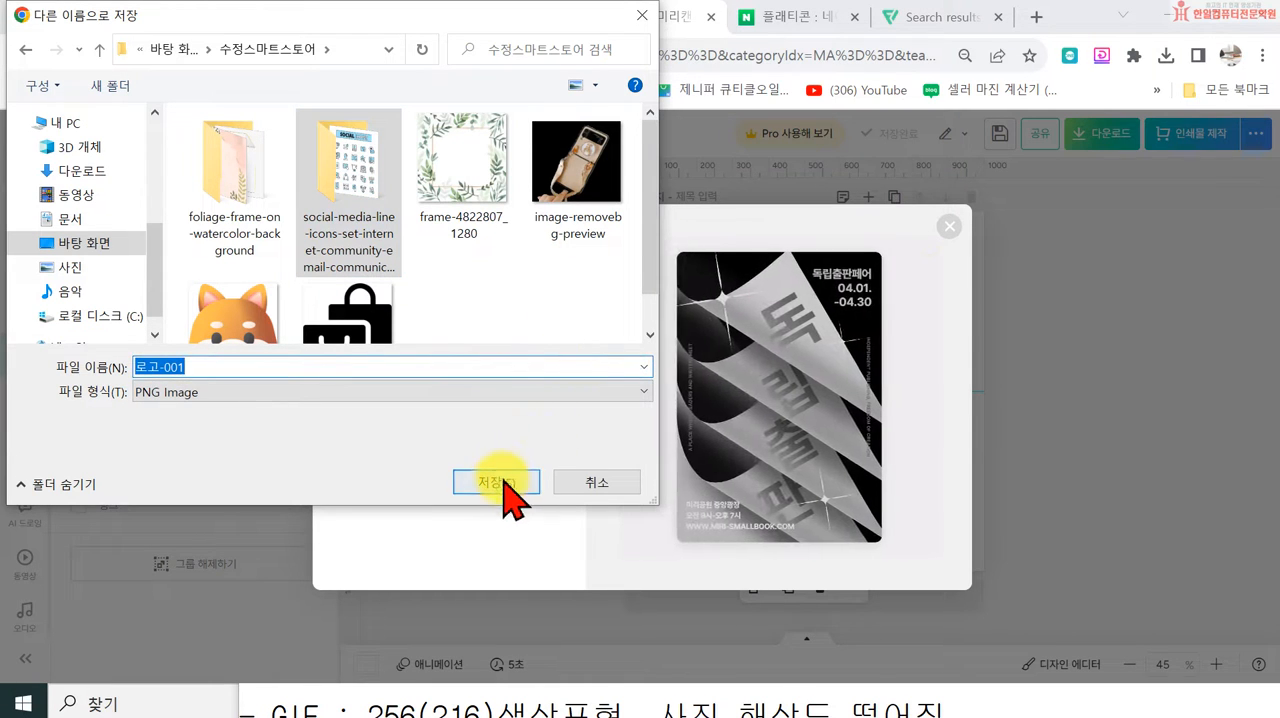
click(498, 481)
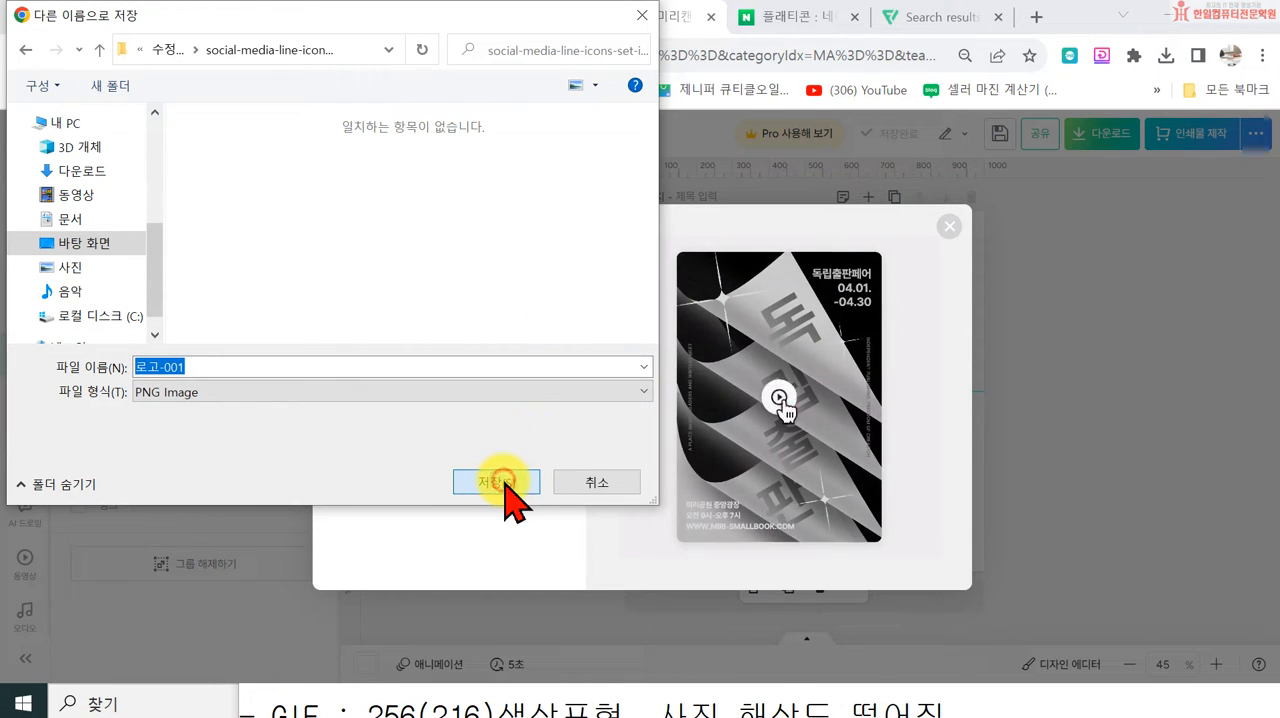
click(590, 485)
click(945, 227)
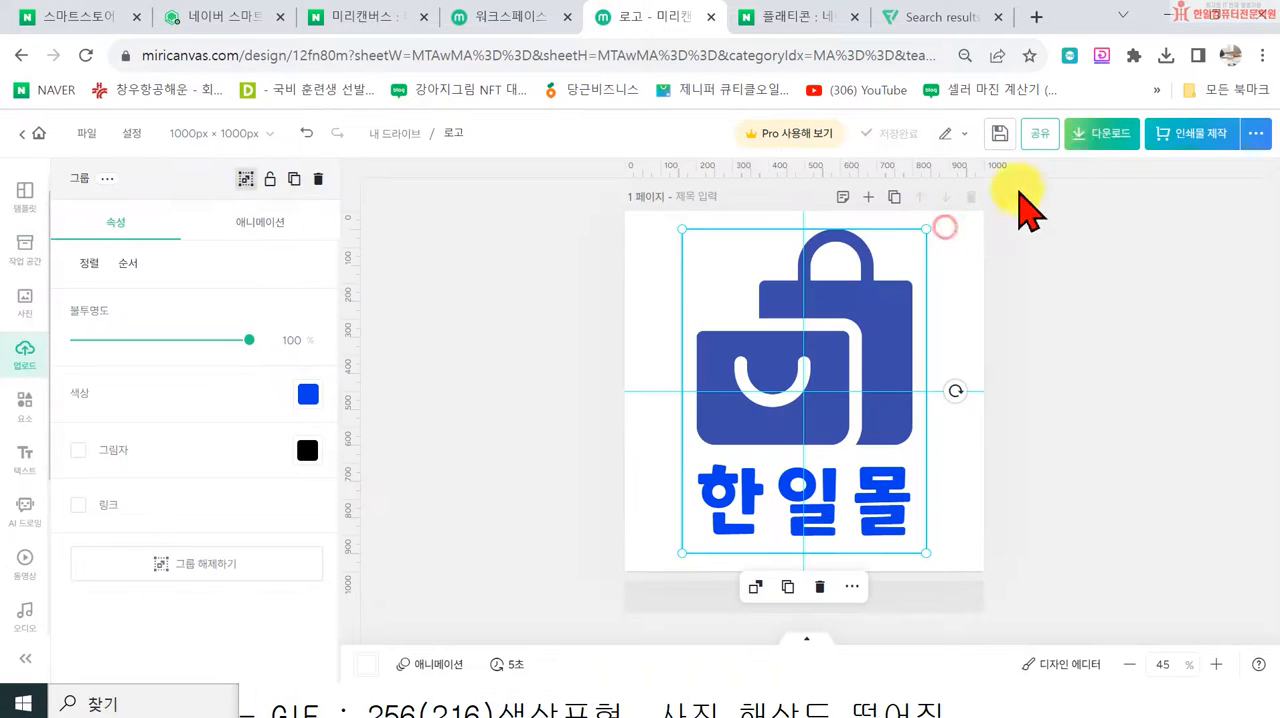
Step: Download the logo in high resolution as a transparent-background PNG, saving it as 로고-001 in the 수정스마트스토어 folder
click(1100, 140)
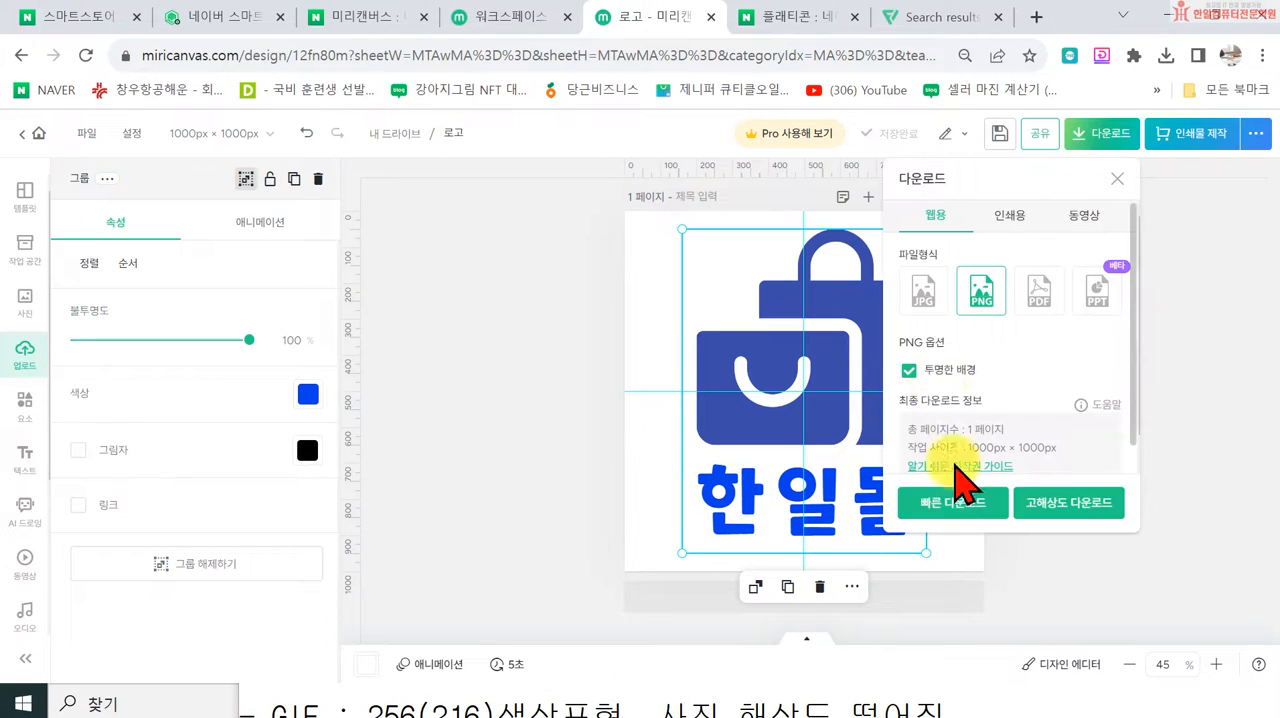
click(1072, 505)
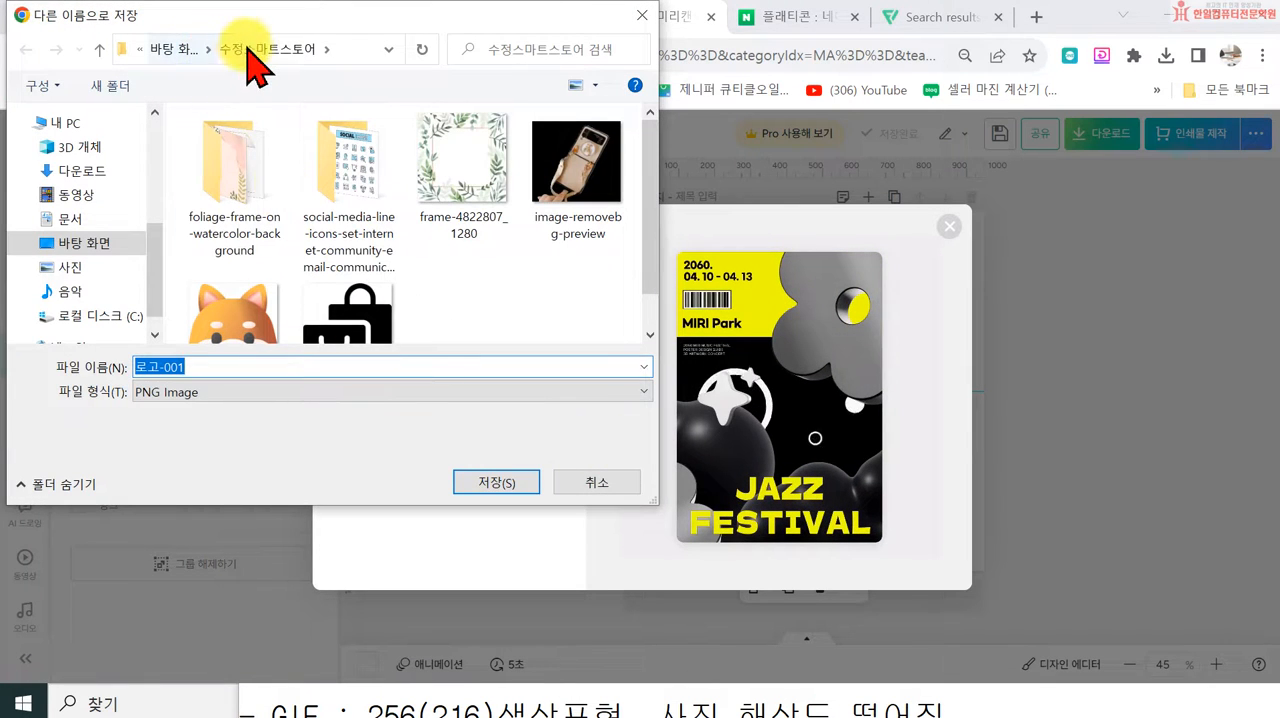
click(522, 484)
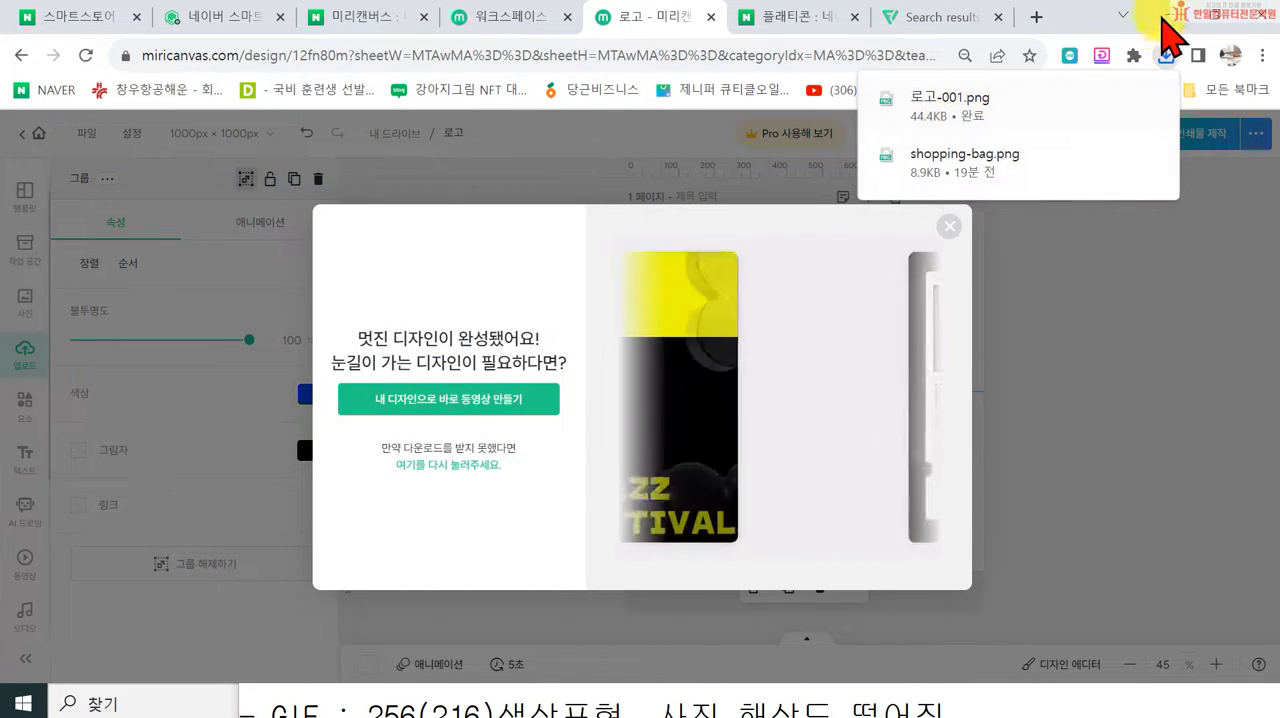
Step: Open the 수정스마트스토어 folder on the desktop and look for the saved 로고-001 image
click(1168, 16)
drag(529, 25, 734, 40)
double_click(190, 408)
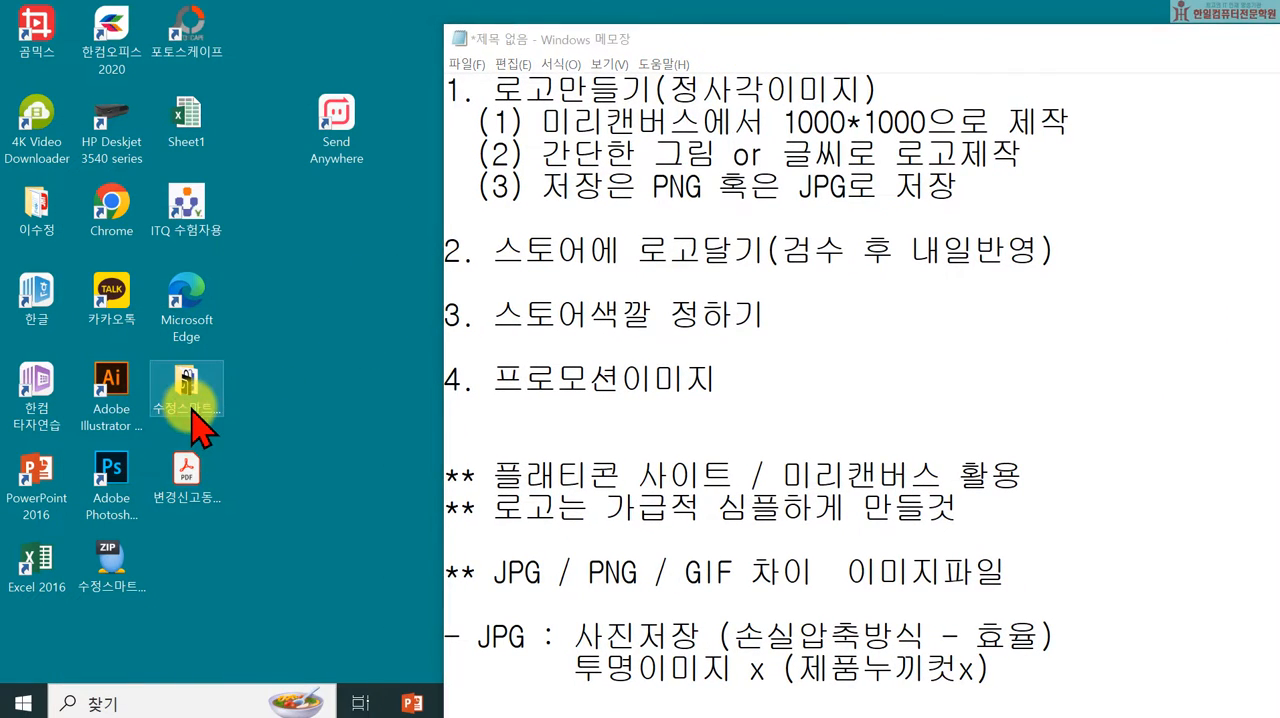
scroll(1023, 471, down, 10)
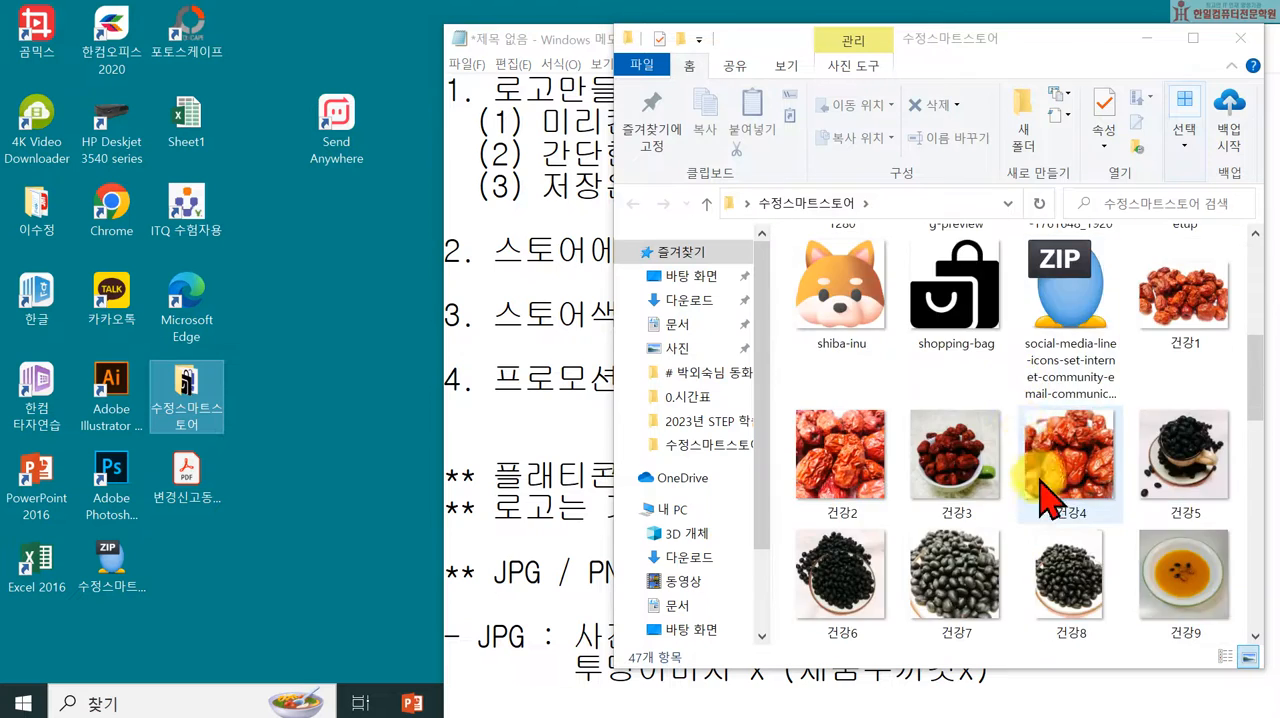
scroll(1085, 540, up, 10)
scroll(1078, 478, down, 5)
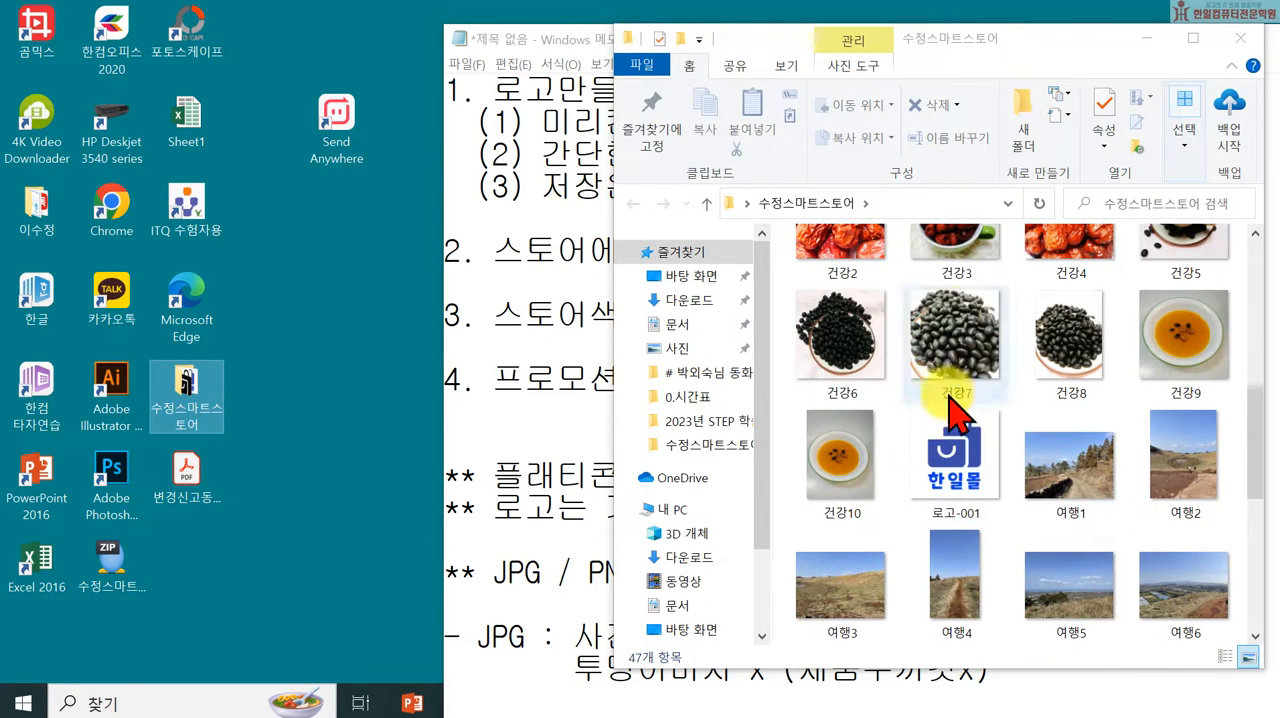
drag(943, 38, 743, 49)
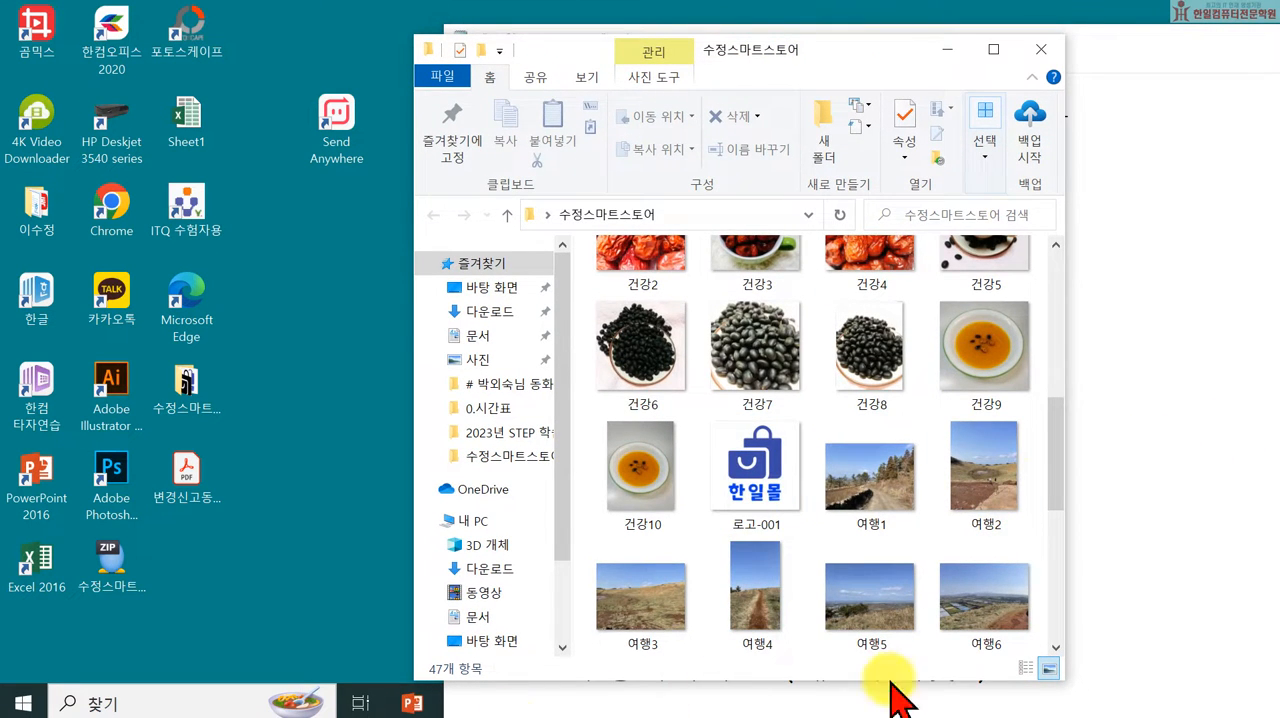
Step: Move the notes window clear of the taskbar and return to the 미리캔버스 design in Chrome, dismissing its download-complete popup
click(1174, 480)
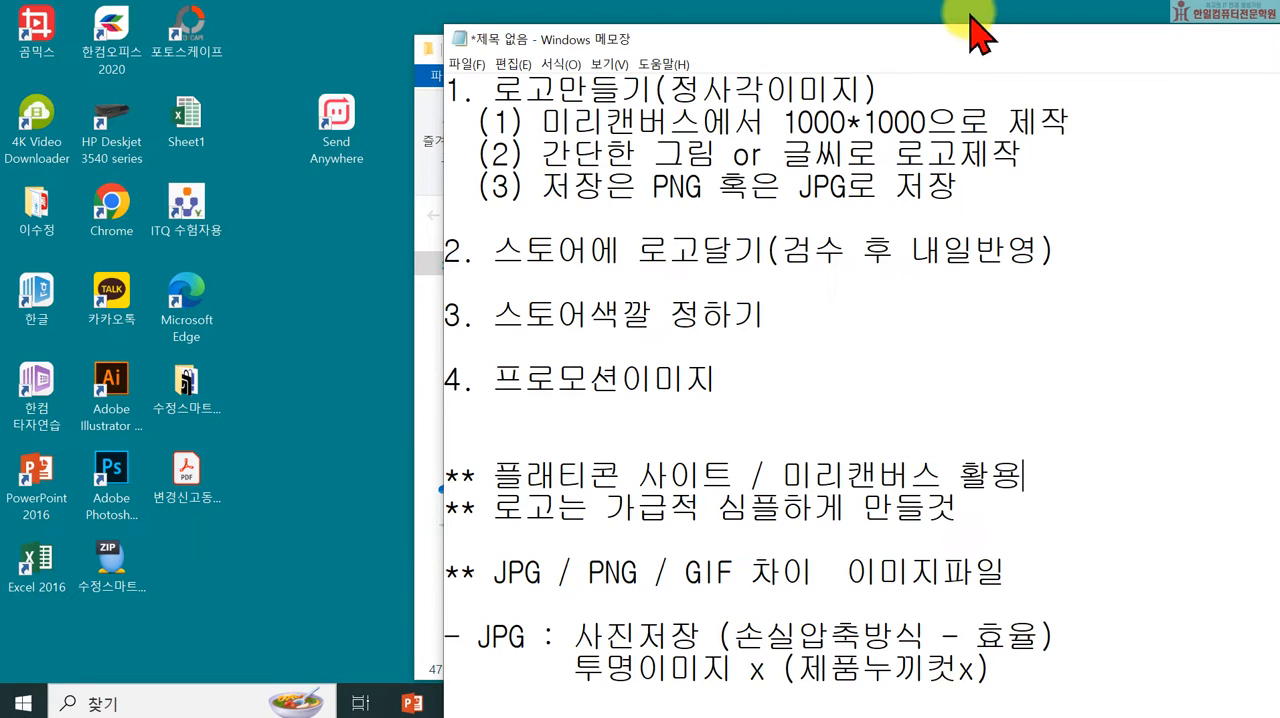
drag(968, 55, 1238, 139)
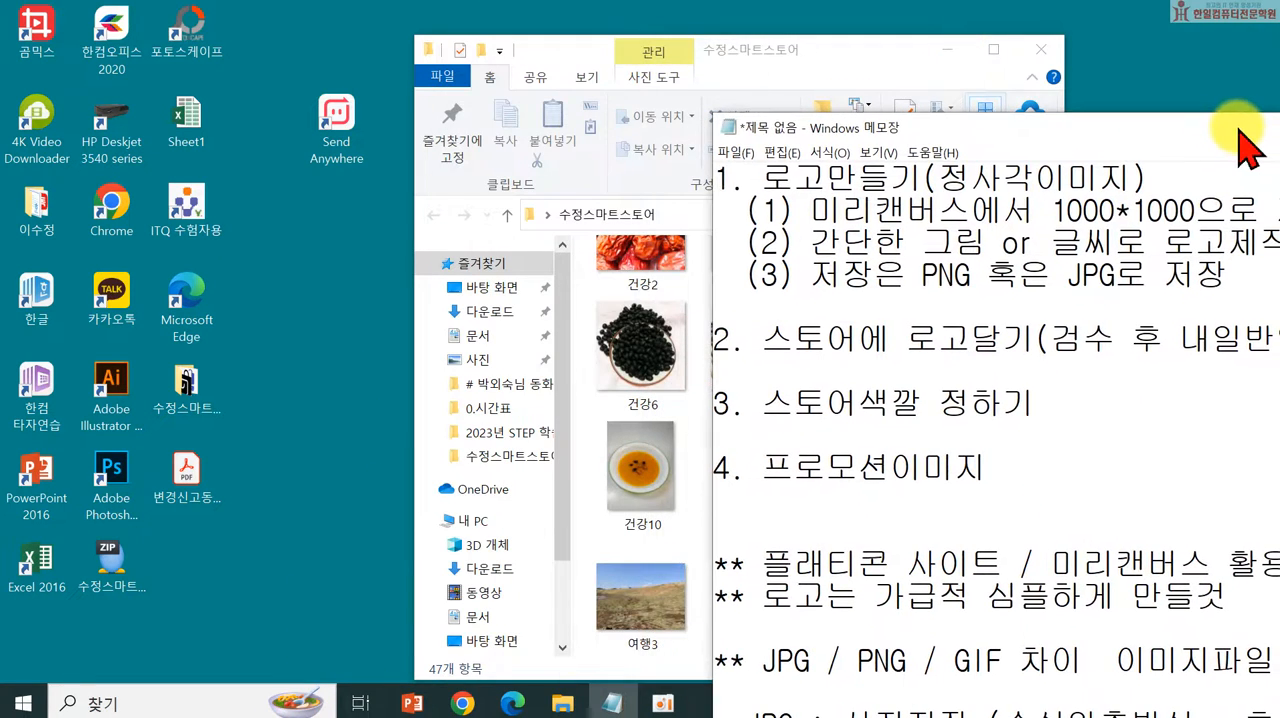
click(462, 704)
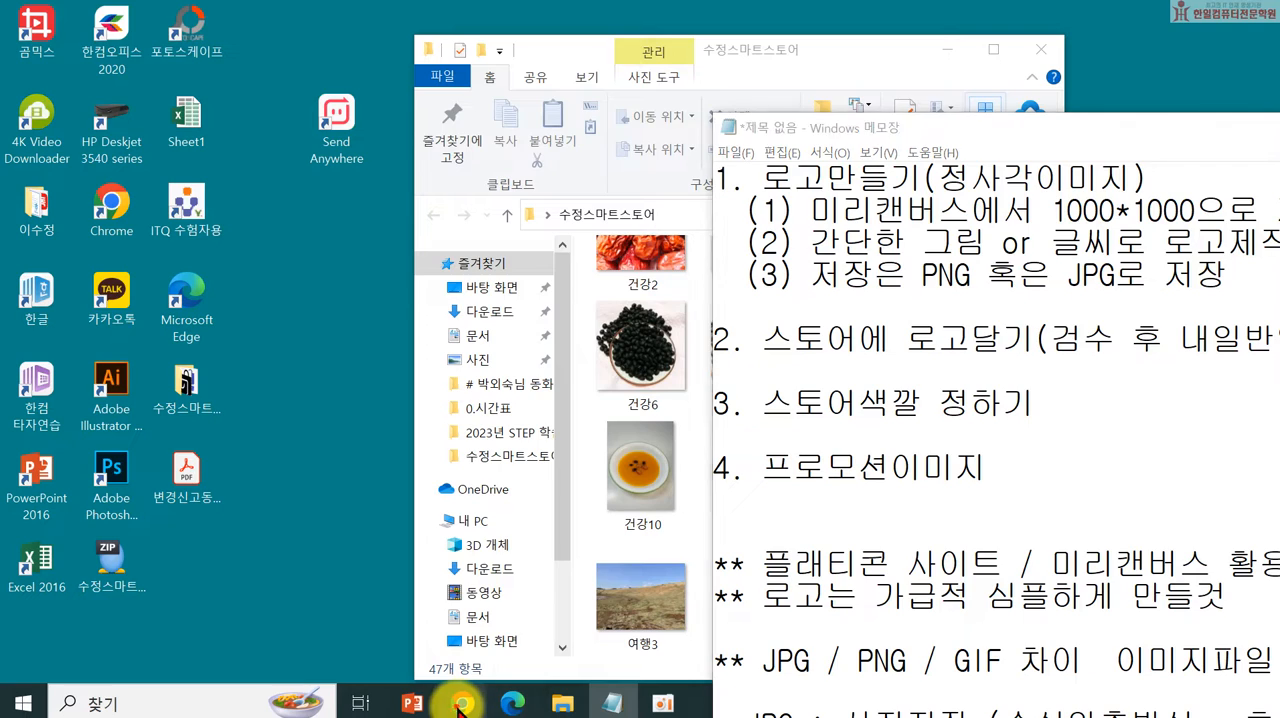
click(942, 222)
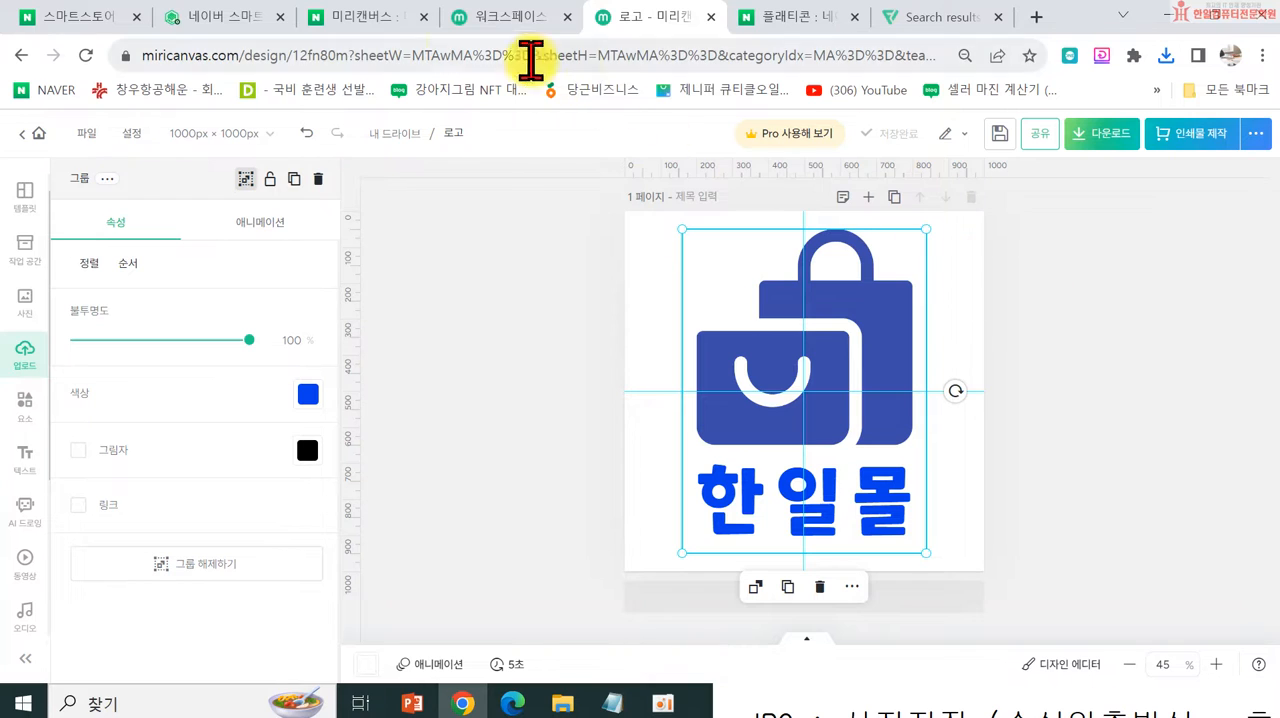
Step: Switch to 스마트스토어센터 and open 스토어 관리 under 스토어 전시관리, at the store's representative image section
click(224, 17)
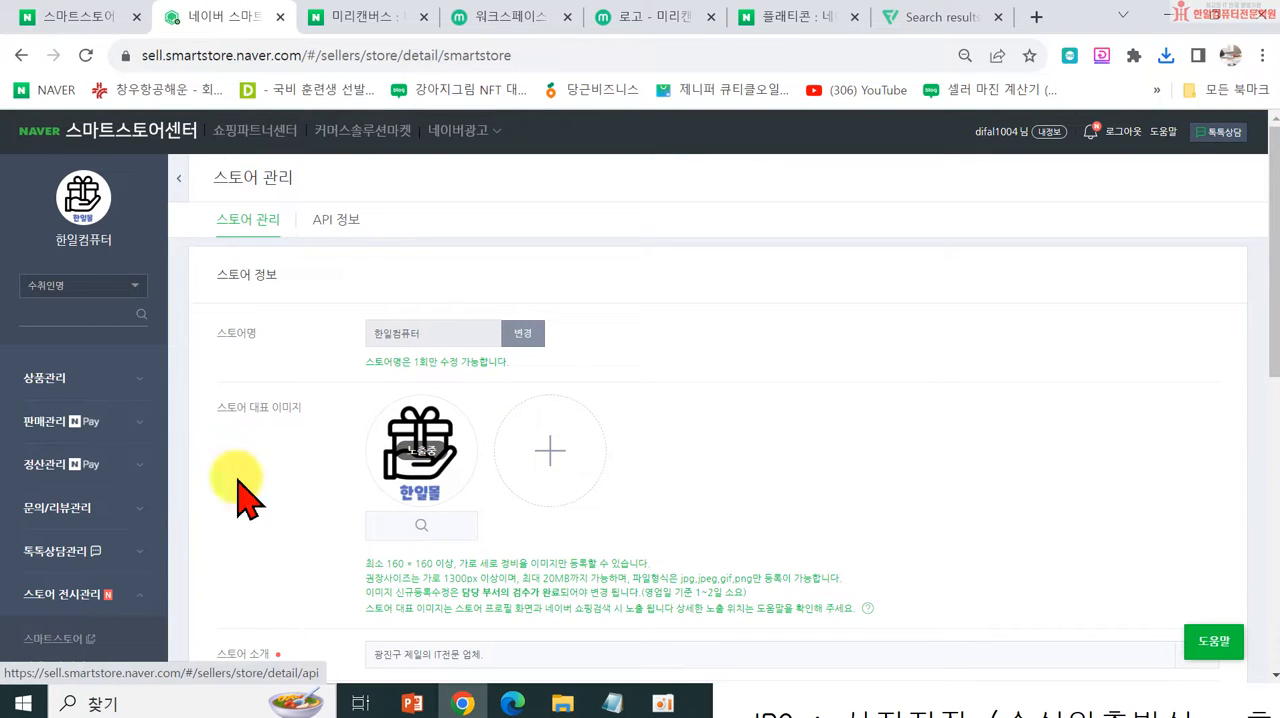
scroll(170, 455, down, 1)
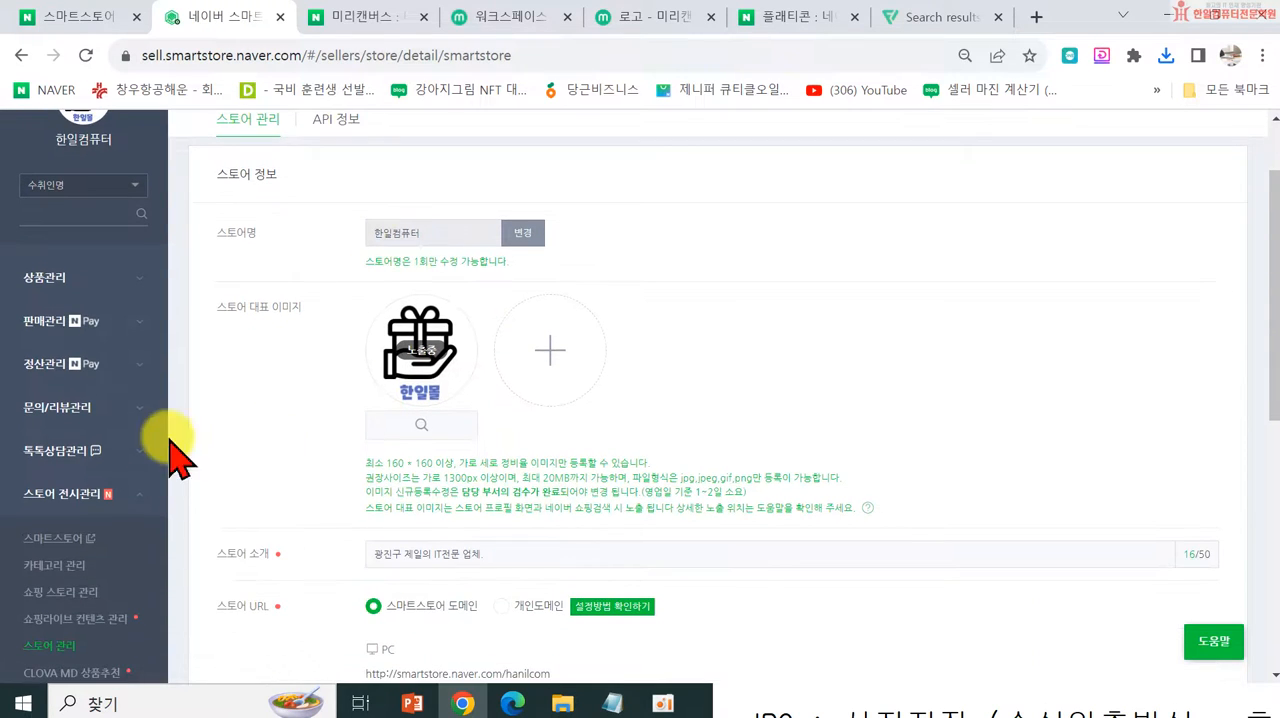
click(48, 492)
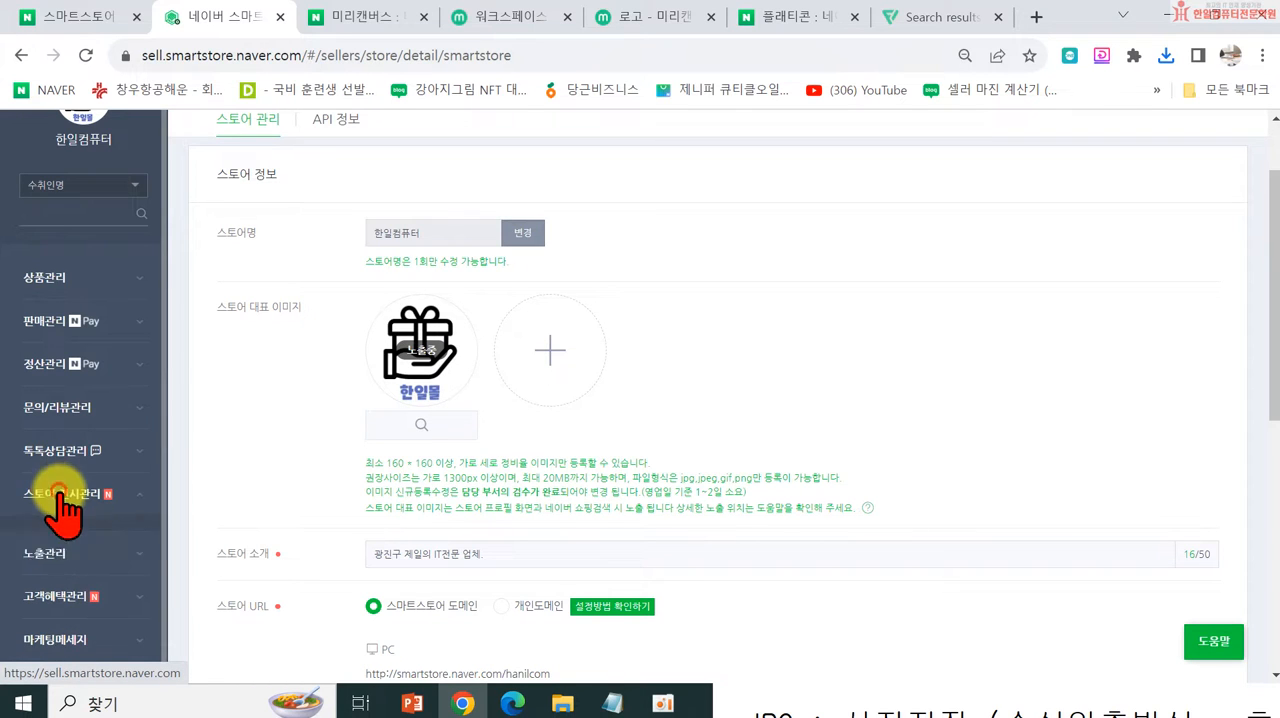
click(60, 493)
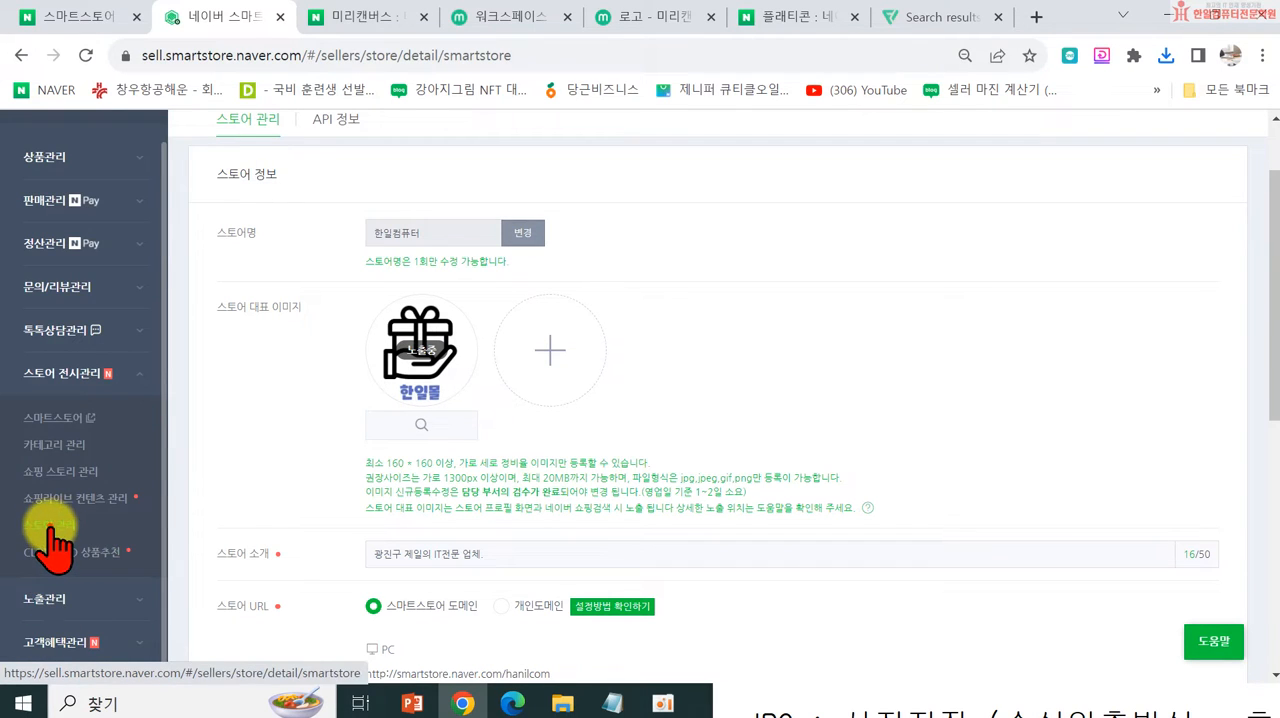
click(50, 525)
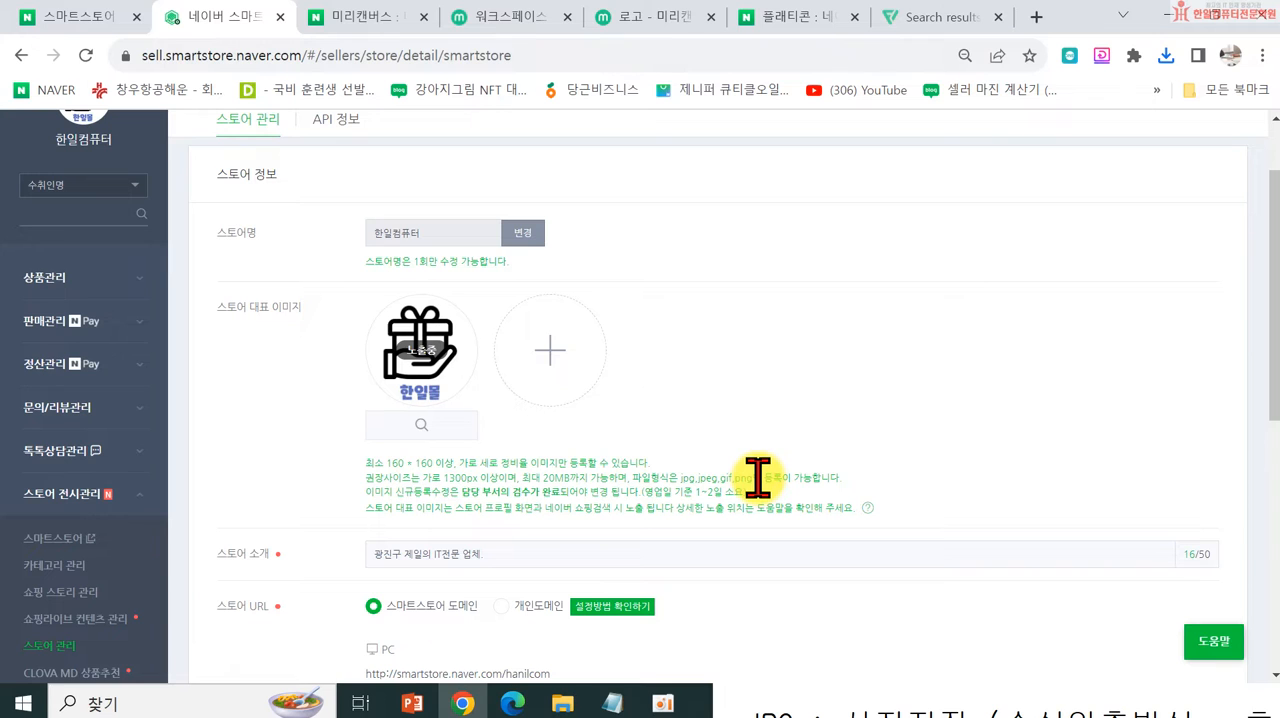
scroll(757, 478, up, 1)
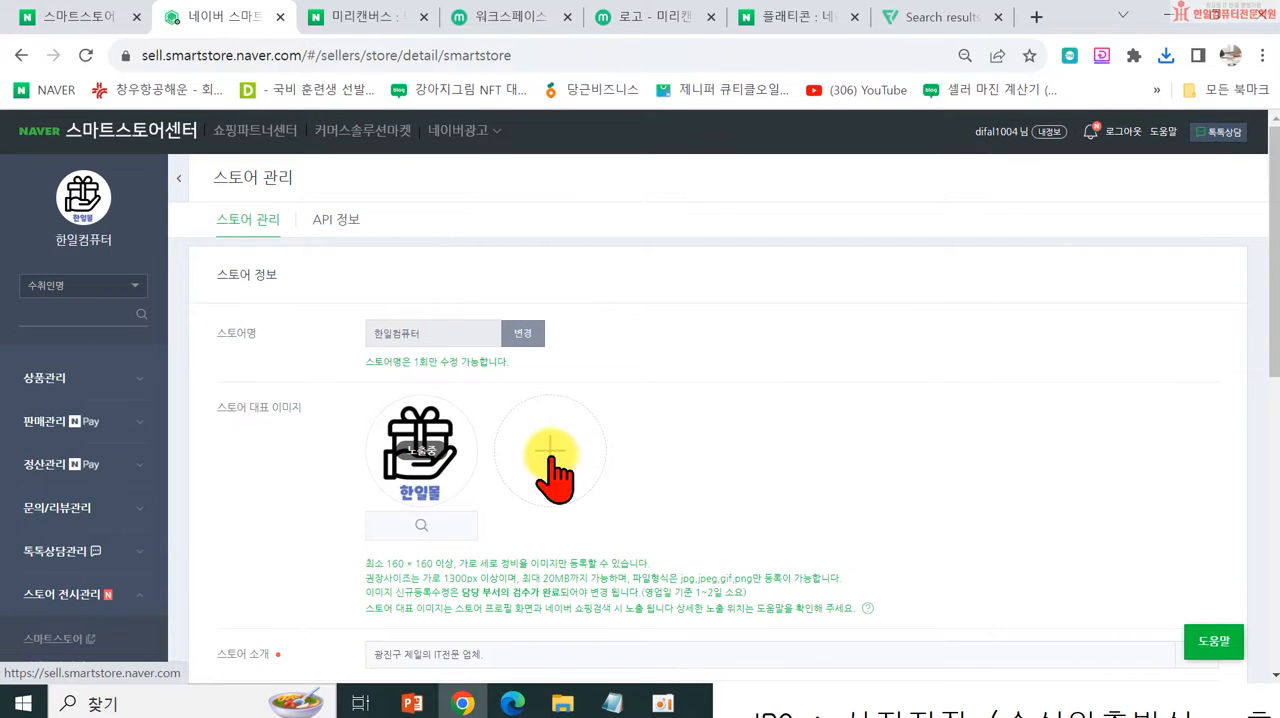
Step: Upload 로고-001 from the desktop's 수정스마트스토어 folder as an additional 스토어 대표 이미지
click(551, 456)
click(588, 234)
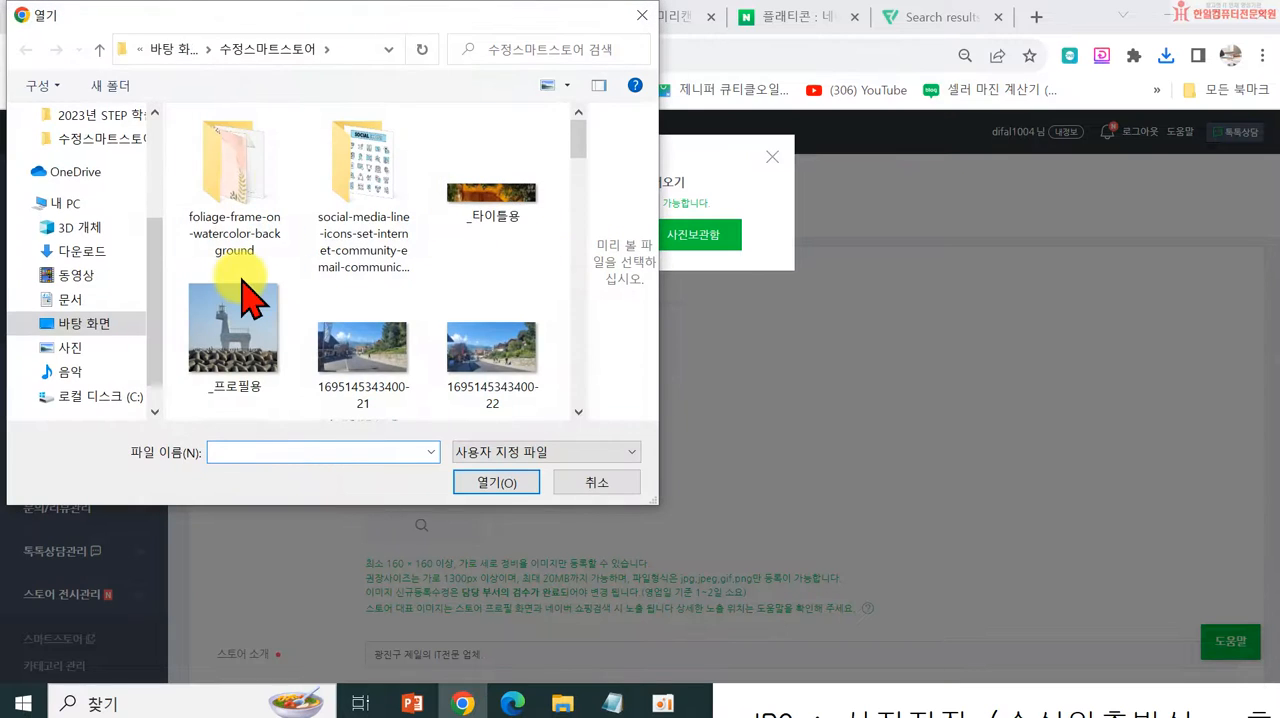
scroll(70, 250, up, 4)
click(80, 155)
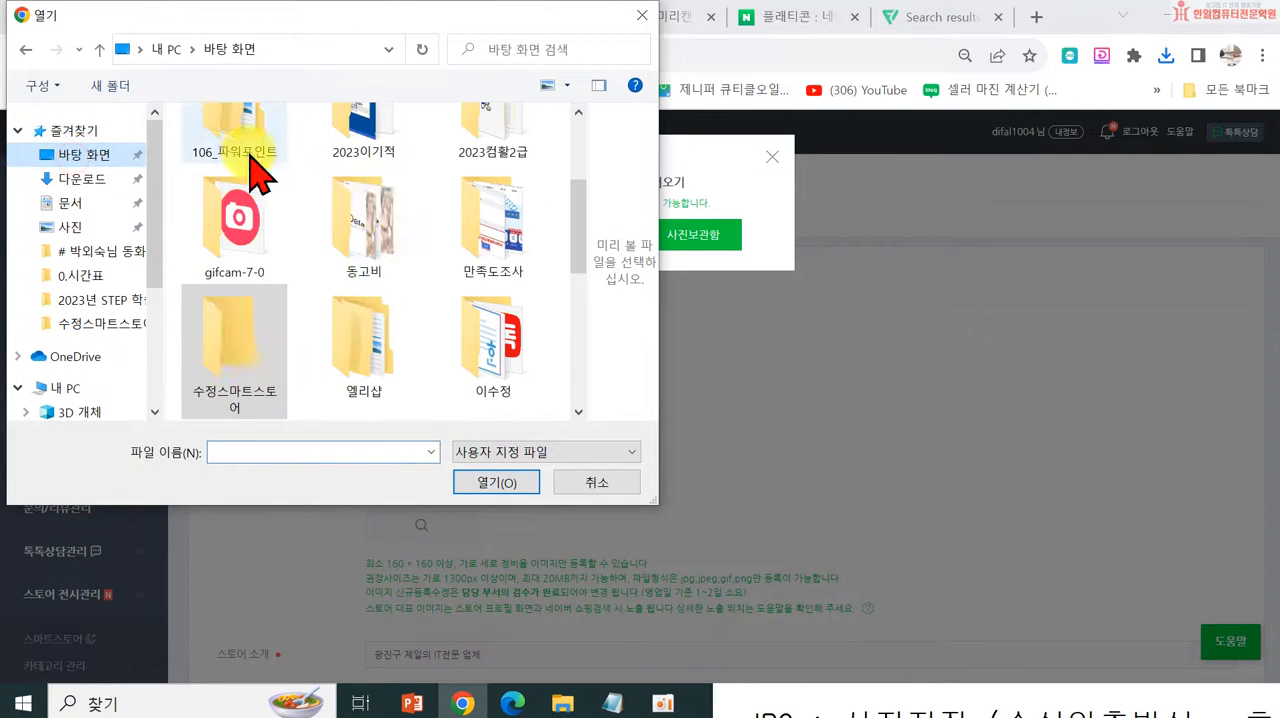
click(235, 370)
double_click(228, 345)
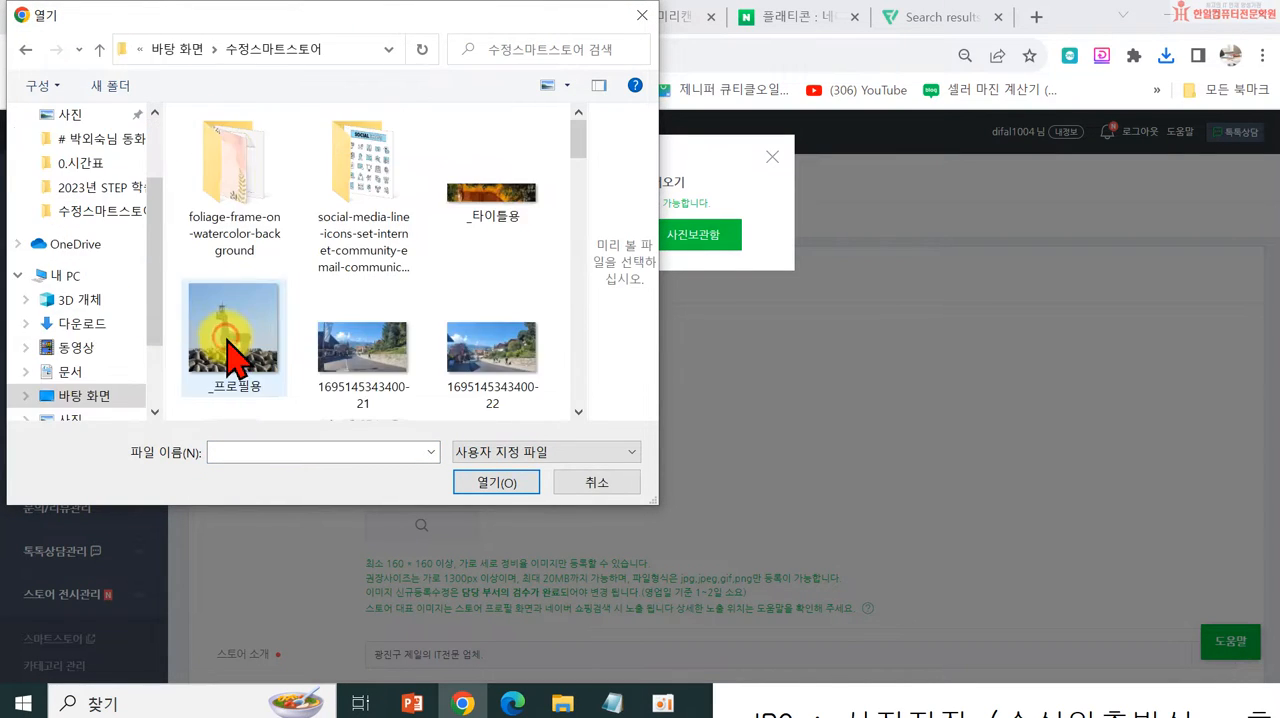
scroll(300, 300, down, 4)
scroll(410, 320, down, 4)
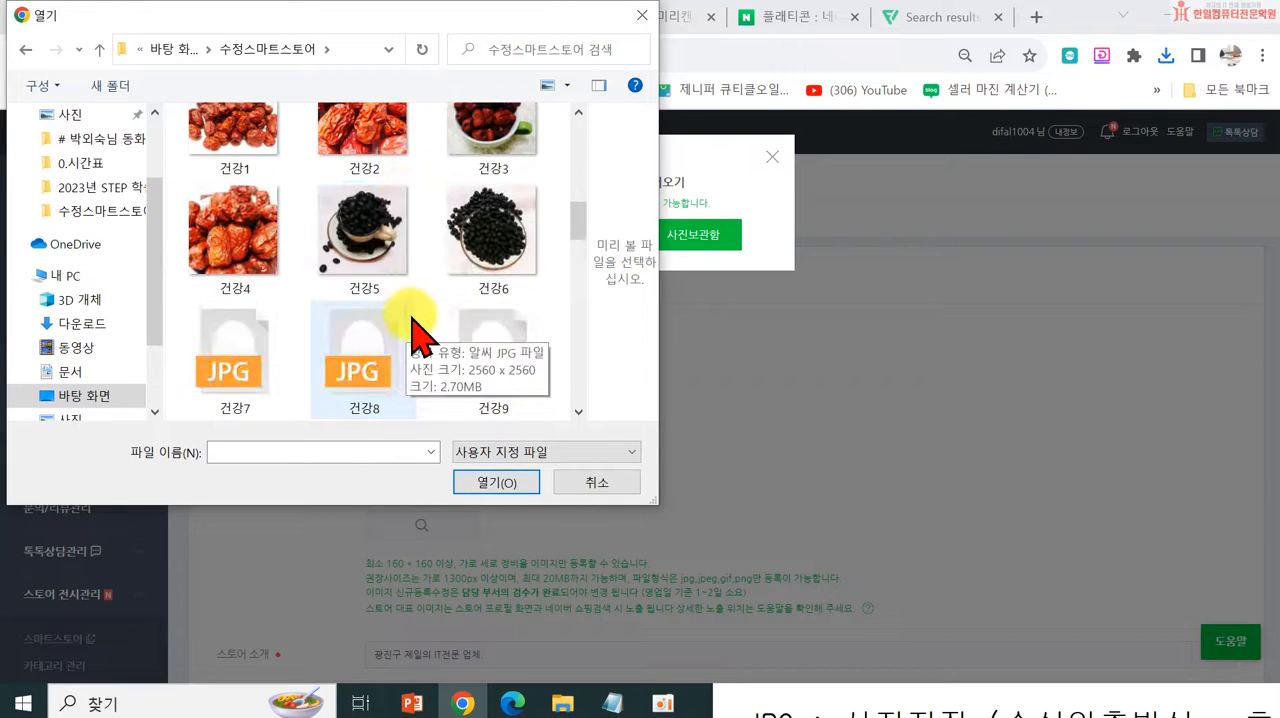
click(386, 286)
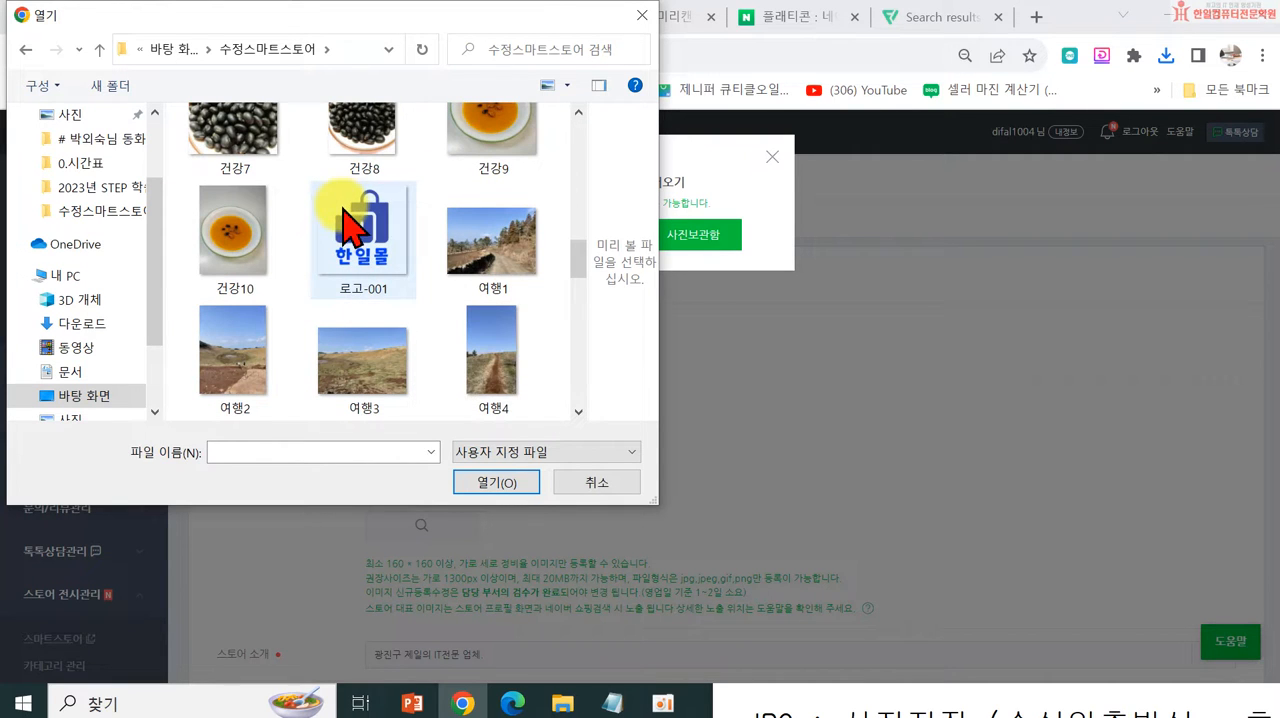
click(518, 482)
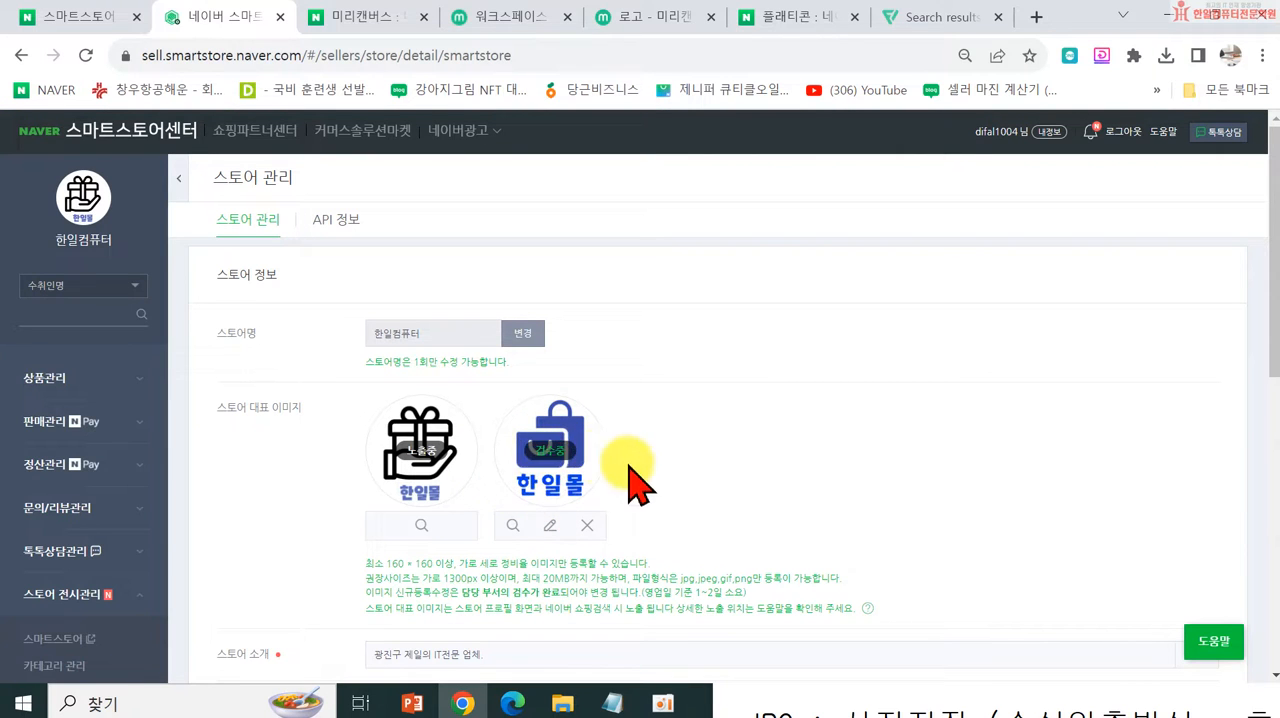
Step: Save the store information and return to the 스토어 대표 이미지 section
scroll(663, 477, down, 12)
click(698, 452)
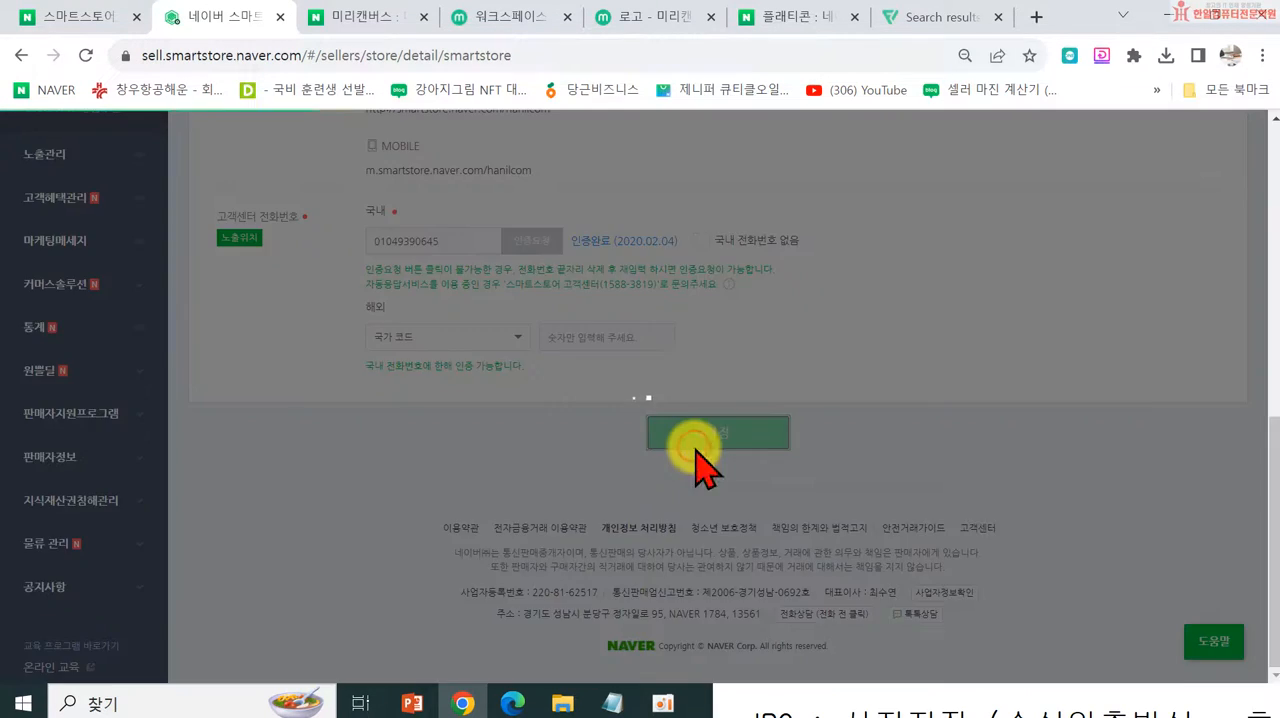
click(630, 226)
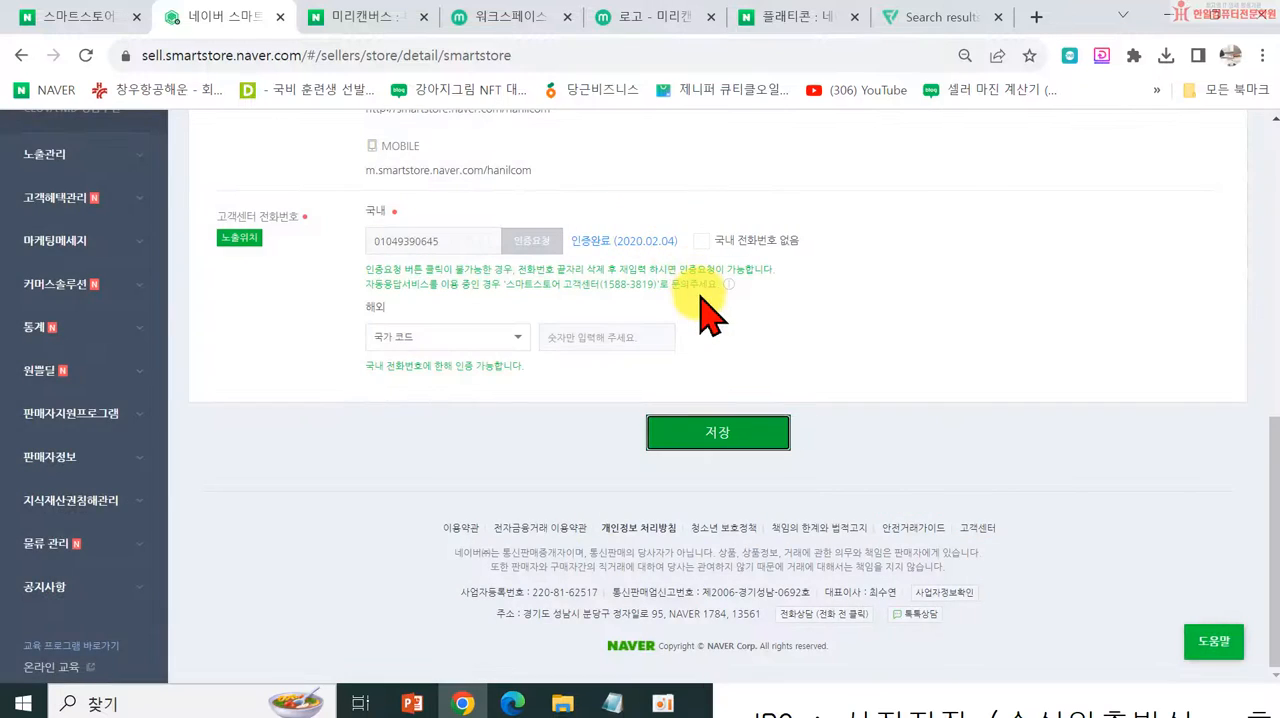
scroll(700, 305, up, 10)
scroll(163, 180, up, 3)
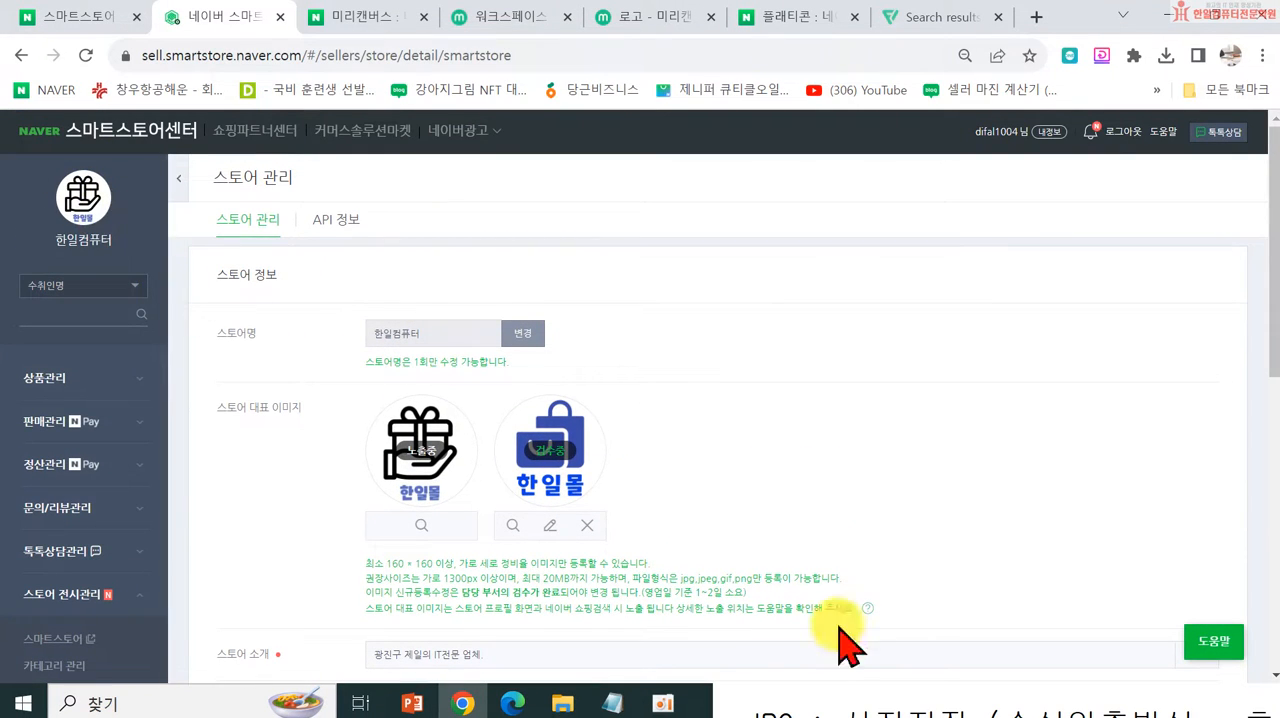
Step: Bring up the Notepad notes to review the JPG, GIF and PNG differences, and return to 스마트스토어센터 in Chrome
click(860, 690)
drag(909, 43, 447, 58)
scroll(774, 420, down, 4)
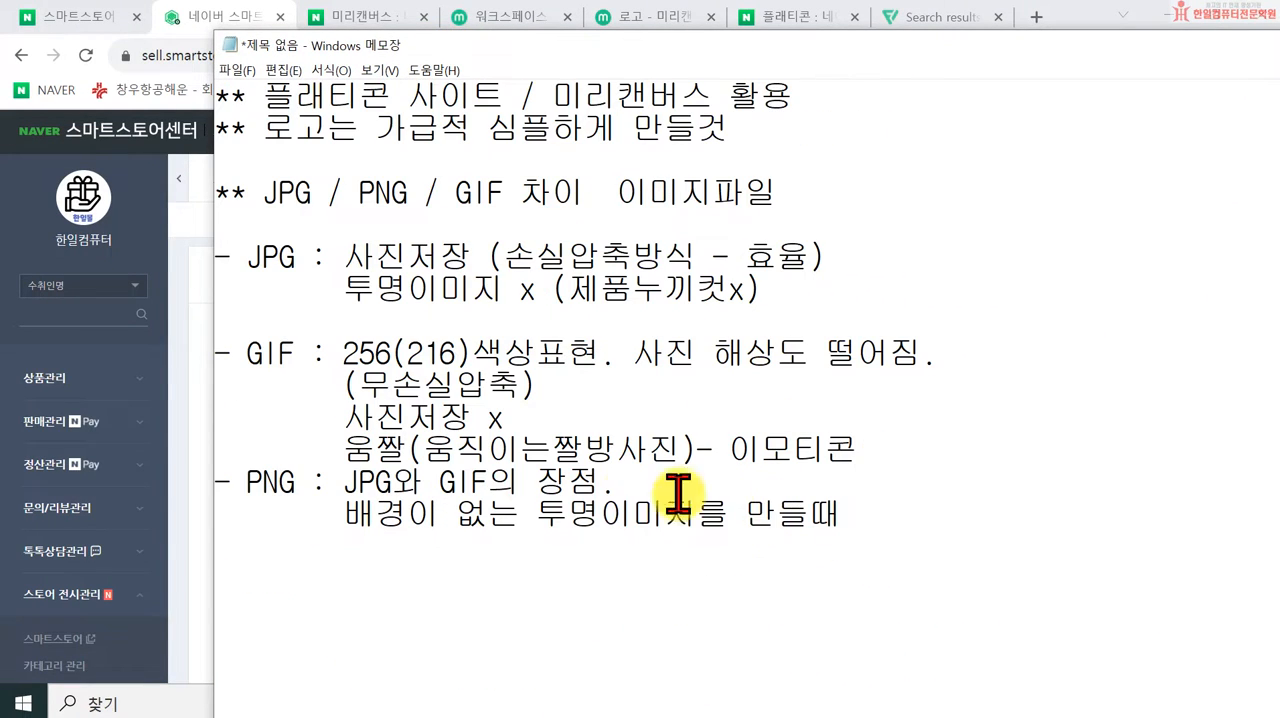
click(1068, 18)
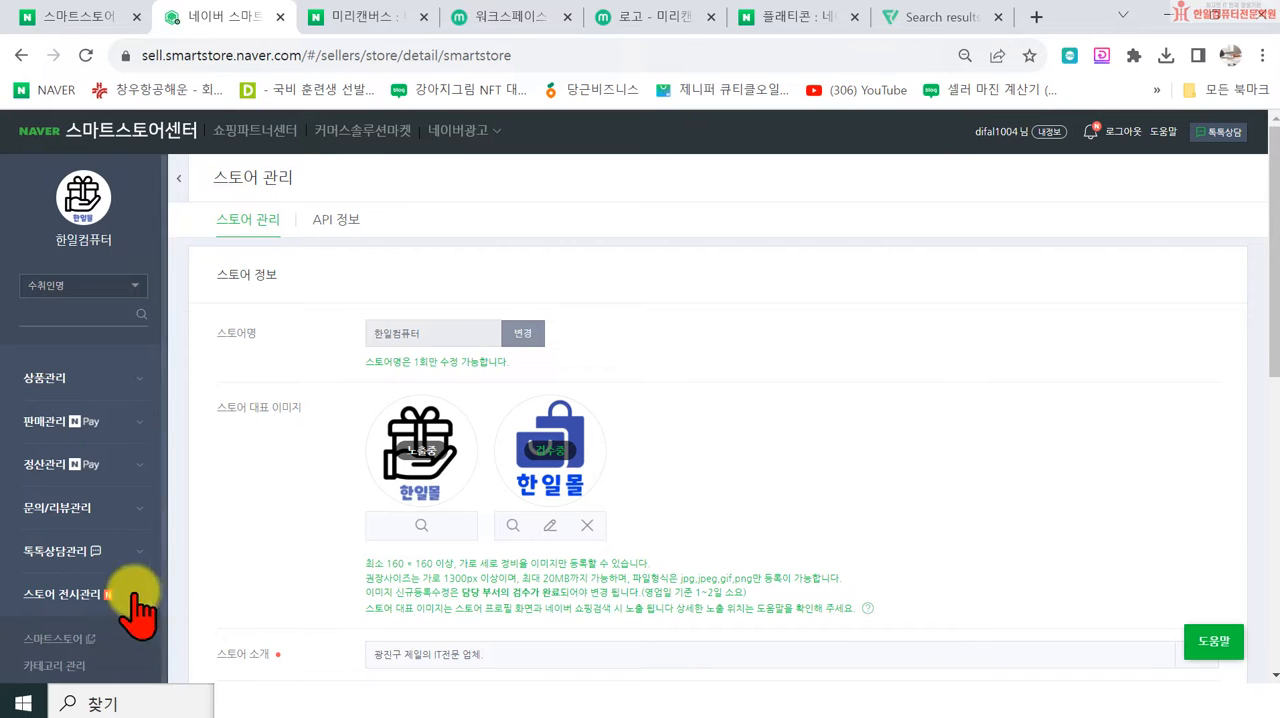
Step: Open the 스마트스토어 decoration page and go to the 스토어 이름 settings in 컴포넌트 관리
click(58, 640)
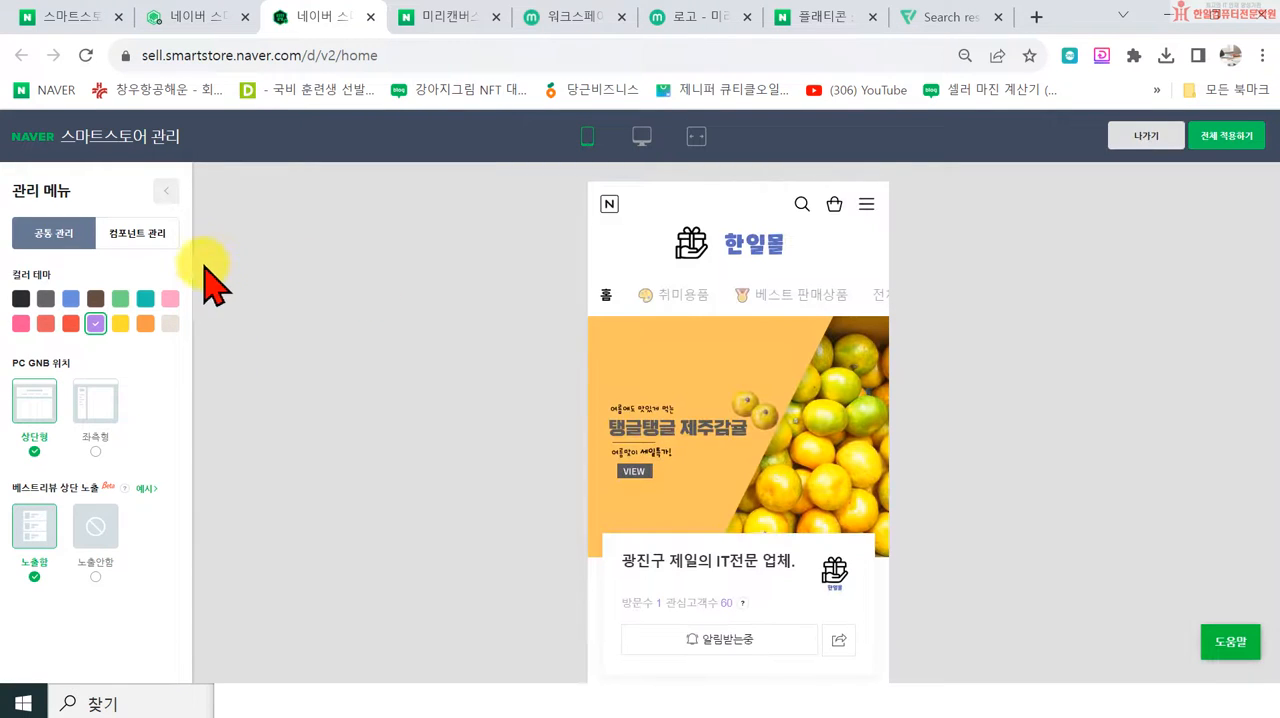
click(130, 230)
click(57, 280)
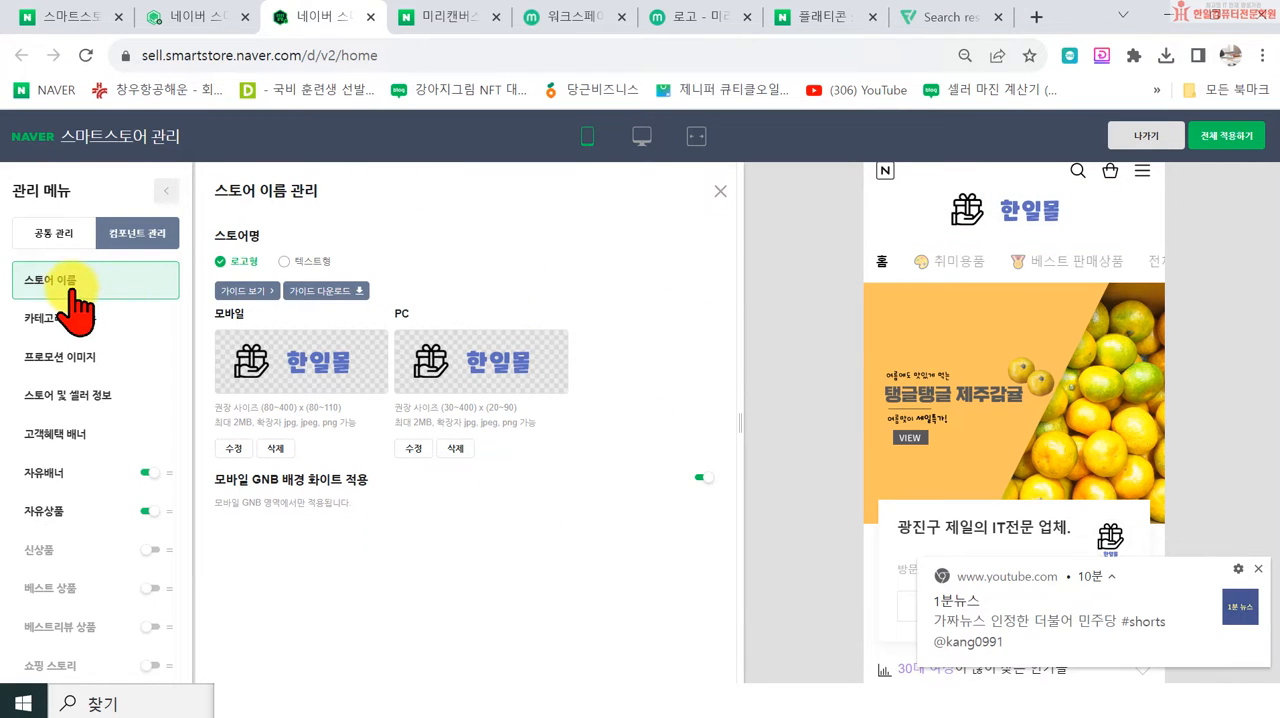
Step: Compare the 텍스트형 and 로고형 store names, ending on 로고형, and examine the recommended PC logo size
click(285, 262)
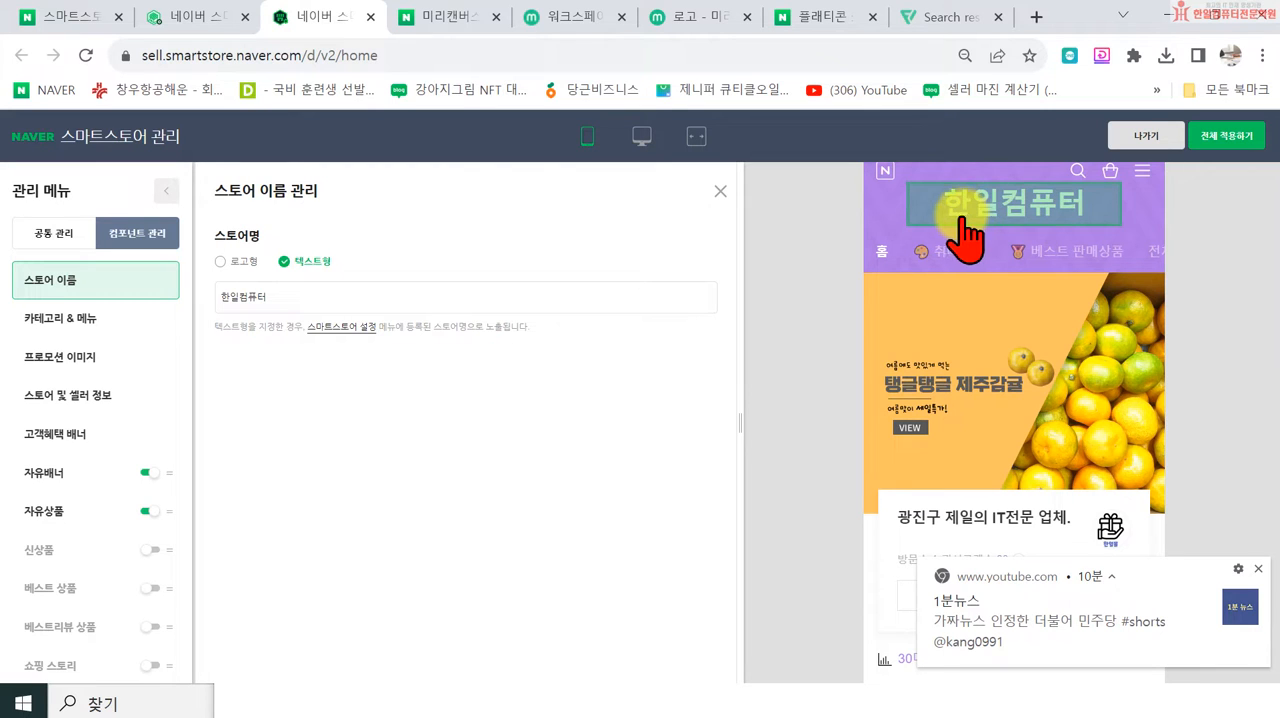
click(220, 262)
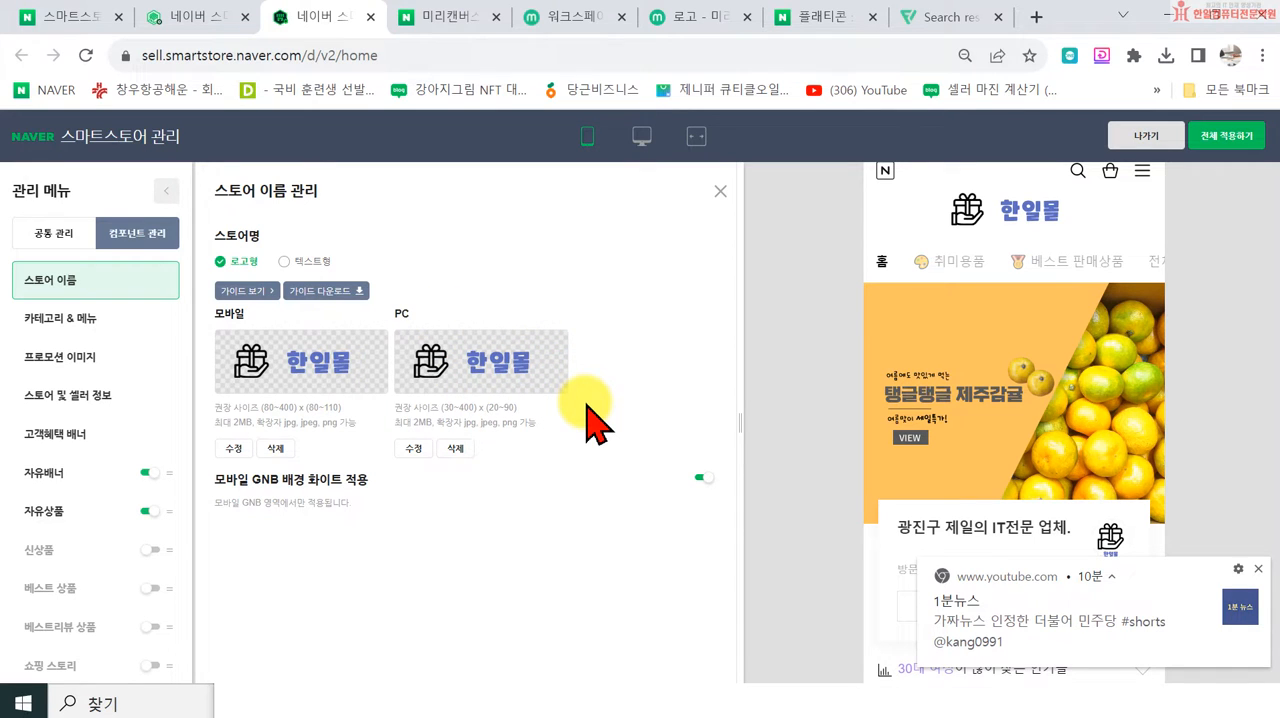
scroll(457, 440, up, 2)
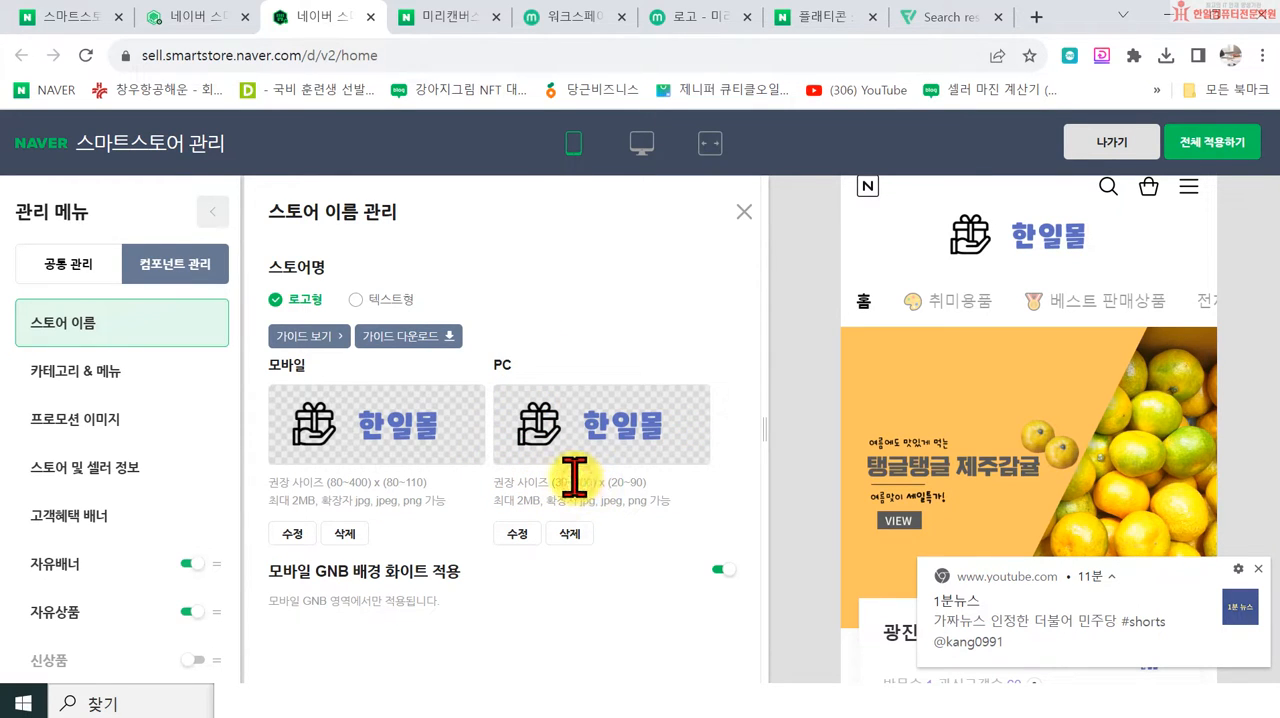
double_click(641, 482)
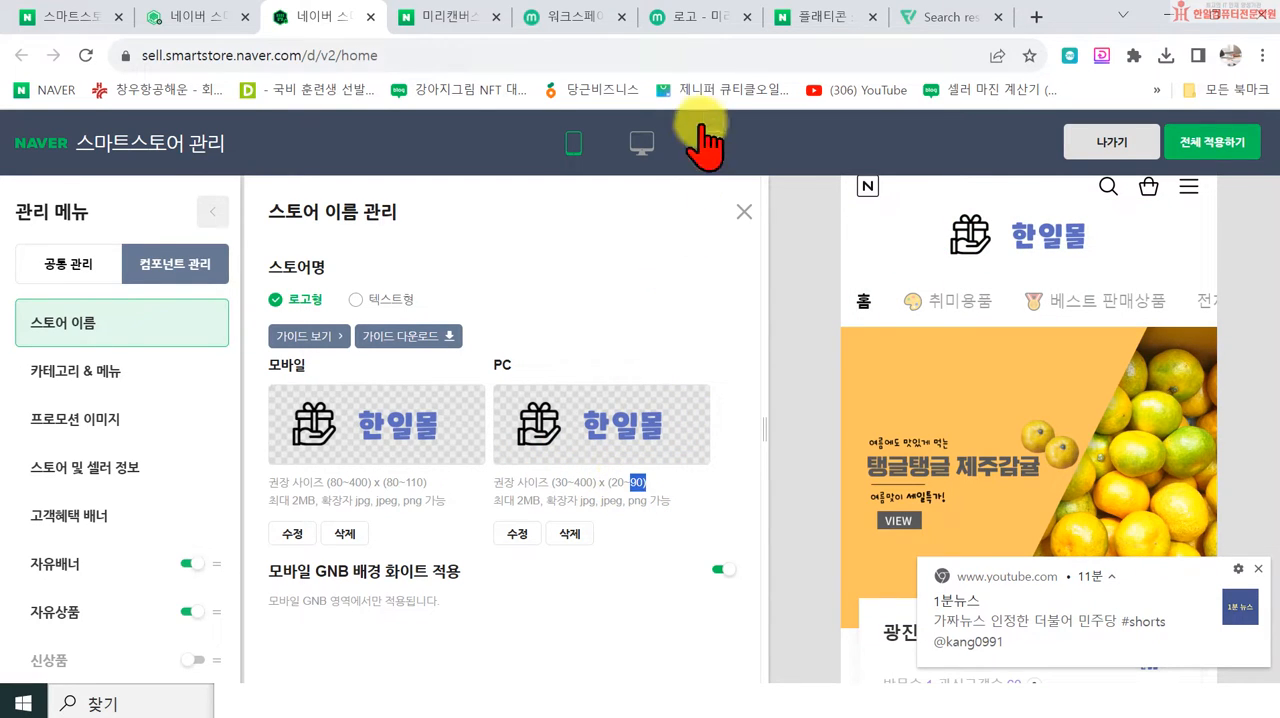
Step: Switch to the 로고 design in 미리캔버스, dismiss the notification, make a copy of the design and compare it with the original
click(695, 16)
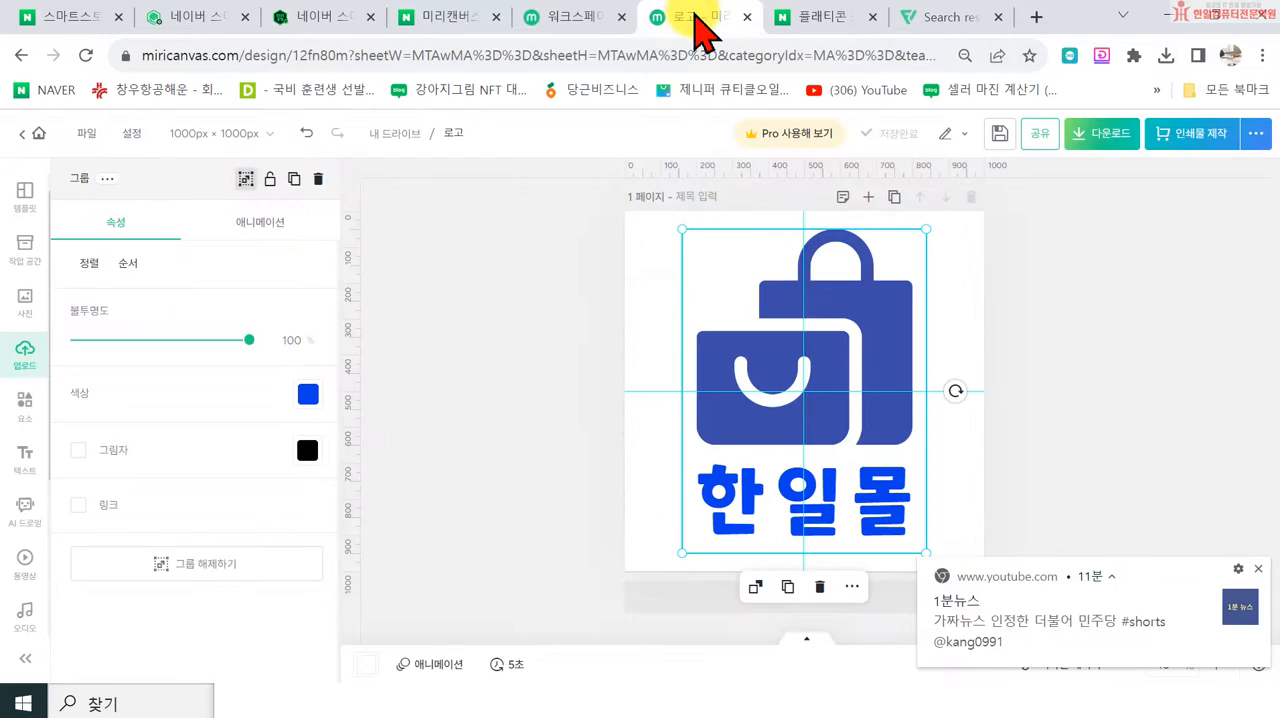
click(1257, 569)
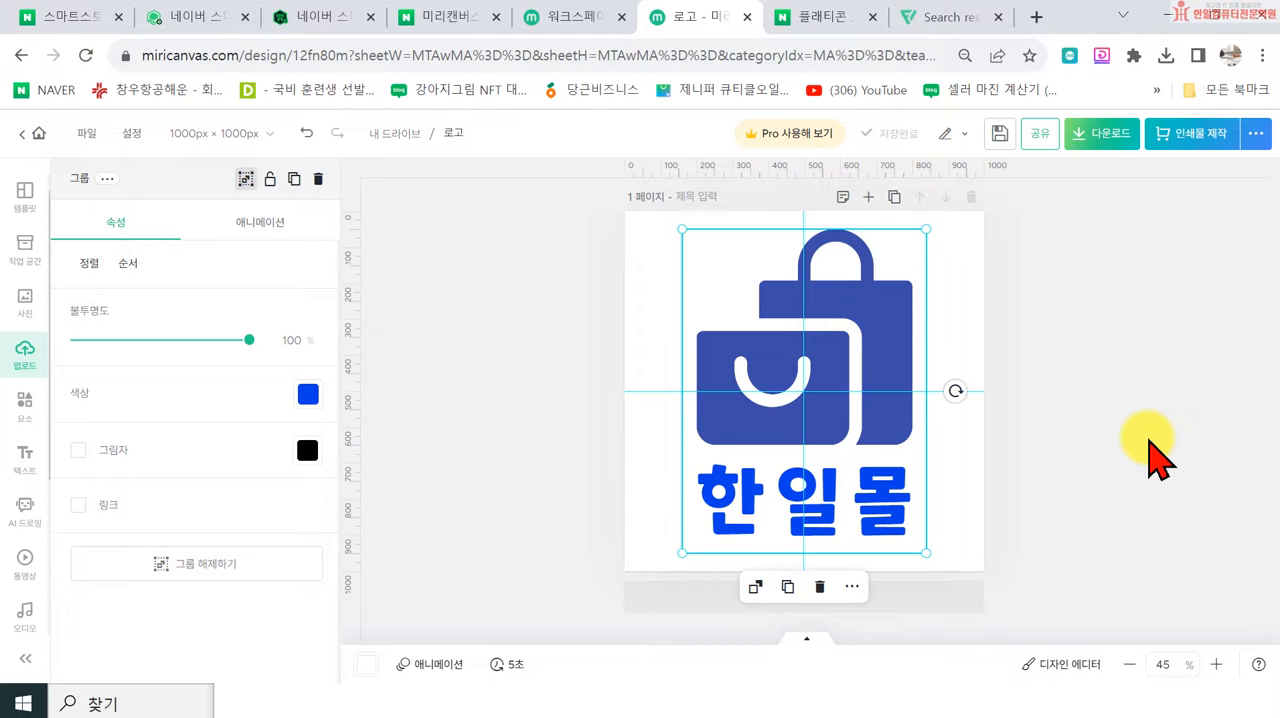
click(87, 134)
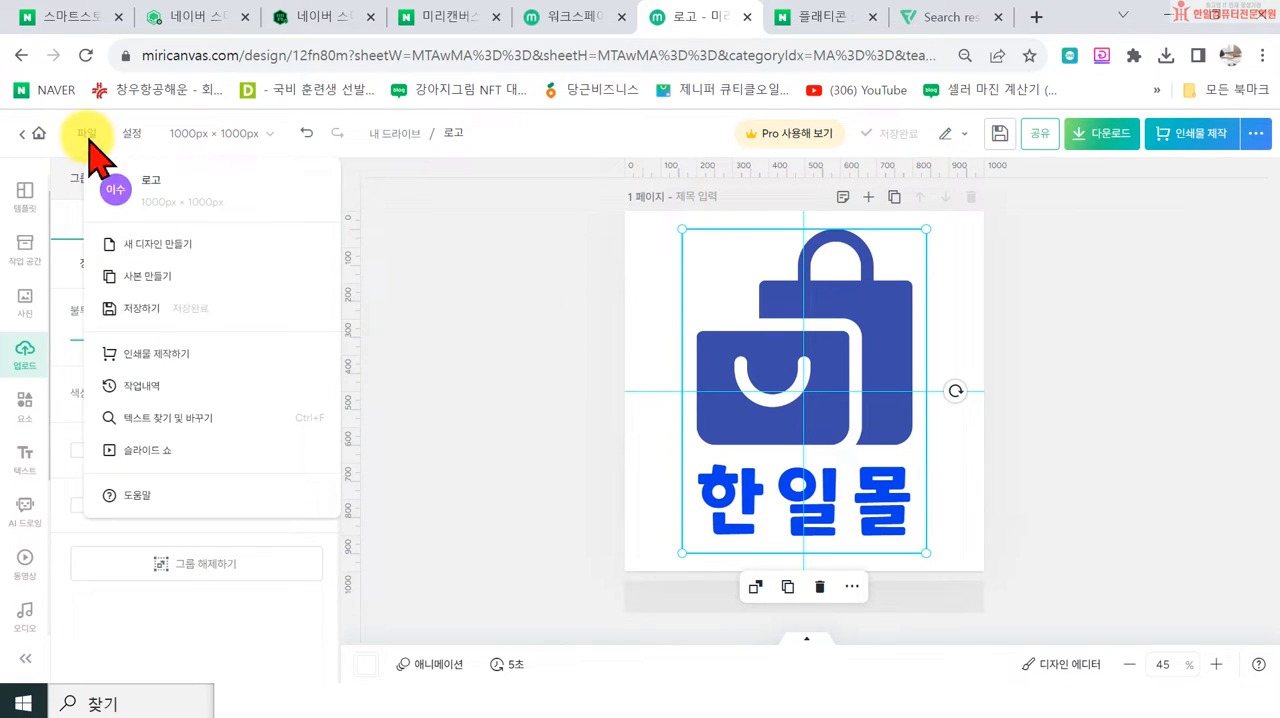
click(150, 277)
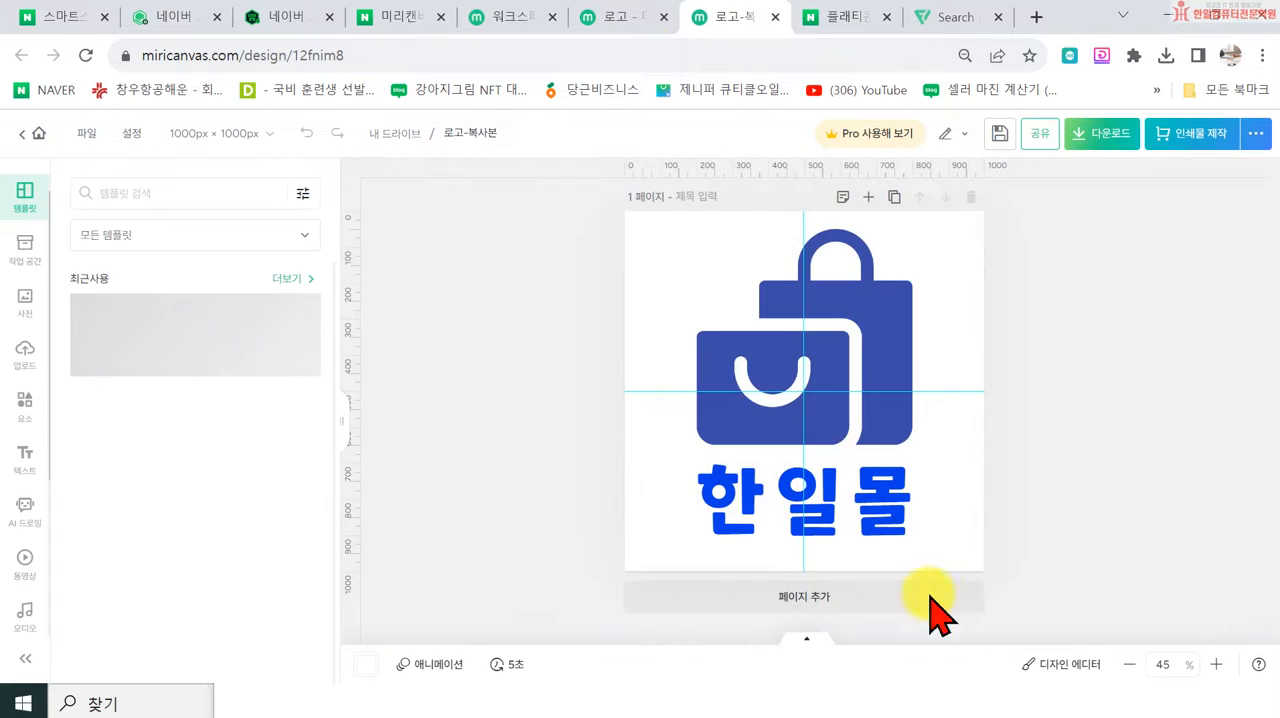
click(620, 20)
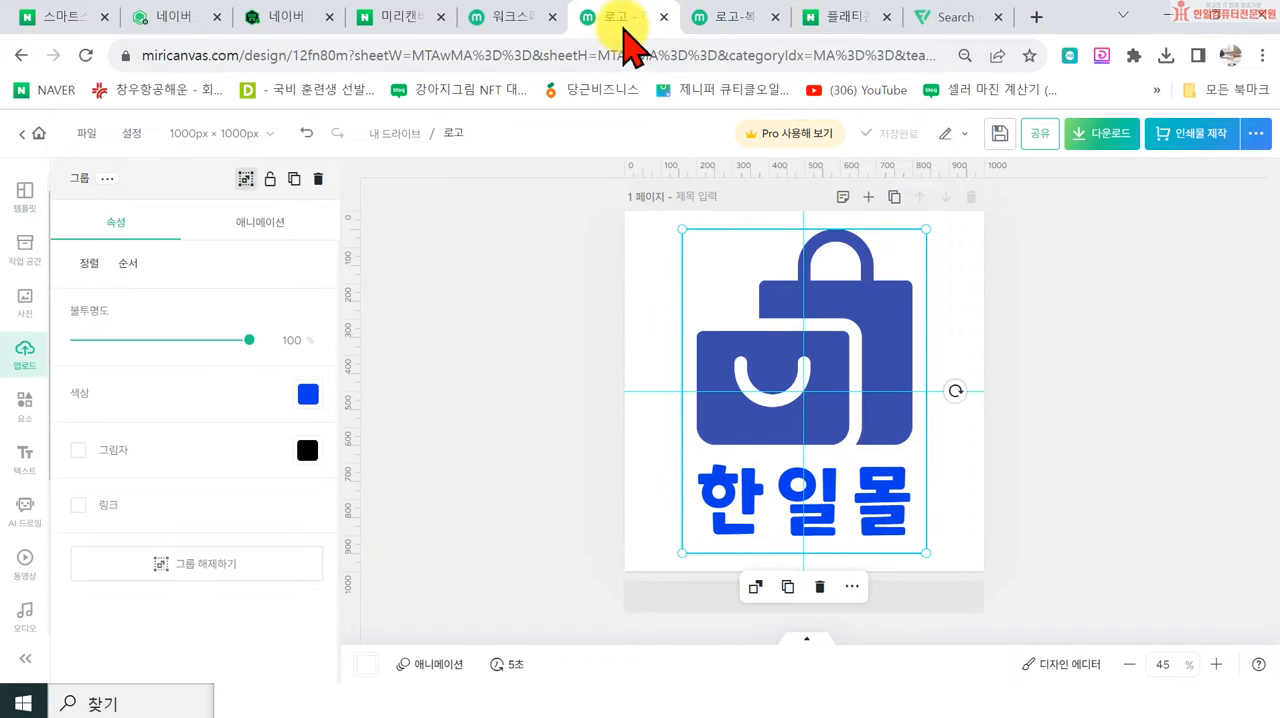
click(722, 22)
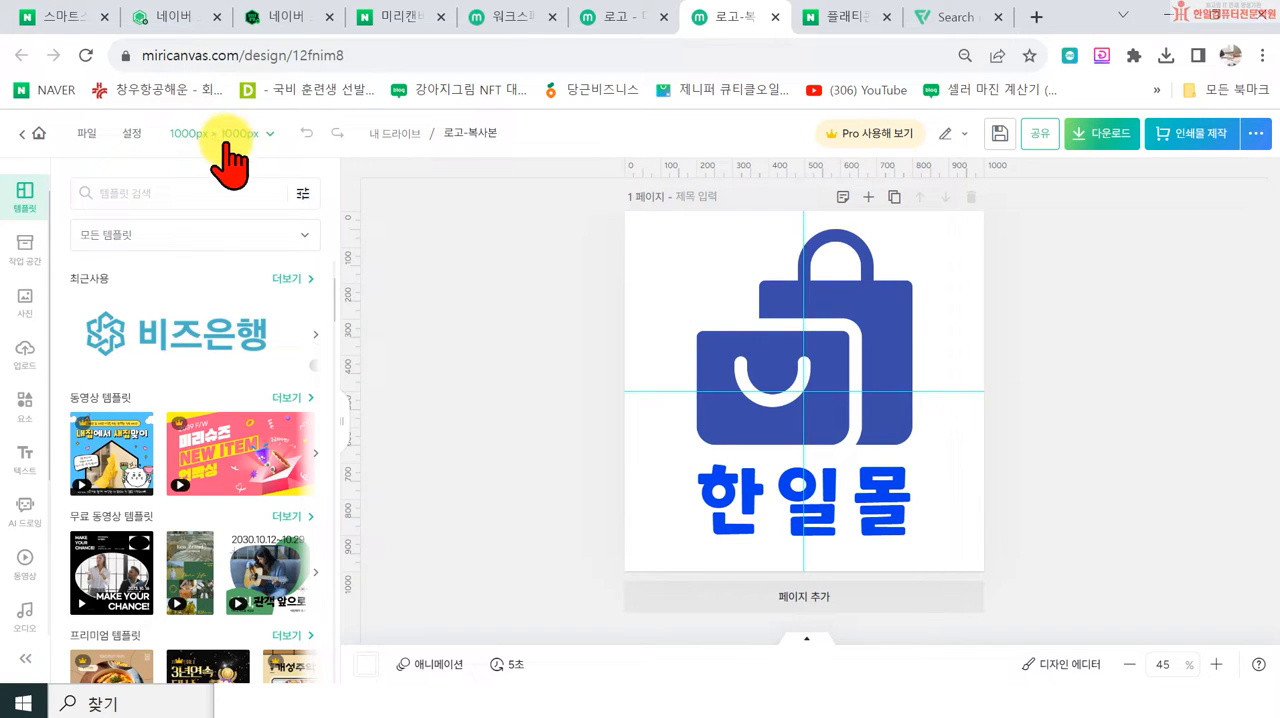
Step: Resize the 로고-복사본 design to a custom size of 400 × 90 px
click(221, 139)
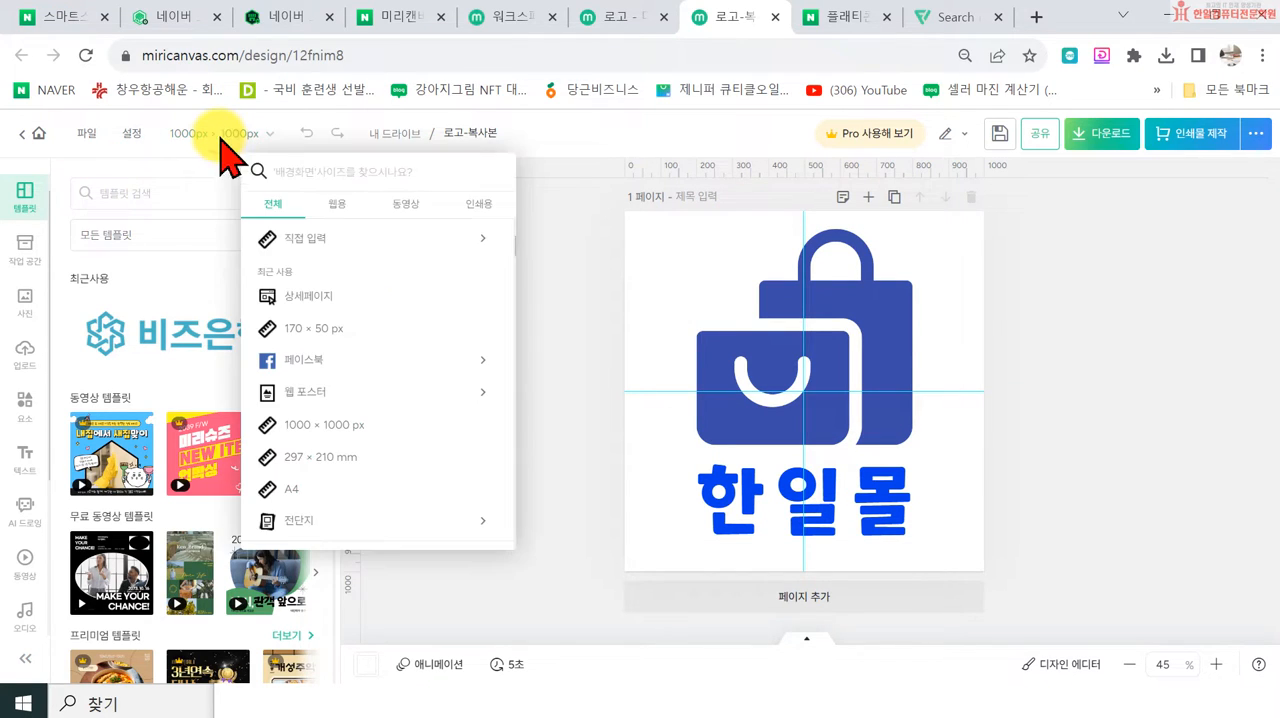
click(312, 240)
double_click(310, 270)
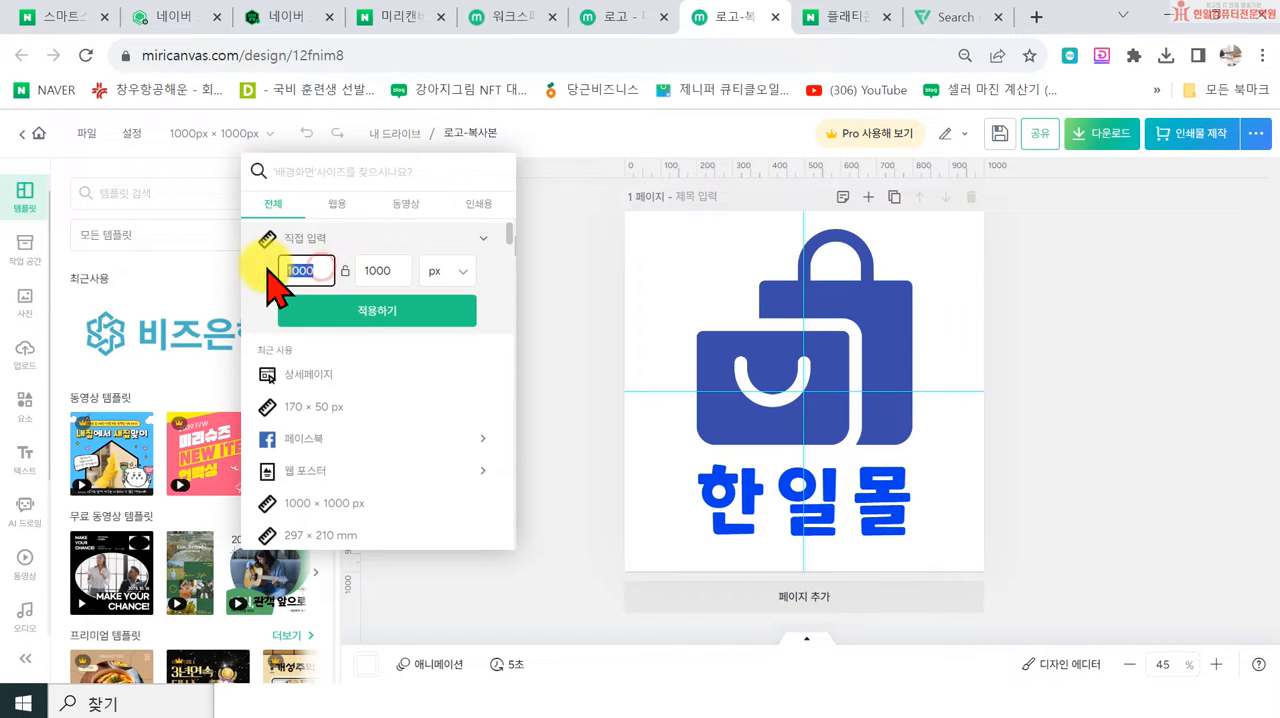
text(40)
double_click(370, 271)
double_click(394, 270)
text(90)
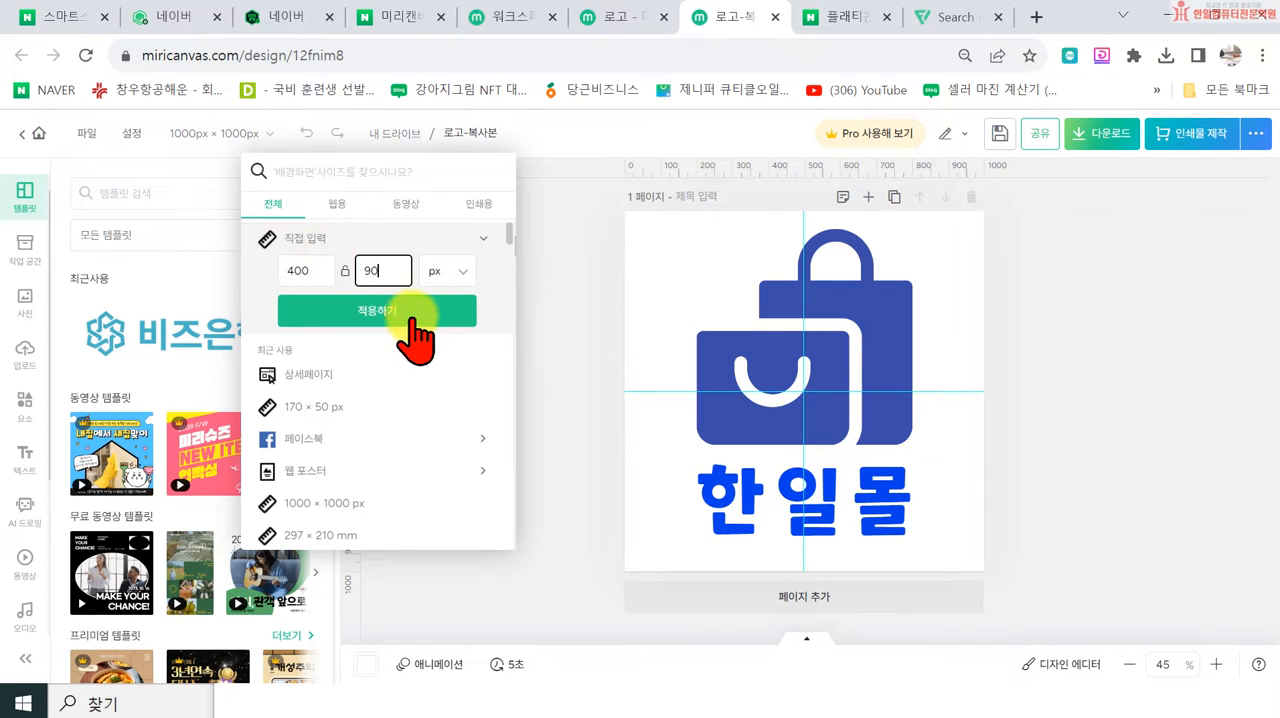
click(412, 318)
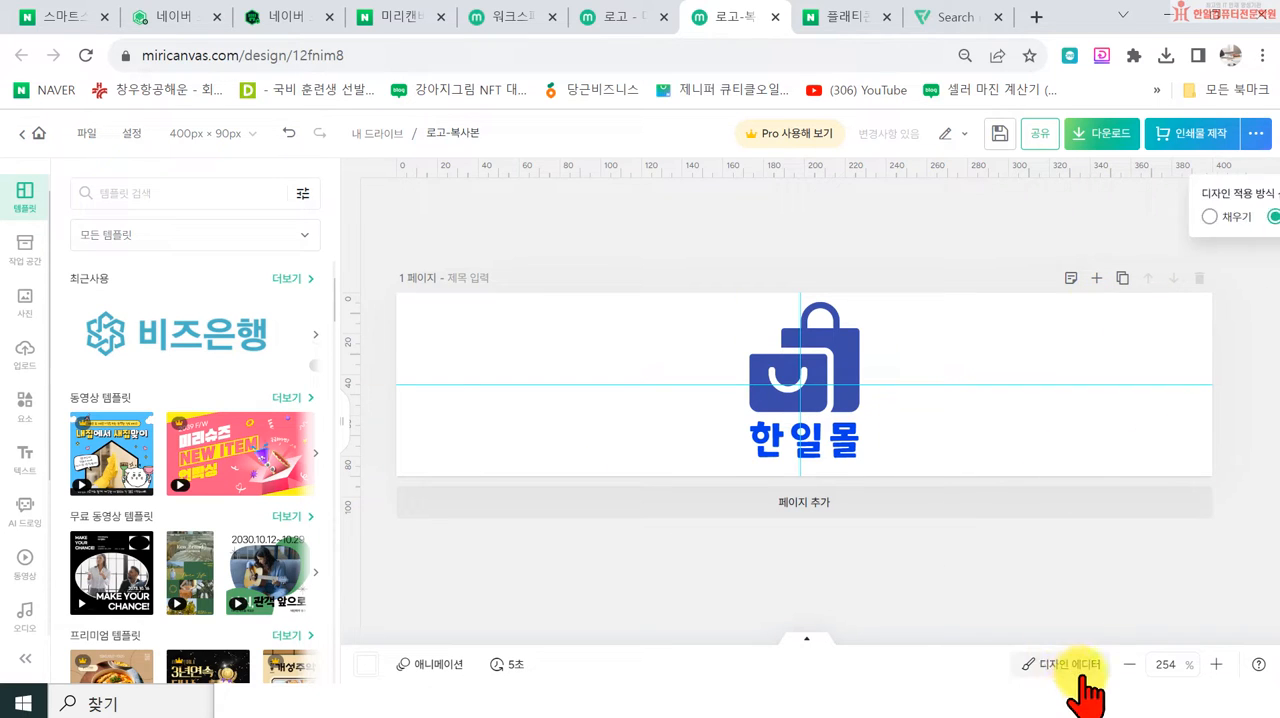
Step: Set the canvas zoom to 100% to view the copied logo design at actual size
click(1152, 664)
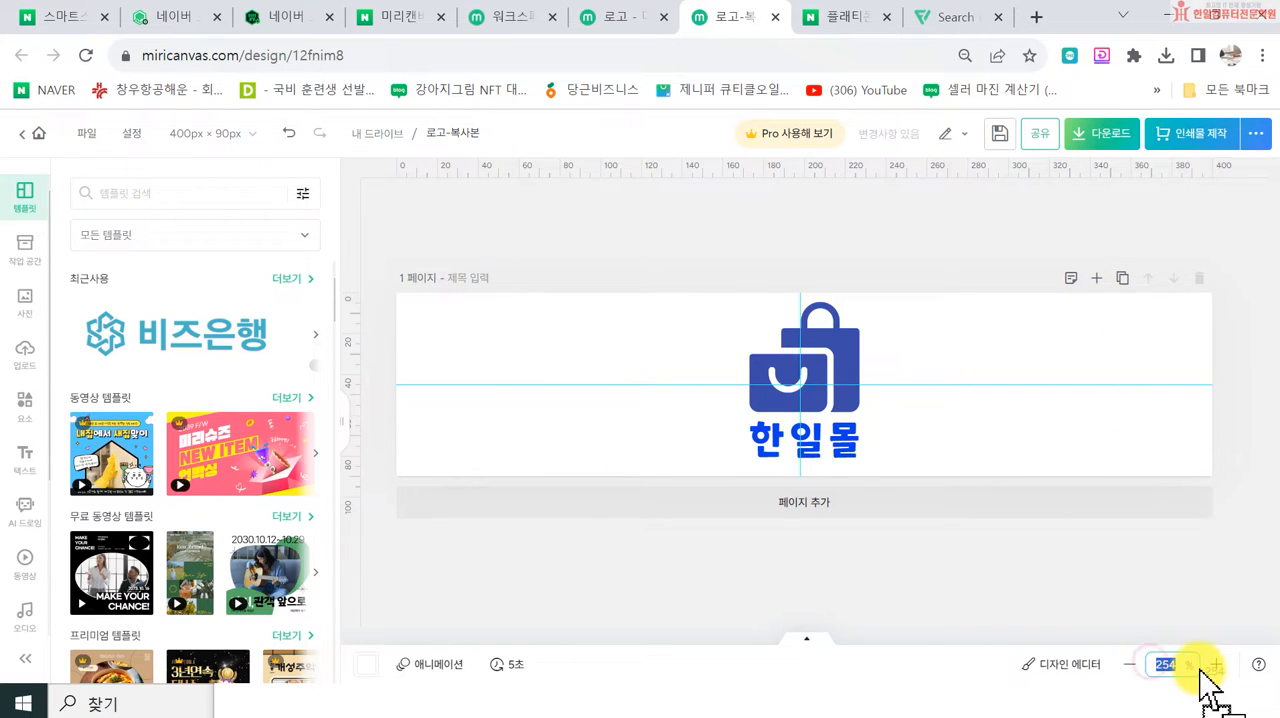
text(100)
key(Return)
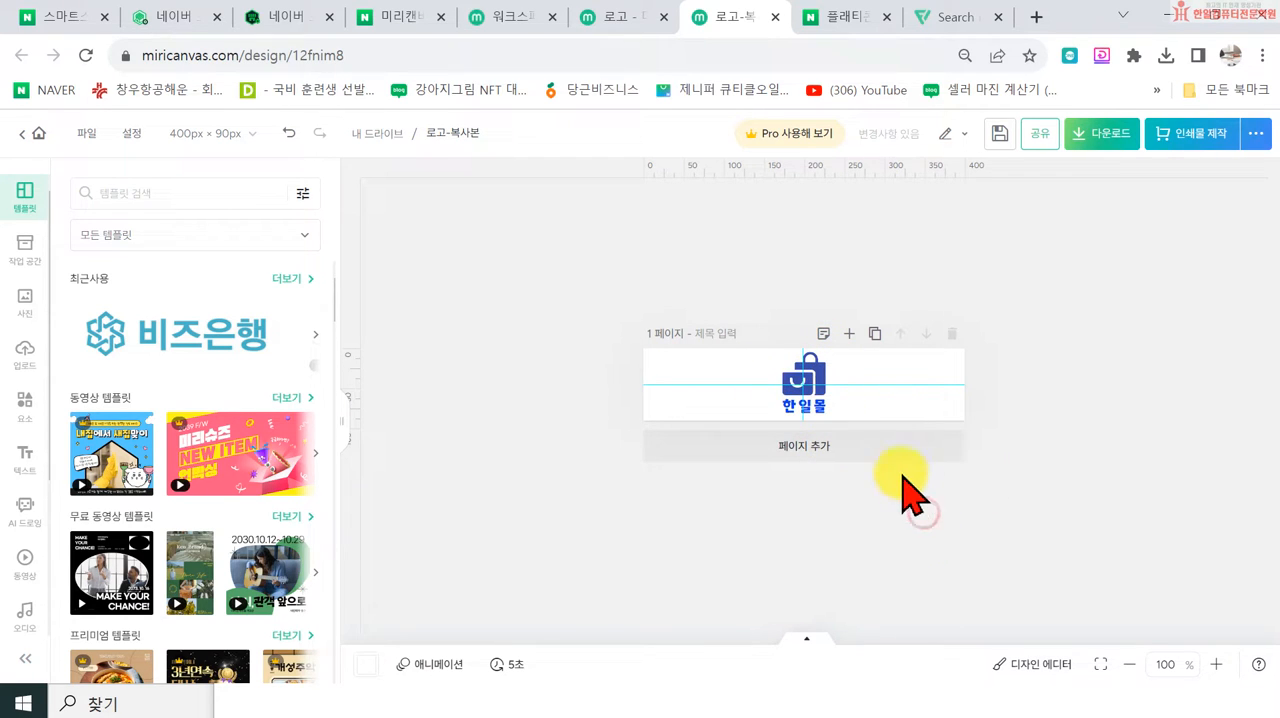
Step: Fit the canvas to the screen and move the bag icon away from the 한일몰 text toward the canvas's left half
drag(829, 394, 803, 403)
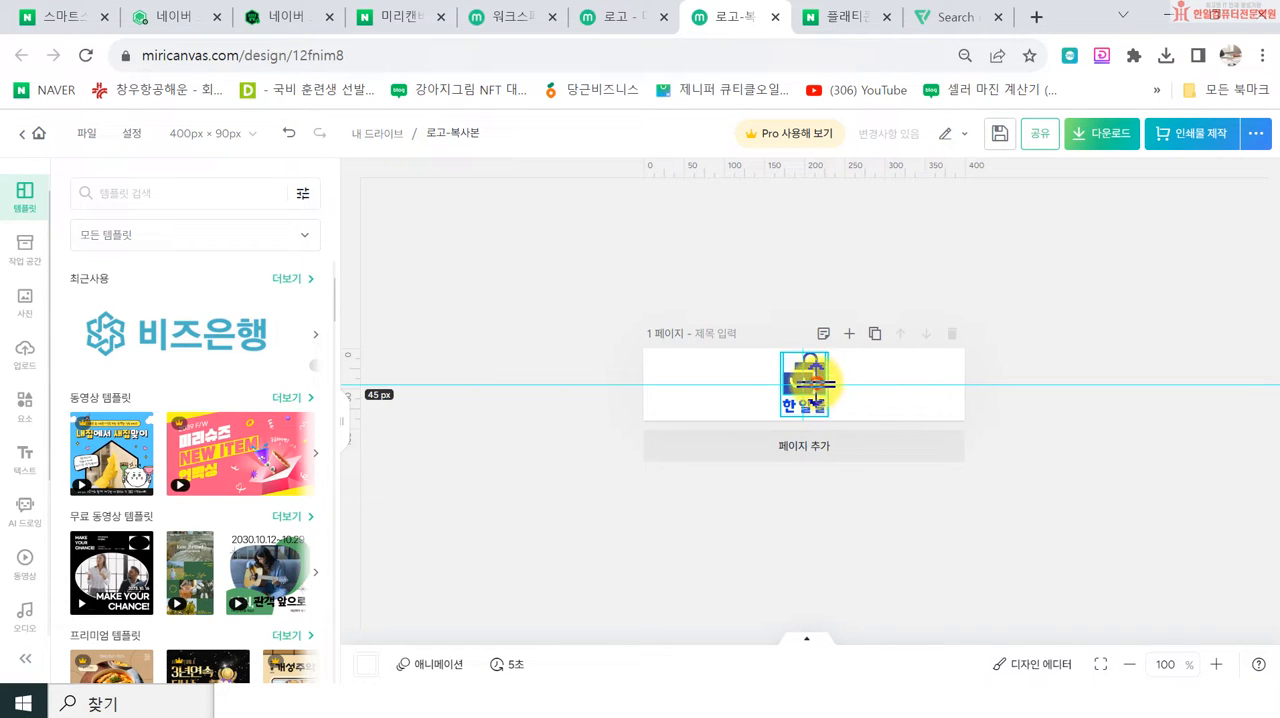
click(678, 512)
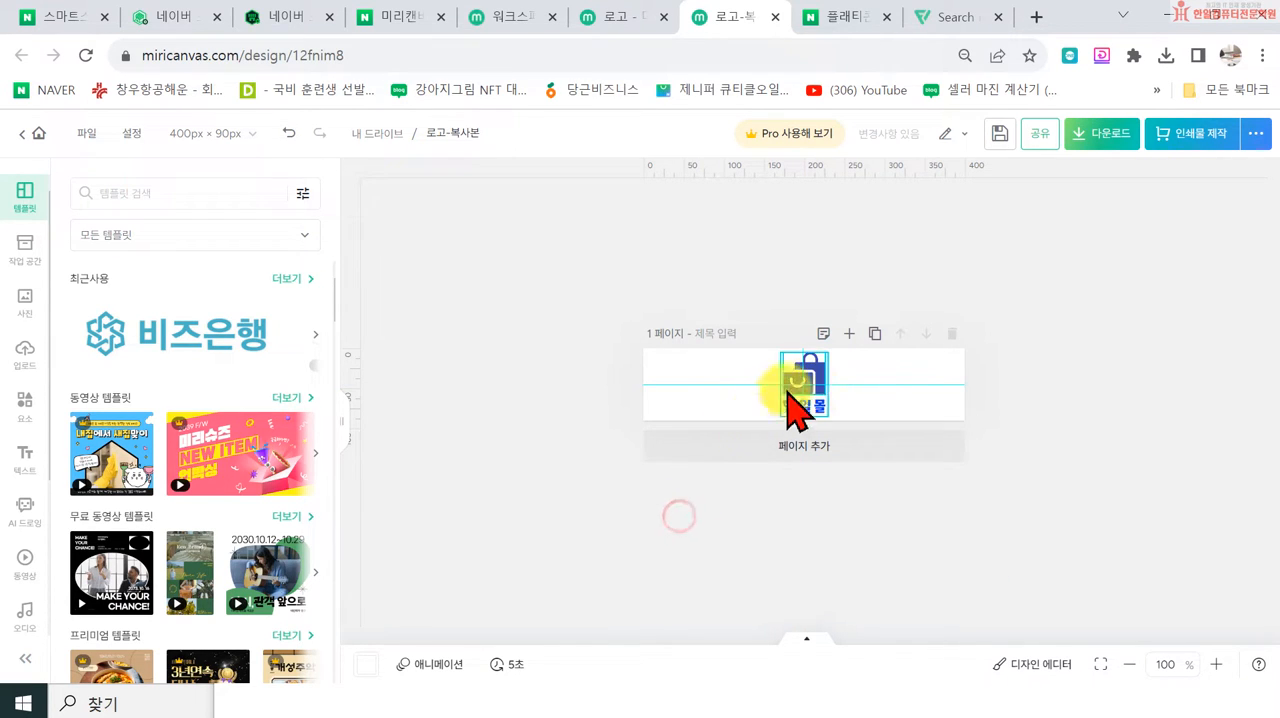
click(1099, 665)
click(770, 415)
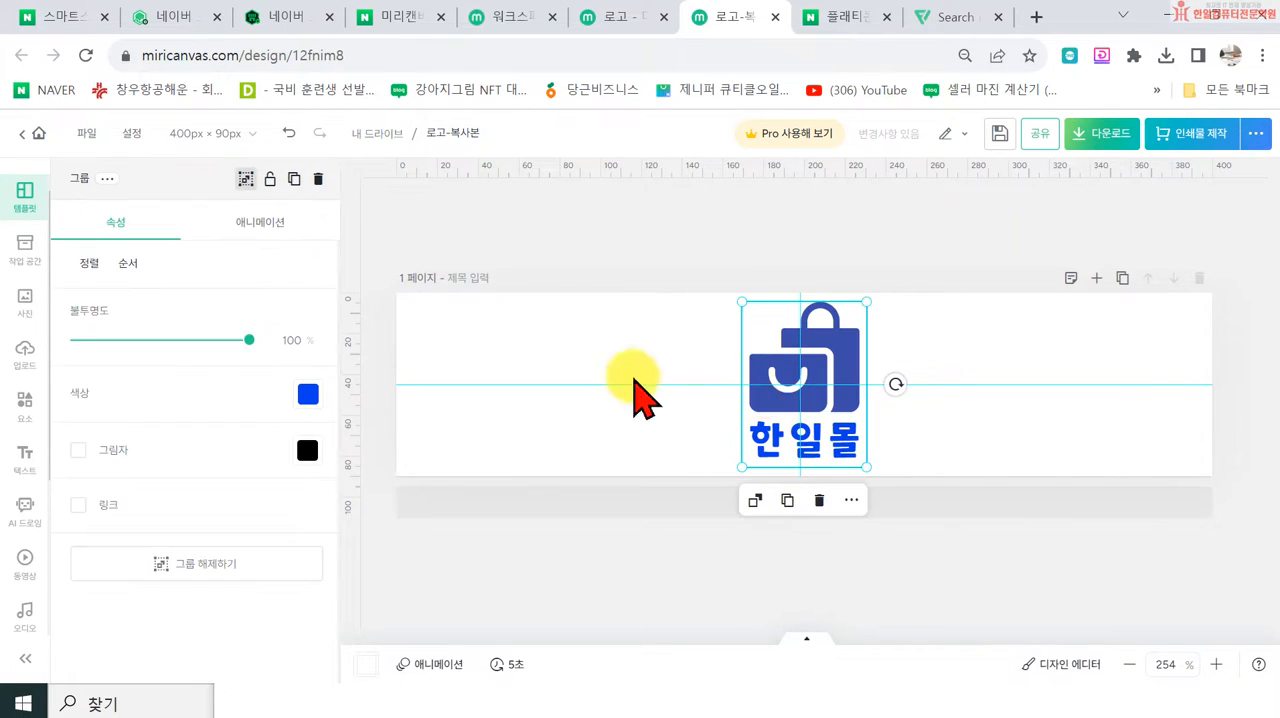
click(608, 600)
drag(770, 405, 542, 440)
Step: Enlarge the 한일몰 text to about size 34.6, place it right of the bag icon and adjust the icon to match
click(763, 450)
drag(866, 414, 1117, 378)
drag(914, 423, 845, 410)
drag(549, 429, 603, 428)
click(752, 430)
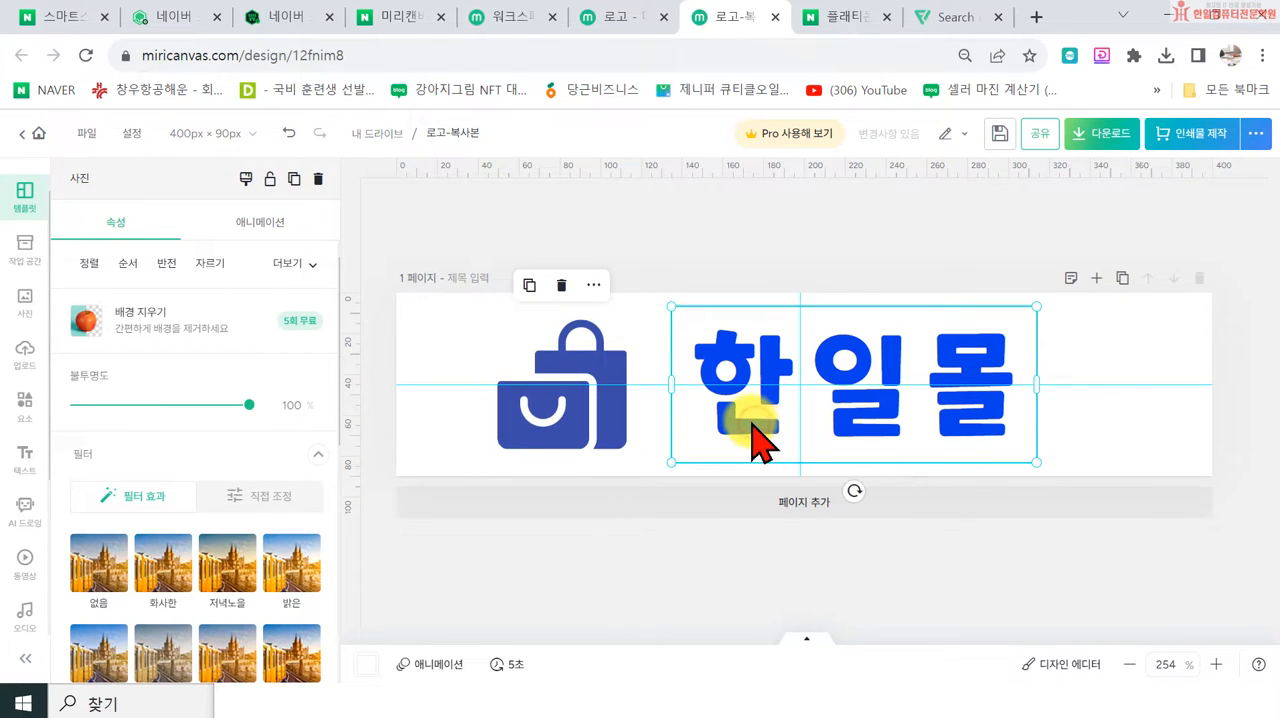
drag(672, 456, 728, 436)
drag(776, 400, 738, 419)
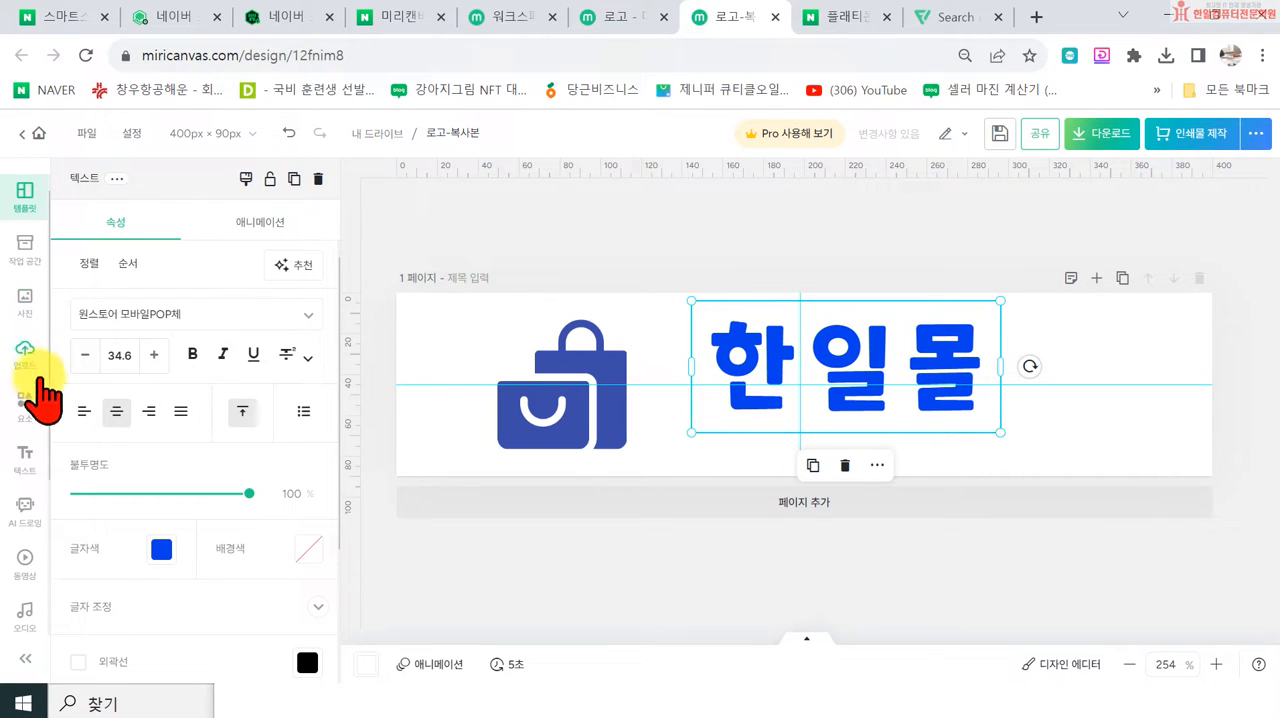
Step: Add a body text box (본문 텍스트) and place it beneath the 한일몰 text
click(28, 302)
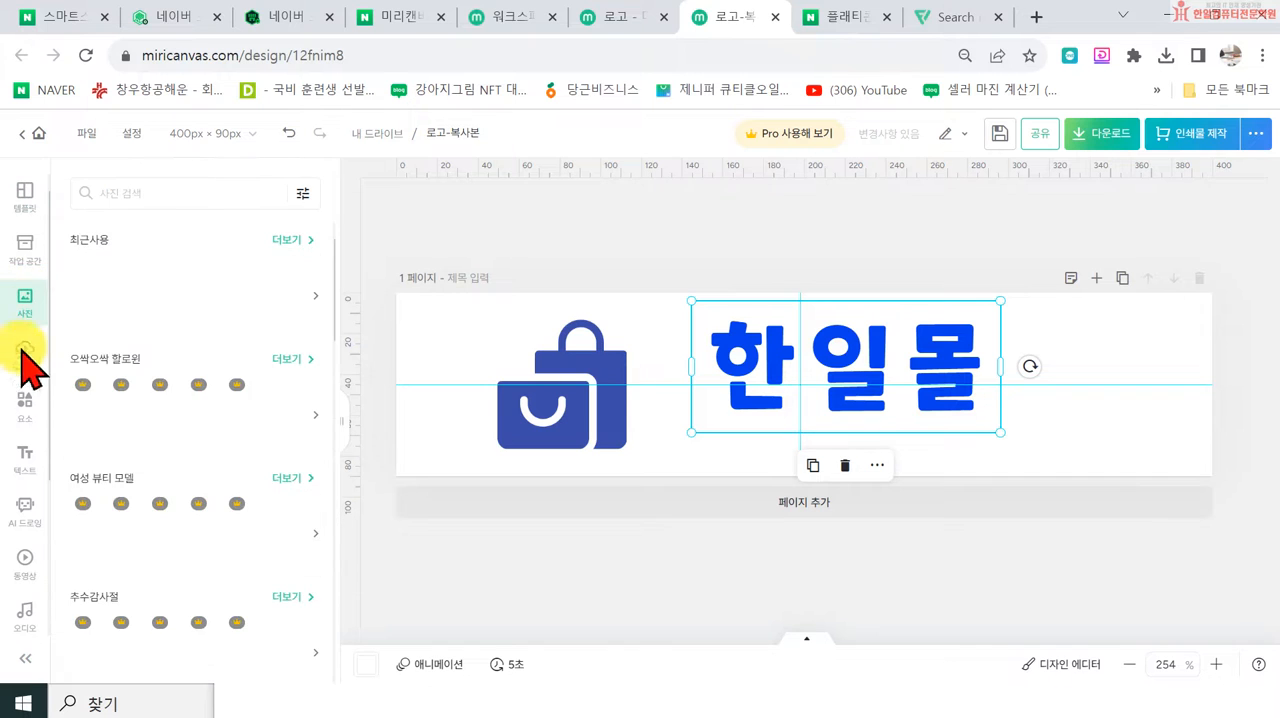
click(25, 455)
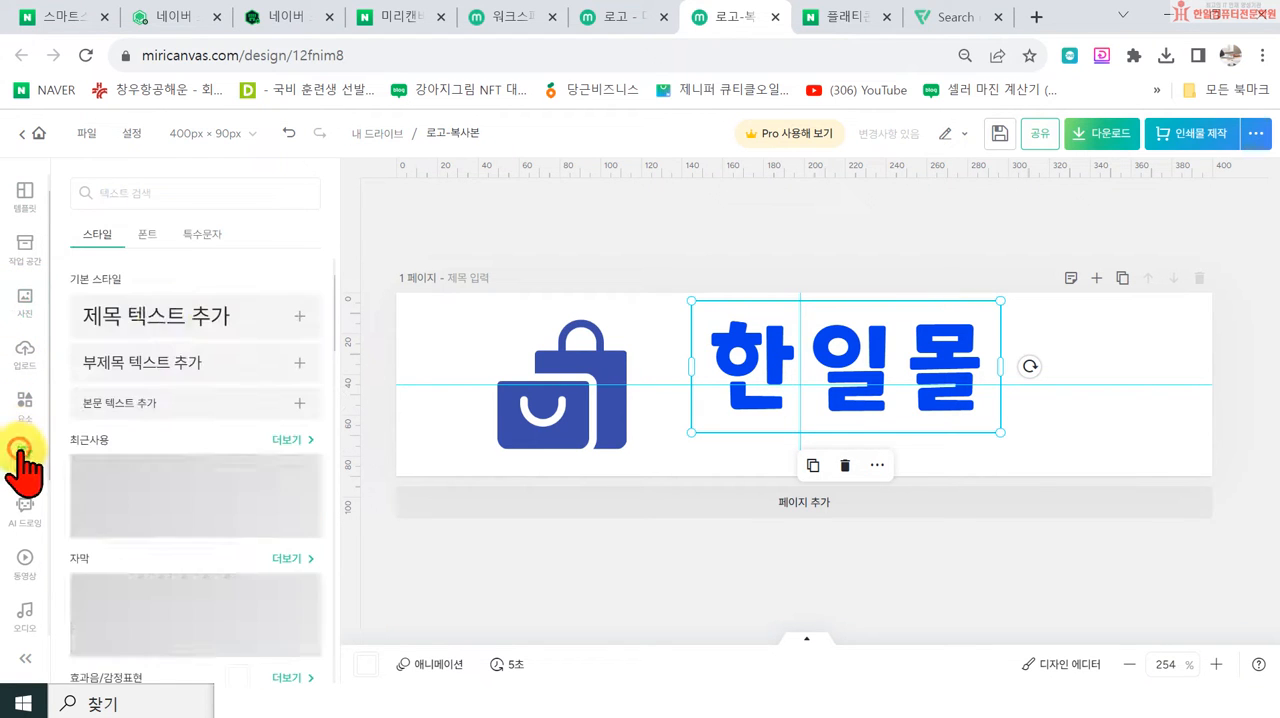
click(130, 403)
click(814, 398)
click(814, 398)
drag(835, 415, 974, 438)
drag(899, 392, 855, 441)
double_click(846, 437)
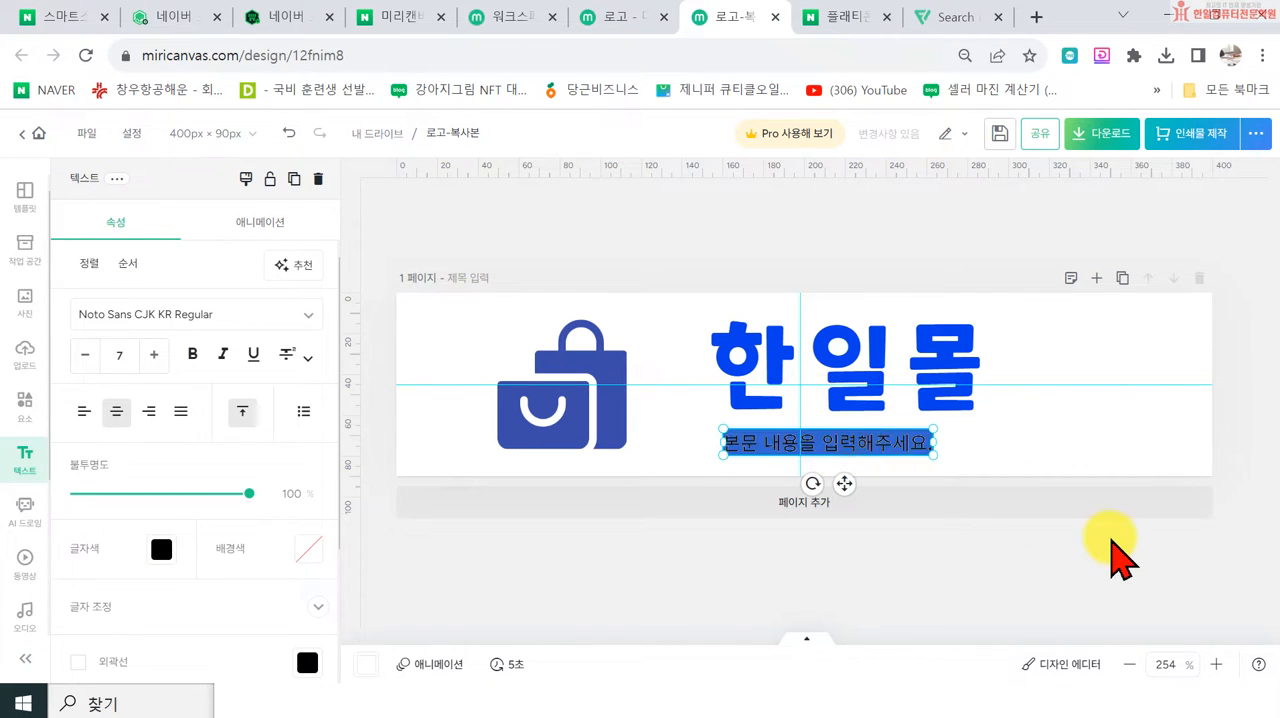
Step: Enter the tagline "합리적 가격 / 즐거운 쇼핑" in the body text box and center it under 한일몰
text(ㅈ)
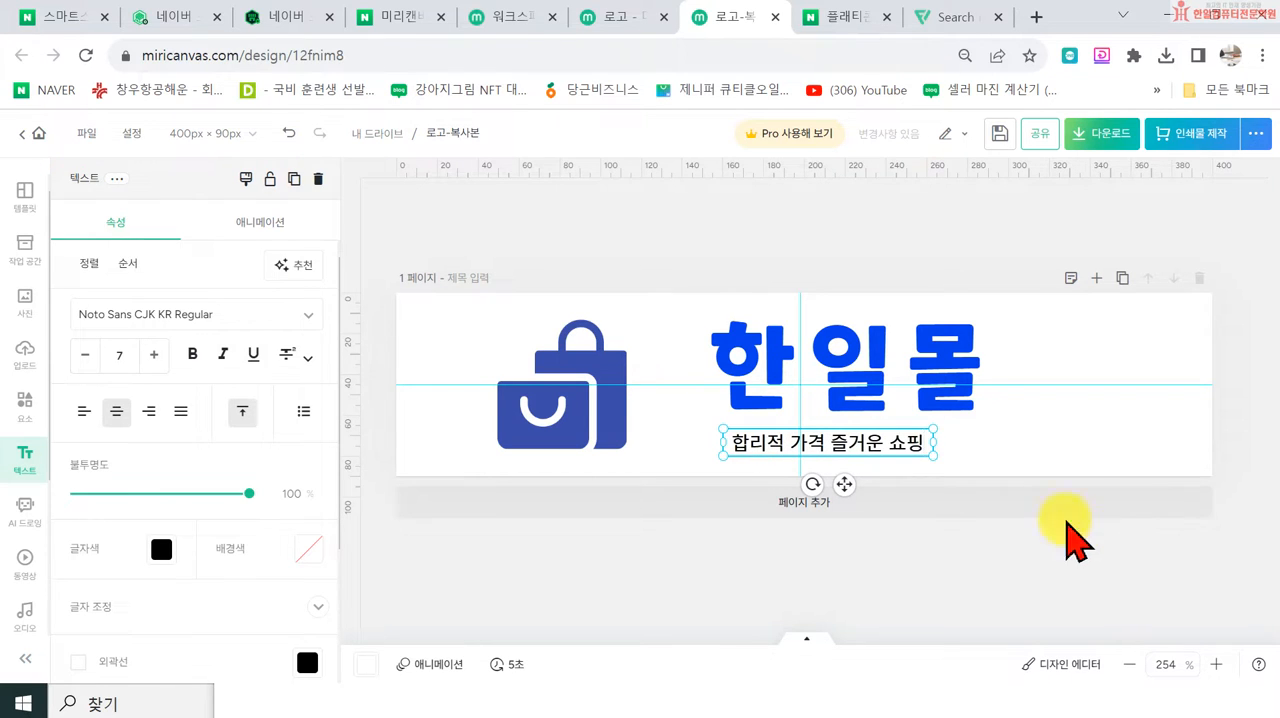
click(822, 443)
text(/)
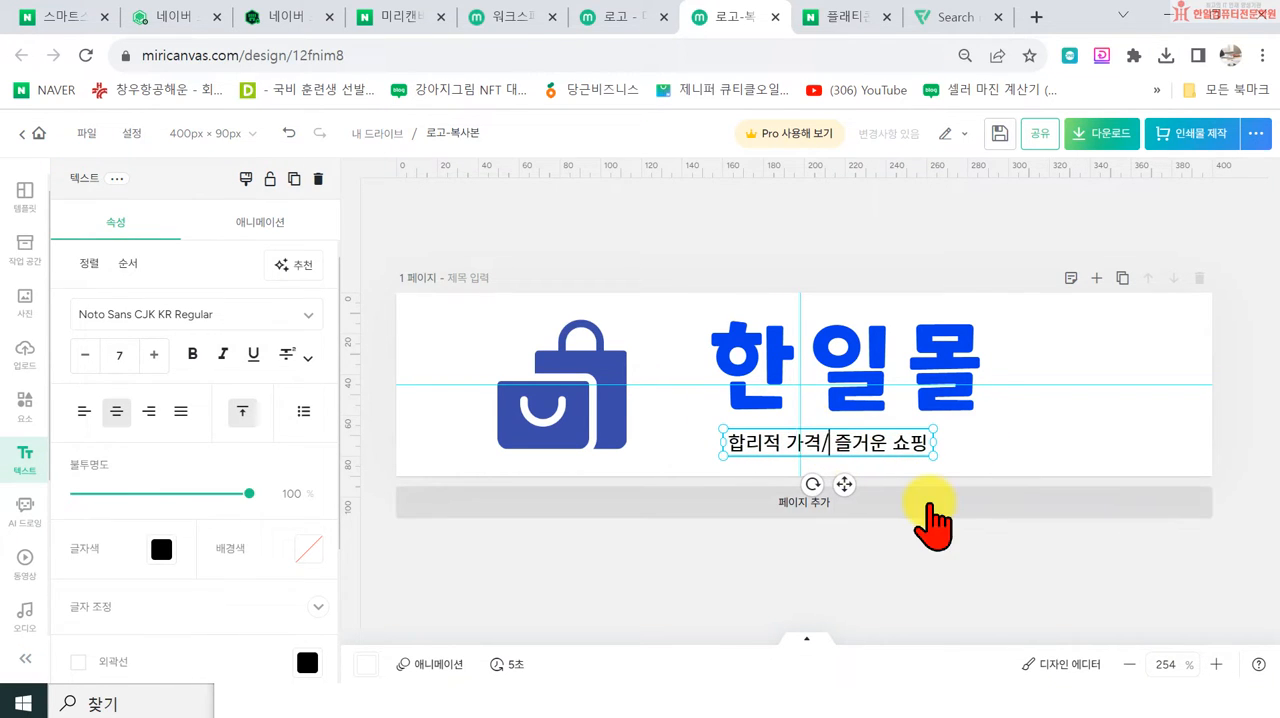
click(965, 445)
mouse_move(883, 445)
mouse_down()
mouse_move(898, 440)
mouse_move(903, 456)
mouse_up()
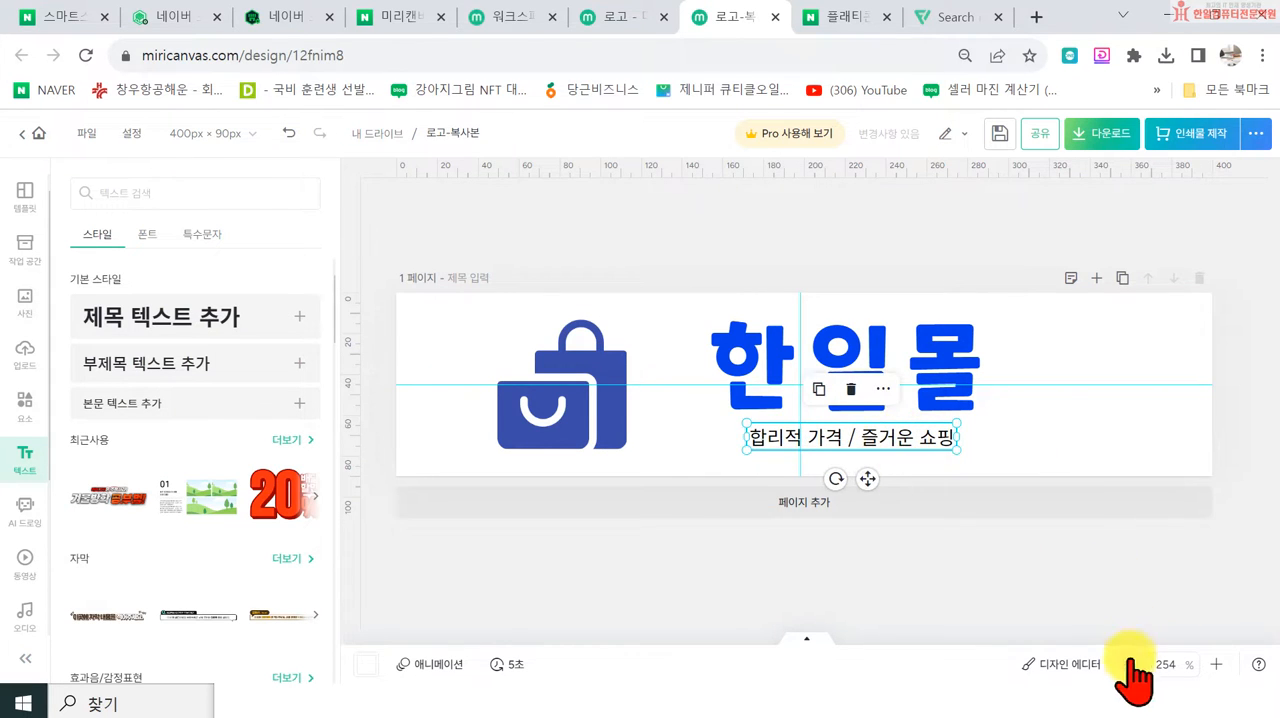
Step: View the logo at 100% zoom and delete the tagline under the store name
drag(1171, 665, 1120, 663)
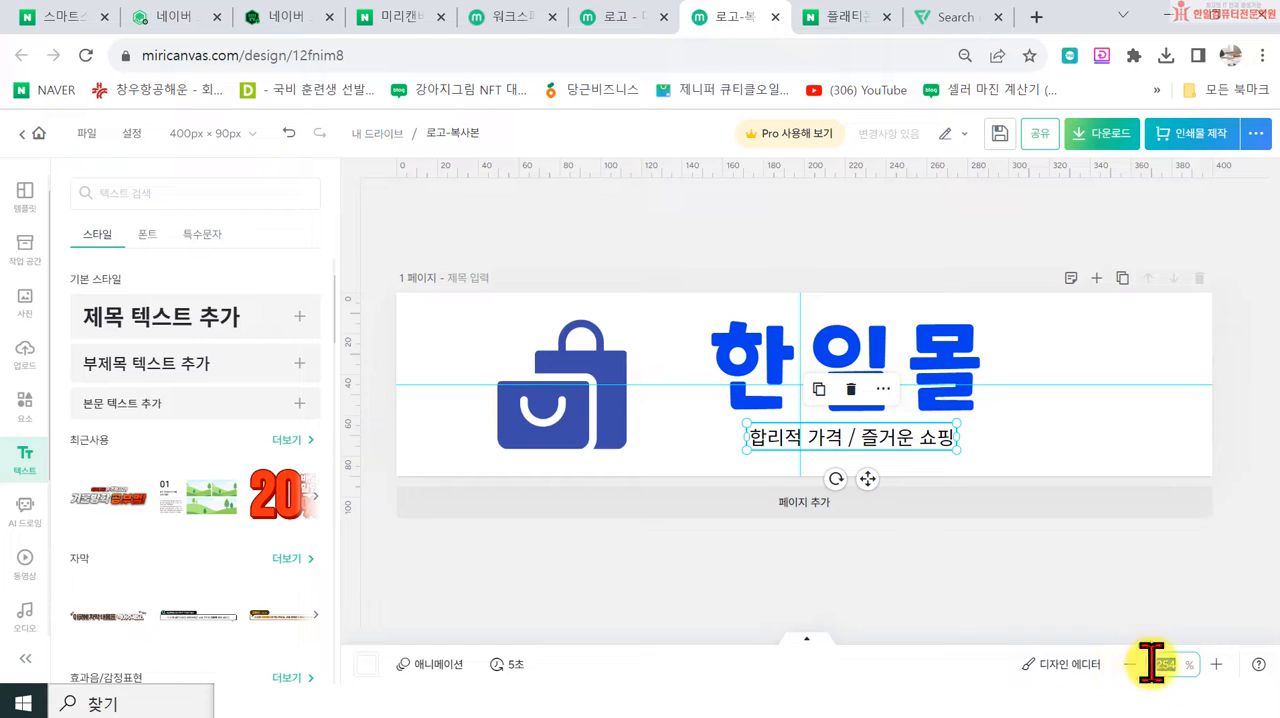
text(100)
key(Return)
click(977, 537)
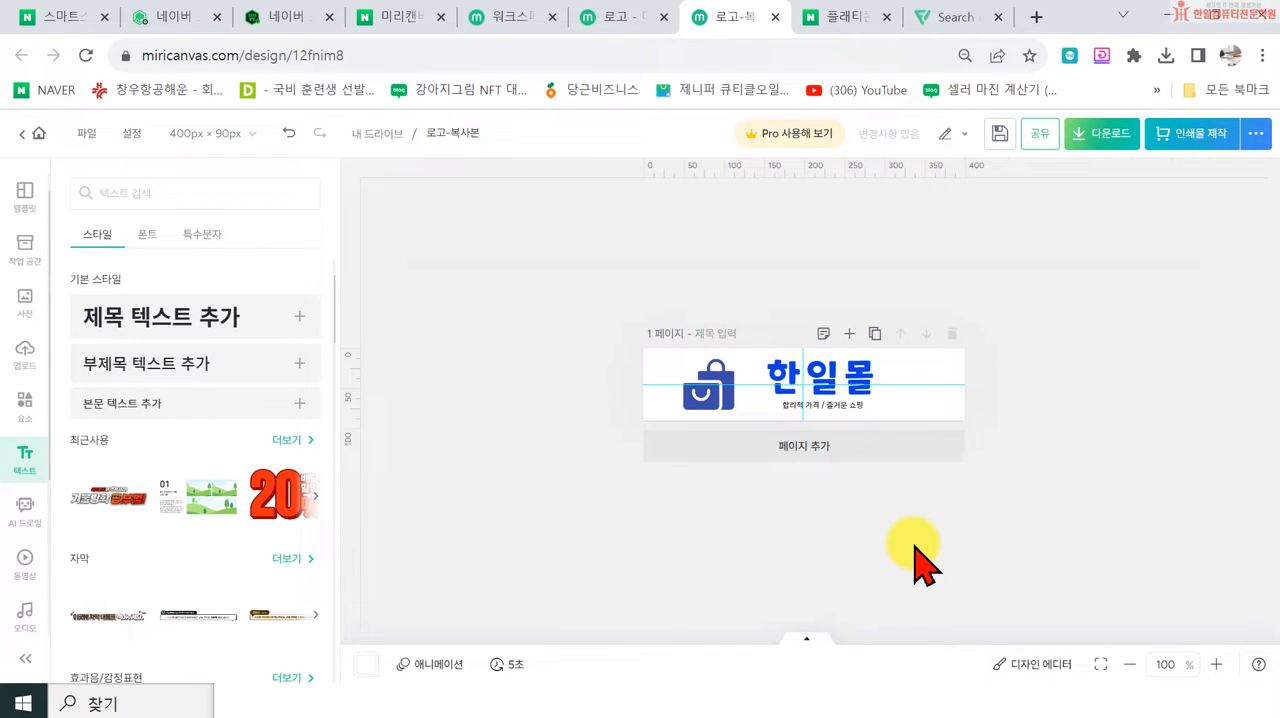
click(838, 406)
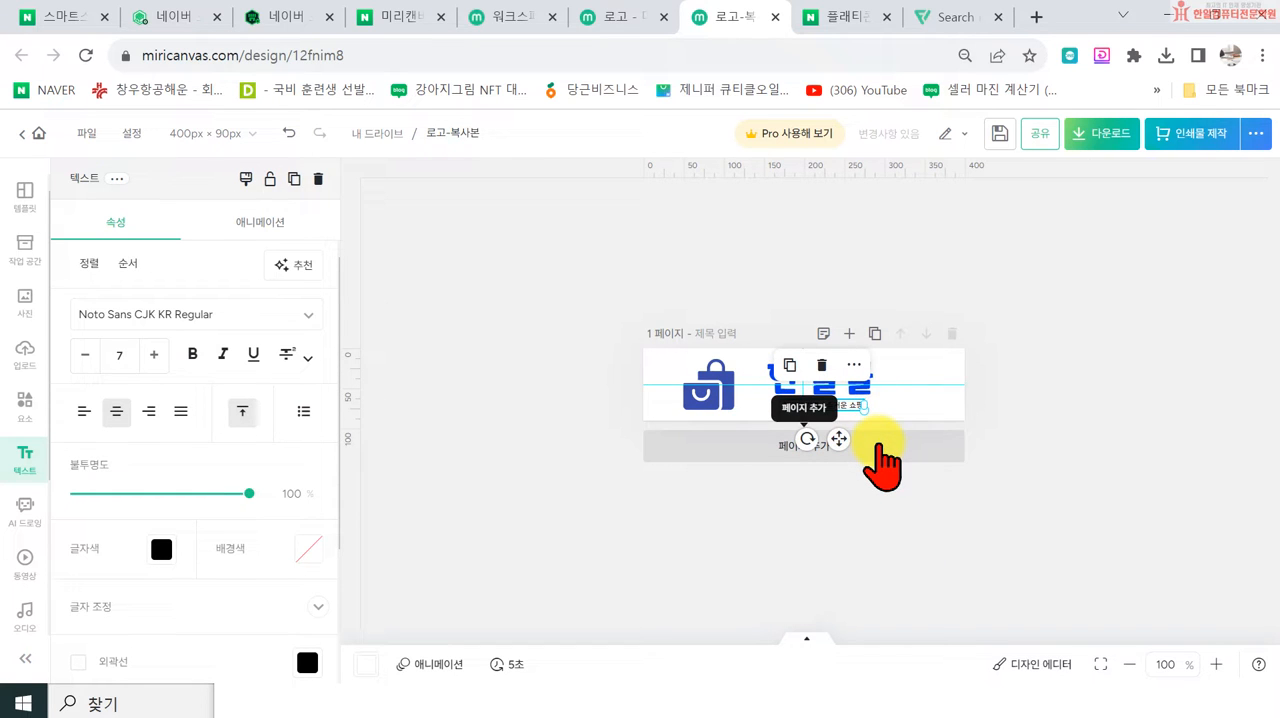
key(Delete)
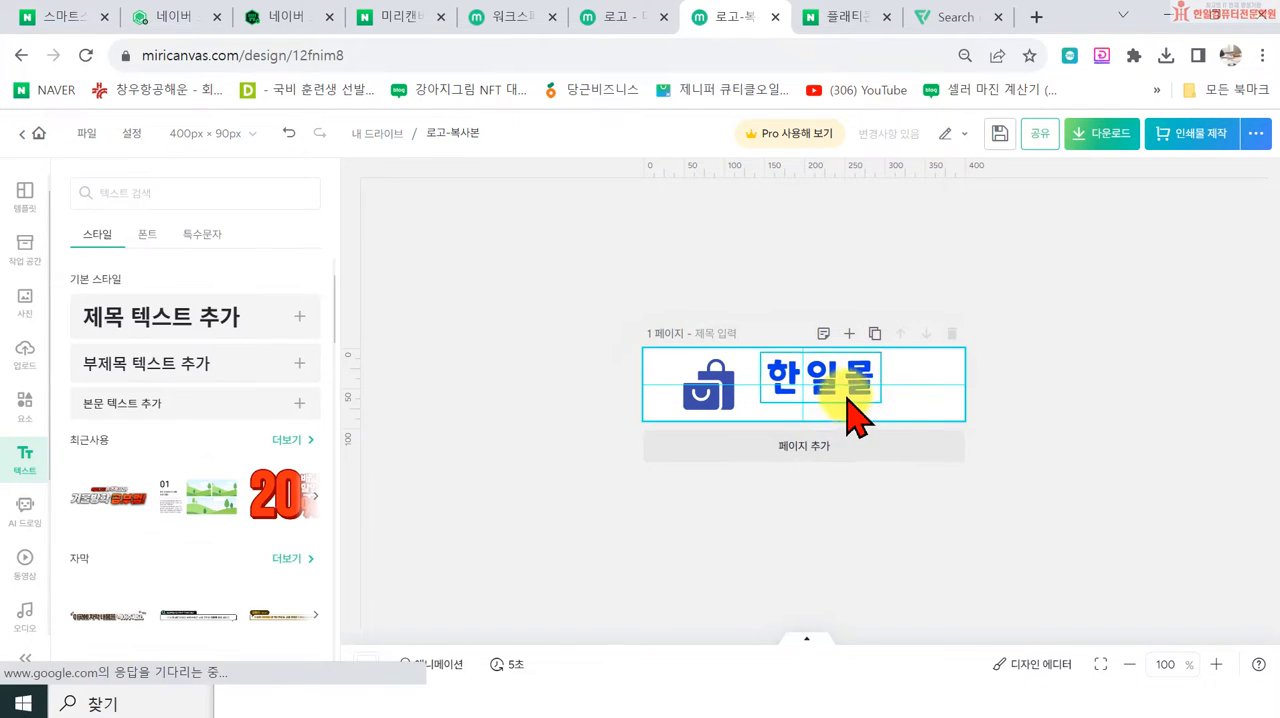
Step: Enlarge the bag icon to nearly the canvas height and the 한일몰 text to about size 46.6
click(849, 403)
mouse_move(880, 407)
mouse_down()
mouse_move(896, 418)
mouse_move(851, 392)
mouse_move(914, 423)
mouse_move(898, 410)
mouse_move(887, 420)
mouse_up()
click(696, 394)
drag(735, 411, 747, 422)
drag(732, 412, 728, 402)
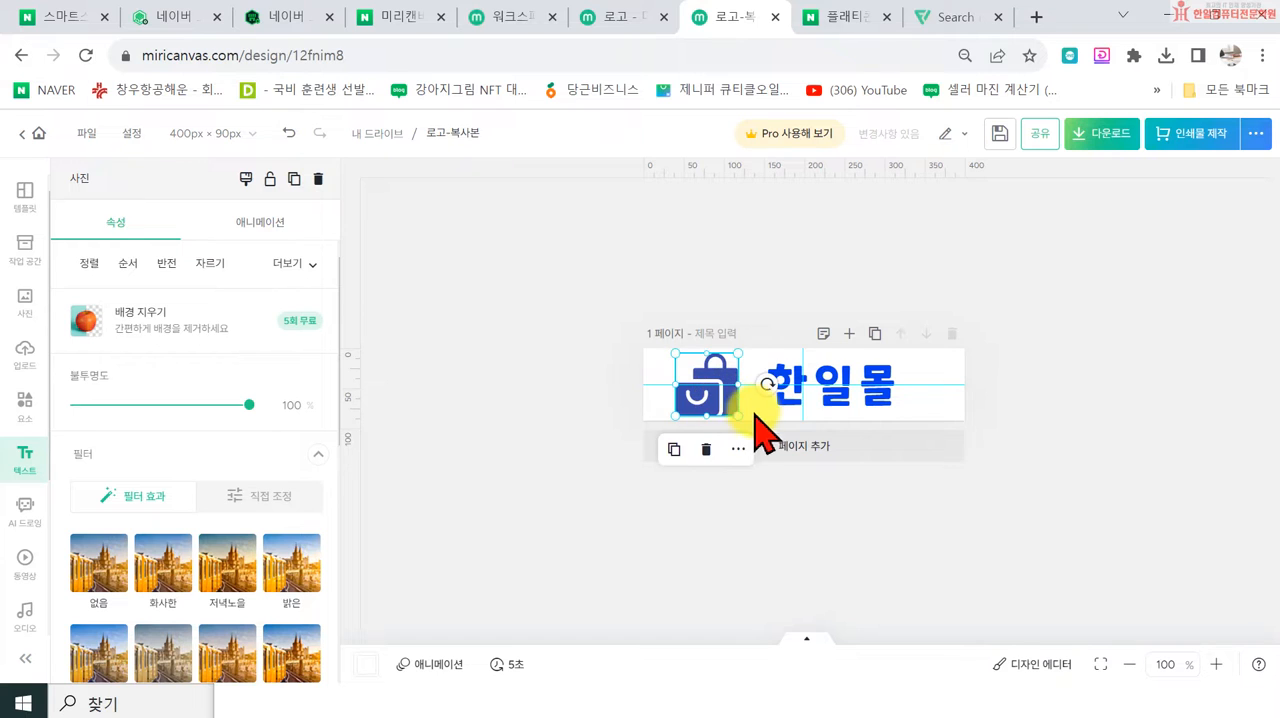
click(864, 412)
drag(903, 415, 920, 421)
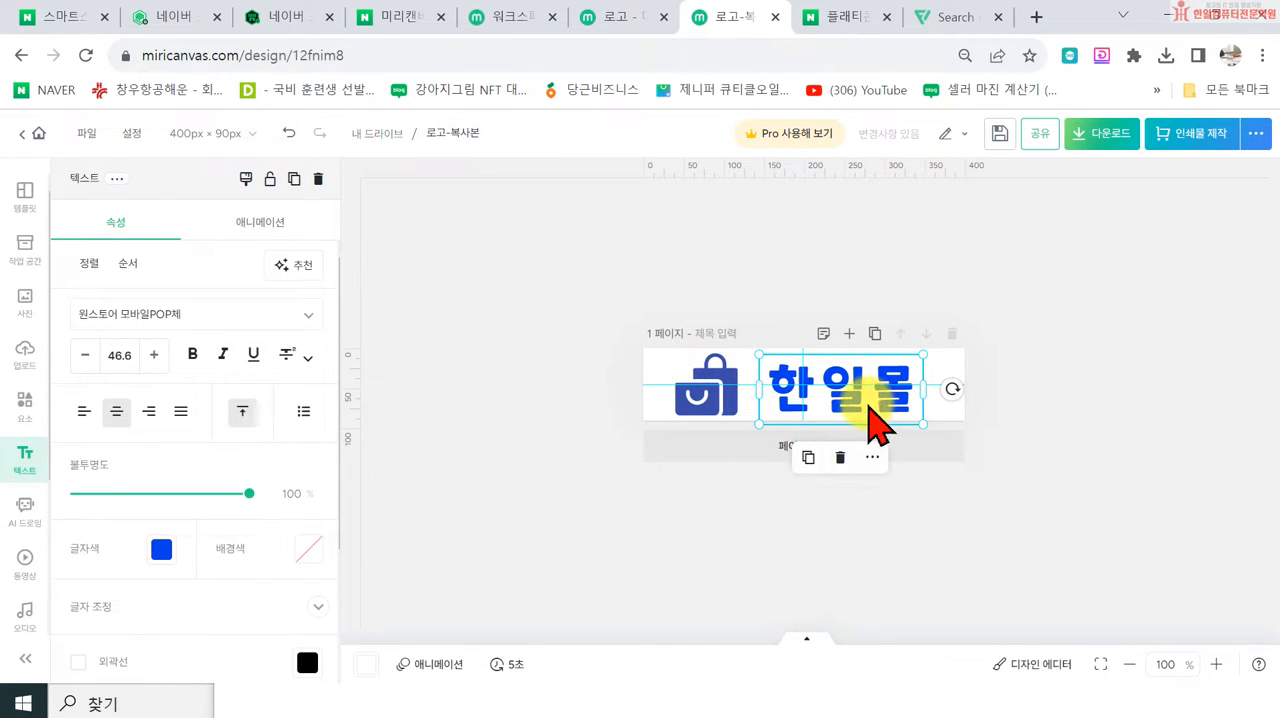
click(698, 395)
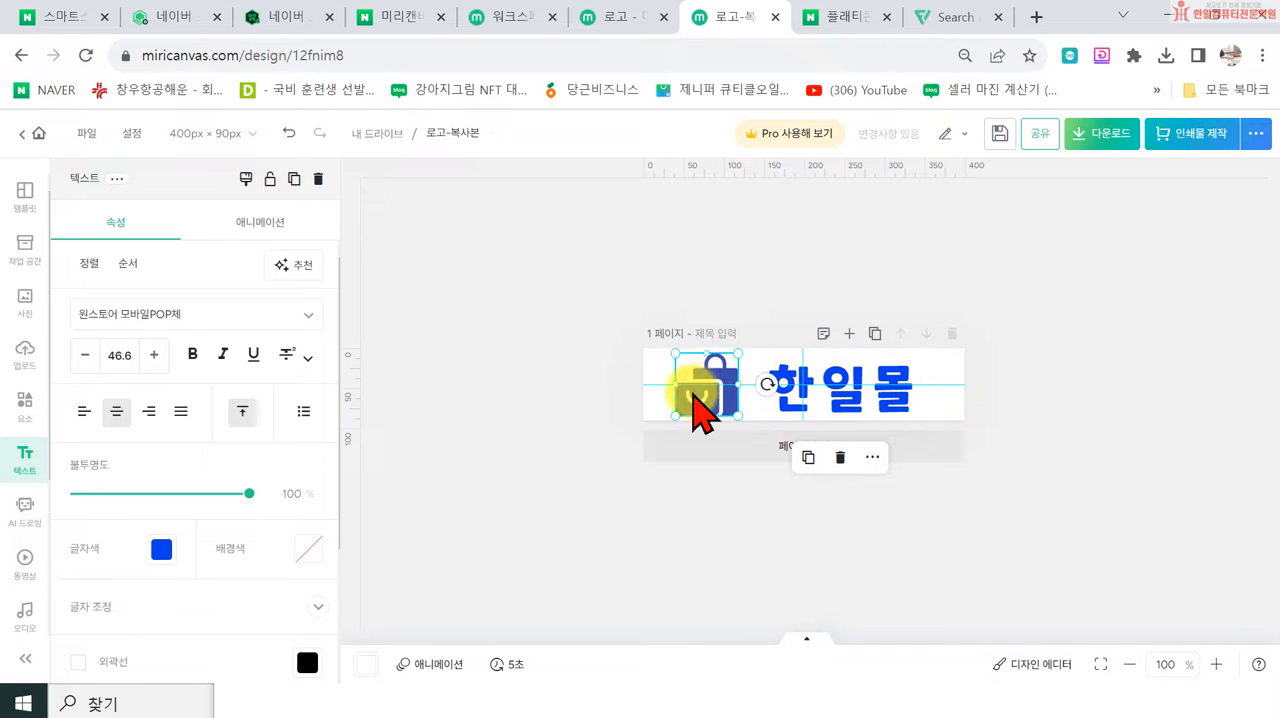
click(651, 509)
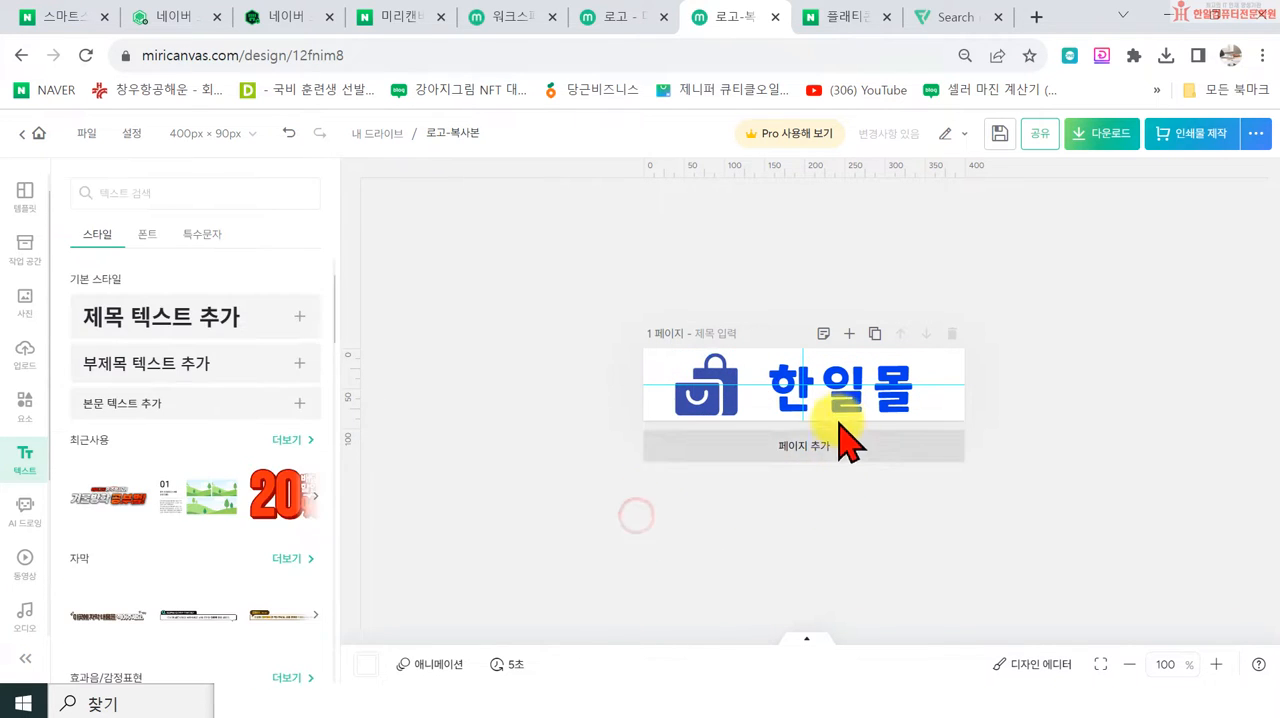
Step: Set the 한일몰 text's letter spacing (자간) to 32 and nudge the text slightly left toward the icon
click(853, 403)
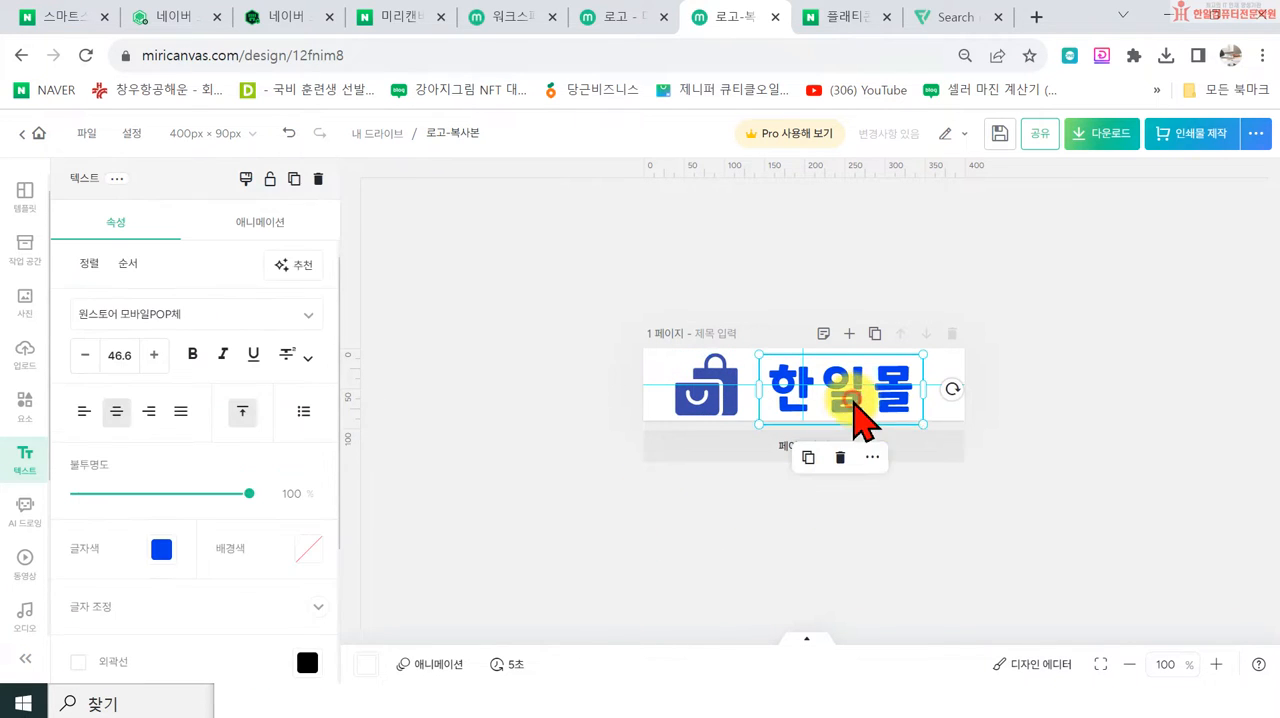
scroll(125, 515, down, 1)
click(125, 515)
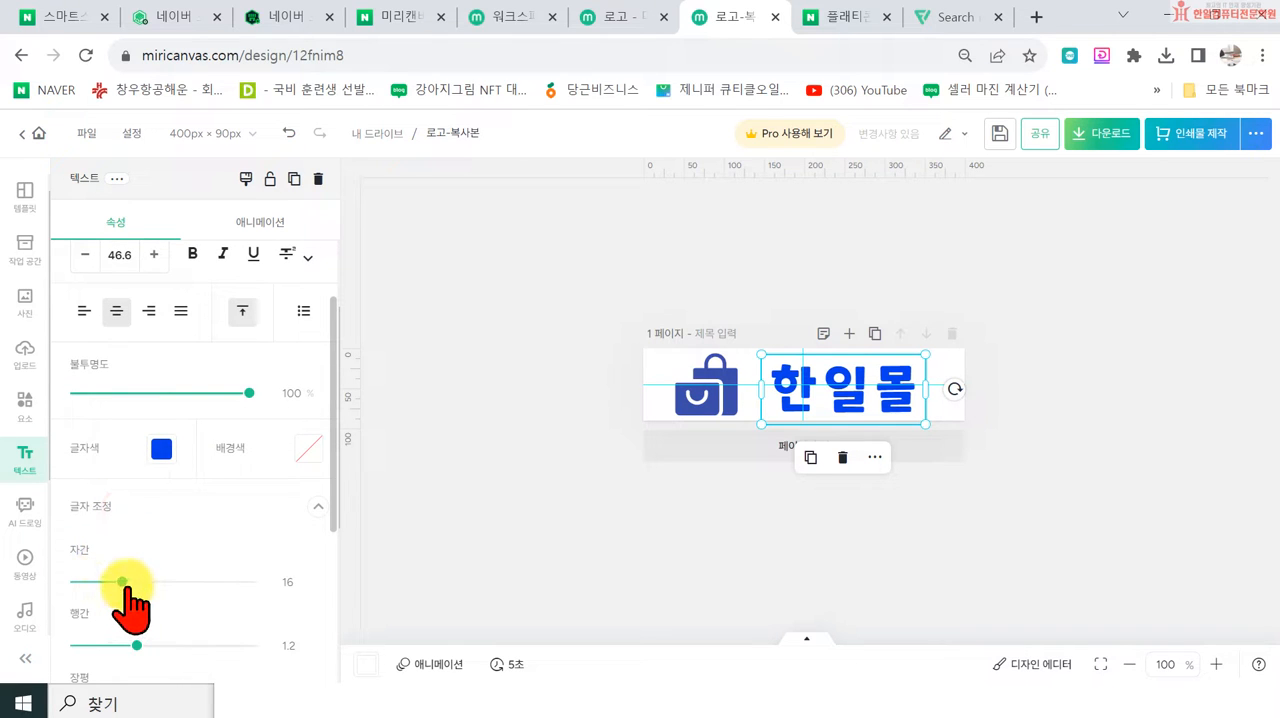
drag(122, 582, 128, 581)
drag(925, 419, 942, 425)
click(893, 425)
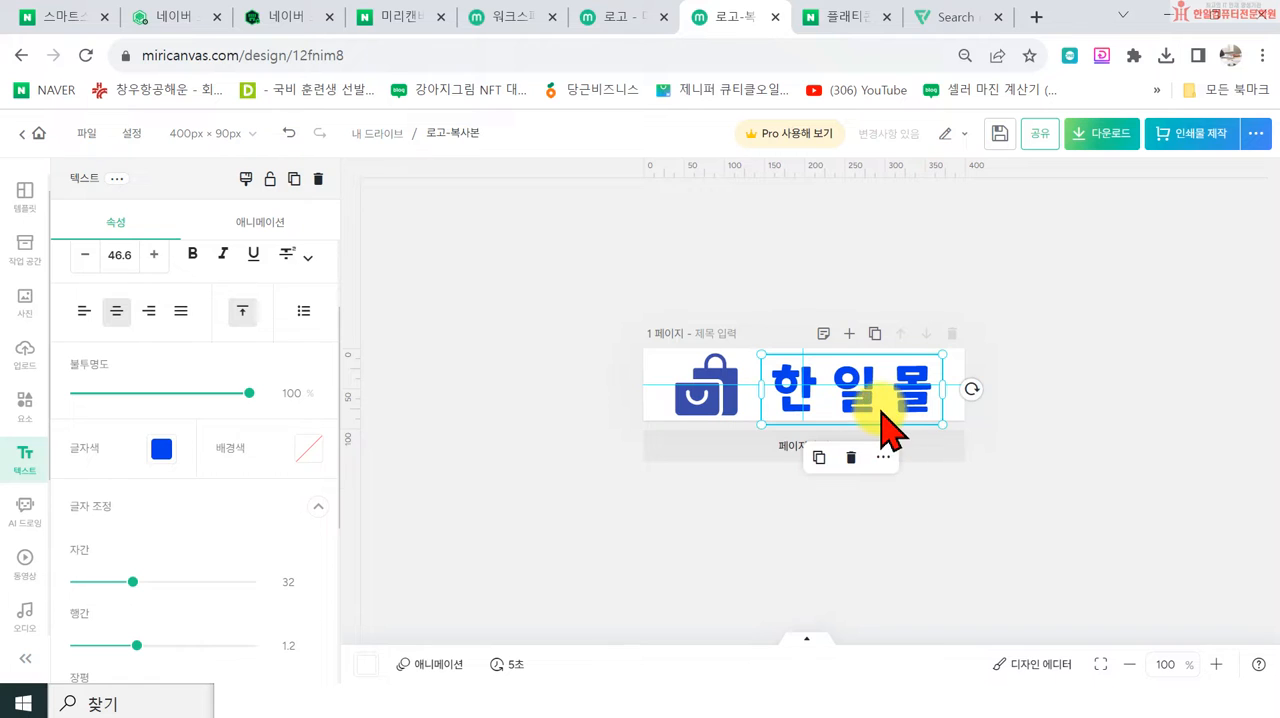
key(Left)
key(Left)
key(Left)
key(Left)
key(Left)
key(Left)
key(Left)
key(Left)
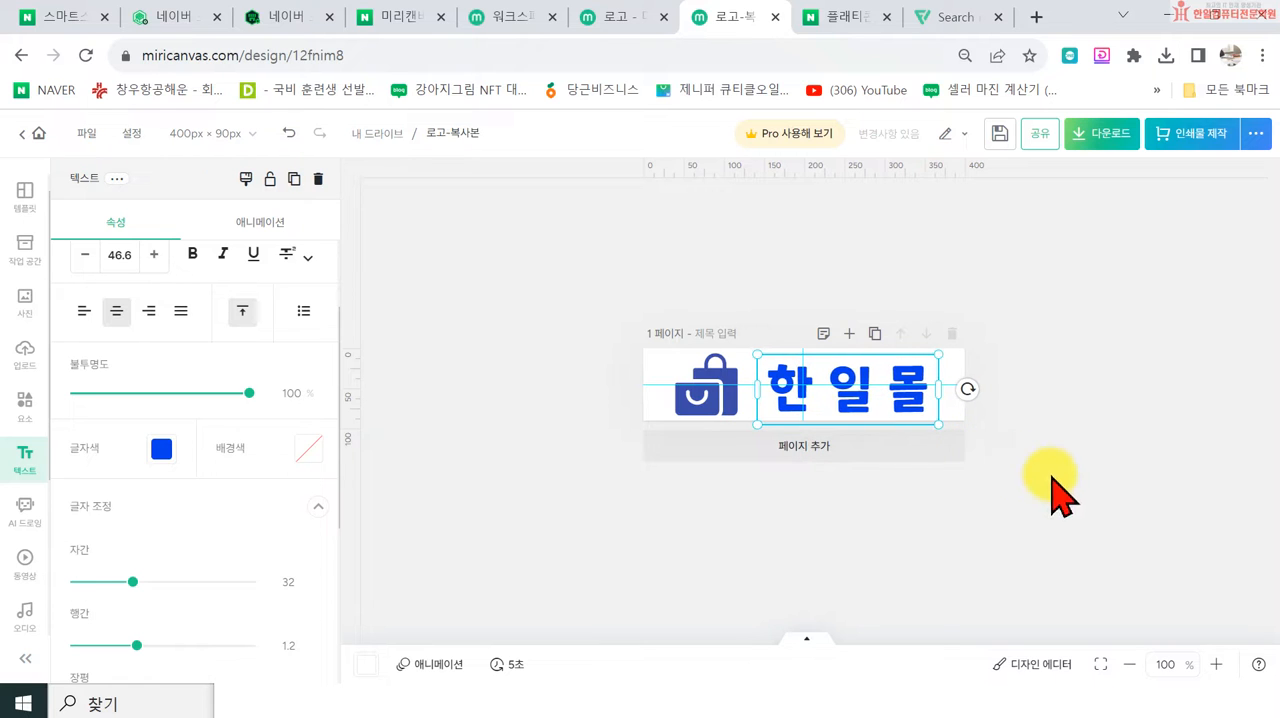
click(1113, 490)
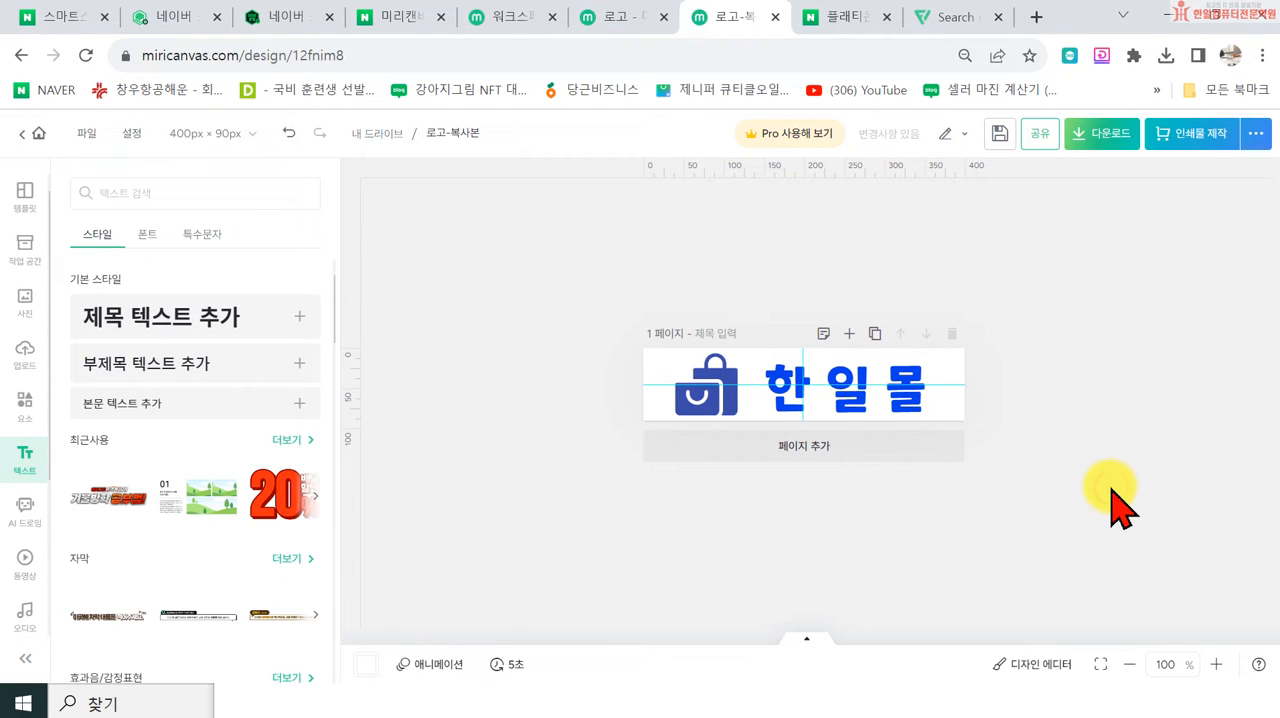
Step: Align the bag icon and 한일몰 text to 중간, try the 가운데 alignment as well and undo it
click(728, 385)
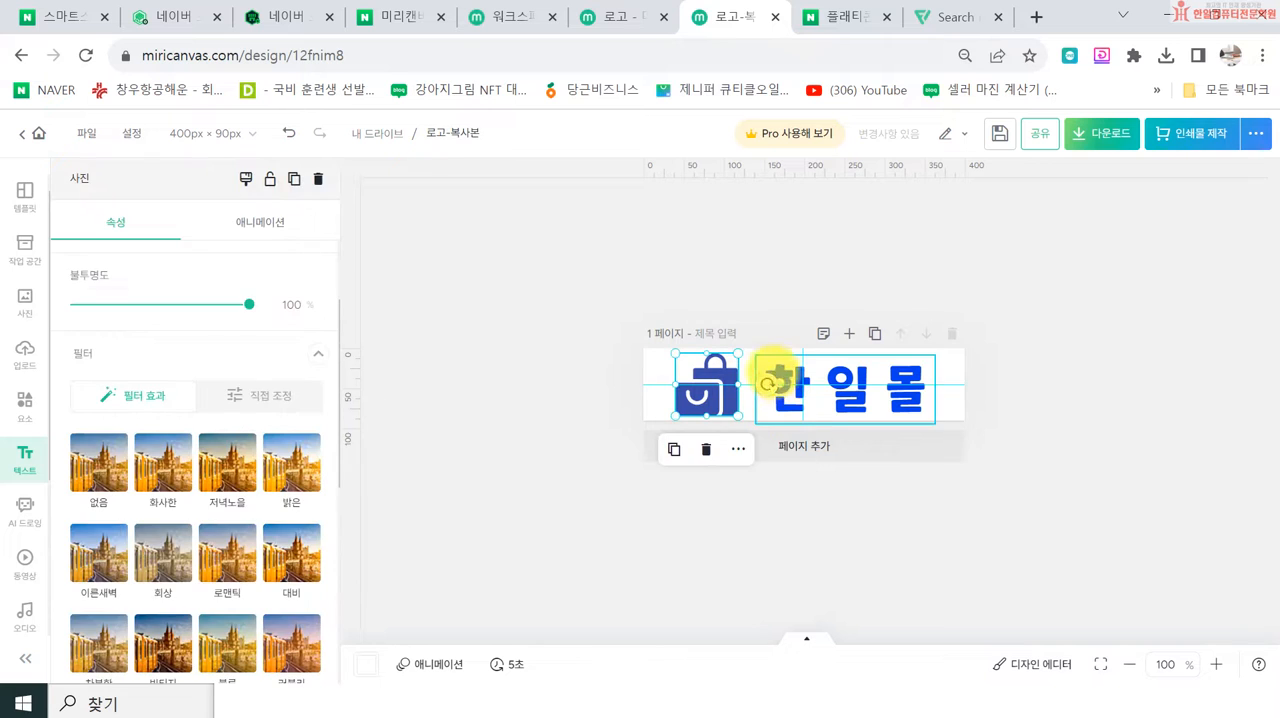
click(980, 518)
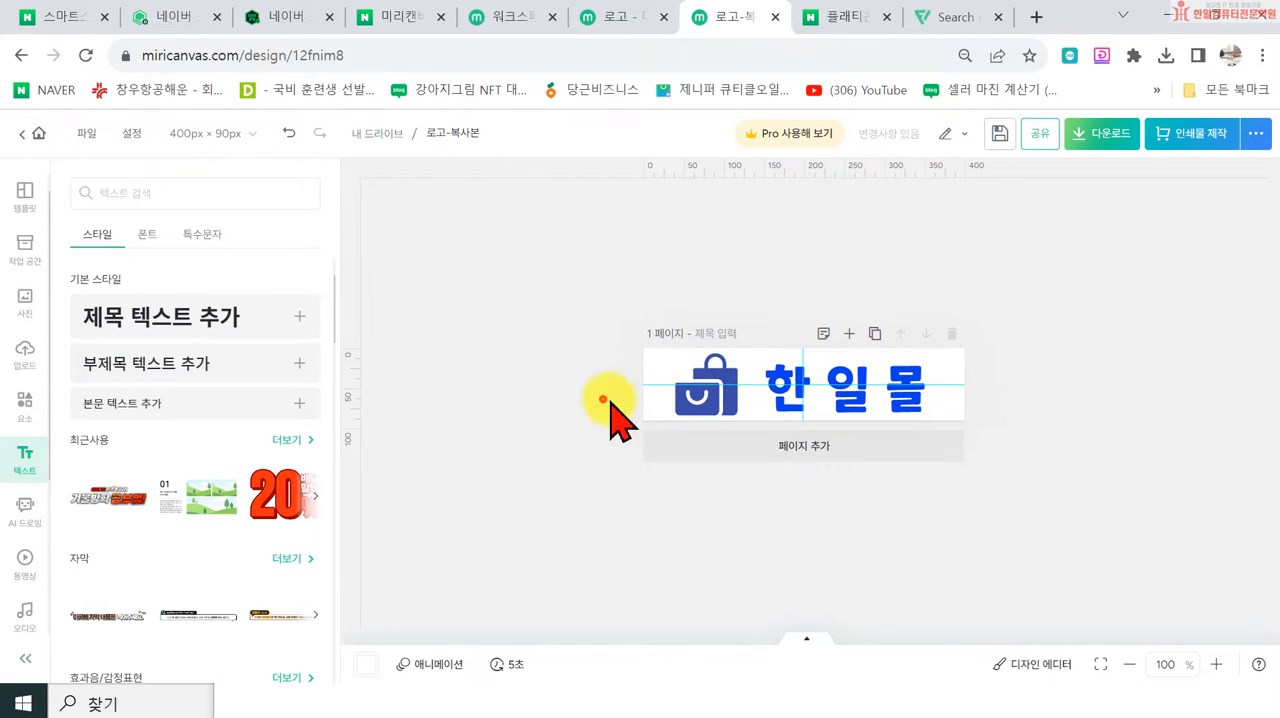
click(880, 390)
drag(551, 340, 932, 505)
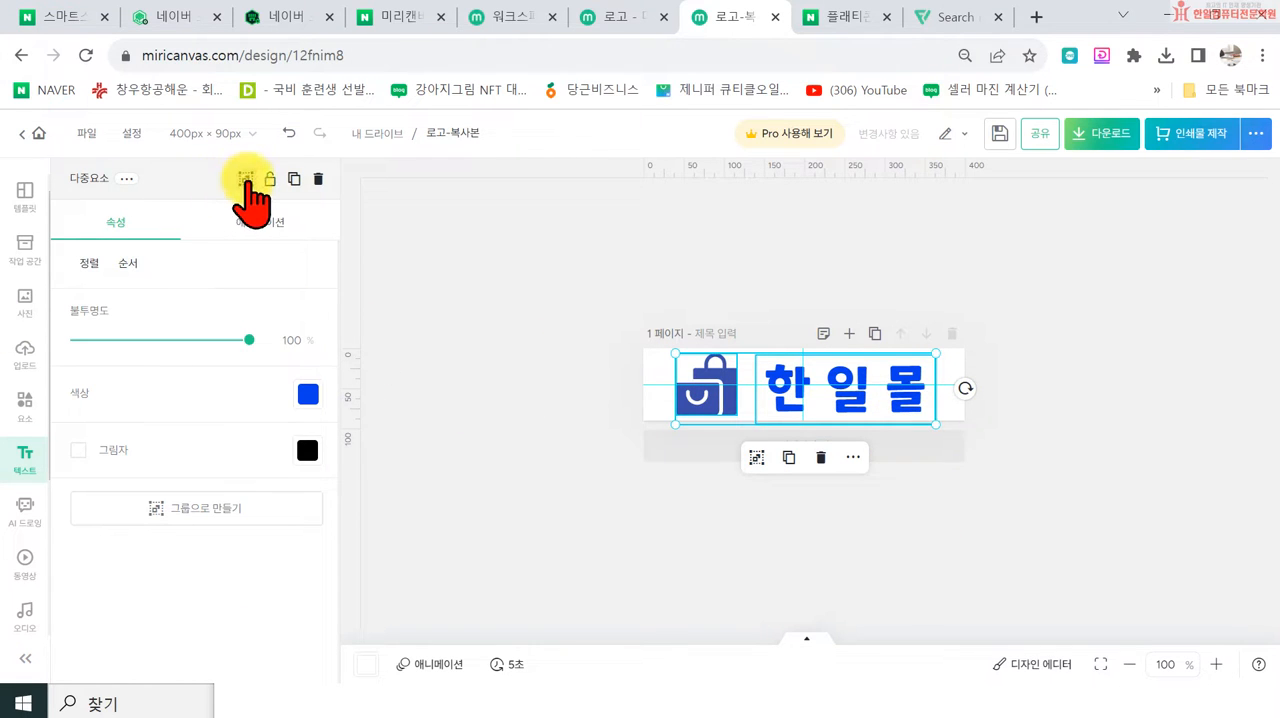
click(95, 264)
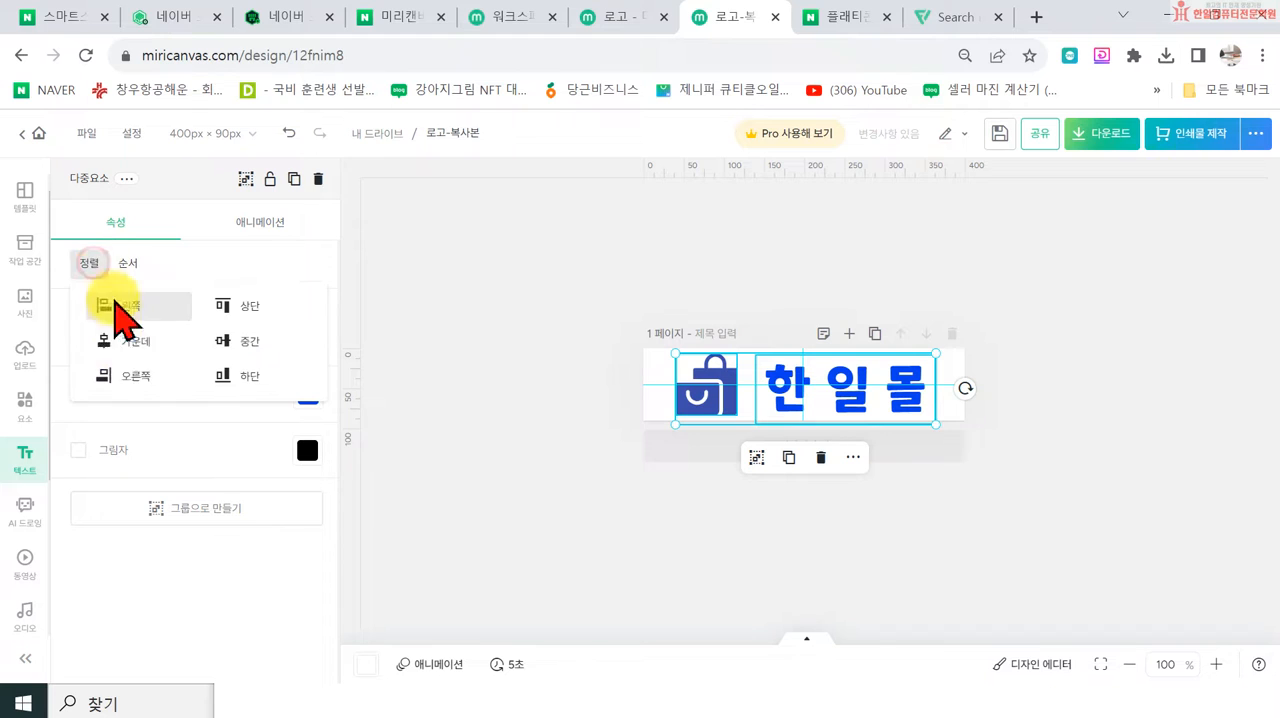
click(258, 345)
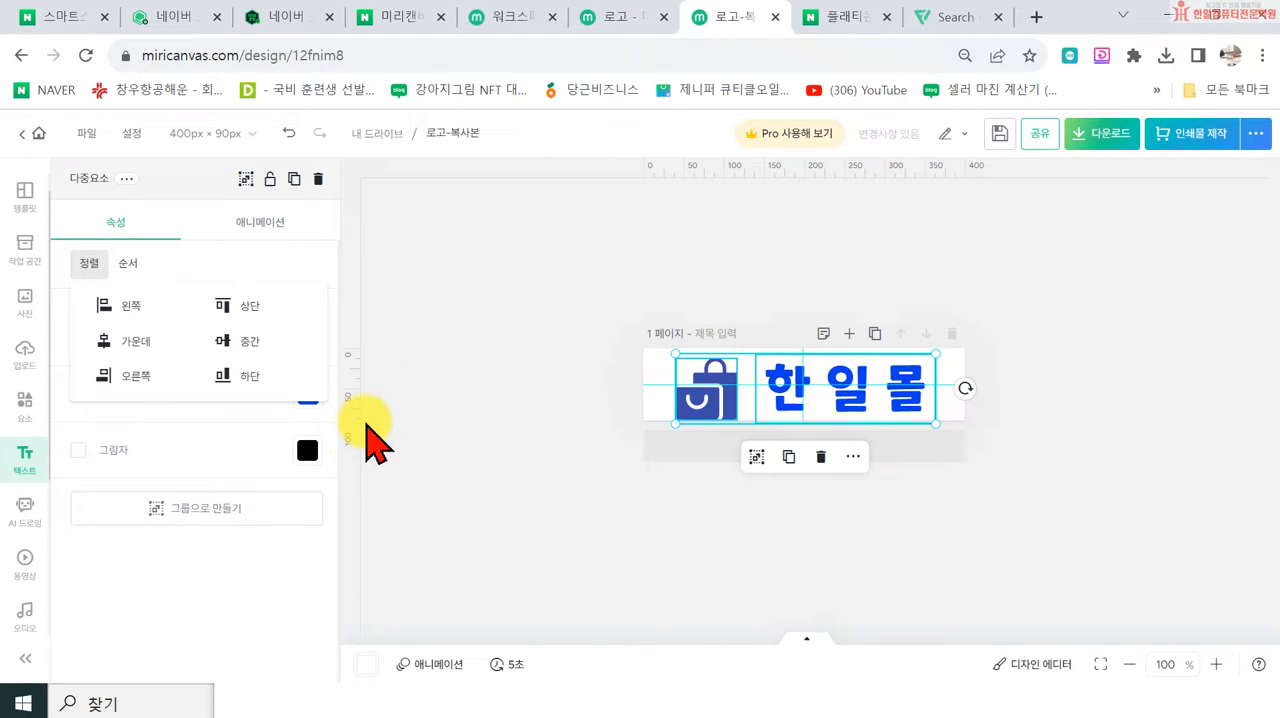
click(120, 342)
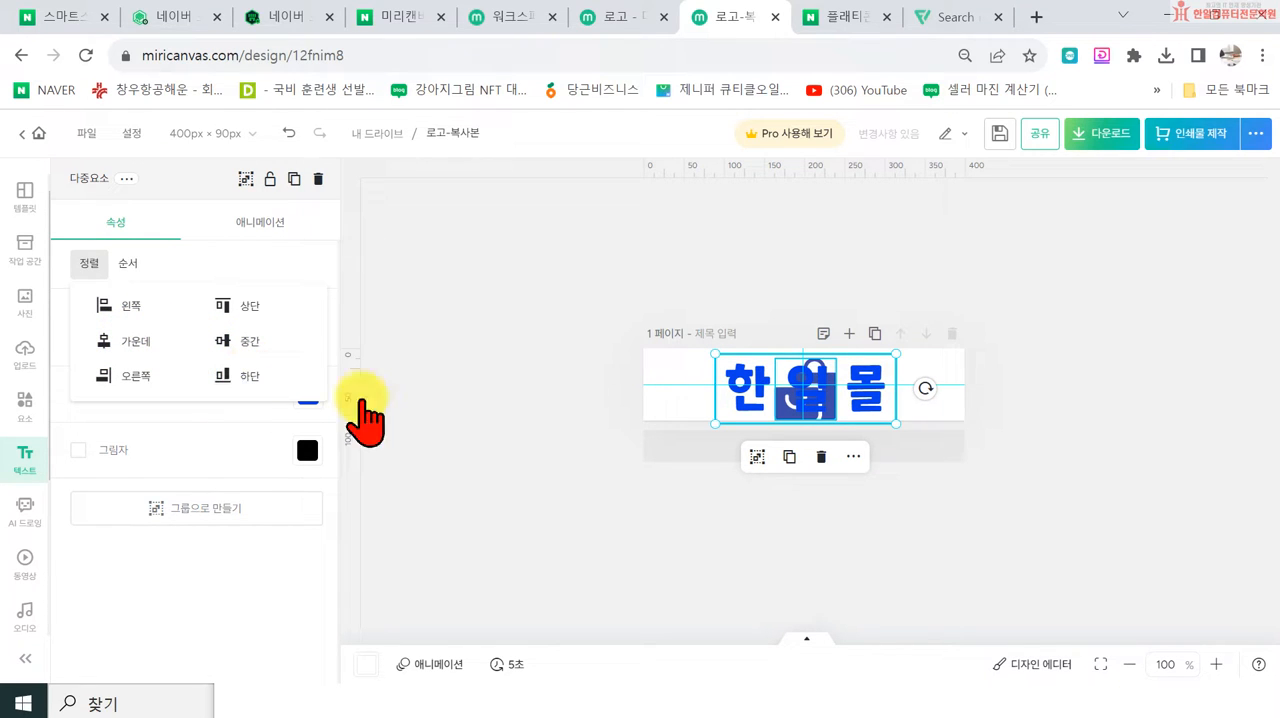
click(287, 134)
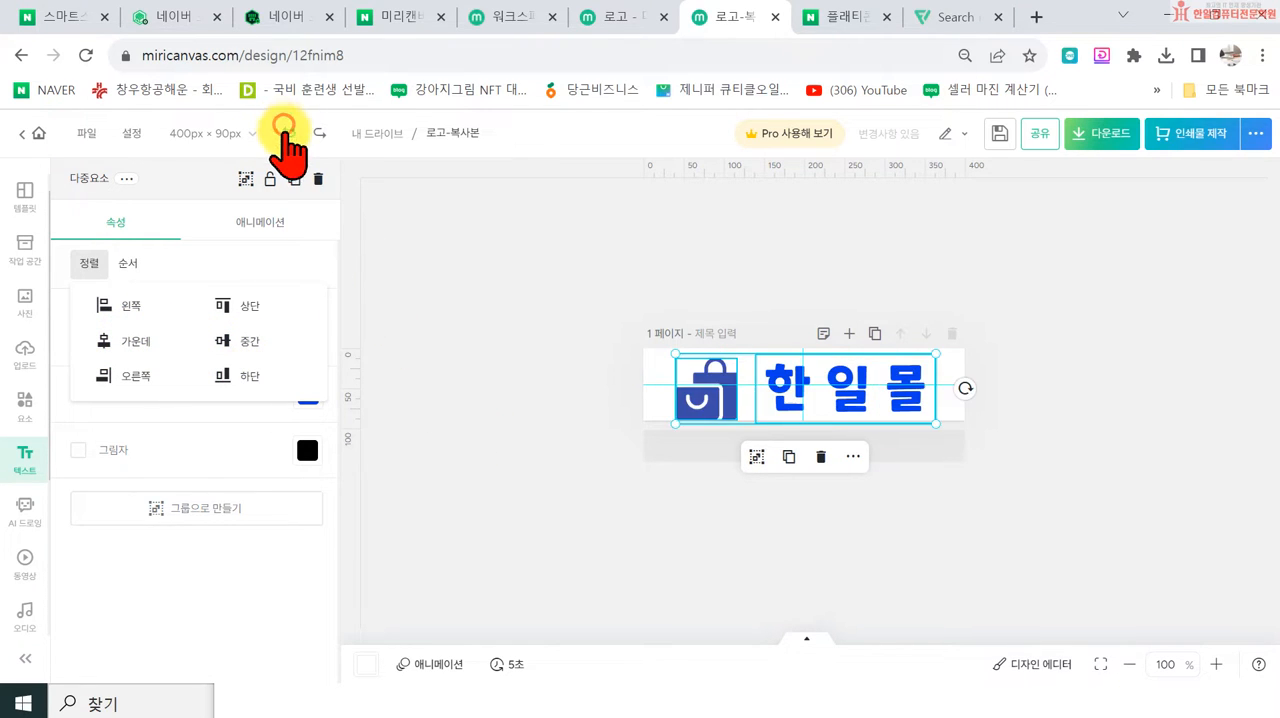
Step: Move the bag icon slightly up beside the 한일몰 text
click(713, 402)
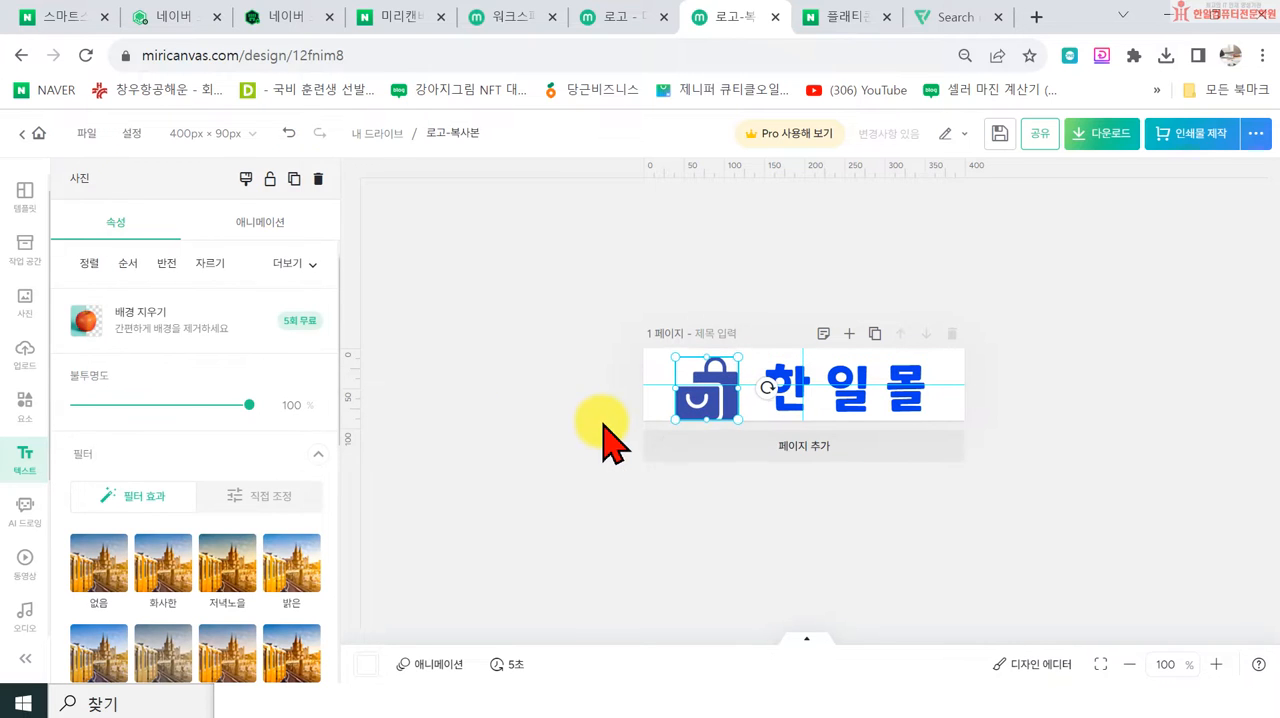
click(676, 489)
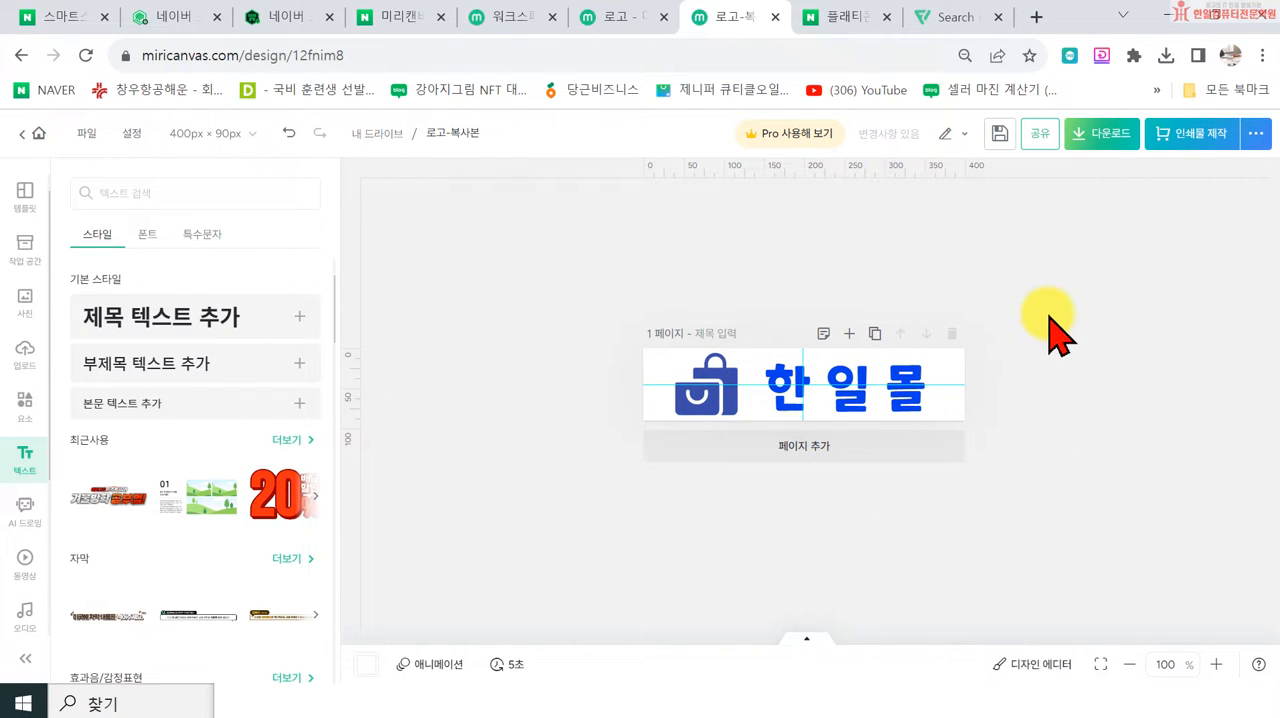
Step: Download the logo as a high-resolution PNG with a transparent background, saved as 로고40090 in the 수정스마트스토어 folder
click(1122, 142)
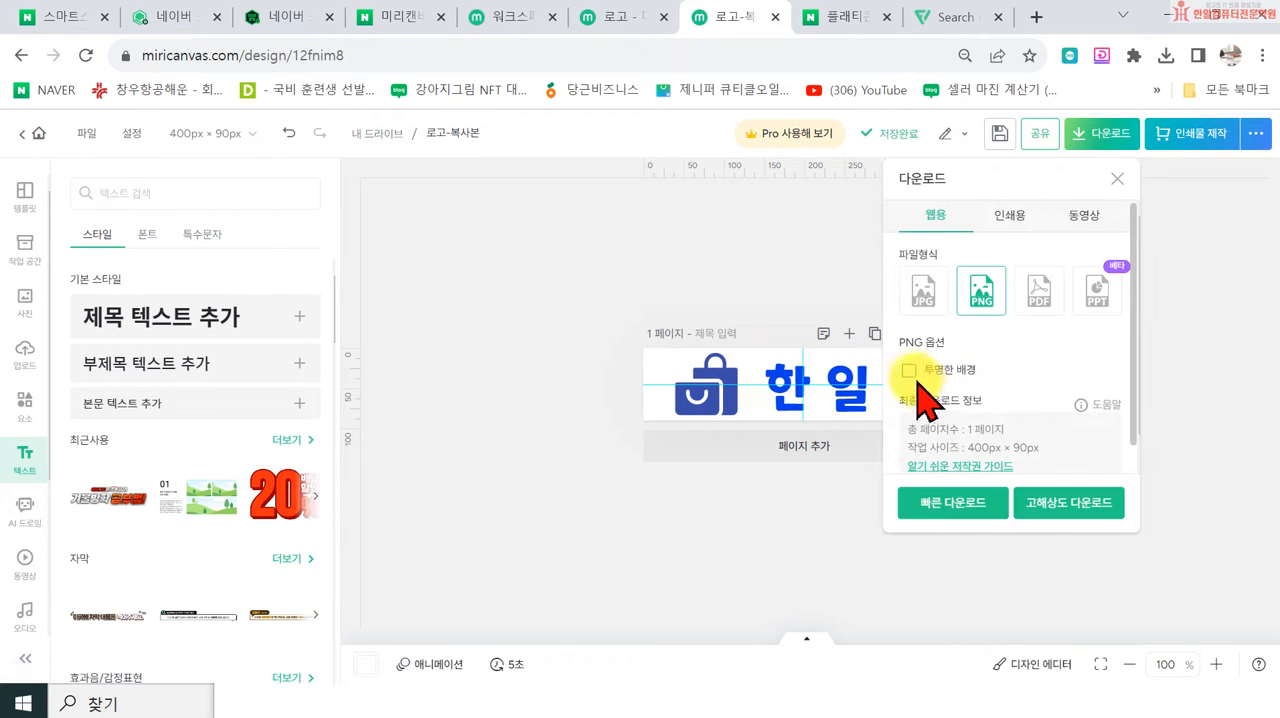
click(1068, 508)
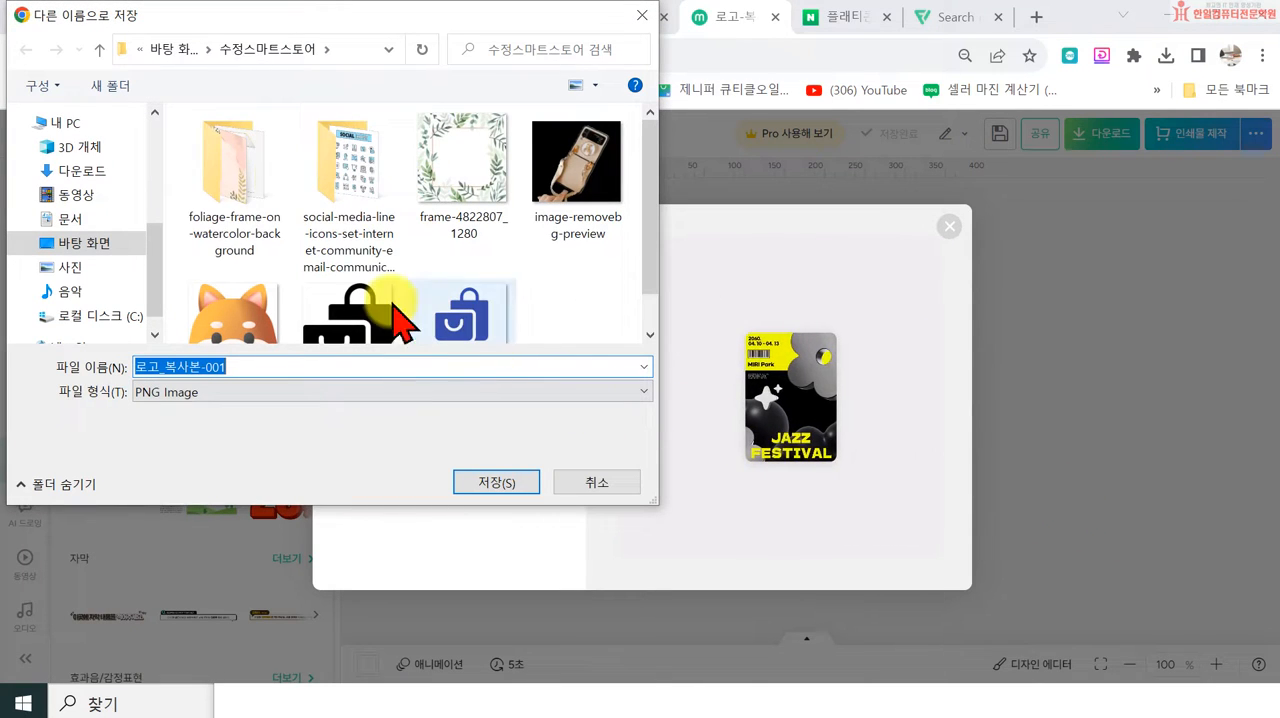
scroll(486, 306, down, 1)
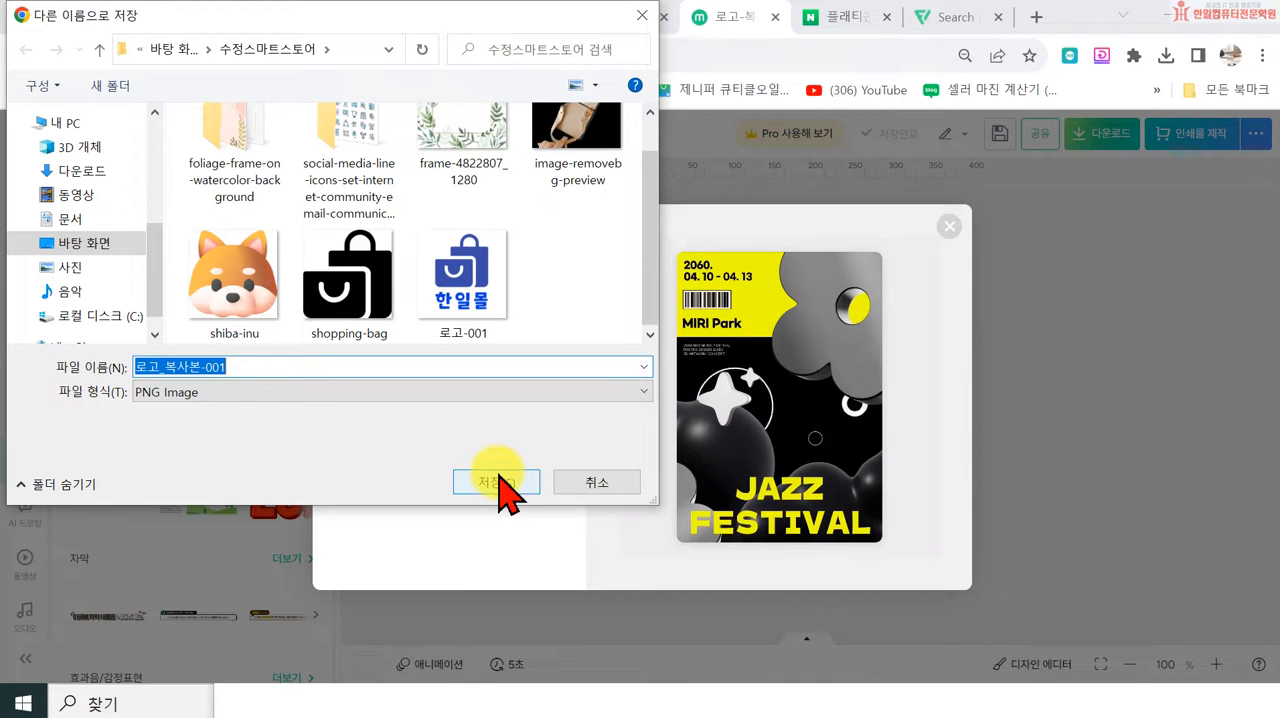
text(로)
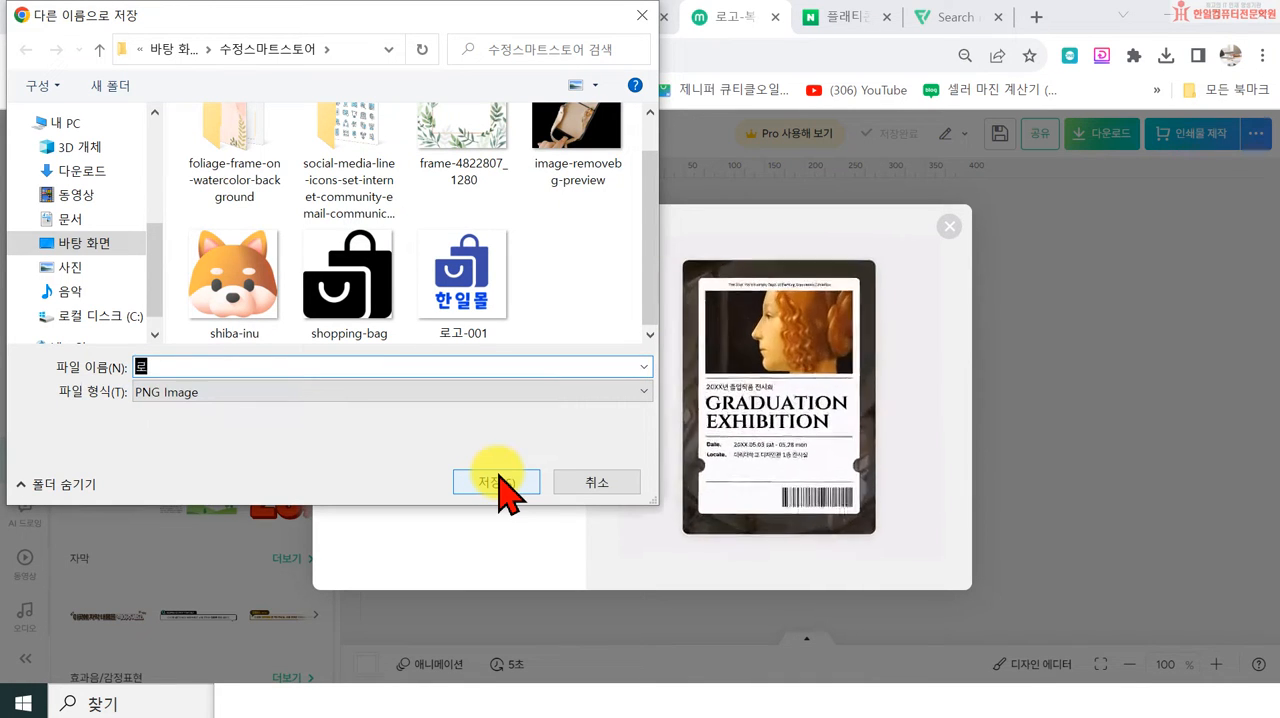
text(고)
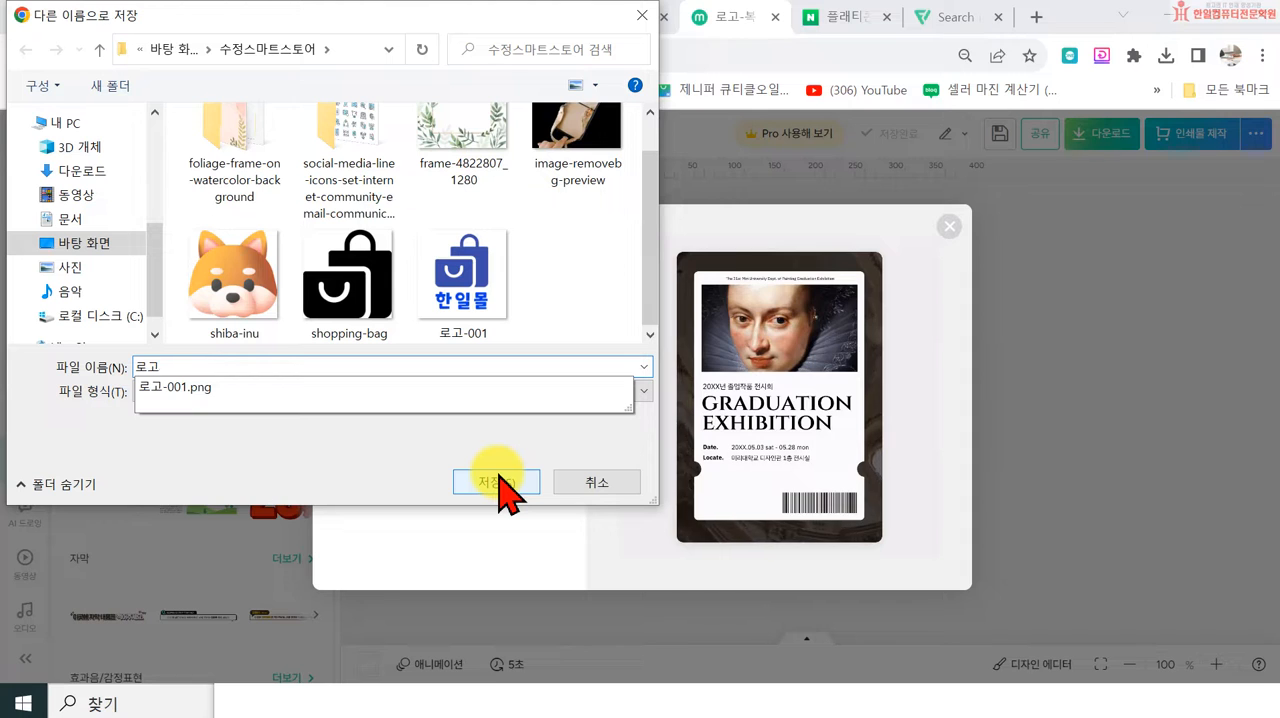
text(400900)
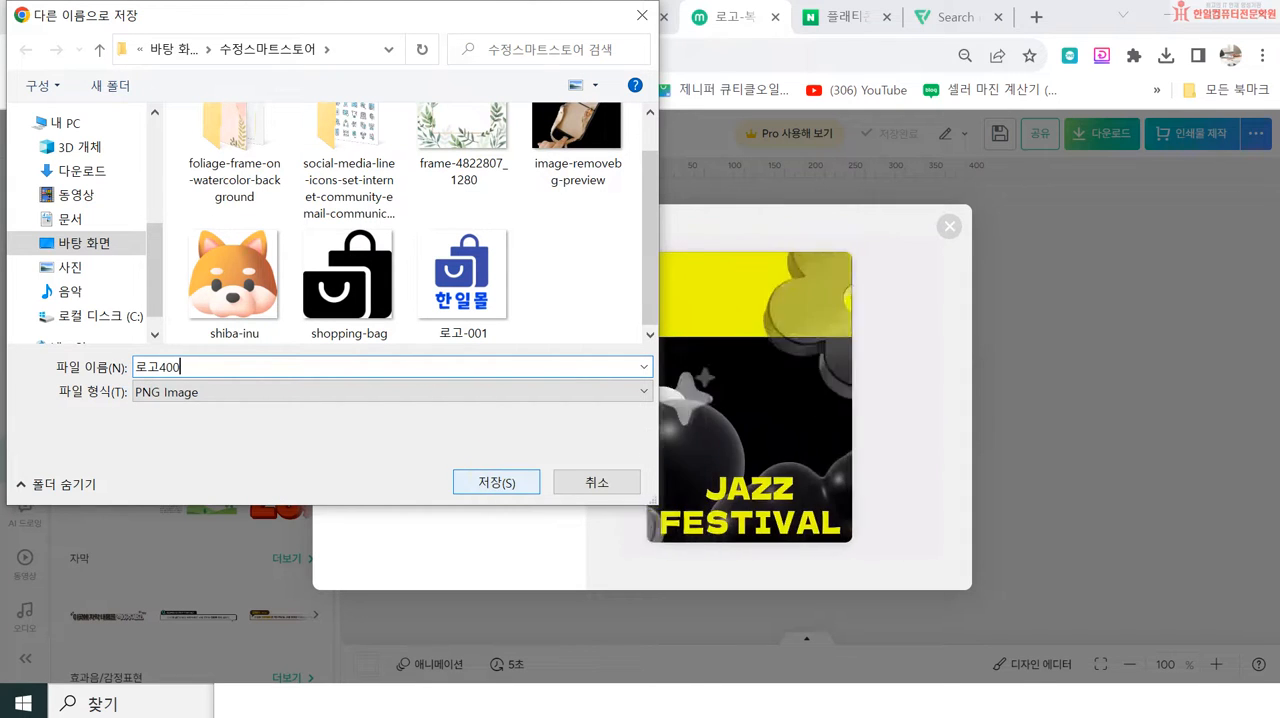
key(BackSpace)
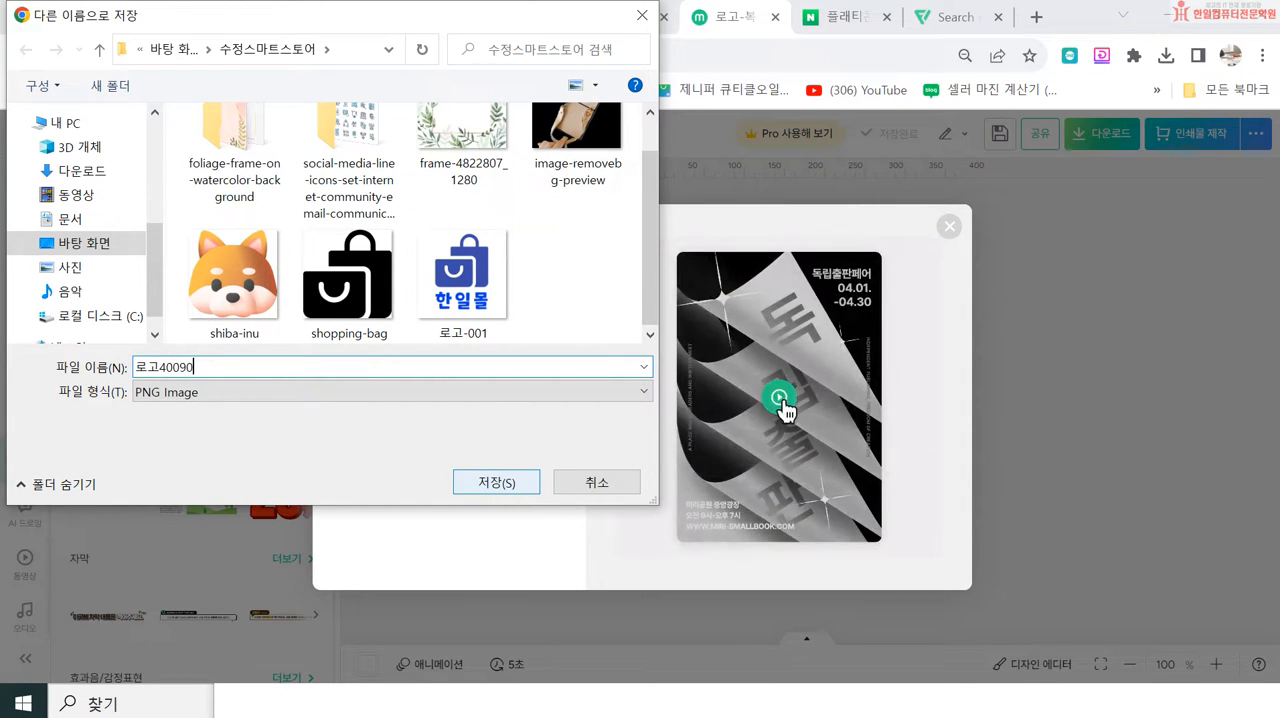
click(180, 367)
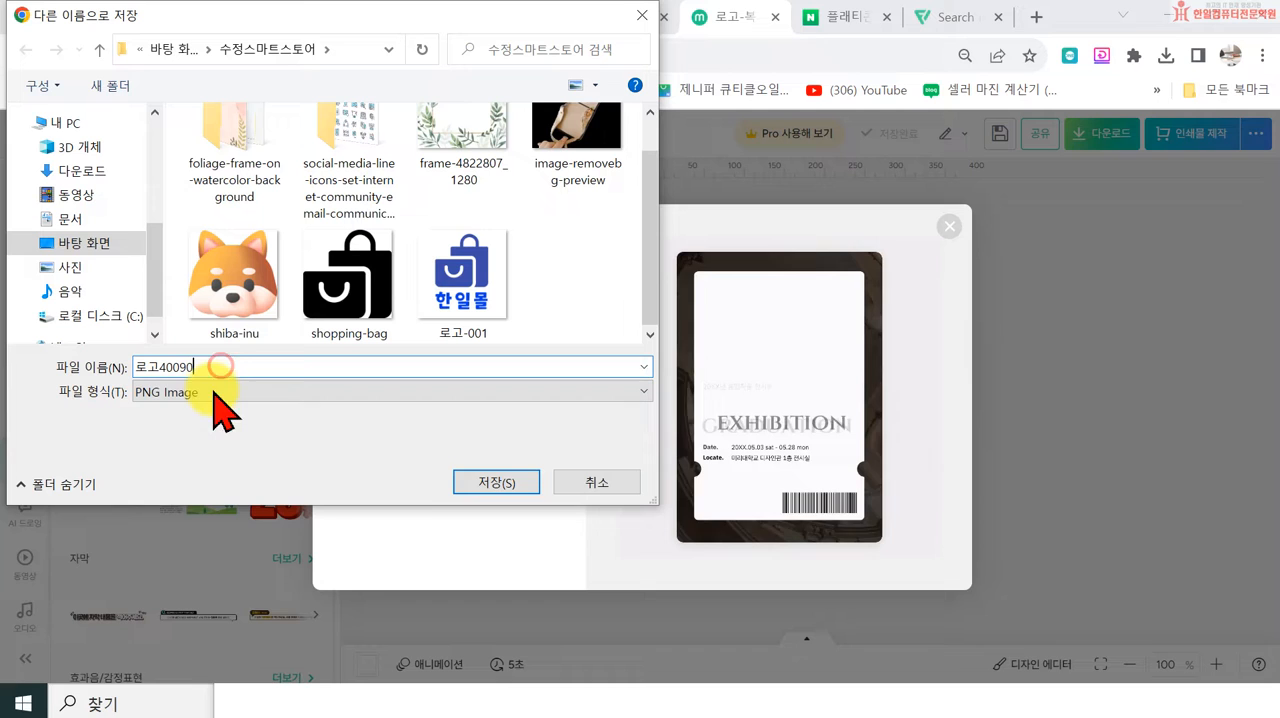
click(494, 485)
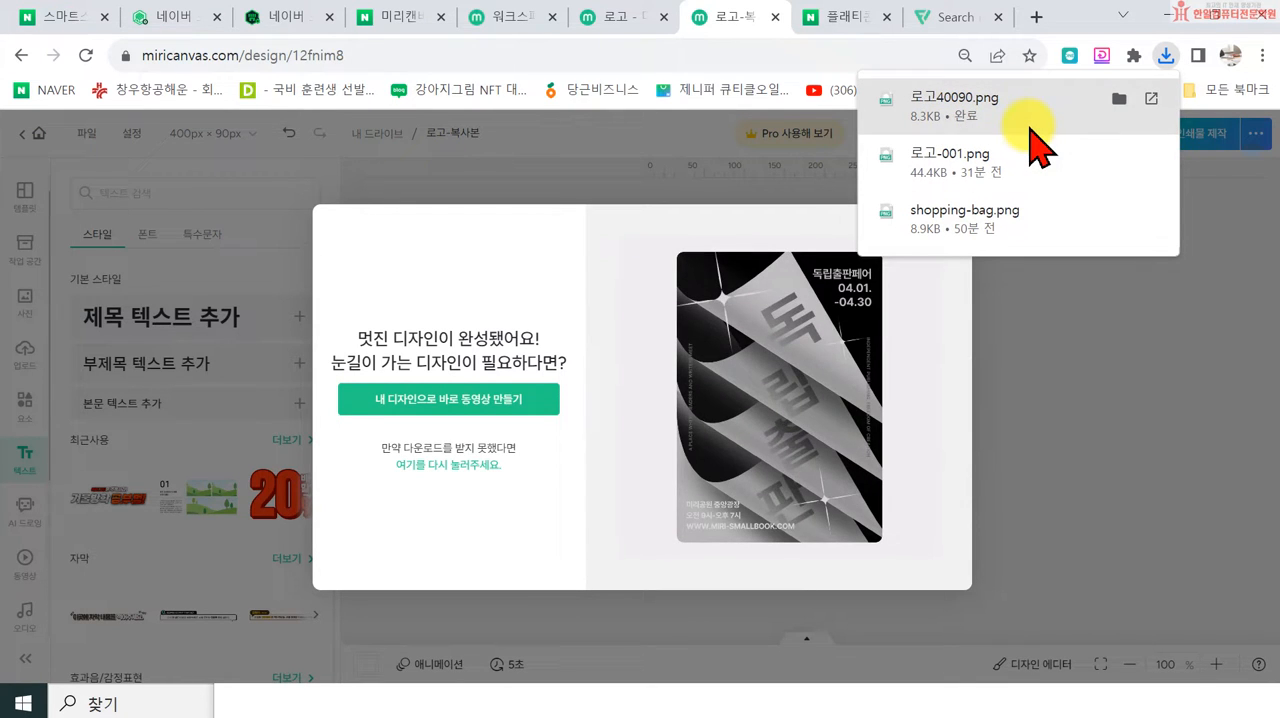
Step: Switch to 스마트스토어 관리, replace the PC store-name logo with 로고40090, apply it and show the PC preview
click(277, 23)
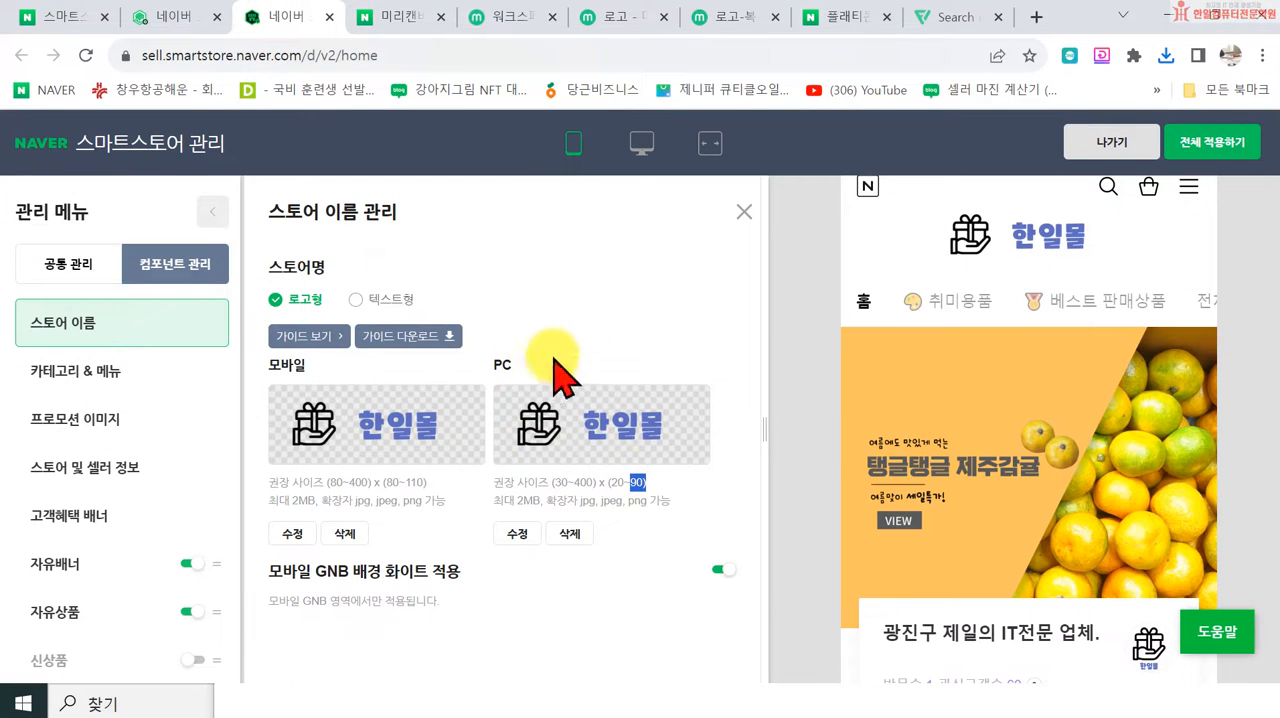
click(583, 449)
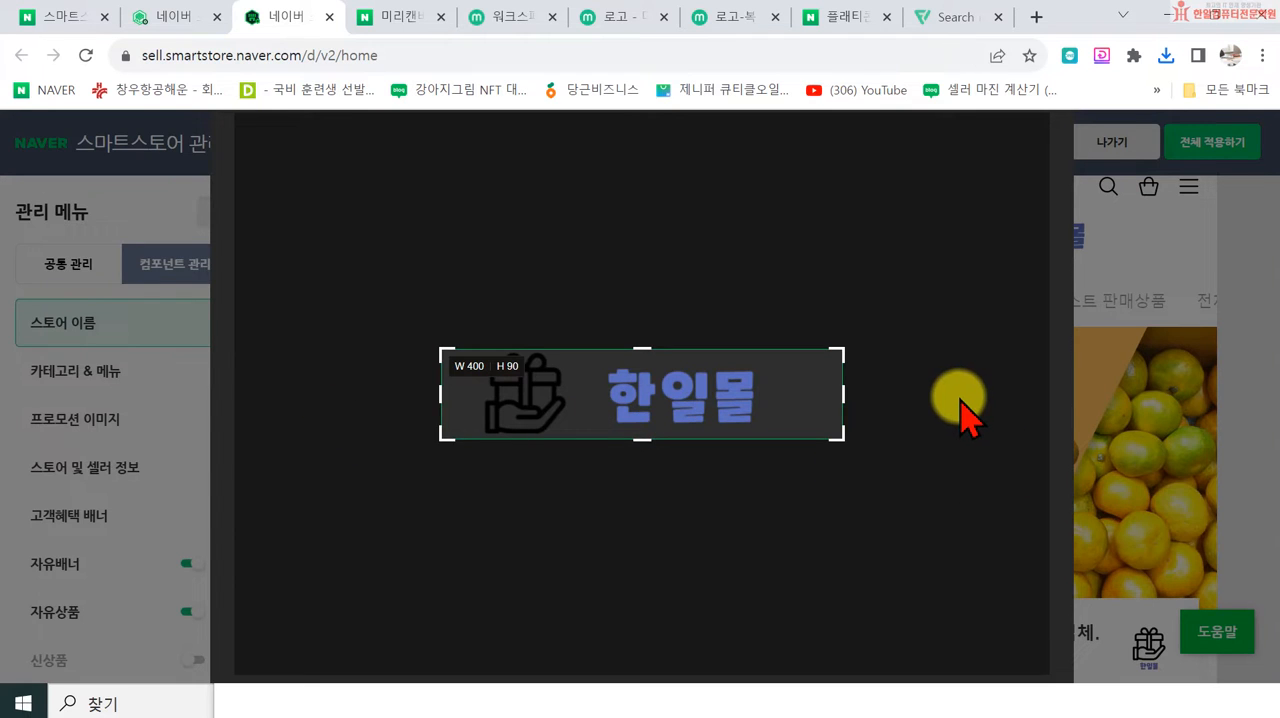
key(ctrl+minus)
key(ctrl+minus)
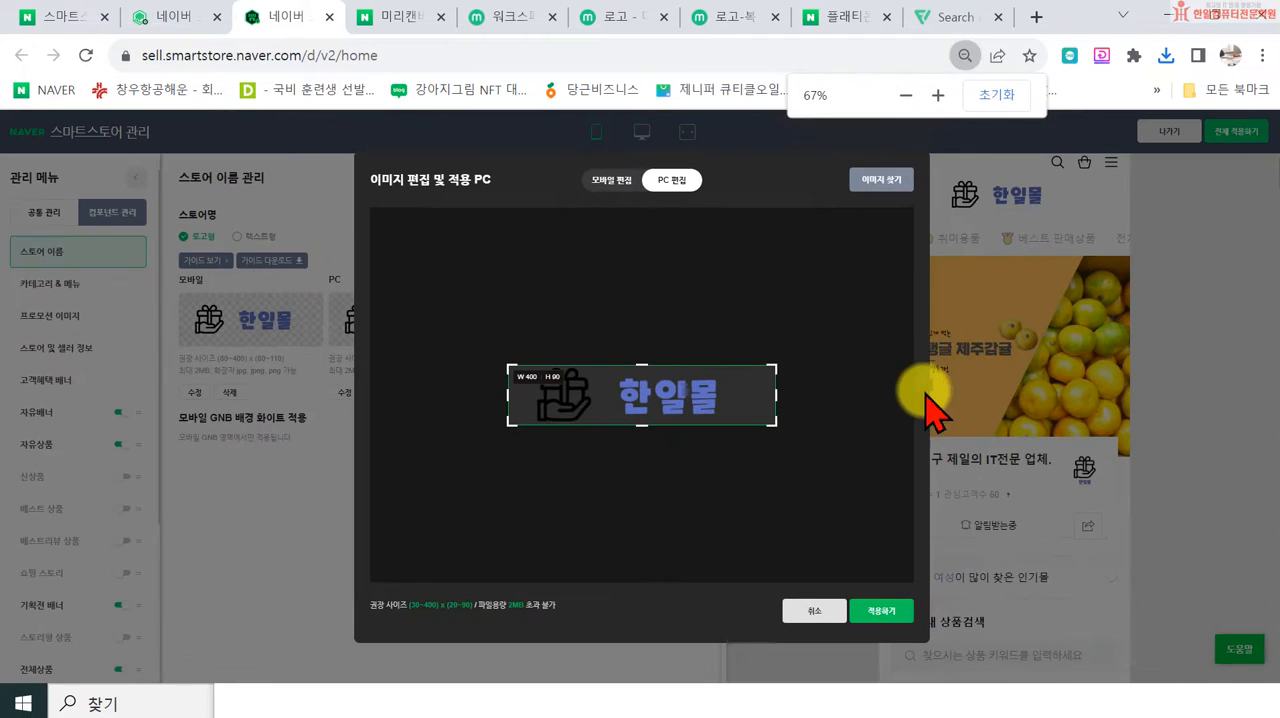
click(880, 180)
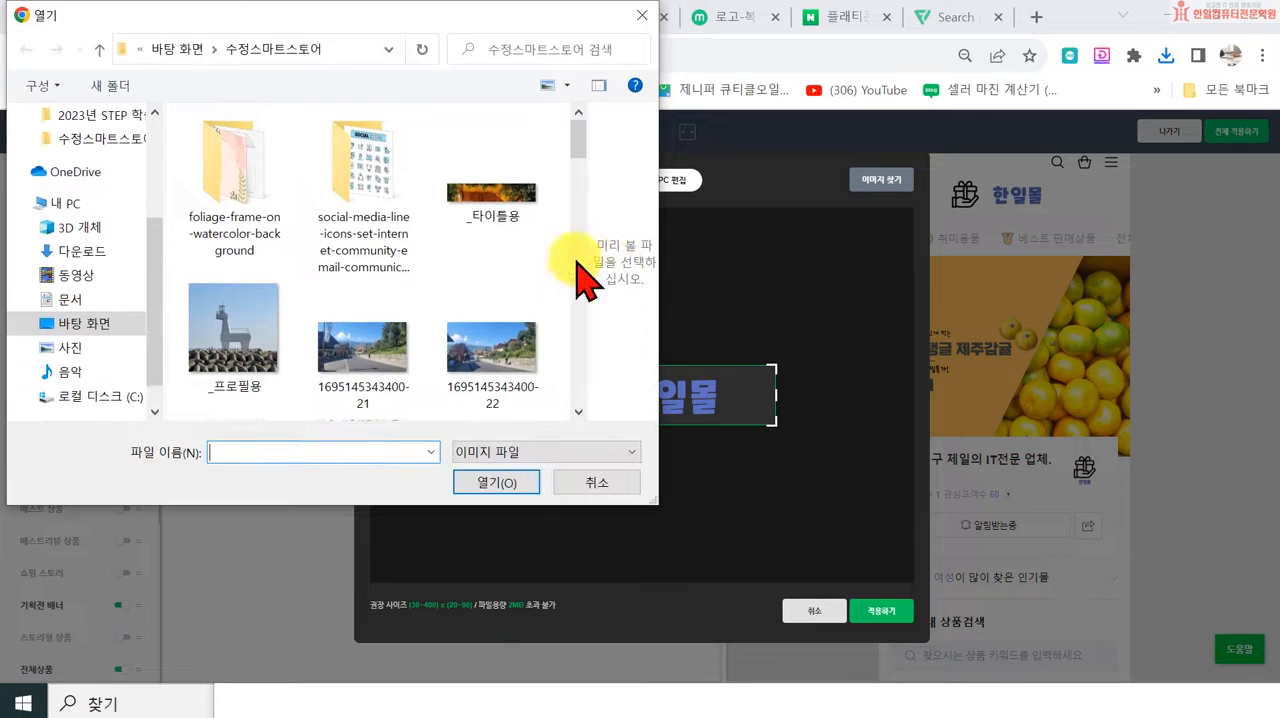
scroll(395, 290, down, 10)
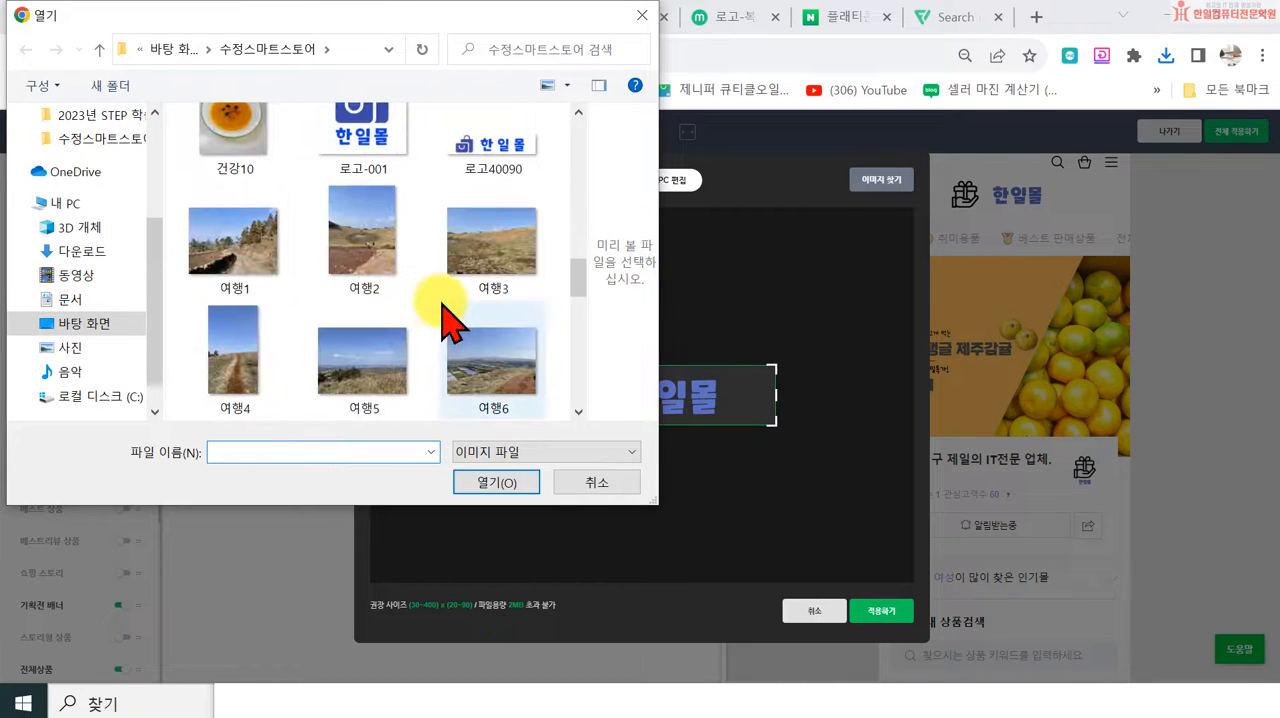
click(490, 150)
click(496, 482)
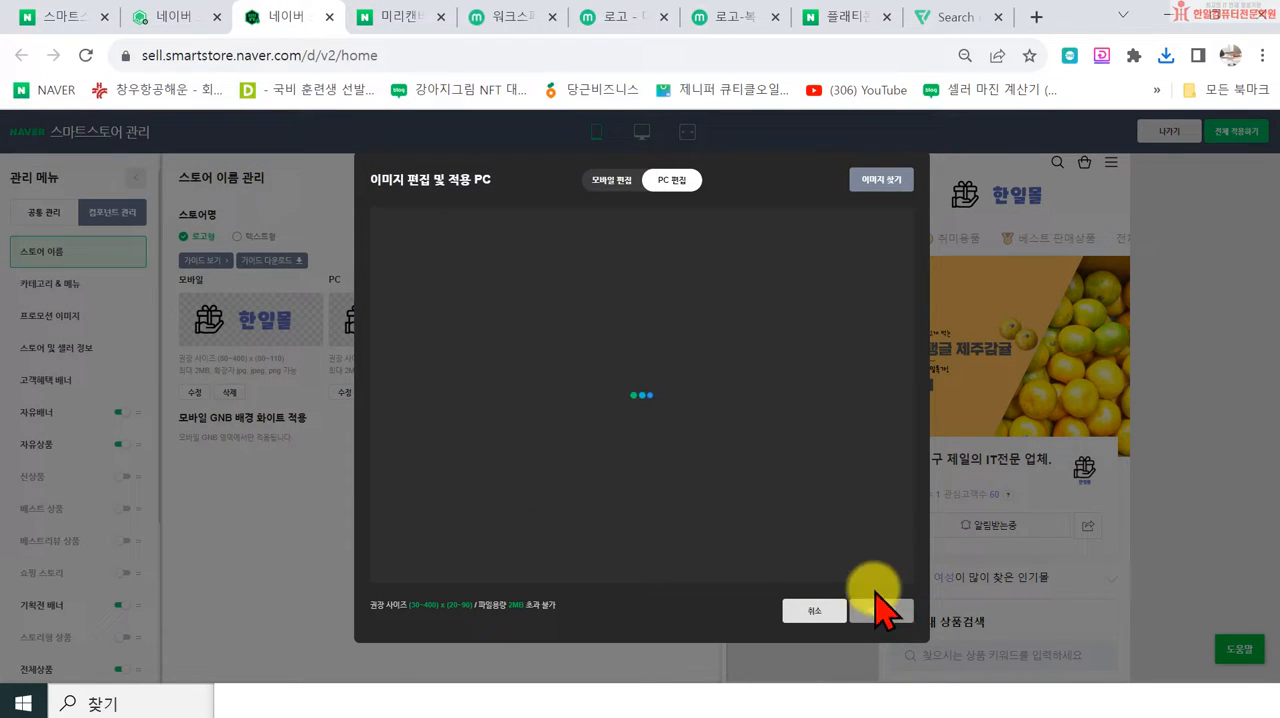
click(893, 614)
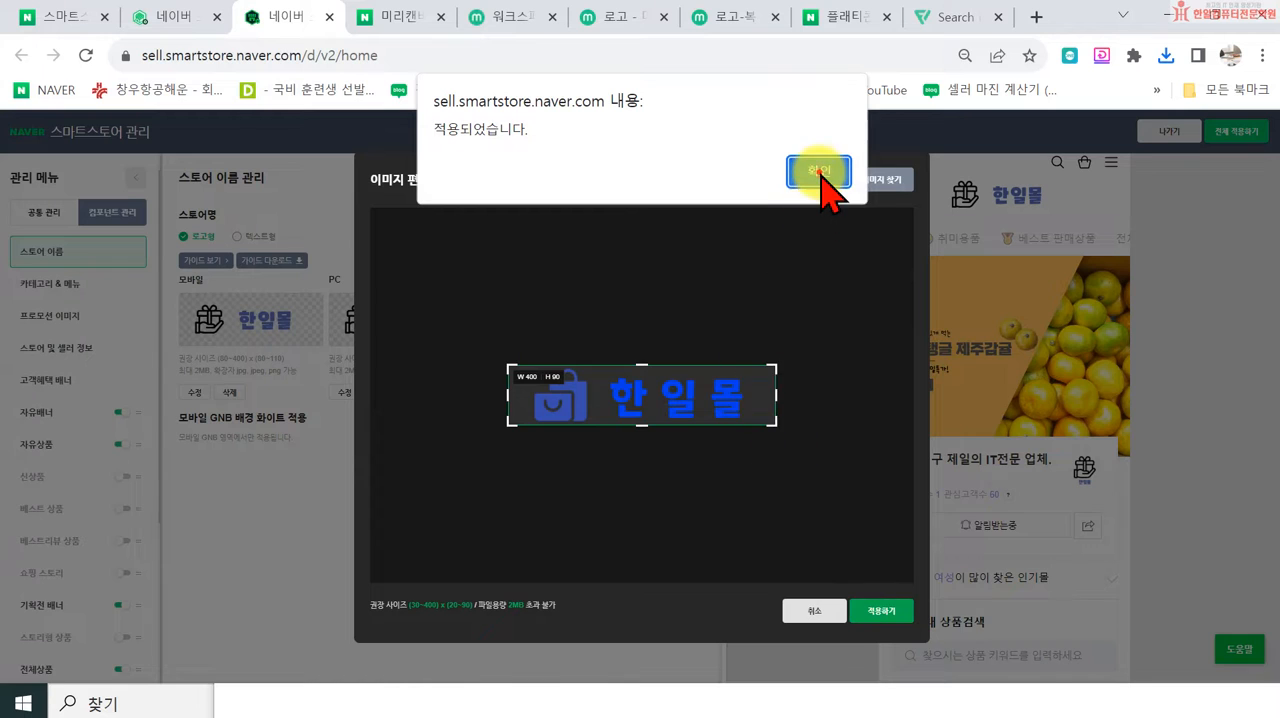
click(820, 168)
click(641, 131)
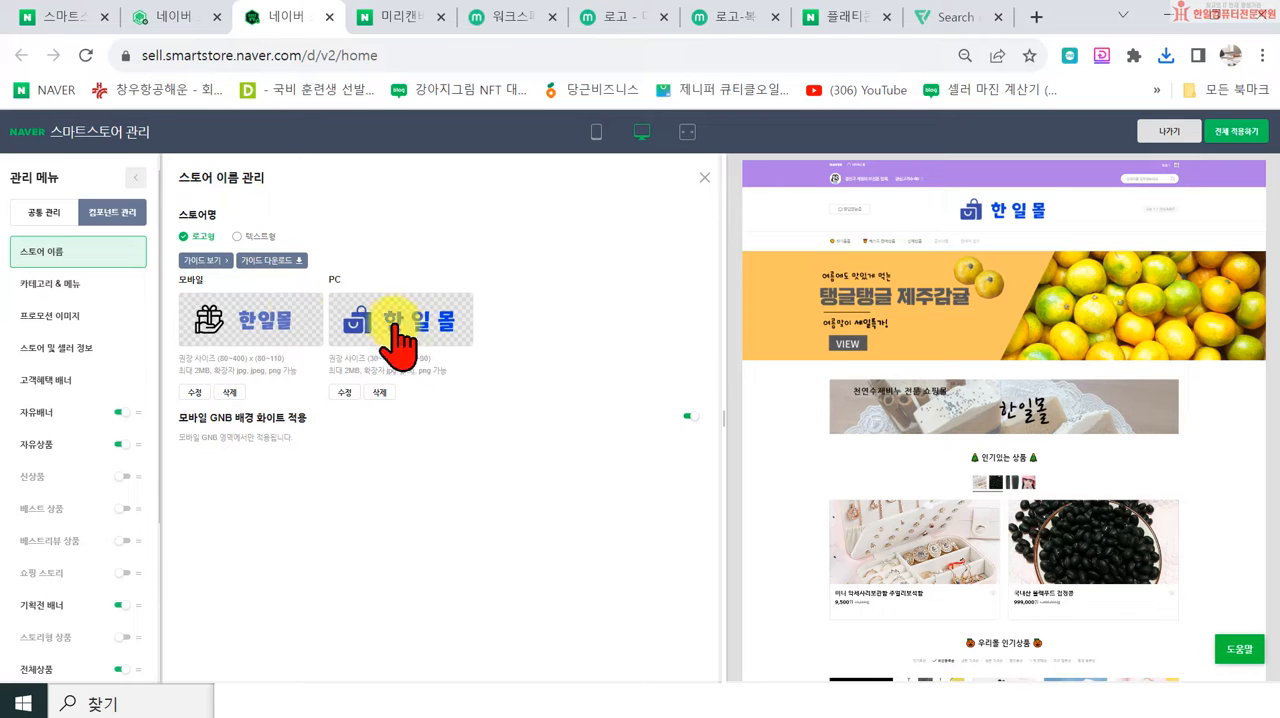
Step: Replace the 모바일 store-name logo with the 로고40090 image and apply it
click(246, 330)
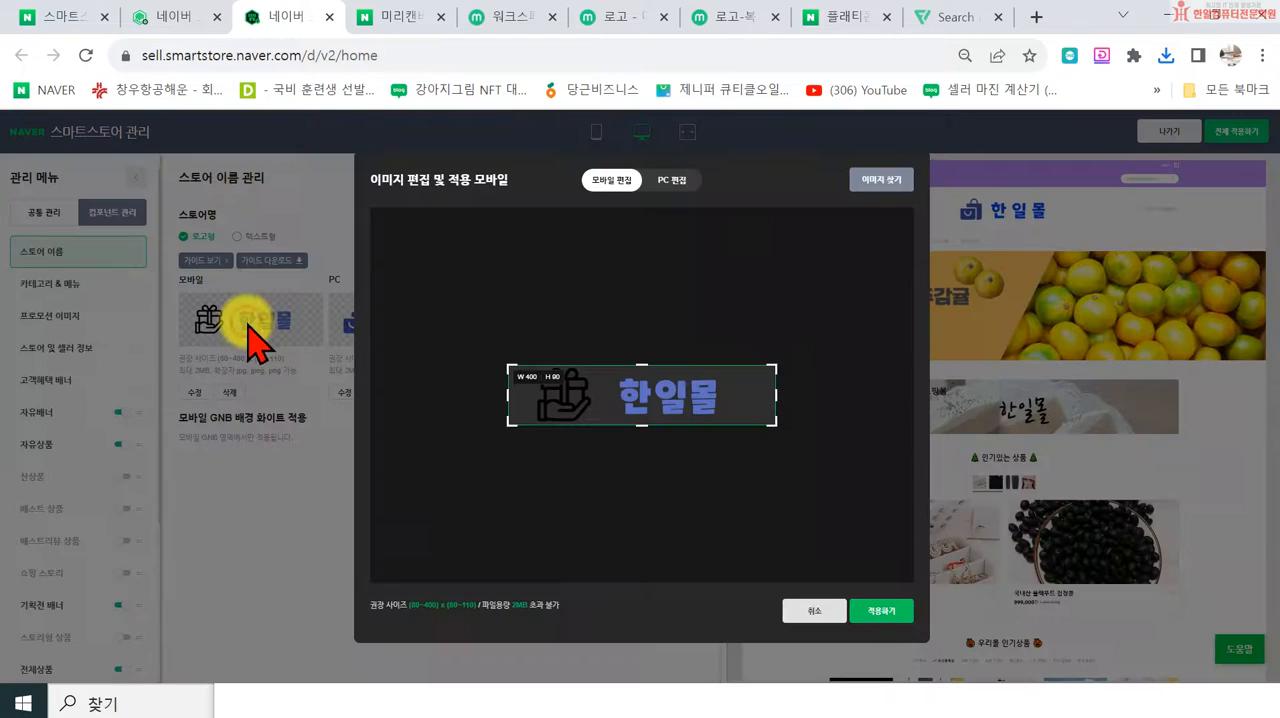
click(881, 181)
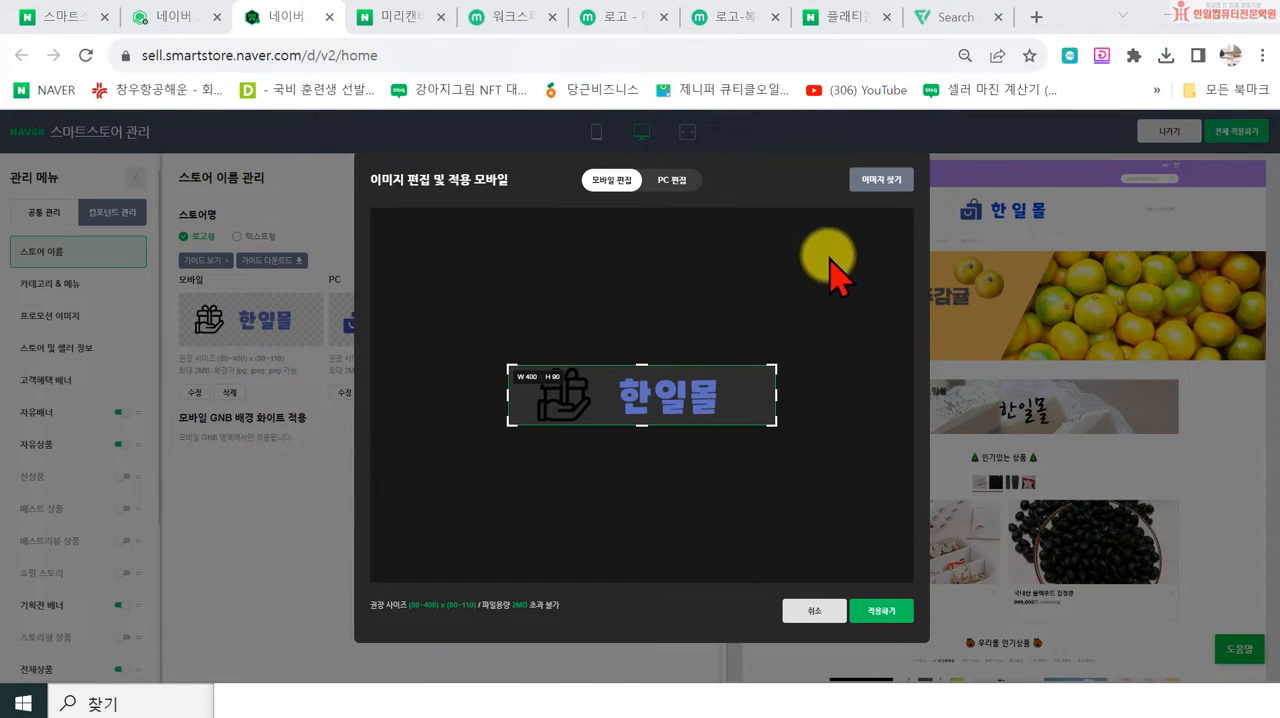
scroll(480, 320, down, 10)
scroll(485, 345, down, 3)
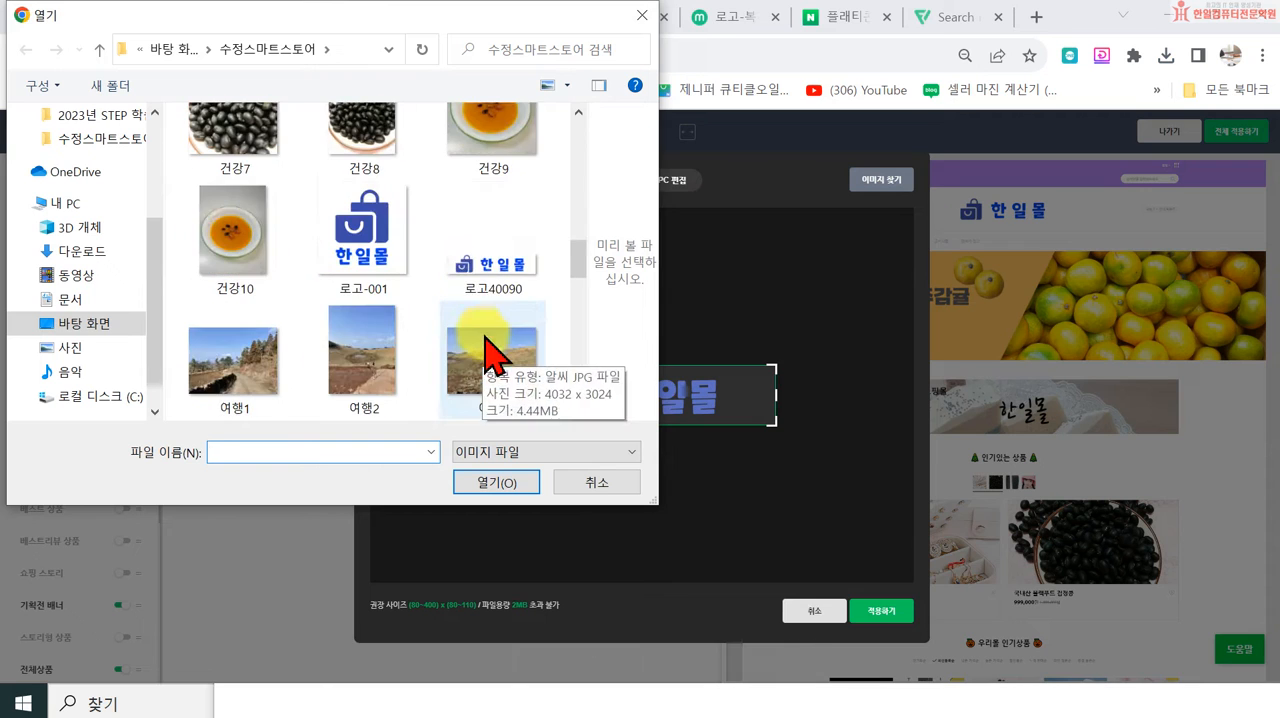
click(496, 282)
click(488, 490)
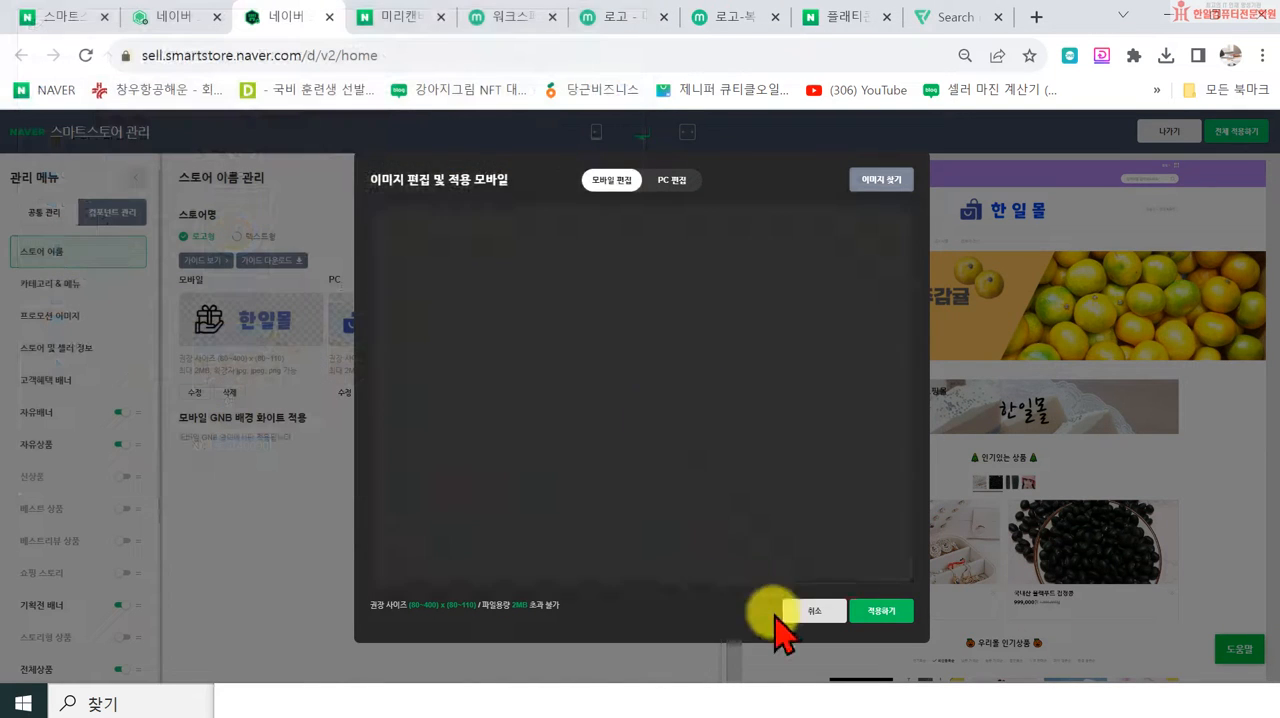
click(868, 612)
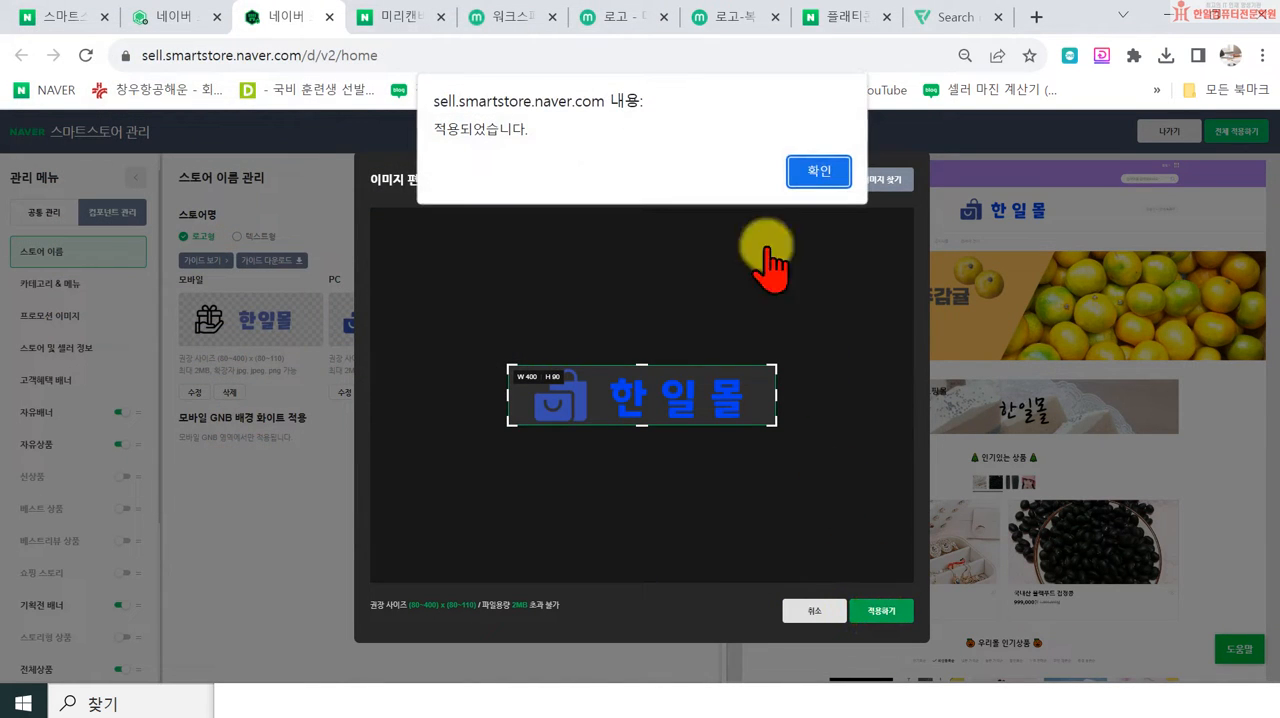
click(821, 174)
Step: Check the new store-name logo in the PC preview and in the mobile preview
click(596, 131)
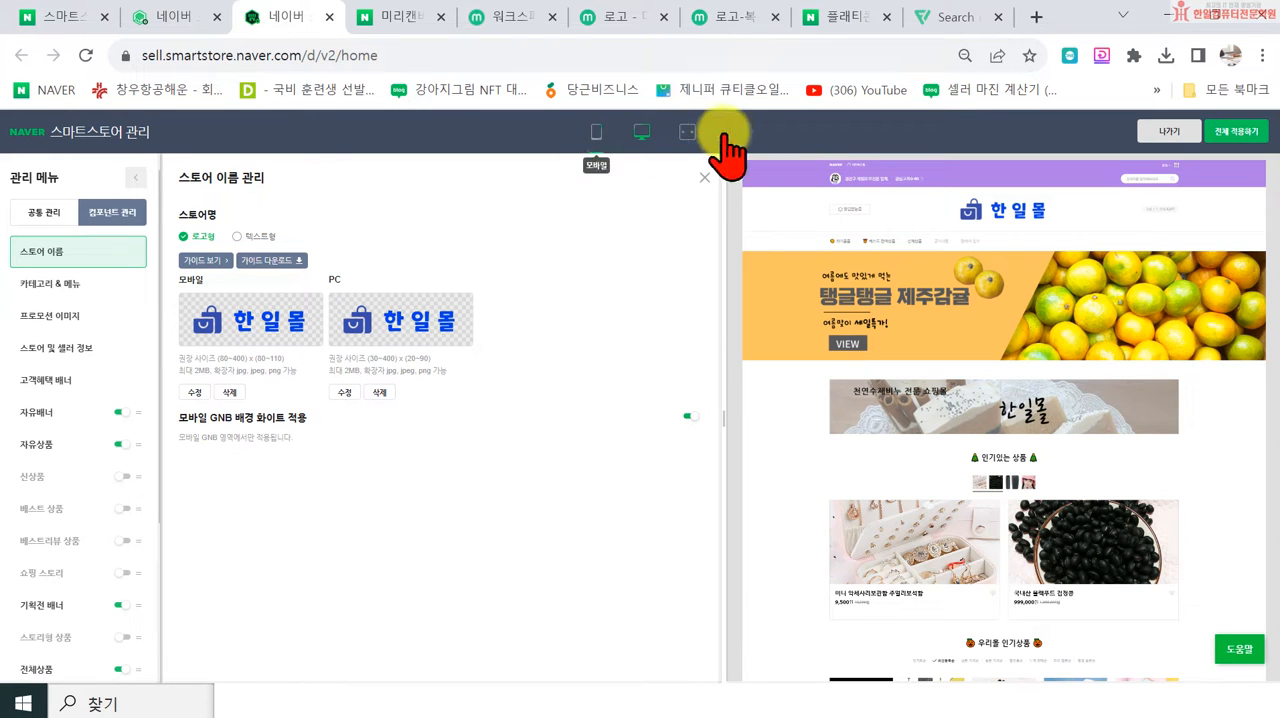
click(641, 132)
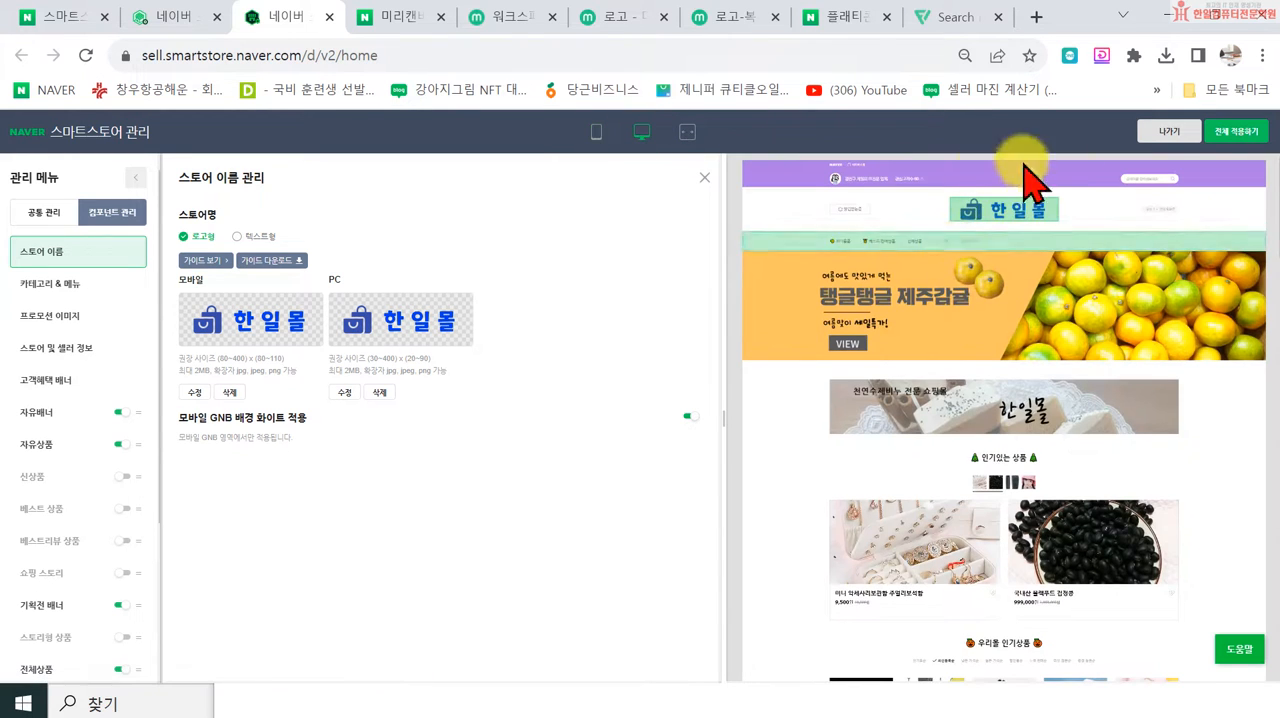
click(596, 135)
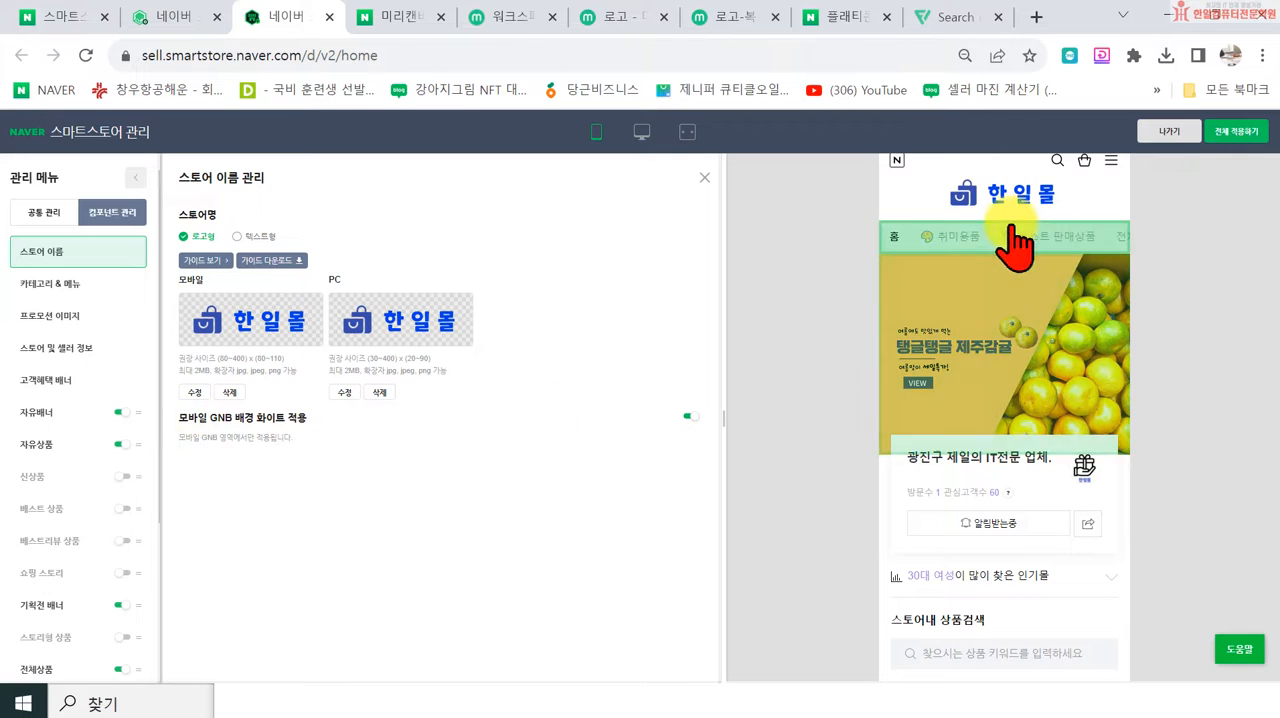
Step: Switch 모바일 GNB 배경 화이트 적용 off and back on twice to compare the logo's background in the mobile preview
click(688, 416)
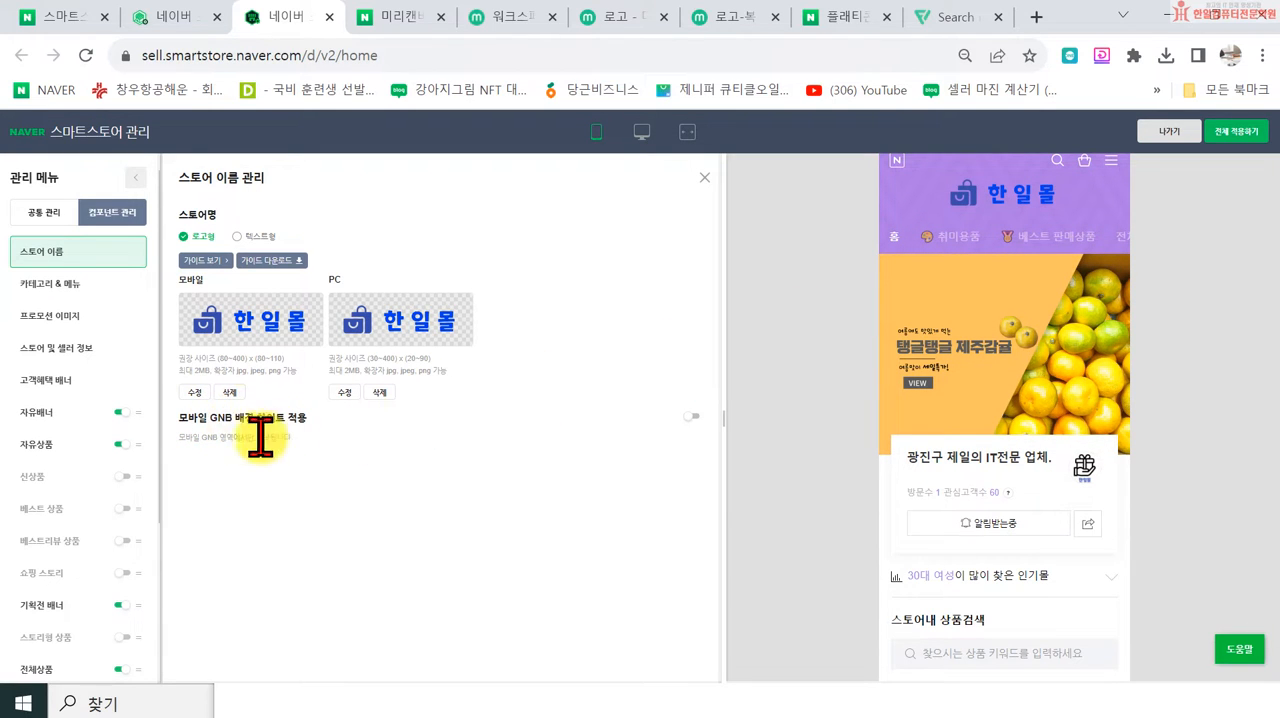
click(690, 418)
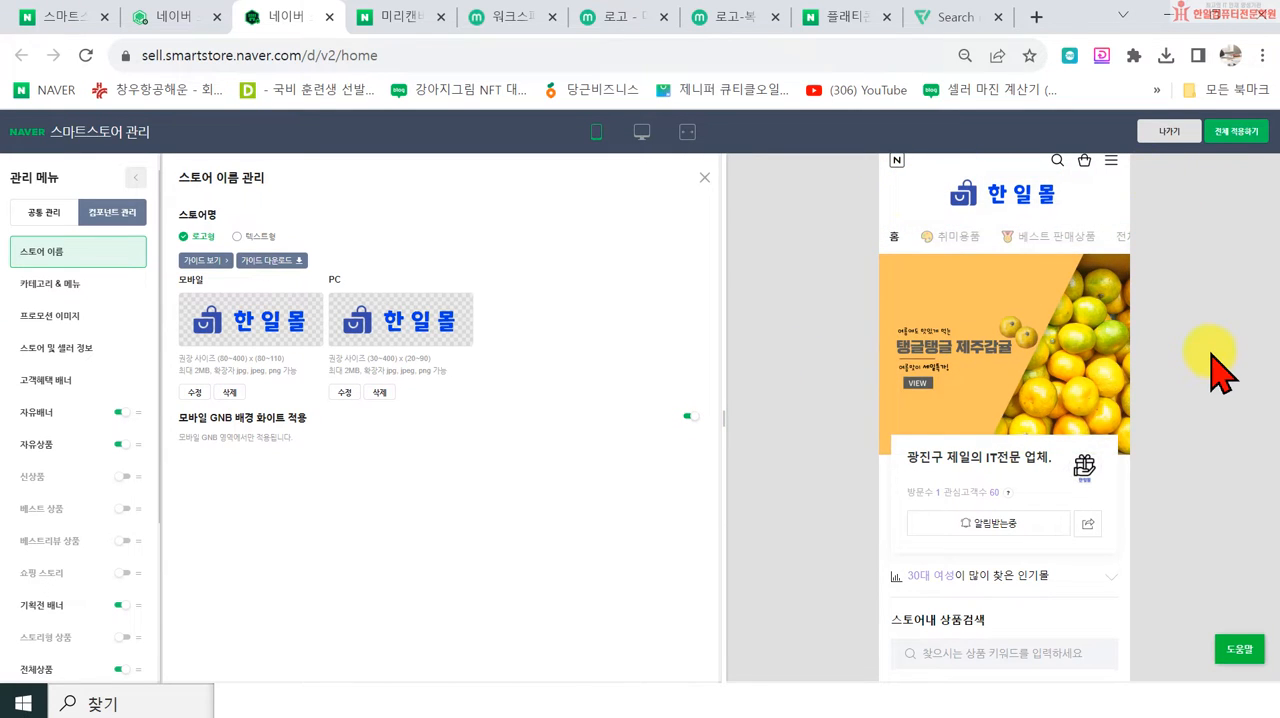
click(695, 414)
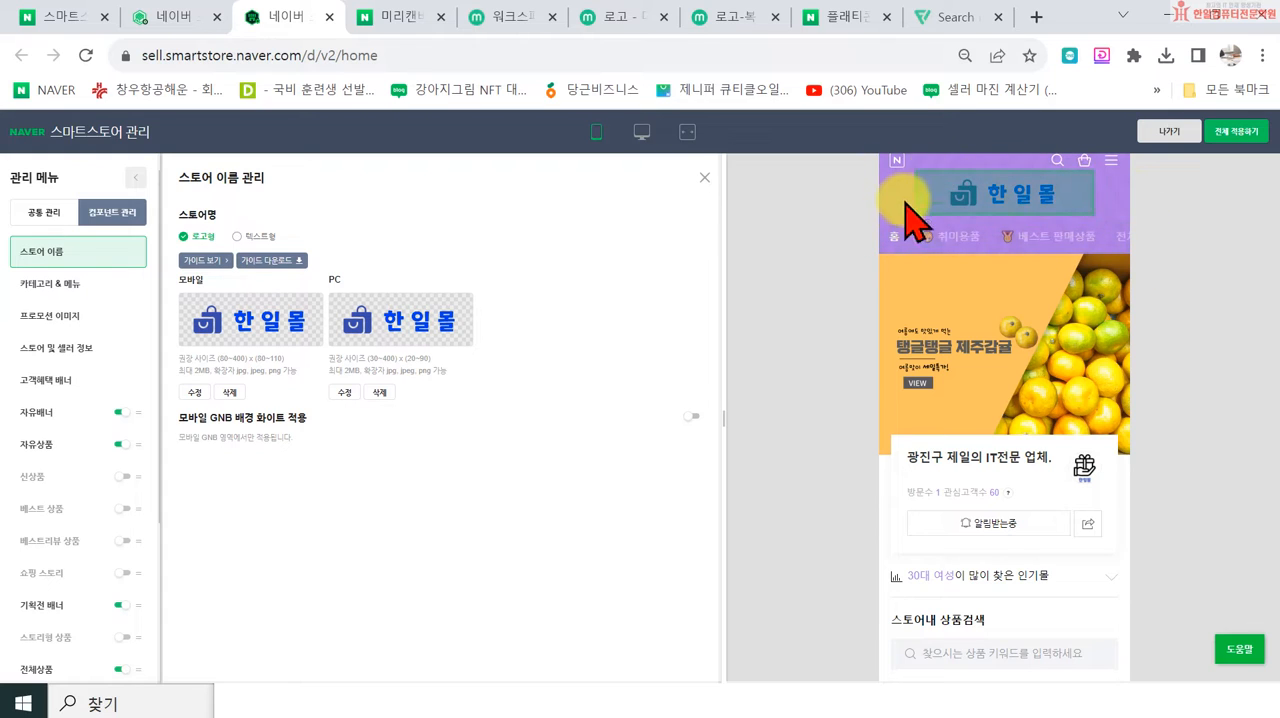
click(690, 415)
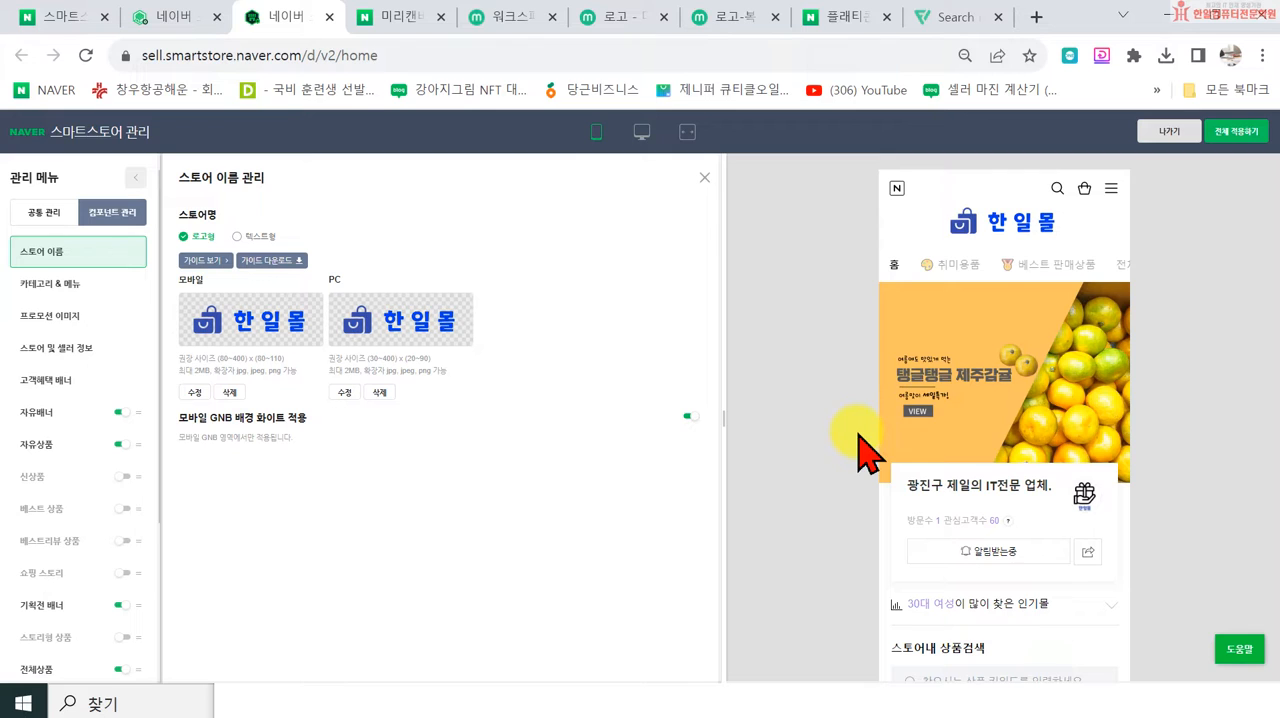
Step: Apply all the store decoration changes to the live store and confirm
click(1234, 135)
click(820, 170)
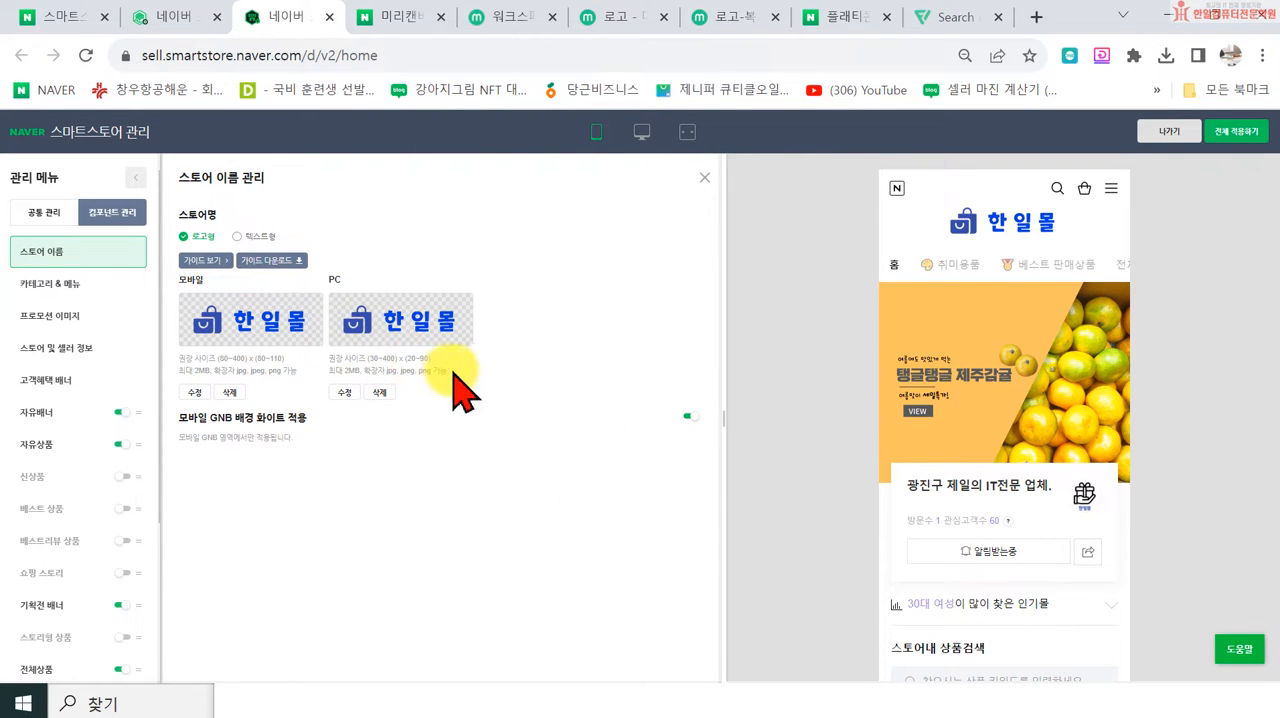
click(634, 706)
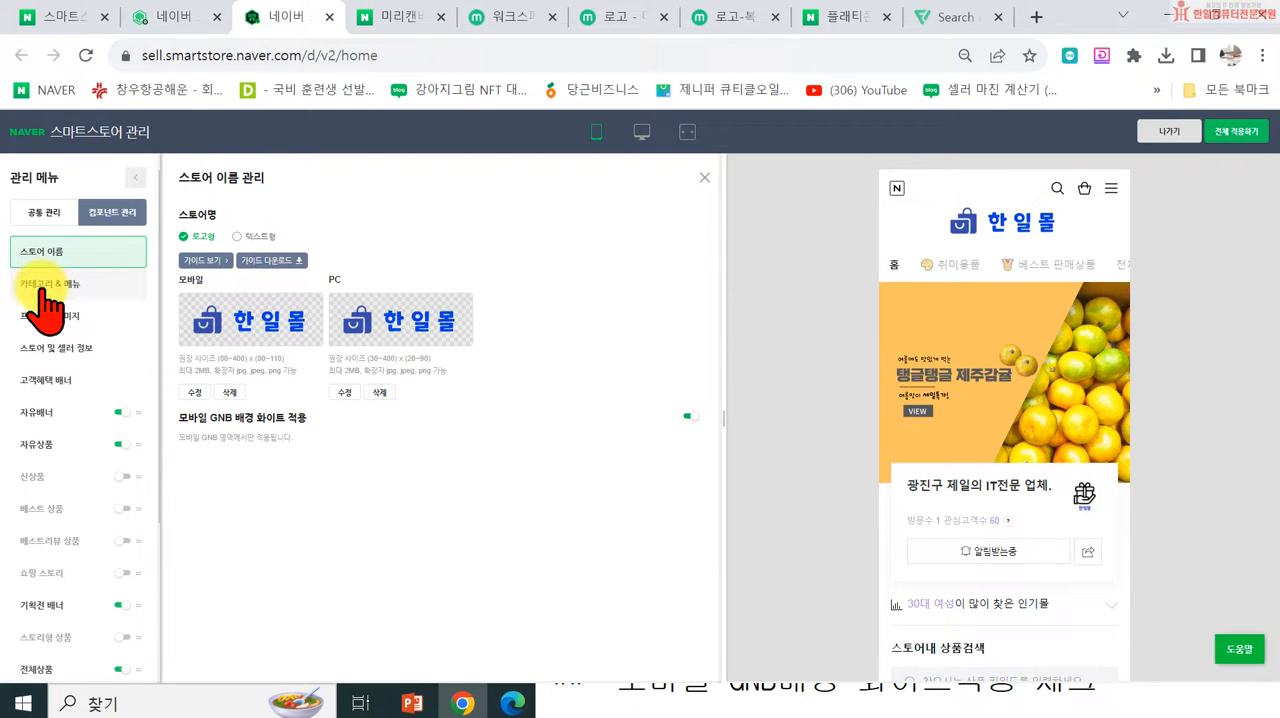
Step: Open the 카테고리 & 메뉴 settings and look through the 카테고리 관리 and 메뉴 관리 options alongside the PC preview
click(42, 288)
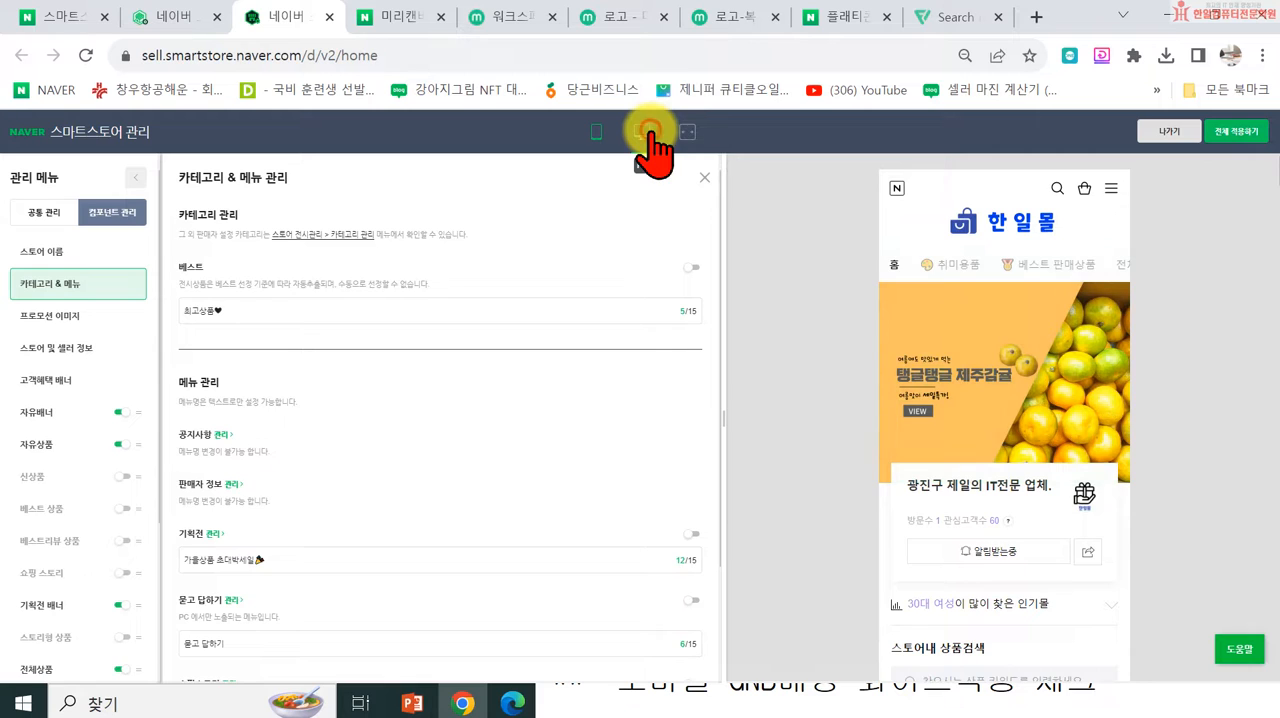
click(642, 131)
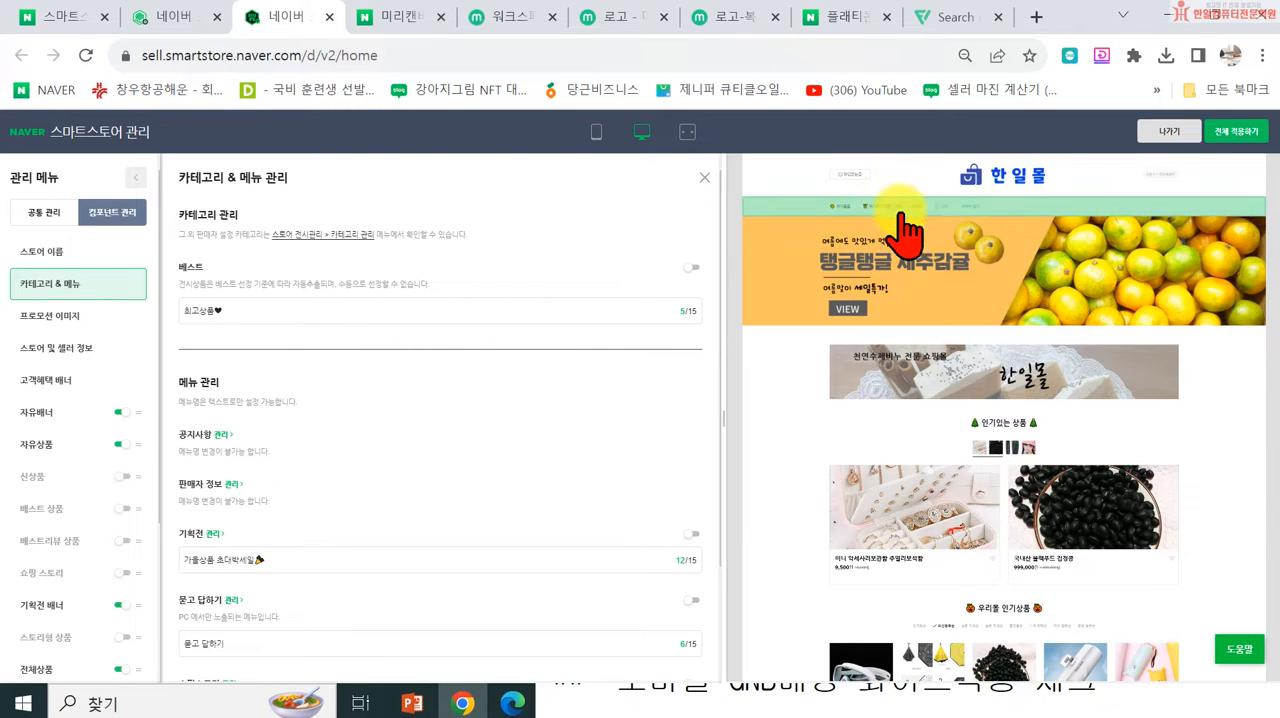
scroll(420, 390, down, 2)
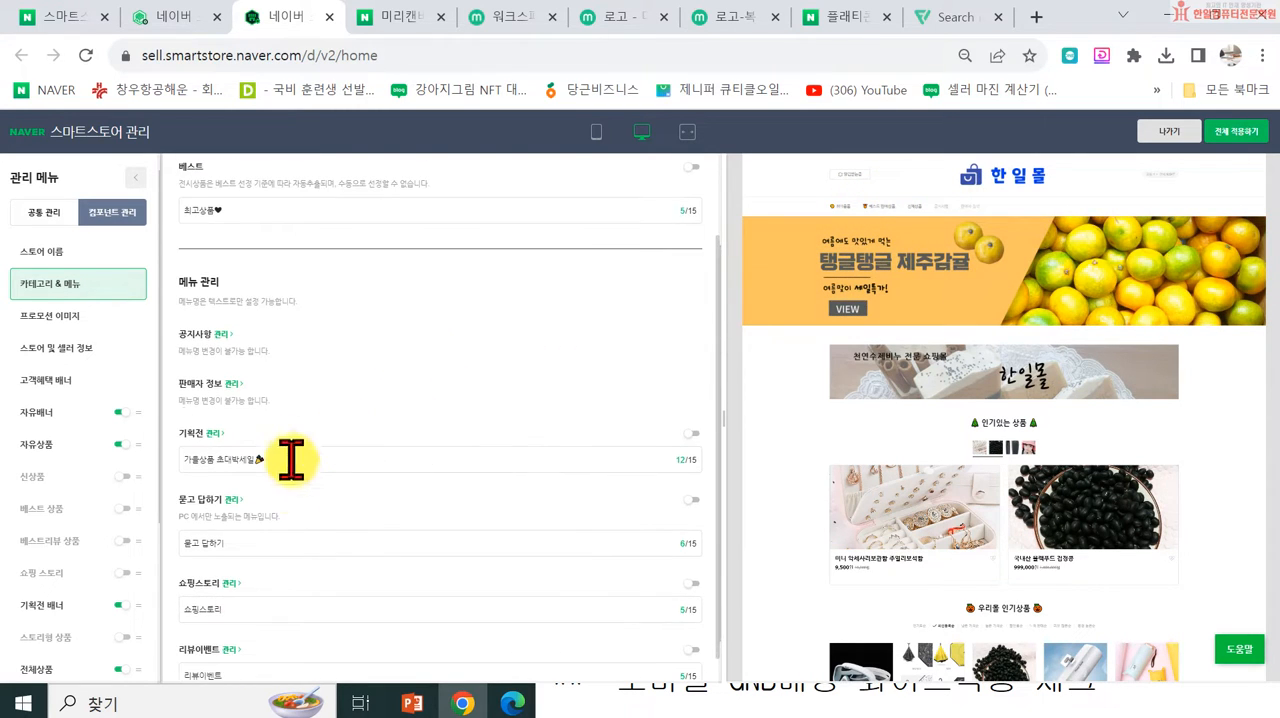
scroll(290, 459, down, 1)
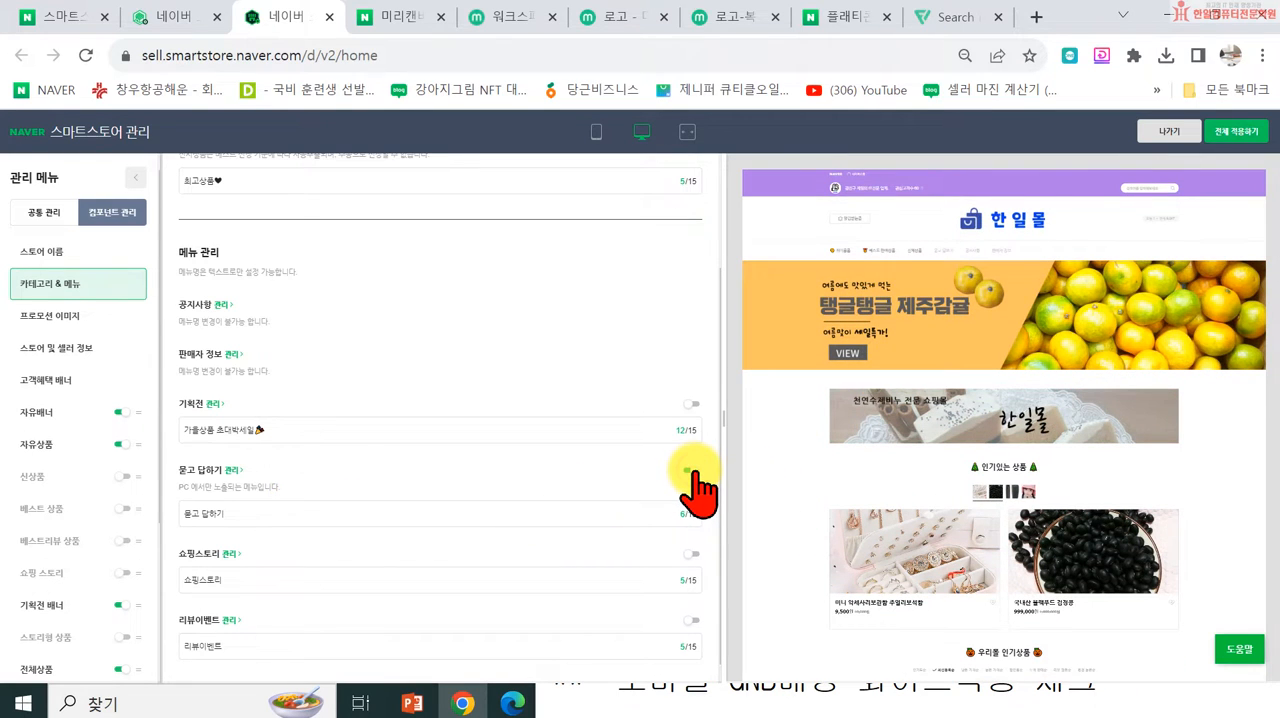
Step: Switch the 묻고 답하기, 쇼핑스토리 and 리뷰이벤트 menus on and back off to compare the menu bar in the PC preview
click(692, 470)
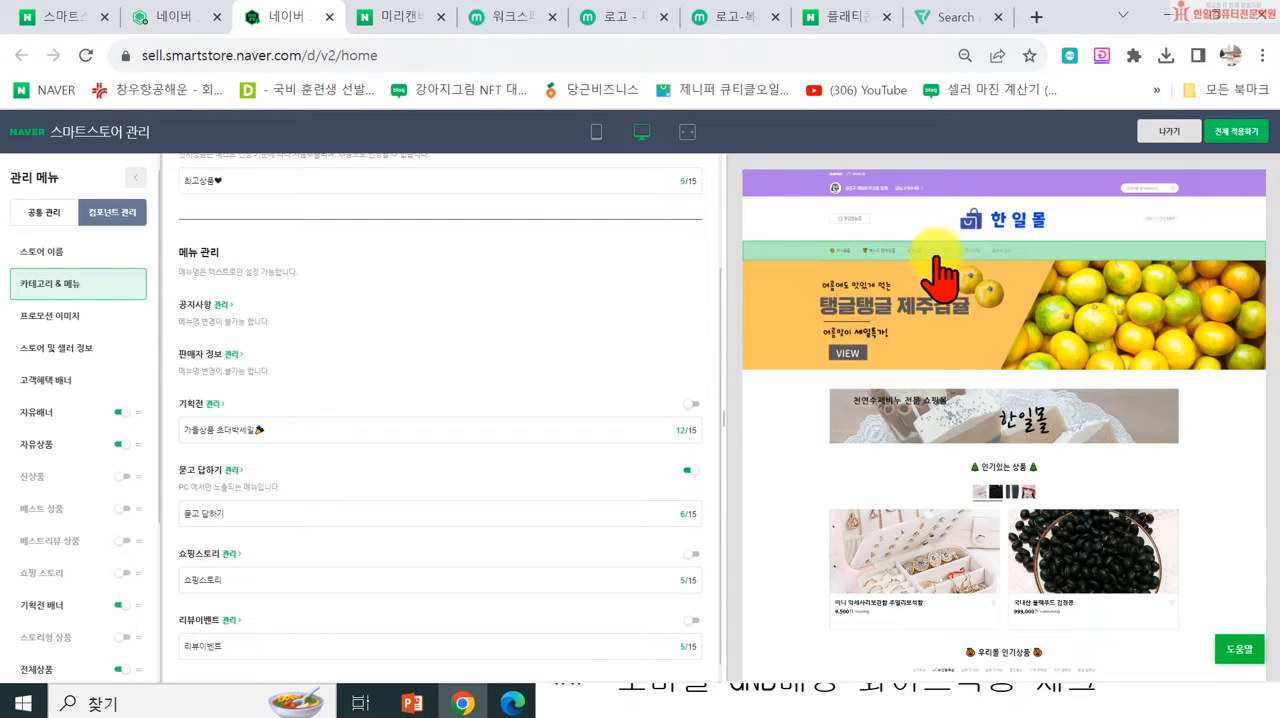
click(693, 554)
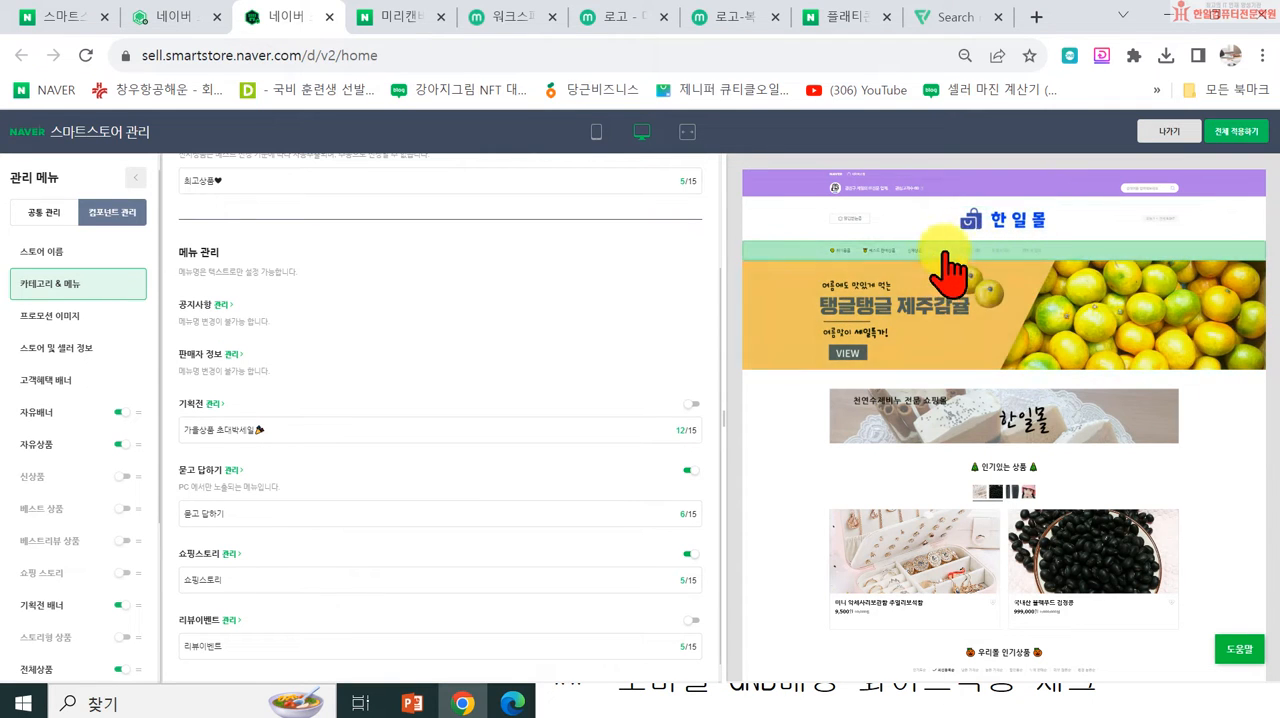
click(688, 556)
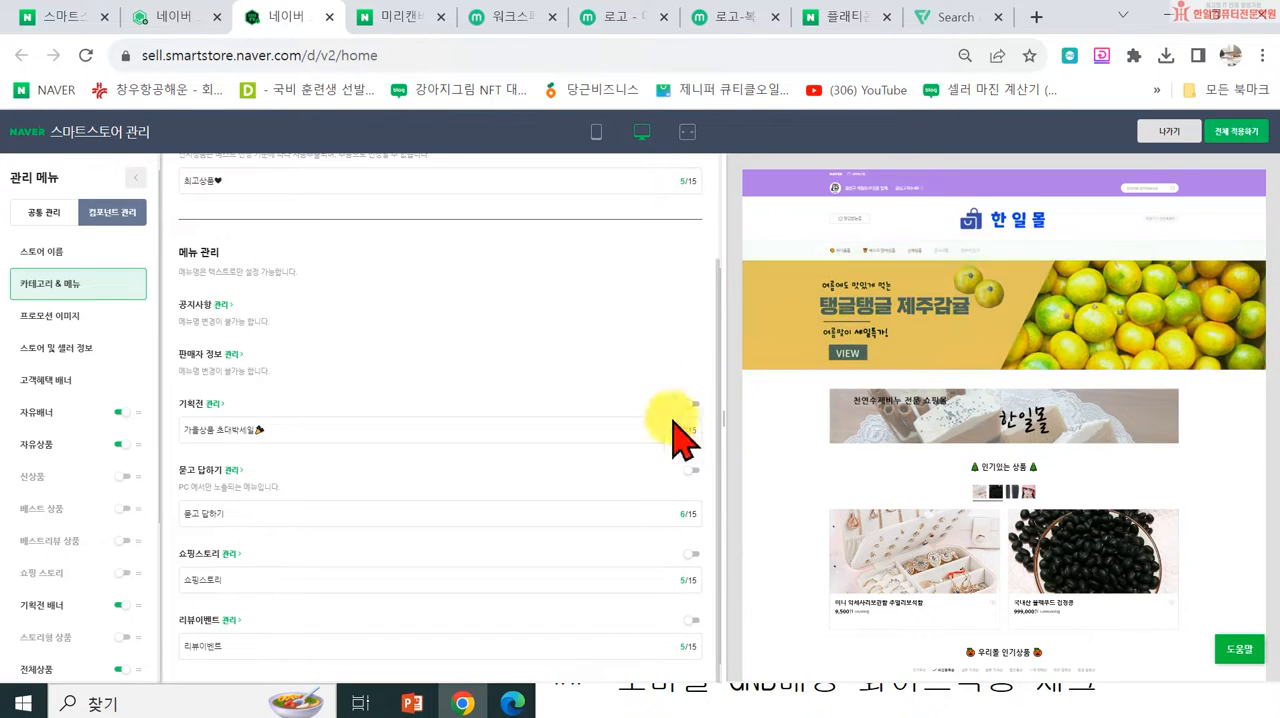
click(692, 620)
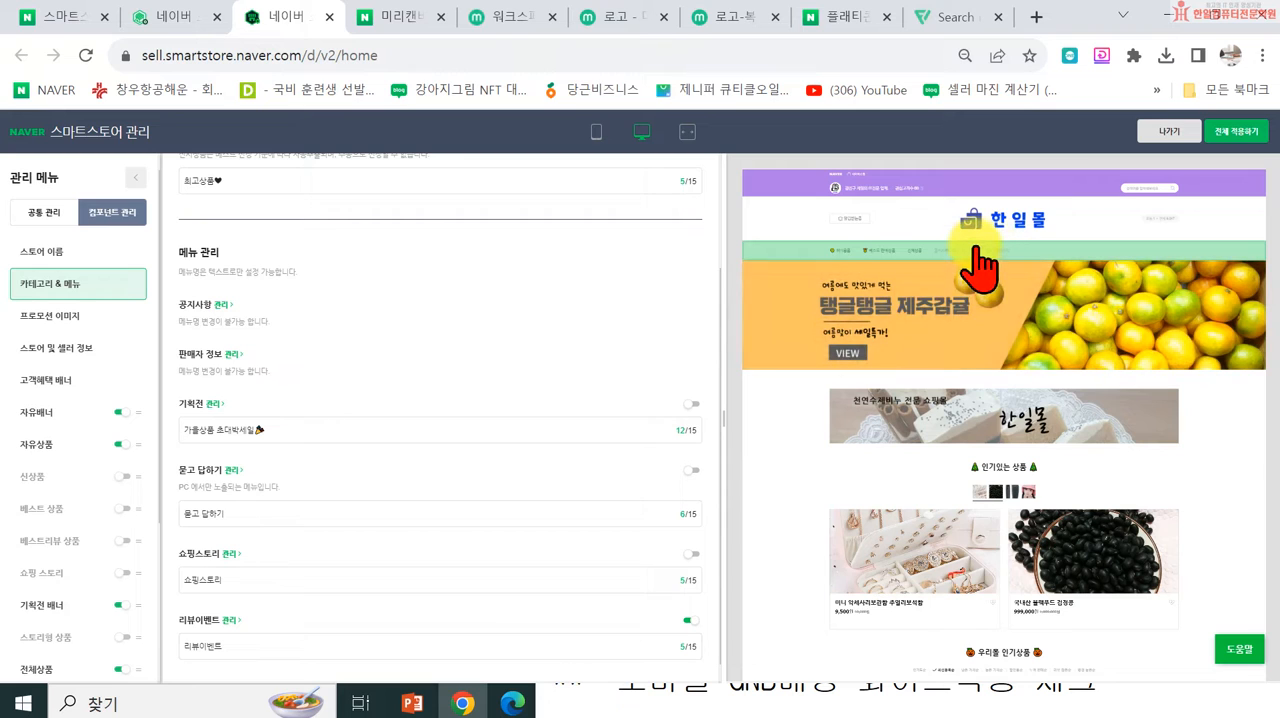
scroll(548, 480, up, 2)
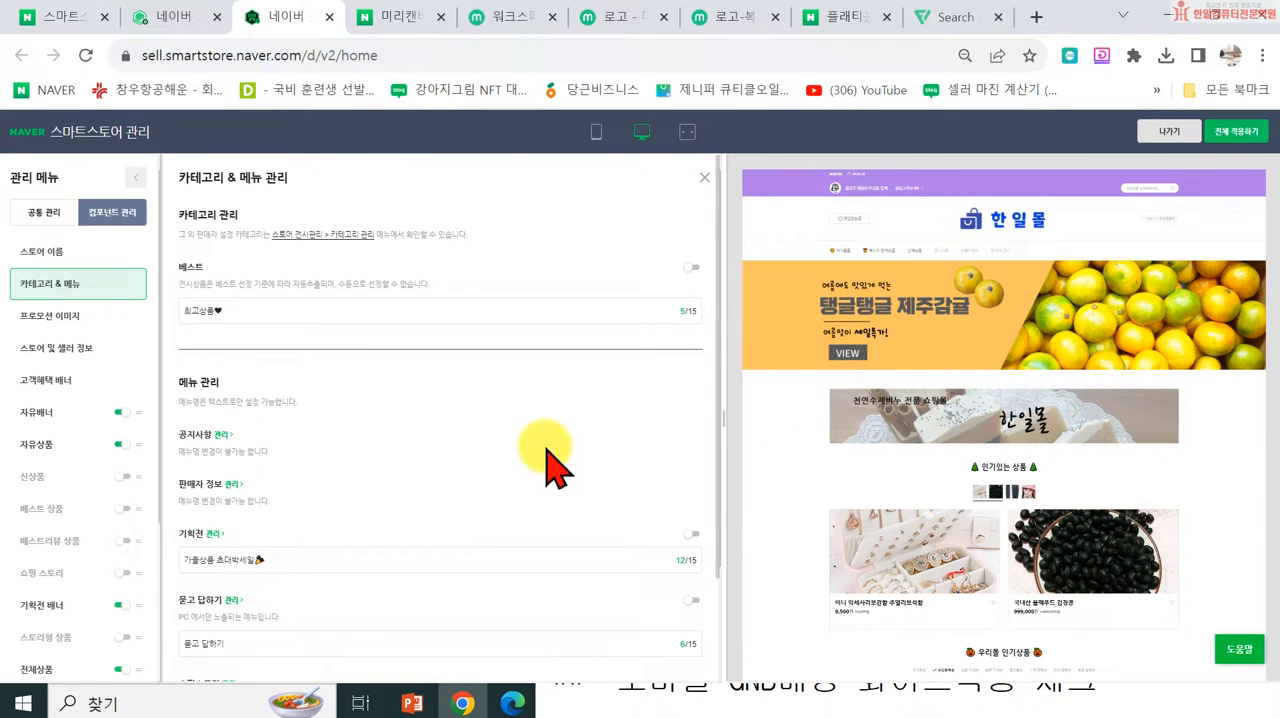
scroll(271, 457, down, 2)
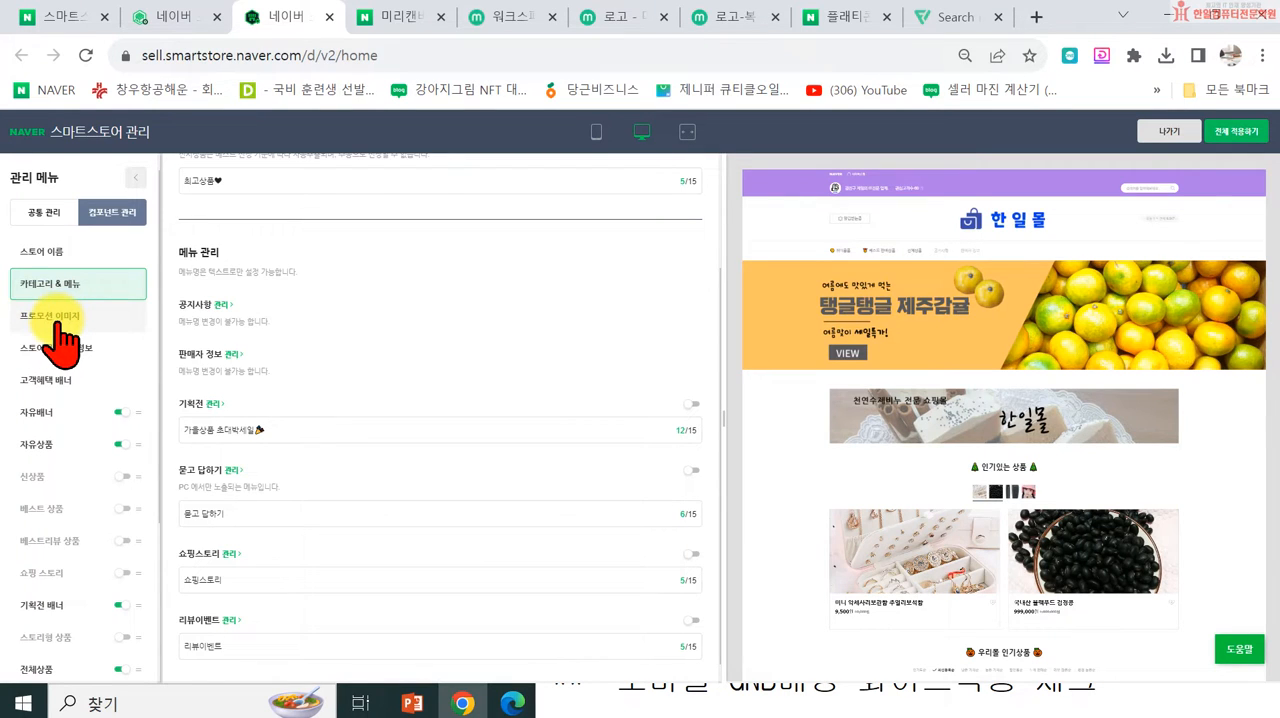
Step: Add a new image entry in the 프로모션 이미지 settings and show its mobile and PC image options
click(50, 317)
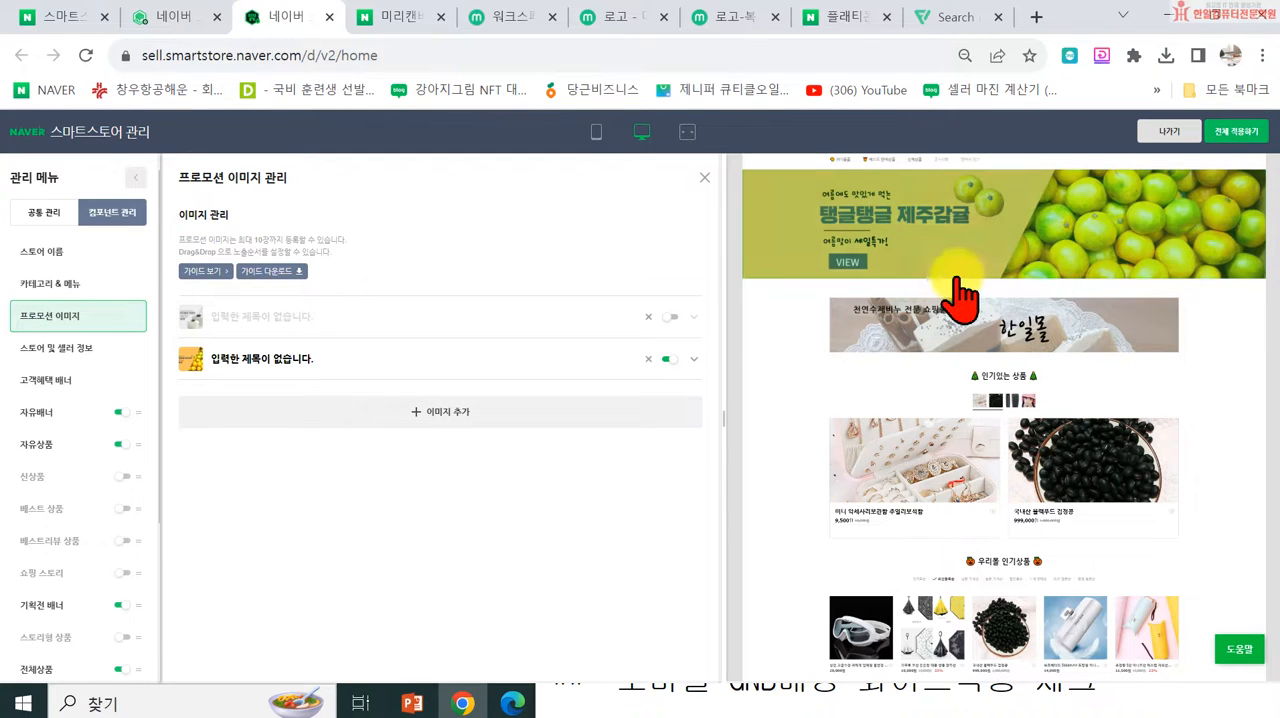
scroll(951, 294, up, 2)
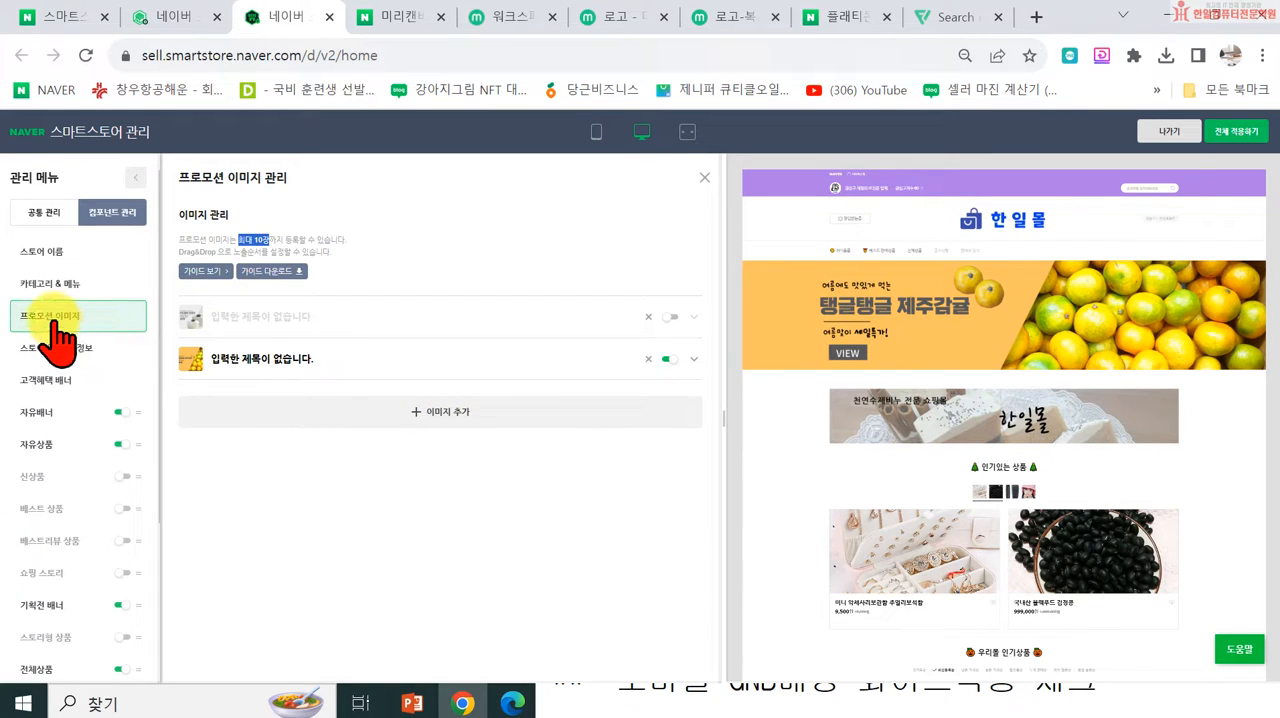
click(483, 425)
scroll(485, 408, down, 2)
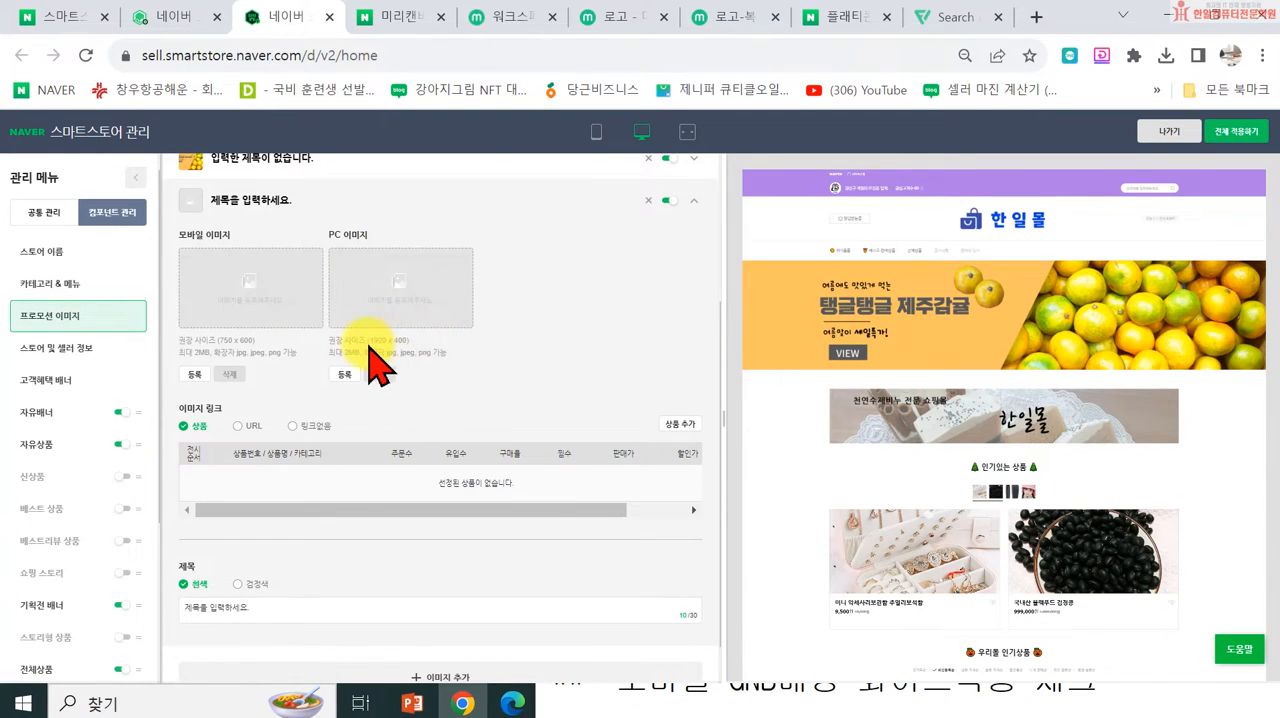
Step: Switch to the 메모장 notes and add a 프로모션이미지 section with the sizes PC 1920 * 400 and 모바일 750 * 600
click(608, 685)
click(1118, 685)
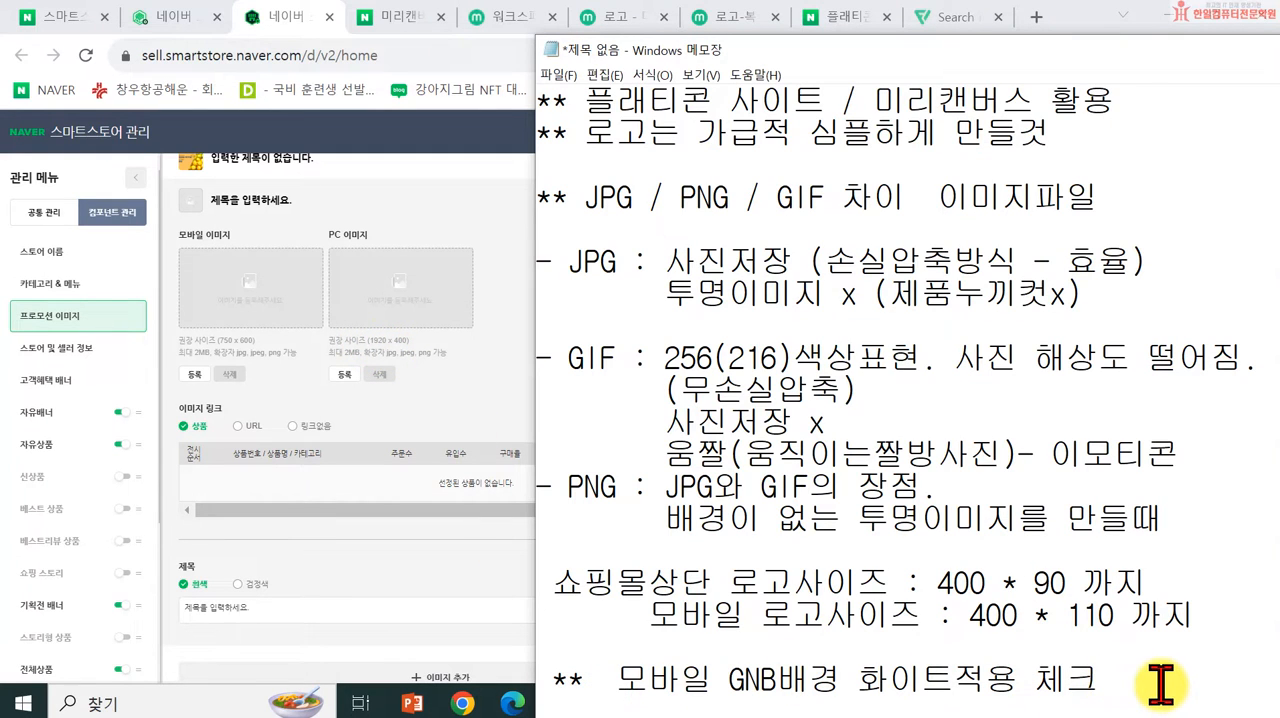
scroll(1111, 677, down, 3)
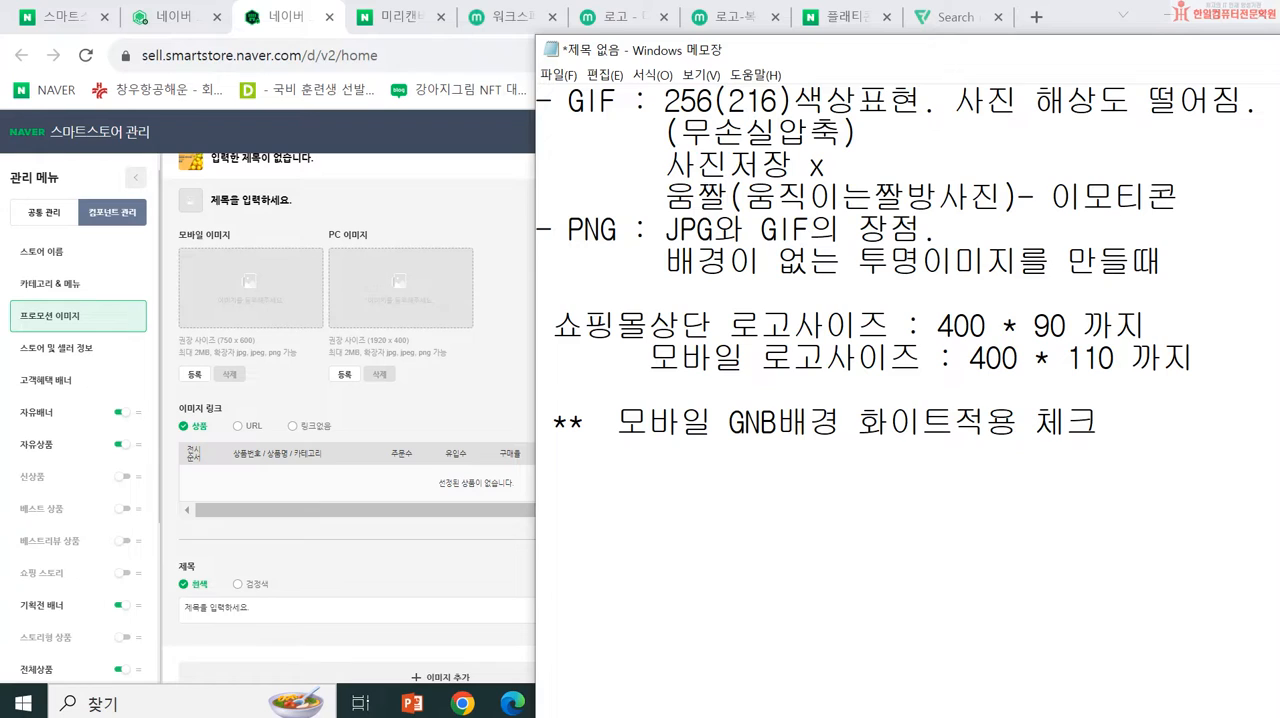
click(560, 483)
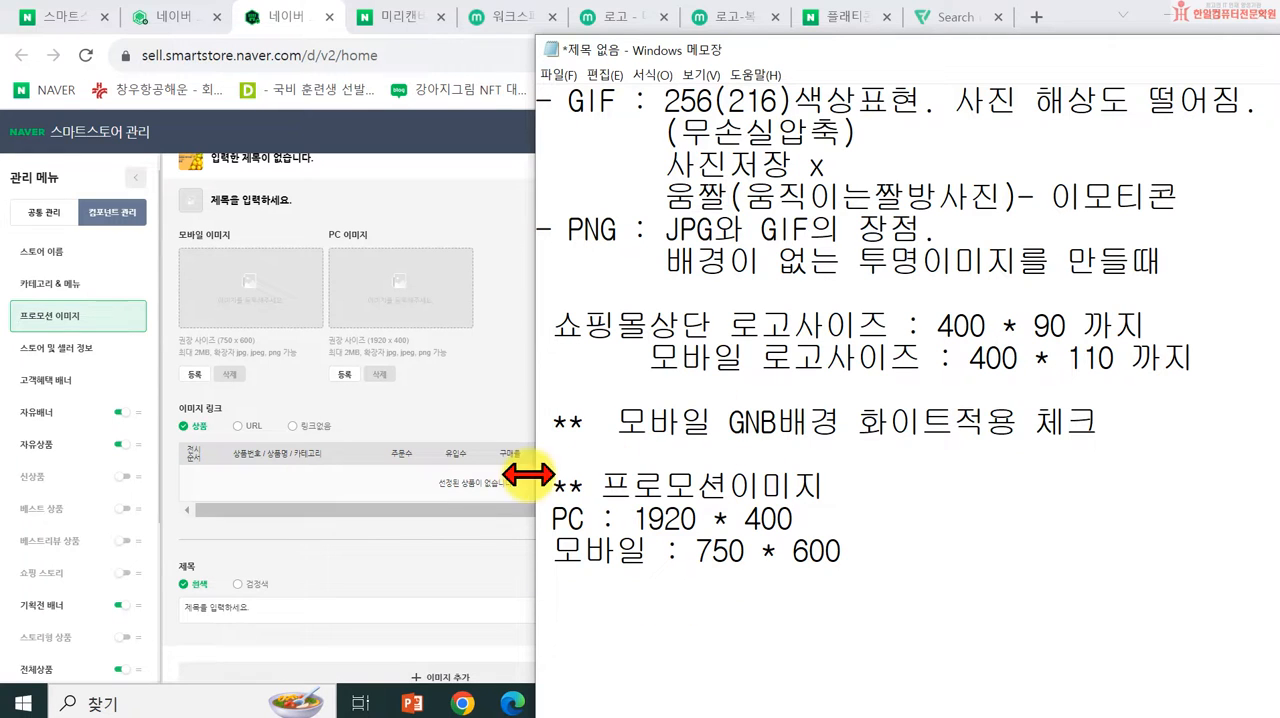
Step: Return to Chrome and search NAVER for 자취생으로살아남기 in a new browser tab
click(462, 703)
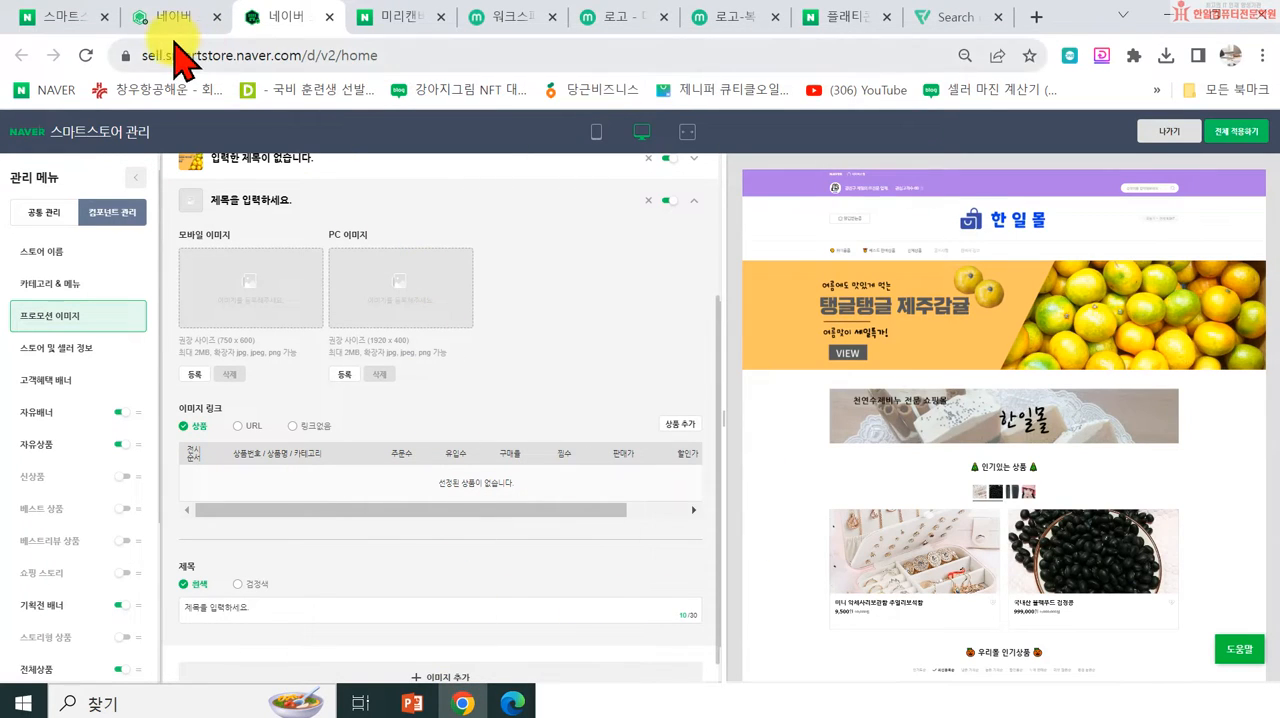
click(50, 16)
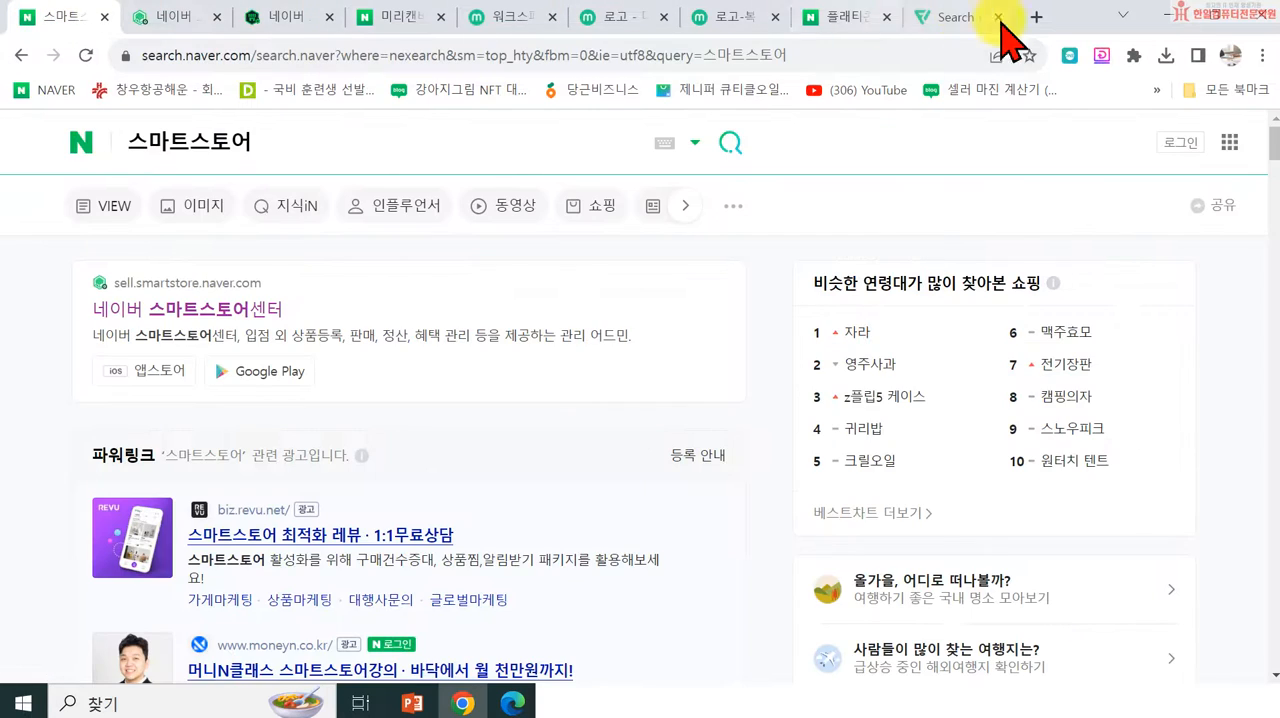
click(1037, 17)
click(405, 510)
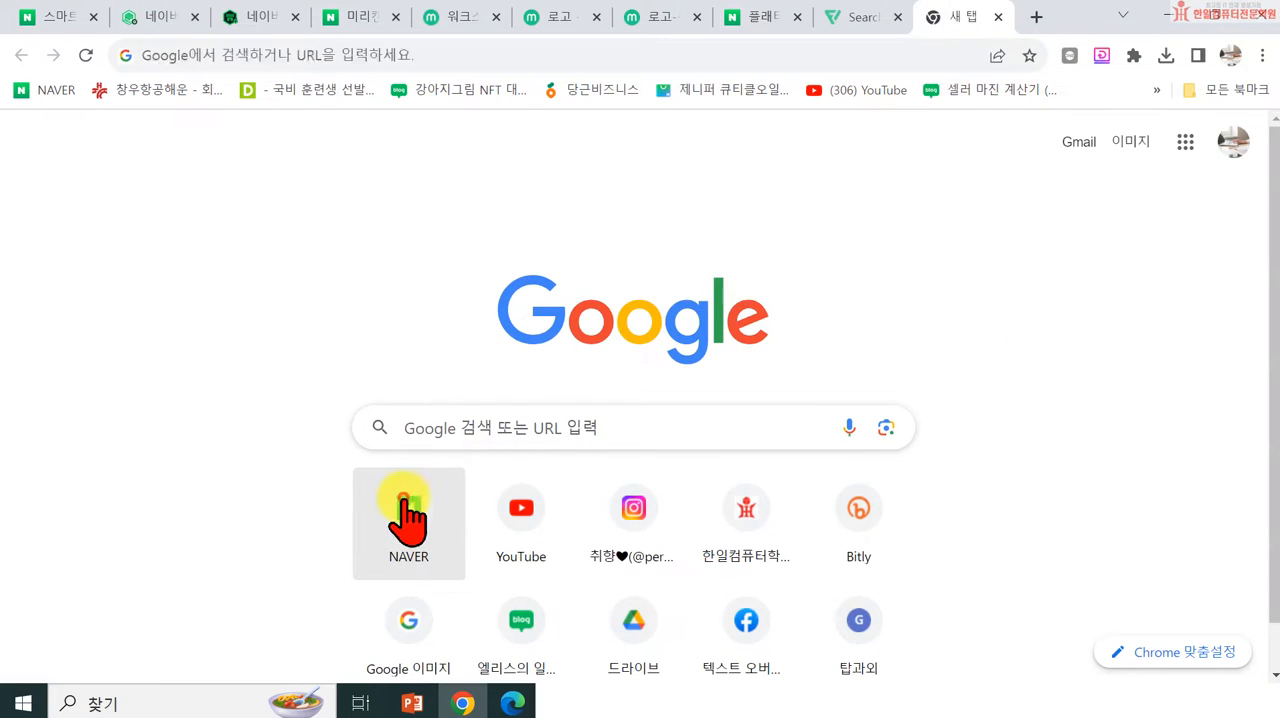
text(ㅅ)
key(BackSpace)
text(잧취생으로)
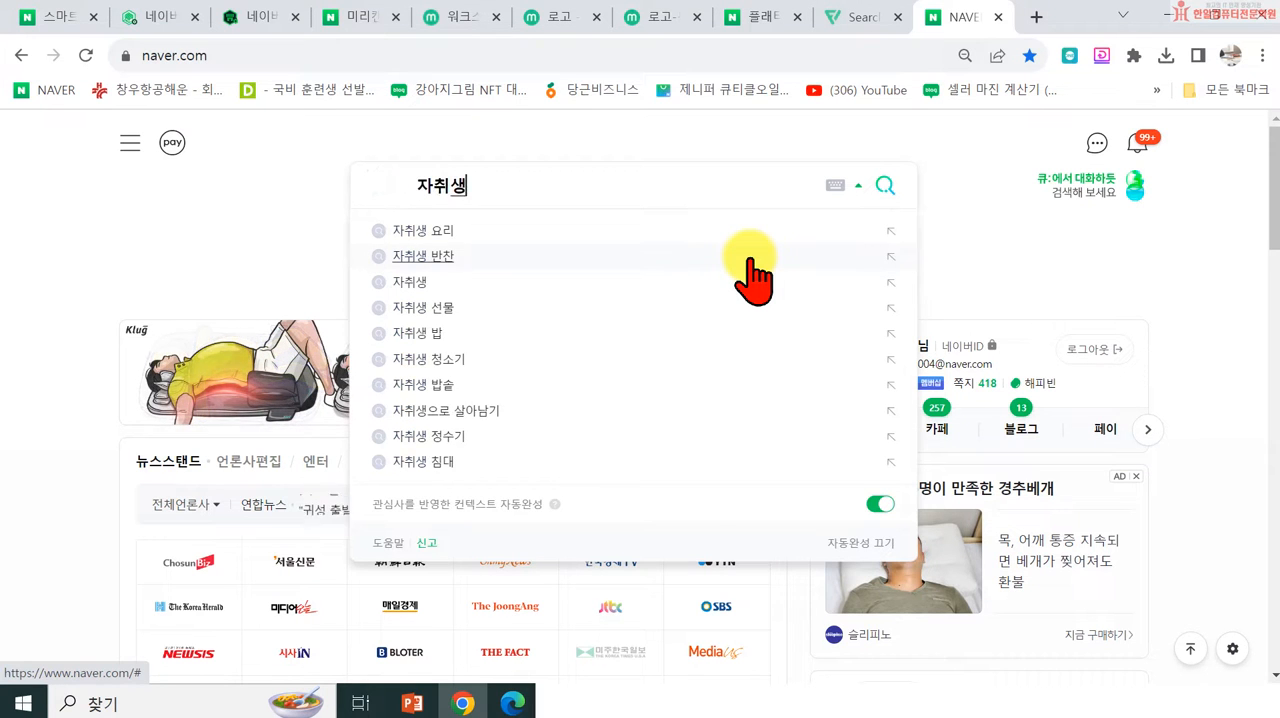
text(살아남기)
key(Return)
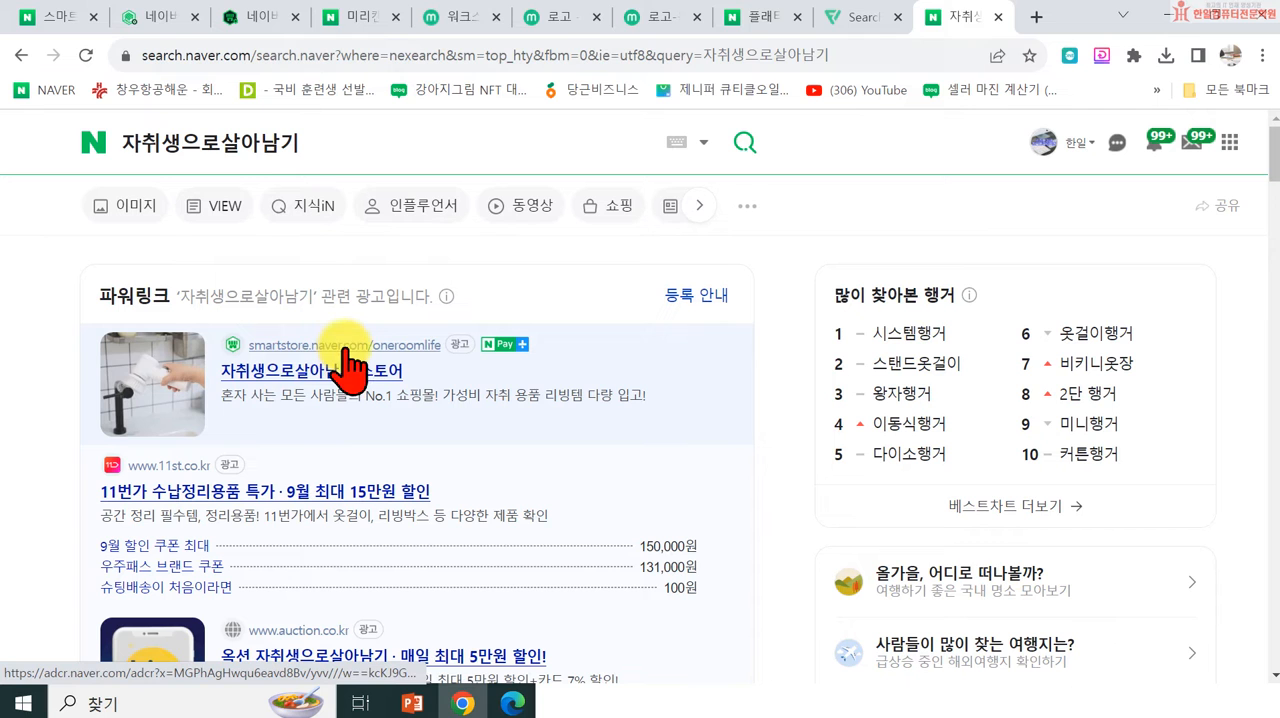
Step: Open the 자취생으로살아남기 smart store from the search results and examine its main promotion banners
click(345, 350)
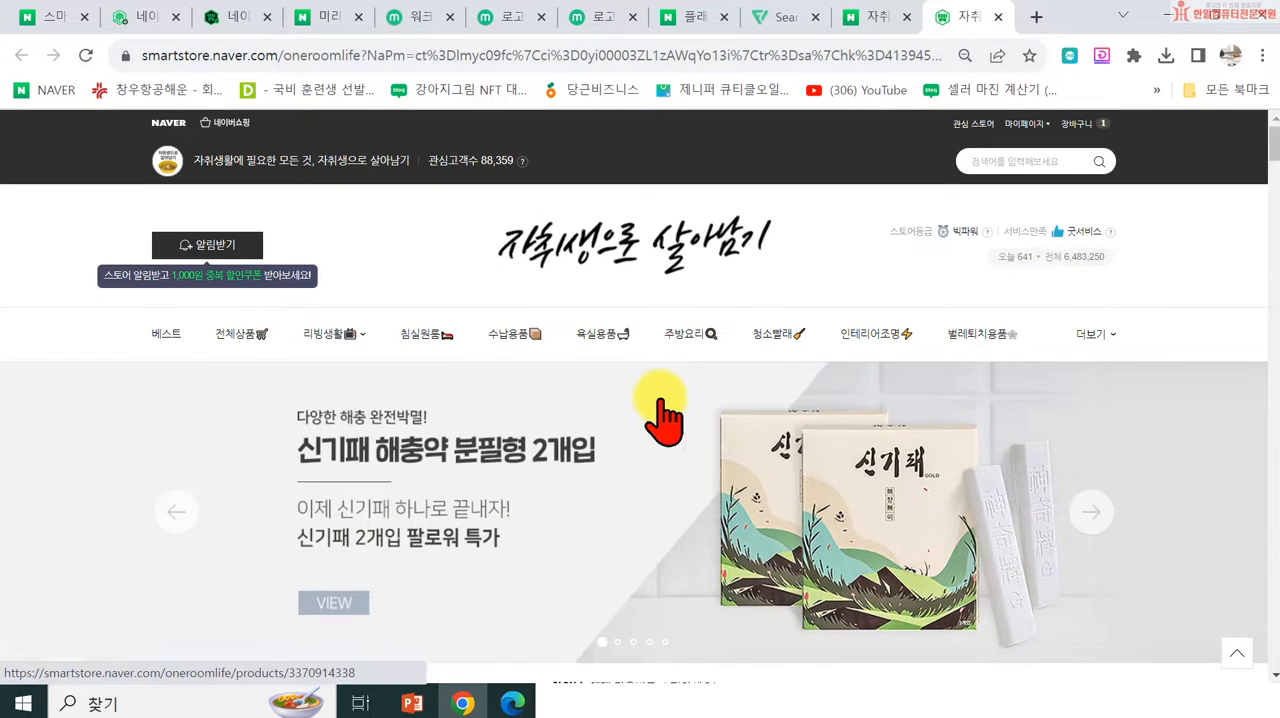
scroll(600, 425, down, 2)
scroll(415, 340, up, 1)
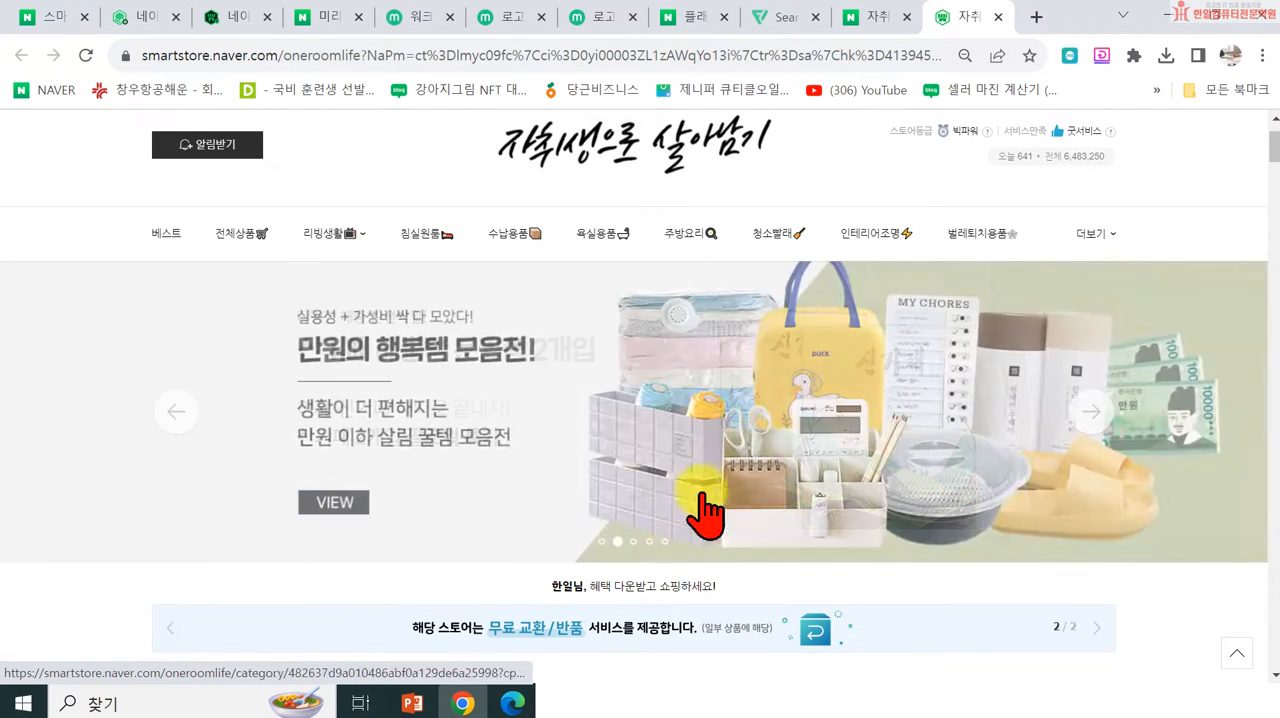
Step: Switch to the 로고-복사본 design in 미리캔버스, dismiss the download popup and start a new design with a custom size
click(237, 17)
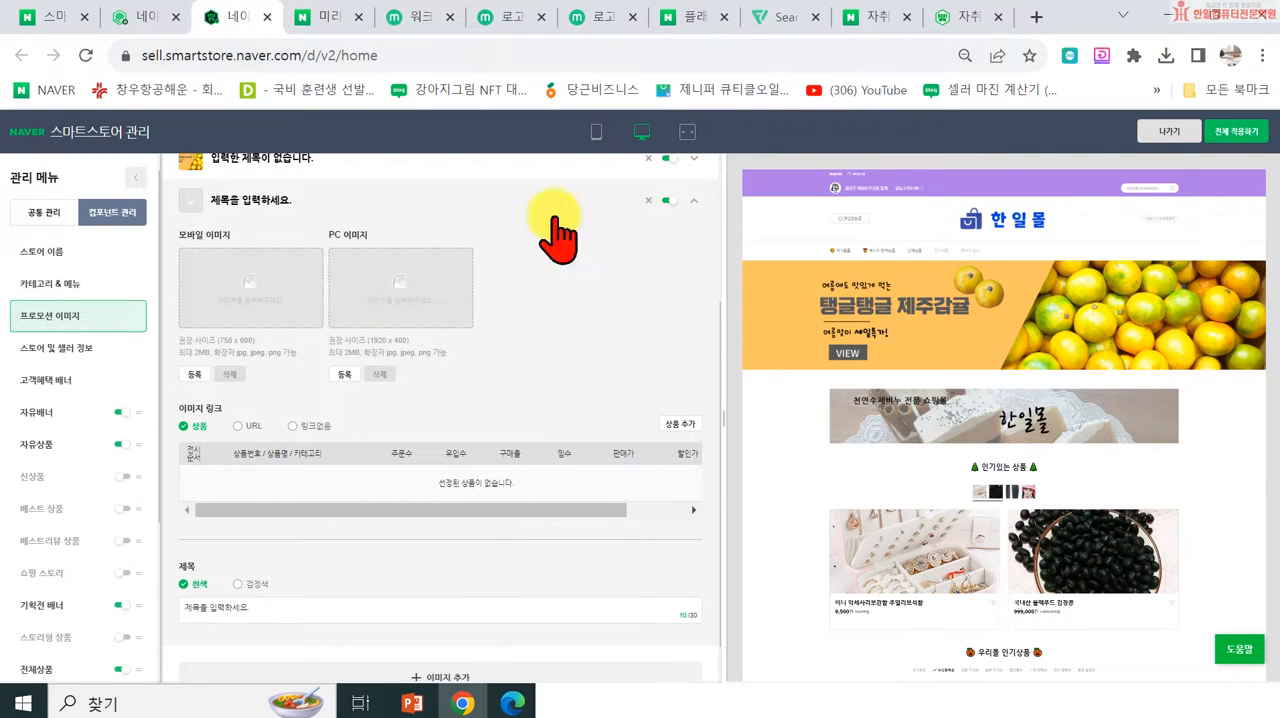
click(604, 20)
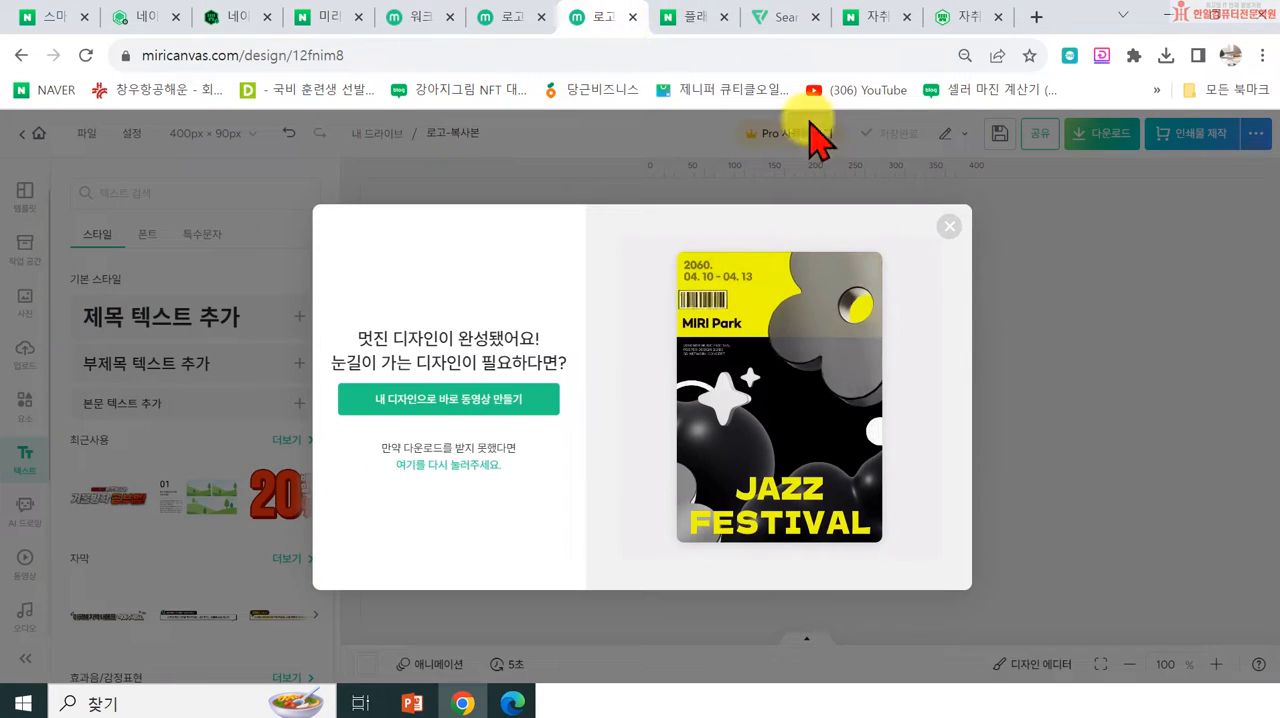
click(949, 225)
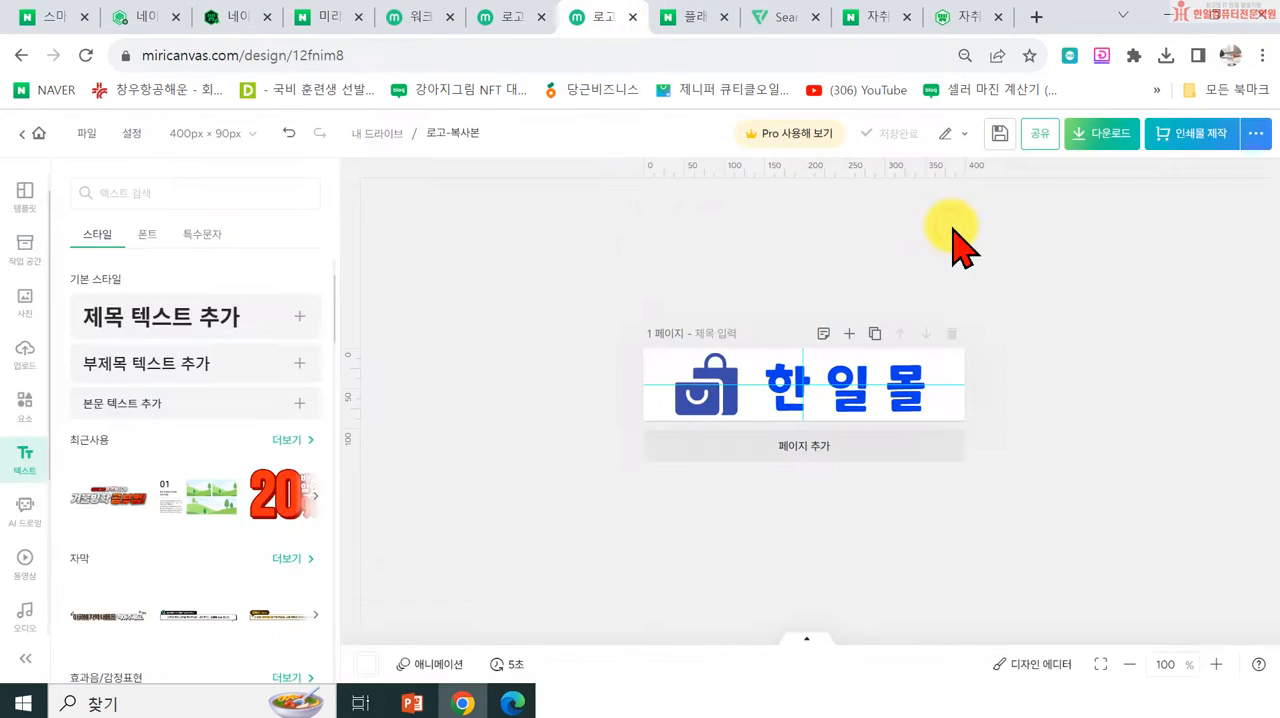
click(90, 134)
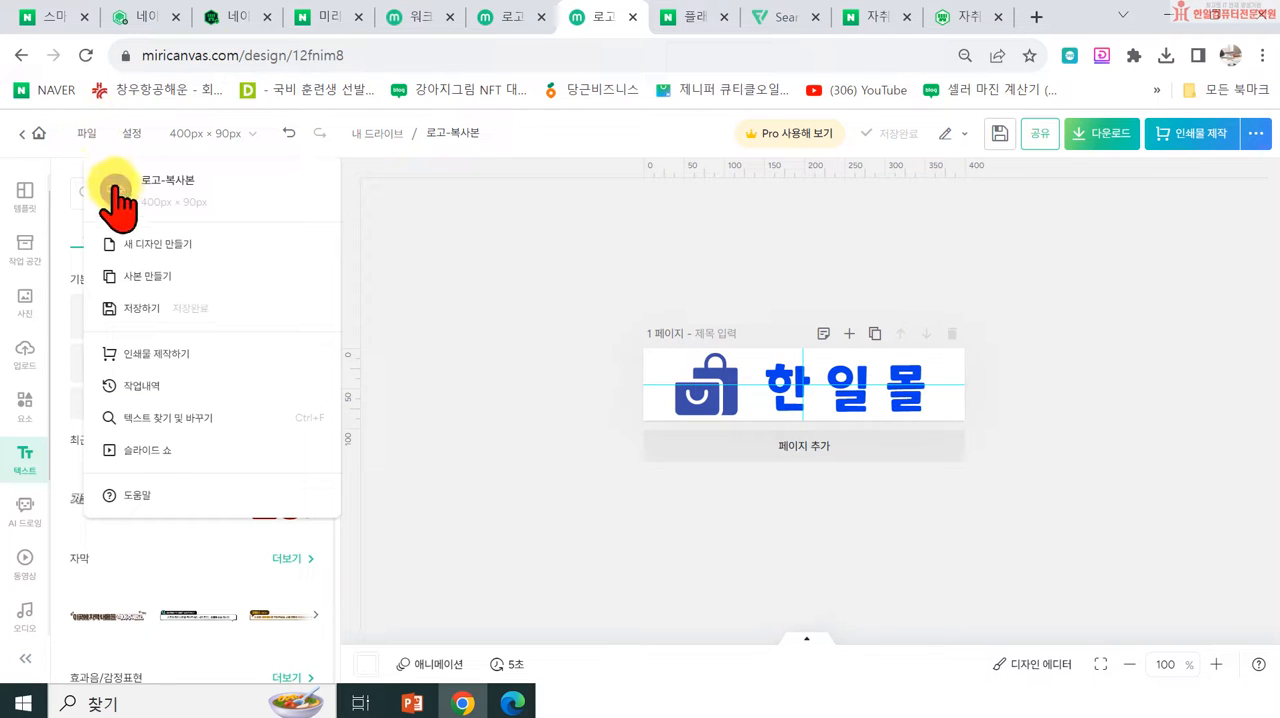
click(170, 248)
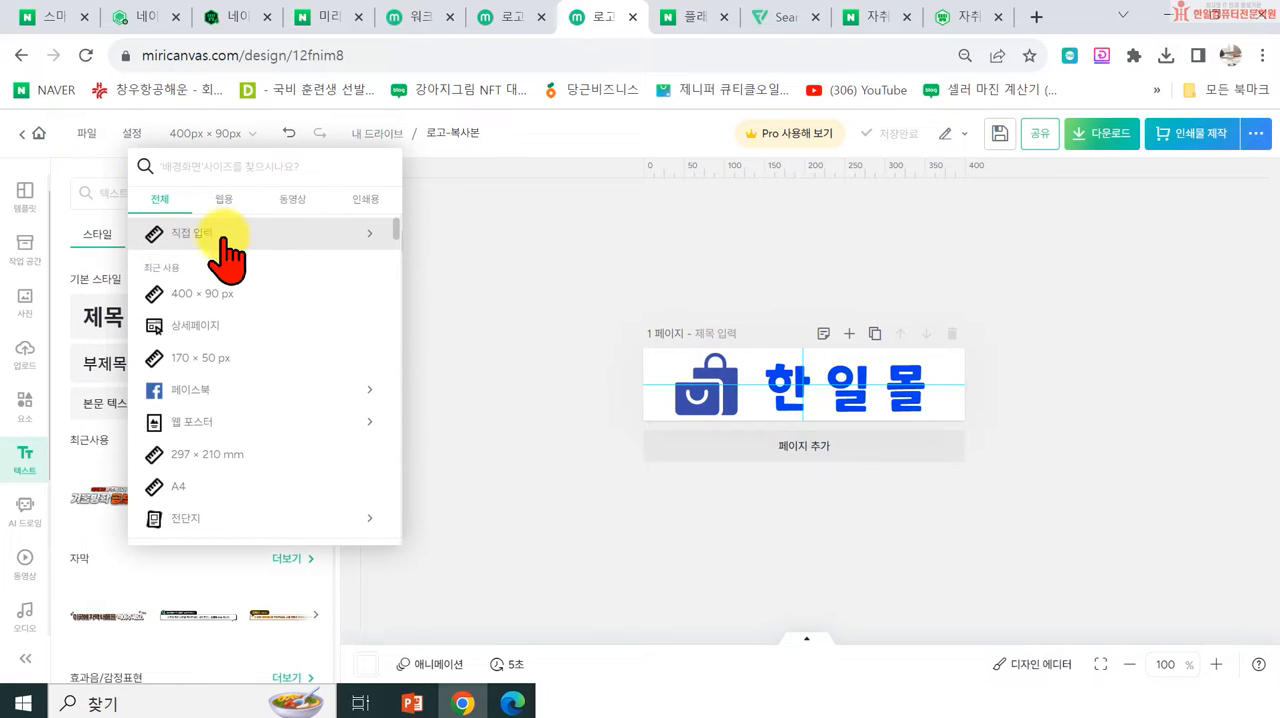
click(224, 240)
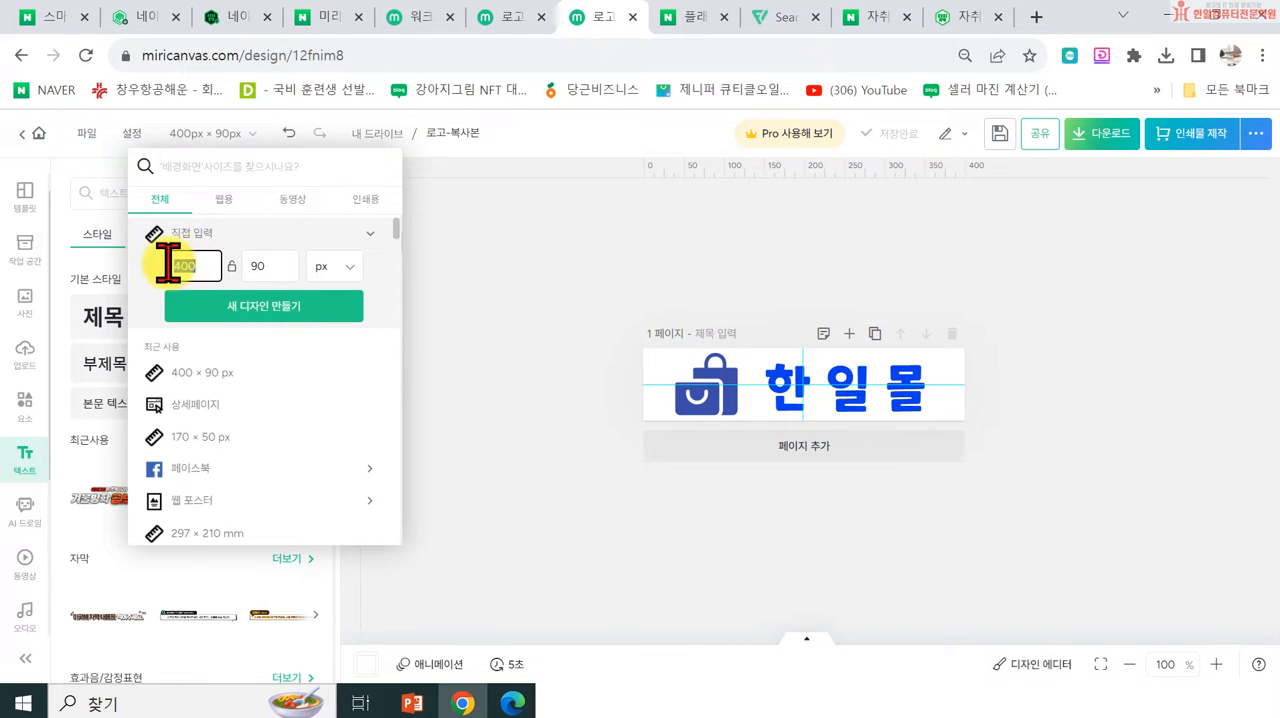
Step: Check the recommended PC image size in the store settings, then create the new design at 1920 × 400 px
text(19)
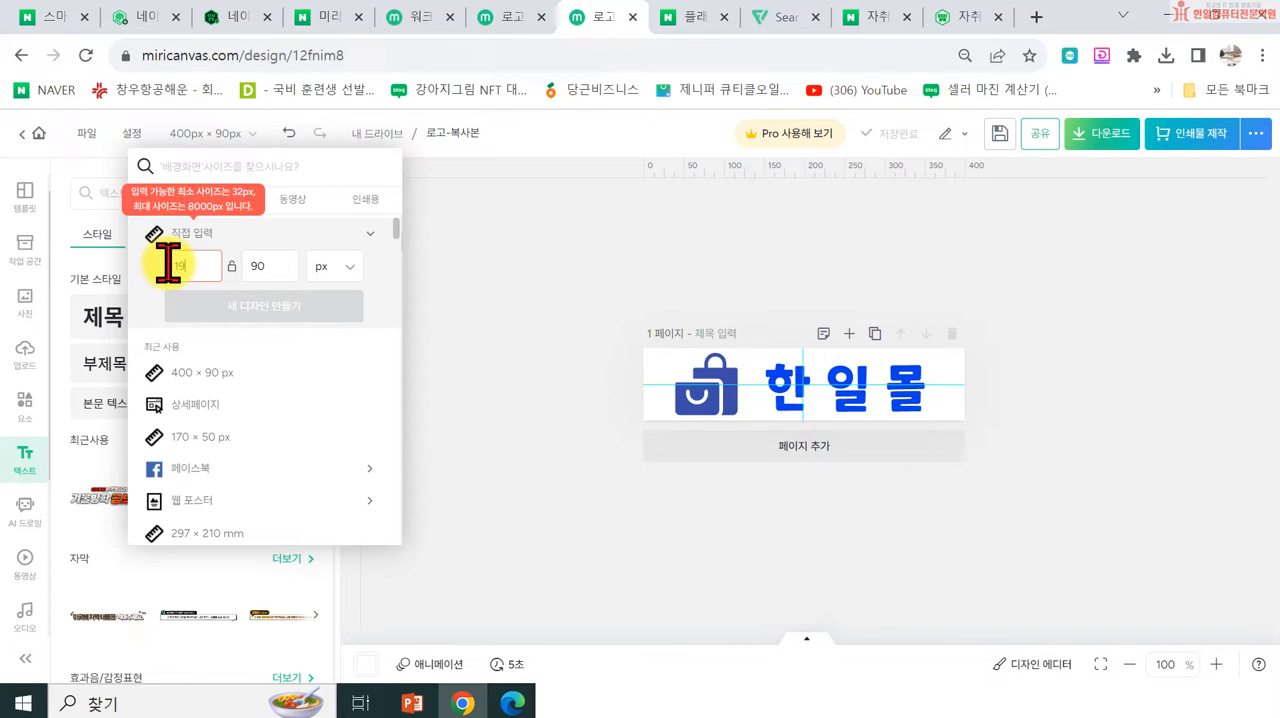
text(00)
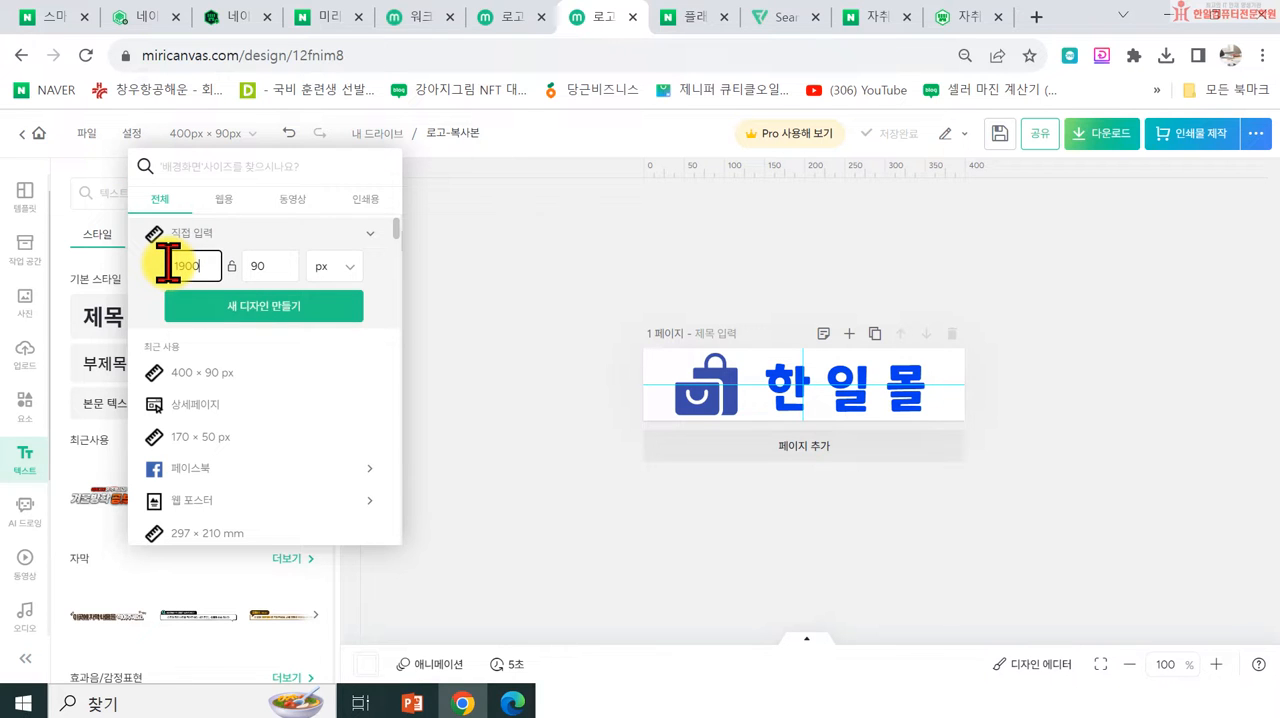
click(225, 17)
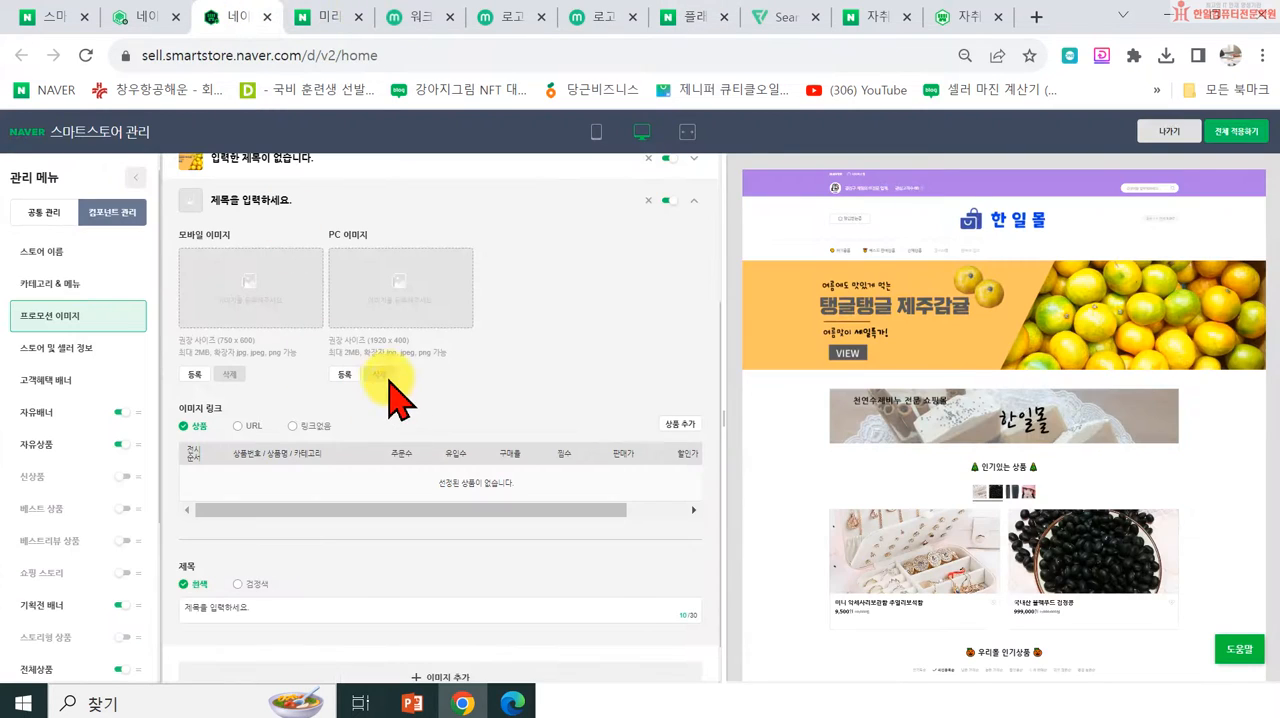
click(596, 20)
drag(197, 266, 140, 278)
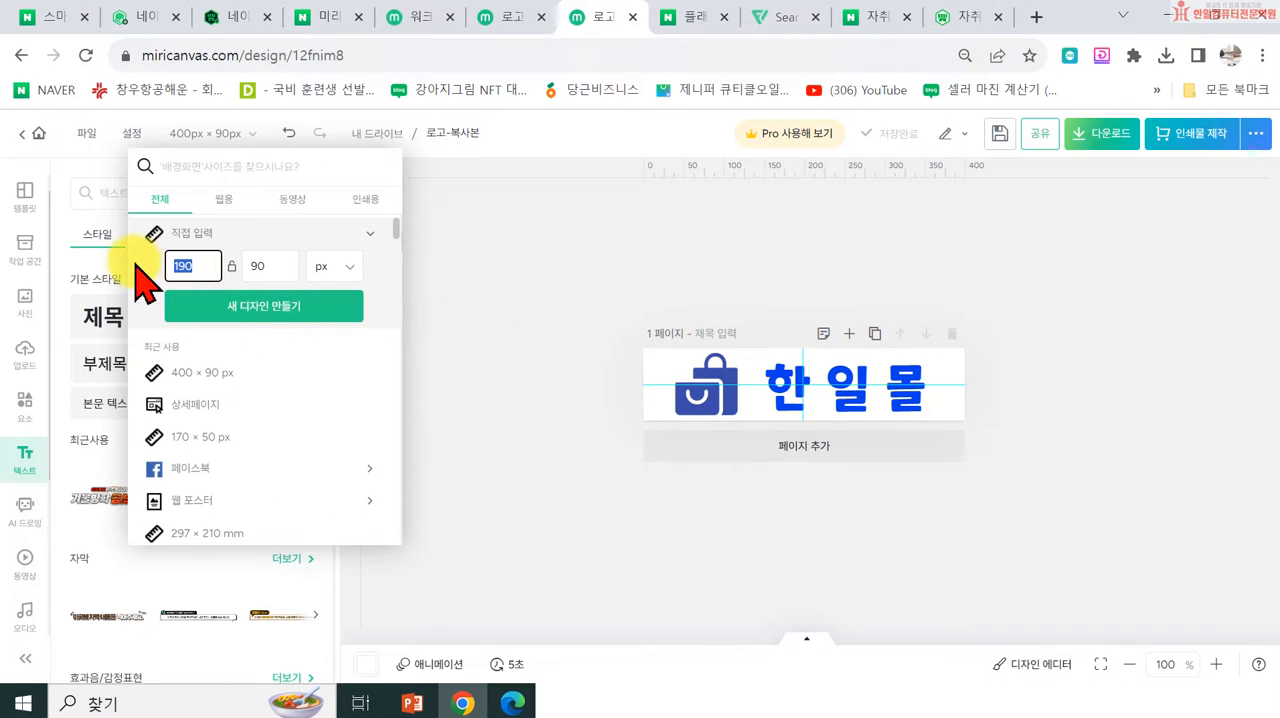
text(1920)
drag(284, 264, 228, 285)
text(400)
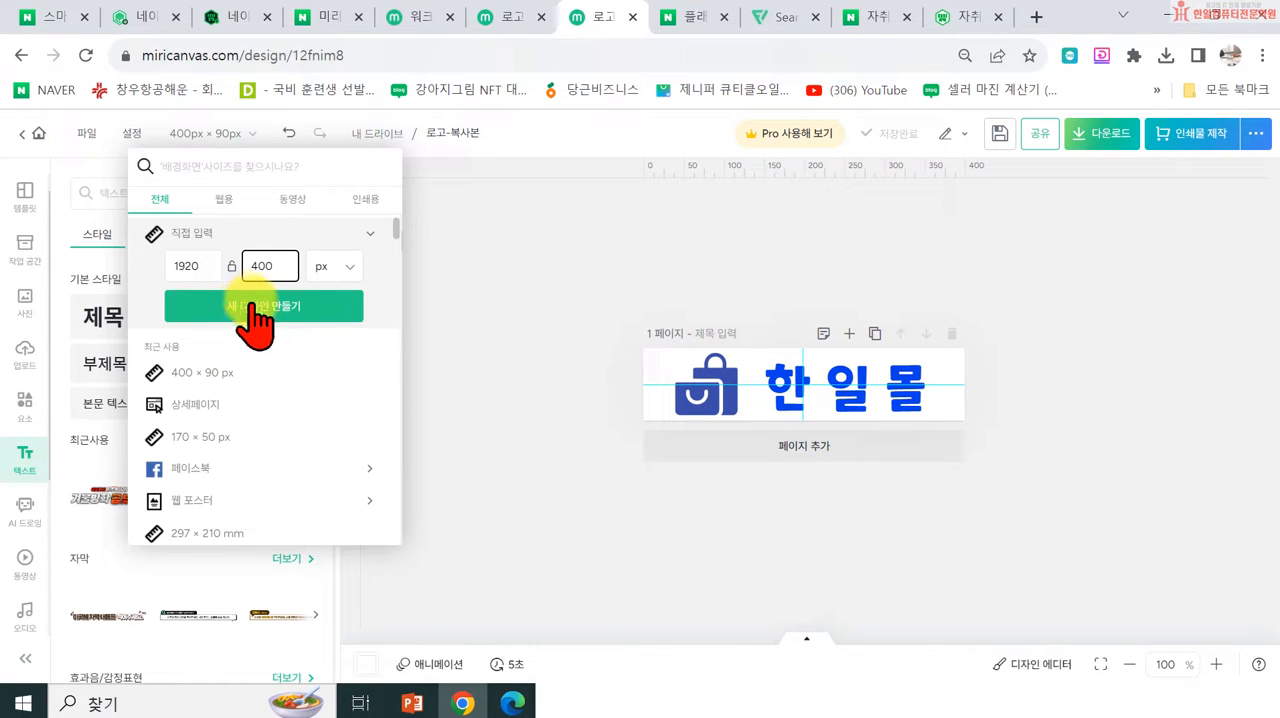
click(262, 318)
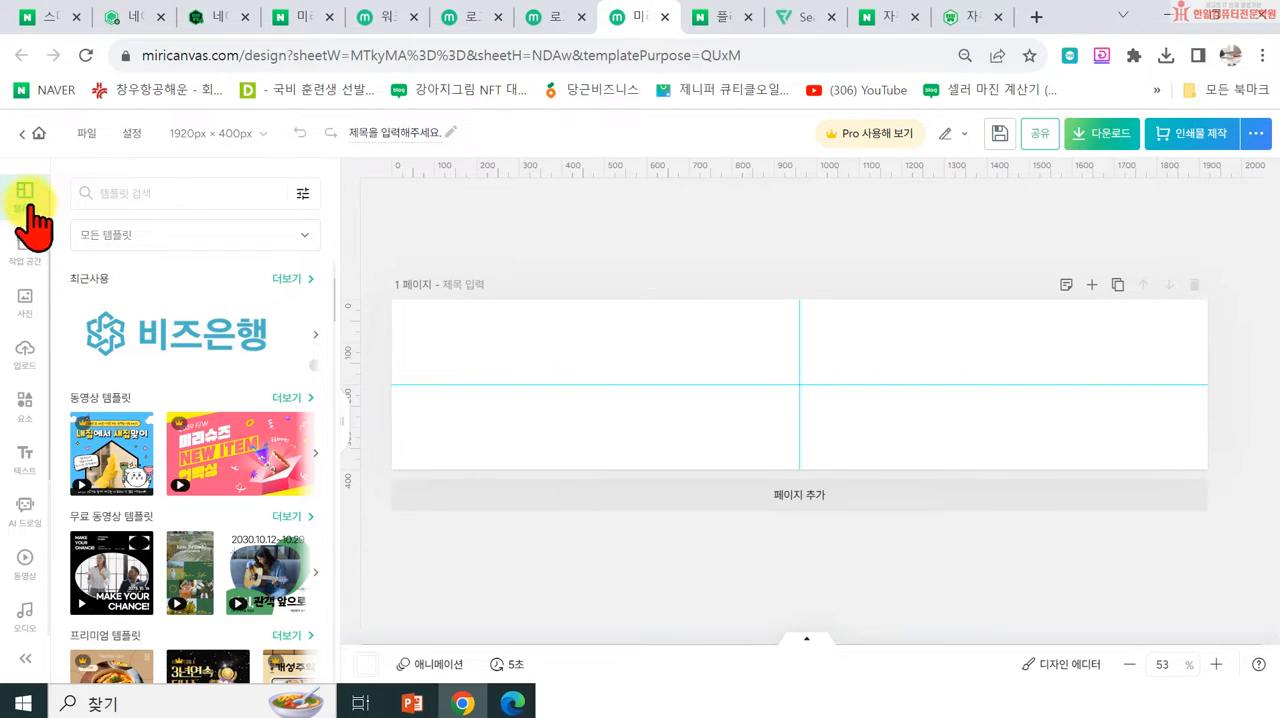
Step: Search the templates for 기획전, apply the 신혼부부 침실 '당신의 스타일은?' template to the page, and dismiss the fit options
click(122, 187)
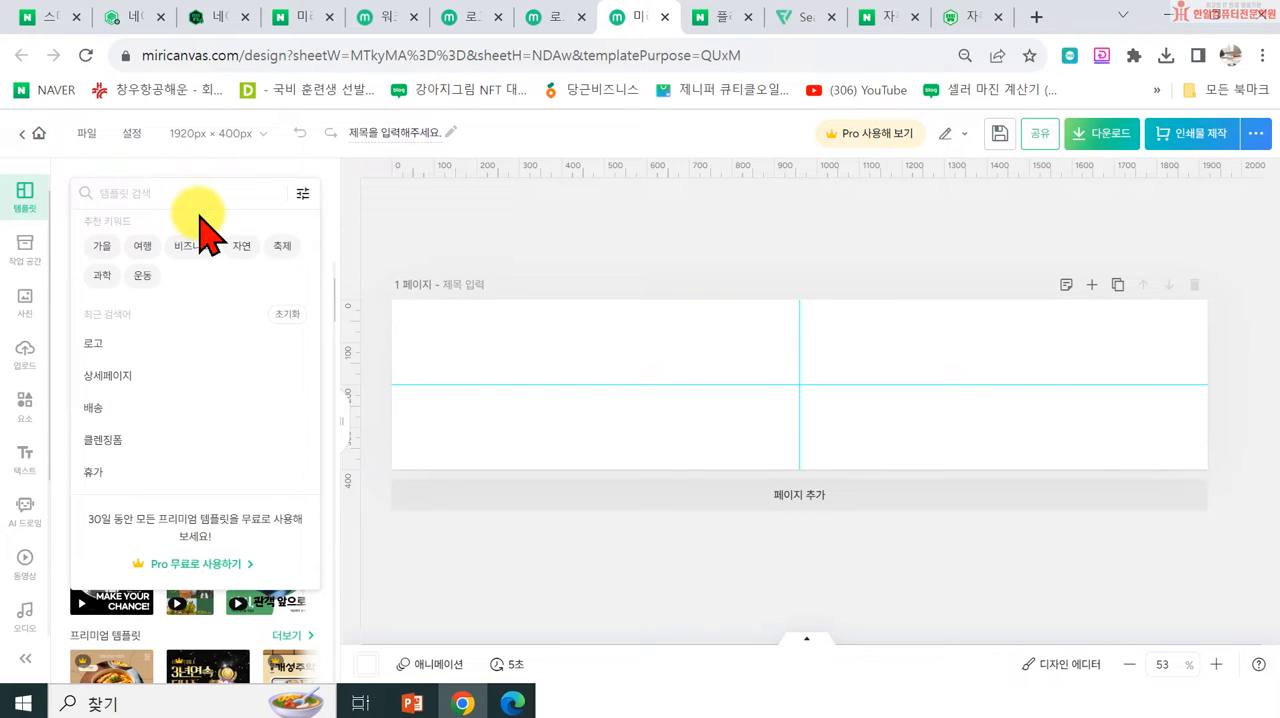
text(기획전)
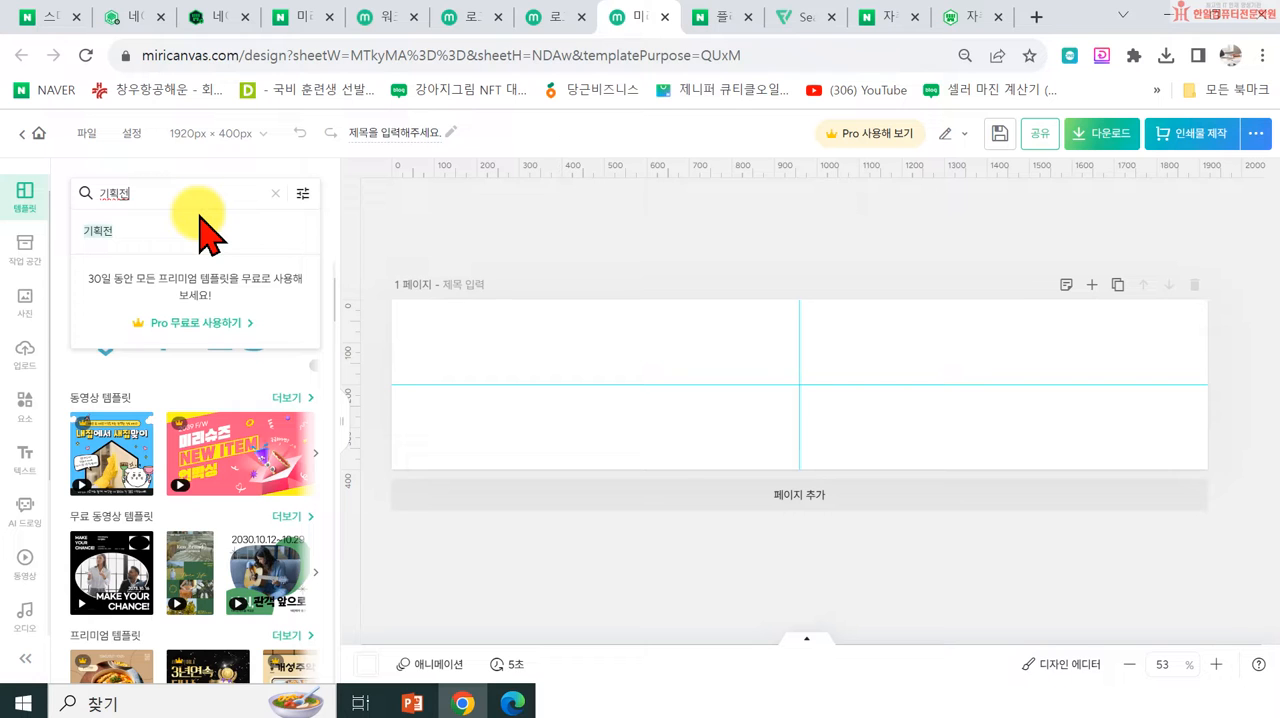
key(Return)
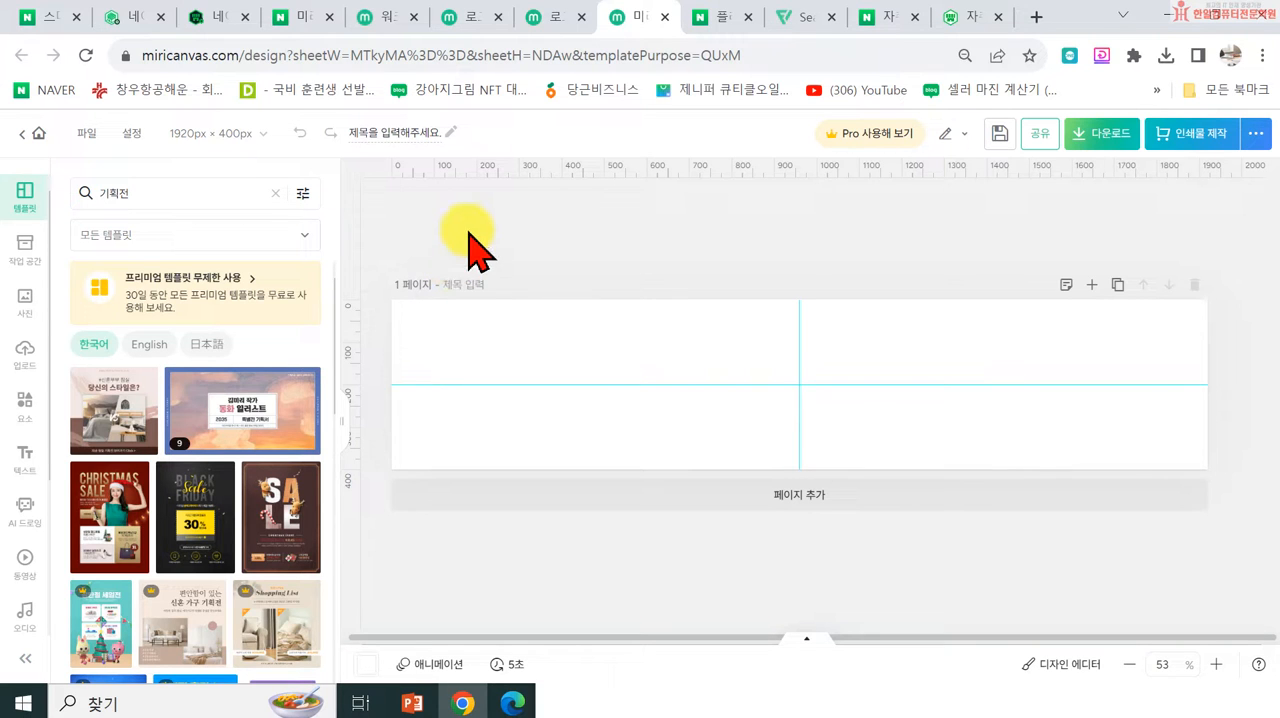
scroll(280, 450, down, 2)
scroll(250, 457, up, 2)
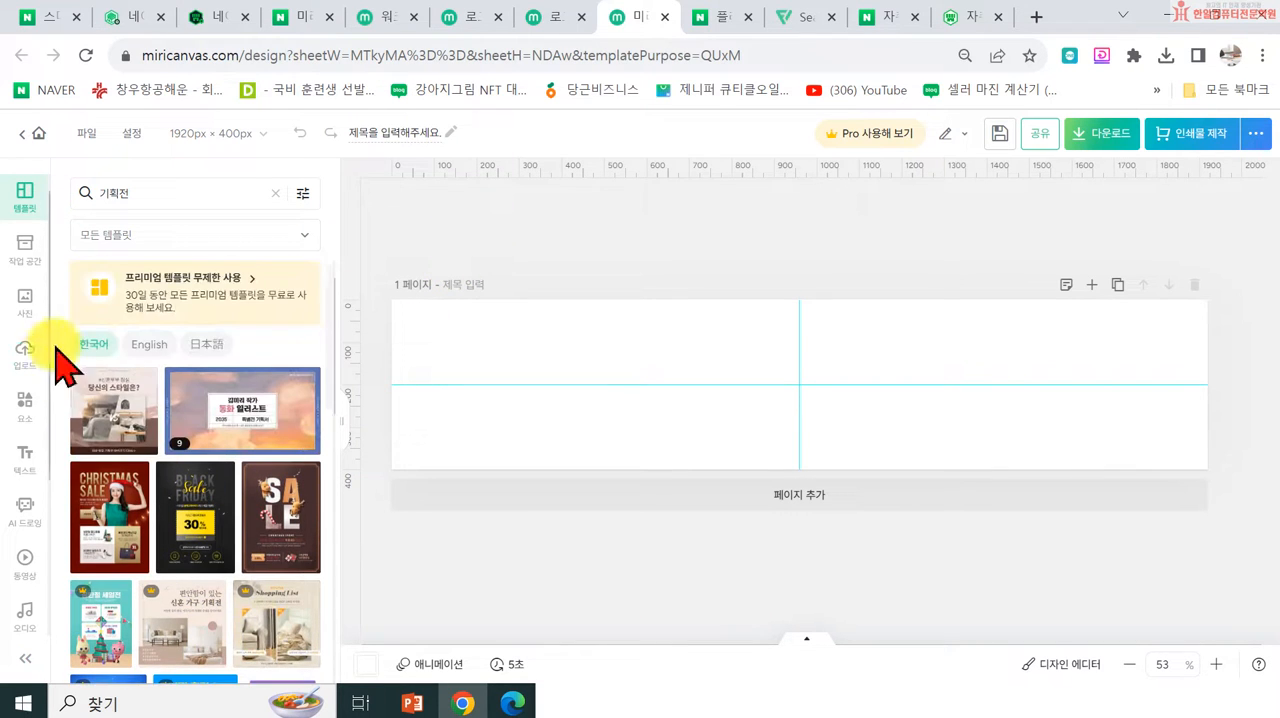
click(110, 425)
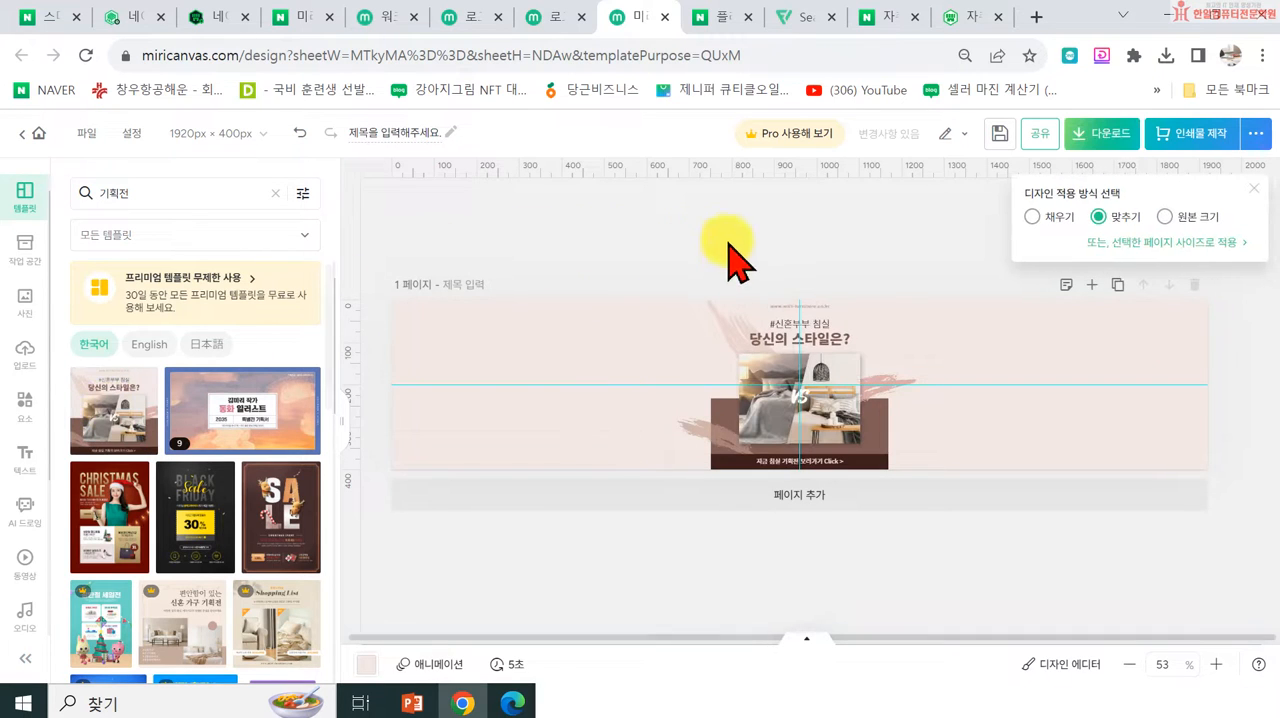
click(1251, 190)
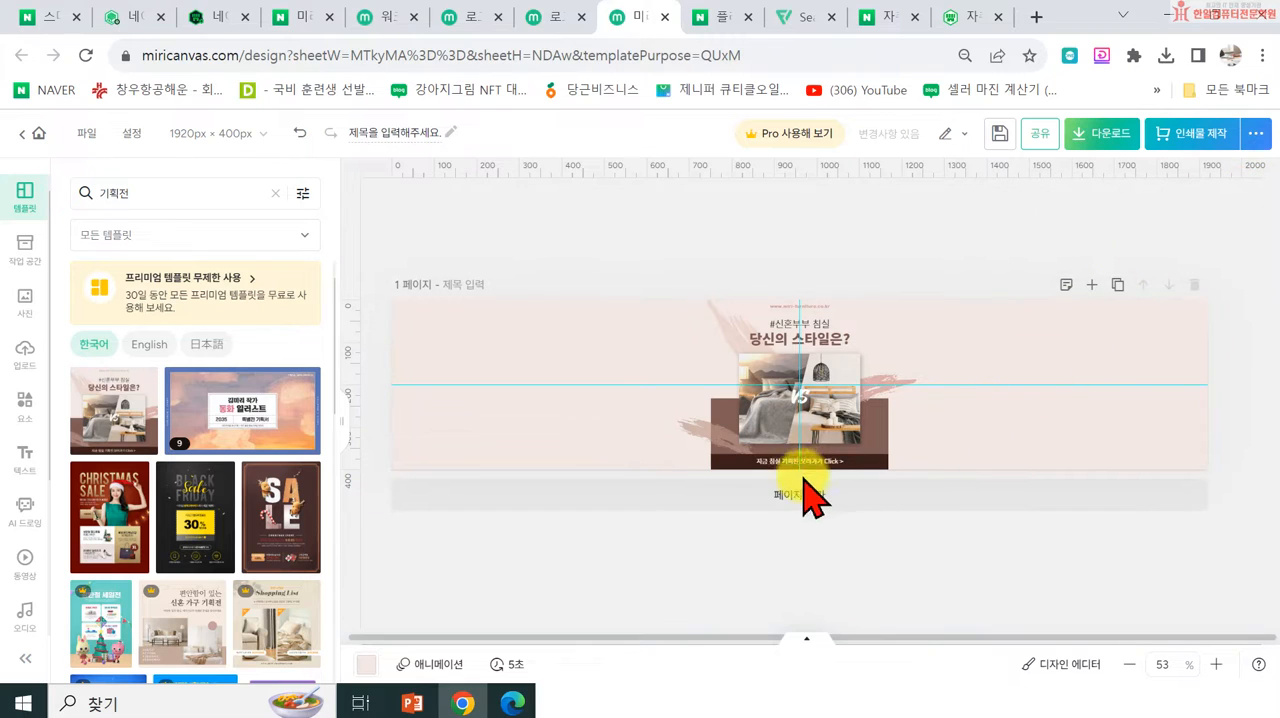
Step: Stretch the dark bottom bar and the brown block behind the photos across the full width of the banner
click(711, 461)
drag(711, 461, 393, 459)
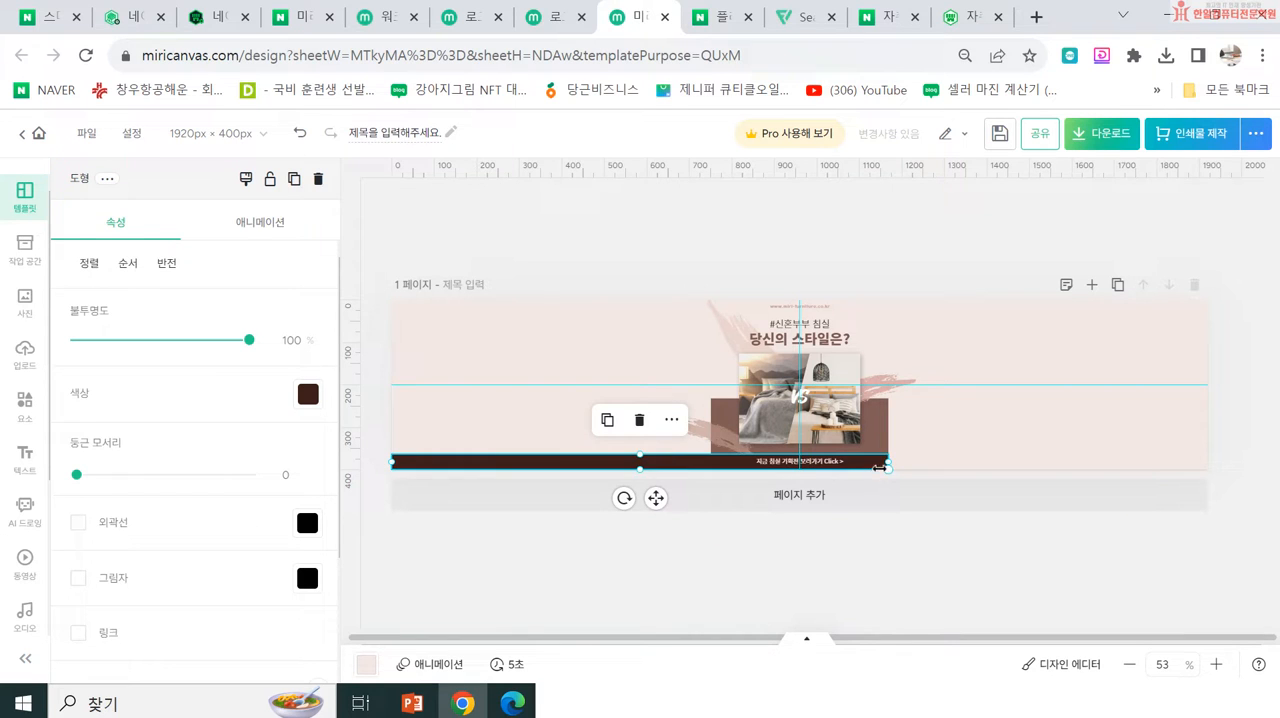
drag(888, 461, 1211, 461)
click(888, 432)
drag(886, 432, 1208, 433)
click(731, 436)
drag(709, 428, 392, 431)
click(622, 538)
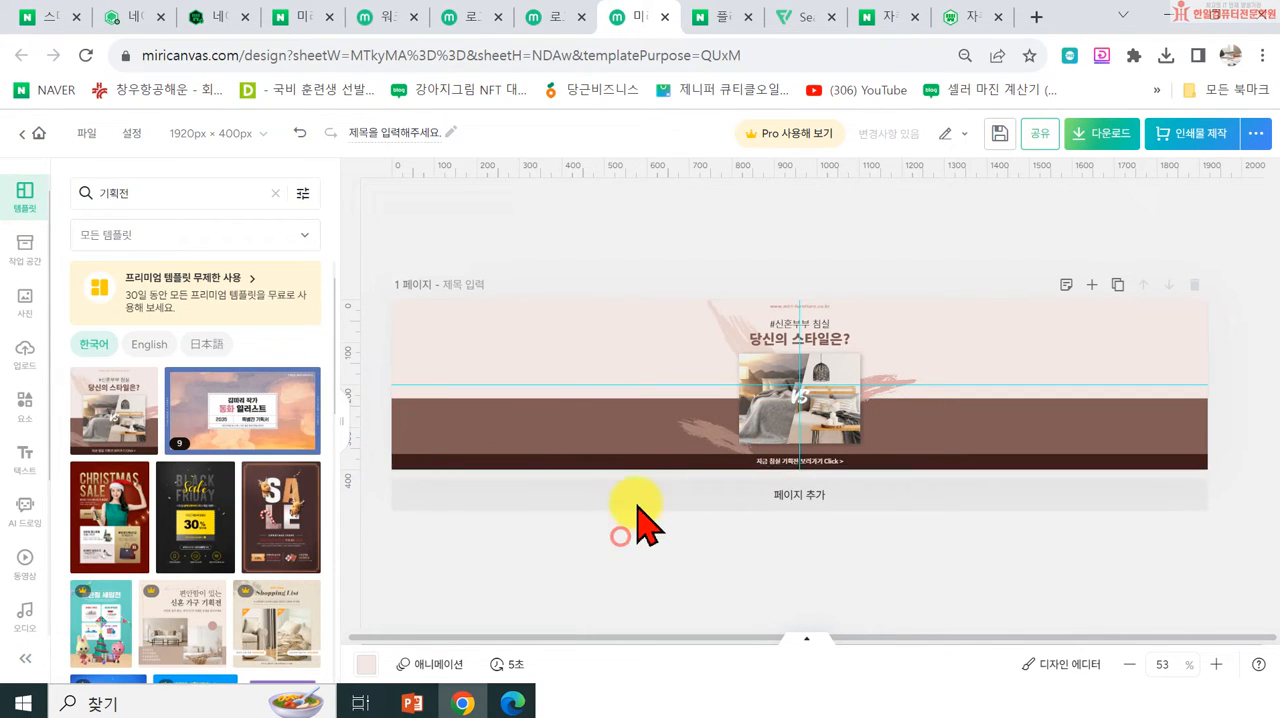
Step: Try enlarging the bedroom photo group and placing it in the left half of the banner
click(748, 394)
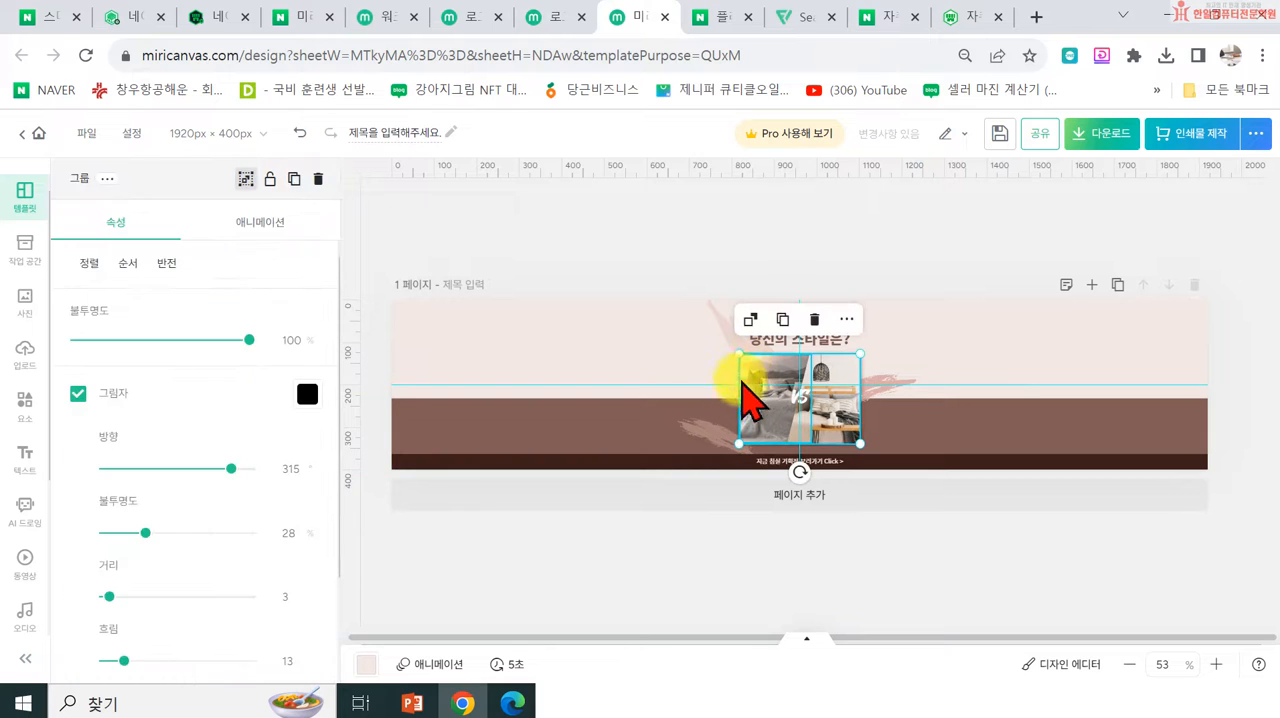
drag(739, 354, 490, 389)
click(733, 366)
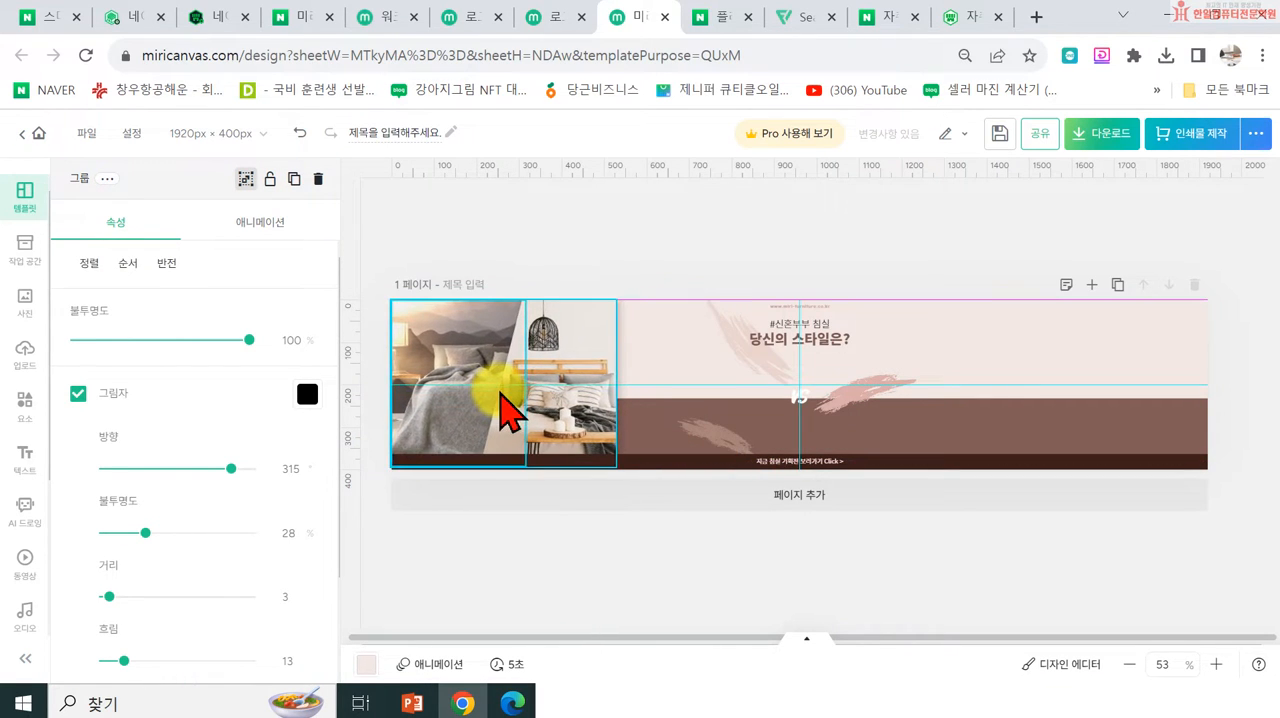
drag(616, 303, 684, 250)
drag(608, 350, 828, 380)
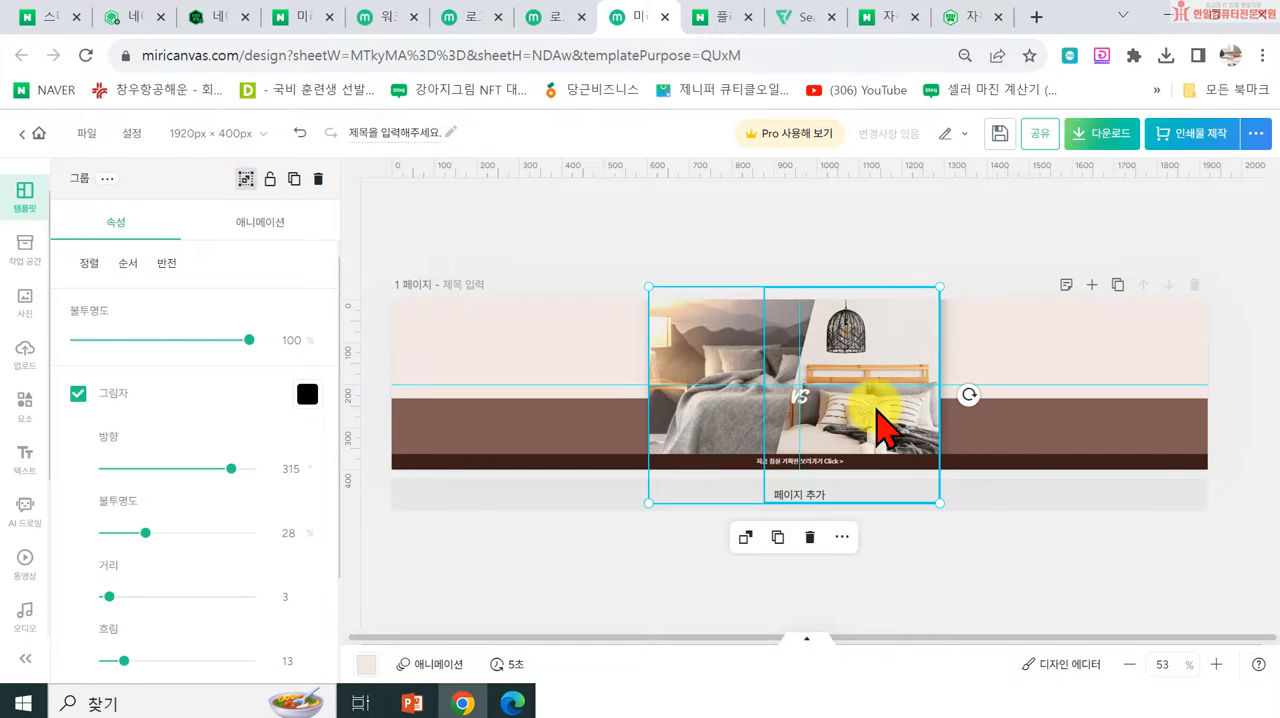
drag(876, 420, 682, 416)
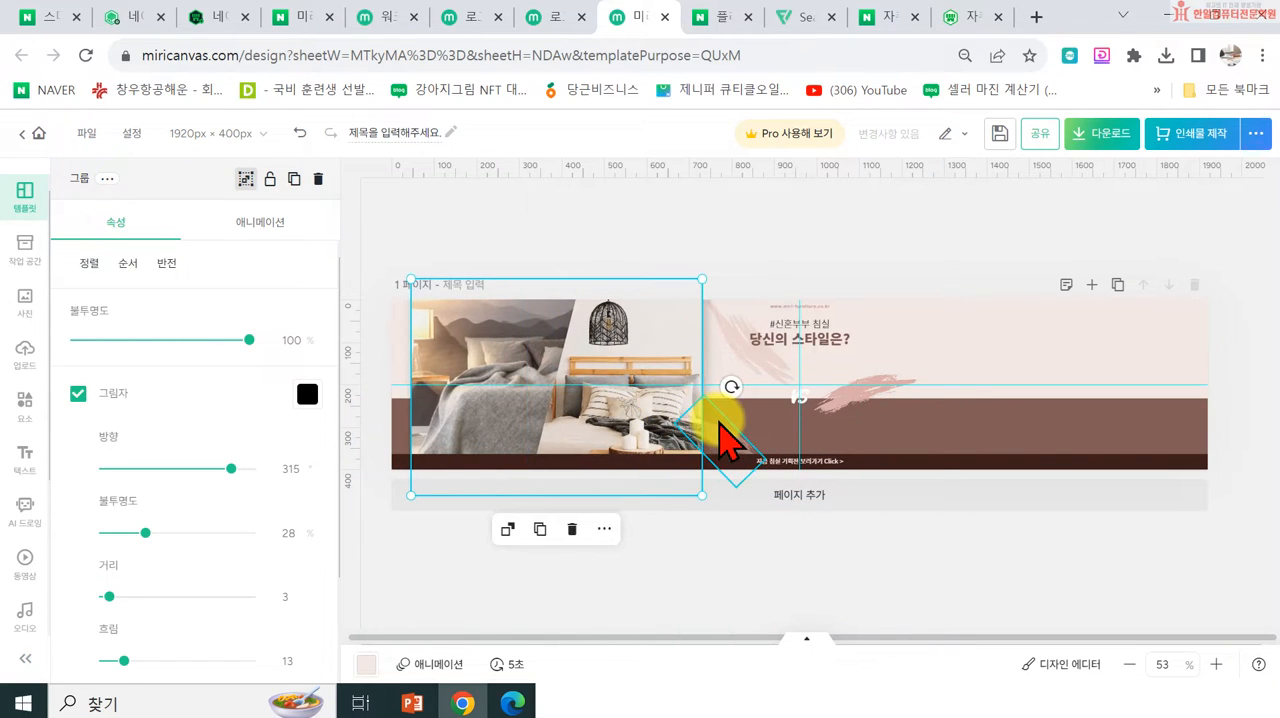
Step: Delete the bedroom photo group and spread out the brush strokes, enlarging the two lower ones toward the banner's left and right sides
key(Delete)
drag(712, 432, 634, 449)
mouse_move(557, 449)
mouse_down()
mouse_move(520, 460)
mouse_move(557, 455)
mouse_up()
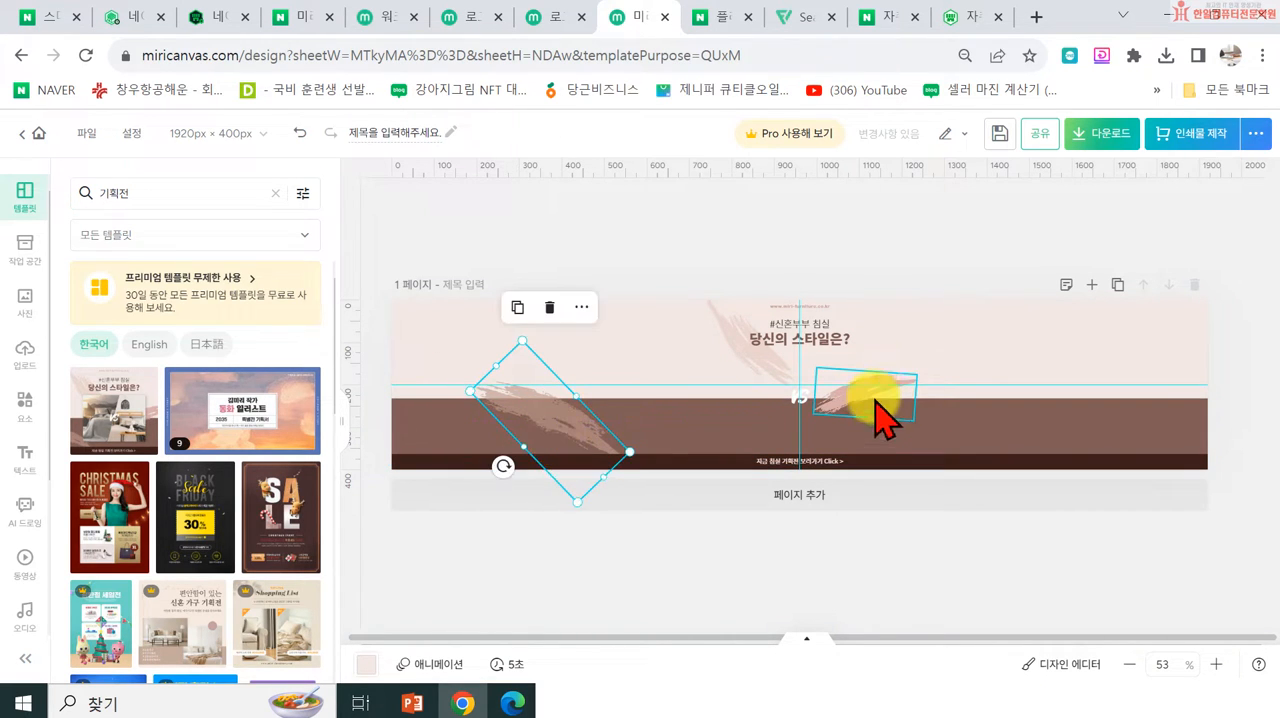
click(890, 386)
drag(911, 374, 943, 366)
mouse_move(857, 377)
mouse_down()
mouse_move(1080, 400)
mouse_move(1063, 400)
mouse_up()
mouse_move(757, 353)
mouse_down()
mouse_move(697, 302)
mouse_move(712, 305)
mouse_up()
Step: Move the '당신의 스타일은?' title slightly down and change the line above it to '합리적인 가격에' at size 29.7
click(822, 342)
drag(822, 342, 828, 360)
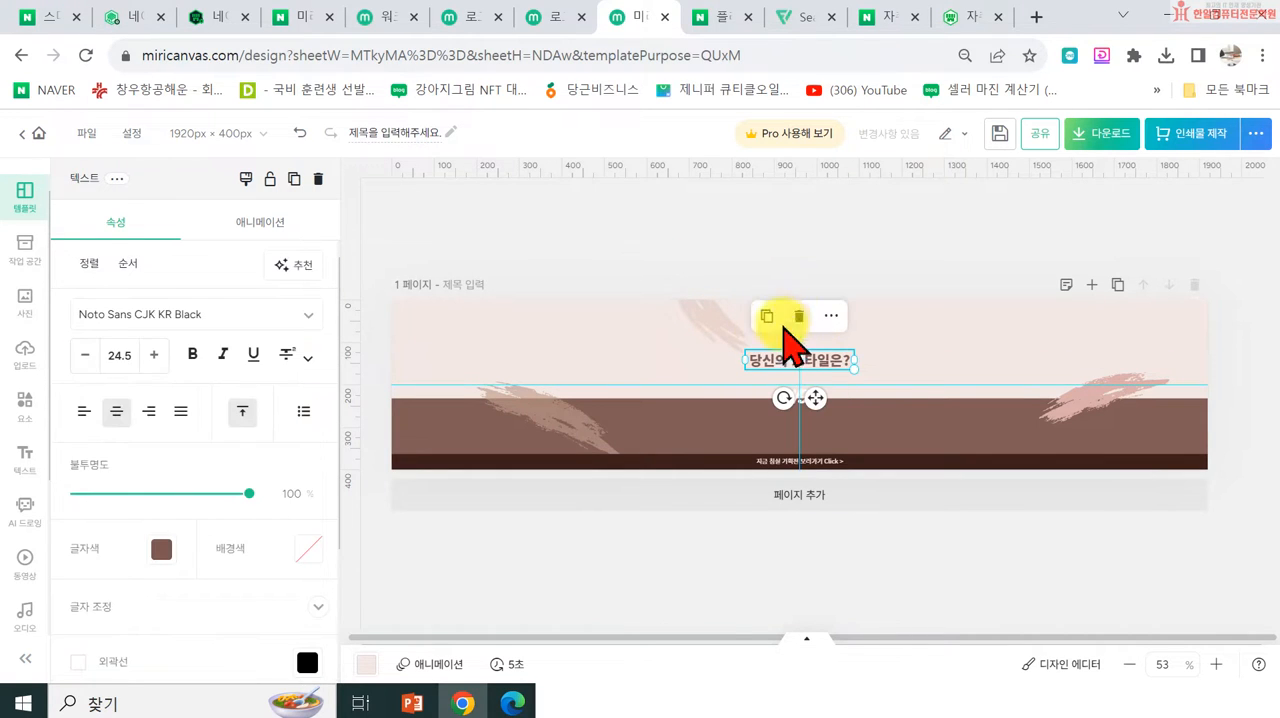
click(742, 250)
click(806, 330)
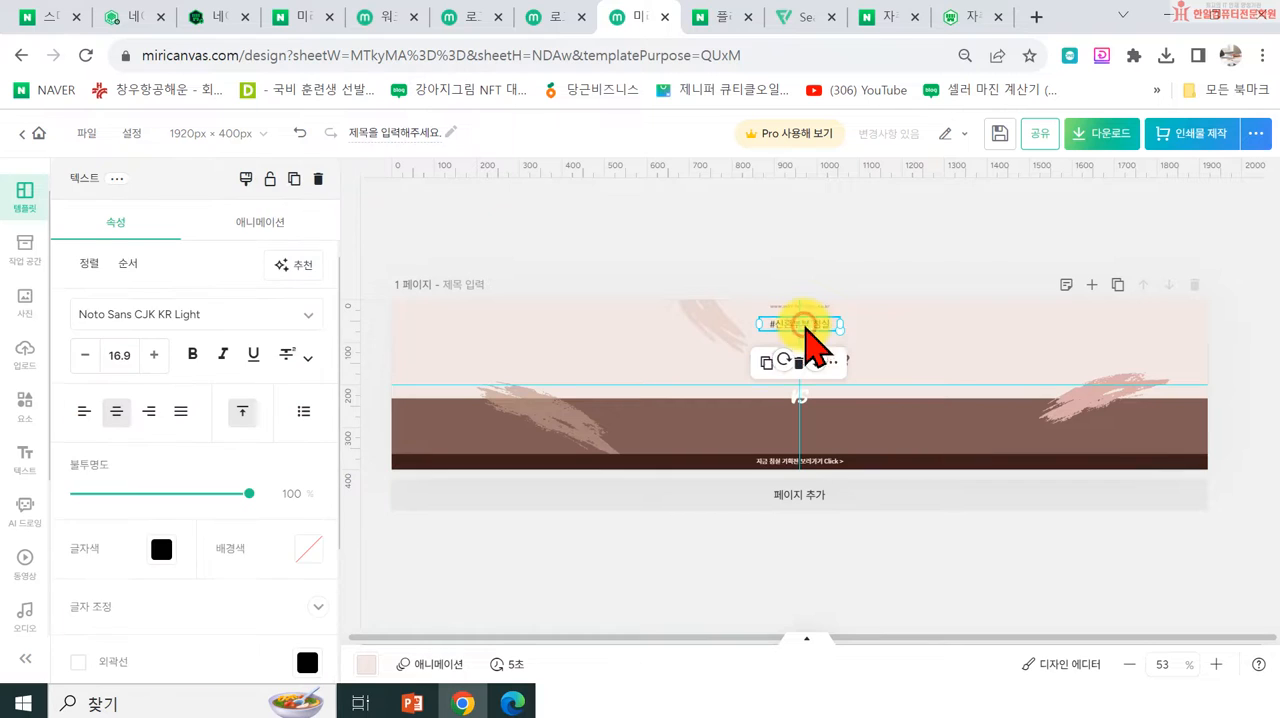
drag(841, 331, 812, 338)
double_click(812, 337)
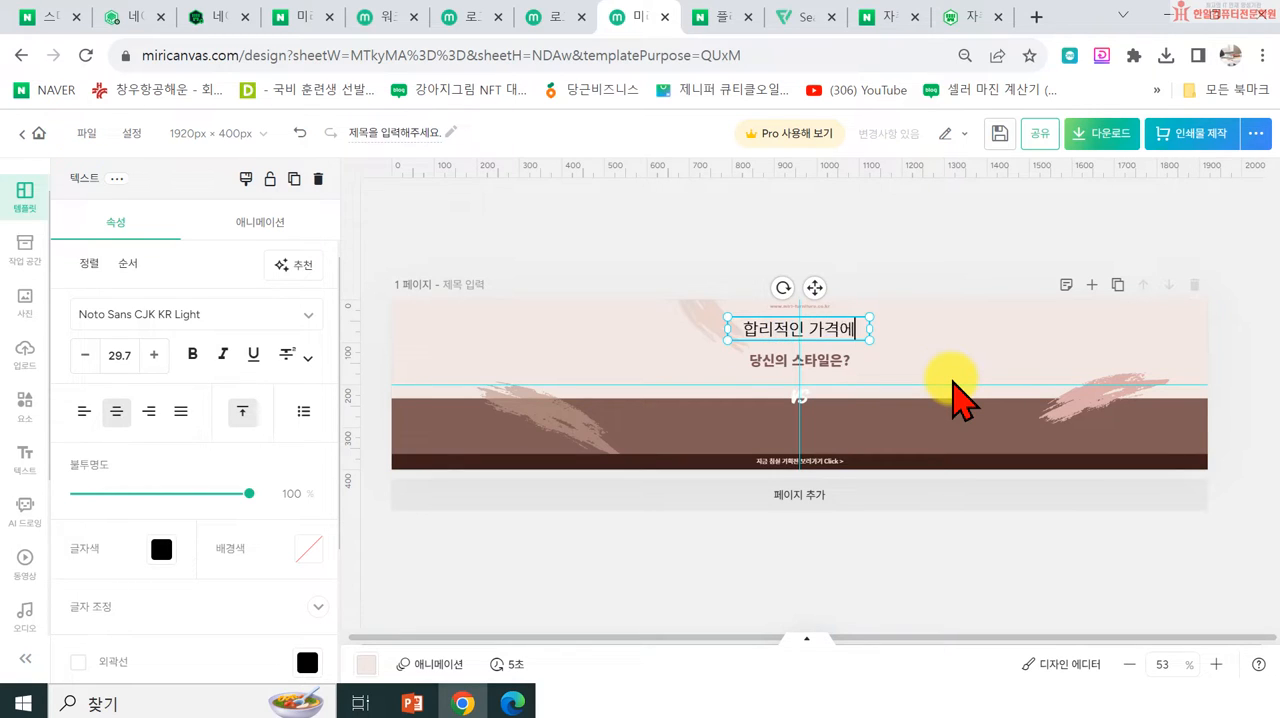
click(868, 250)
Step: Widen the '합리적인 가격에' text box to both sides and delete that line from the banner
click(856, 330)
drag(868, 334, 928, 334)
drag(816, 336, 850, 333)
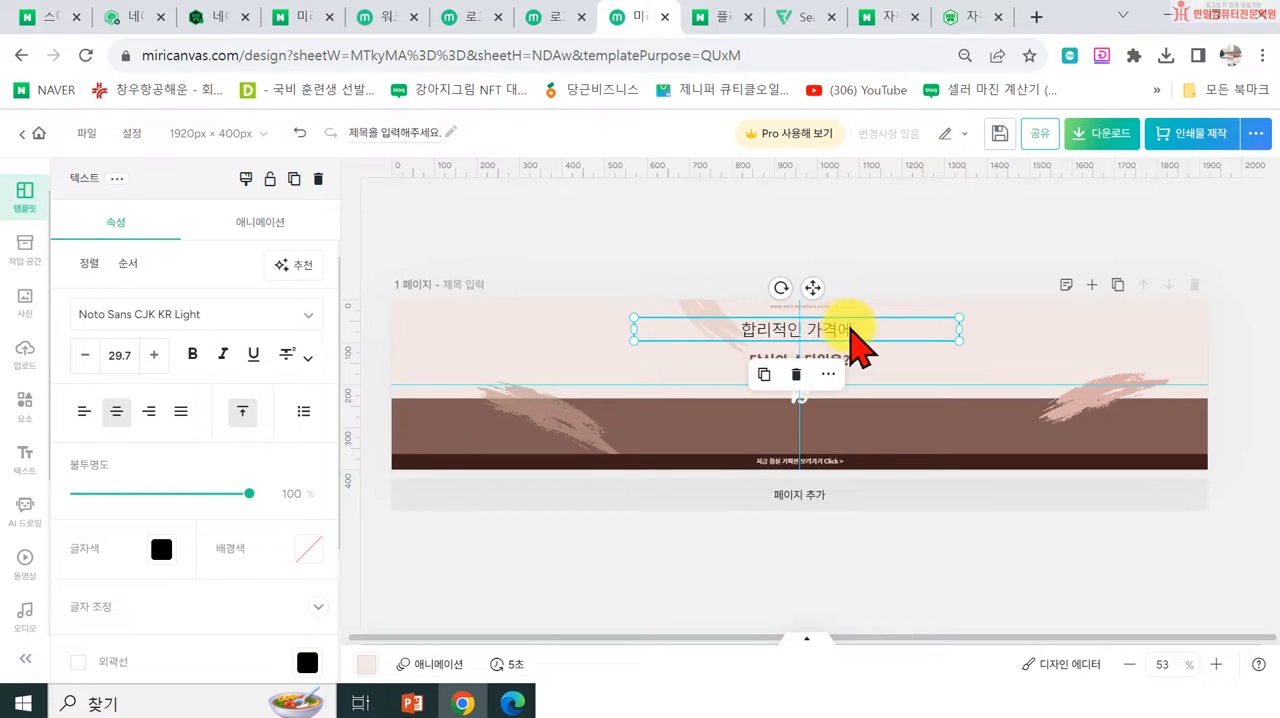
double_click(848, 328)
click(880, 258)
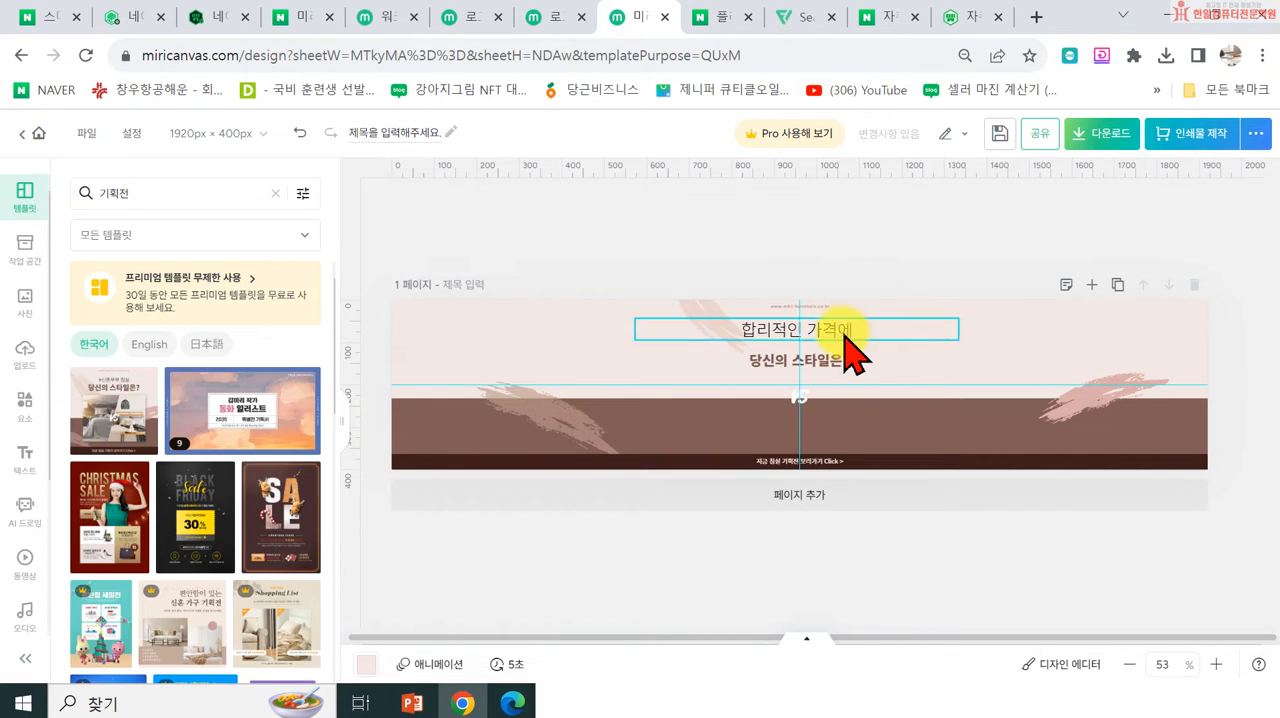
click(845, 332)
key(Delete)
Step: Enlarge the '당신의 스타일은?' title to size 49.4 and replace its text with '한일몰'
click(816, 362)
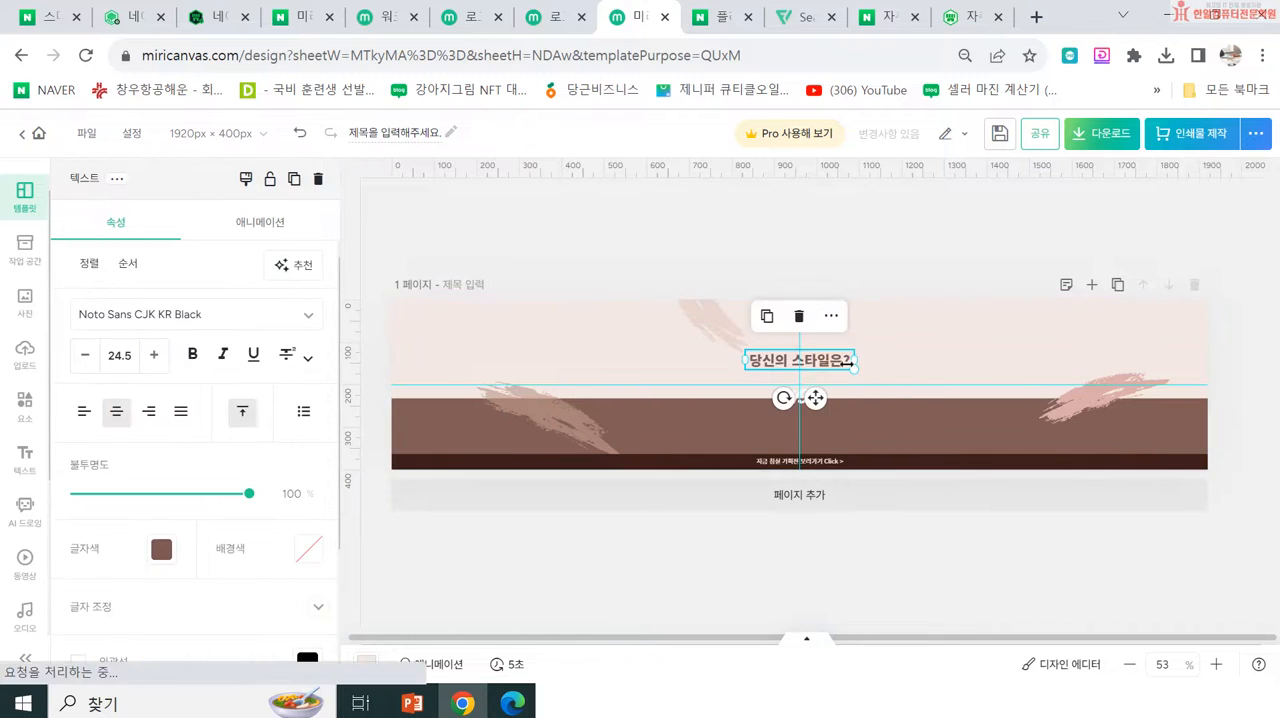
drag(862, 370, 975, 394)
drag(877, 391, 824, 362)
double_click(821, 361)
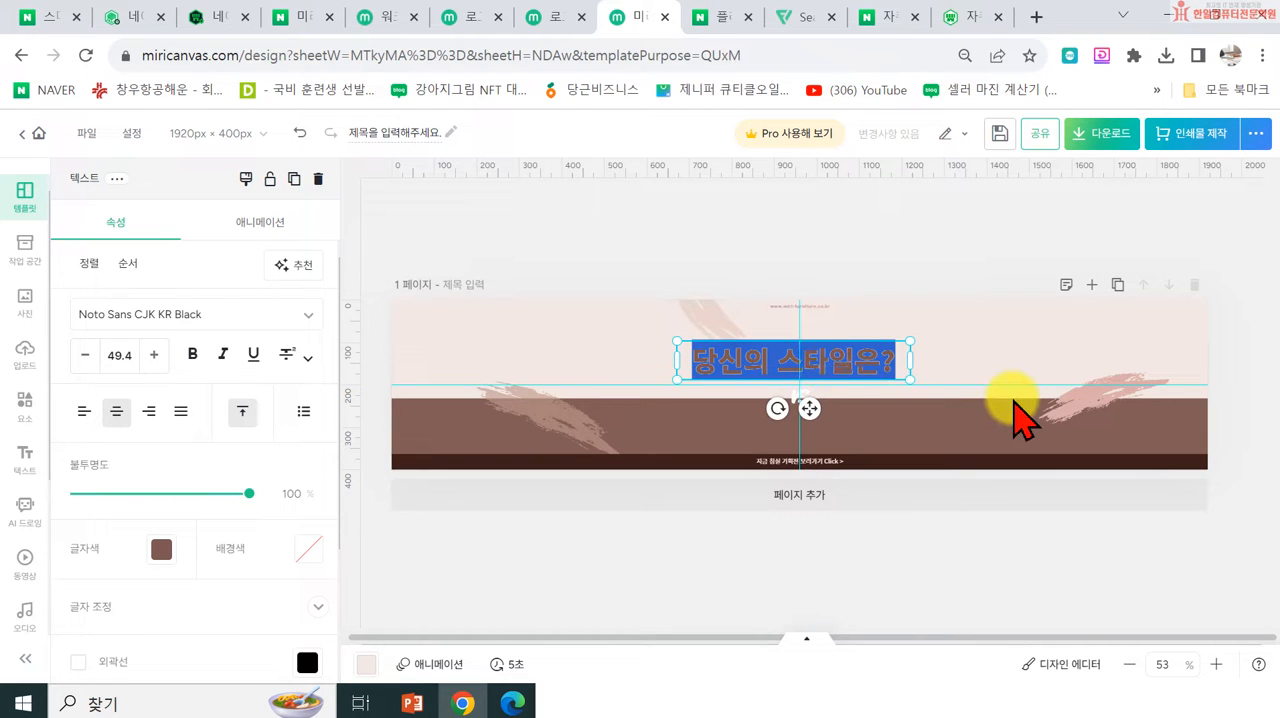
text(ㄱ)
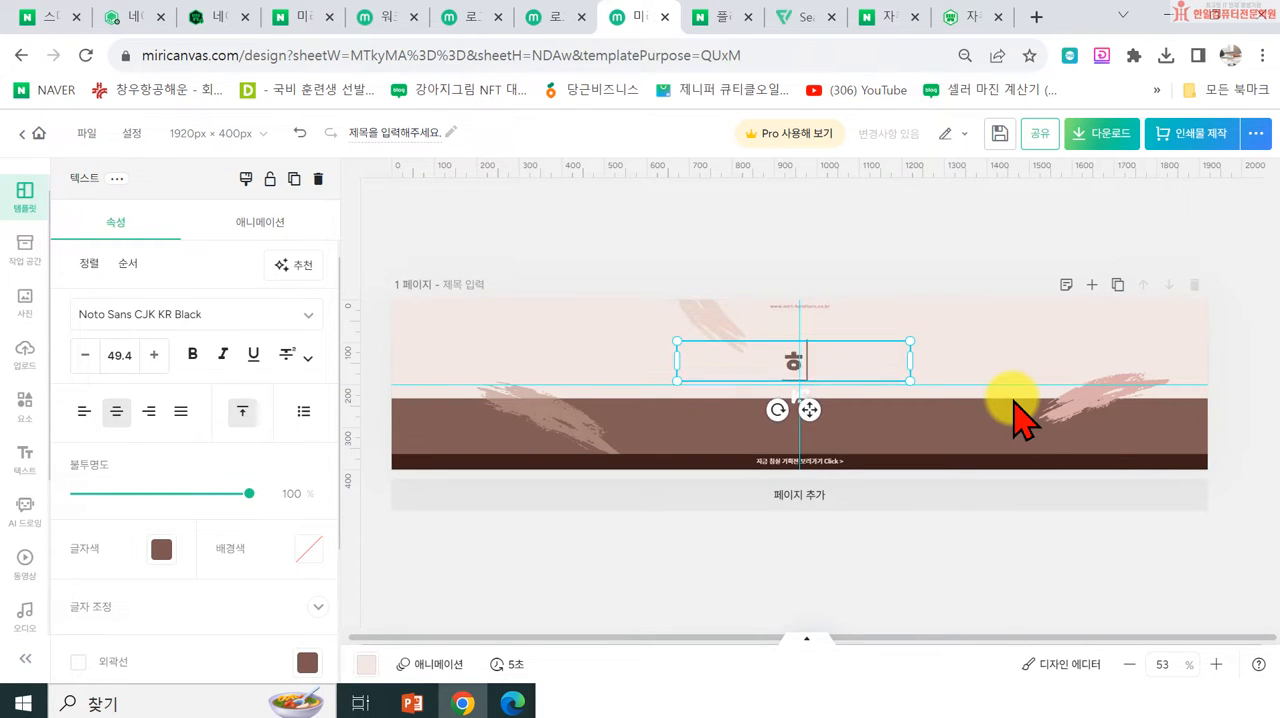
click(944, 256)
click(838, 378)
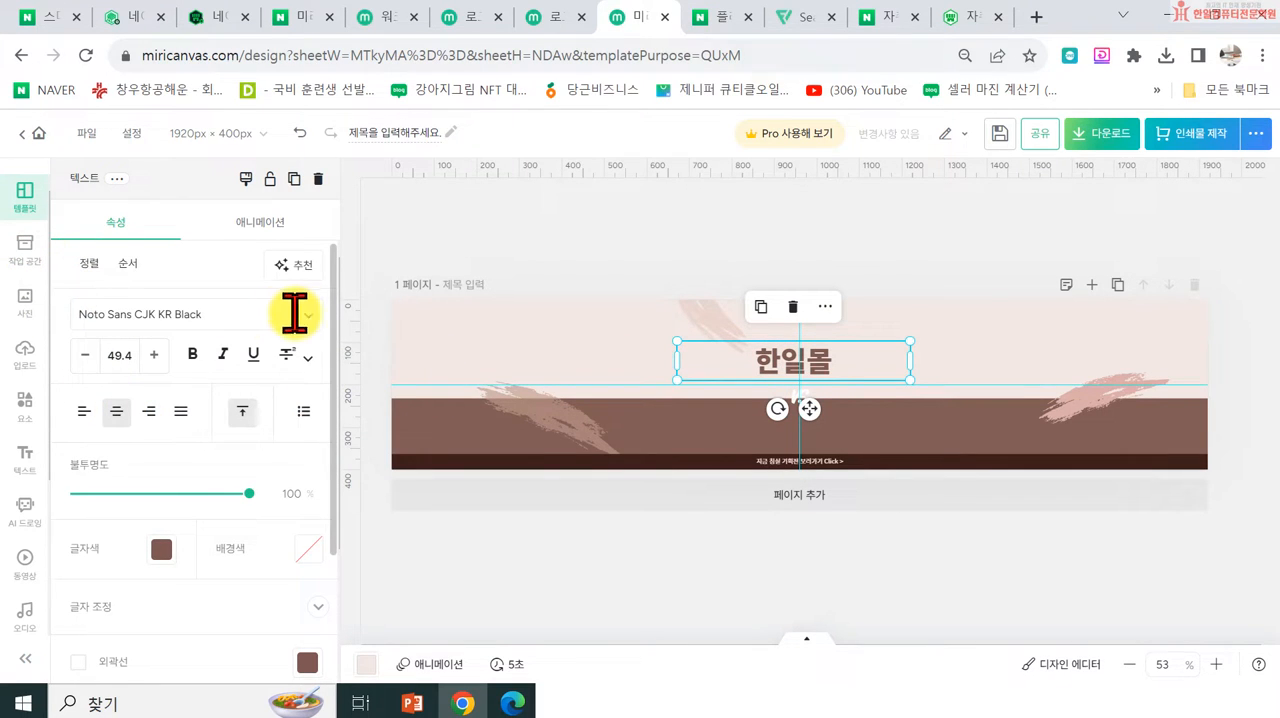
click(297, 315)
scroll(157, 485, down, 2)
click(104, 557)
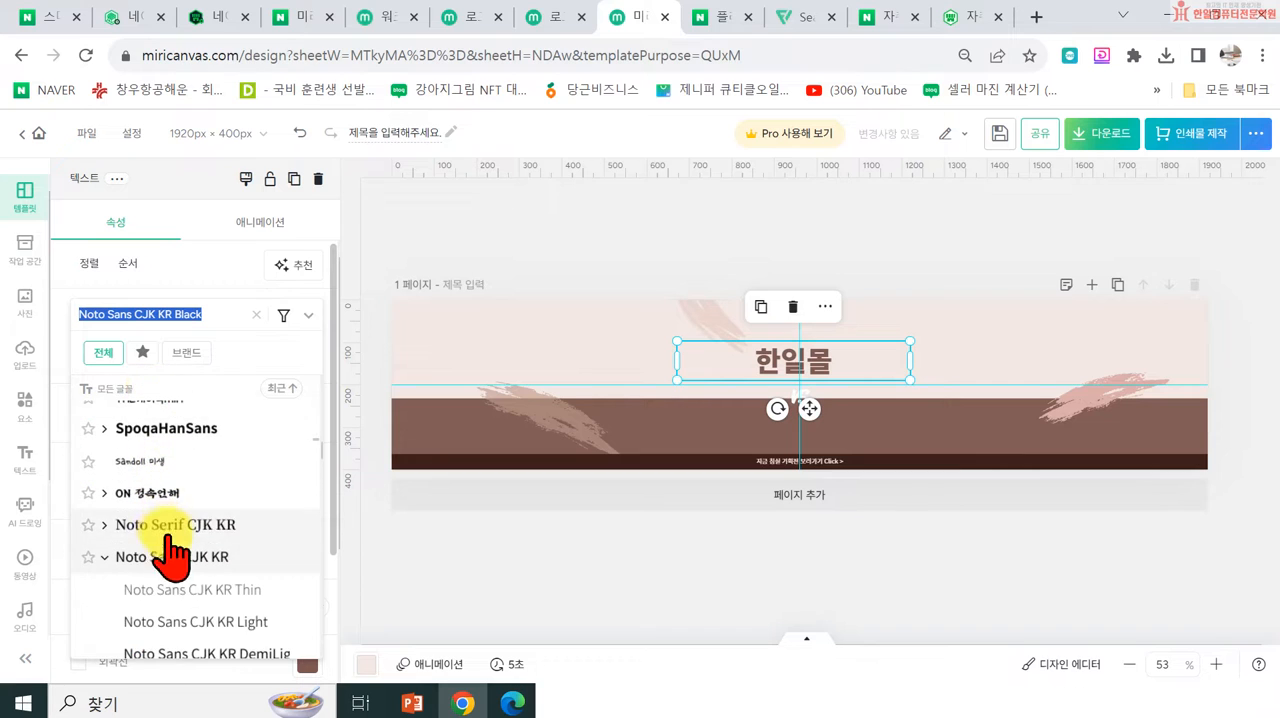
click(155, 558)
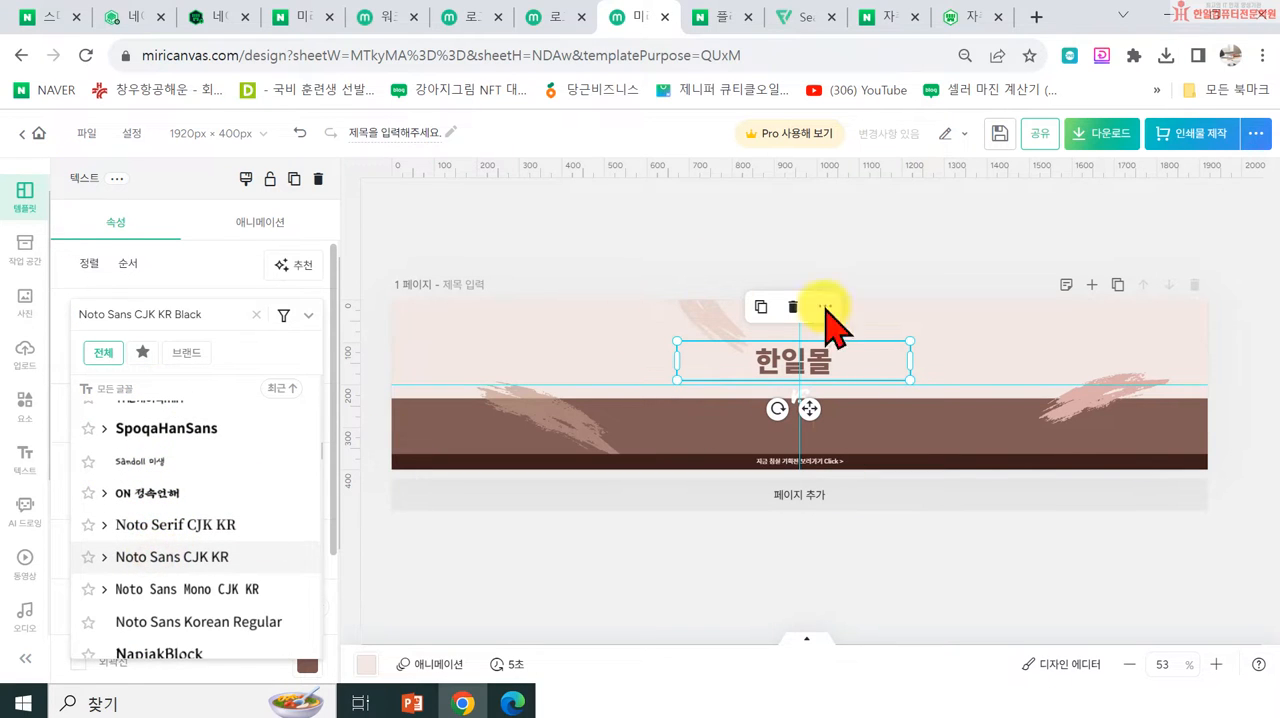
click(912, 225)
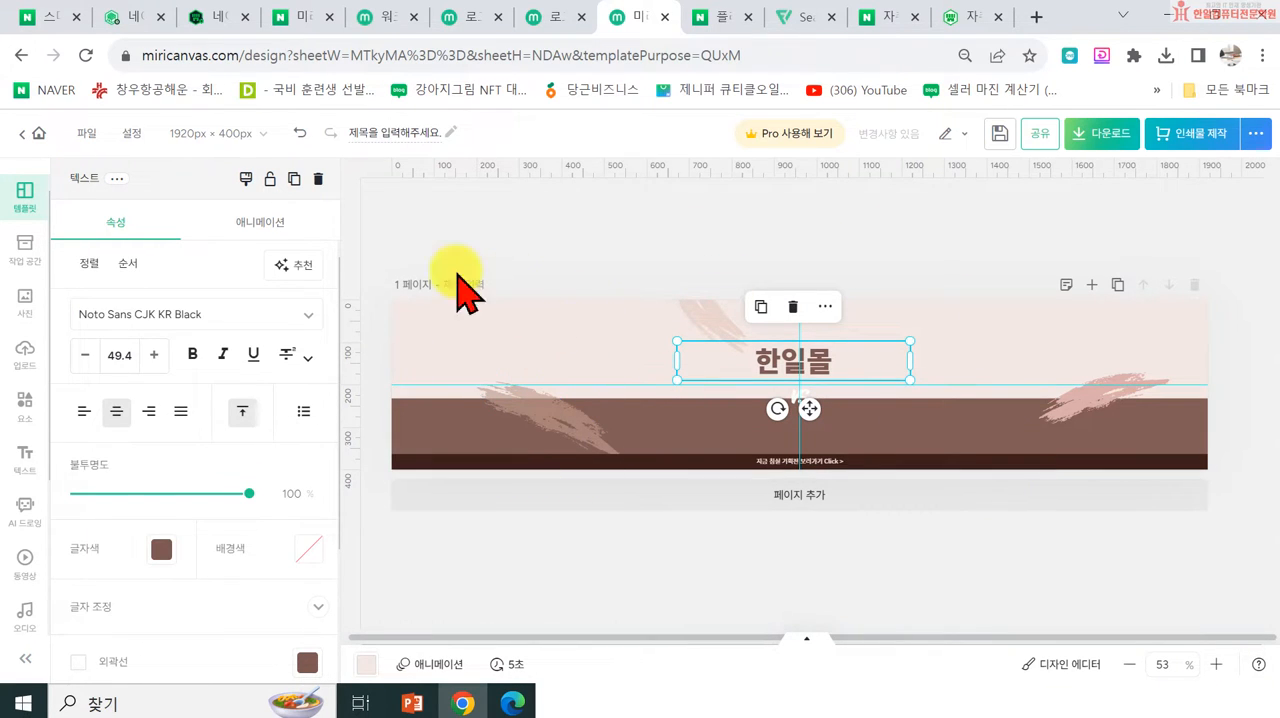
Step: Create another new blank design at 1920 × 400 px
click(24, 195)
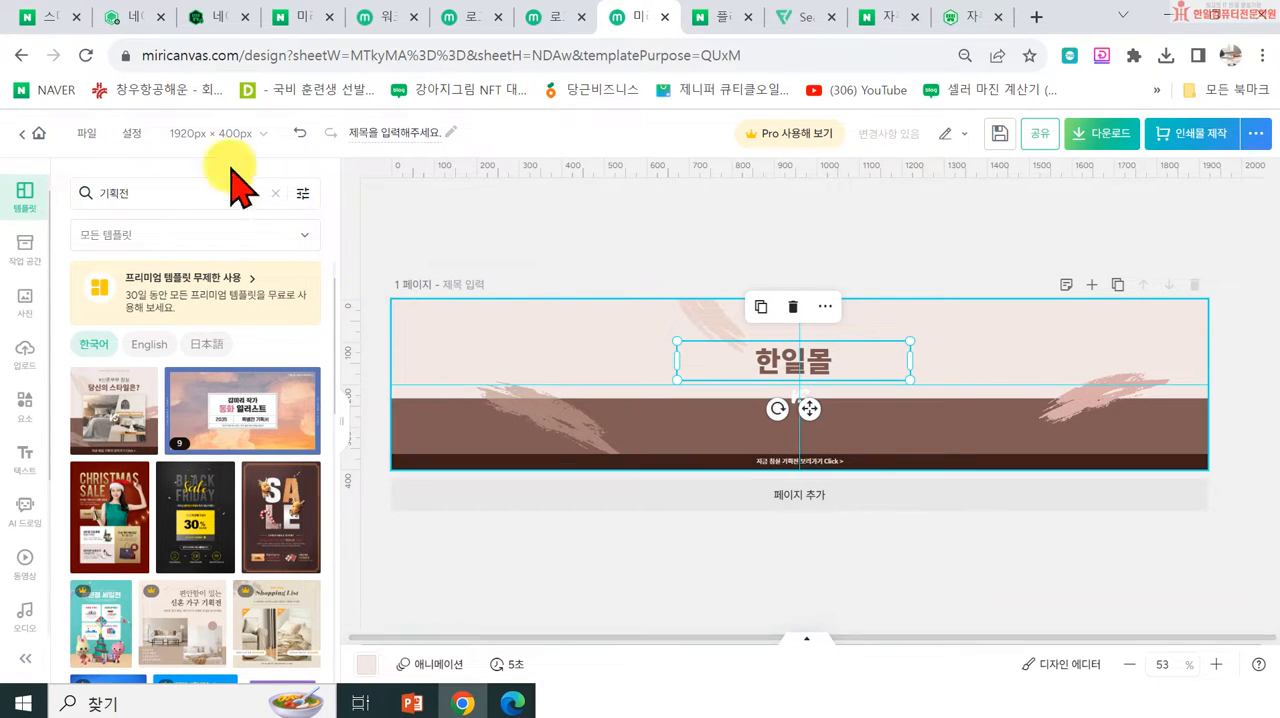
click(87, 132)
click(121, 244)
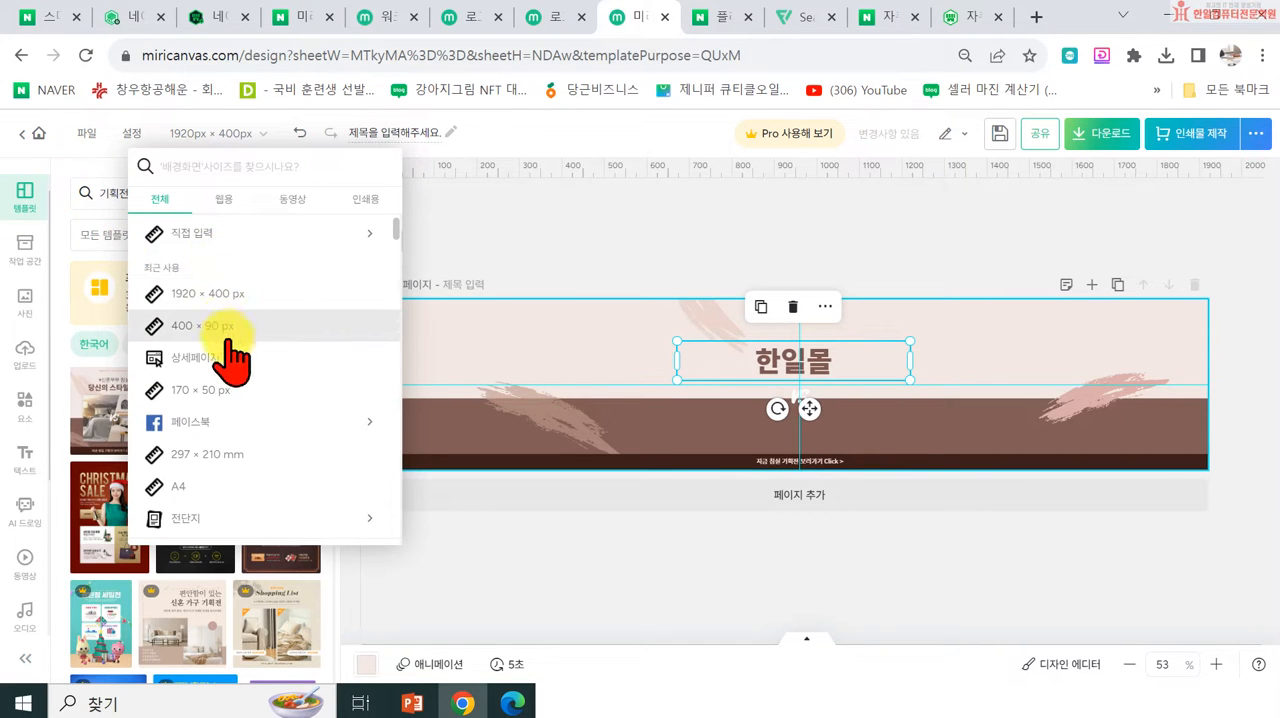
click(264, 293)
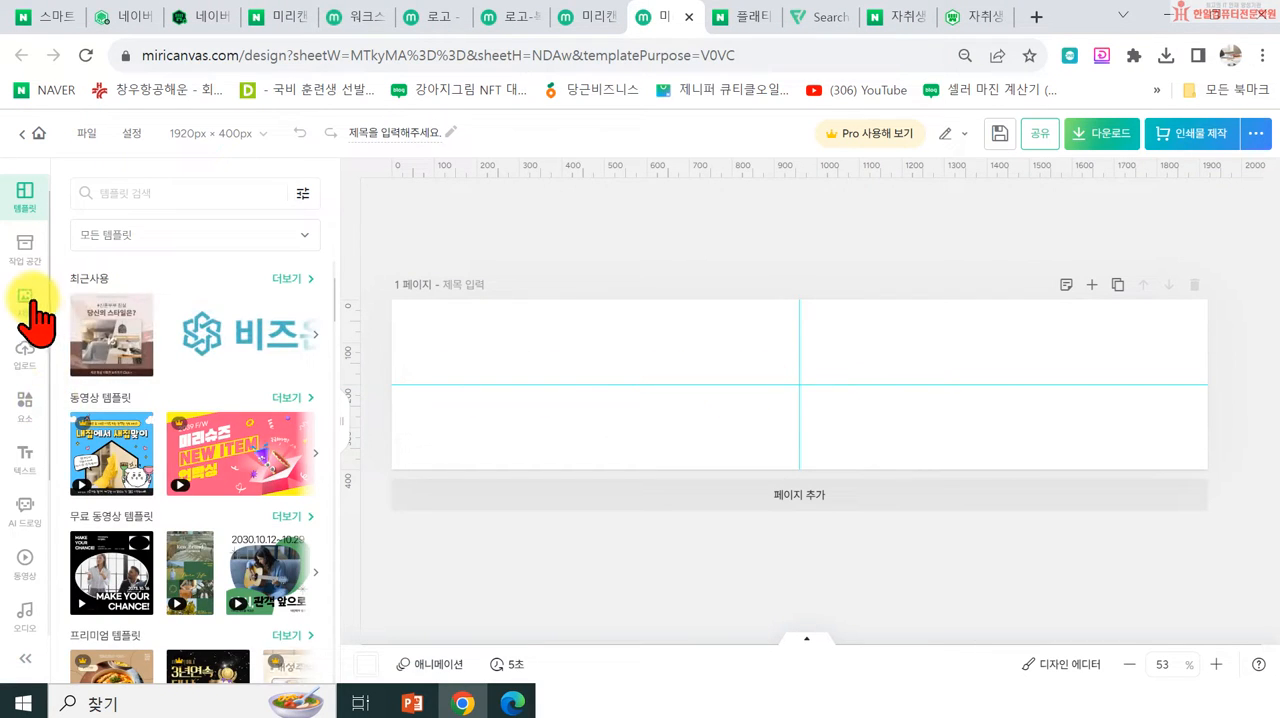
Step: Search the photo library for 배경 and look through the background photos
click(28, 300)
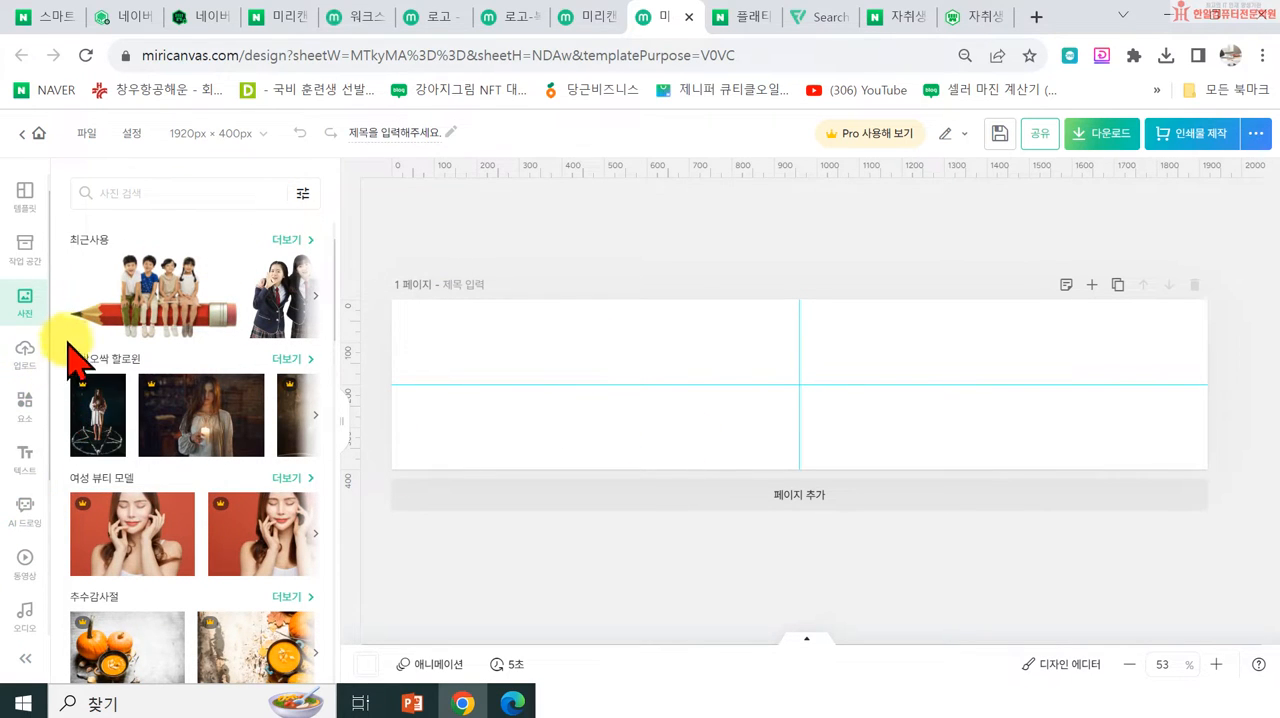
click(163, 195)
text(ㅂ)
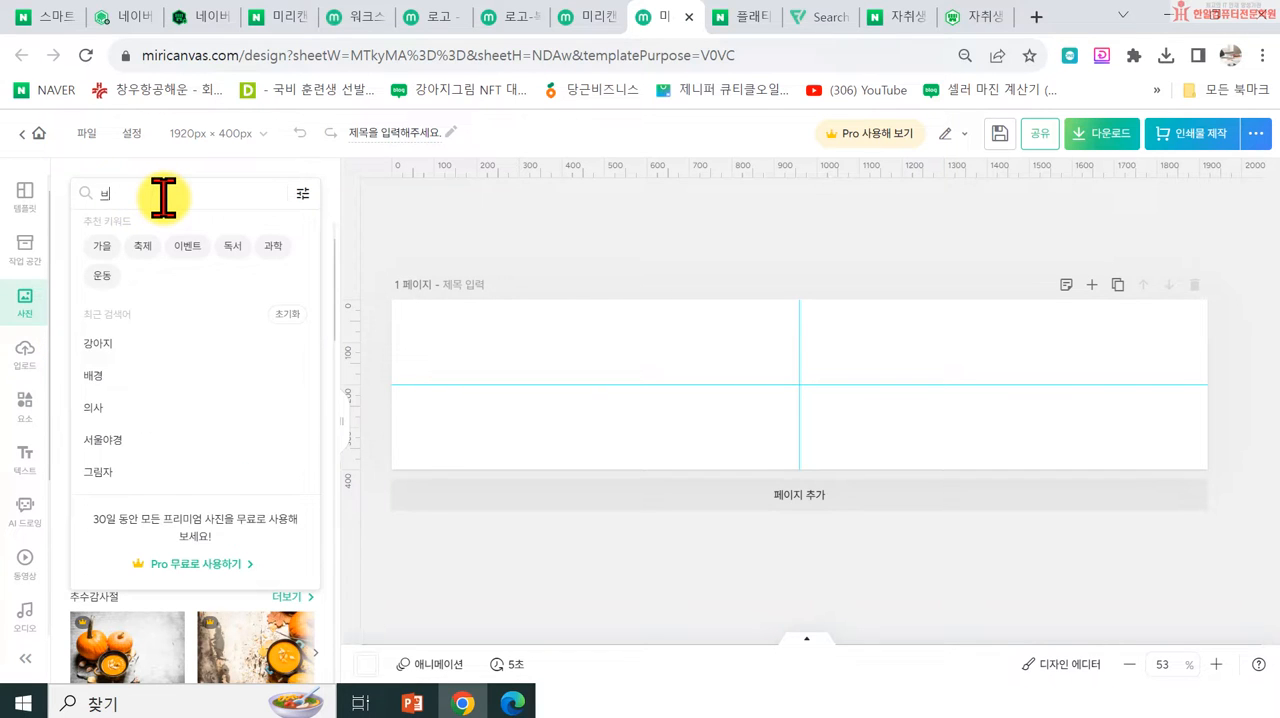
text(ㅐ경)
key(Return)
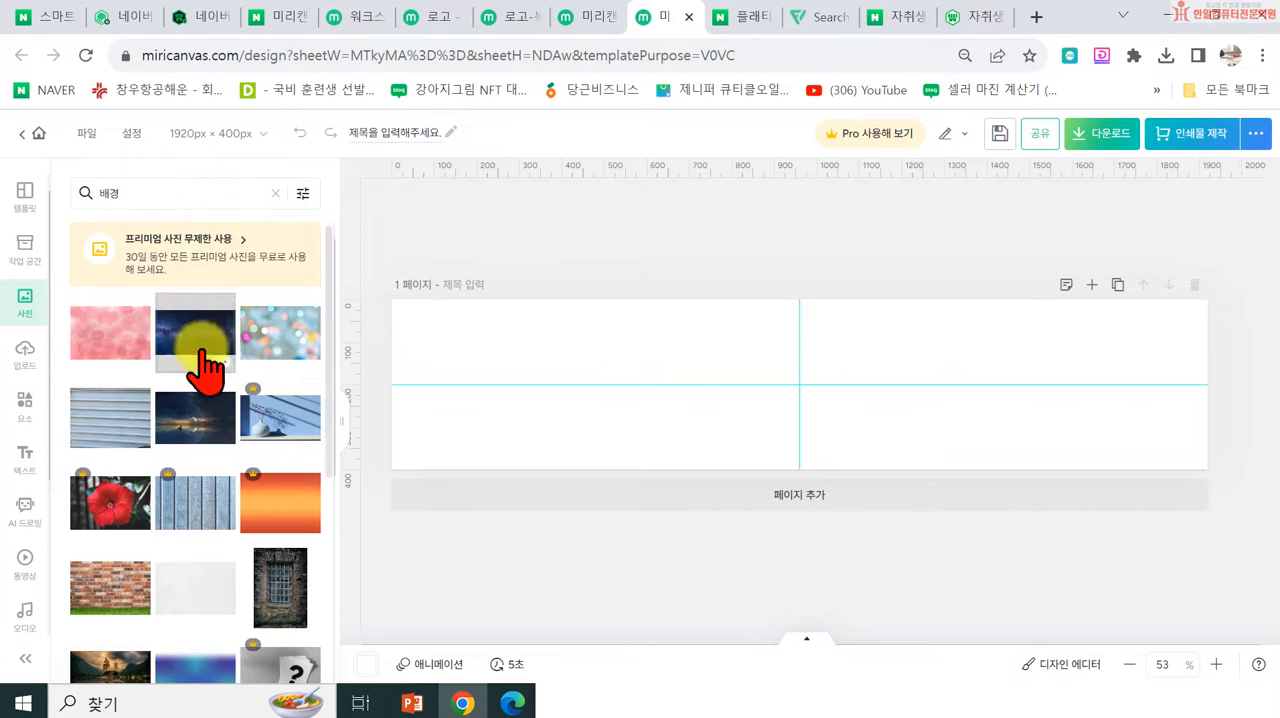
scroll(297, 509, down, 5)
scroll(226, 552, down, 3)
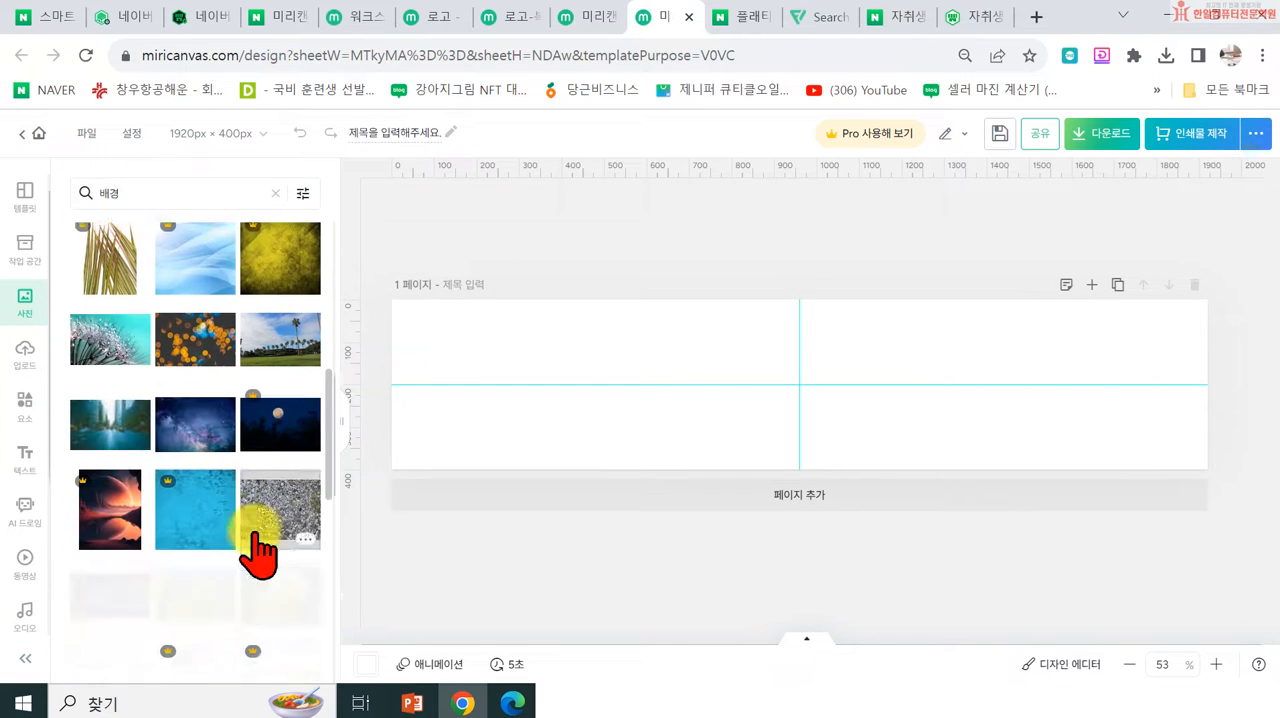
scroll(225, 470, down, 3)
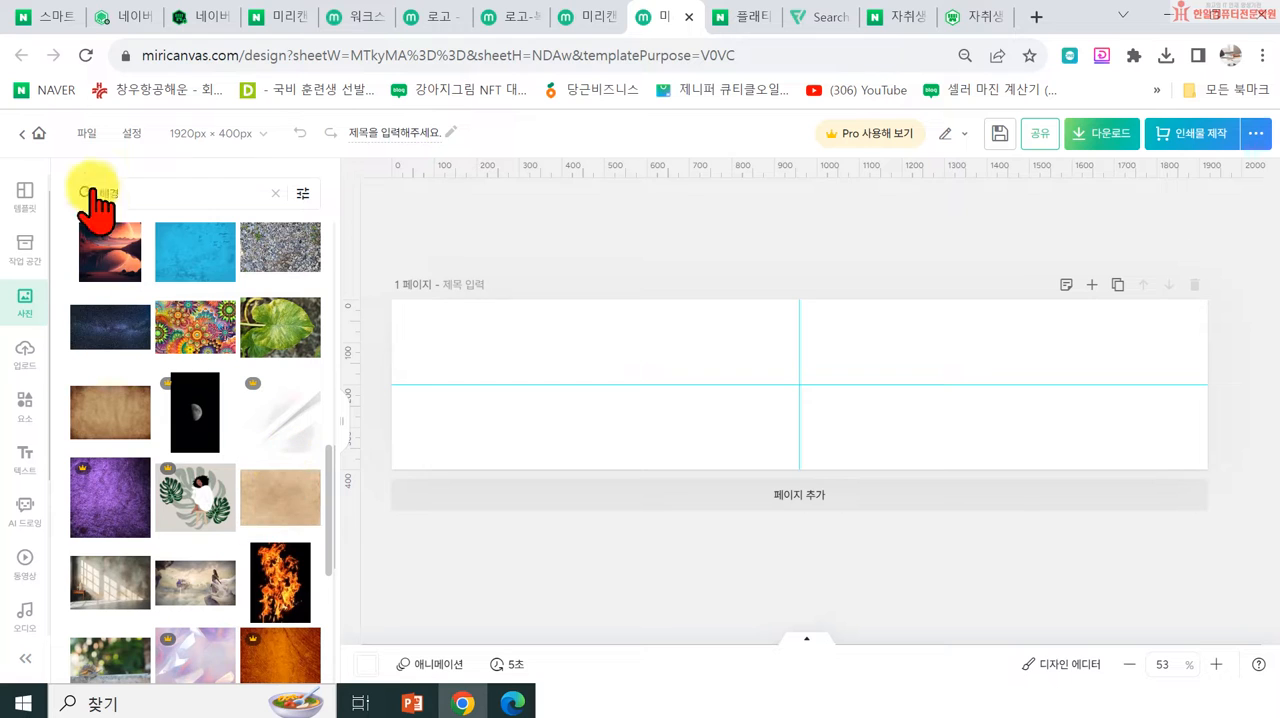
Step: Upload the photo of green leafy branches on a white background from the 수정스마트스토어 folder
click(25, 355)
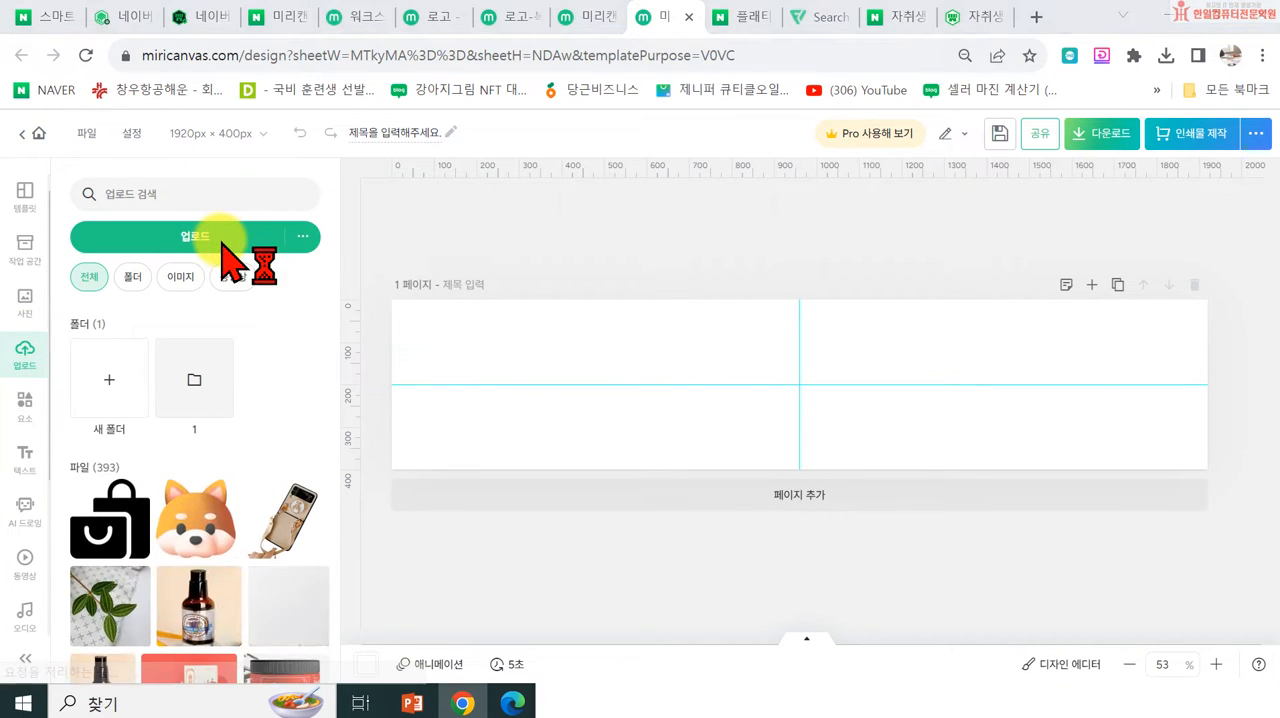
scroll(443, 257, down, 2)
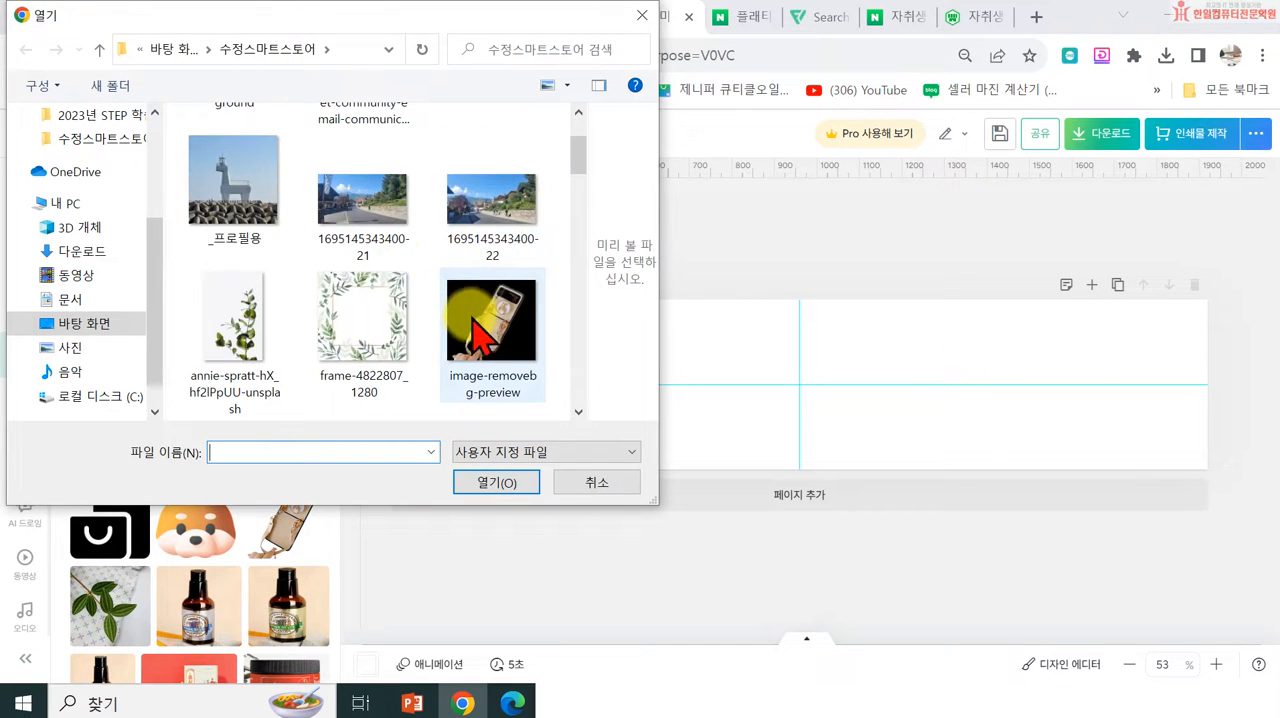
scroll(475, 340, down, 2)
scroll(386, 294, up, 1)
click(214, 202)
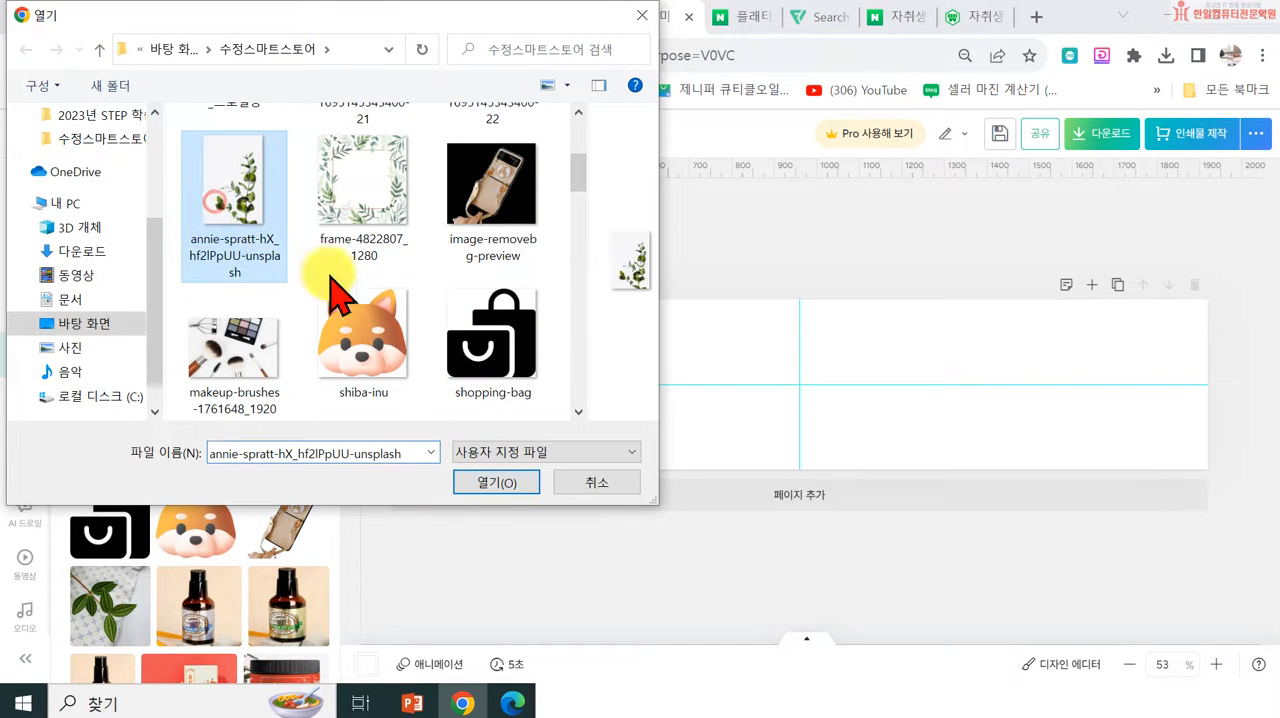
click(494, 486)
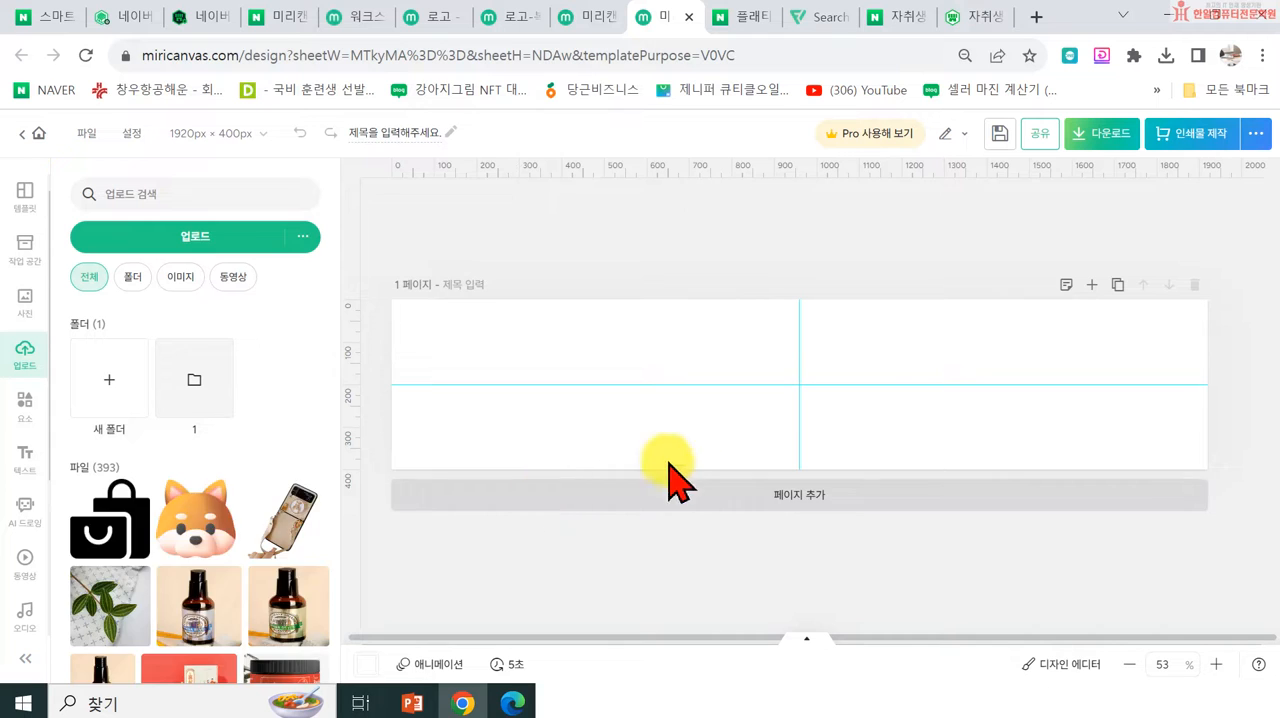
Step: Place the uploaded leaf photo on the banner, enlarge it beyond the page height and move it flush with the right end
click(108, 540)
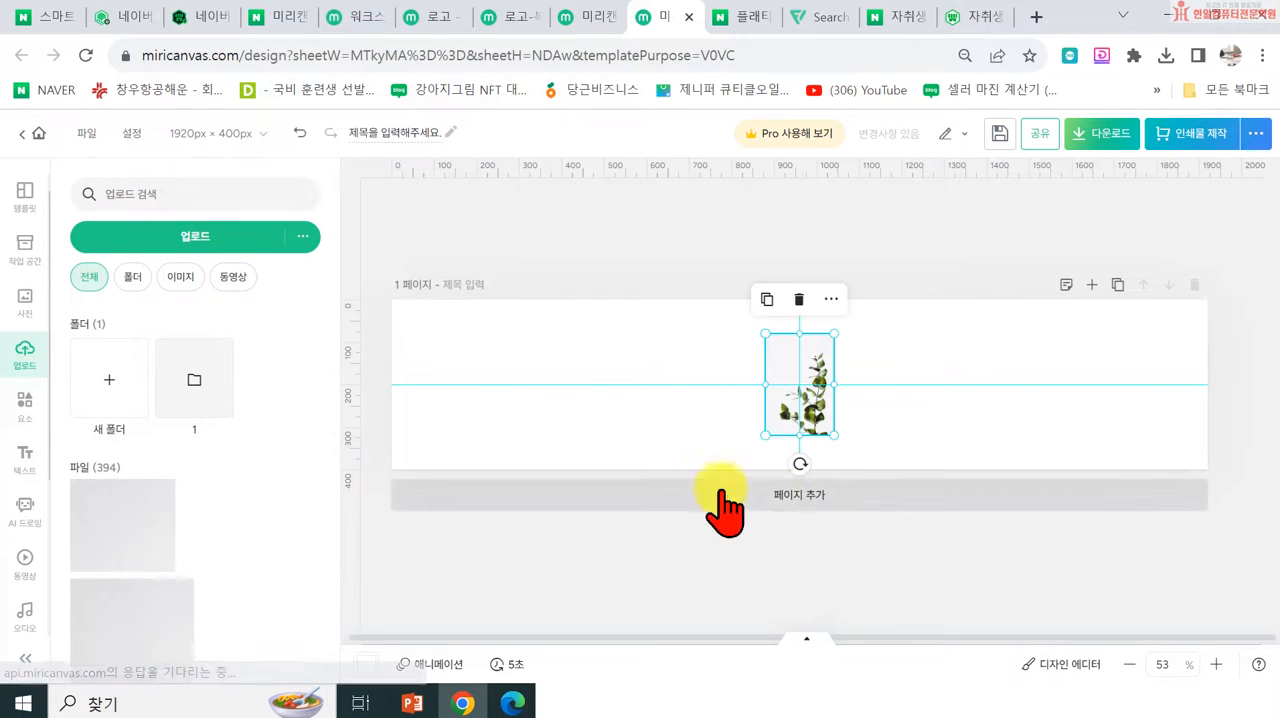
drag(840, 436, 985, 540)
drag(910, 430, 1189, 360)
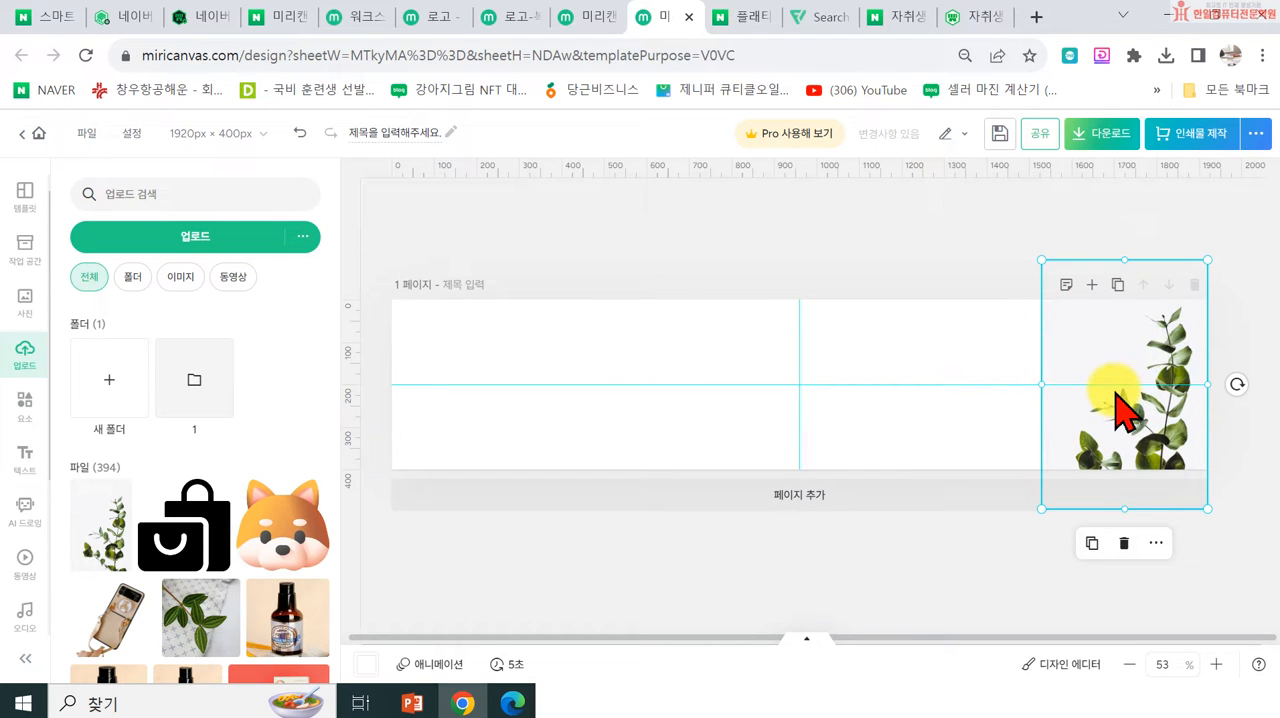
click(967, 271)
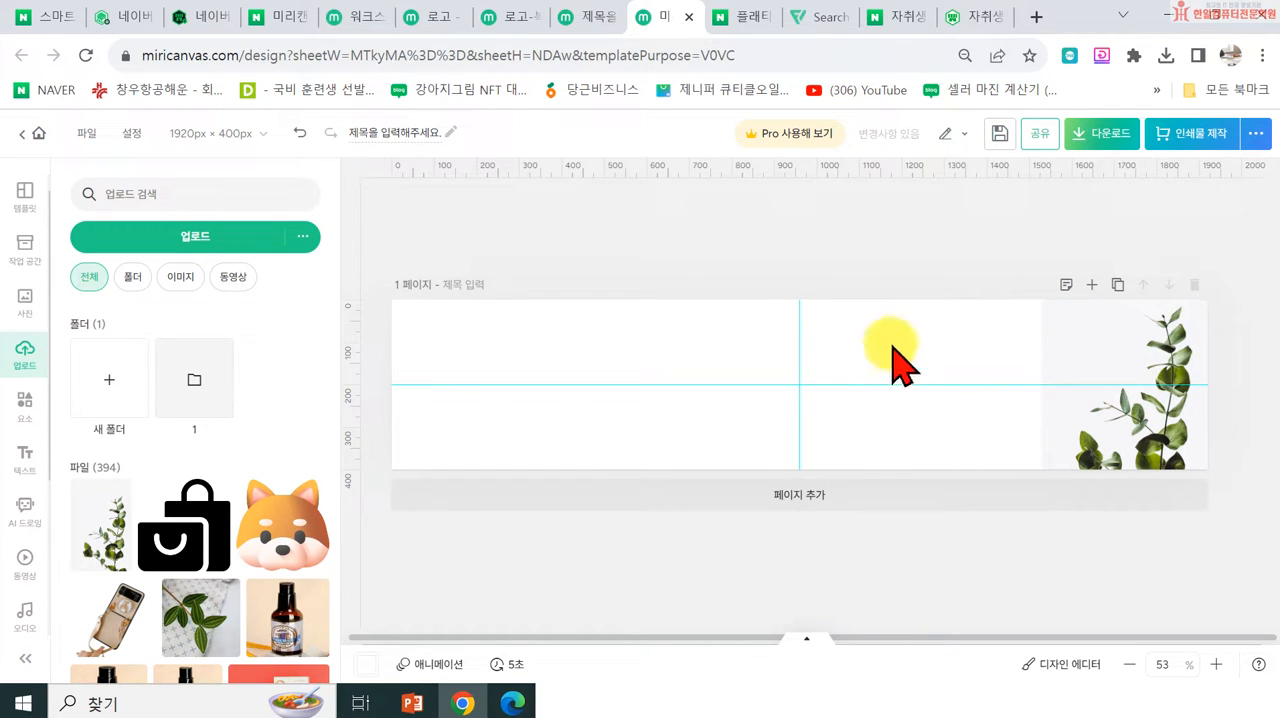
Step: Apply the 밝은 filter to the leaf photo so its background blends into the white banner
click(1143, 383)
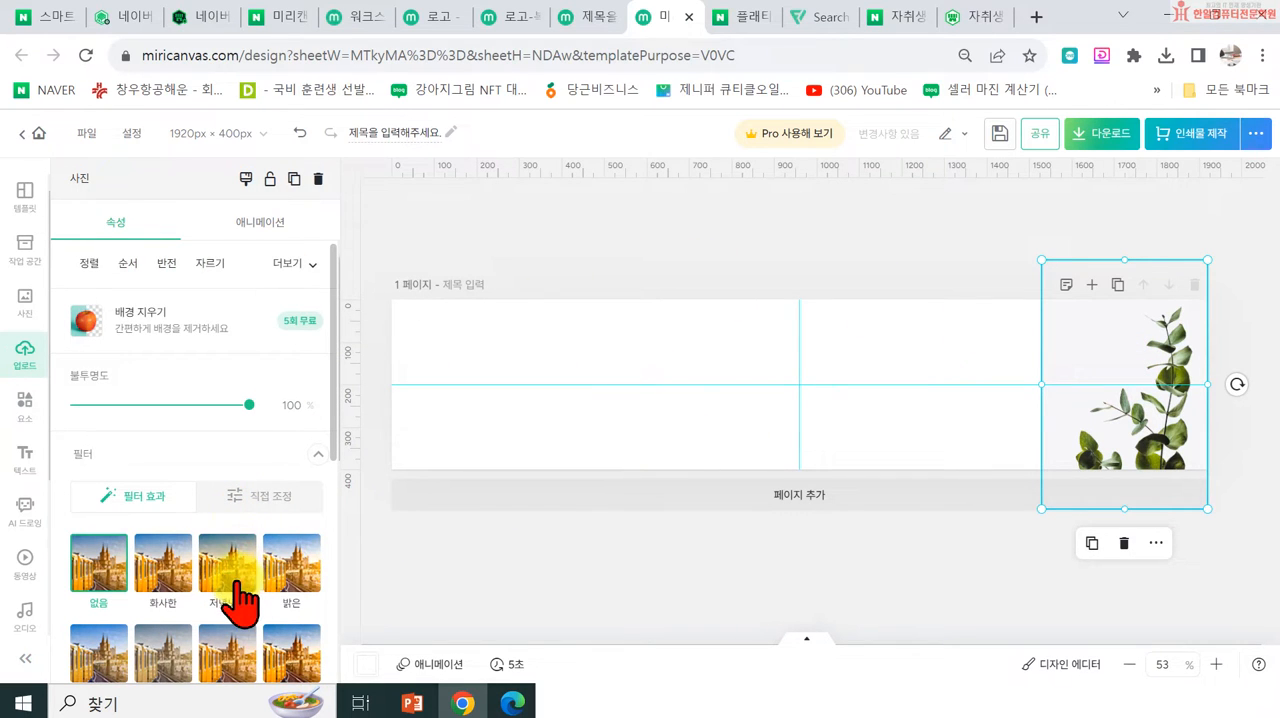
click(304, 576)
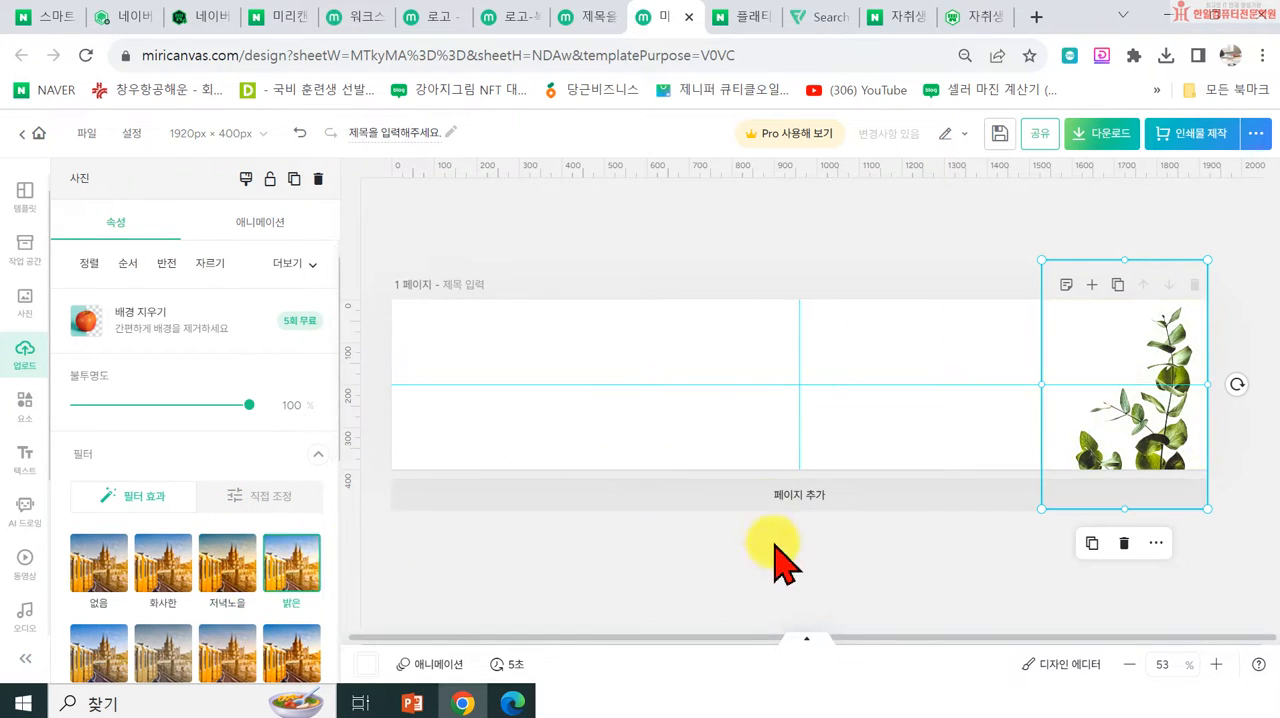
click(656, 582)
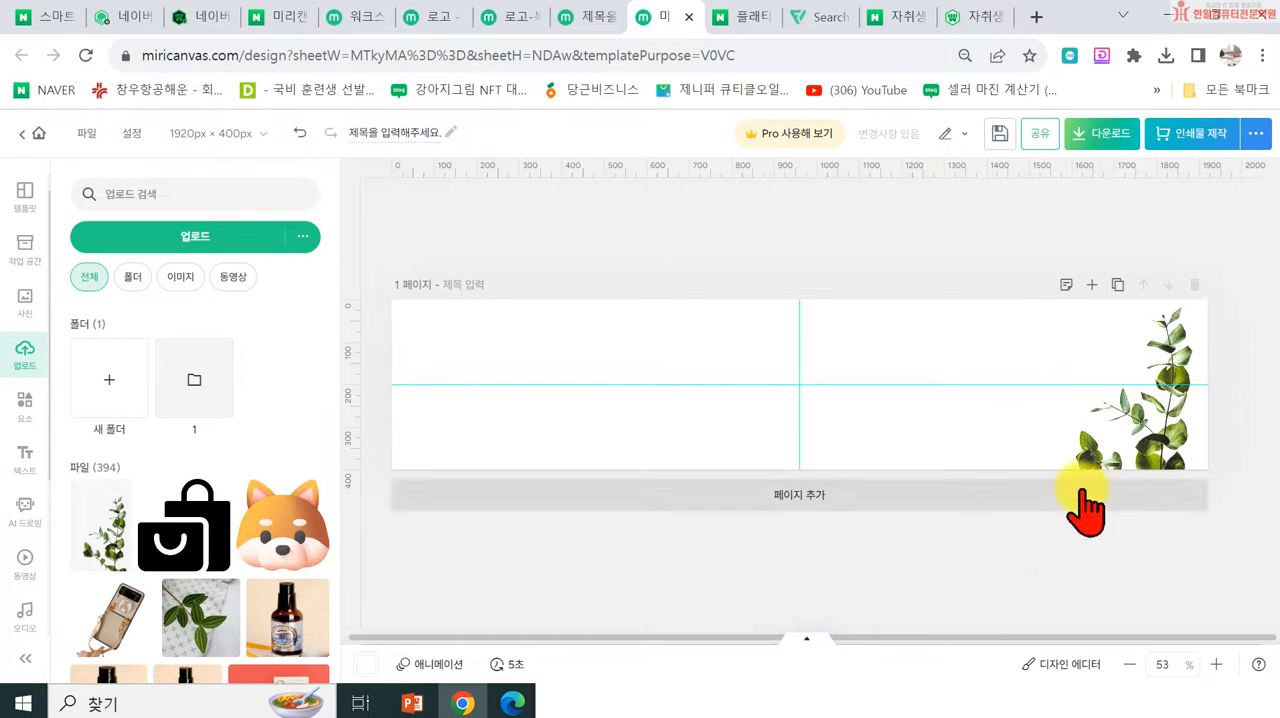
Step: Rotate the leaf photo slightly to 359° and reposition it at the banner's right end
drag(1129, 457, 1110, 461)
mouse_move(1230, 396)
mouse_down()
mouse_move(1217, 414)
mouse_move(1209, 363)
mouse_move(1218, 389)
mouse_up()
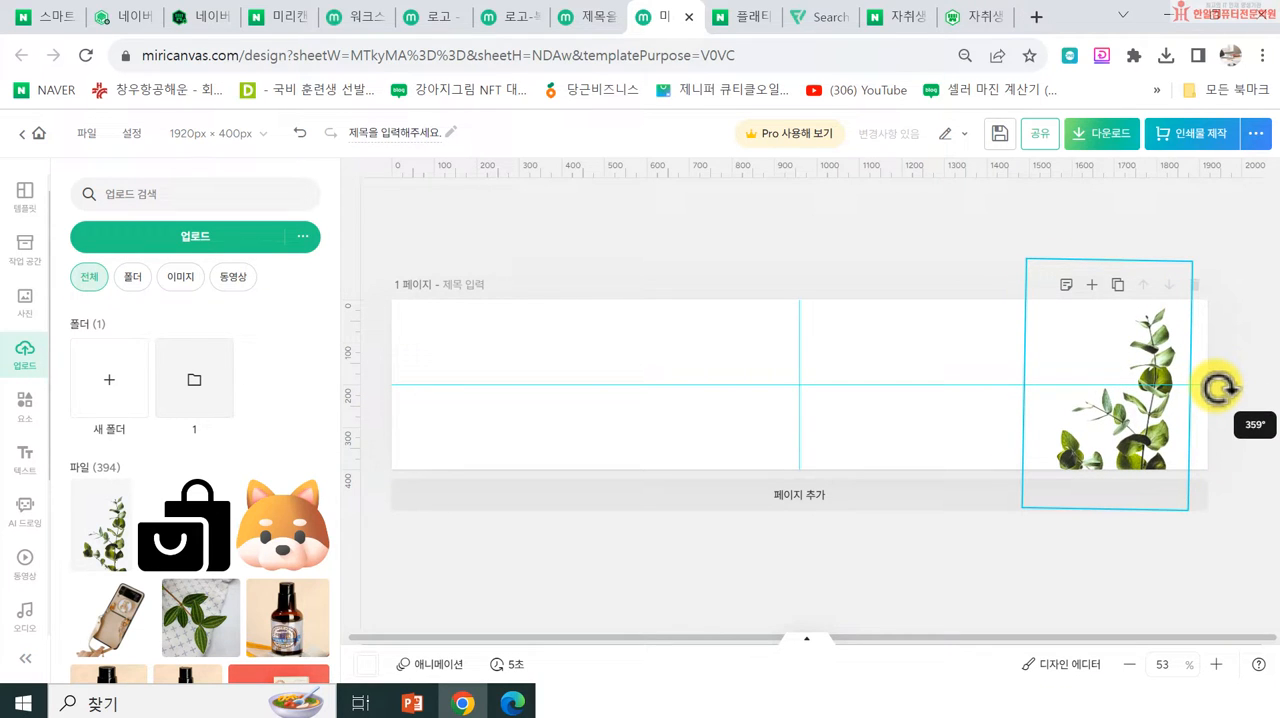
drag(1144, 442, 1156, 437)
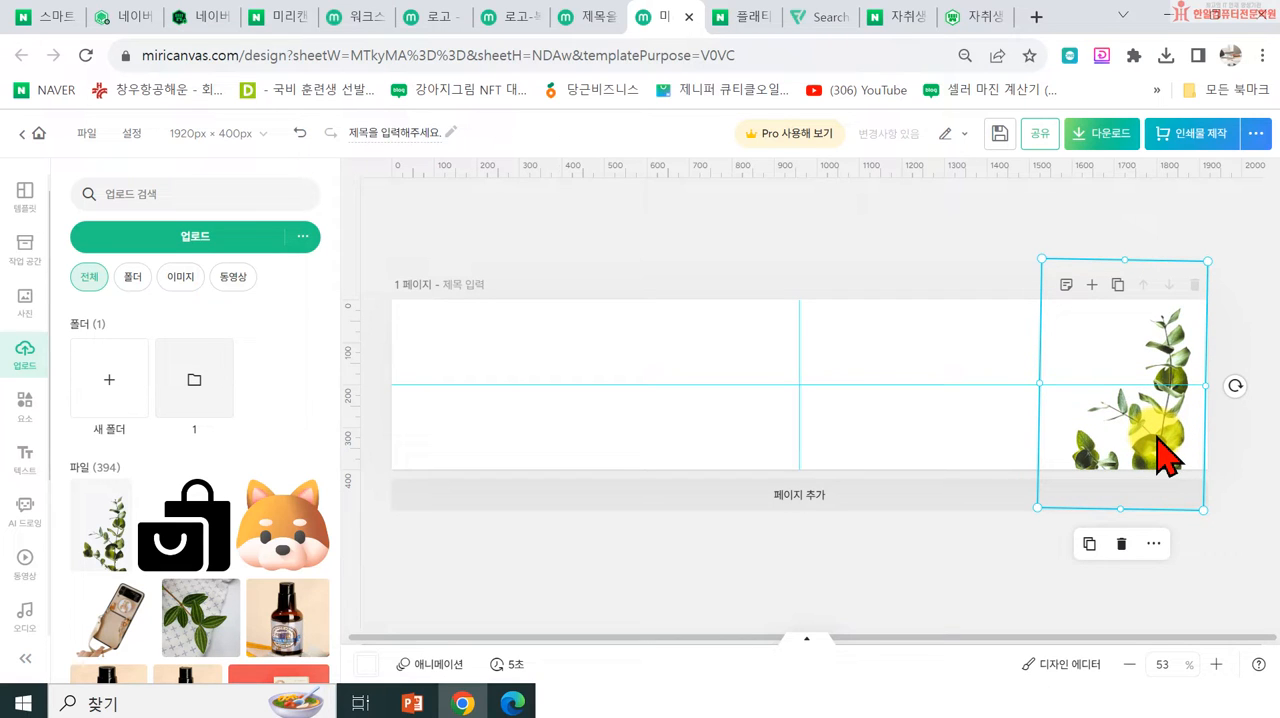
Step: Copy the leaf photo to the banner's left end, flip the copy horizontally and align its height with the original
drag(1165, 458, 505, 440)
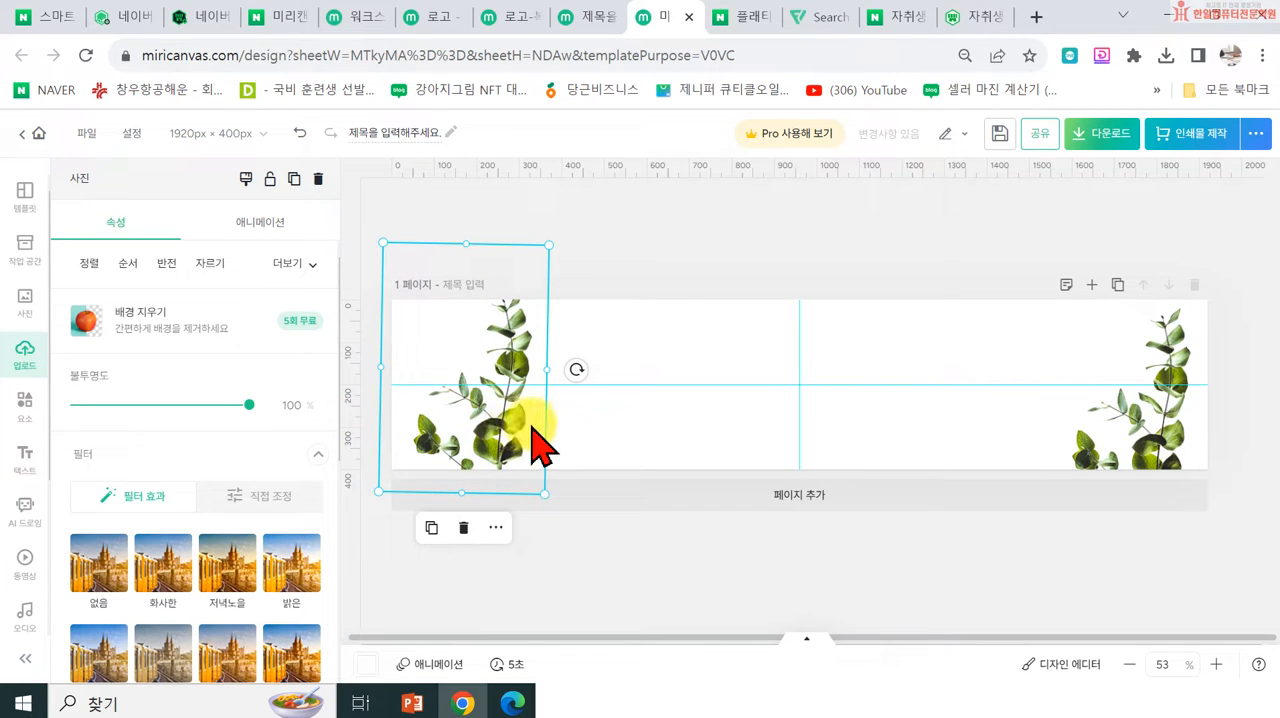
click(162, 266)
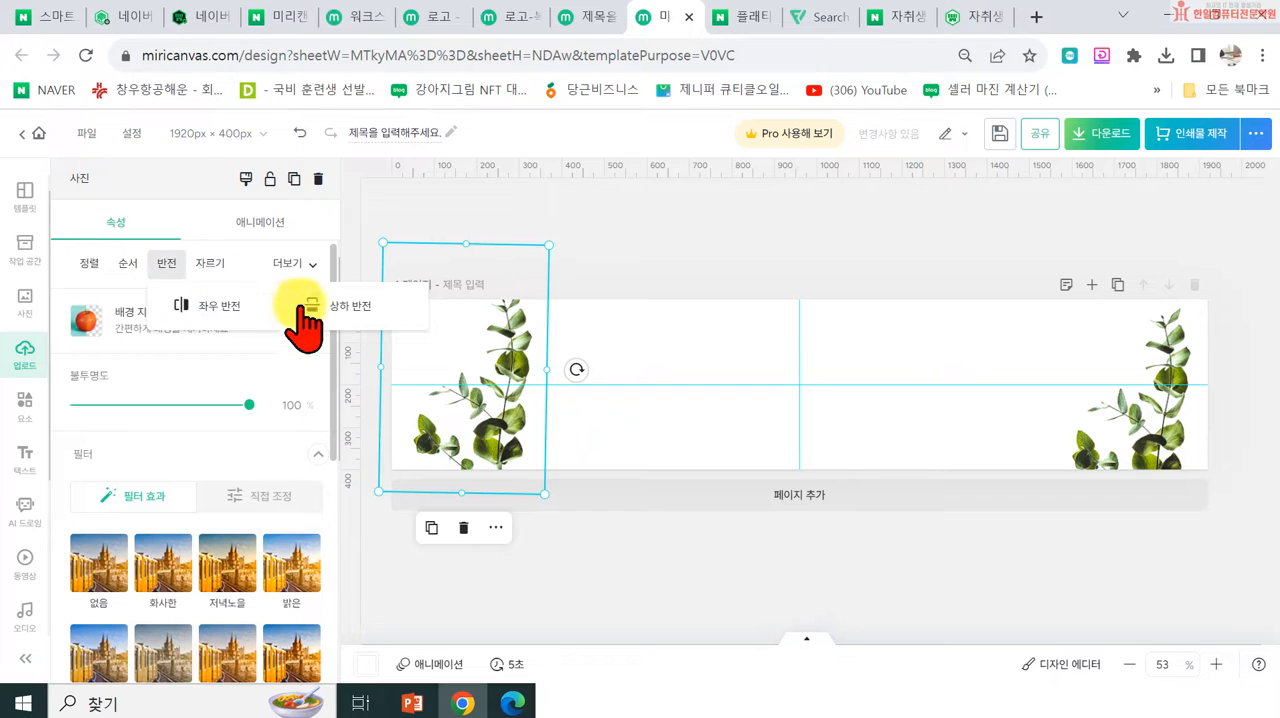
click(228, 304)
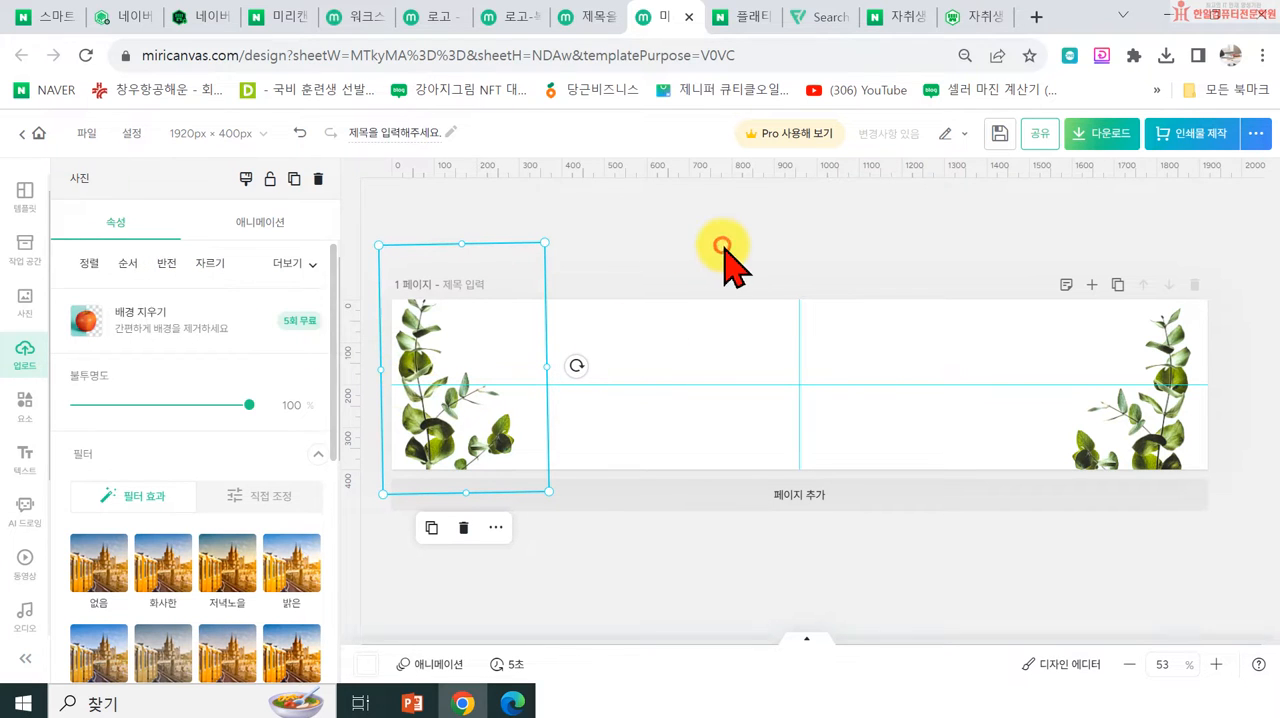
drag(474, 420, 457, 423)
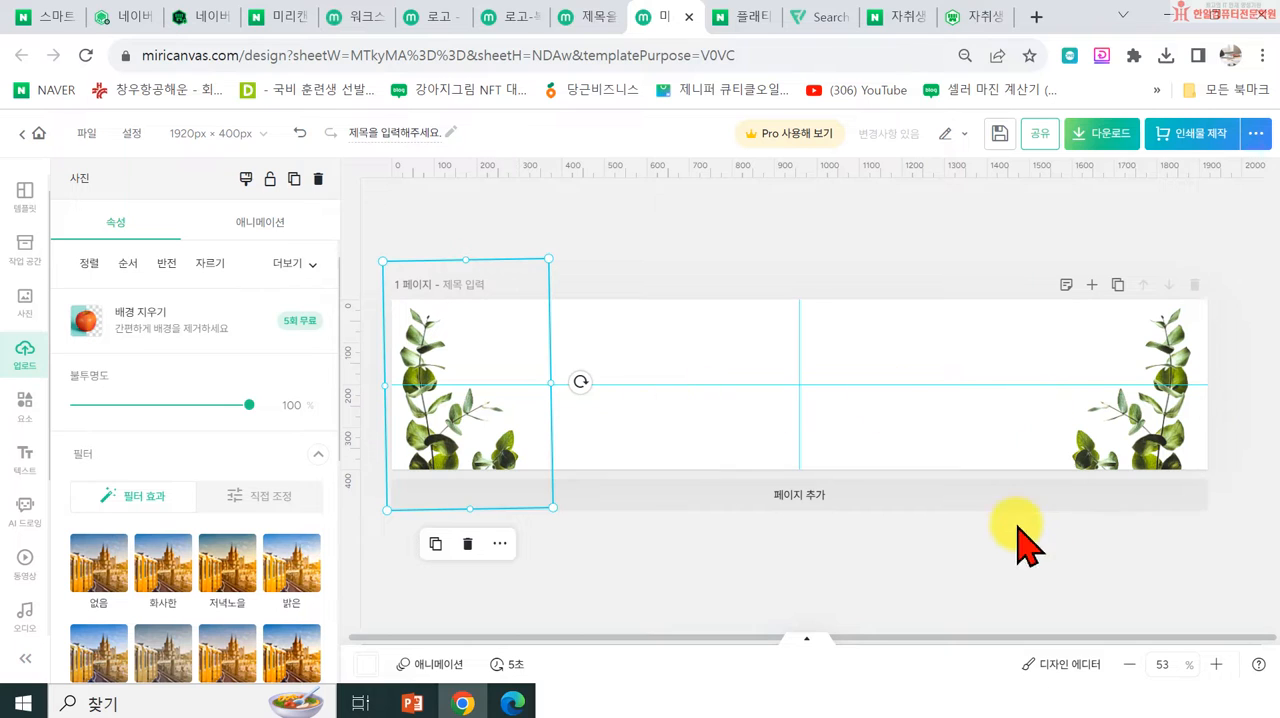
click(661, 235)
Step: Flip the left leaf photo vertically so its branches hang down from the banner's upper edge
click(430, 360)
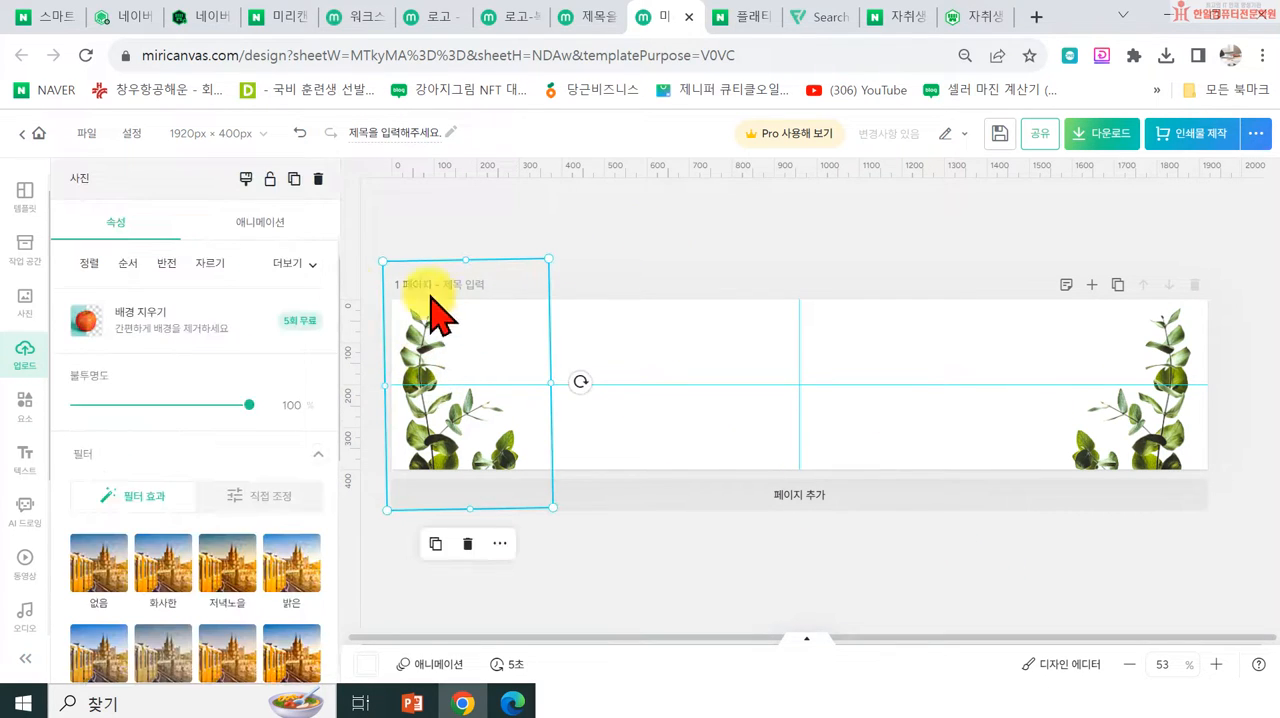
click(166, 263)
click(340, 305)
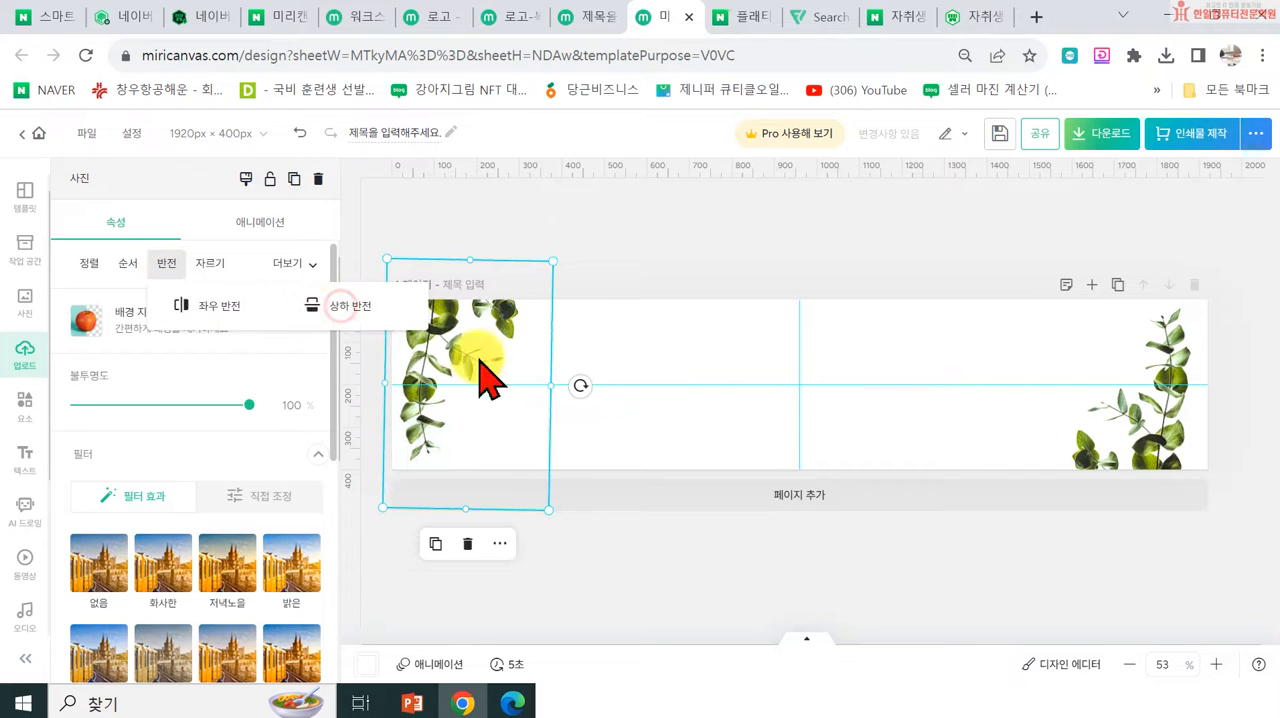
click(600, 229)
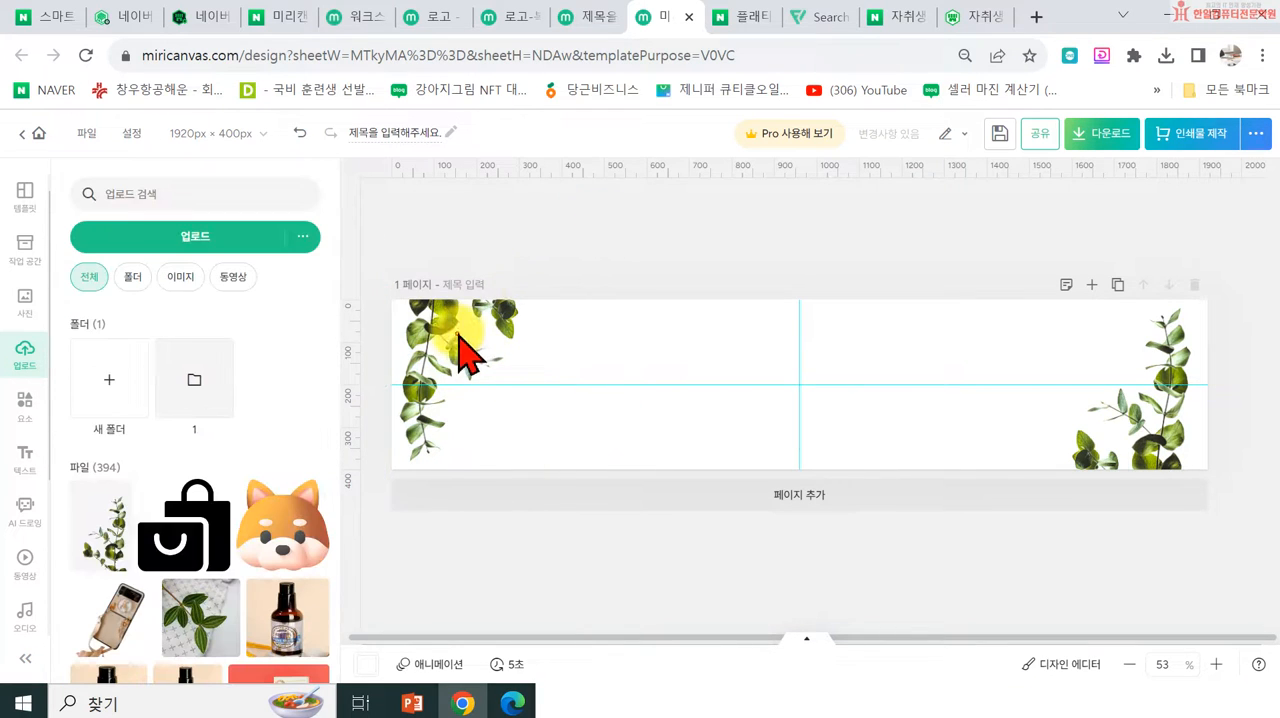
Step: Shrink the left leaf photo slightly and reposition it in the banner's upper-left corner
drag(458, 380, 462, 345)
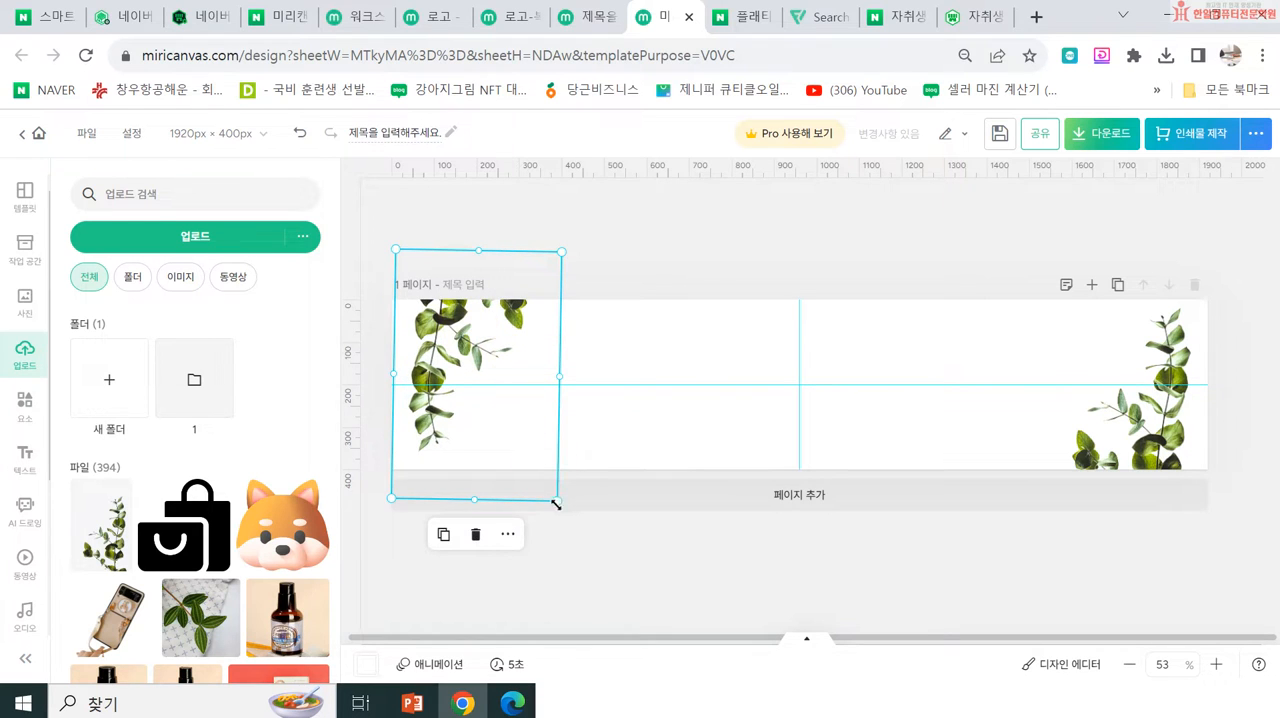
drag(557, 504, 520, 463)
drag(457, 343, 462, 390)
click(650, 262)
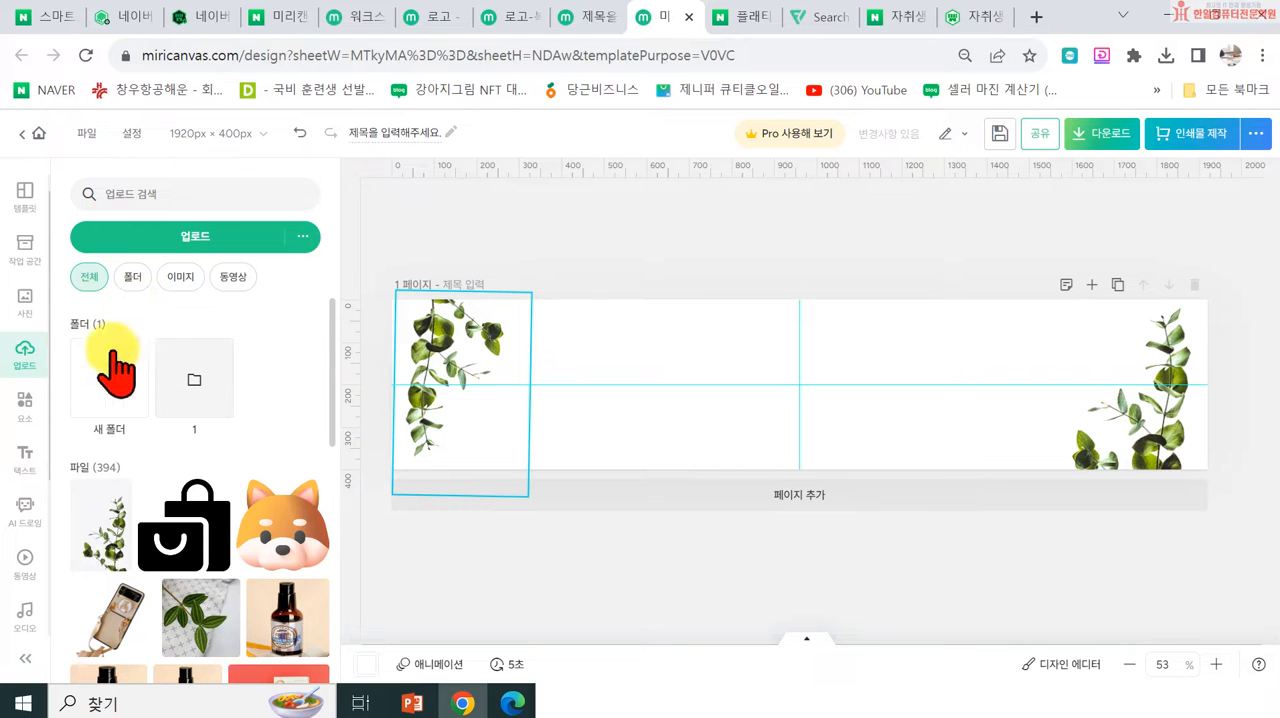
Step: Add a 부제목 text box at the banner's centre and open its placeholder text for editing
click(30, 462)
click(155, 366)
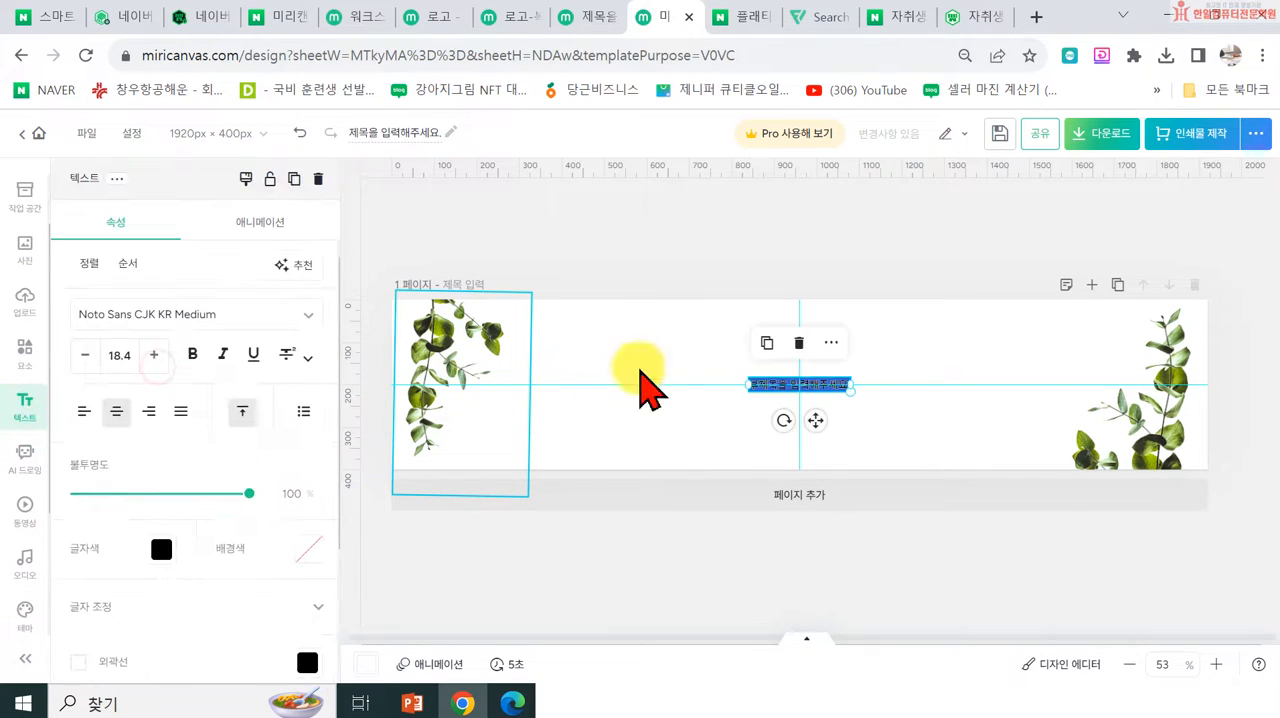
click(729, 418)
click(903, 438)
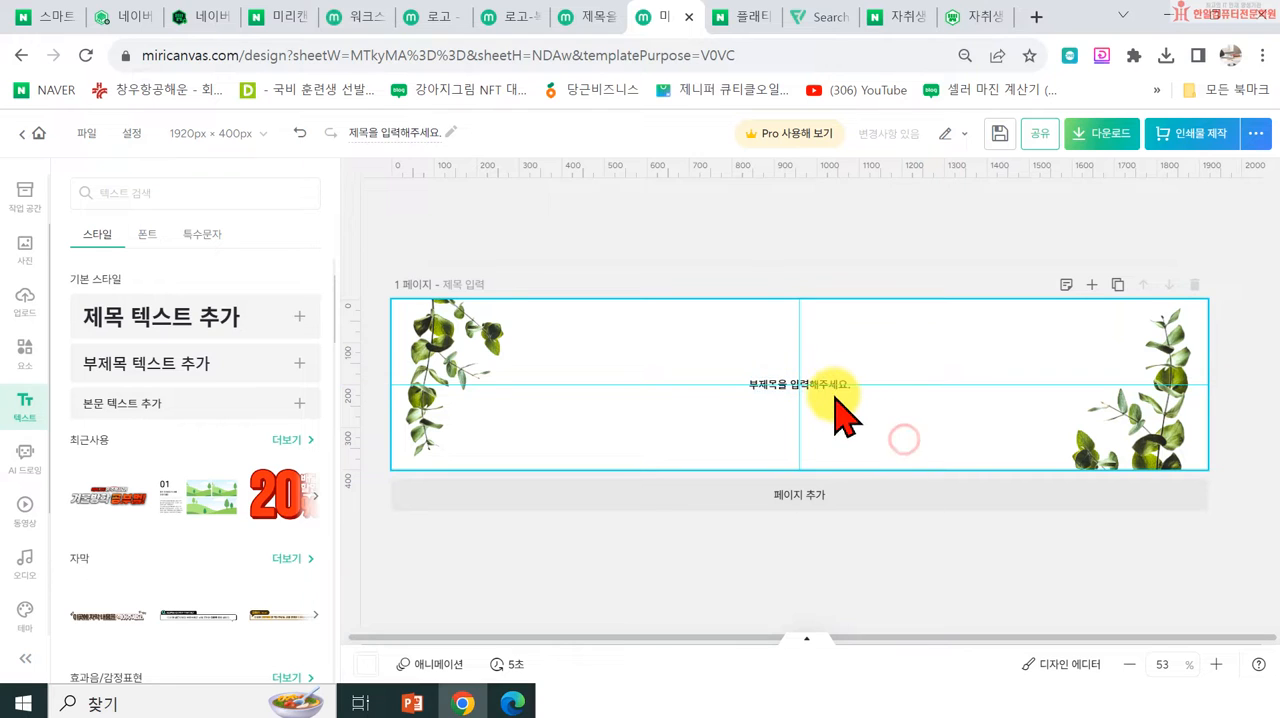
click(836, 408)
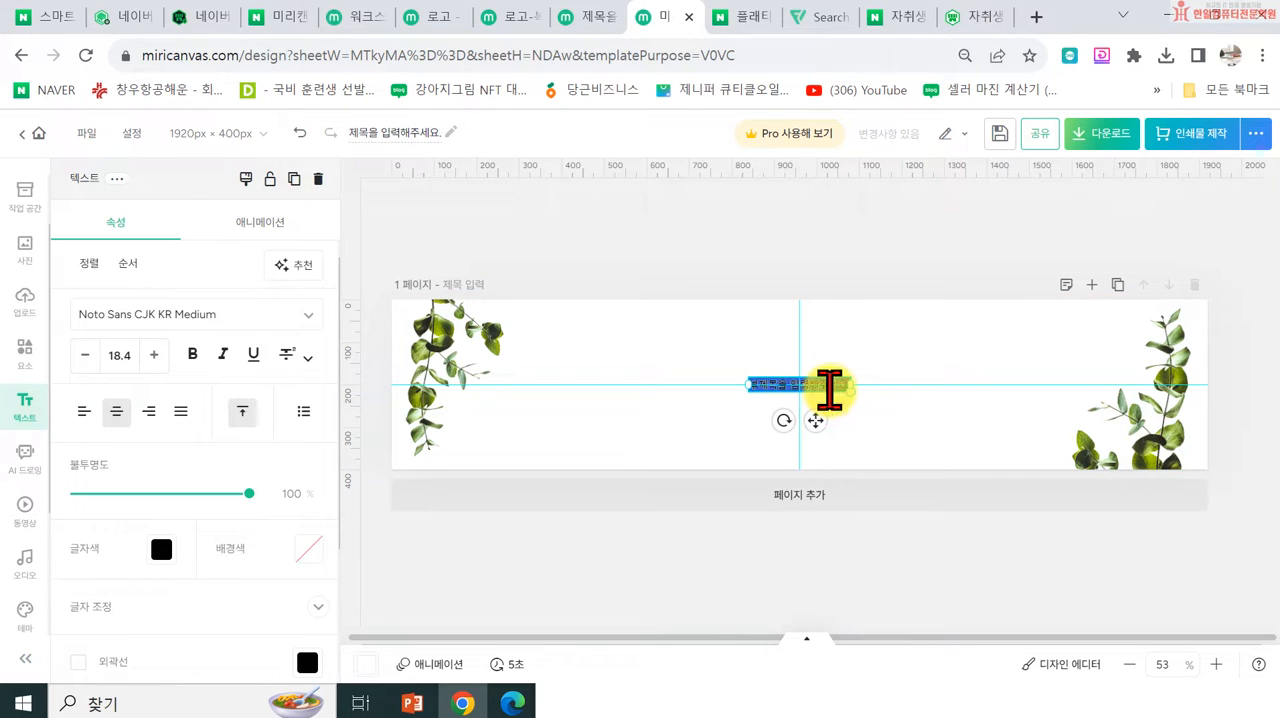
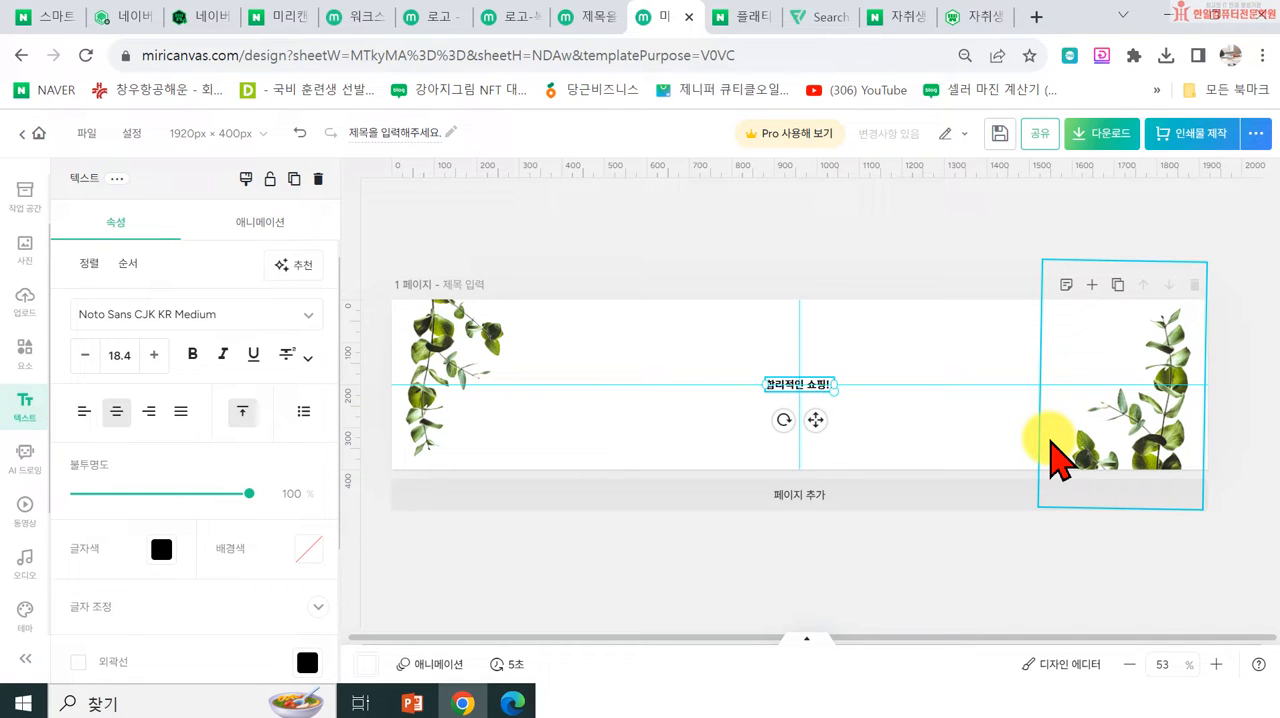
Step: Move the 합리적인 쇼핑! text above the banner's centre line and set its font to THE더치커피
click(915, 432)
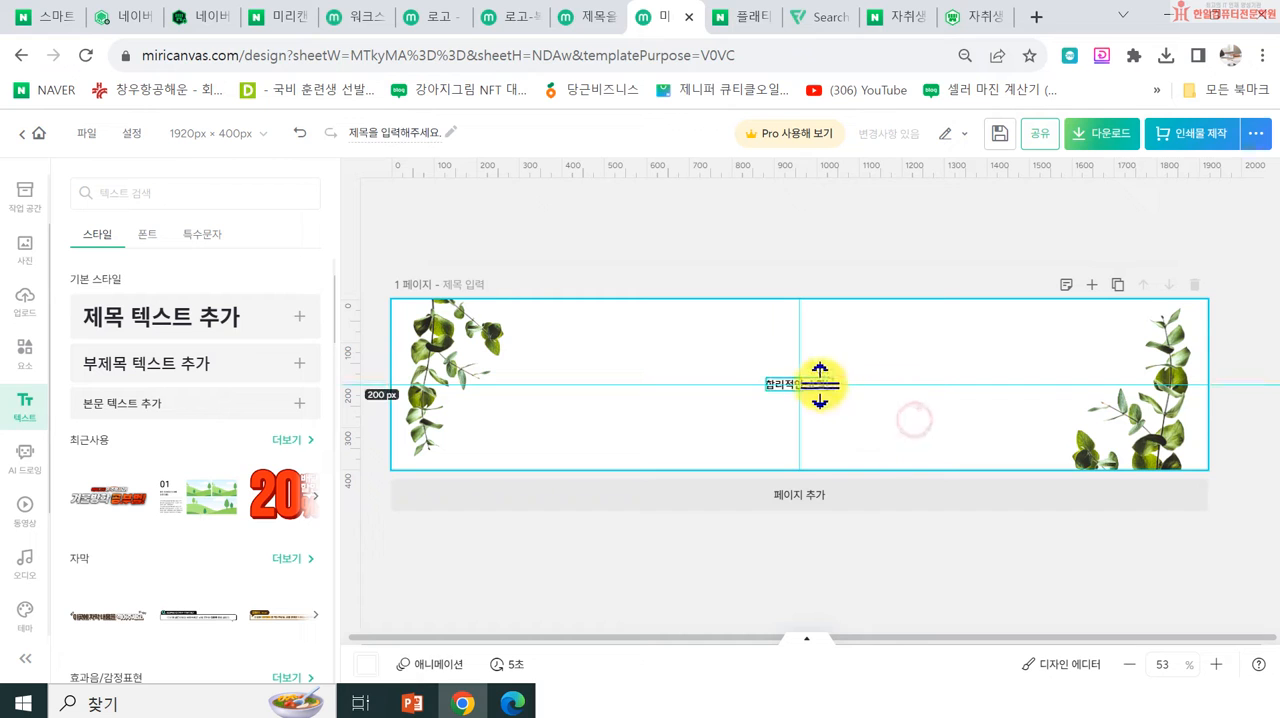
drag(770, 390, 761, 366)
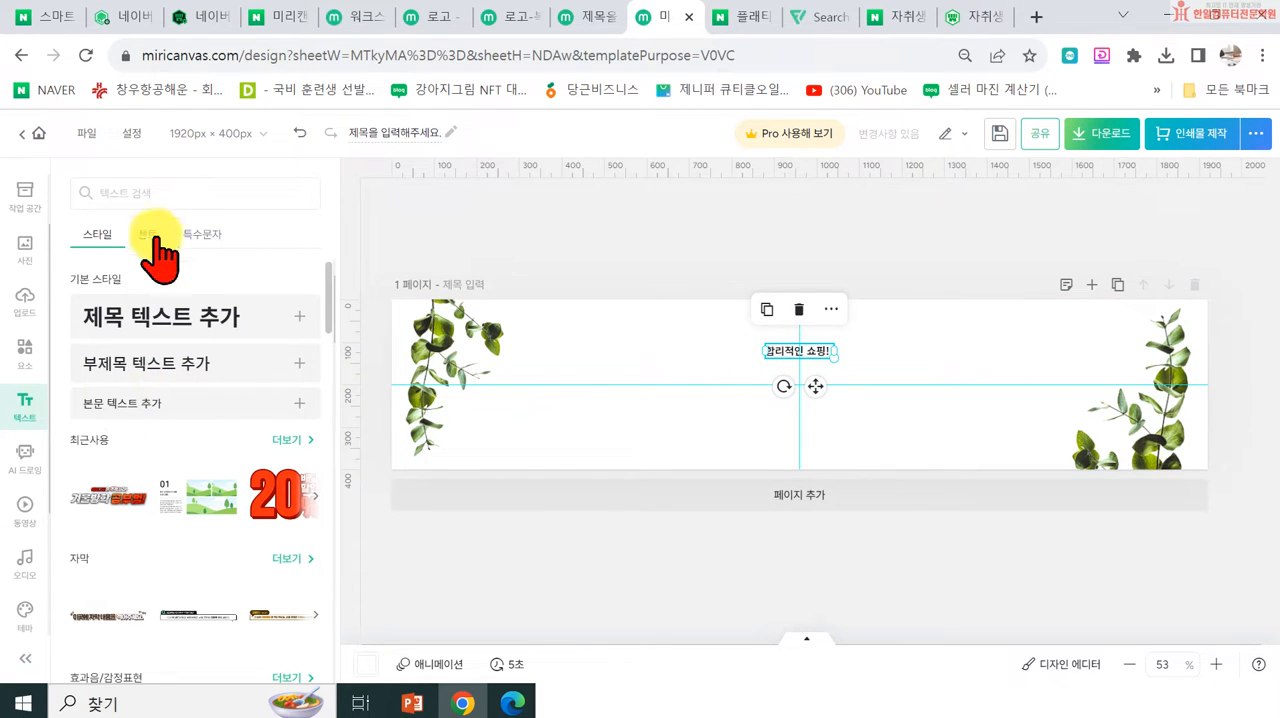
double_click(797, 372)
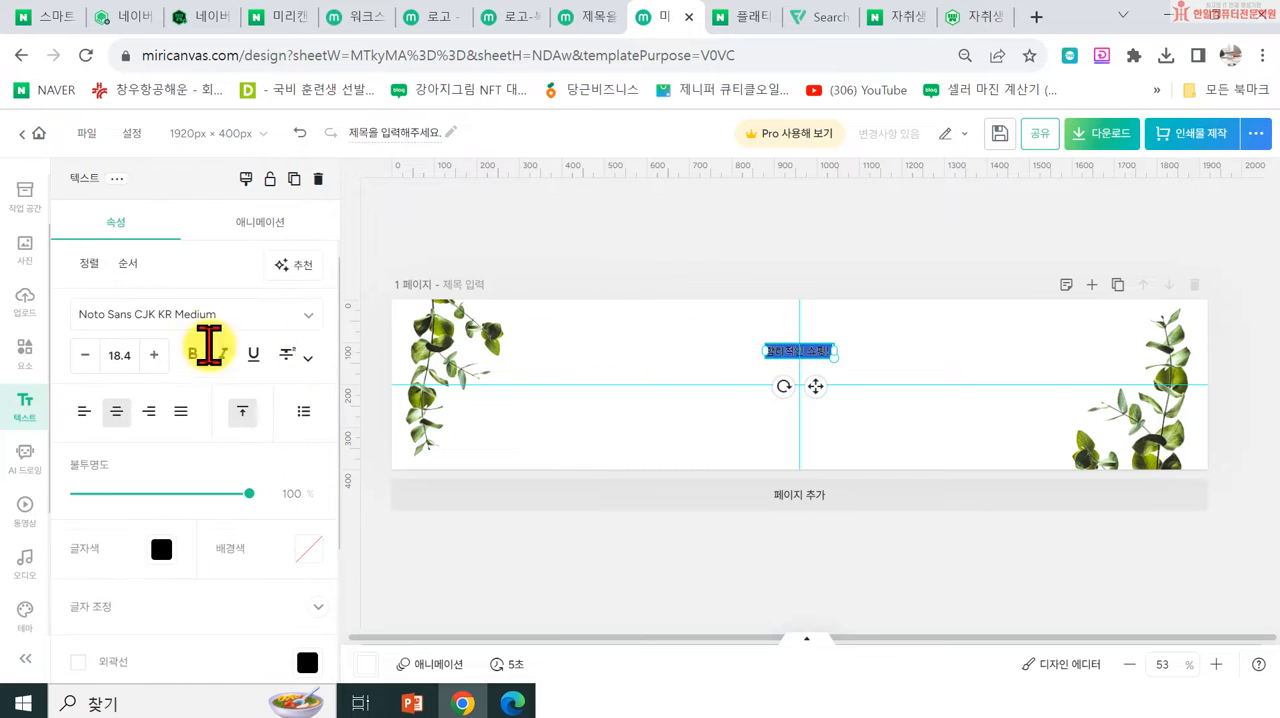
click(150, 314)
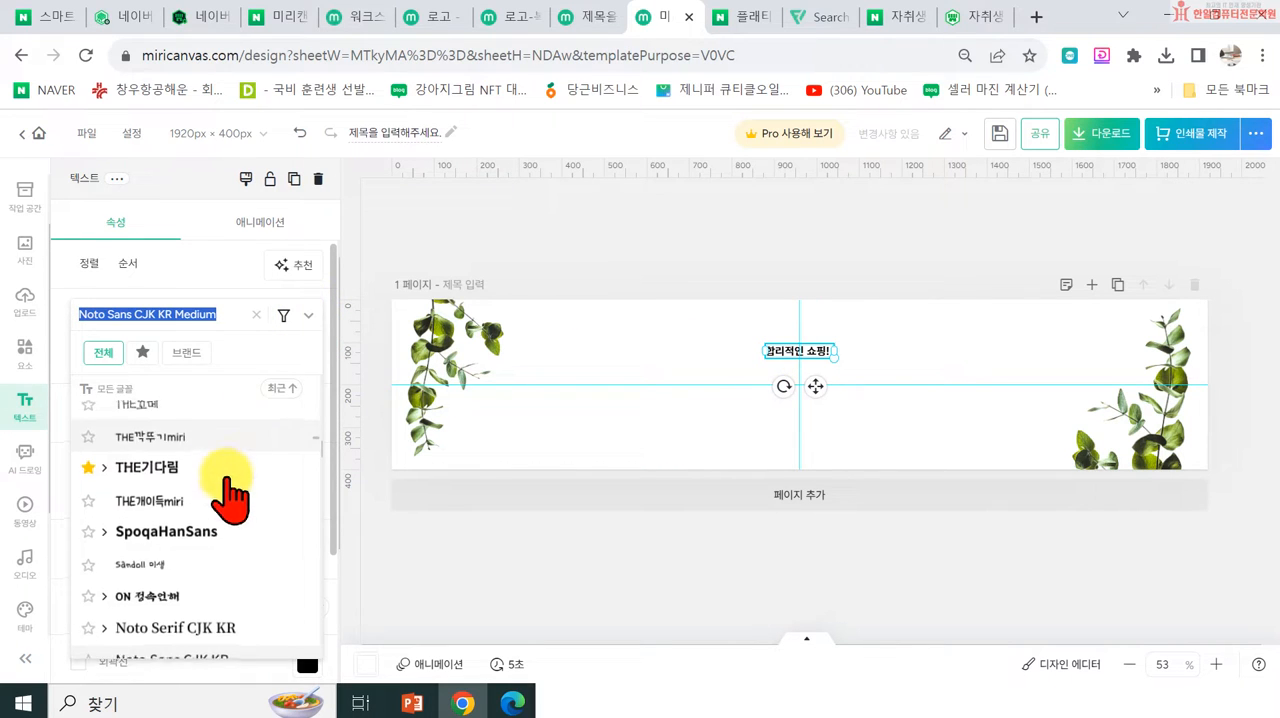
scroll(200, 491, up, 3)
scroll(200, 491, up, 10)
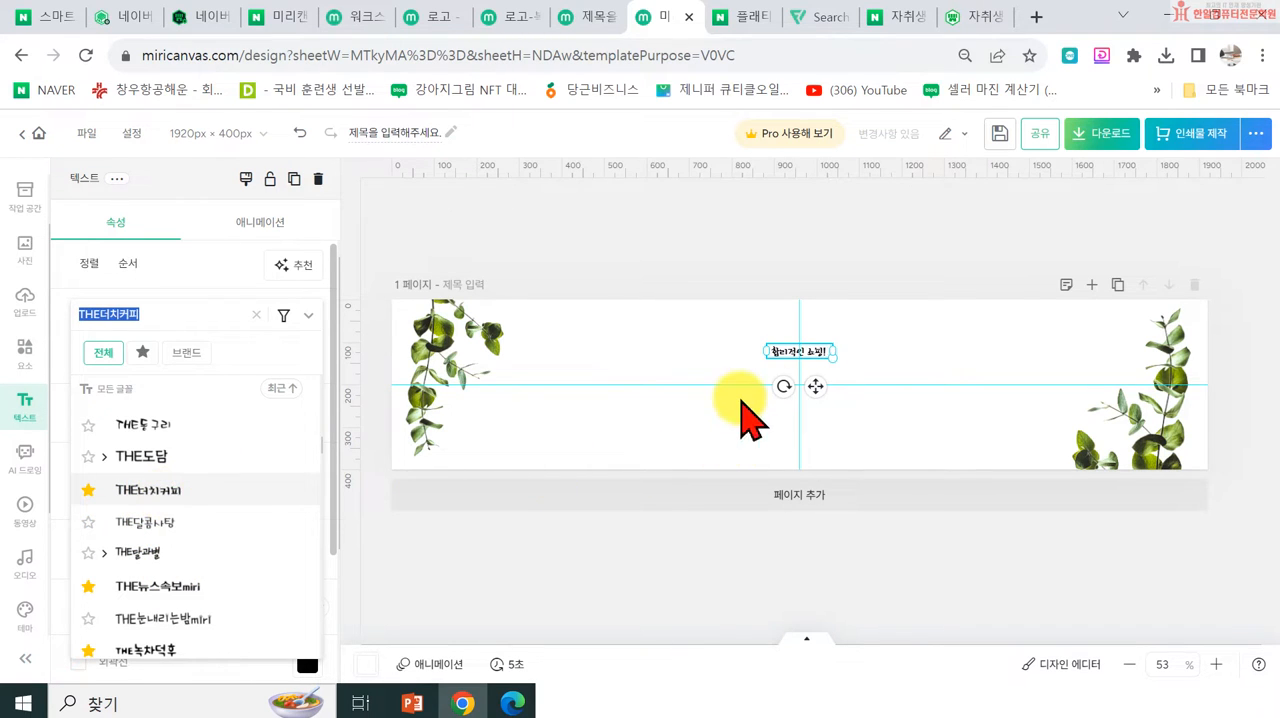
click(677, 430)
click(652, 430)
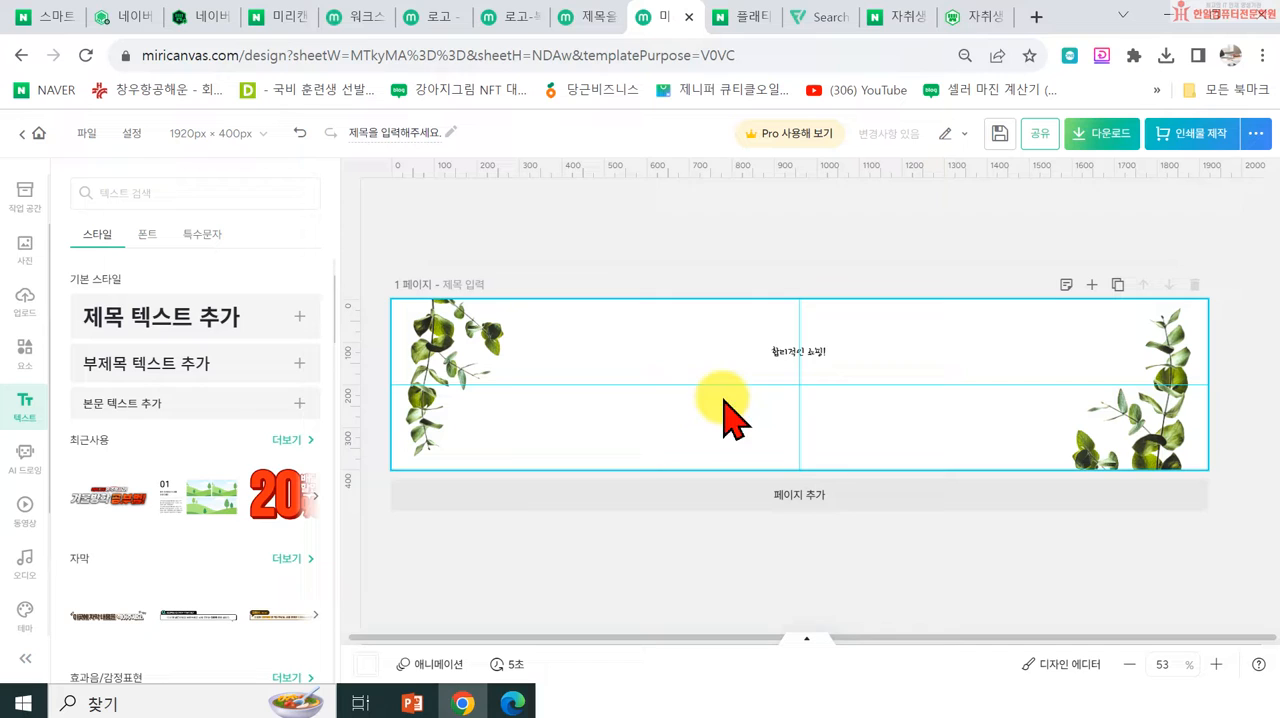
Step: Add a text box reading 한일몰 at the banner's centre and enlarge it to font size 85.8
click(194, 349)
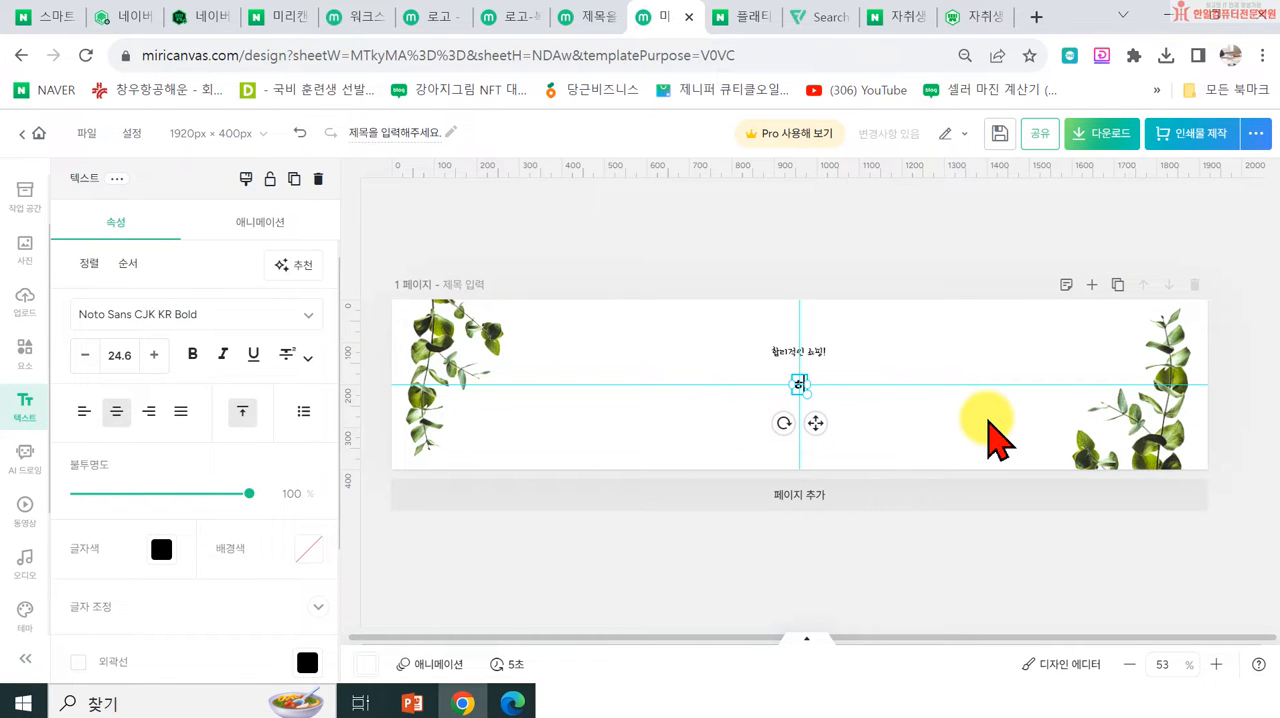
click(955, 494)
click(1199, 388)
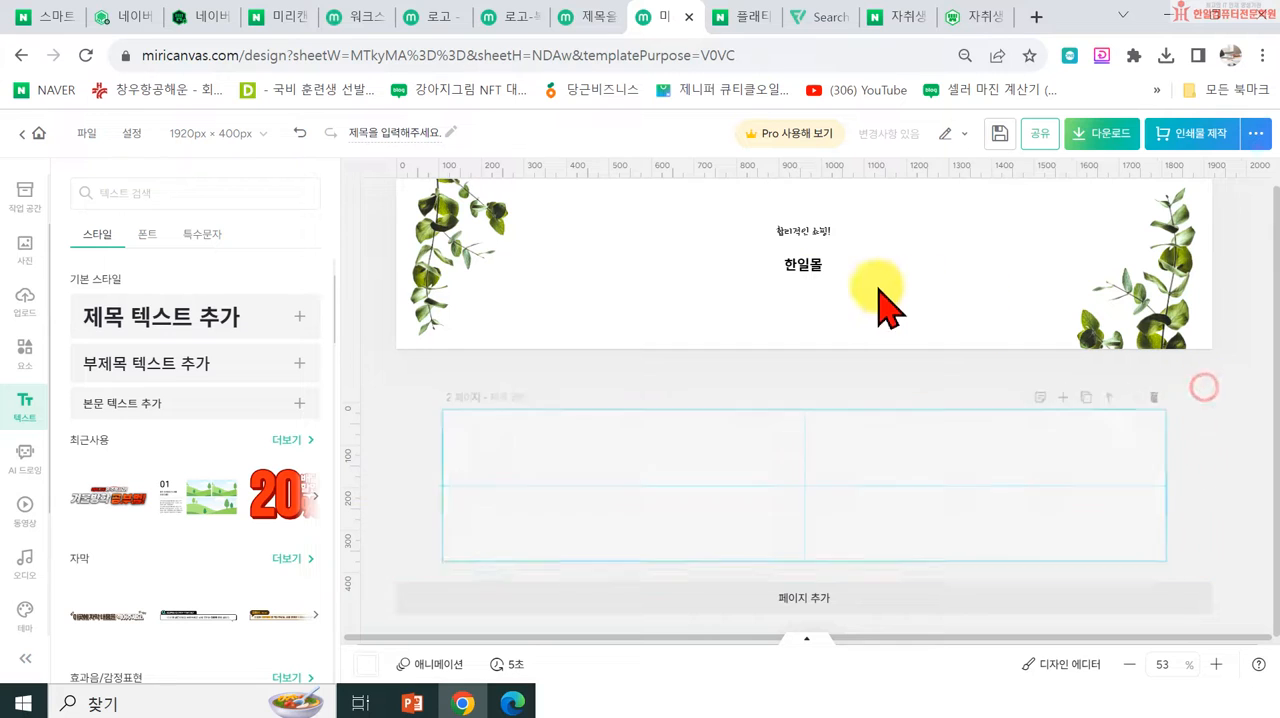
click(815, 395)
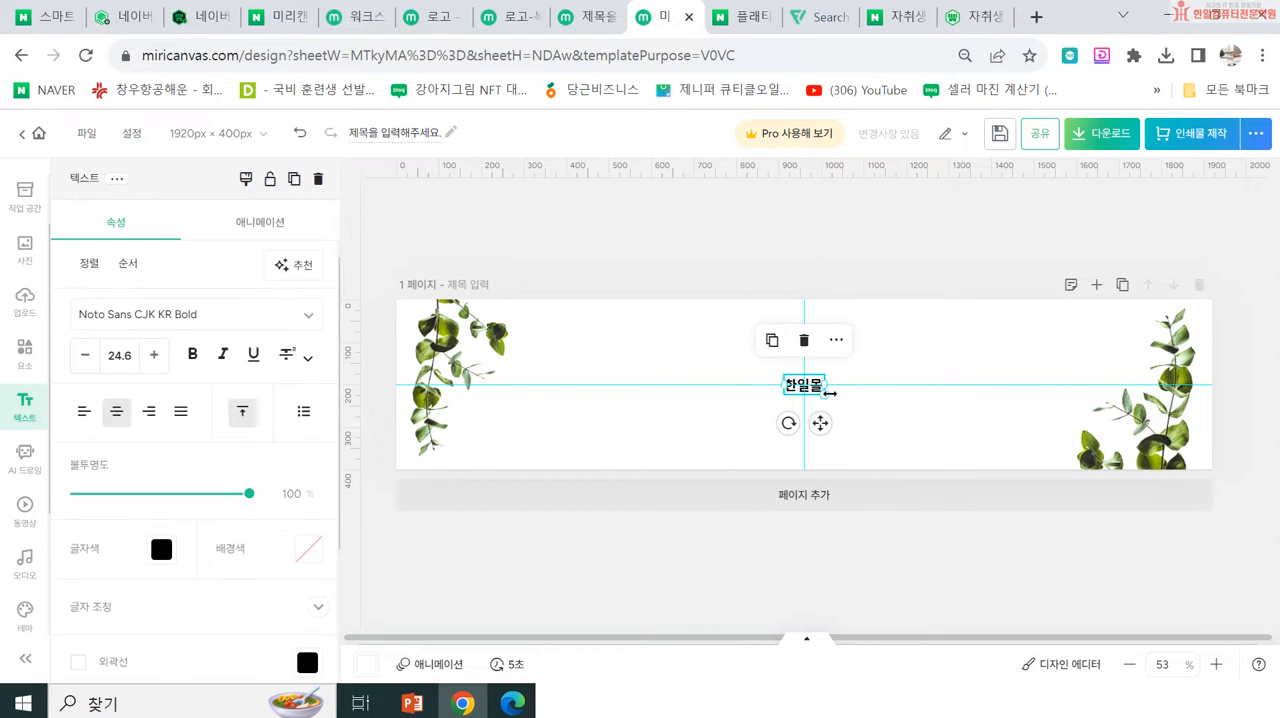
drag(834, 400, 926, 439)
drag(870, 412, 824, 395)
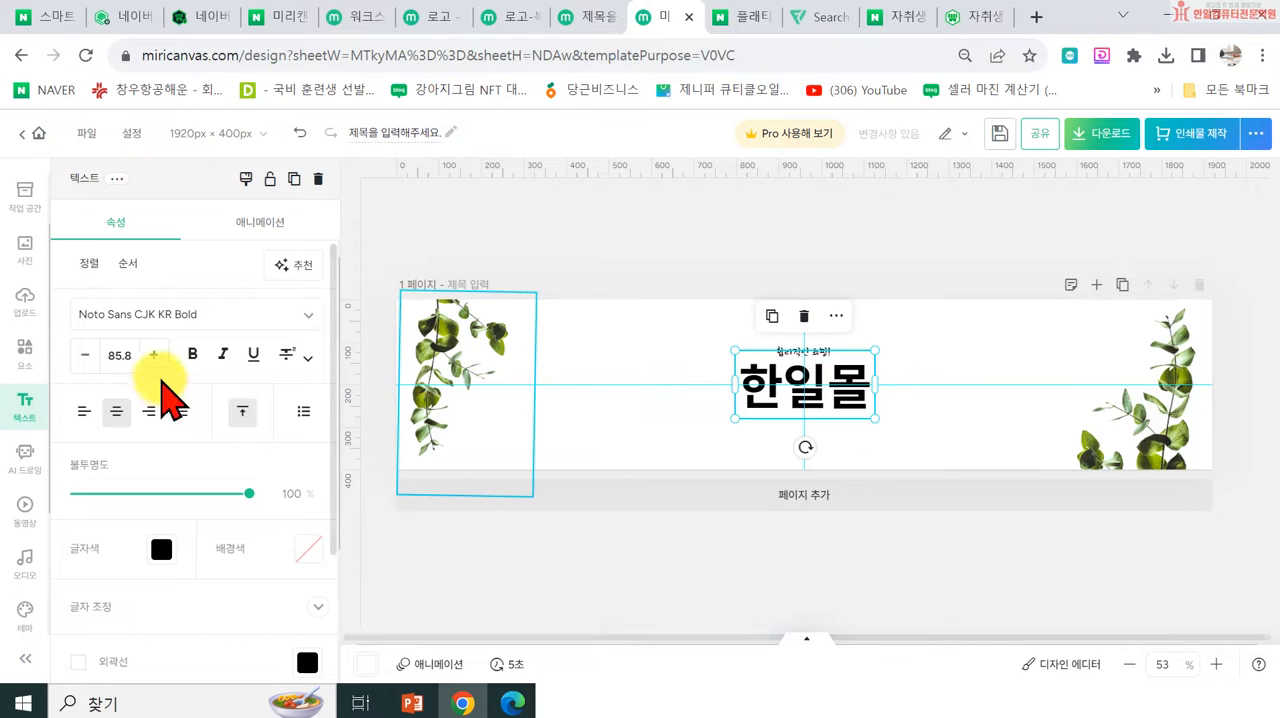
click(308, 315)
click(824, 375)
click(912, 290)
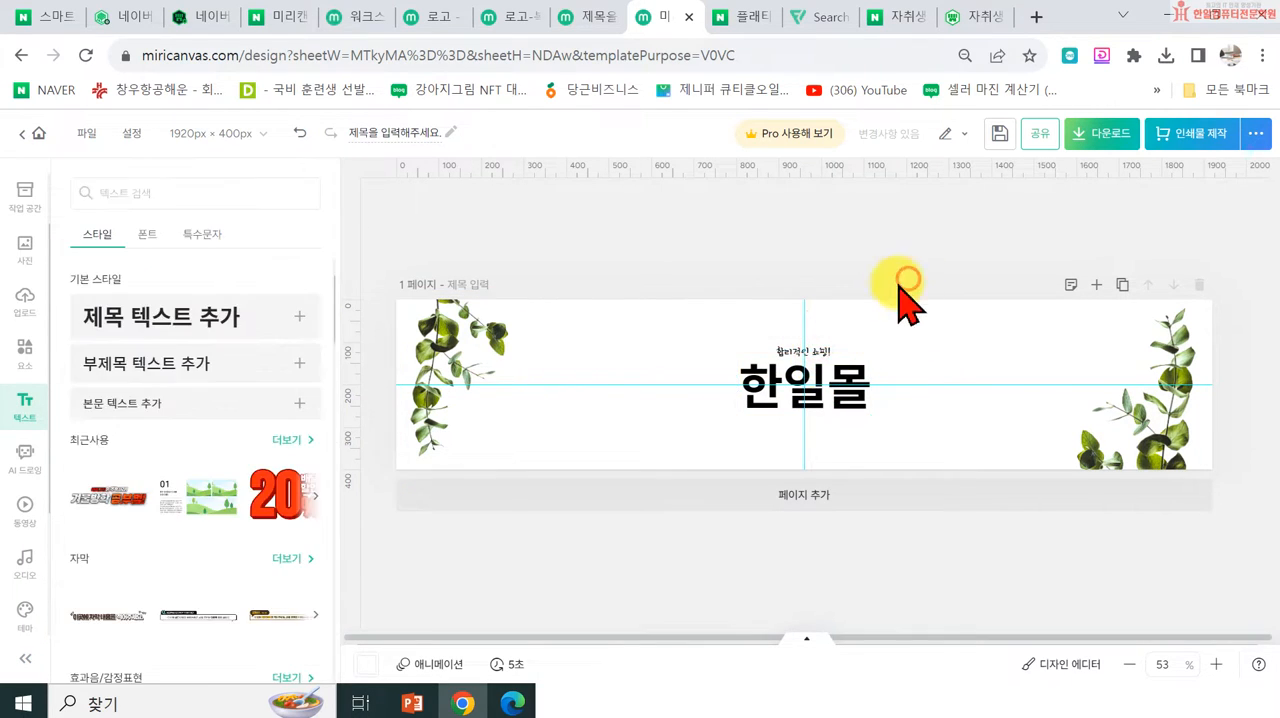
click(830, 365)
click(858, 258)
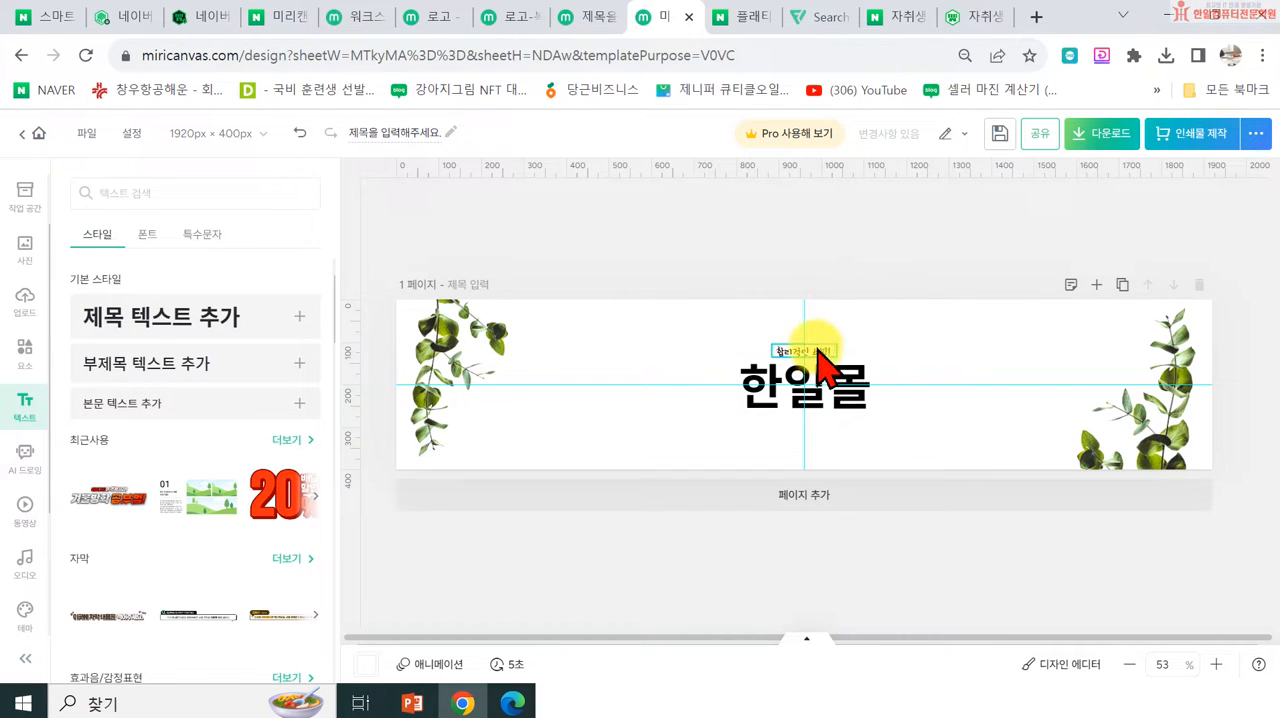
Step: Change the slogan to 합리적인 쇼핑의 시작! and centre it on one line above the 한일몰 title
double_click(816, 350)
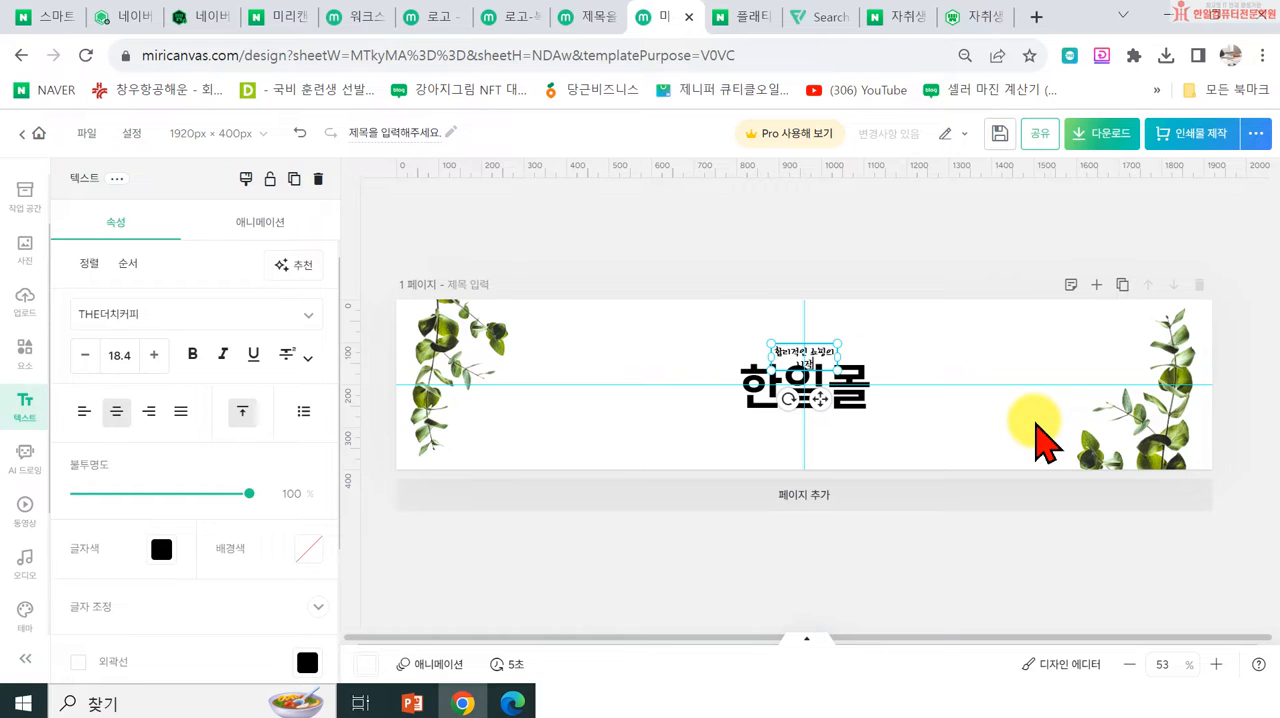
click(1023, 214)
click(773, 351)
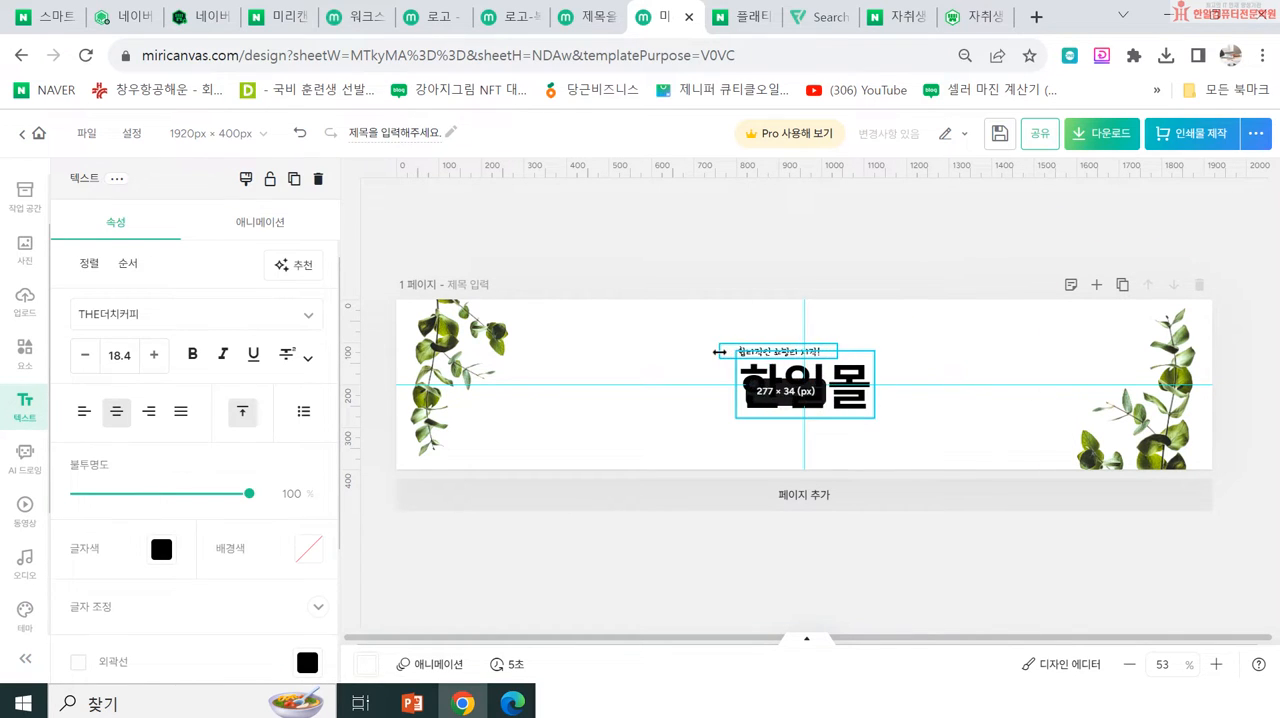
click(783, 214)
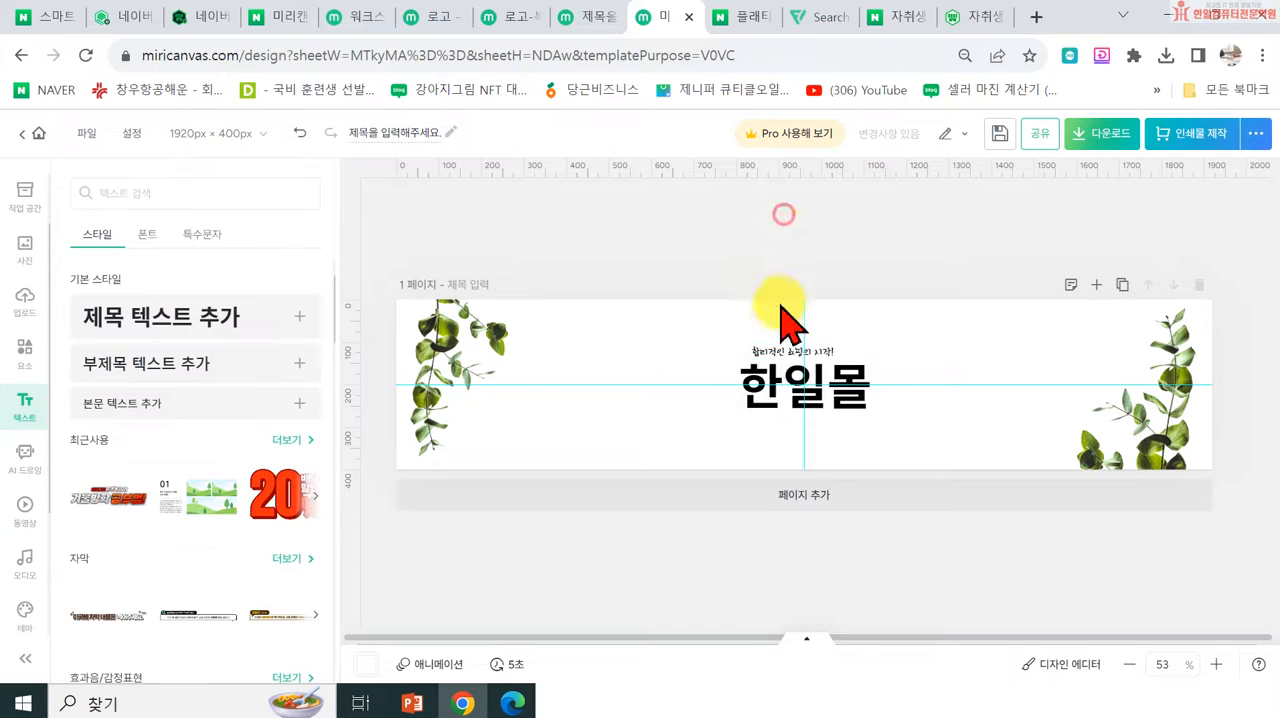
click(792, 352)
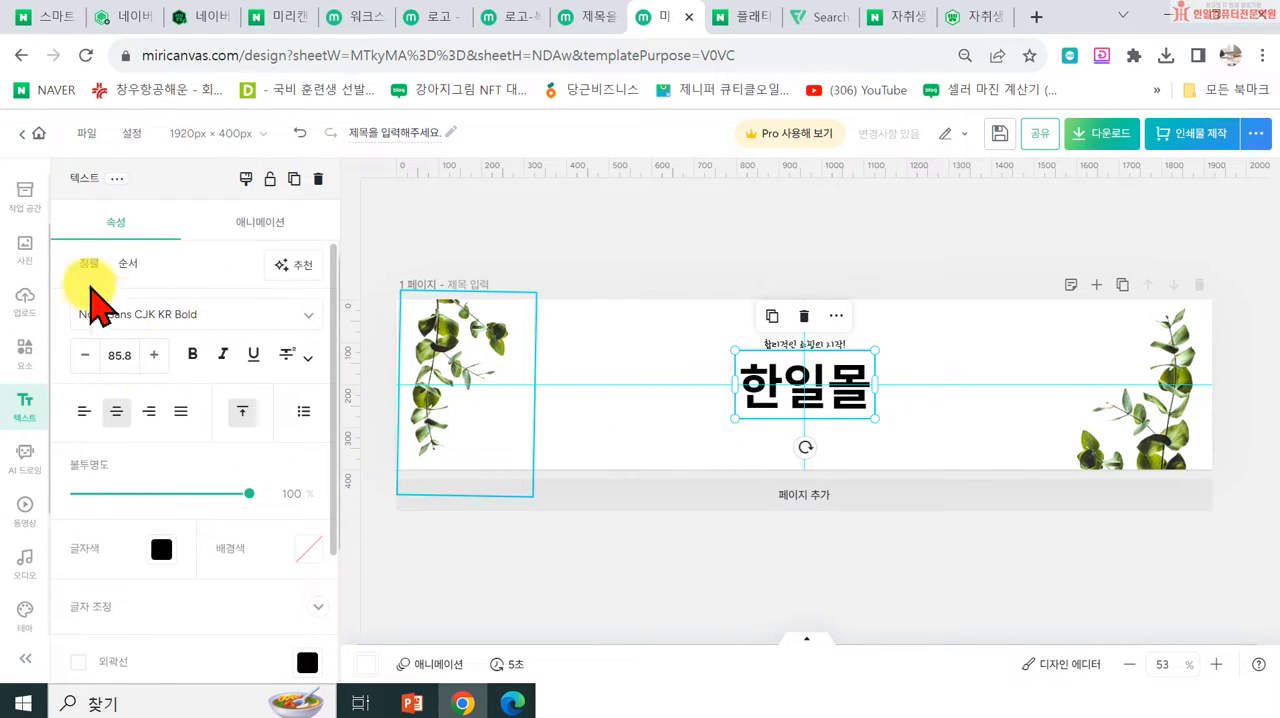
Step: Change the 한일몰 title's text colour to the grey #787878
click(161, 549)
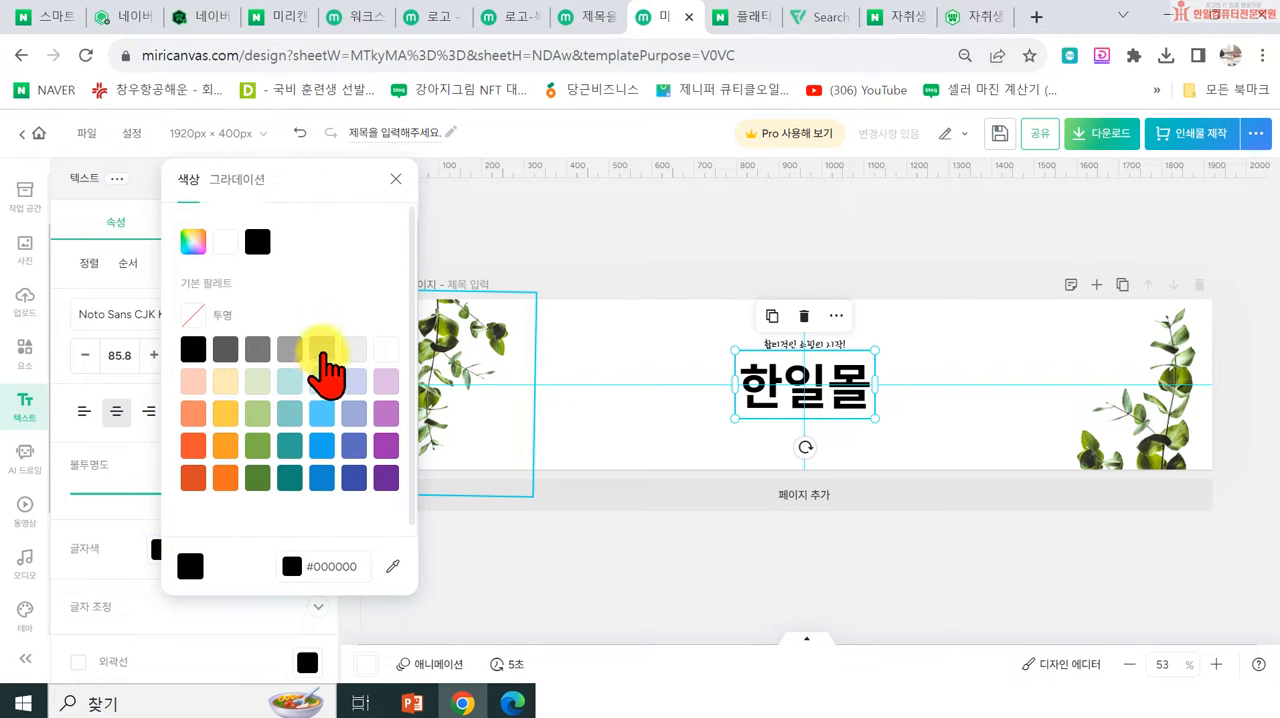
click(289, 349)
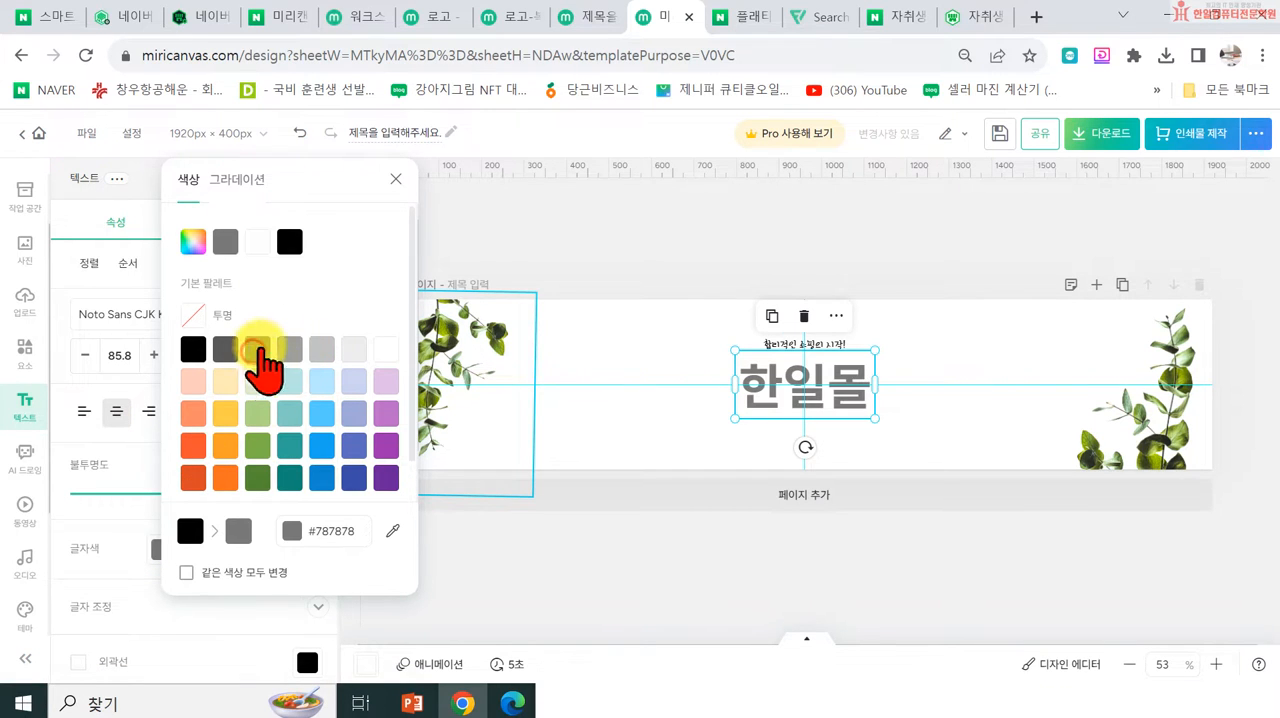
click(543, 200)
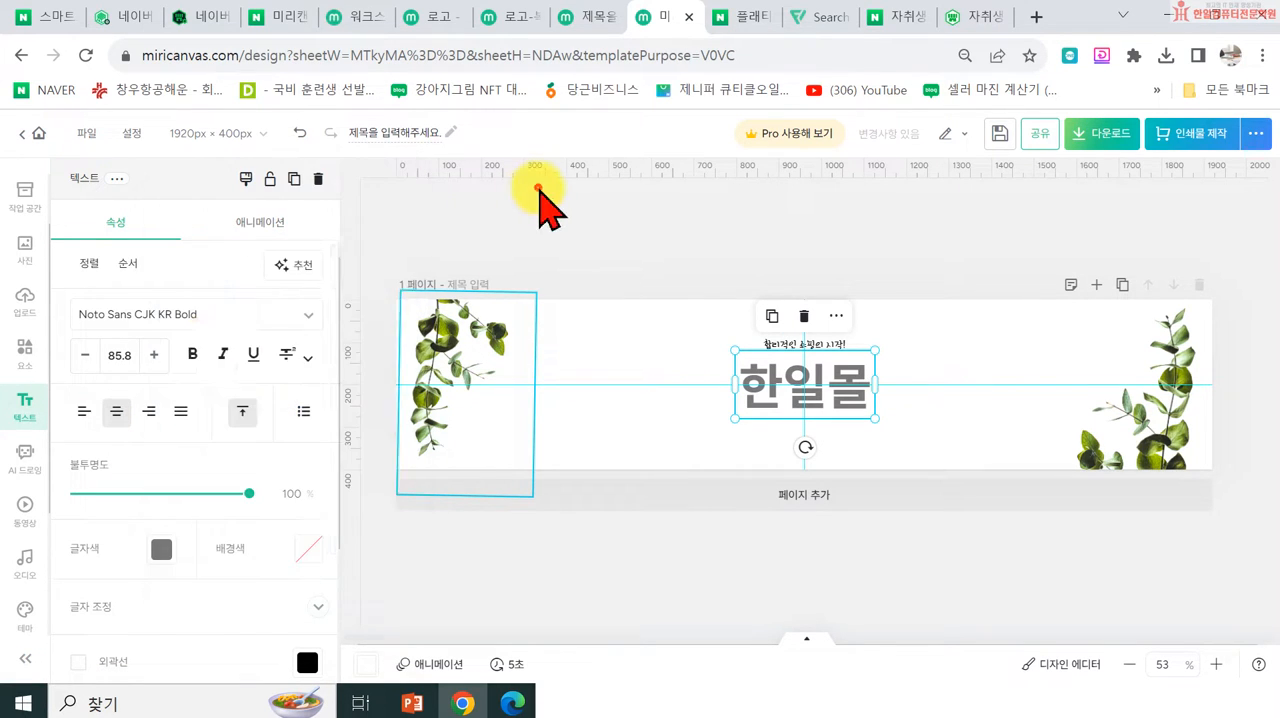
Step: Set the 한일몰 title's font to 카페24 아네모네 from the favourite fonts and shift the title slightly down
click(305, 316)
scroll(205, 500, down, 3)
scroll(205, 550, down, 10)
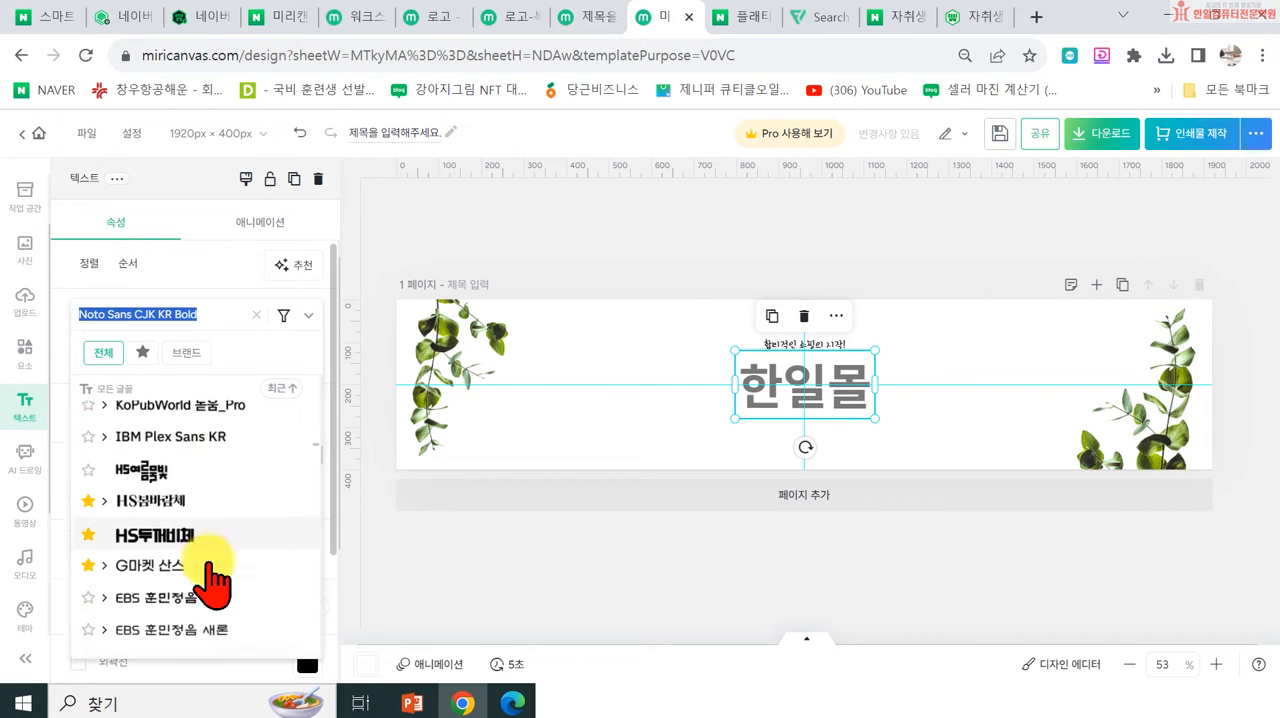
scroll(210, 568, down, 5)
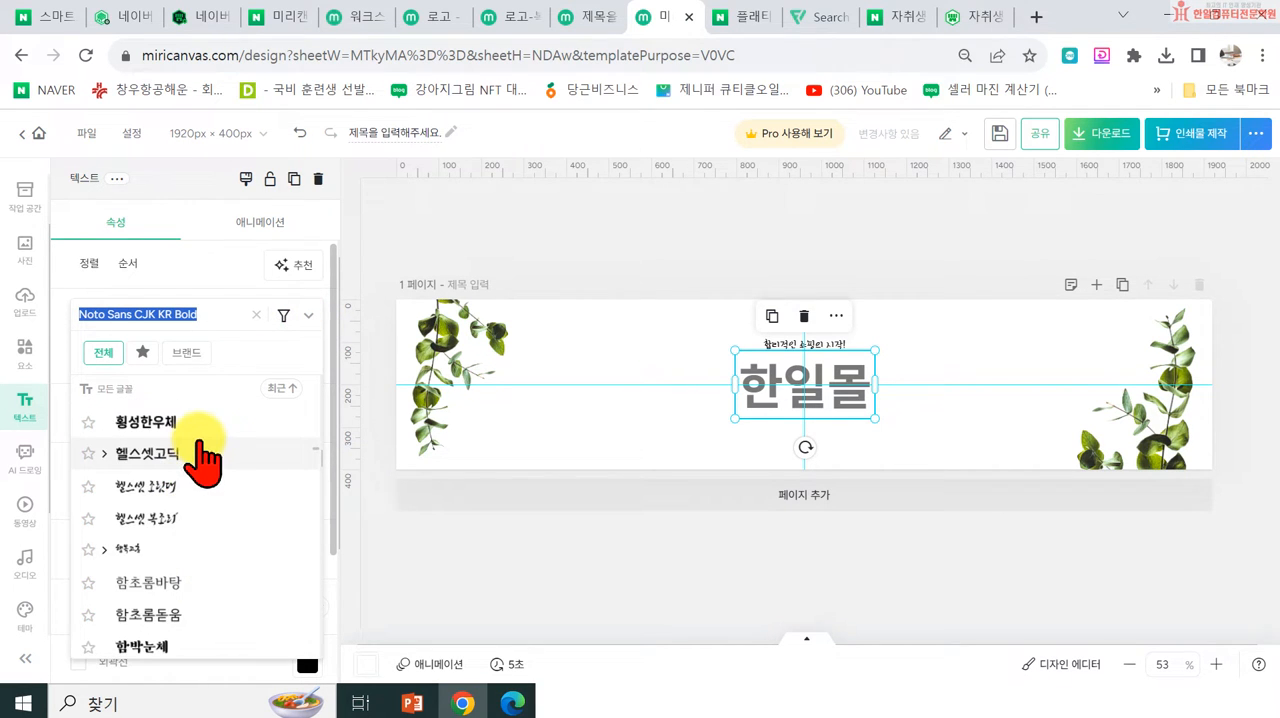
scroll(210, 571, down, 1)
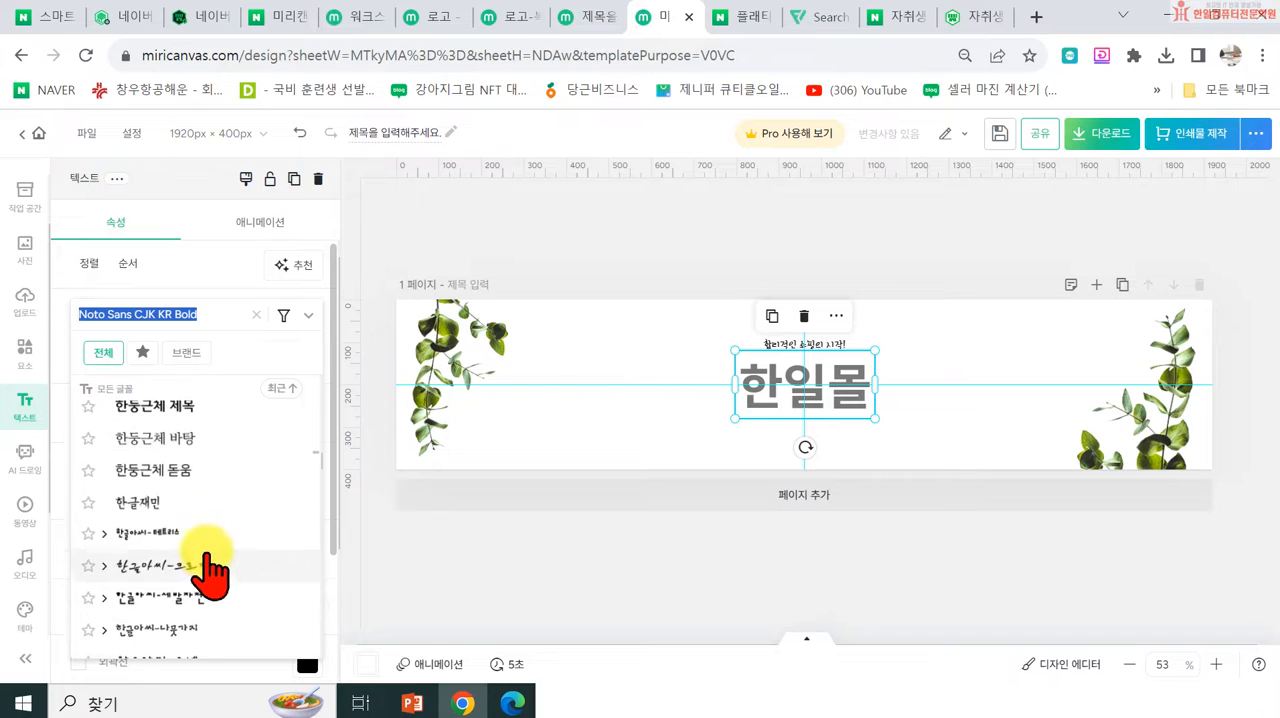
scroll(195, 545, up, 12)
scroll(180, 455, up, 4)
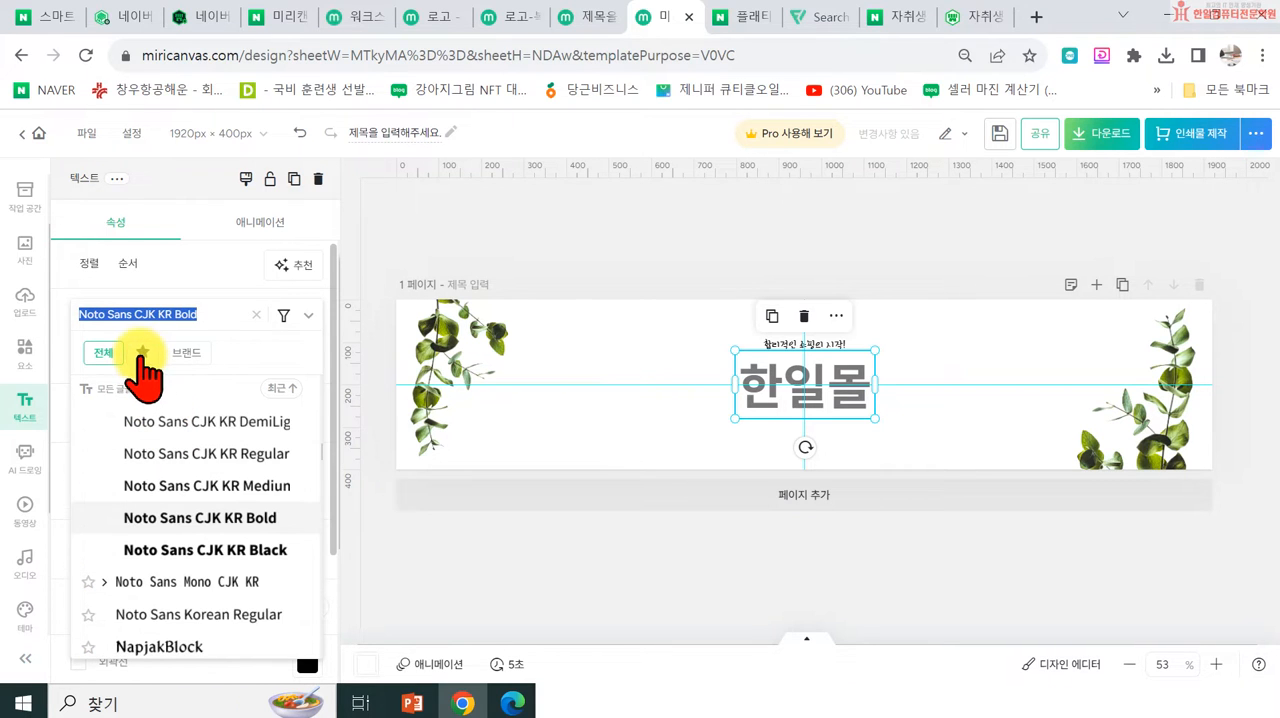
click(143, 352)
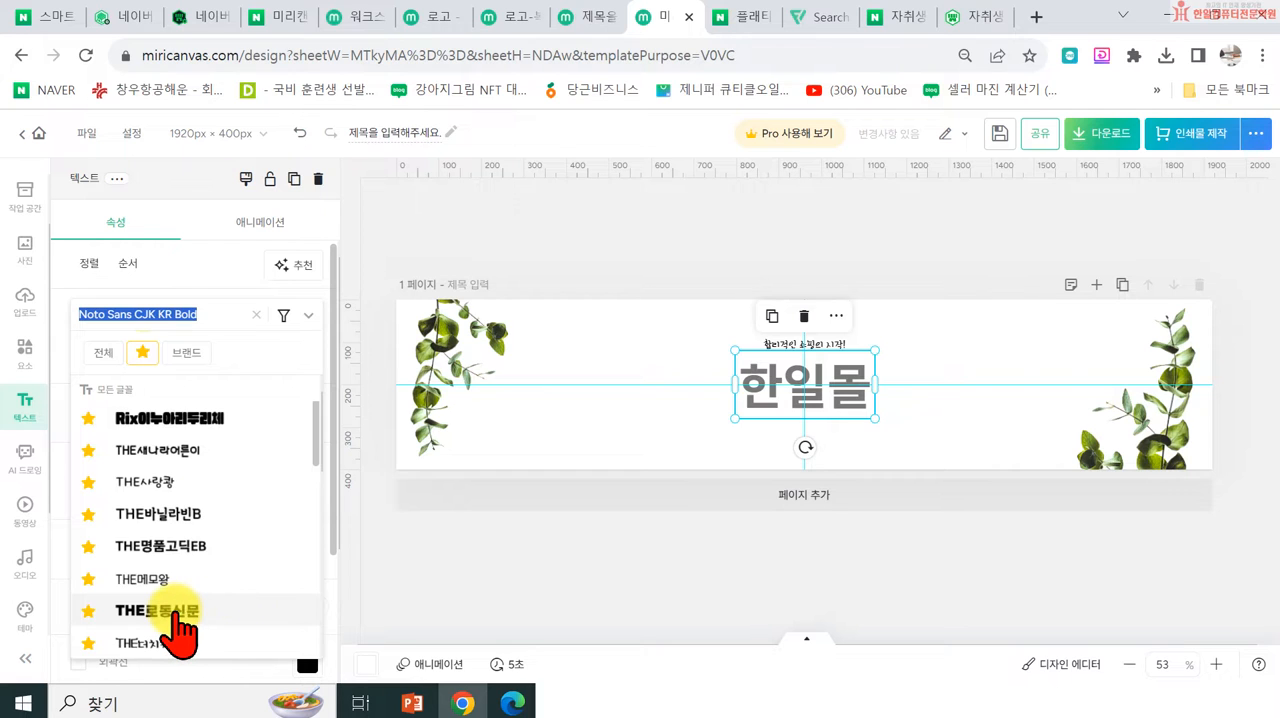
scroll(180, 628, down, 5)
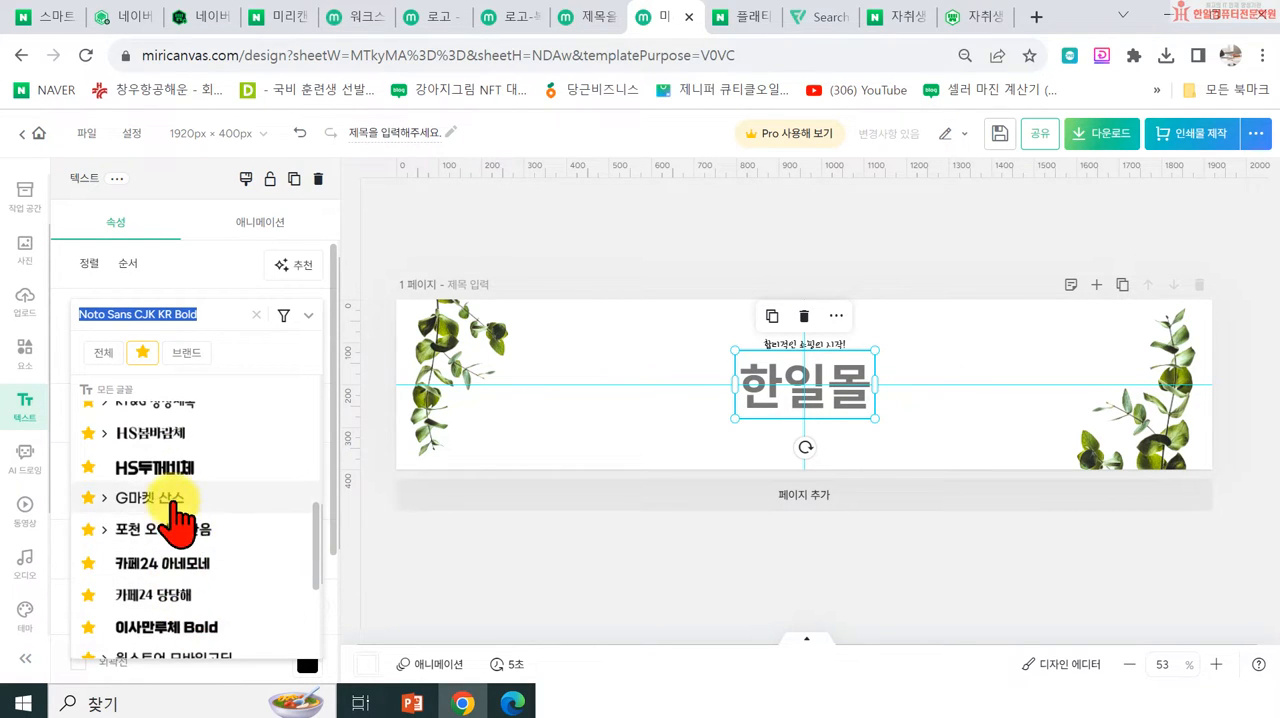
click(180, 566)
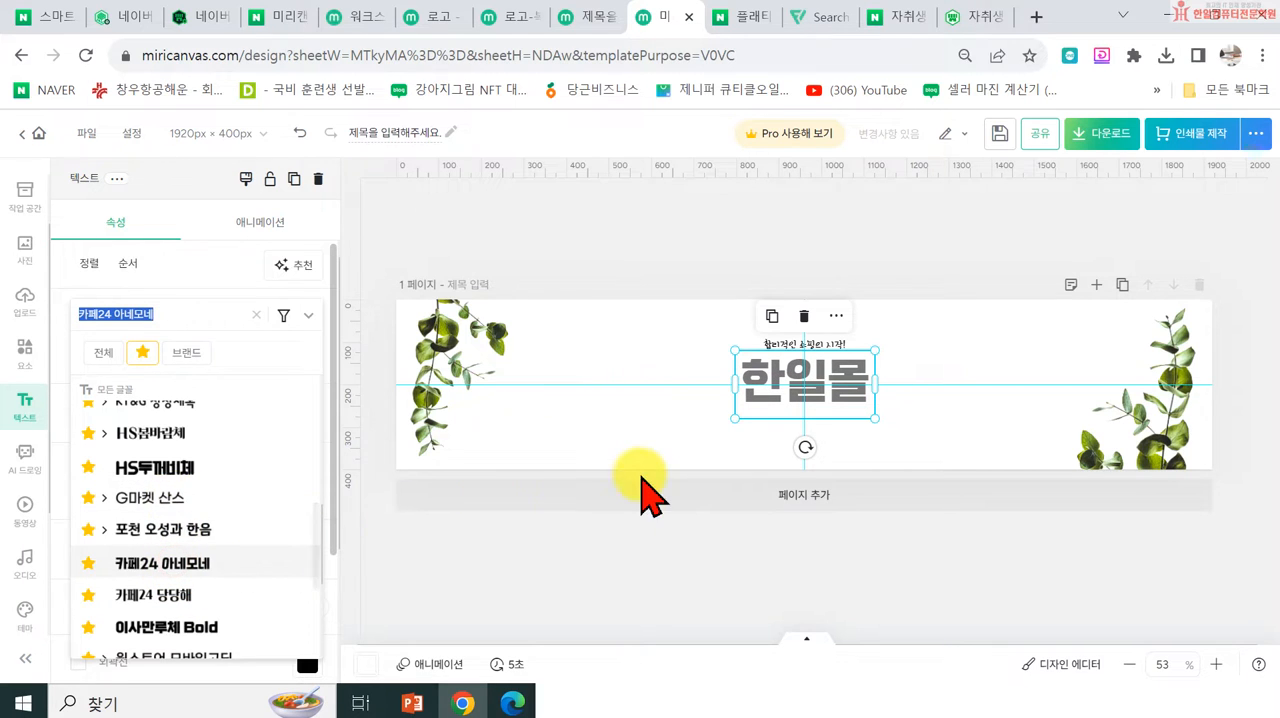
click(613, 557)
click(647, 260)
drag(764, 399, 766, 408)
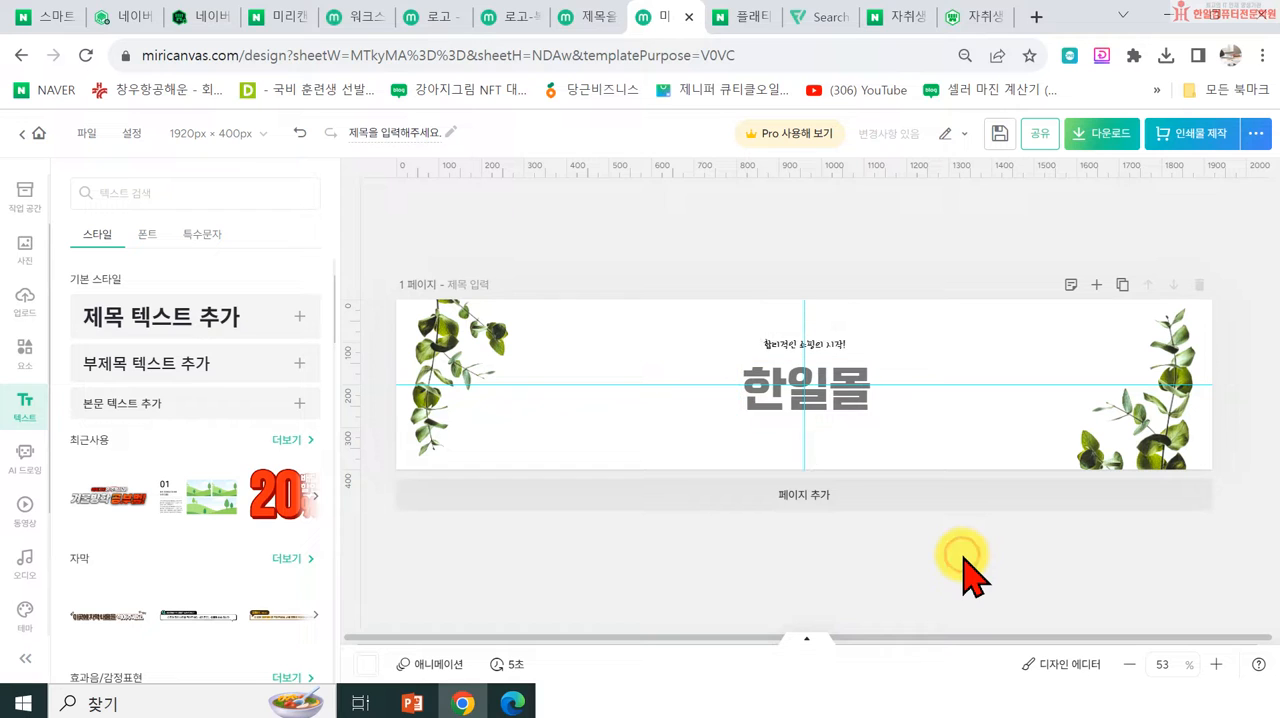
Step: Search the photo library for 카트
click(28, 353)
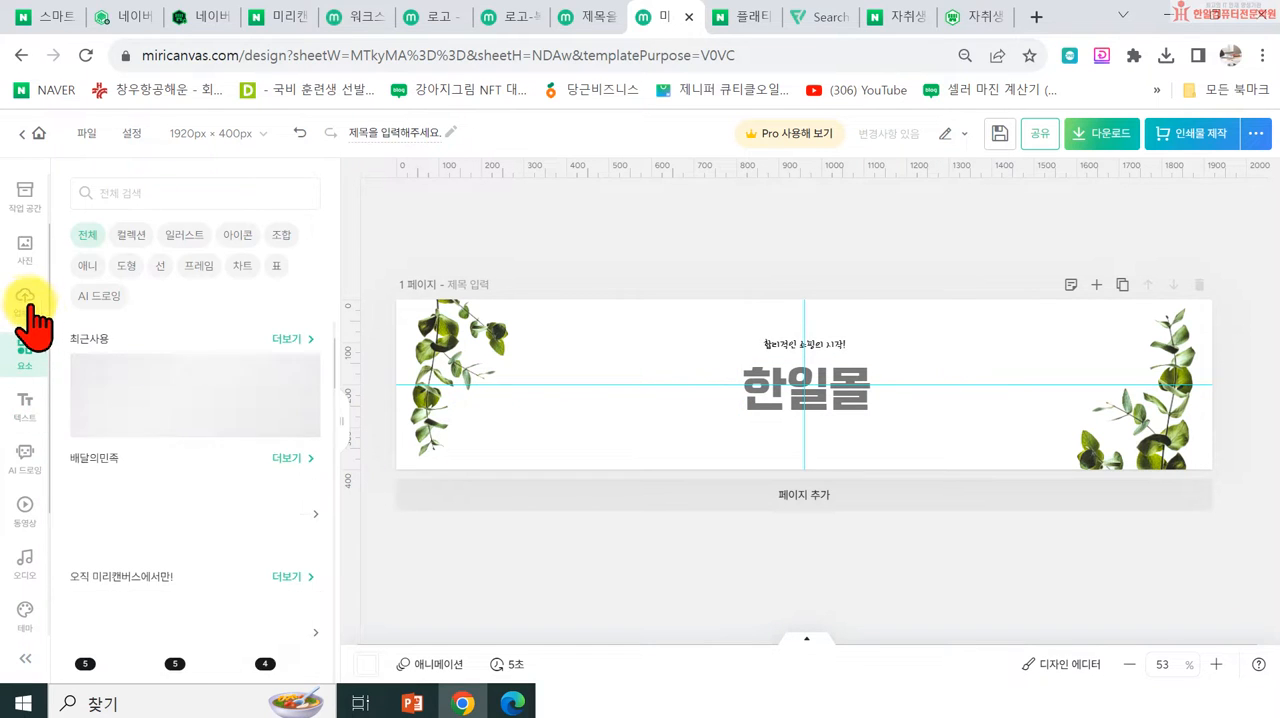
click(28, 300)
click(38, 290)
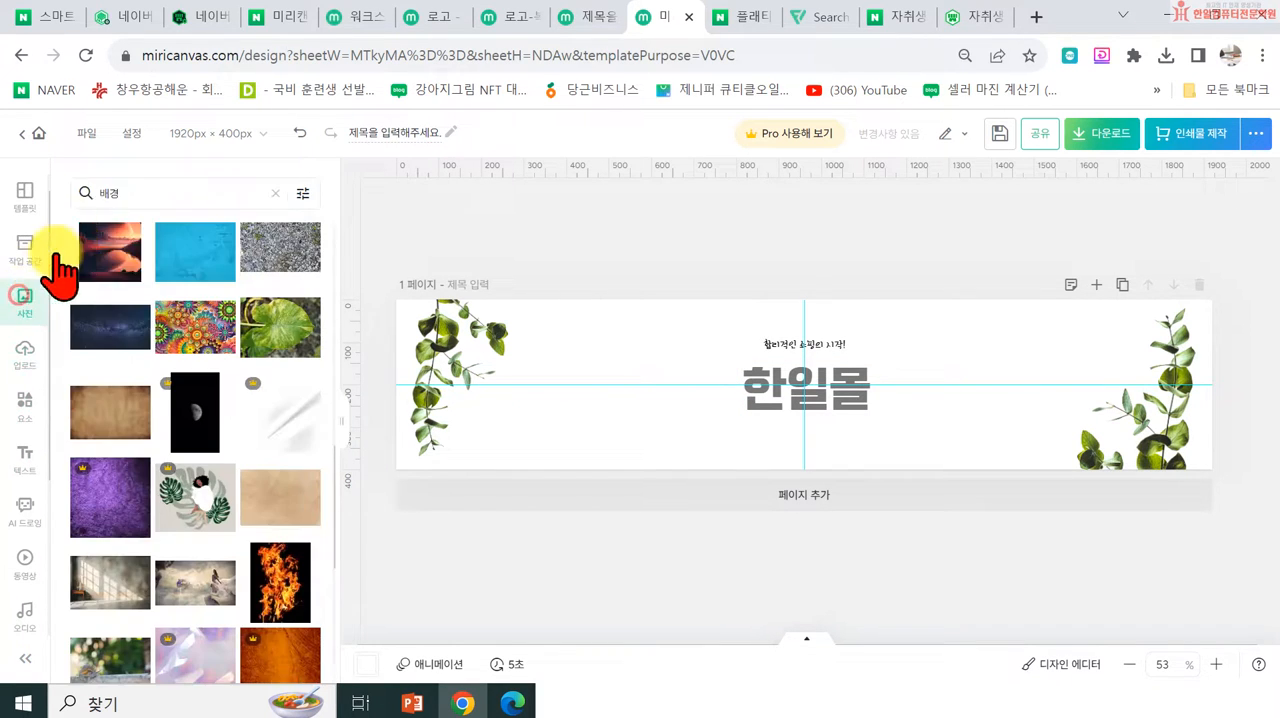
click(177, 190)
text(카트)
key(Return)
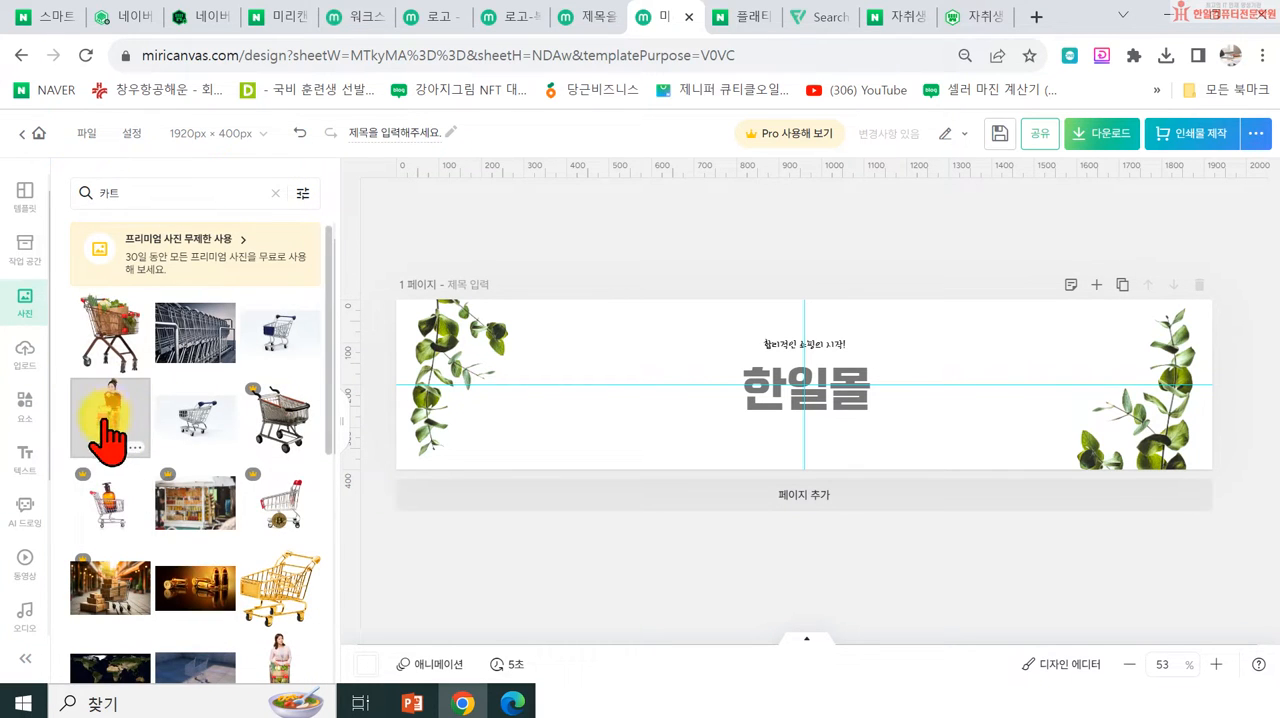
Step: Insert the photo of a woman in pink standing with a shopping cart onto the banner
scroll(200, 500, down, 4)
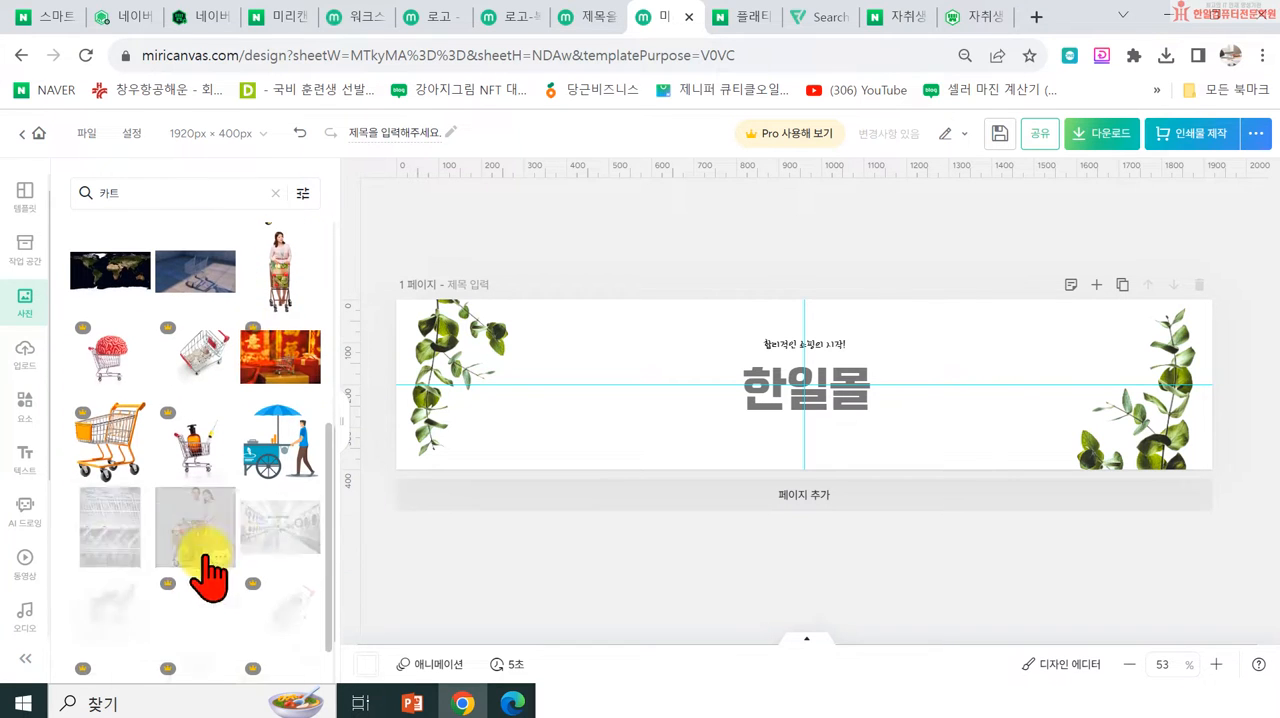
scroll(235, 518, down, 4)
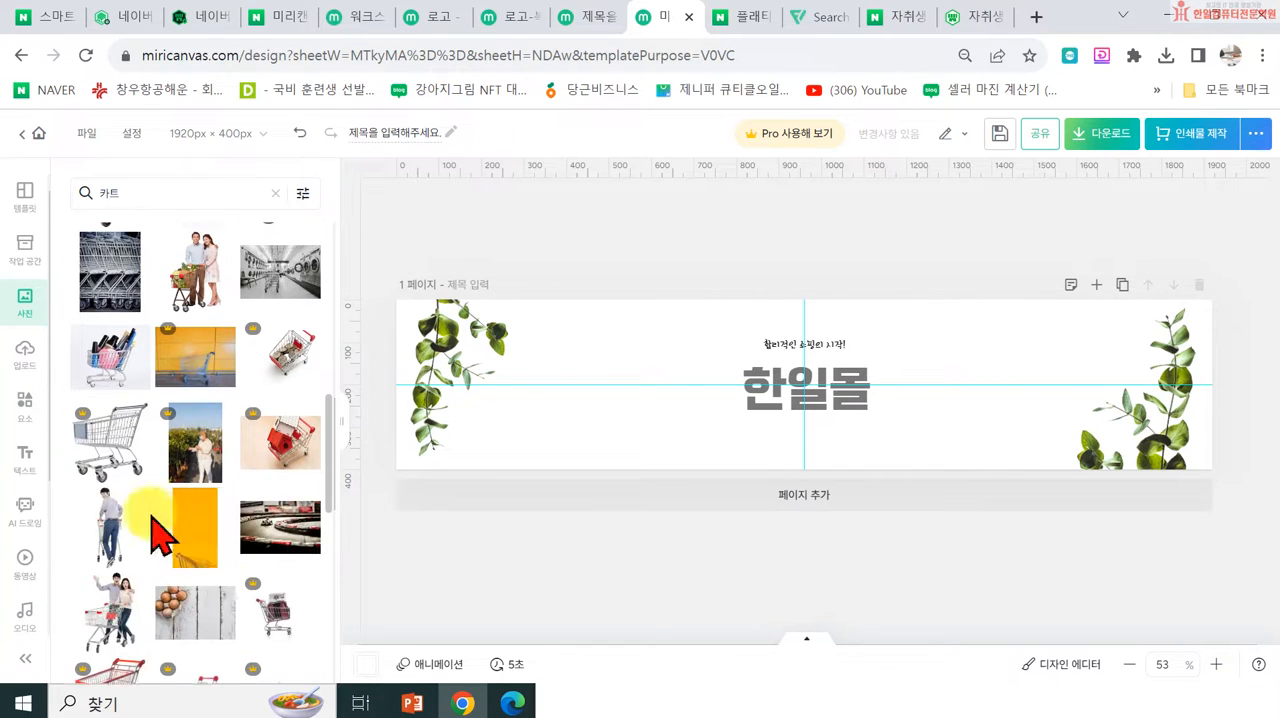
scroll(258, 545, down, 2)
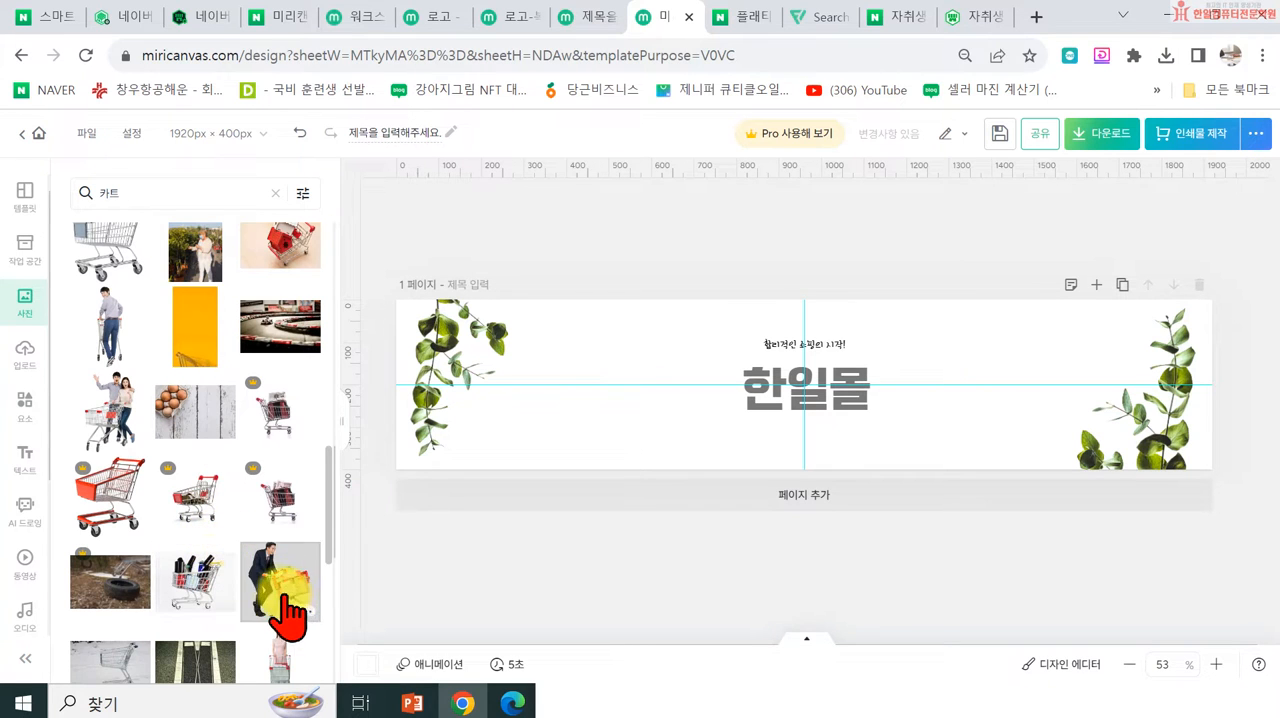
scroll(275, 600, down, 3)
scroll(272, 597, down, 2)
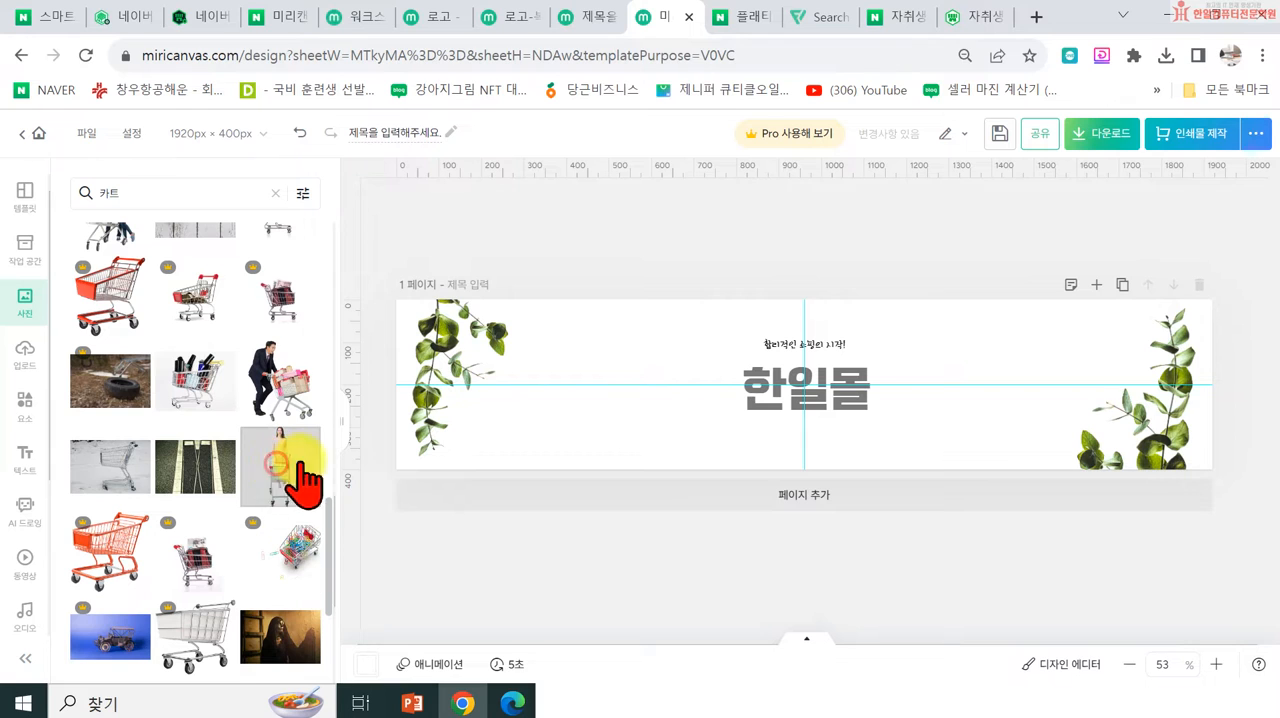
click(300, 478)
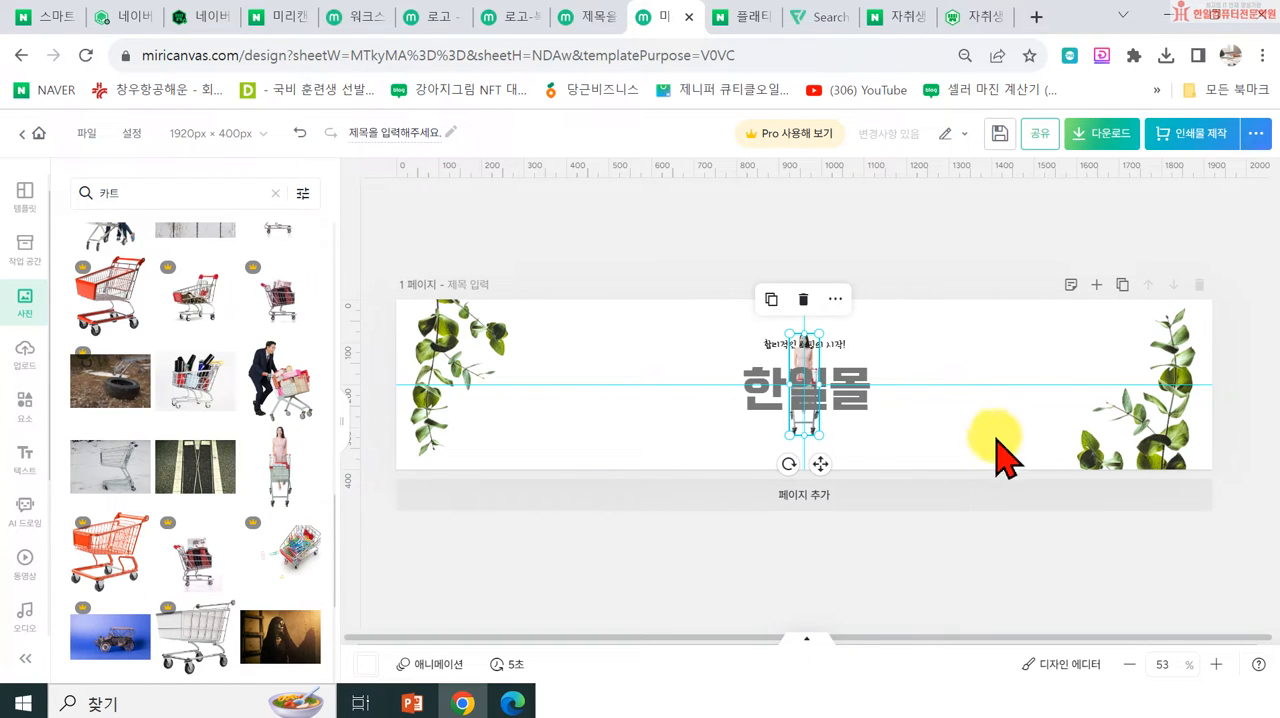
Step: Try the woman-with-cart photo enlarged beside the right-hand leaves, and delete it from the banner
drag(851, 420, 1050, 524)
drag(1030, 465, 1026, 436)
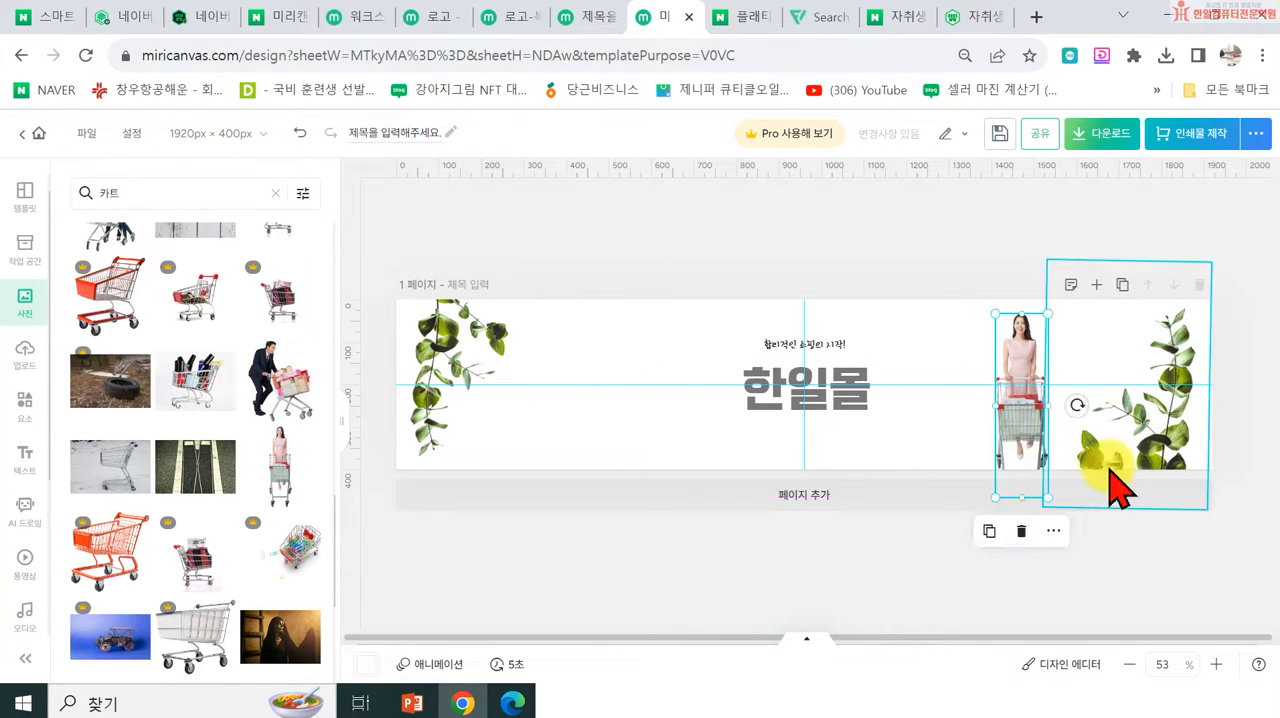
key(Delete)
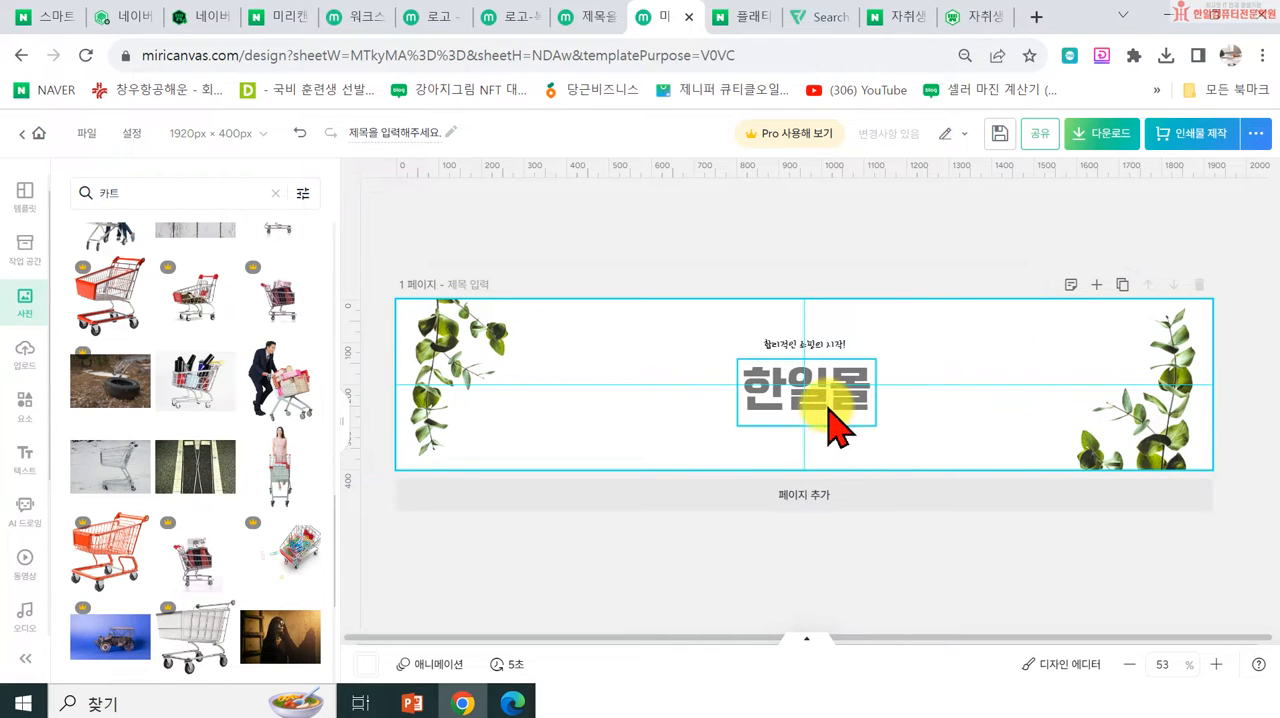
Step: Set the 한일몰 title's letter spacing (자간) to 21 and centre the title horizontally on the banner
click(832, 410)
scroll(128, 515, down, 3)
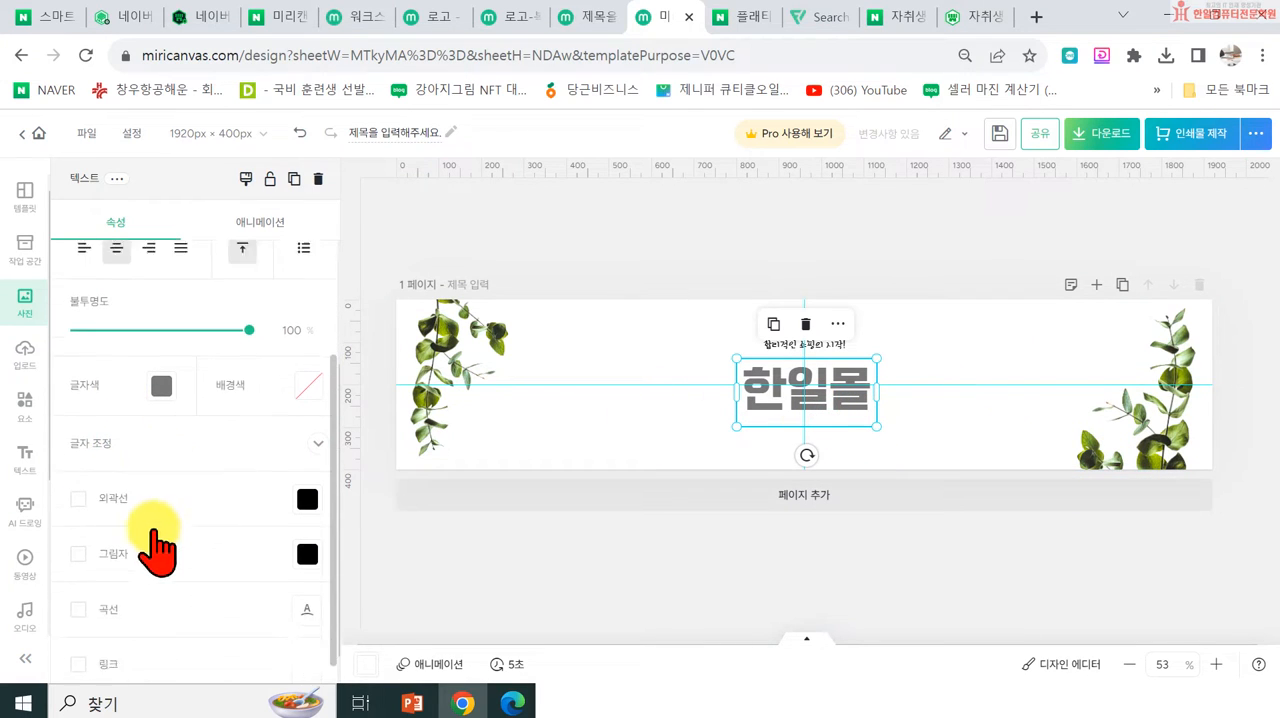
click(154, 428)
drag(110, 500, 125, 500)
drag(737, 425, 676, 425)
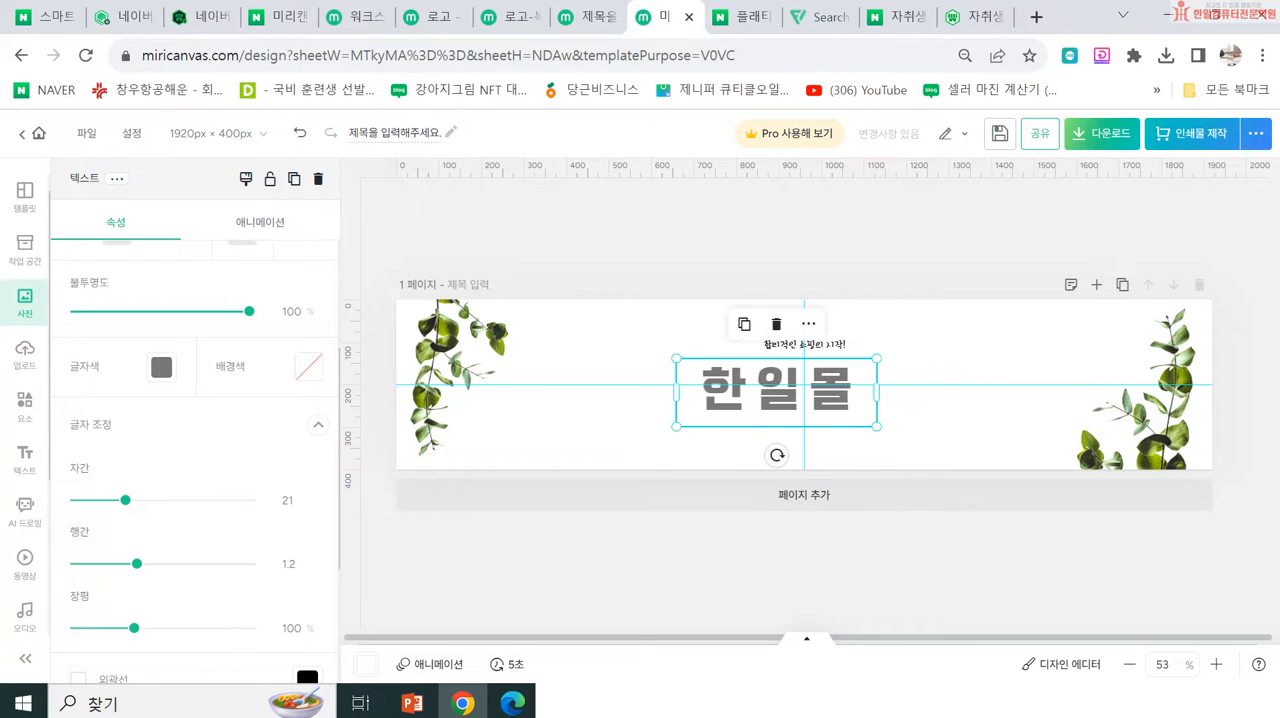
drag(770, 420, 797, 425)
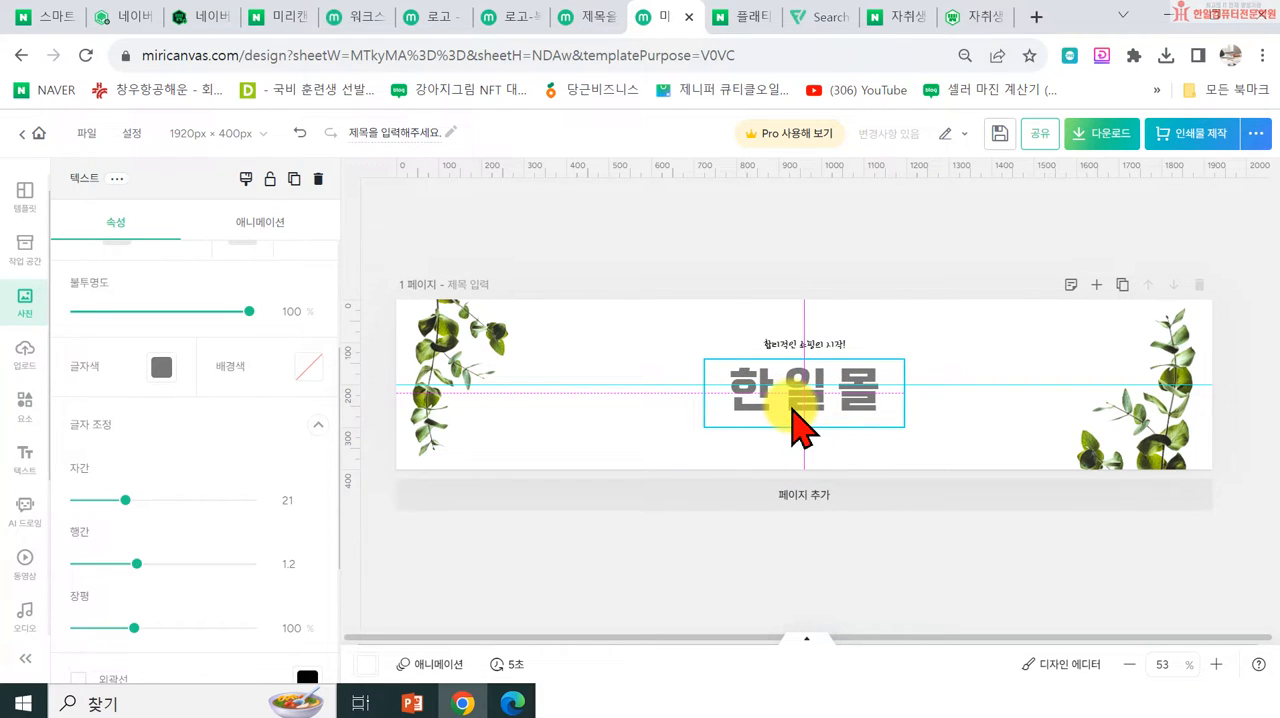
click(855, 231)
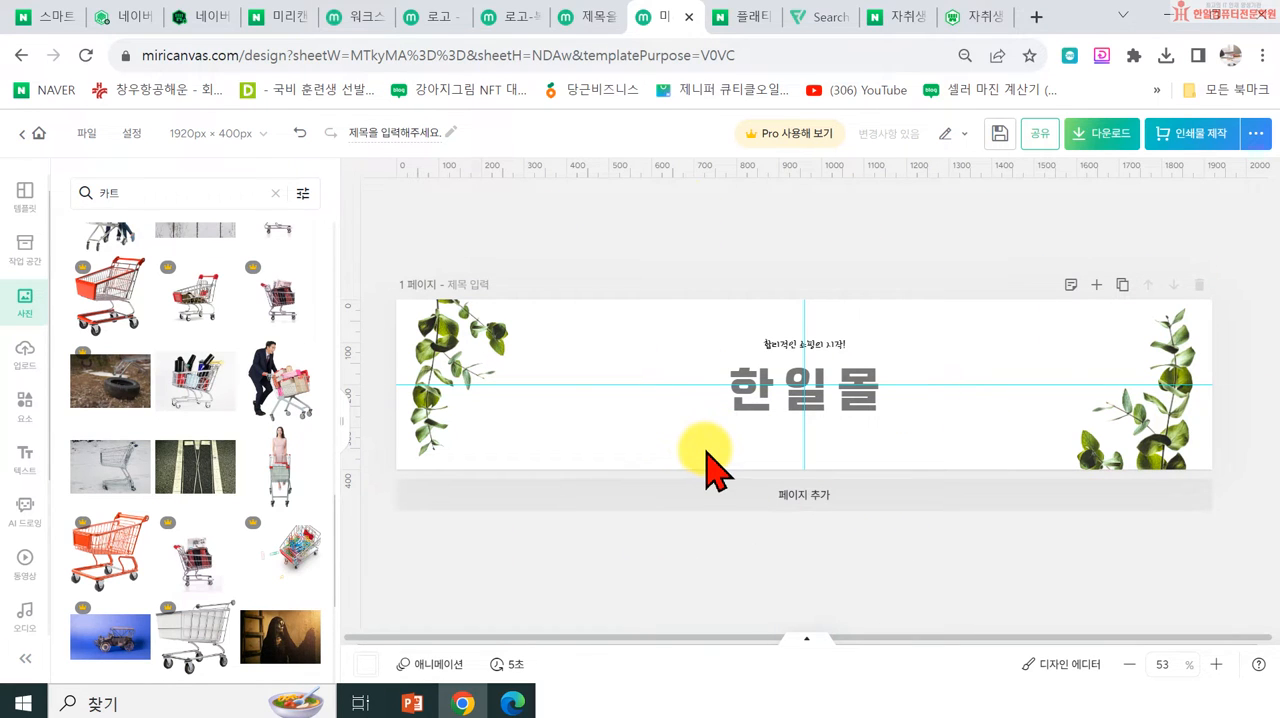
Step: Download the banner as a high-resolution PNG named 프로모션이미지1920400 into the 수정스마트스토어 folder
click(1114, 140)
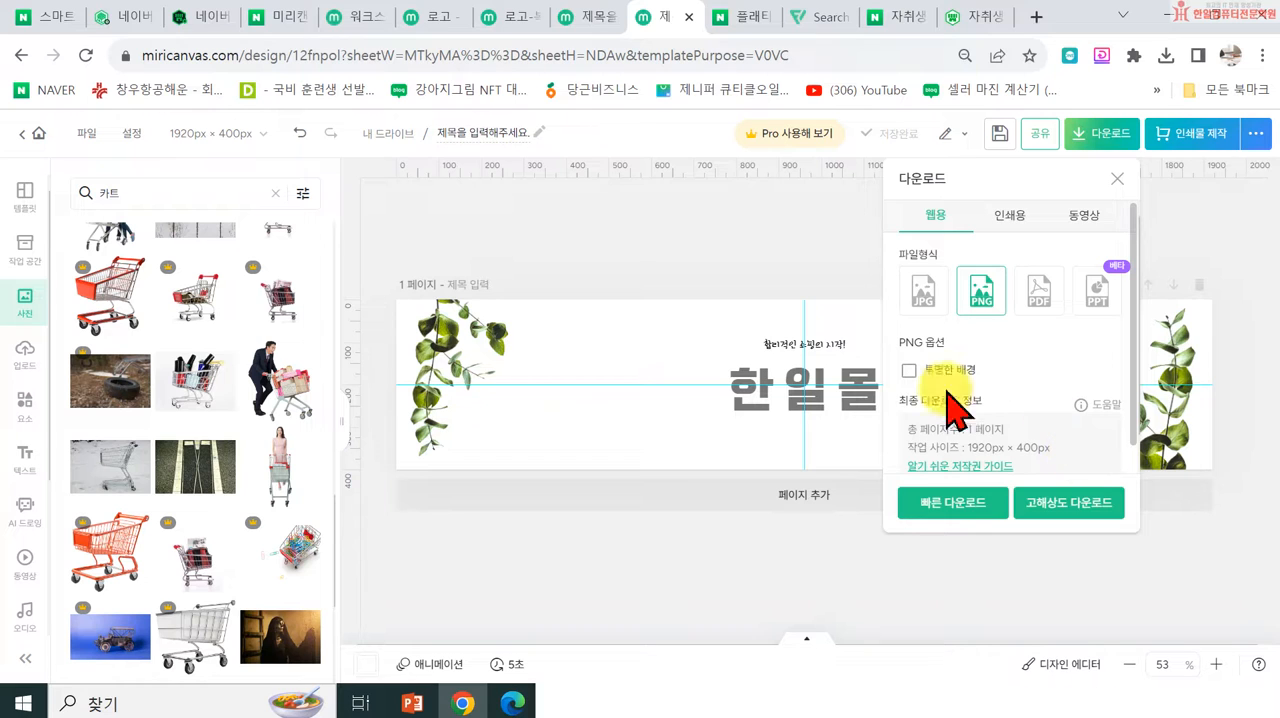
click(1083, 510)
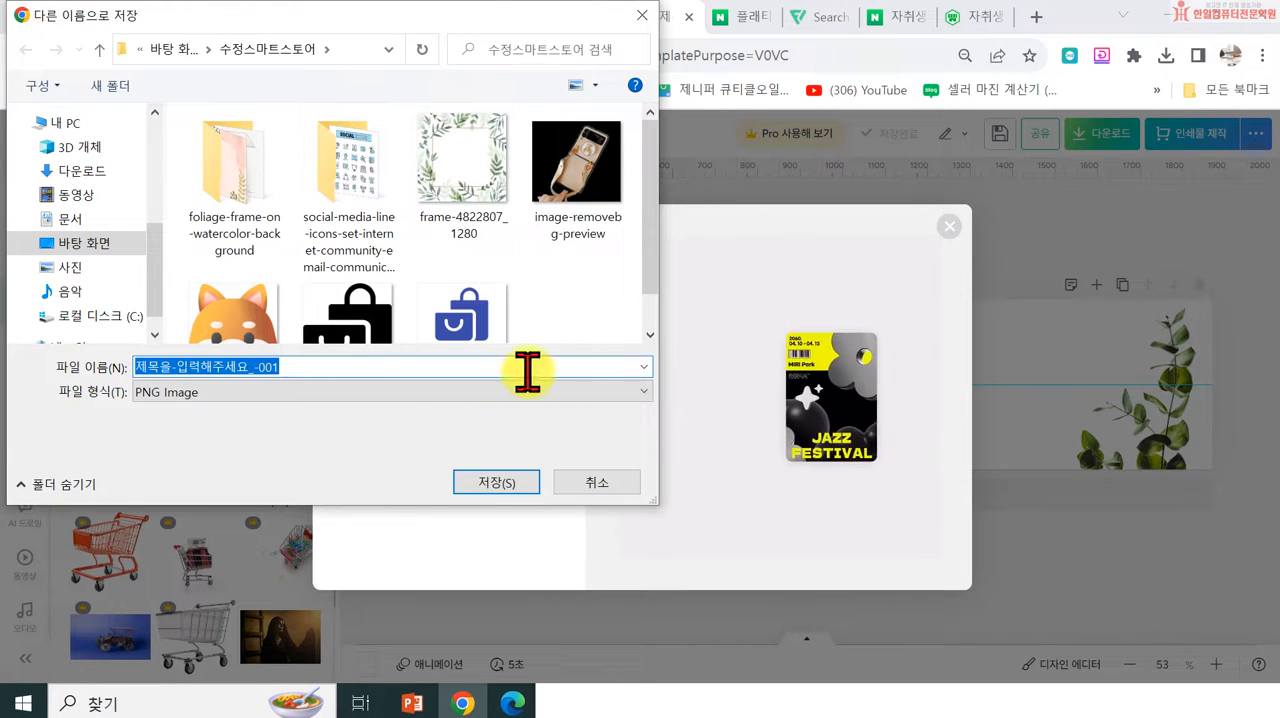
text(vm)
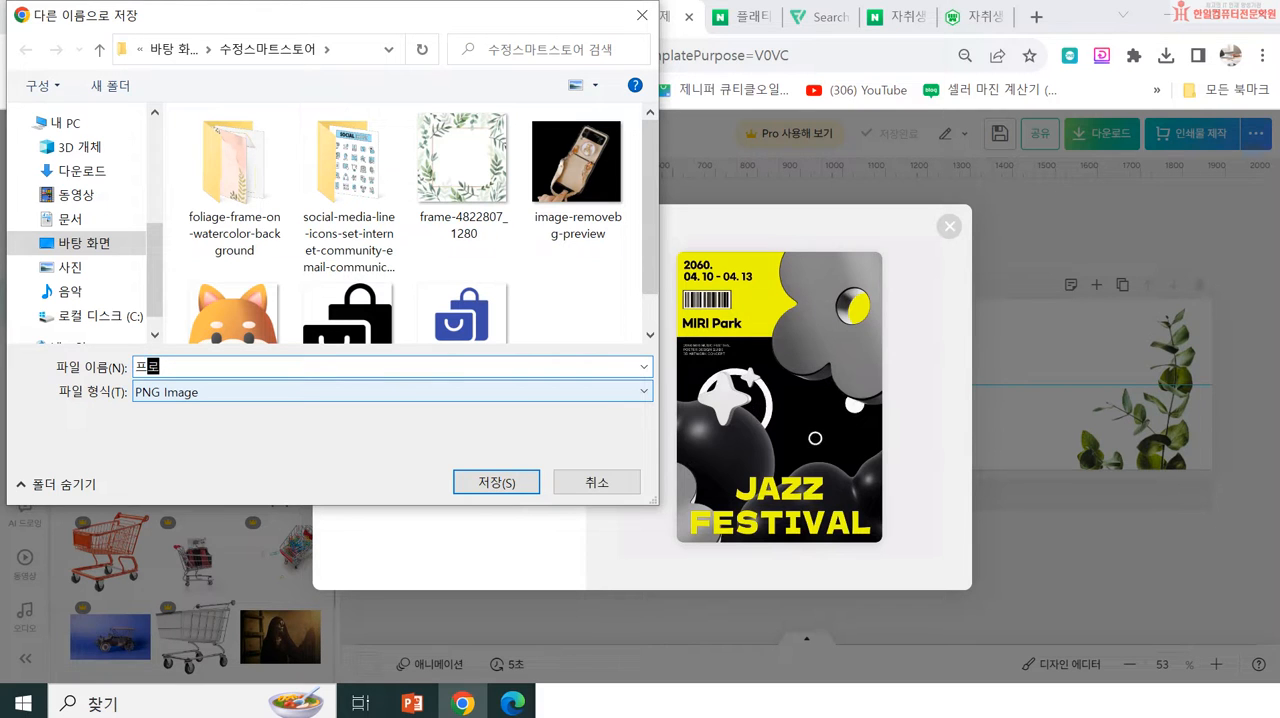
text(로모션이미지1)
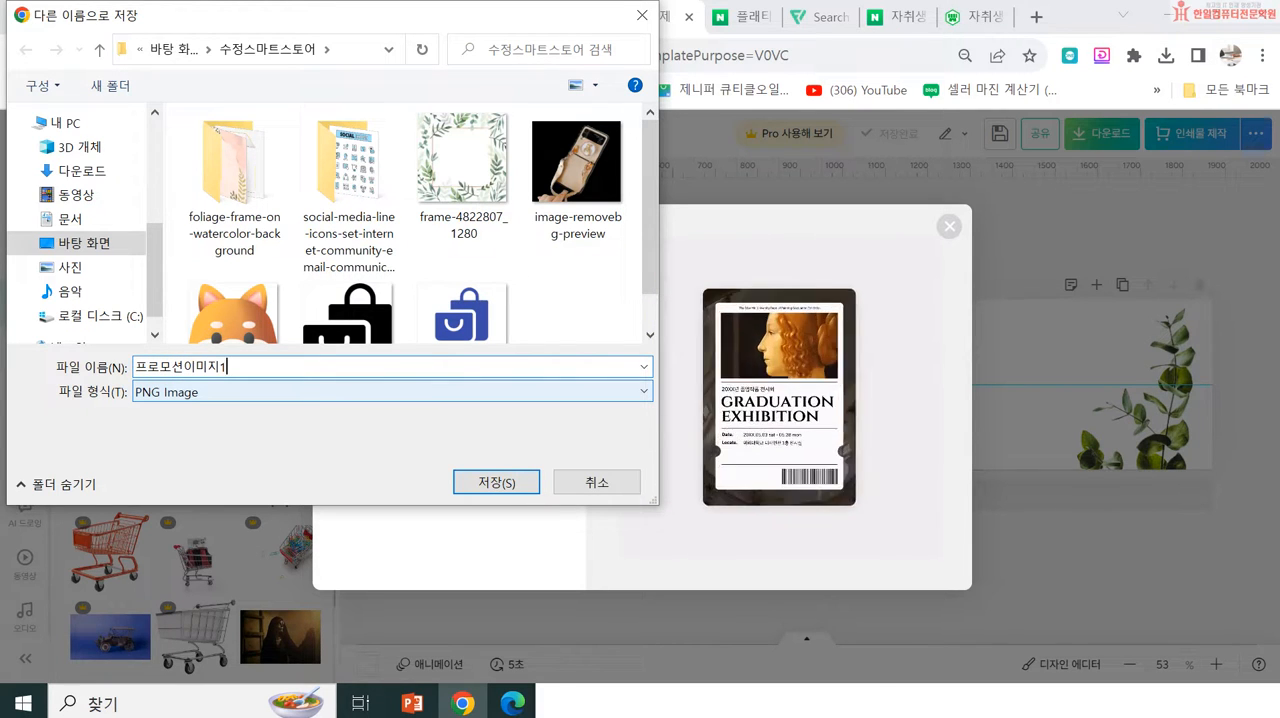
text(9204)
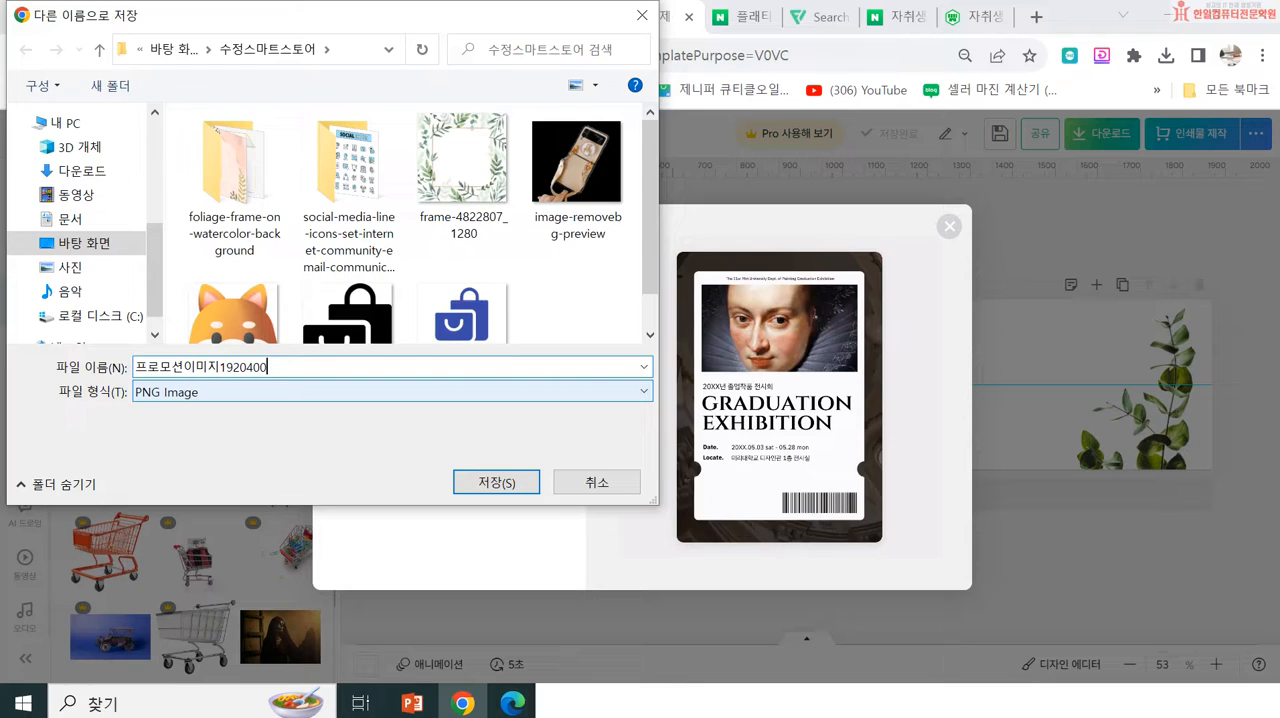
text(00)
key(Return)
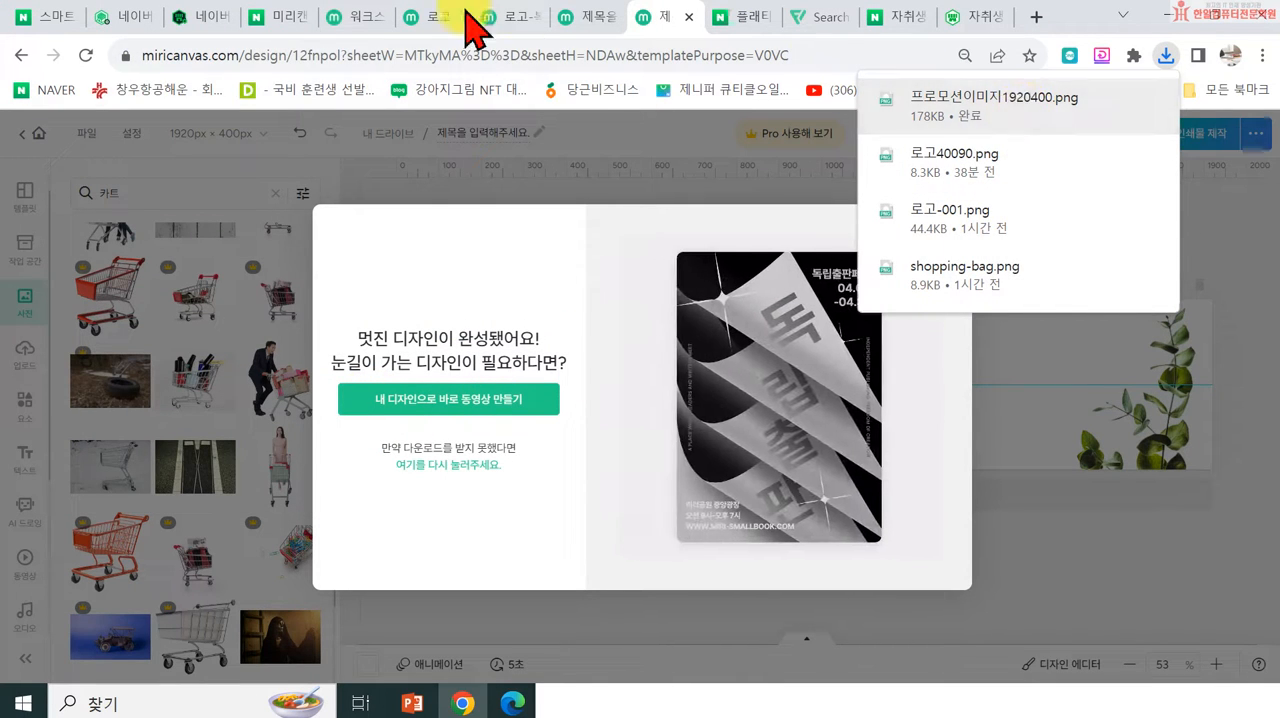
Step: Switch to the Naver smart store management page and apply 프로모션이미지1920400 as the new promotion entry's PC image
click(195, 18)
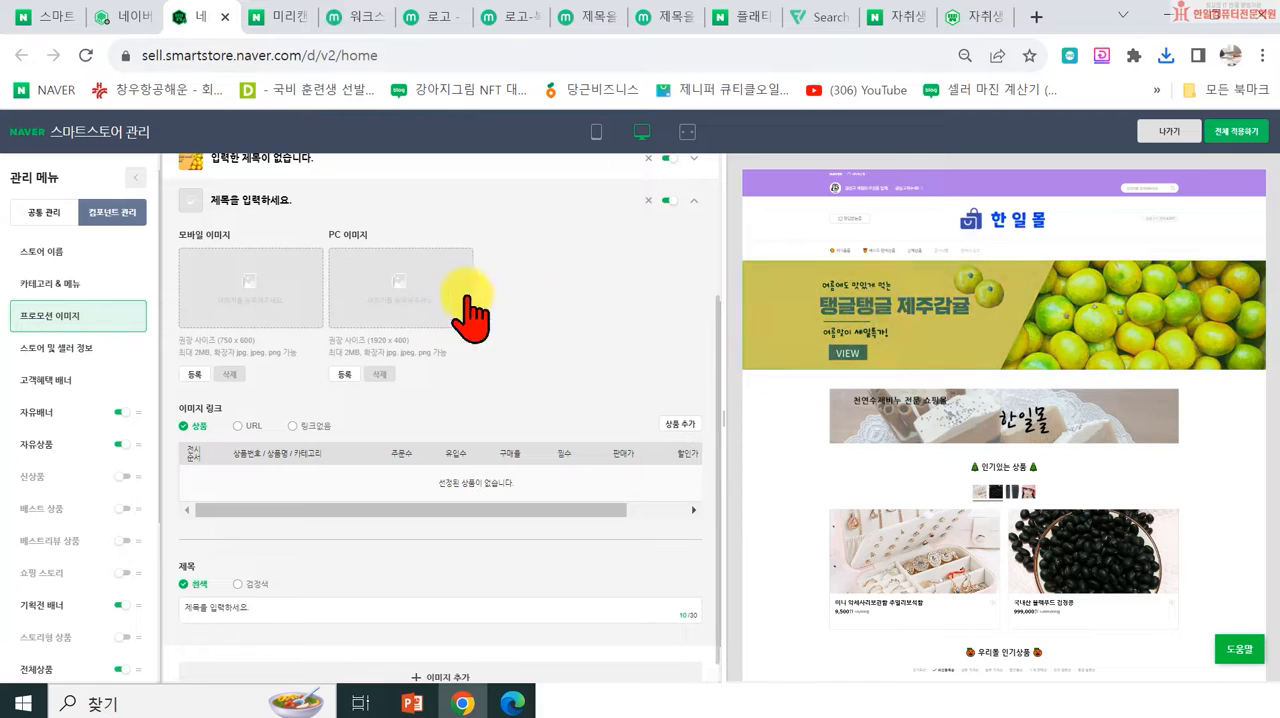
click(389, 293)
click(866, 183)
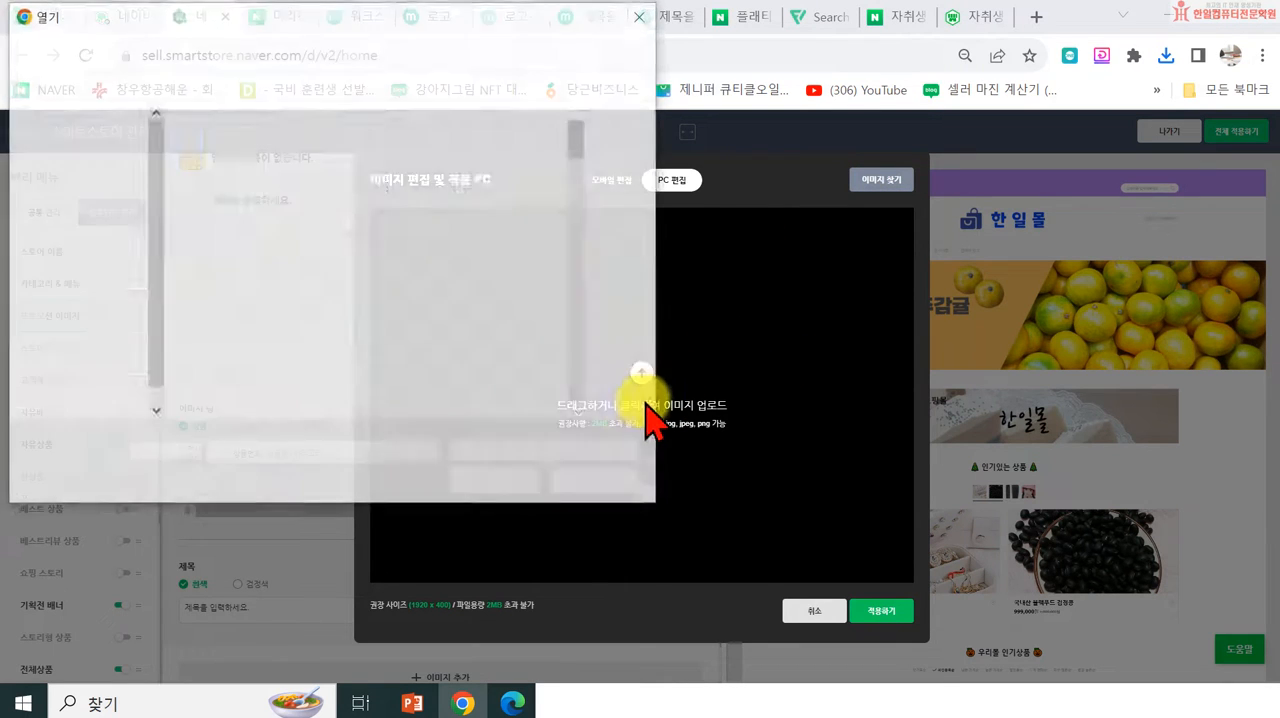
scroll(400, 310, down, 10)
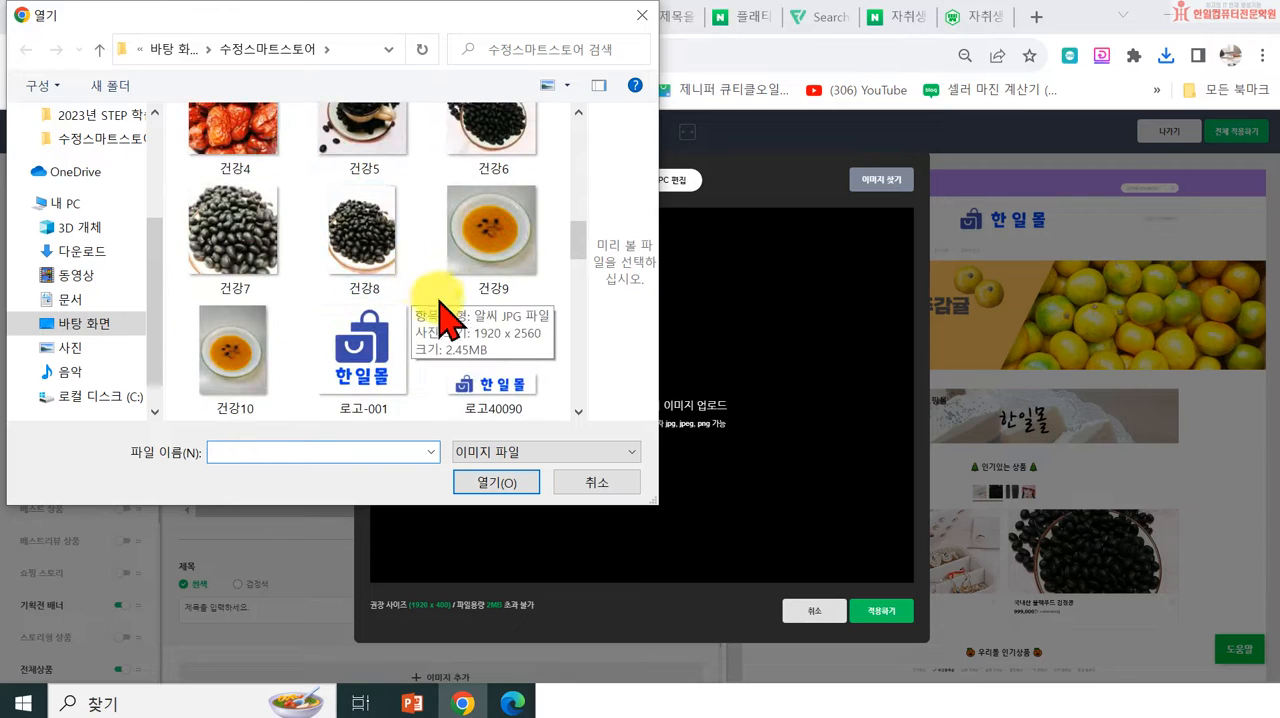
scroll(440, 330, down, 9)
scroll(455, 350, up, 20)
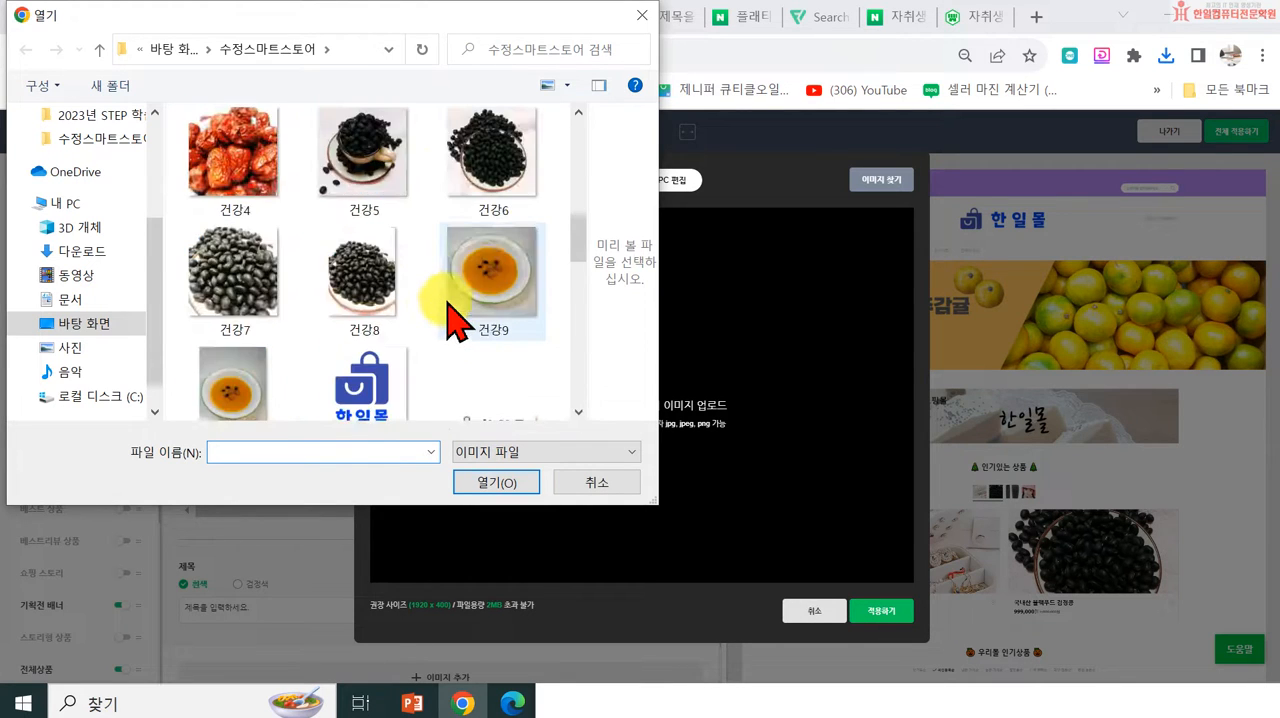
scroll(440, 320, down, 6)
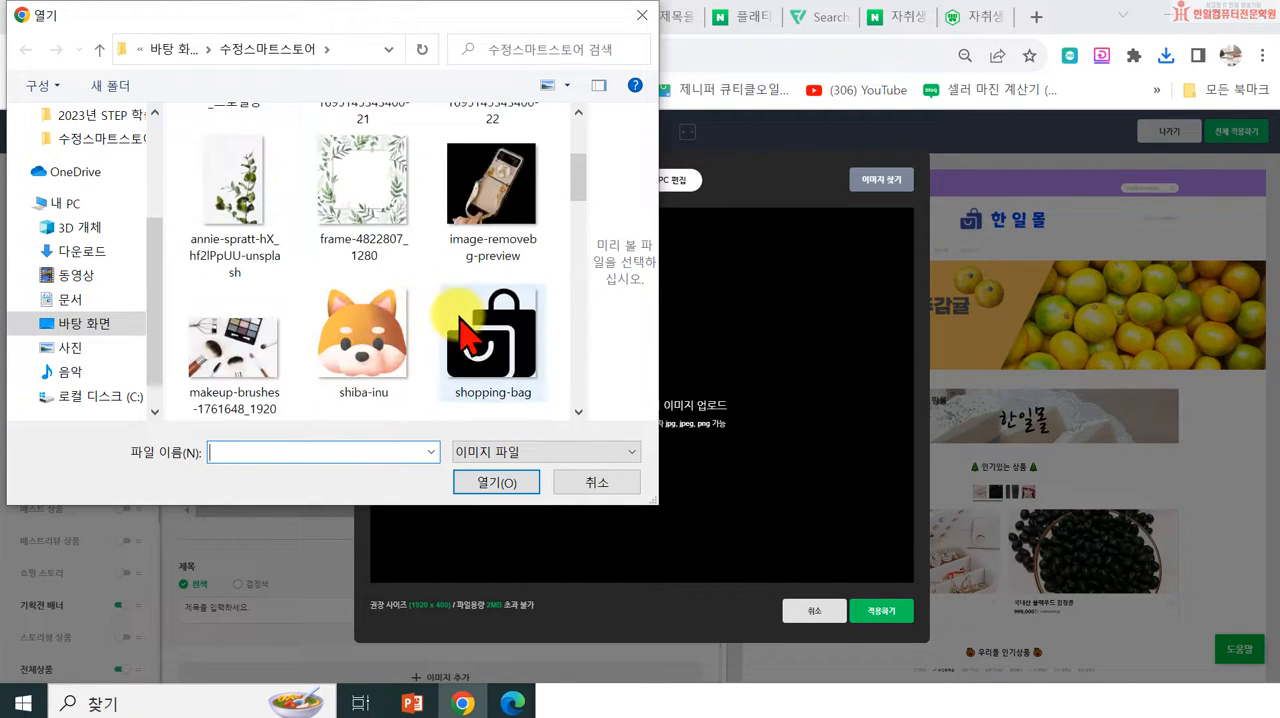
scroll(462, 325, down, 10)
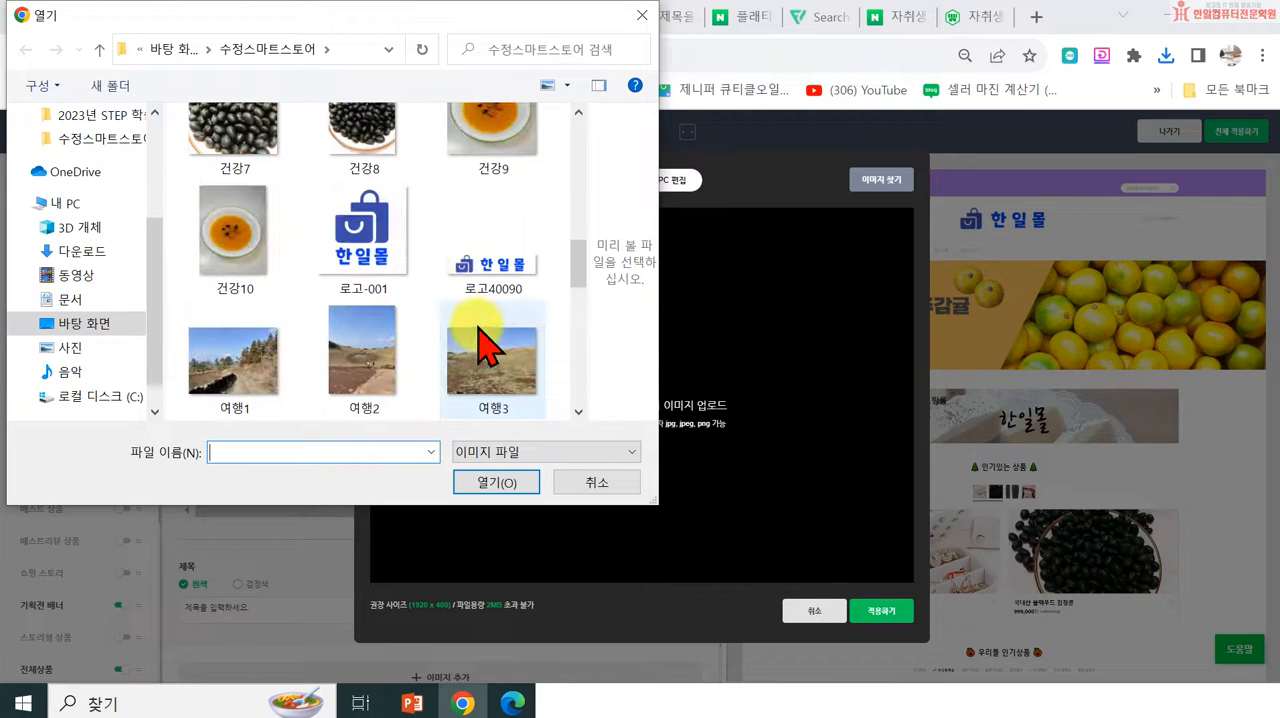
scroll(430, 325, up, 5)
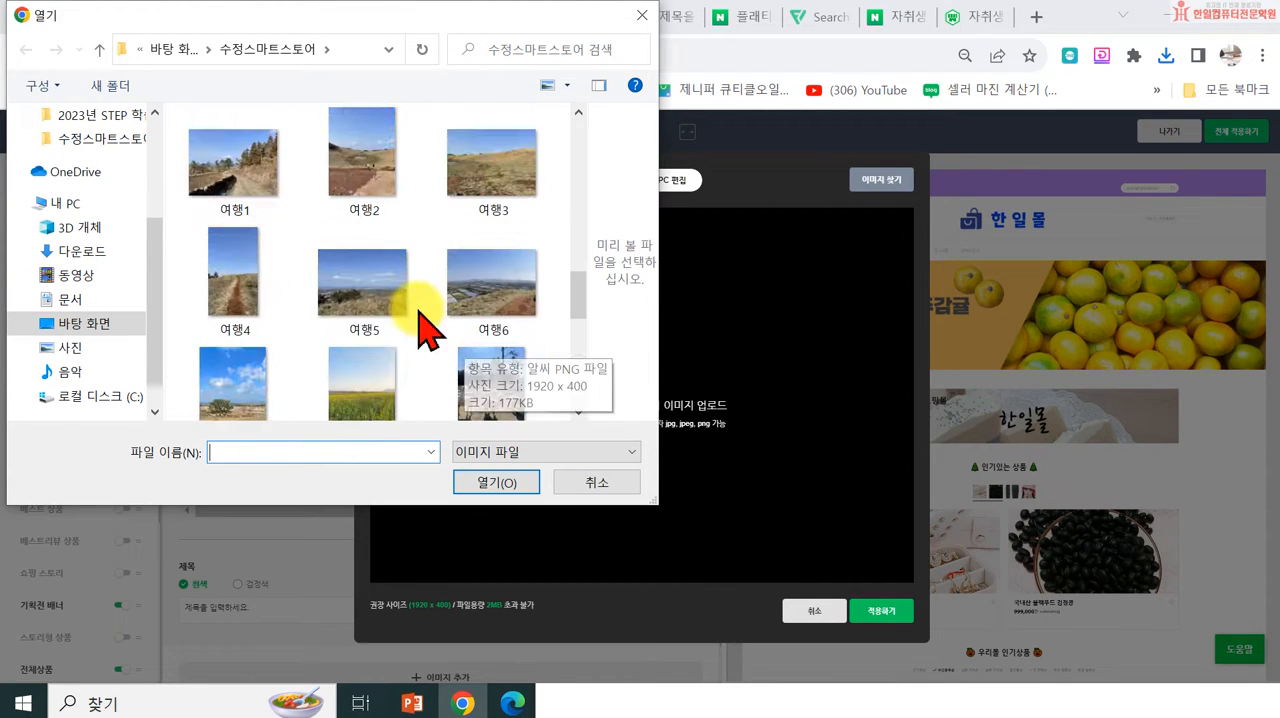
scroll(440, 330, down, 6)
click(486, 371)
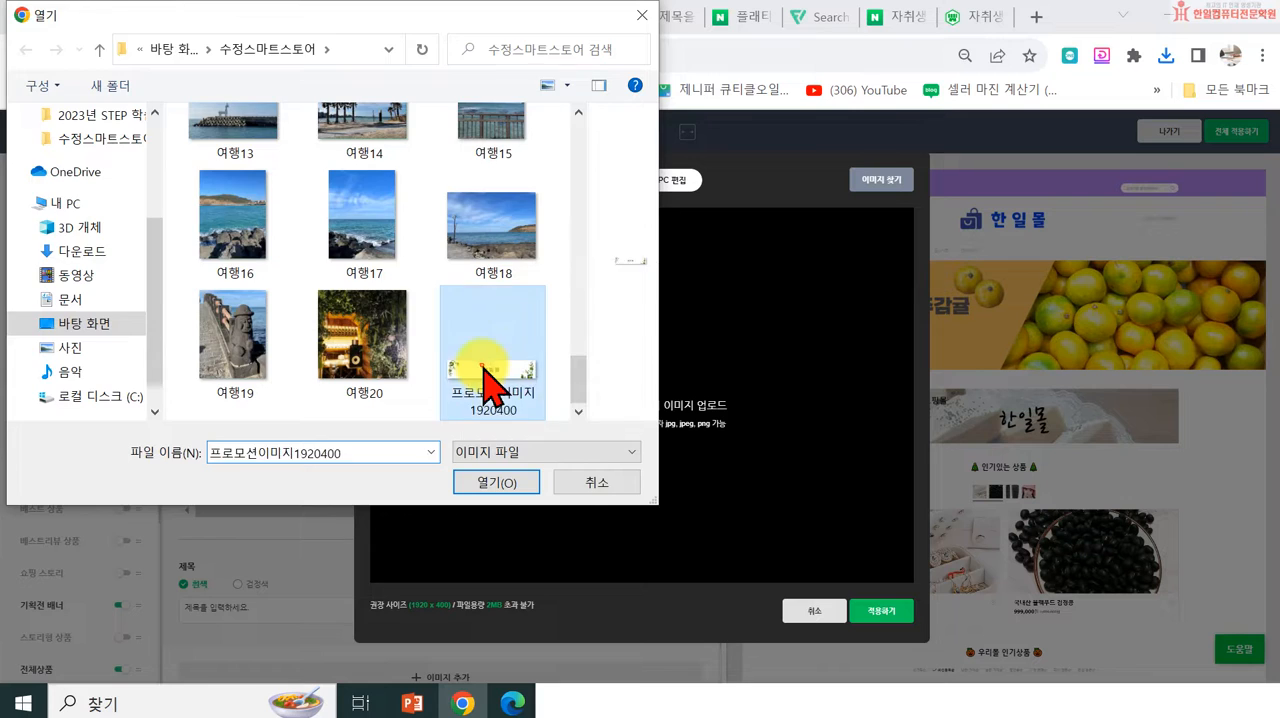
click(496, 482)
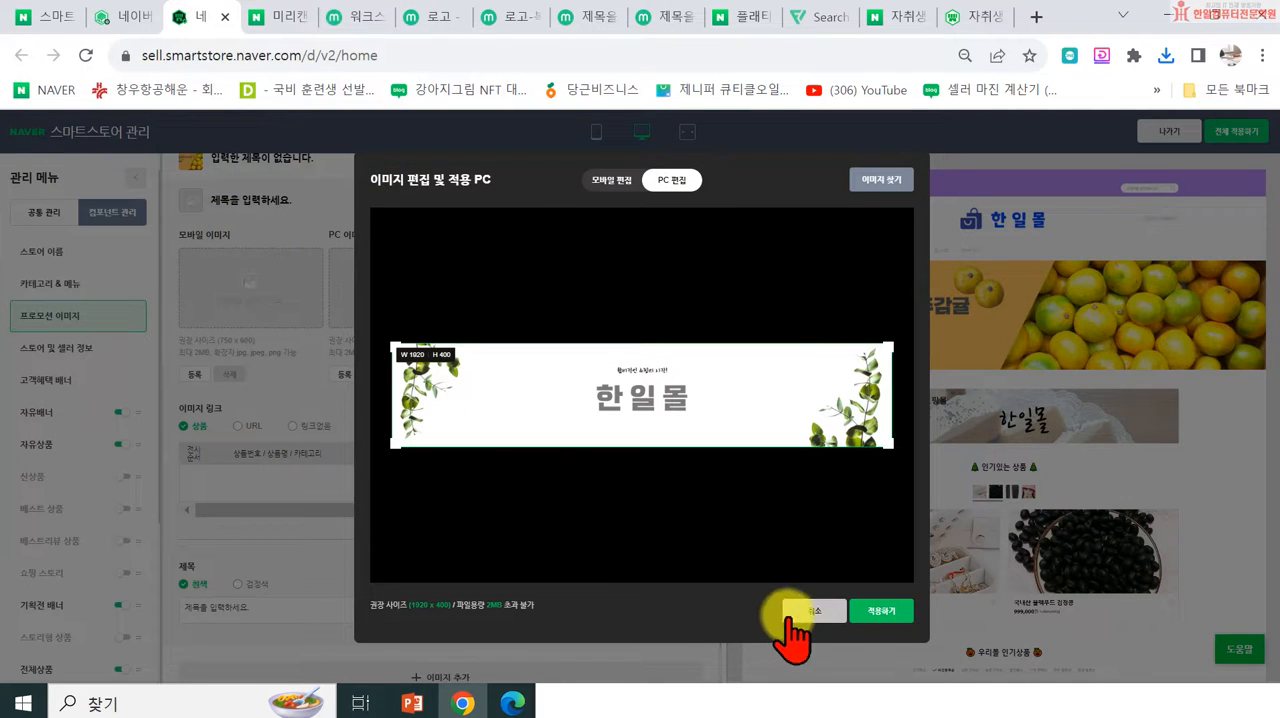
click(880, 614)
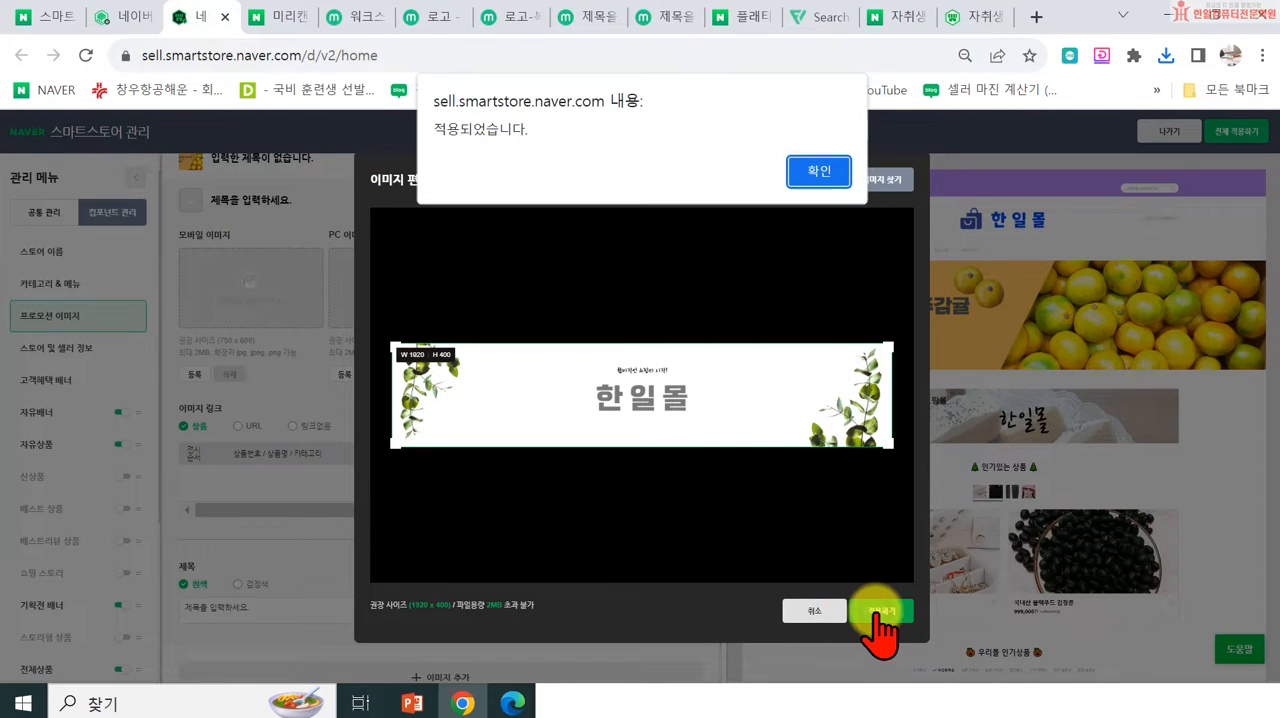
click(816, 172)
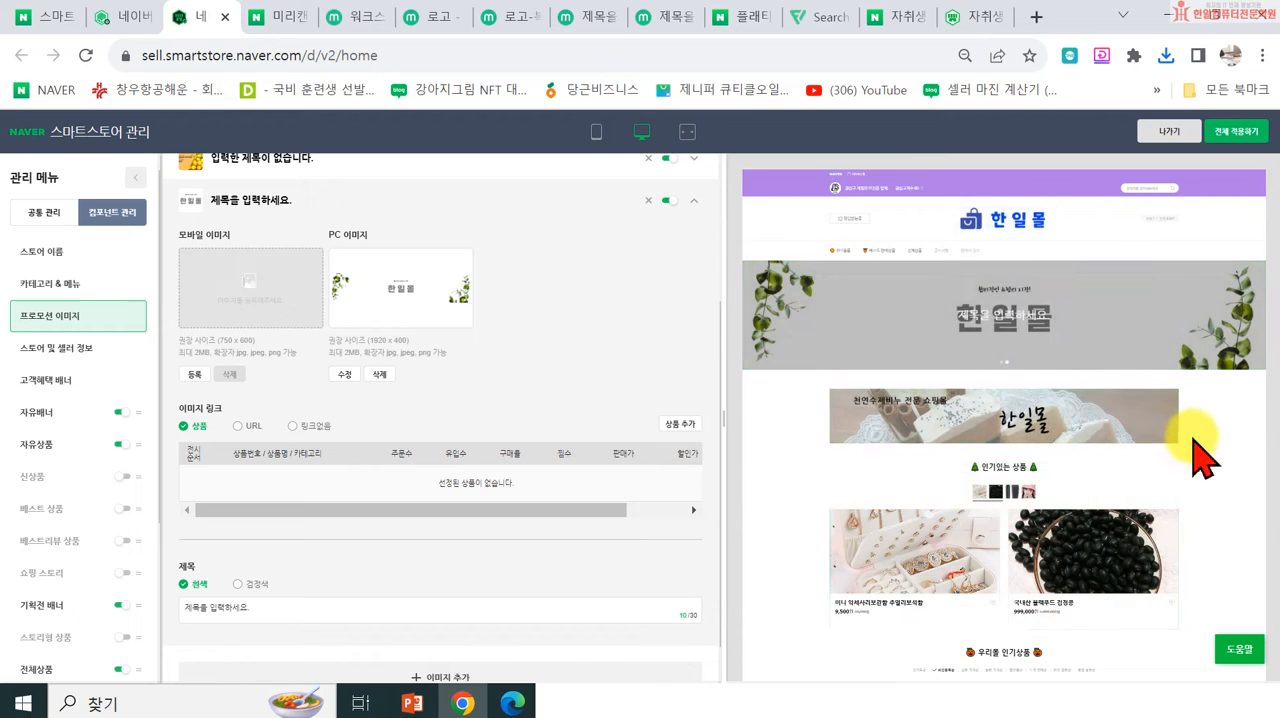
Step: Set the new promotion image's link to 링크없음 and clear its placeholder title text
scroll(1000, 316, down, 2)
scroll(356, 455, up, 1)
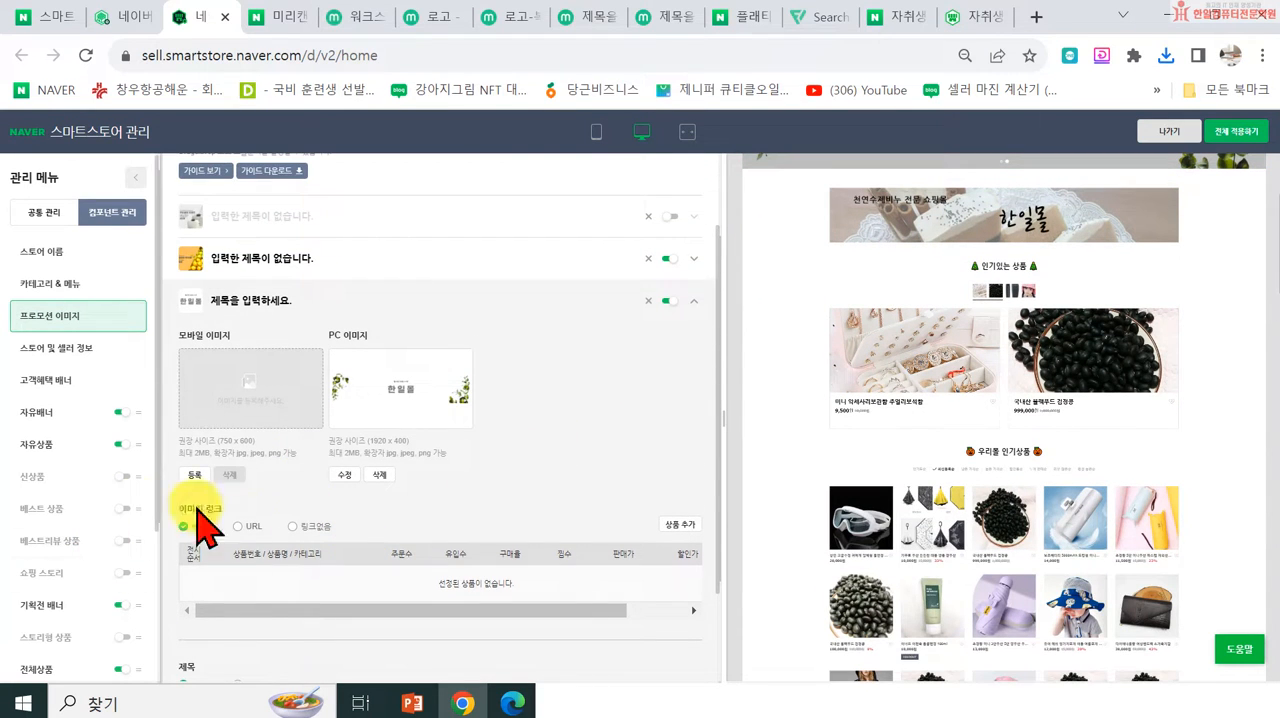
scroll(215, 545, down, 1)
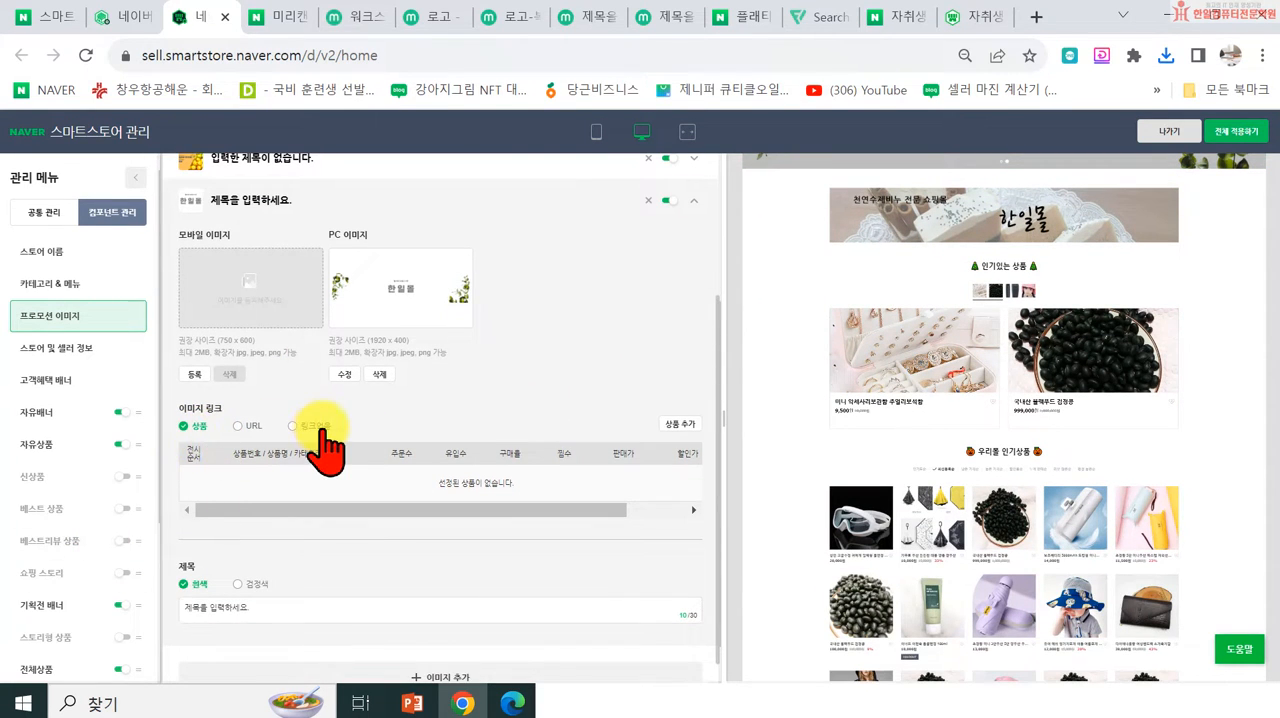
click(308, 425)
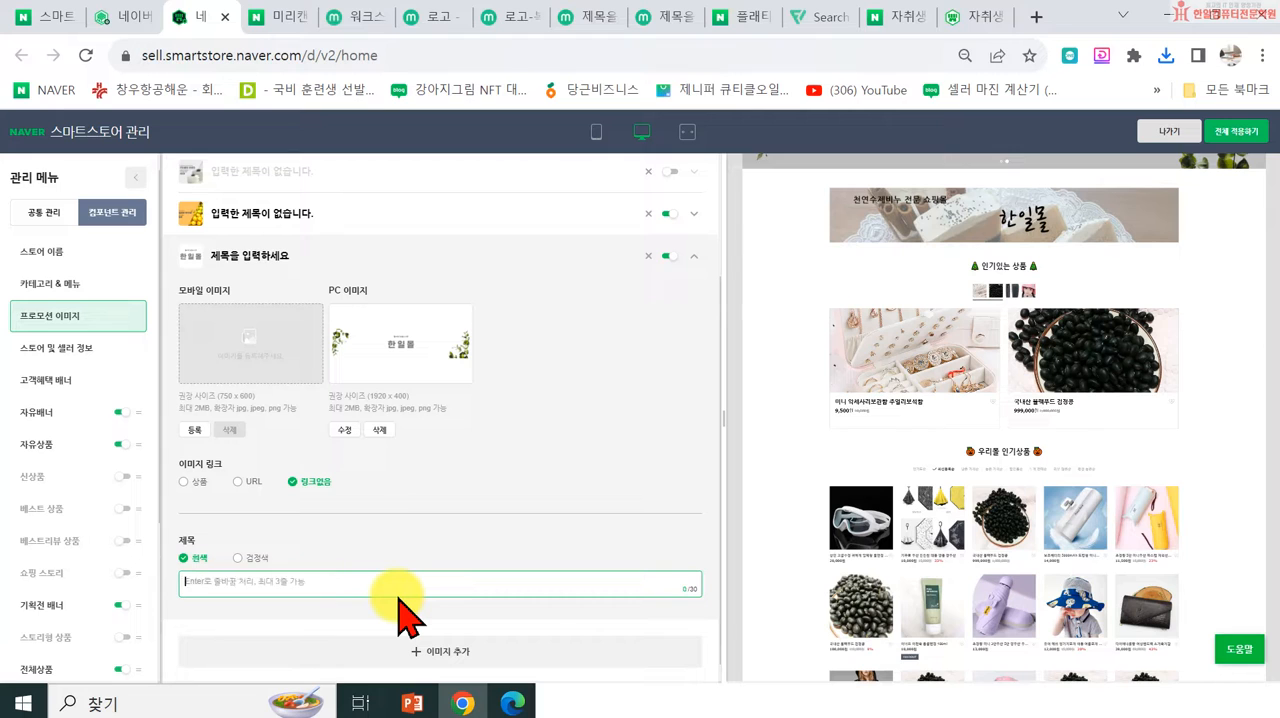
scroll(483, 540, up, 2)
scroll(1057, 251, up, 3)
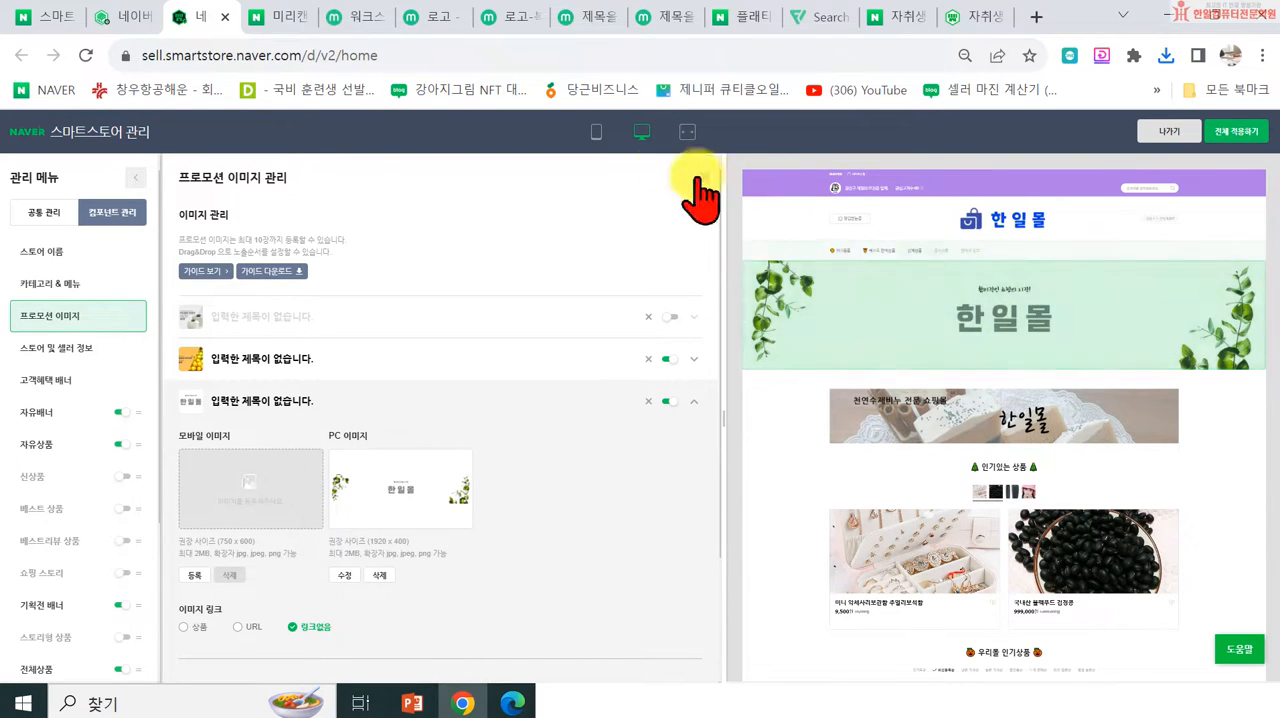
Step: Compare how the promotion image appears in the store's mobile and PC previews
click(592, 131)
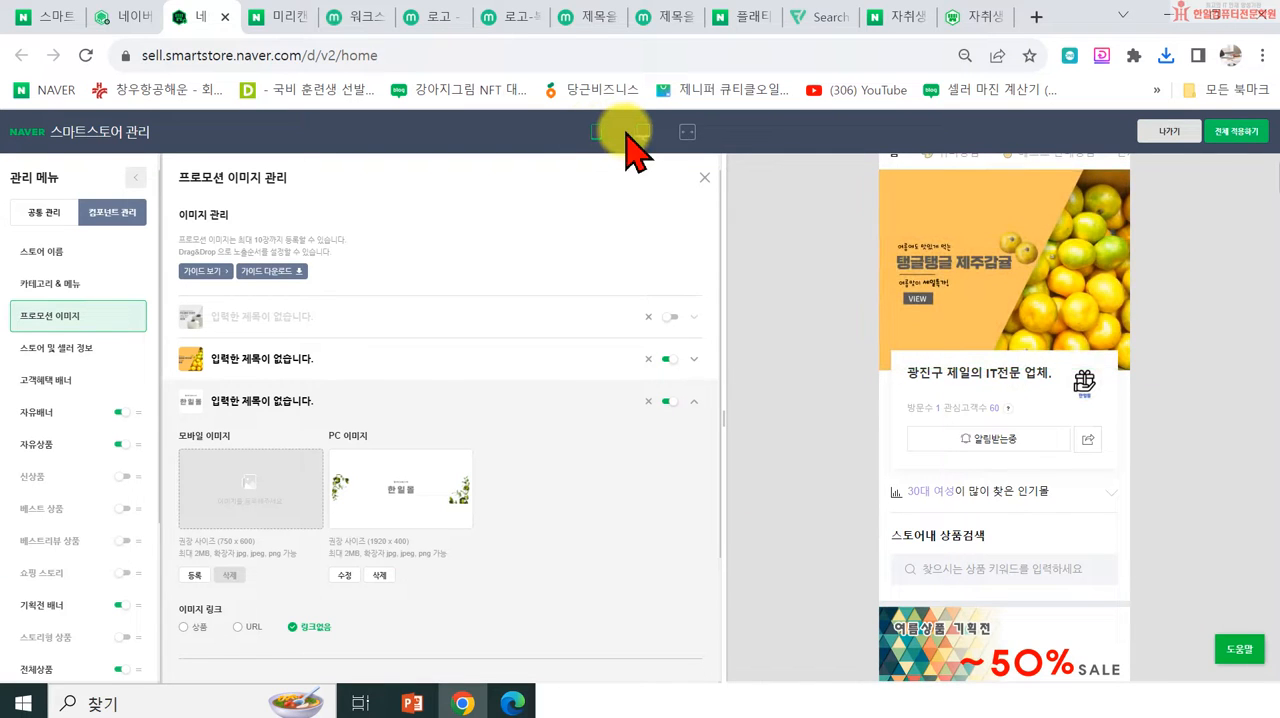
click(628, 130)
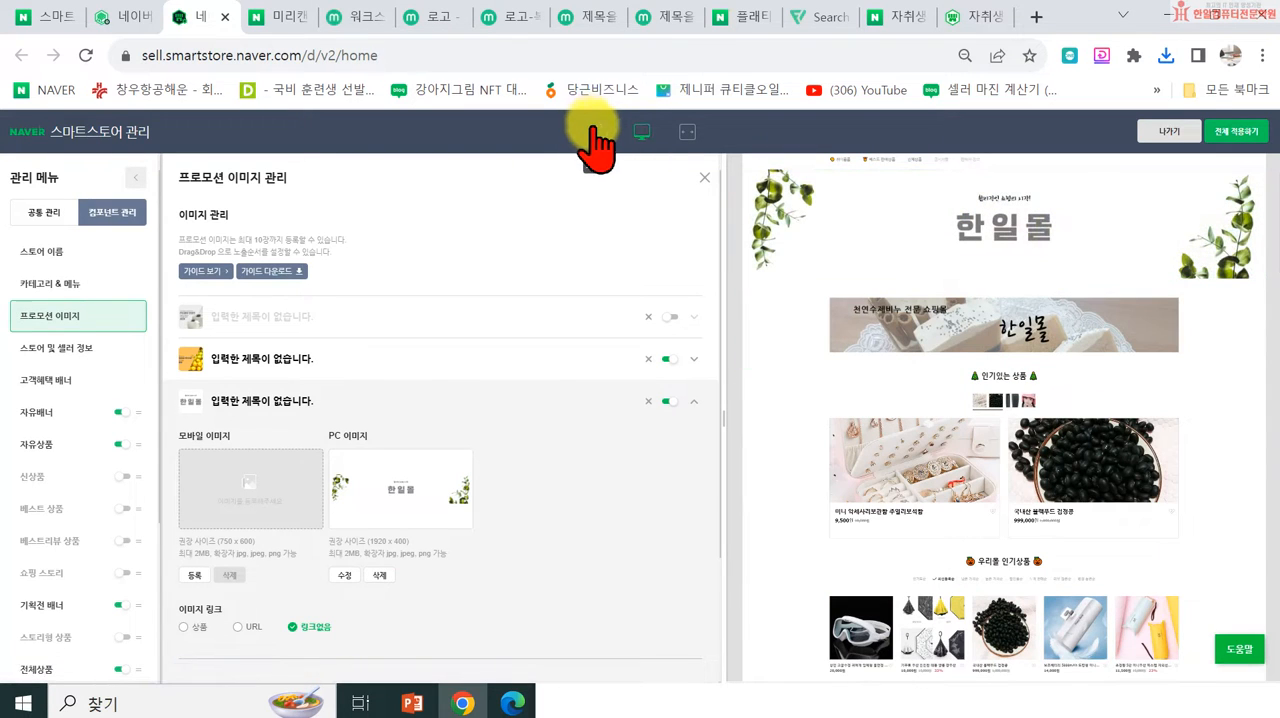
click(596, 131)
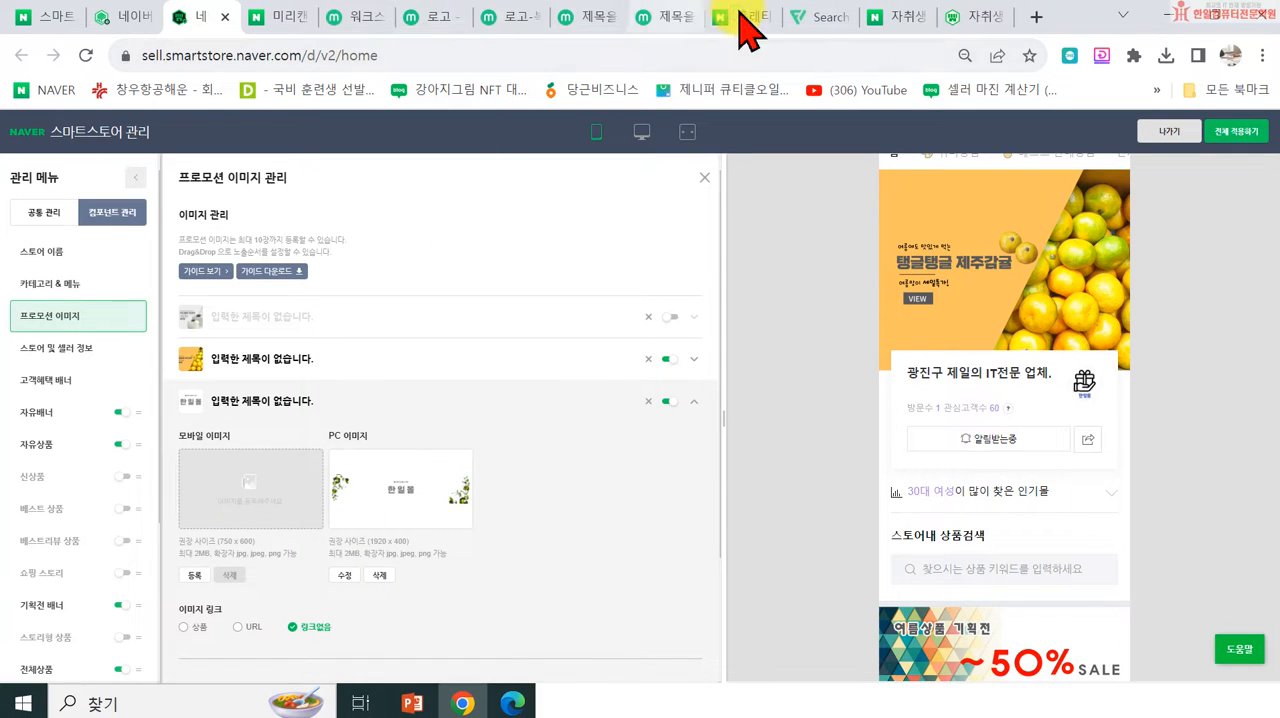
Step: Switch to the 미리캔버스 tab with the 1920 × 400 px 한일몰 banner and make a copy of the design
click(588, 22)
click(538, 17)
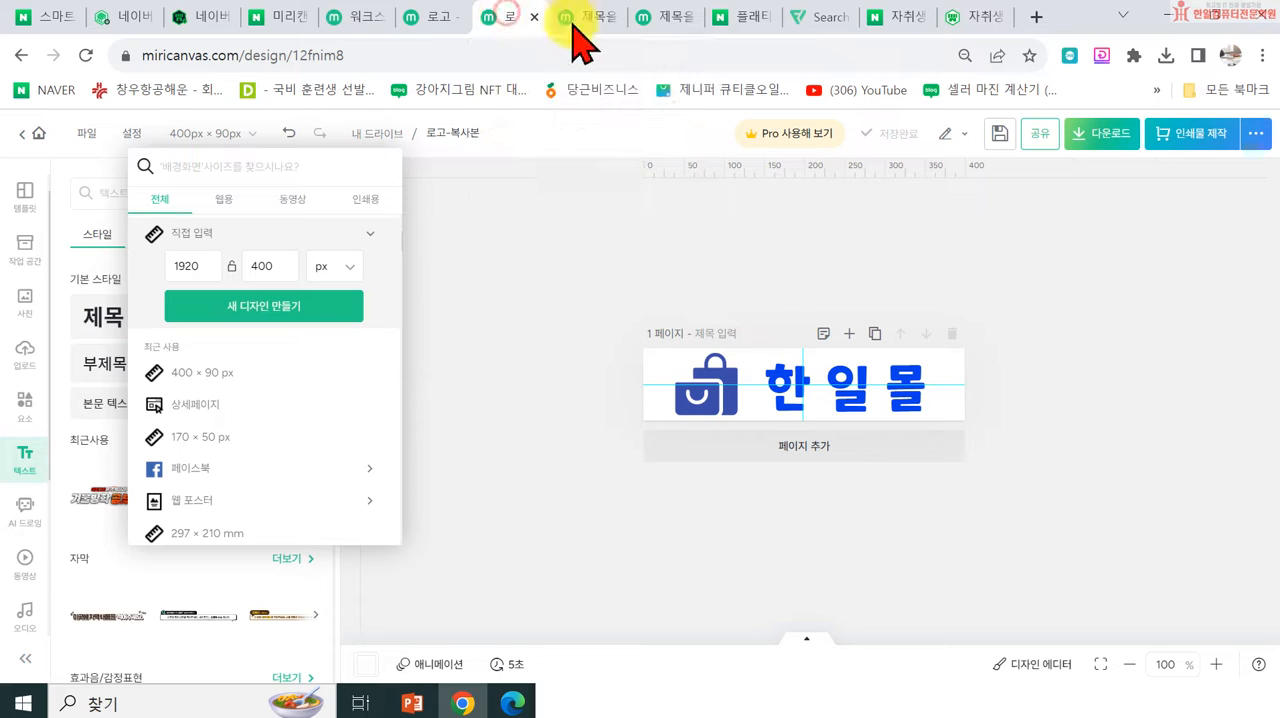
click(663, 20)
click(948, 222)
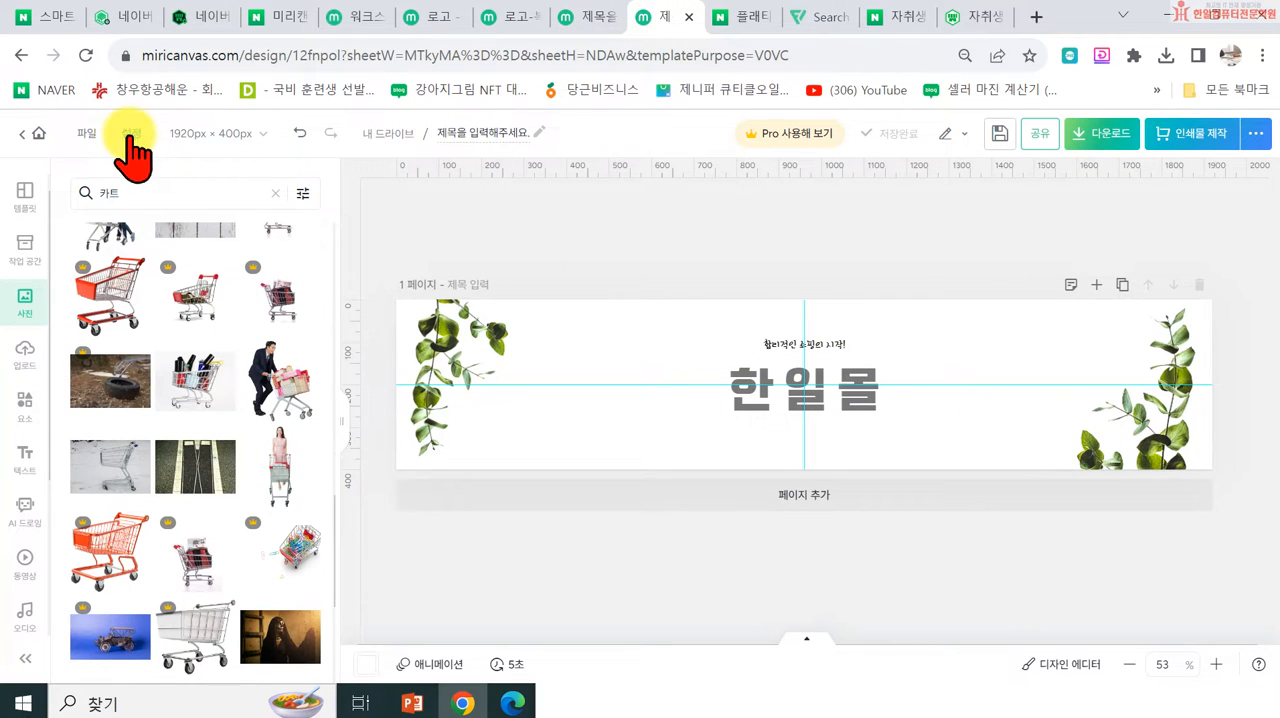
click(90, 133)
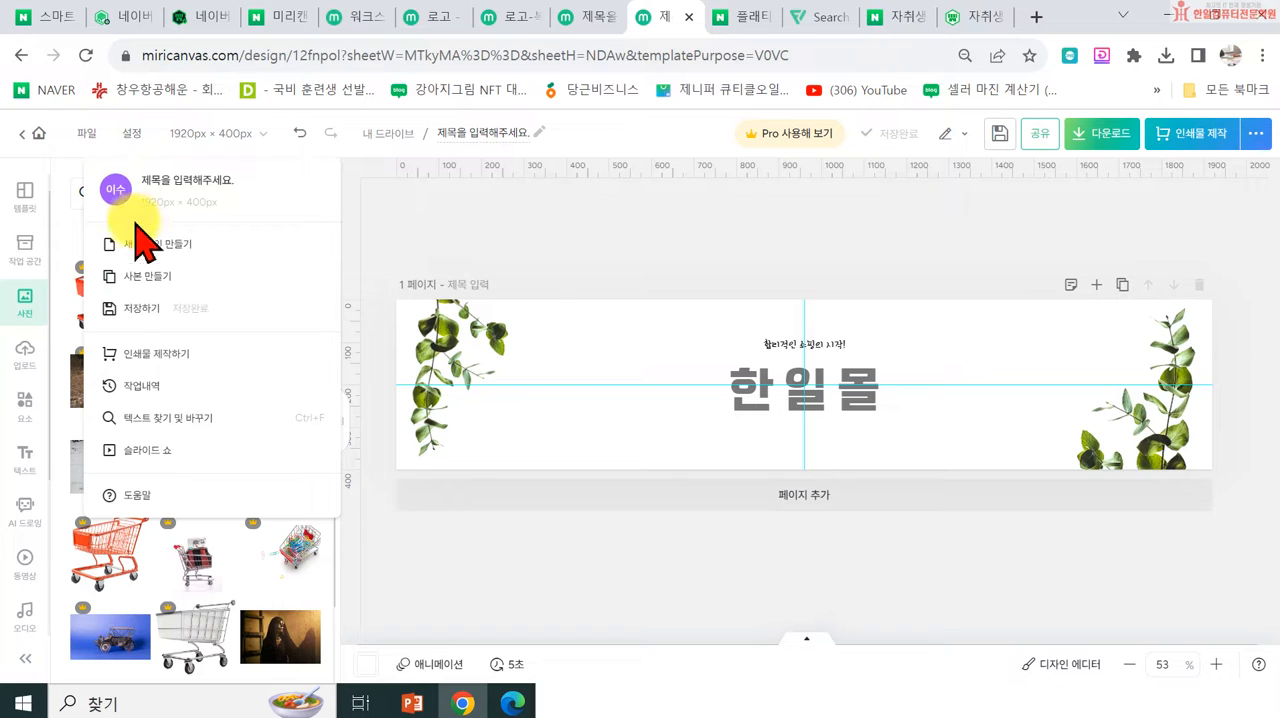
click(138, 276)
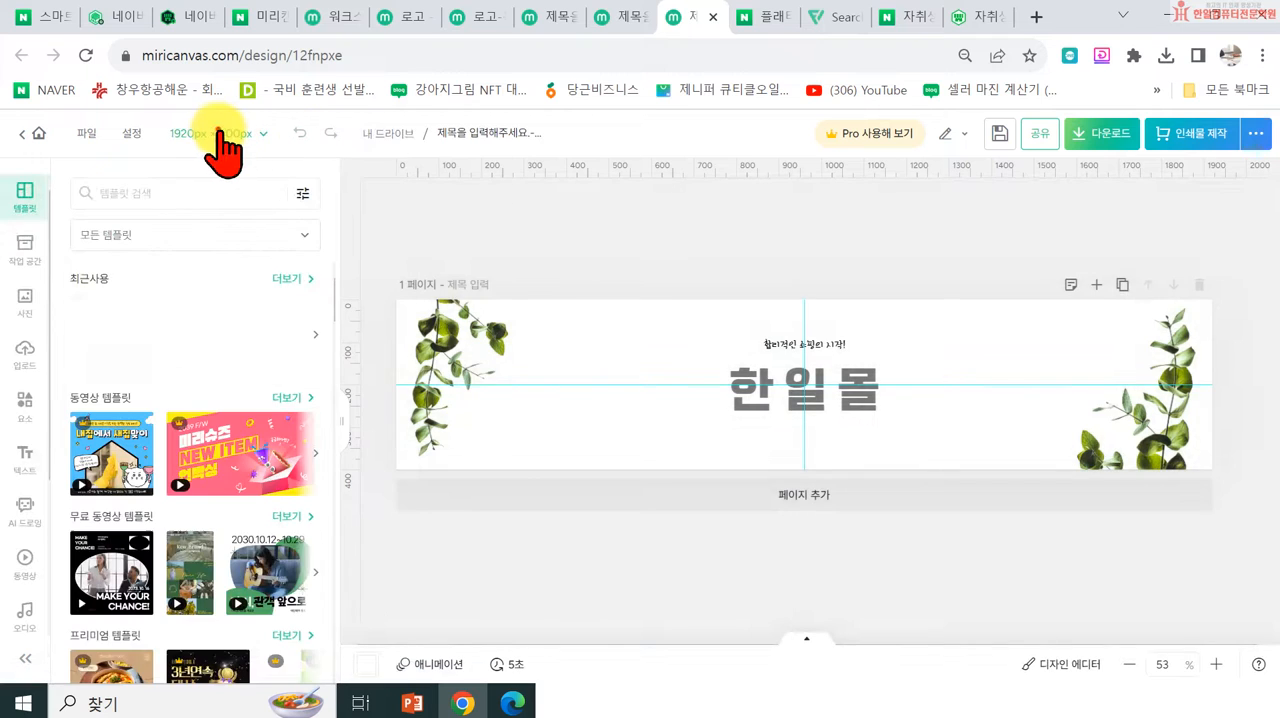
Step: Resize the copied design to a custom size of 750 × 600 px
click(224, 135)
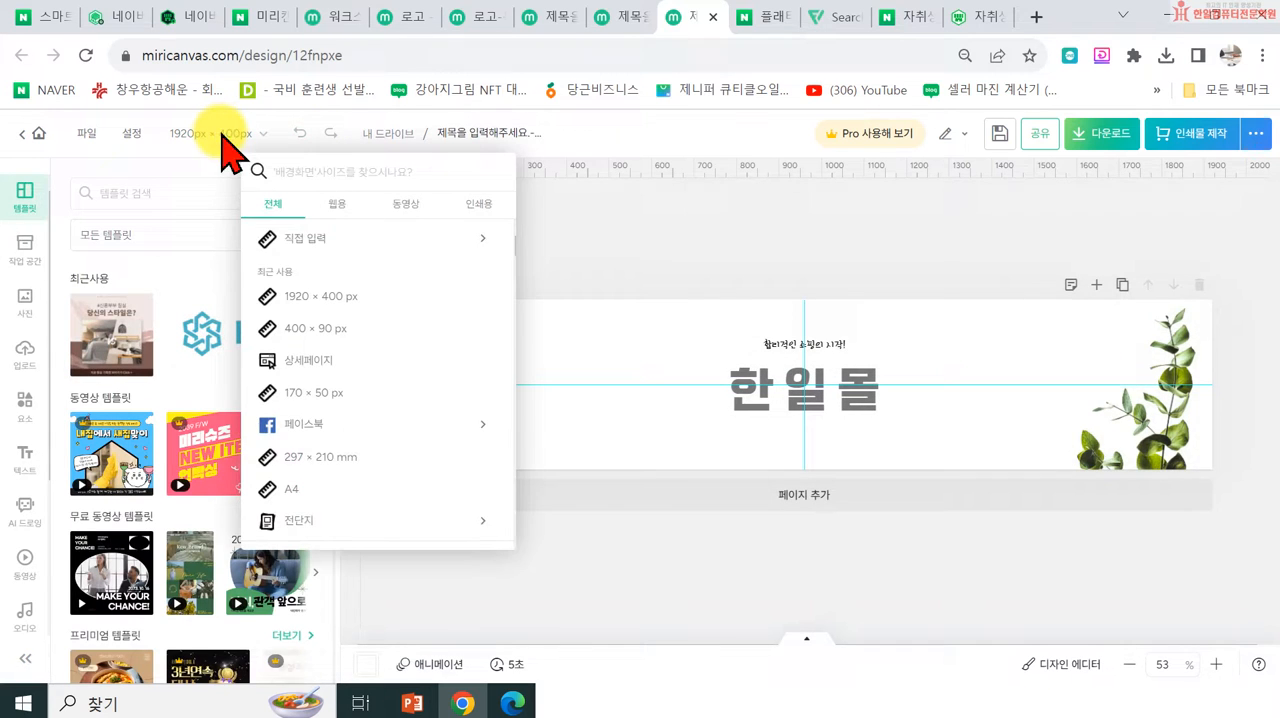
click(298, 238)
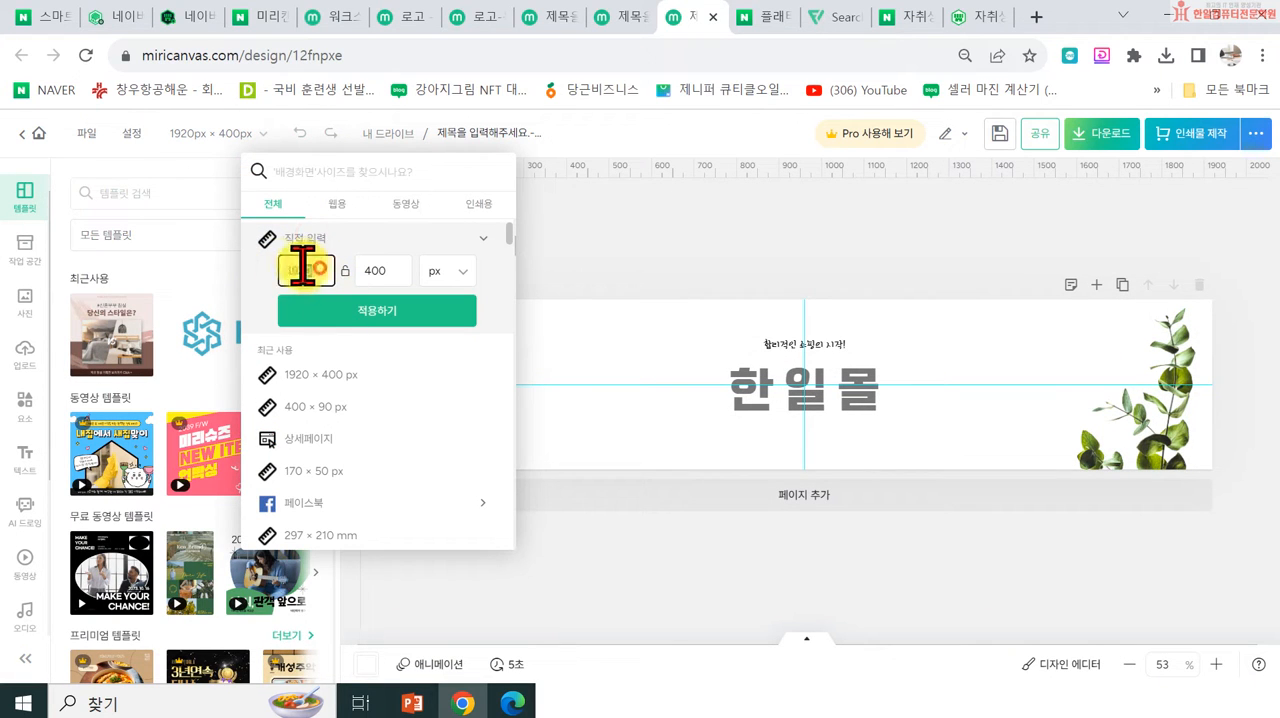
text(750)
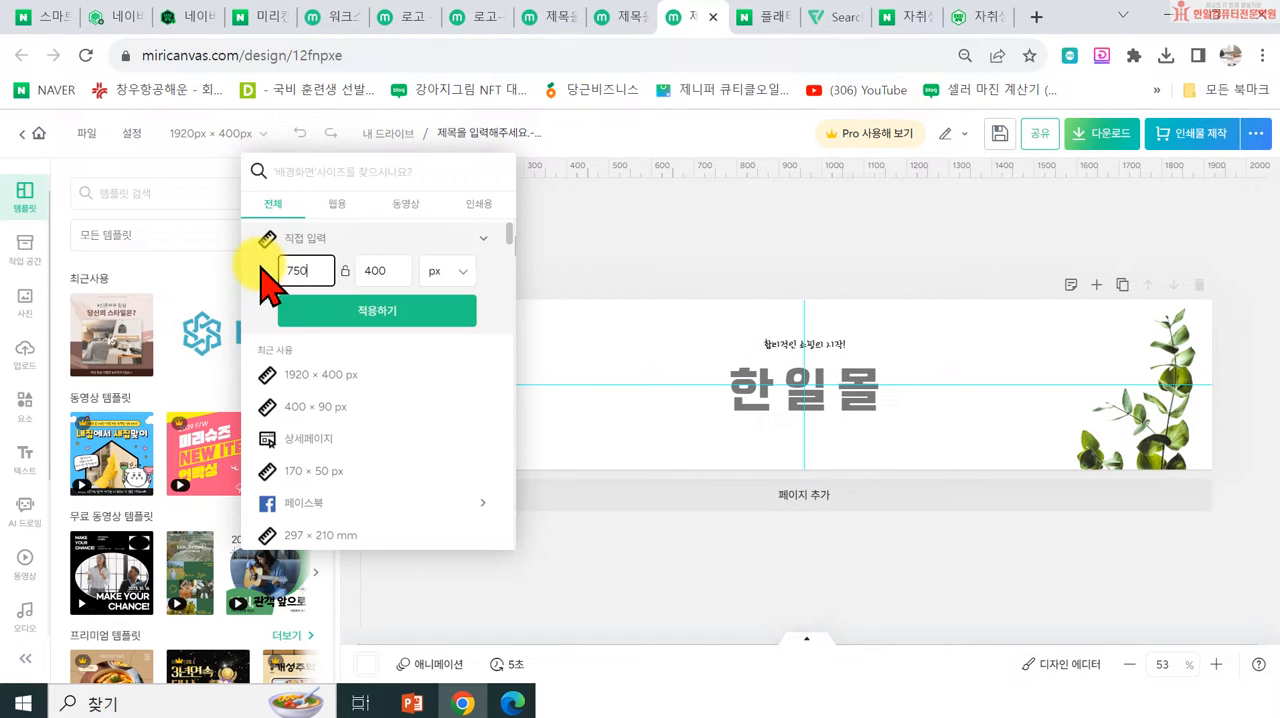
text(60)
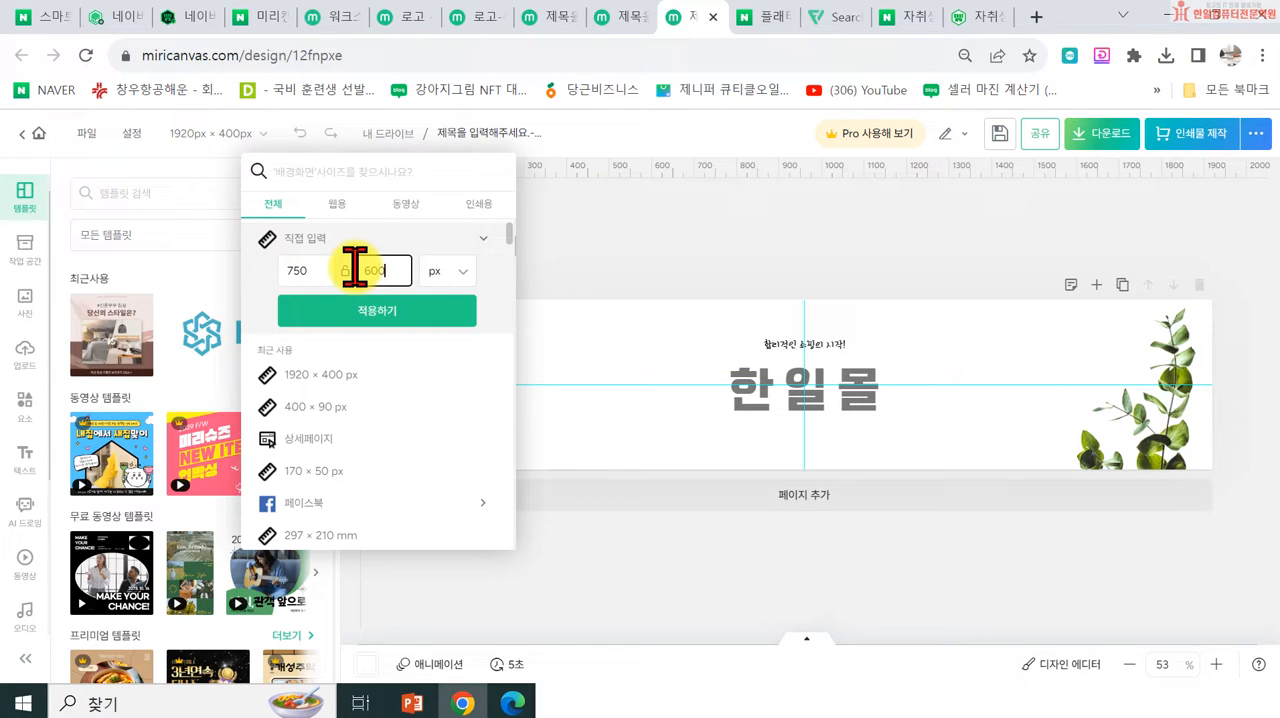
click(383, 313)
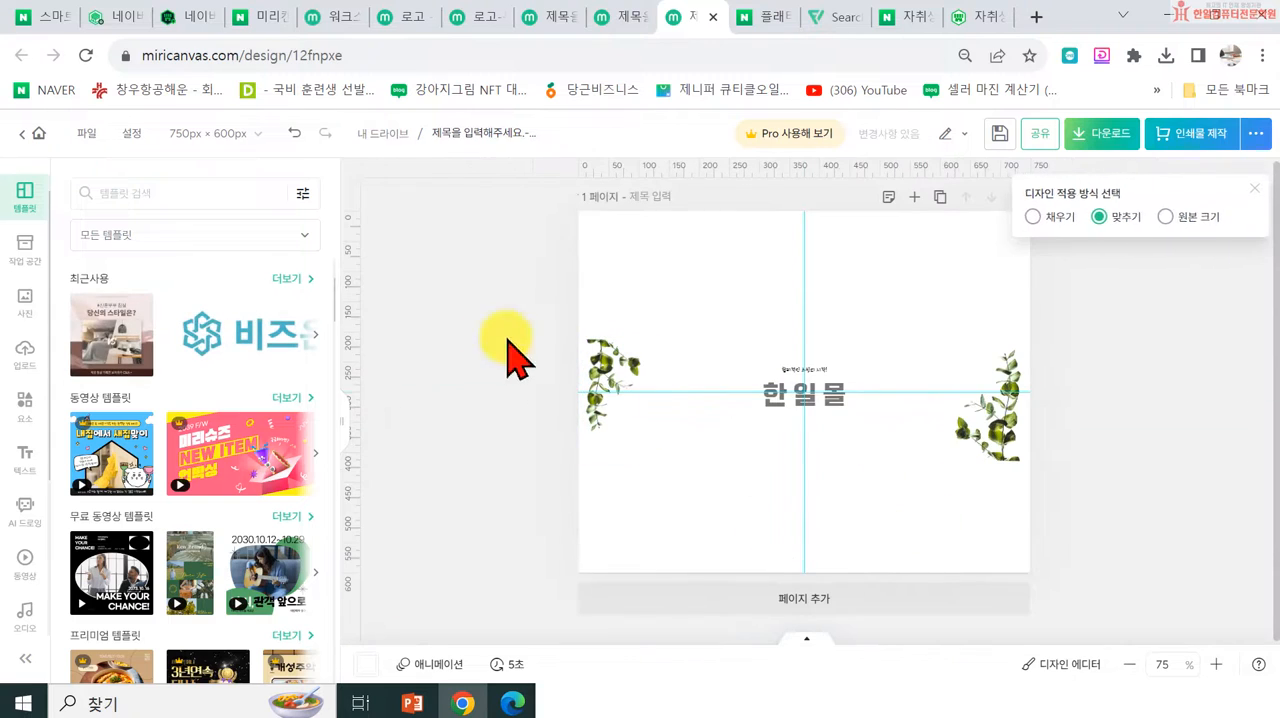
Step: Enlarge the two leaf photos, placing one in the page's upper-left corner and the other in its lower-right corner
click(621, 375)
drag(621, 372, 622, 257)
drag(655, 324, 729, 443)
click(1010, 458)
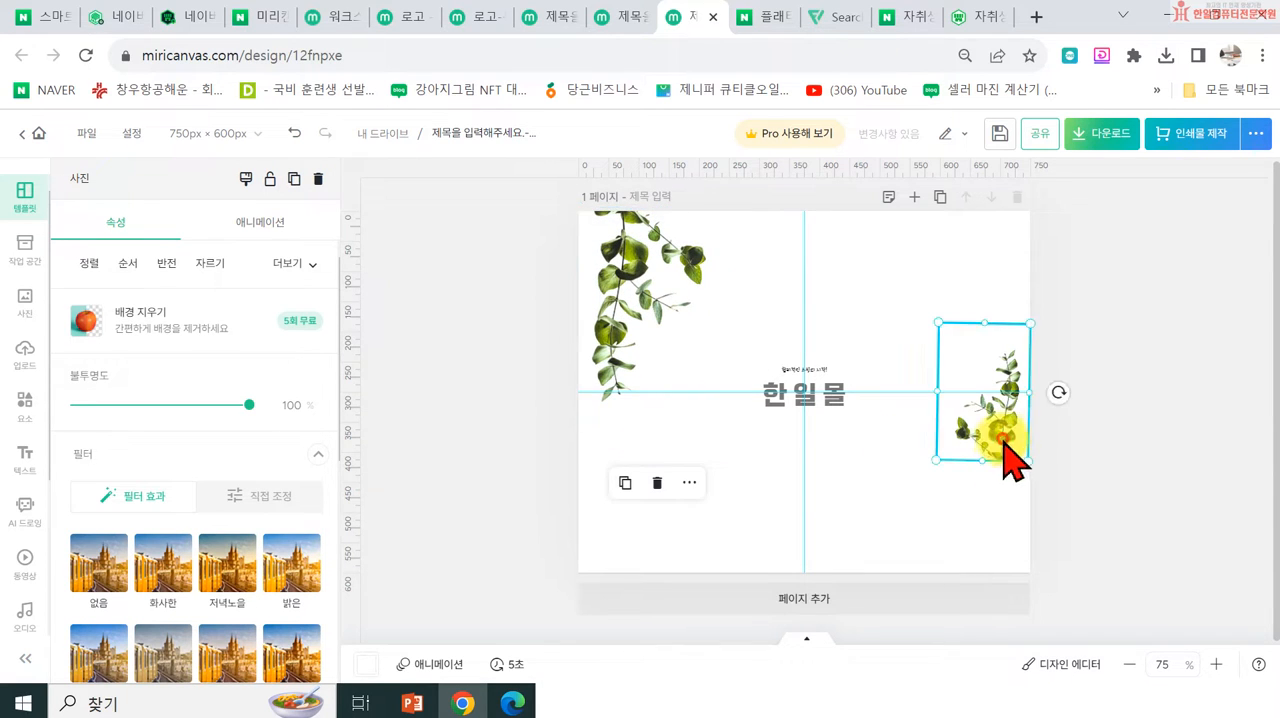
drag(936, 460, 864, 567)
drag(960, 540, 991, 534)
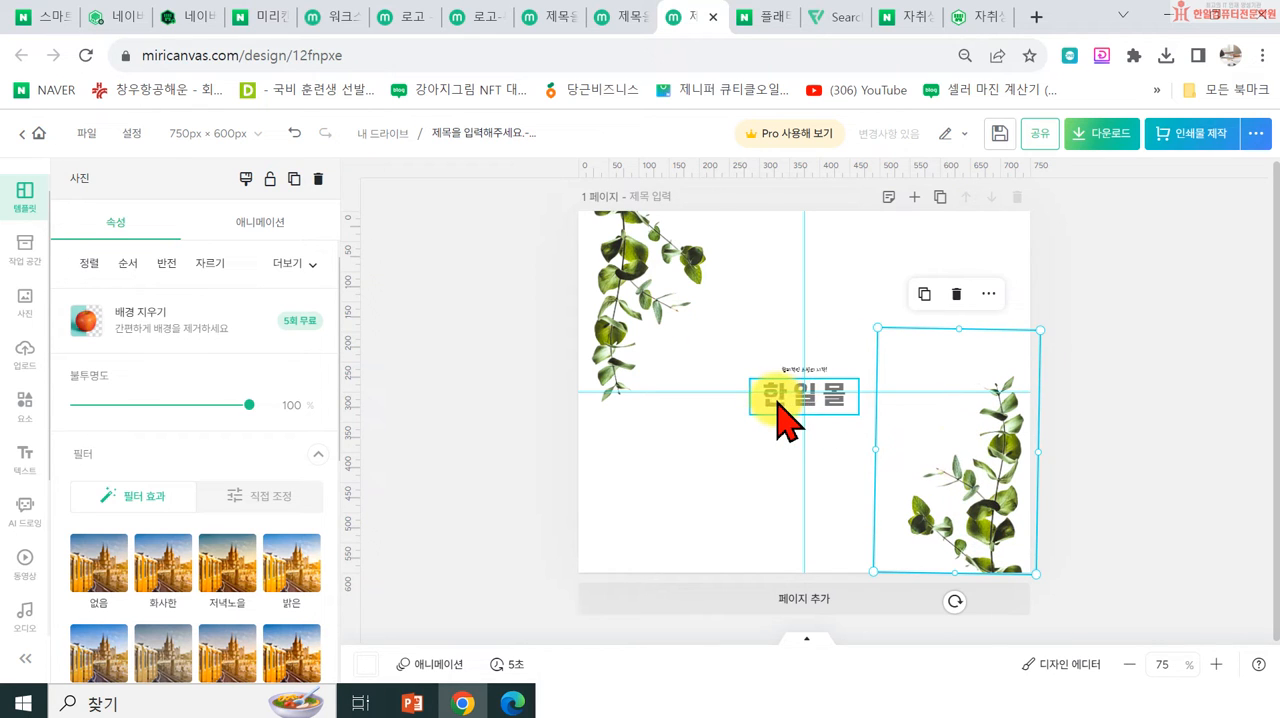
Step: Enlarge the 한일몰 title to about size 84.7 and the tagline above it to about 19.8, centring both on the page
click(780, 410)
drag(747, 420, 646, 469)
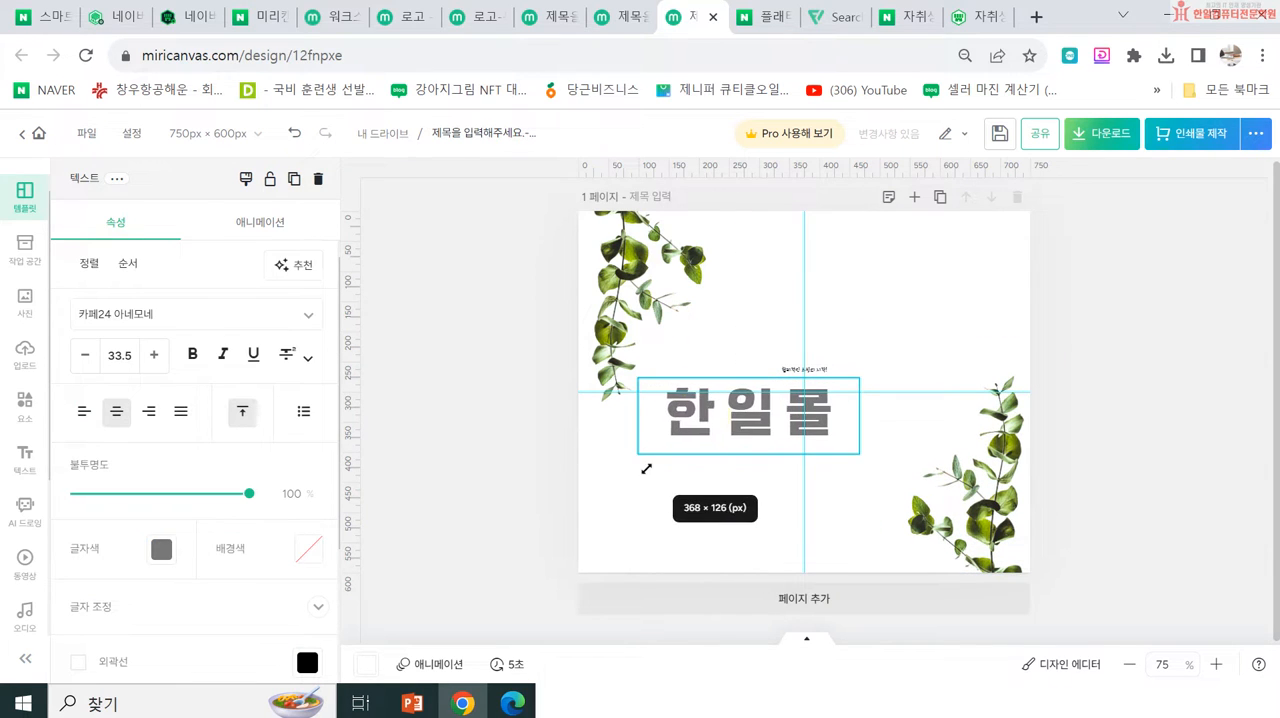
drag(749, 414, 791, 396)
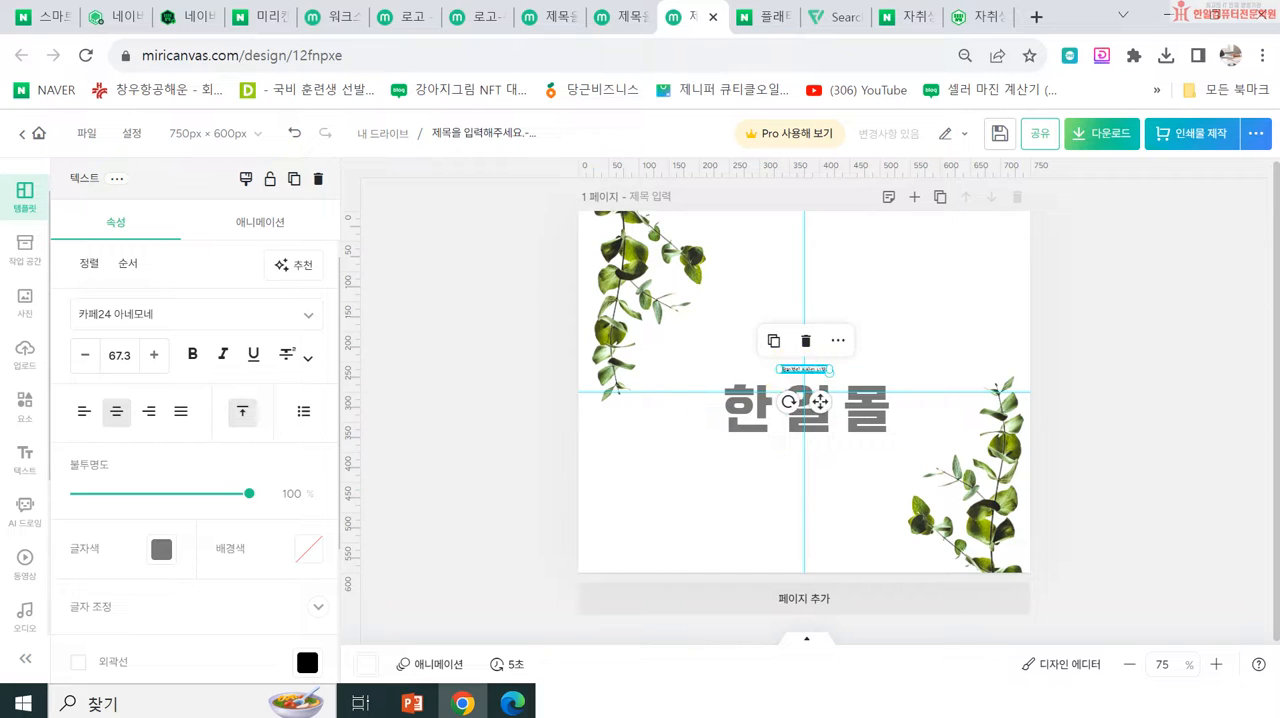
drag(751, 340, 812, 378)
click(757, 428)
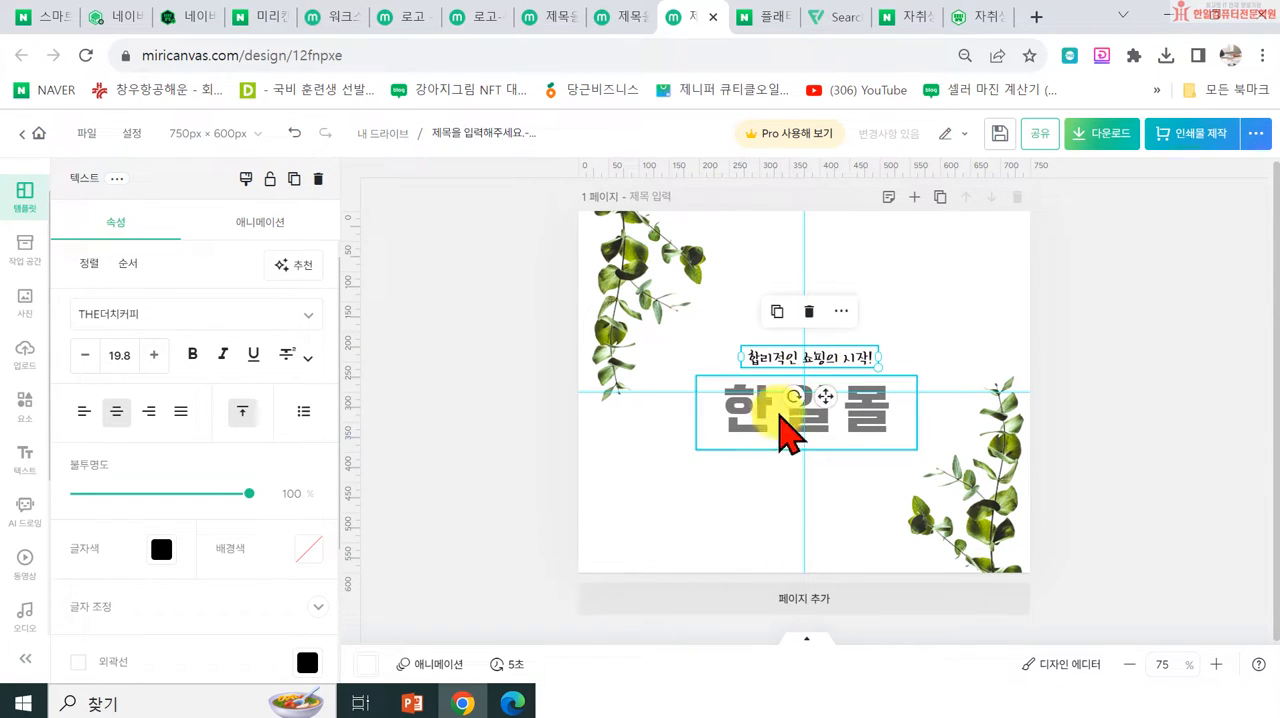
drag(695, 453, 639, 475)
drag(784, 411, 812, 402)
mouse_move(796, 346)
mouse_down()
mouse_move(778, 280)
mouse_move(778, 348)
mouse_up()
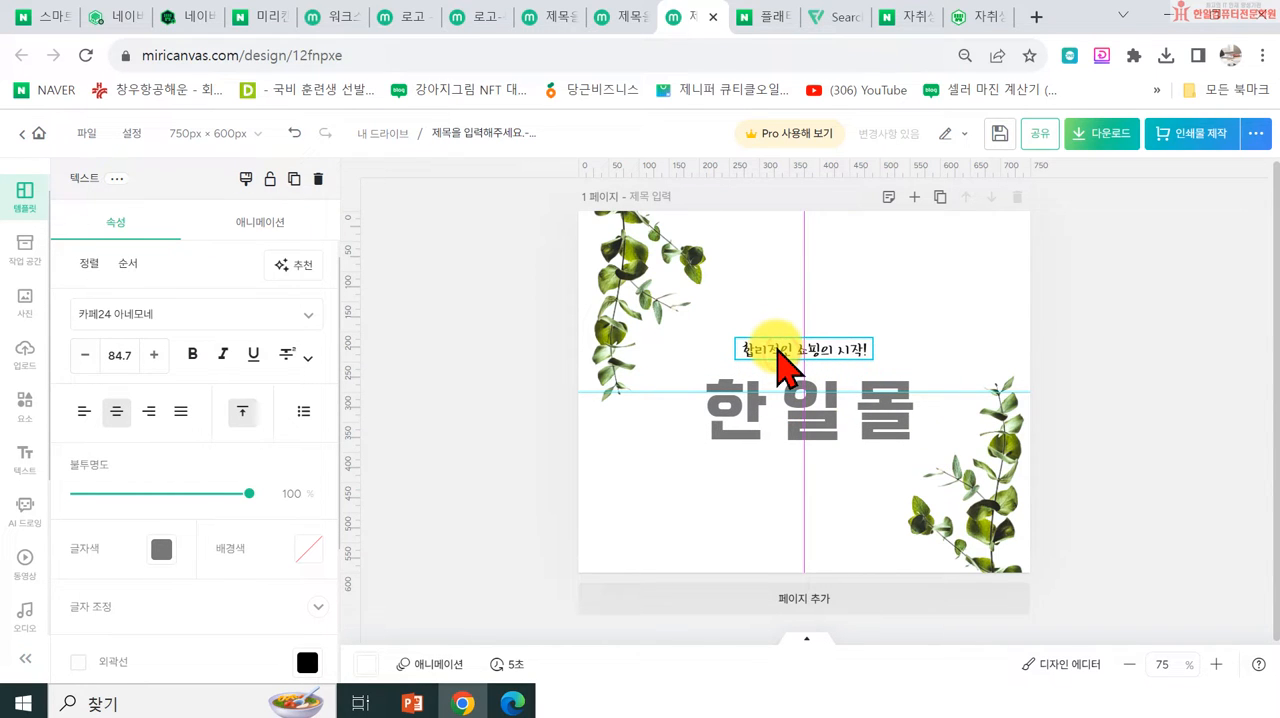
click(1096, 245)
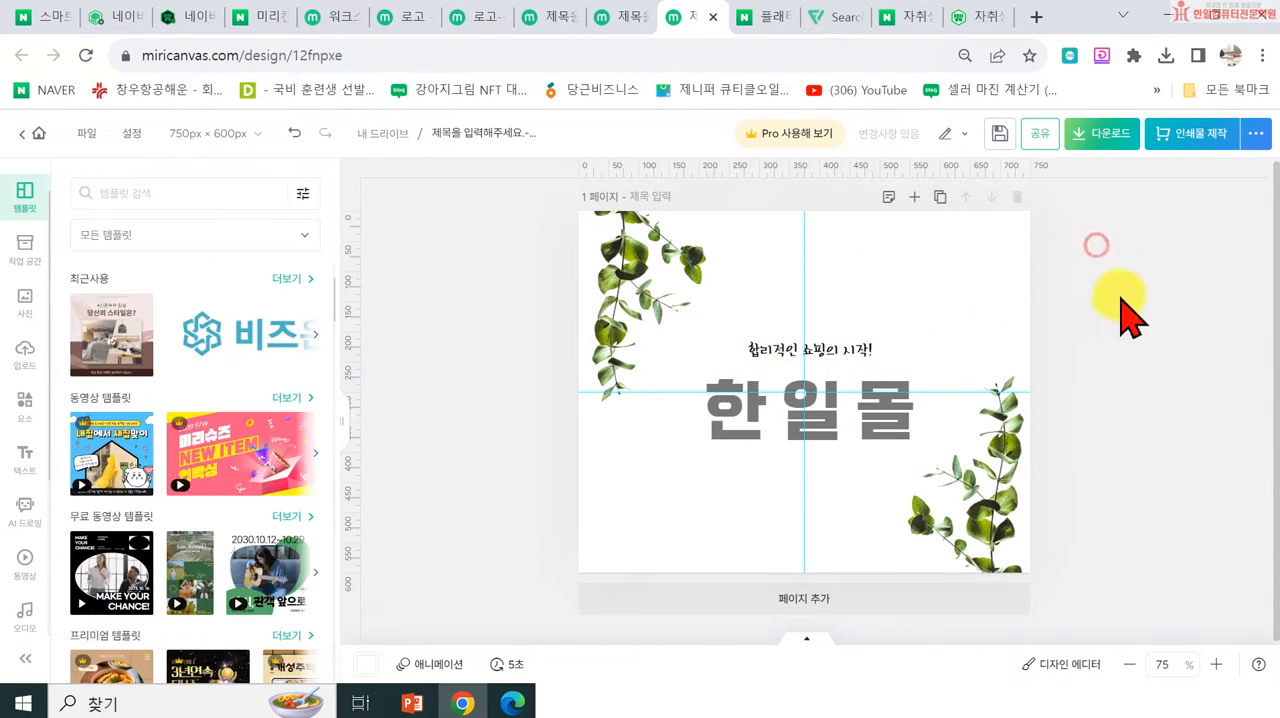
Step: Download the design as a high-resolution PNG named 모바일프로모션 750600 into the 수정스마트스토어 folder
click(1112, 138)
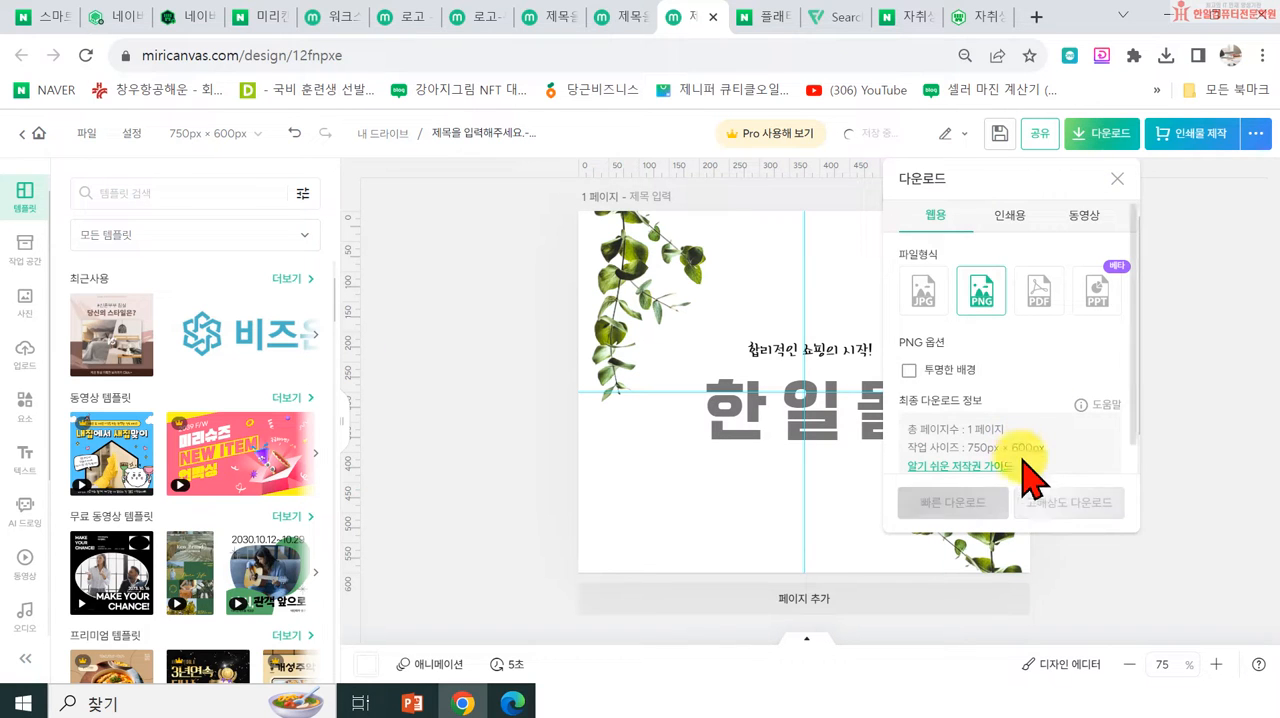
click(1040, 505)
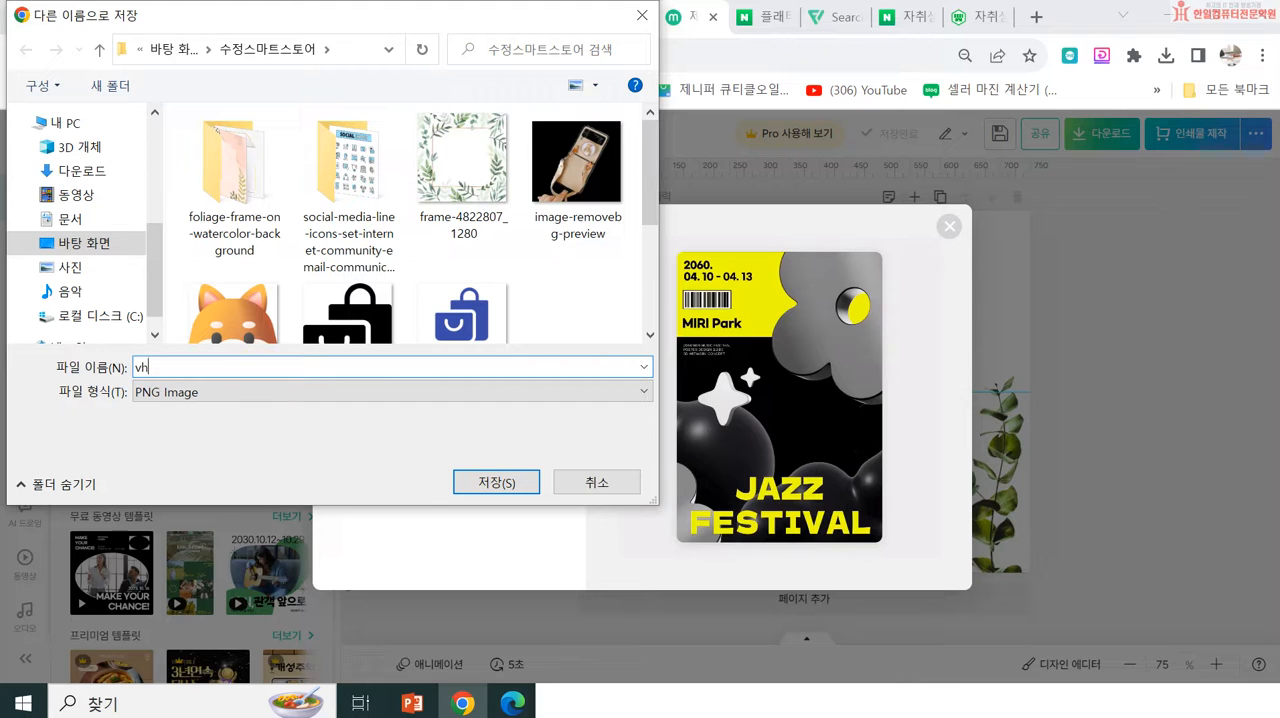
text(프로모ㅅ8ㅓㄴ)
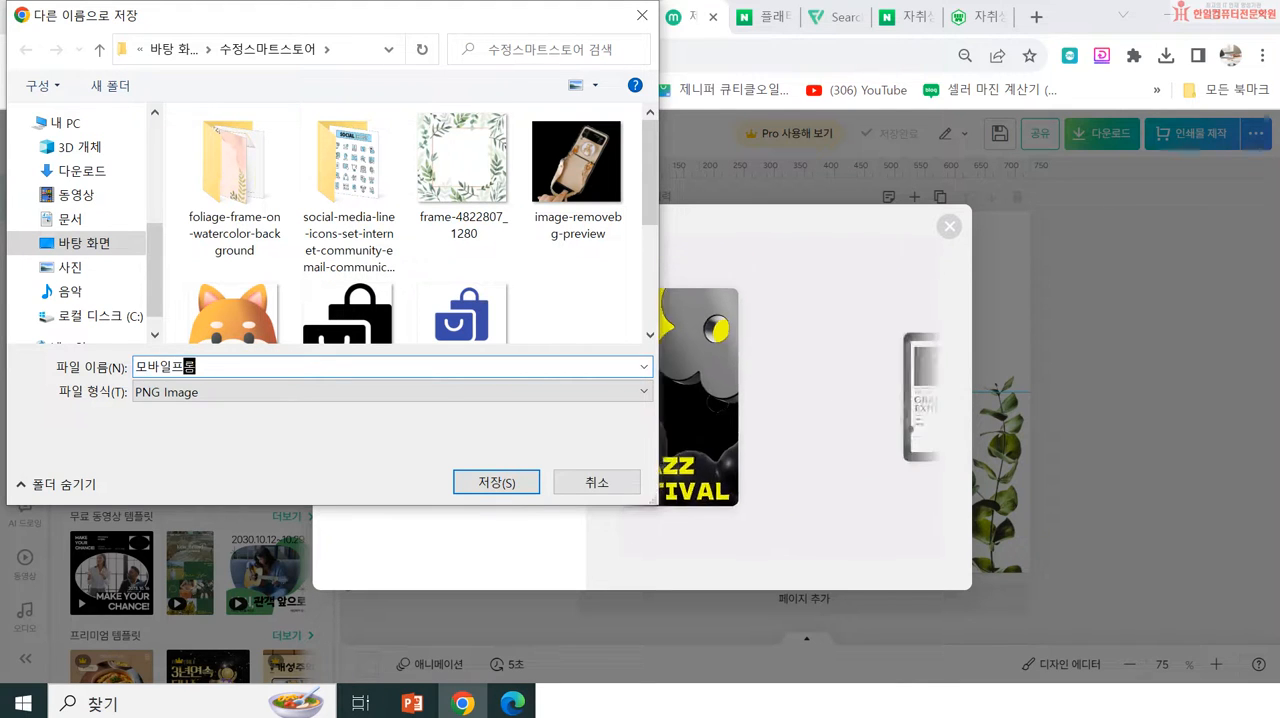
key(BackSpace)
key(BackSpace)
key(BackSpace)
key(BackSpace)
text(시ㄴ )
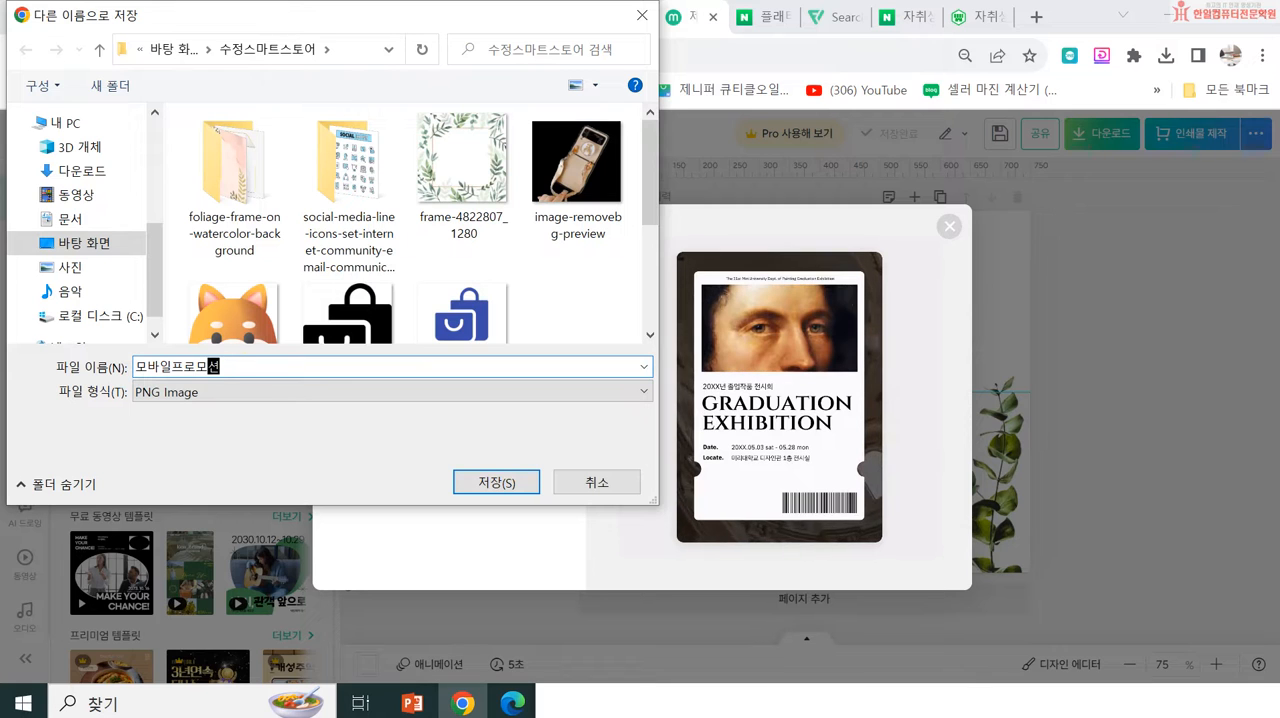
text(750)
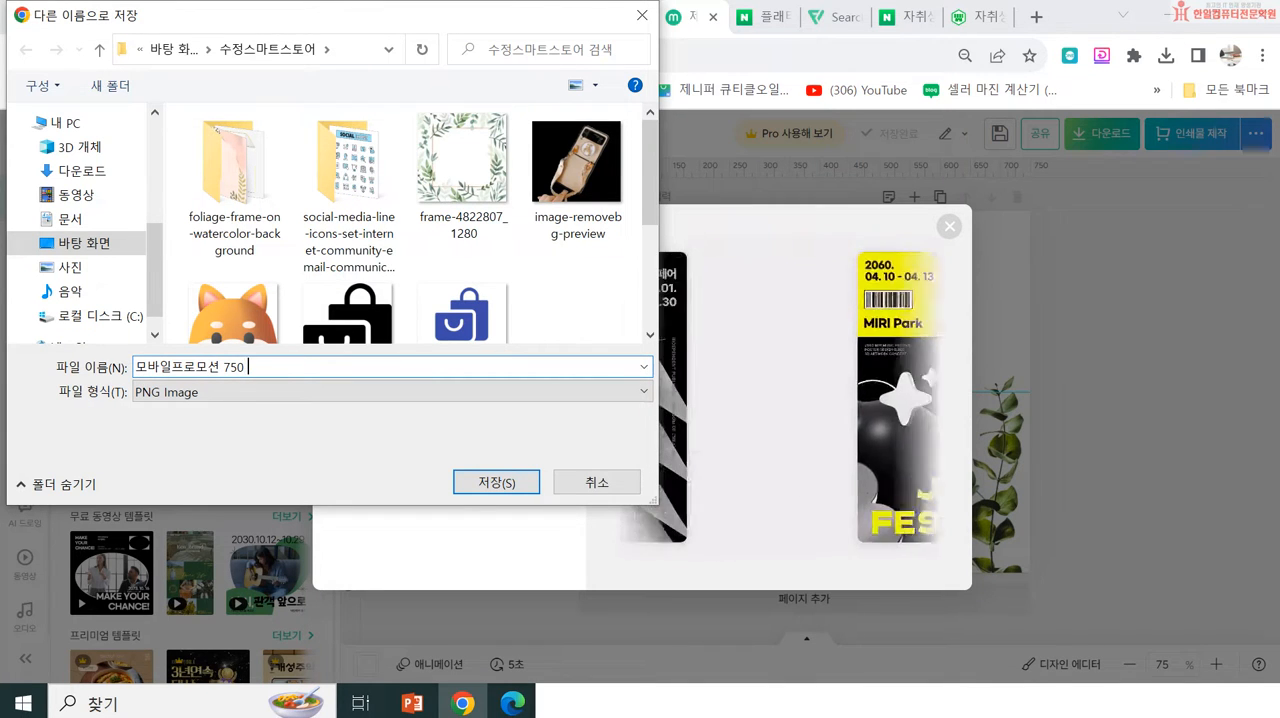
text(600)
key(Return)
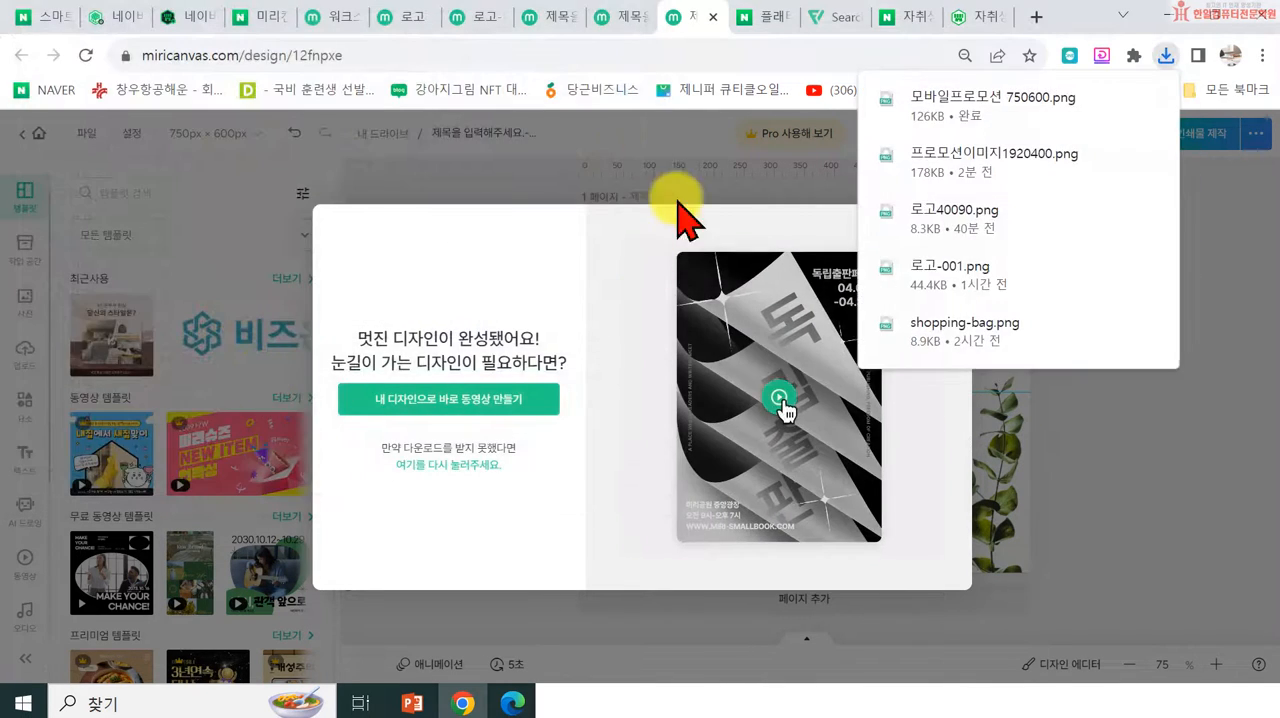
Step: Switch to the Naver smart store management page and apply 모바일프로모션 750600 as the 한일몰 promotion entry's mobile image
click(185, 20)
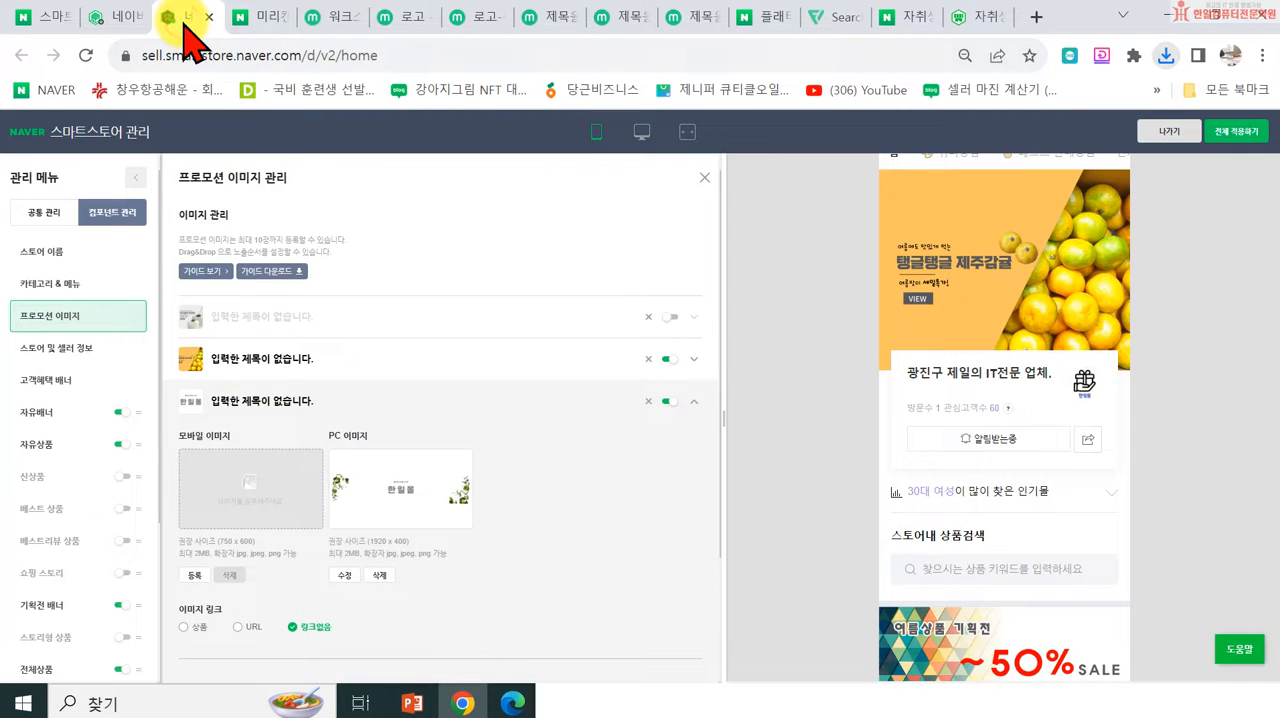
click(243, 490)
click(872, 181)
scroll(443, 343, down, 10)
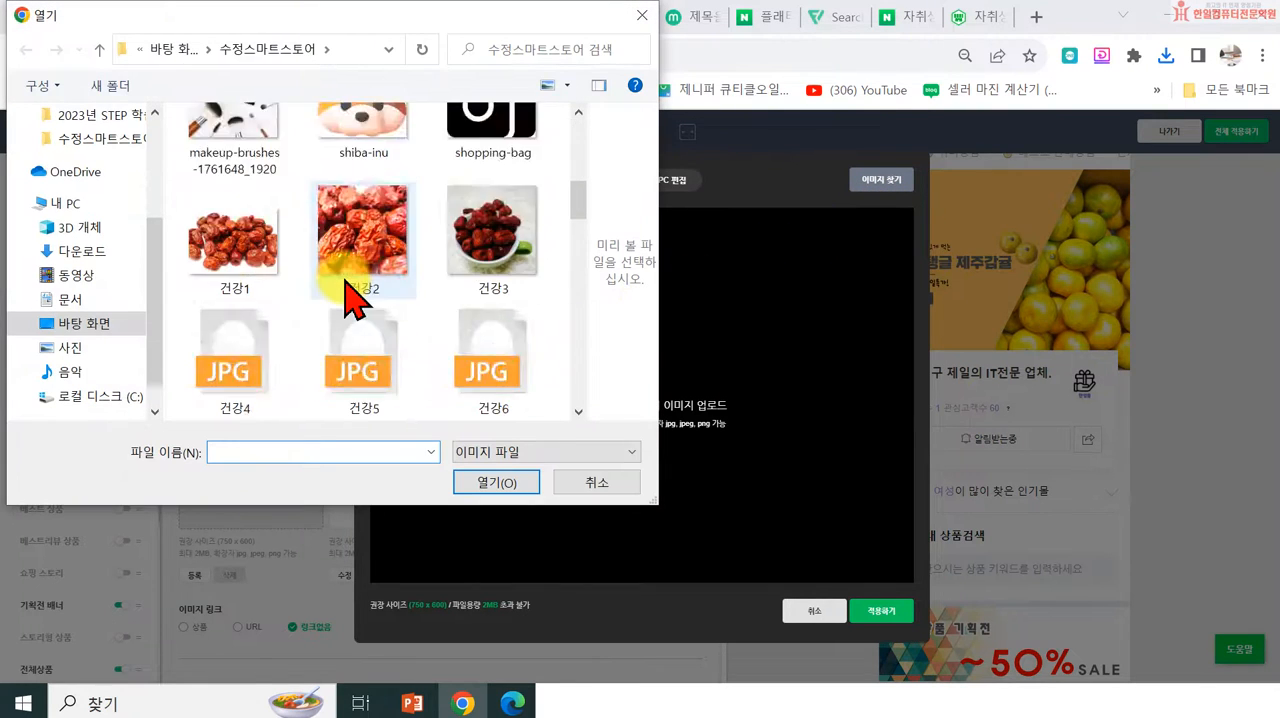
scroll(443, 343, down, 2)
scroll(429, 335, up, 6)
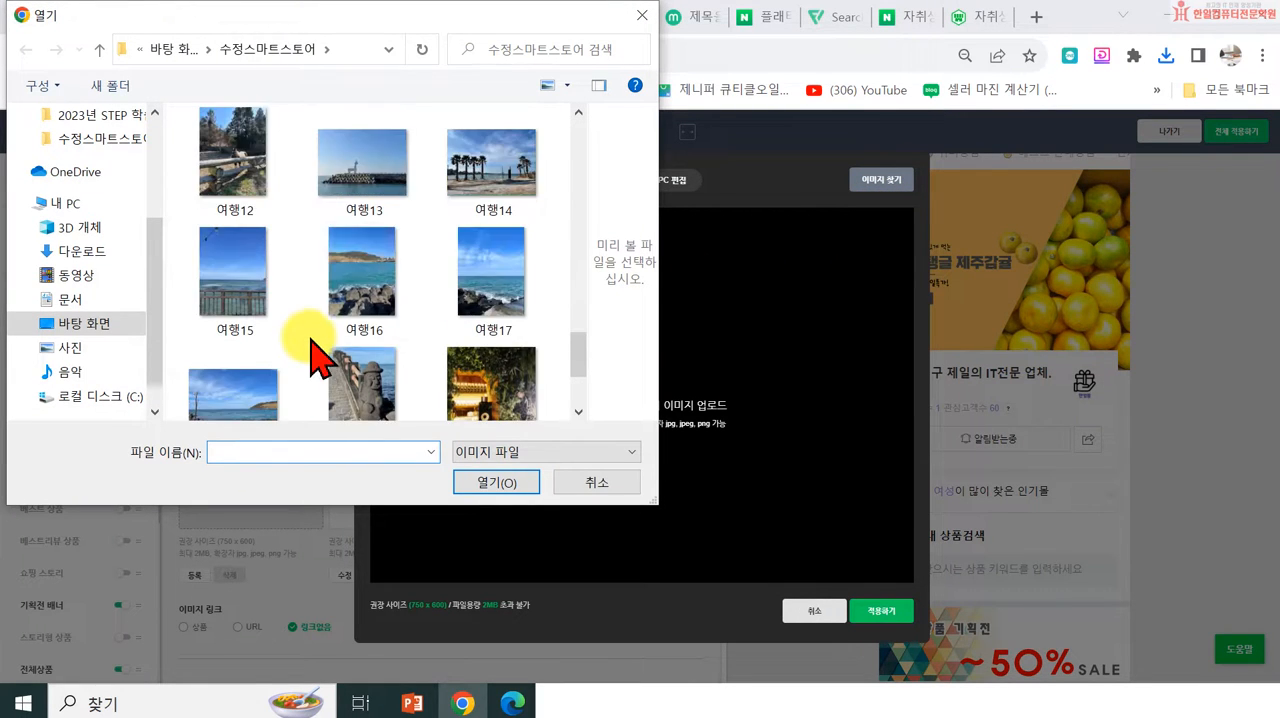
click(248, 292)
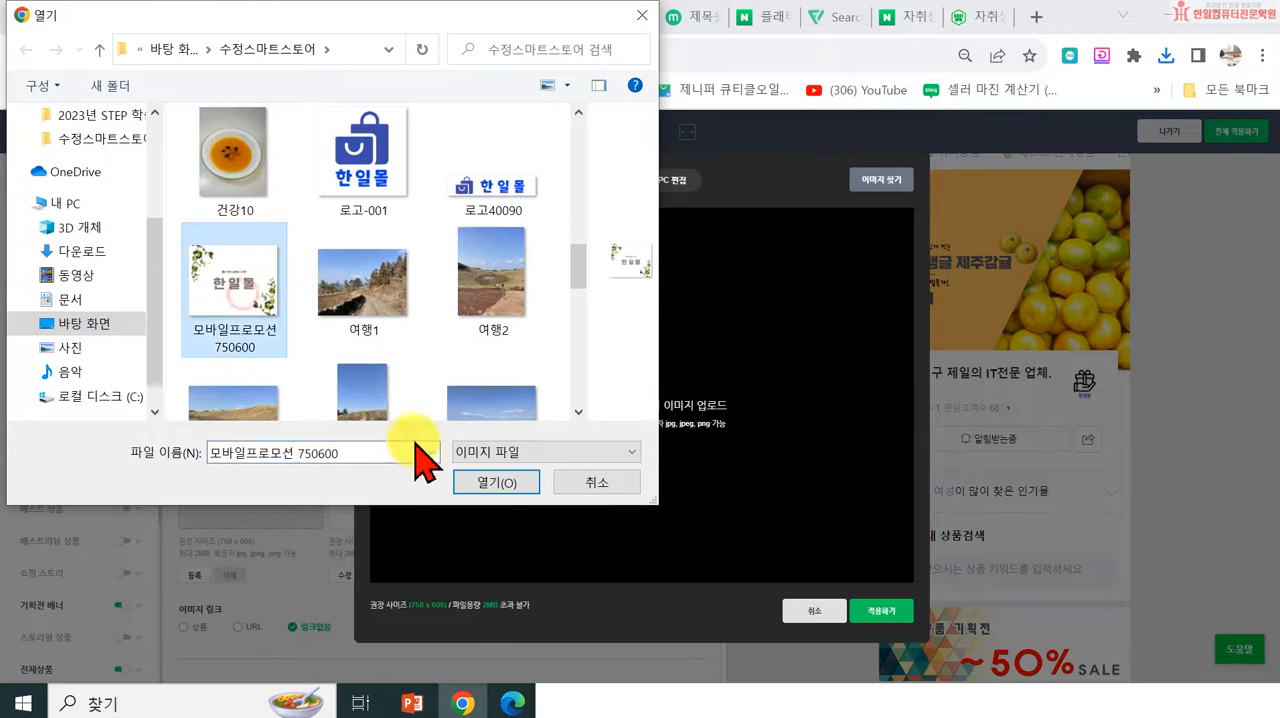
click(500, 485)
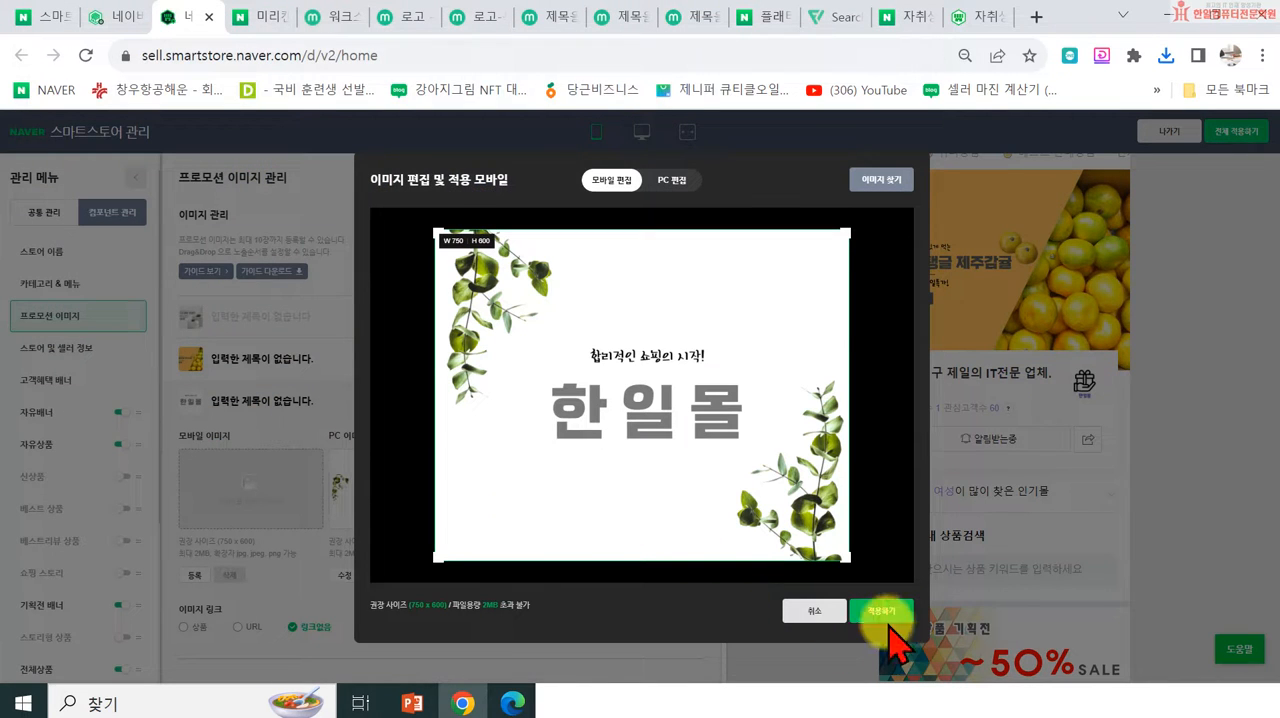
click(882, 611)
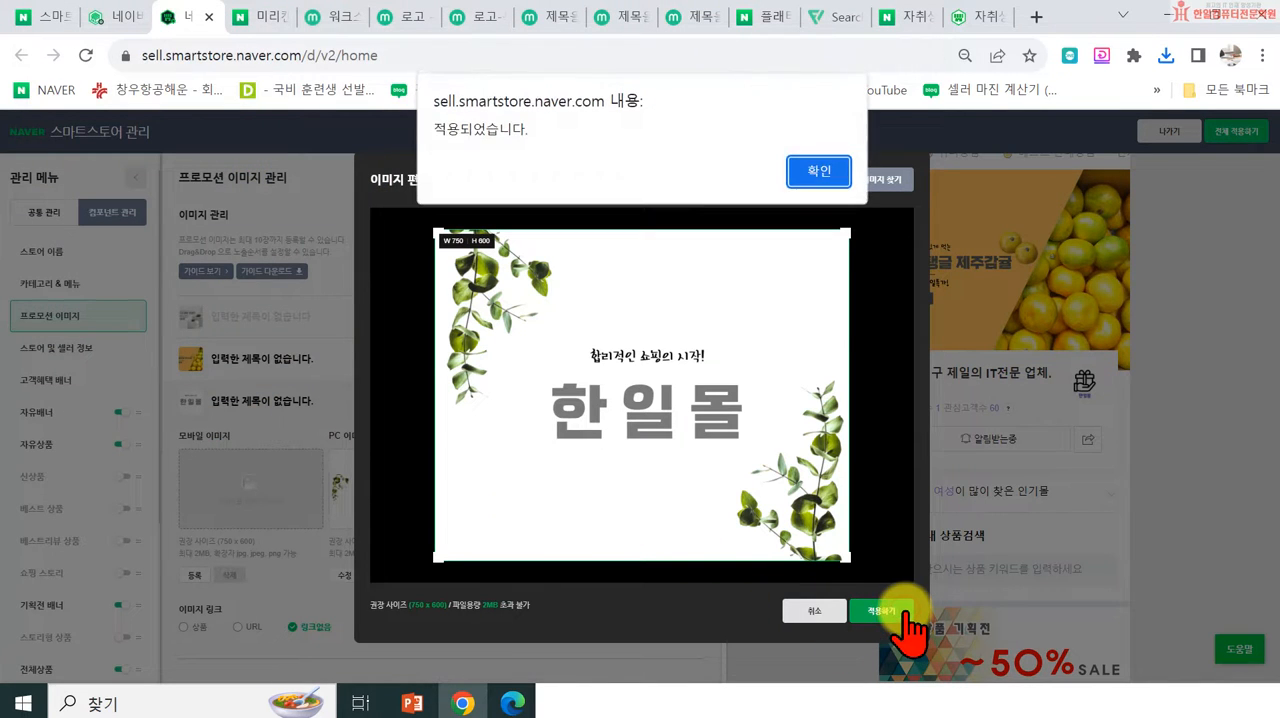
click(819, 176)
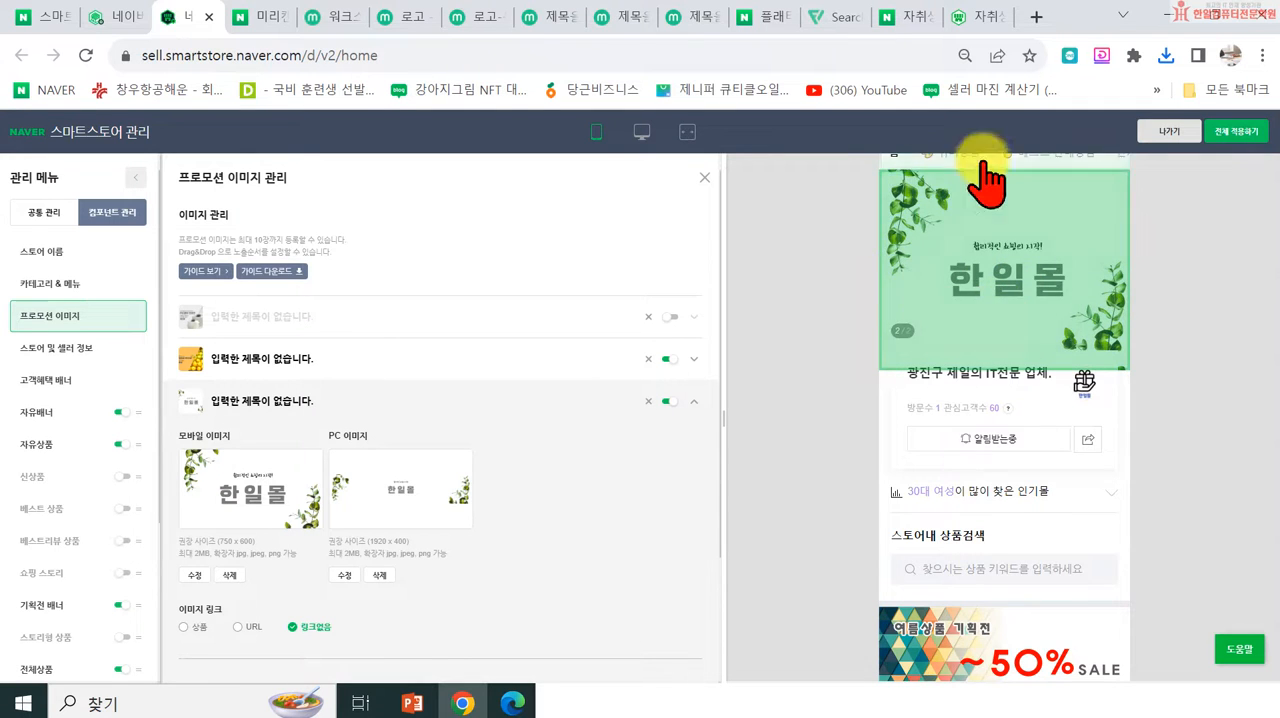
Step: Check the promotion image in the mobile preview and apply all changes to the store
scroll(1245, 272, up, 2)
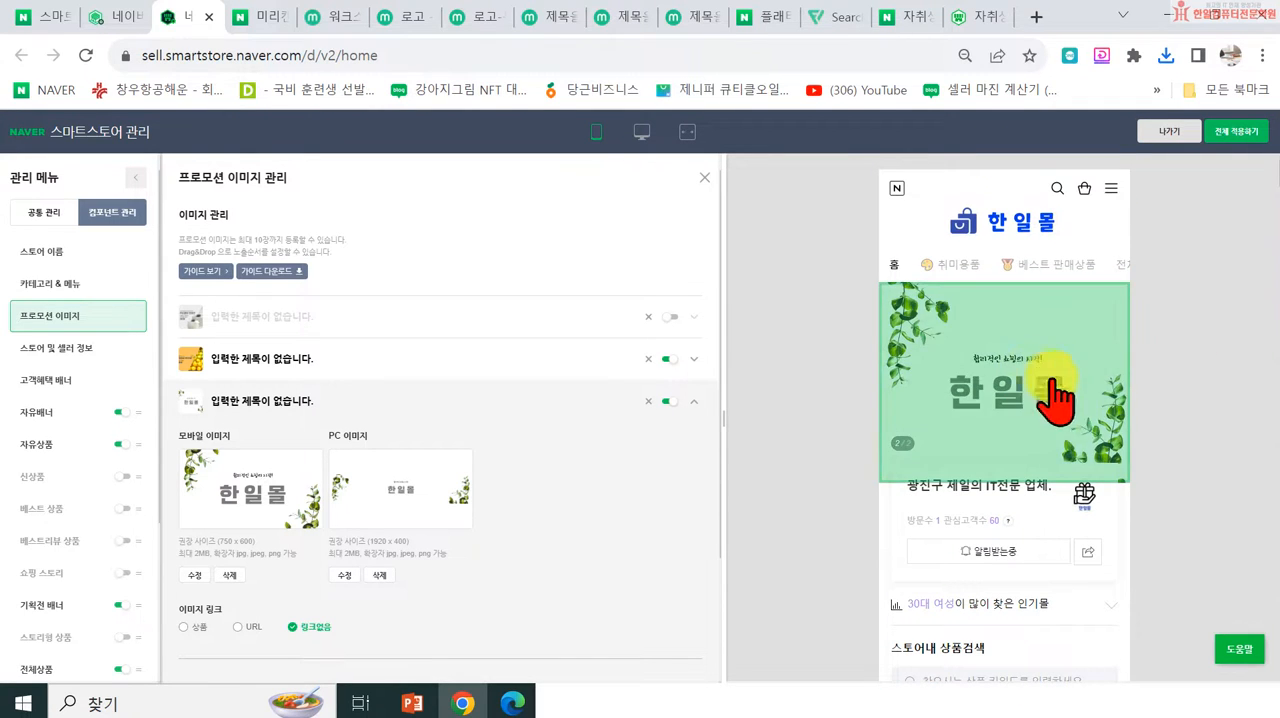
scroll(425, 530, down, 2)
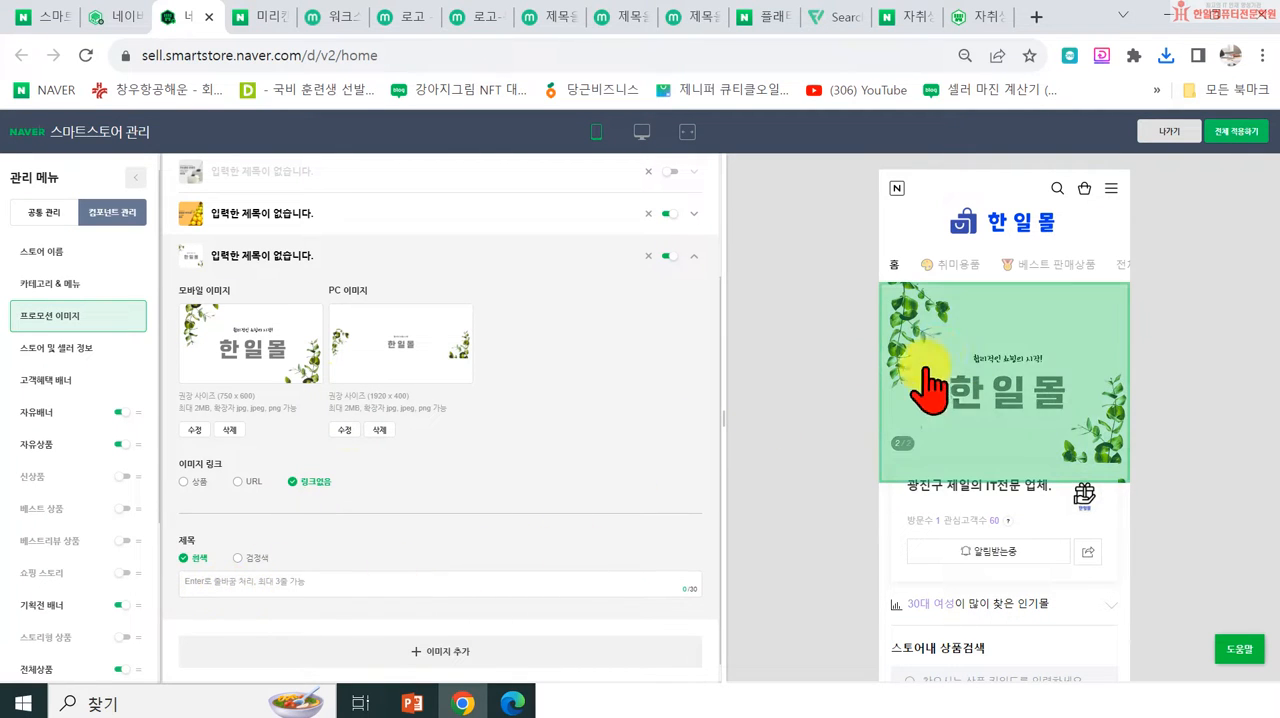
click(1240, 135)
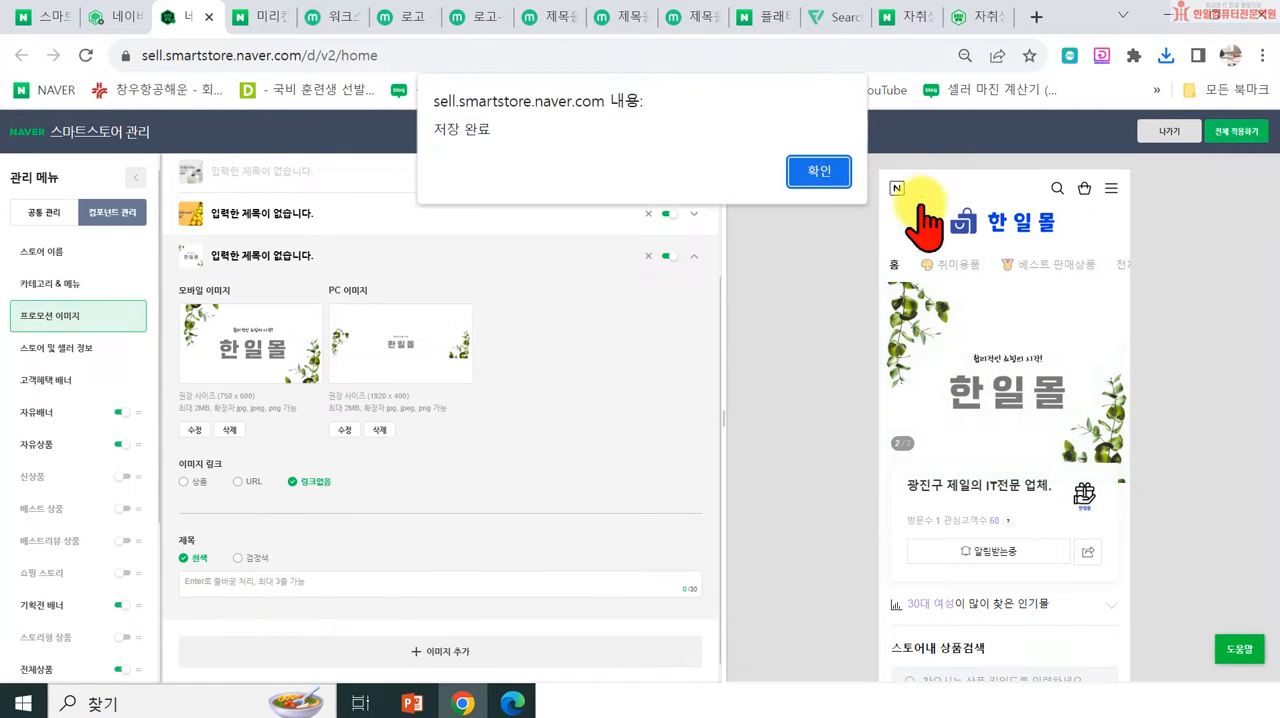
click(820, 171)
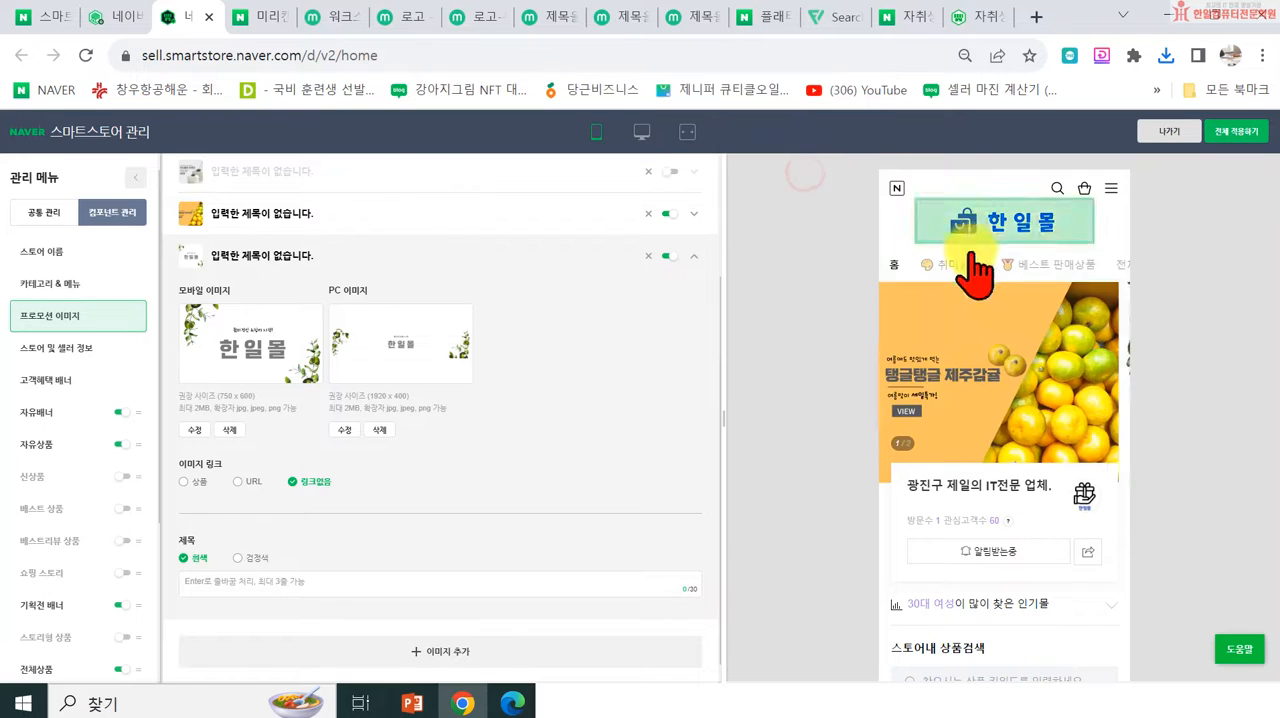
Step: Show the store's PC preview and turn off the tangerine image in the promotion image settings
click(642, 131)
scroll(1000, 240, up, 5)
click(1040, 236)
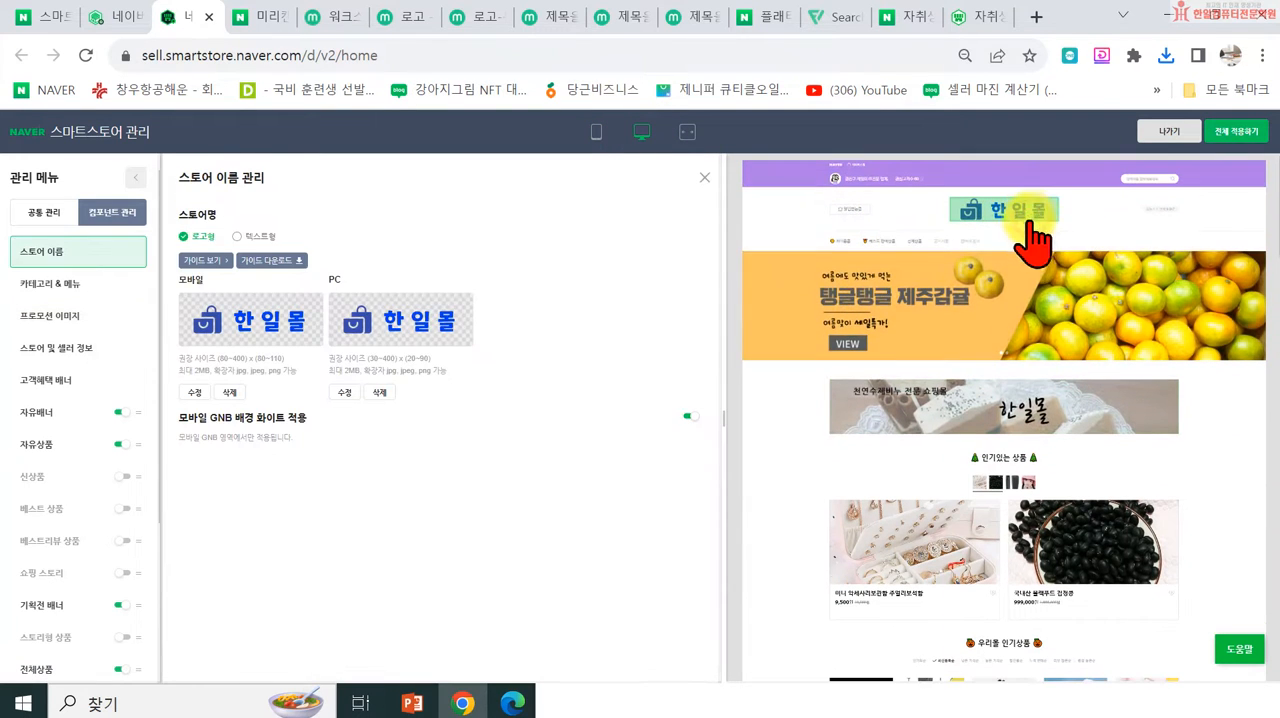
click(48, 320)
click(668, 358)
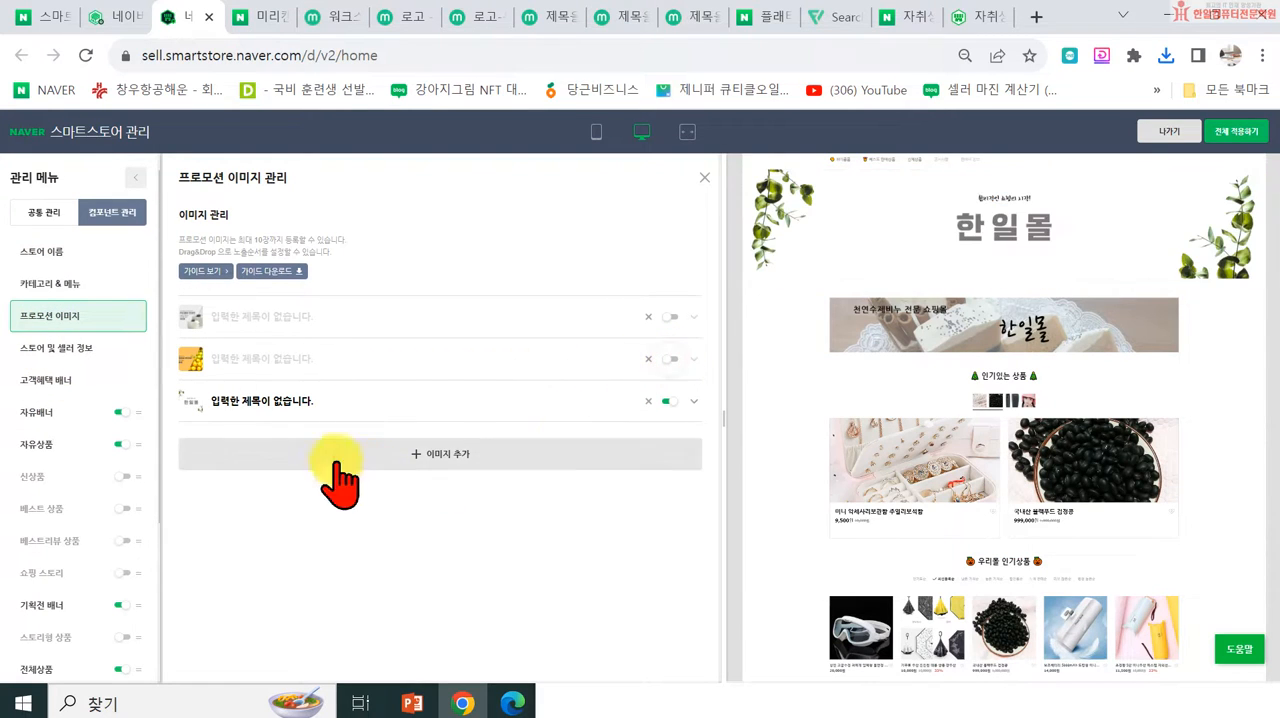
Step: Review the 한일몰 promotion banner in the store's PC preview and in its mobile preview
scroll(851, 329, up, 2)
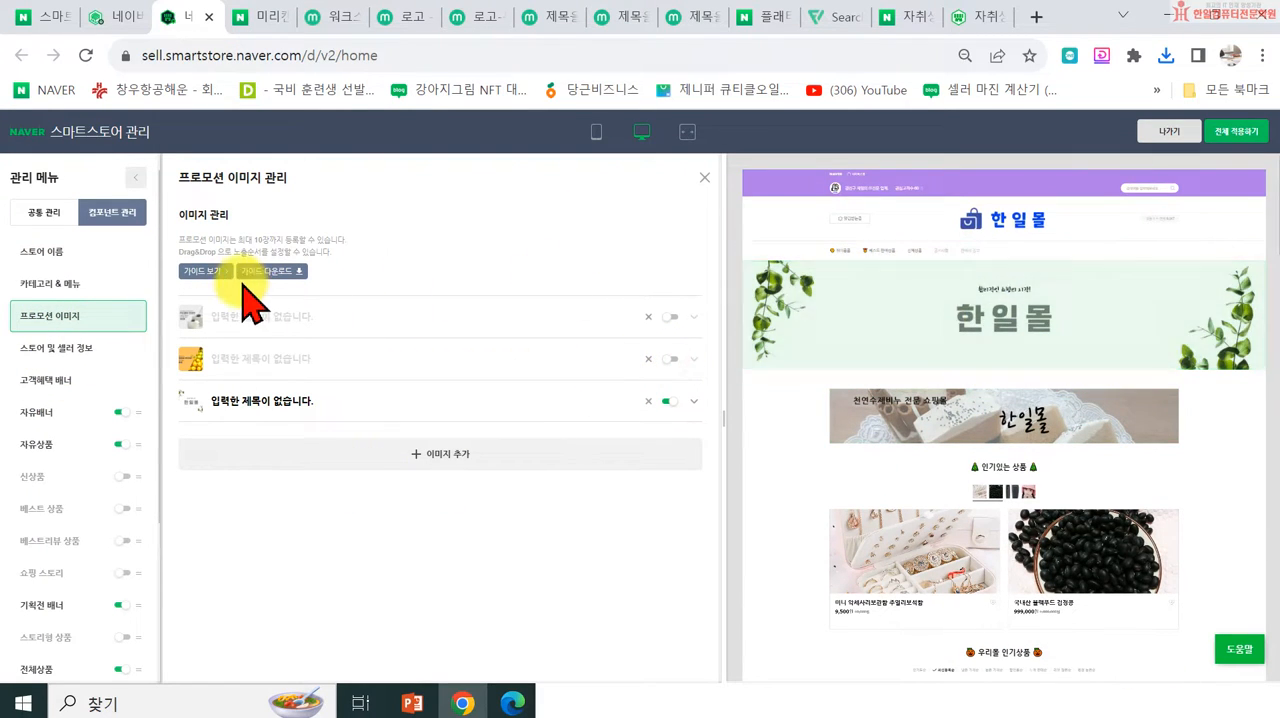
click(596, 131)
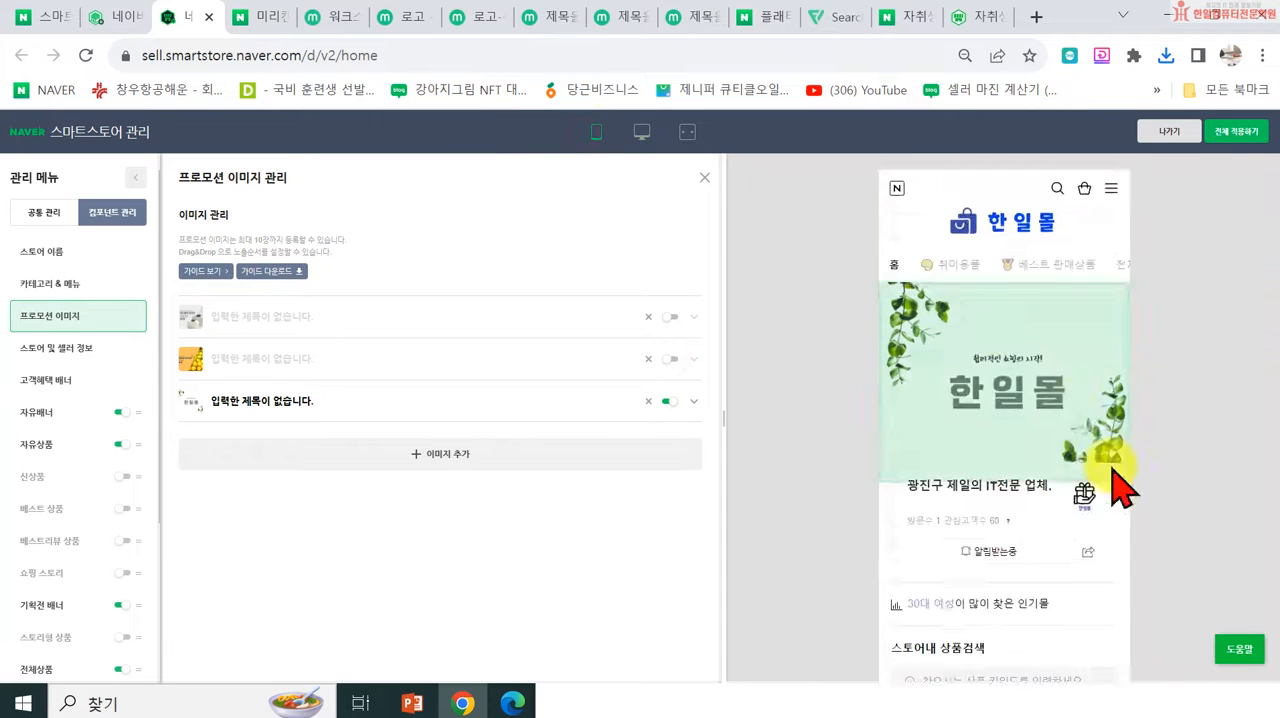
scroll(1076, 402, down, 2)
scroll(1192, 408, up, 2)
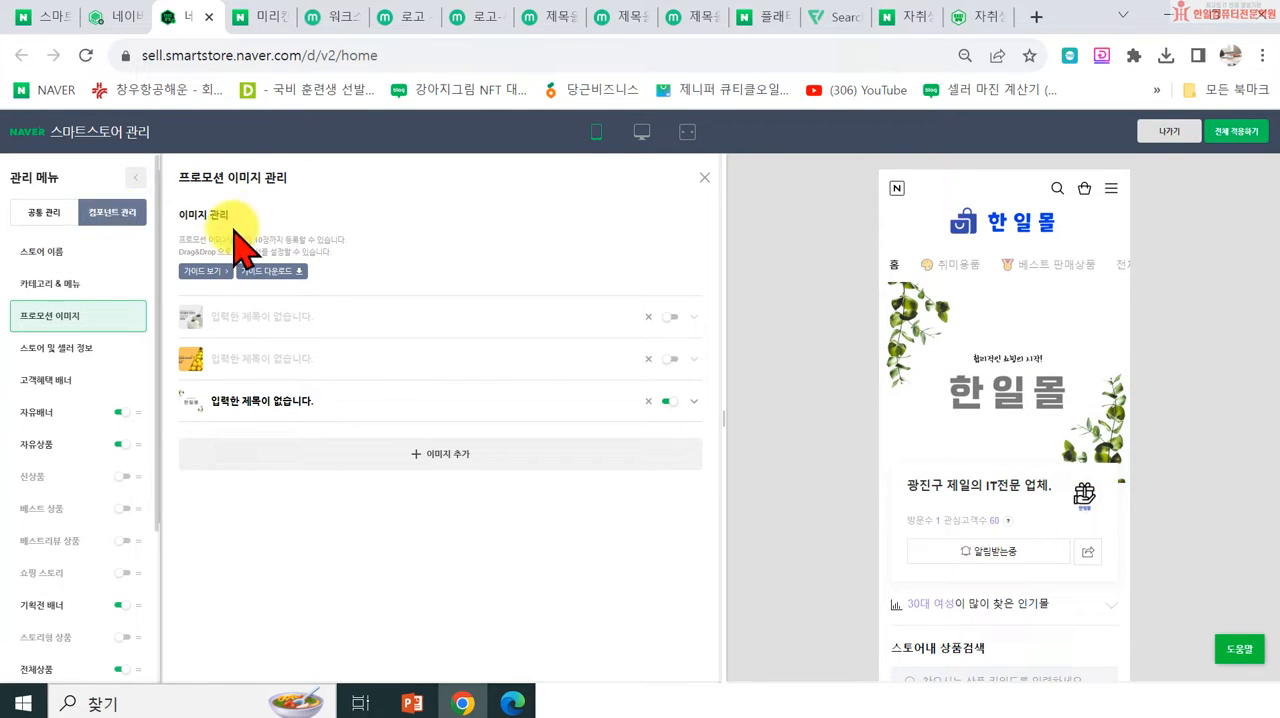
Step: View the 자취생으로 살아남기 store's promotion banner as an example and return to the 한일몰 mobile preview in the store management page
click(968, 18)
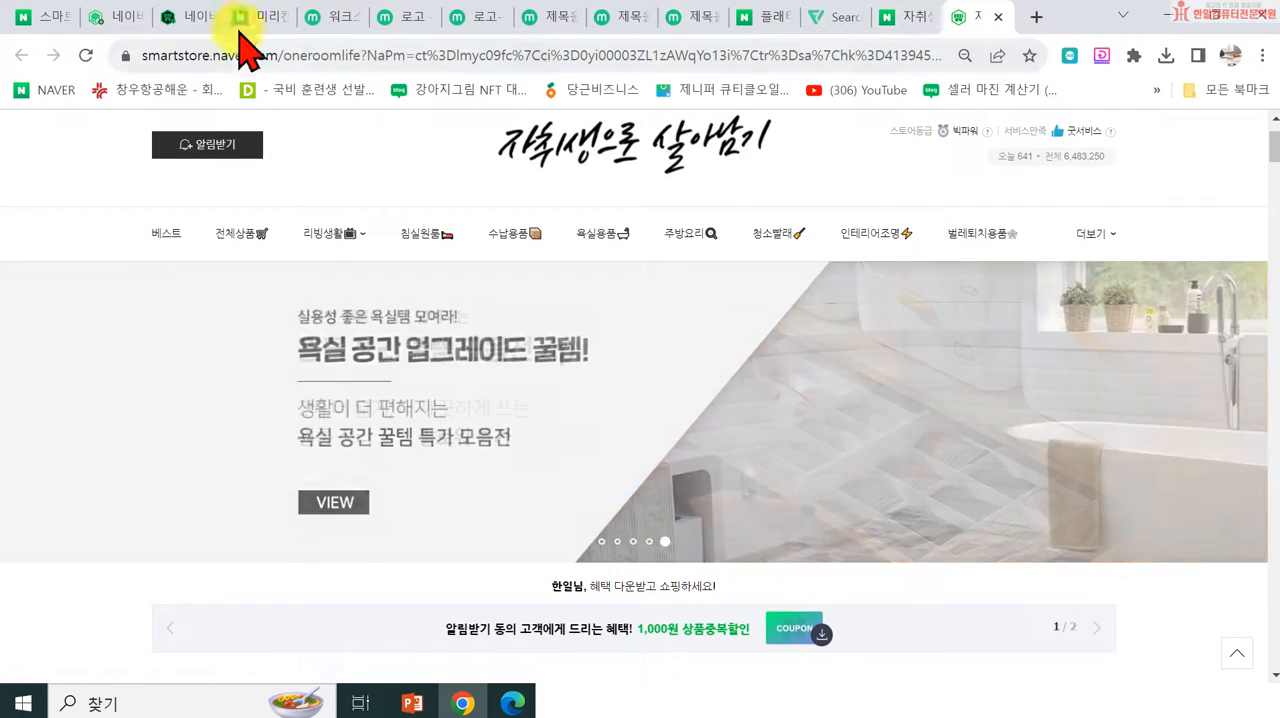
click(180, 17)
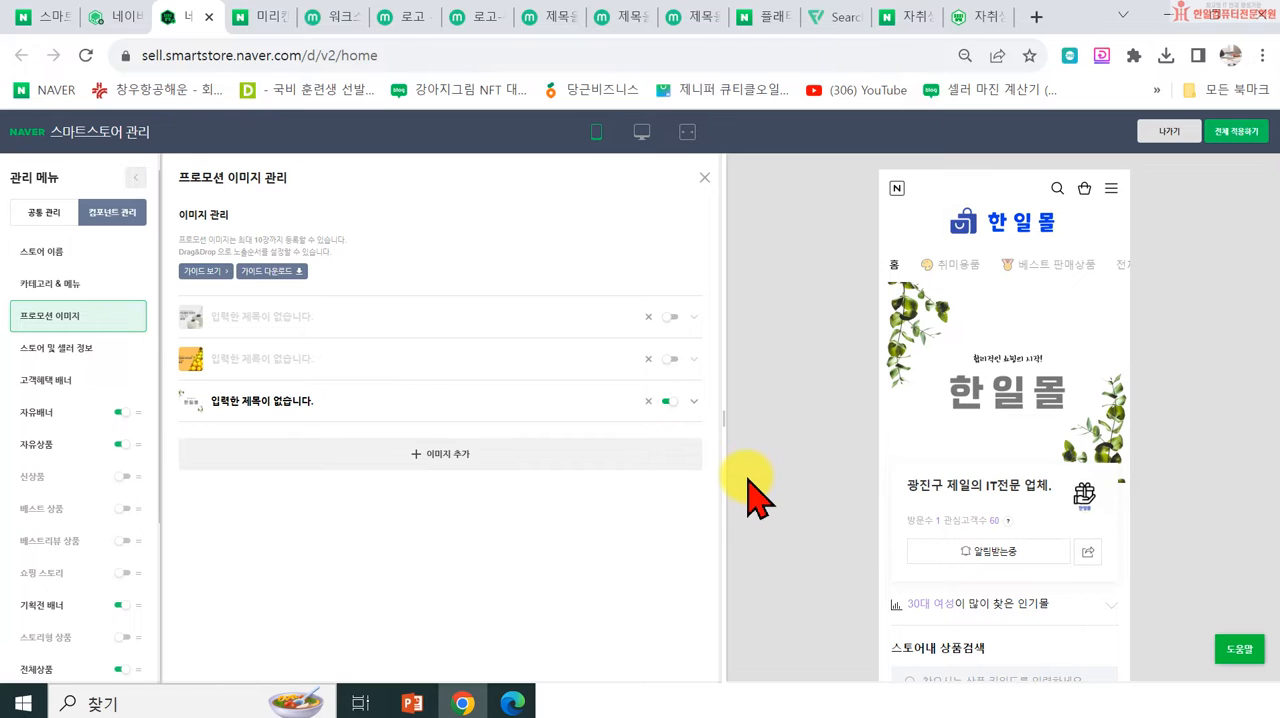
scroll(748, 480, down, 1)
scroll(748, 484, up, 1)
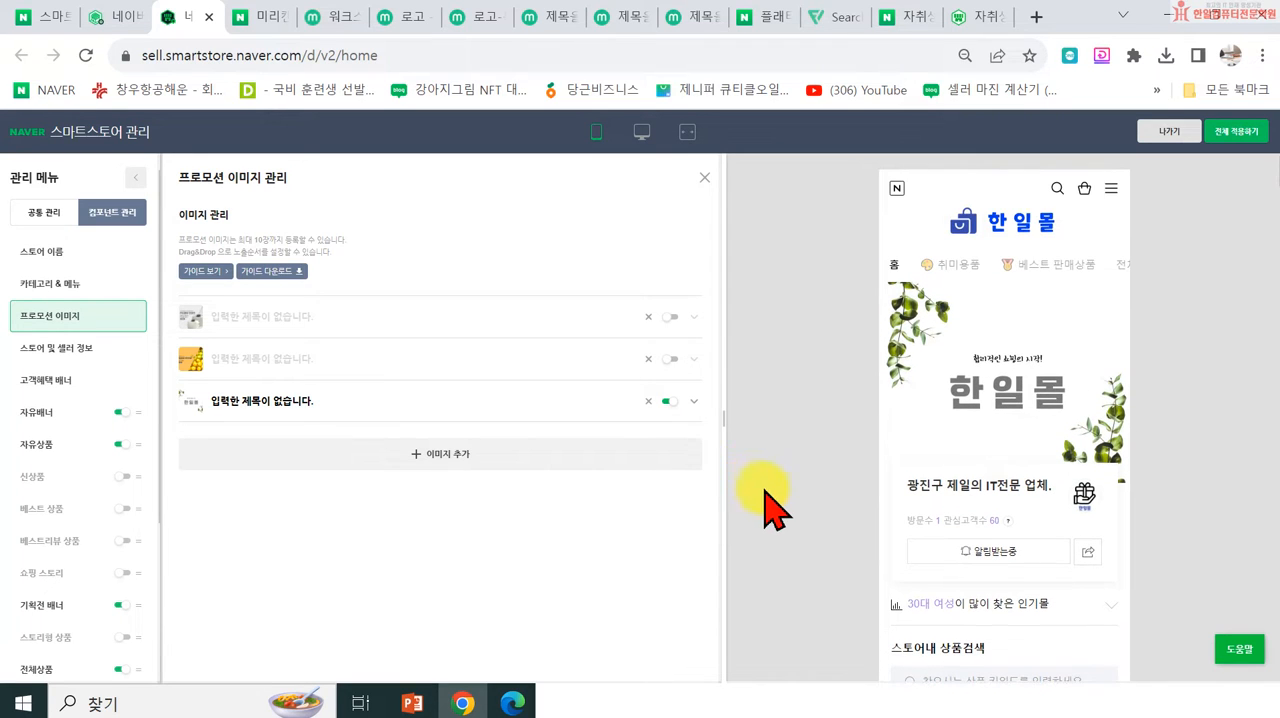